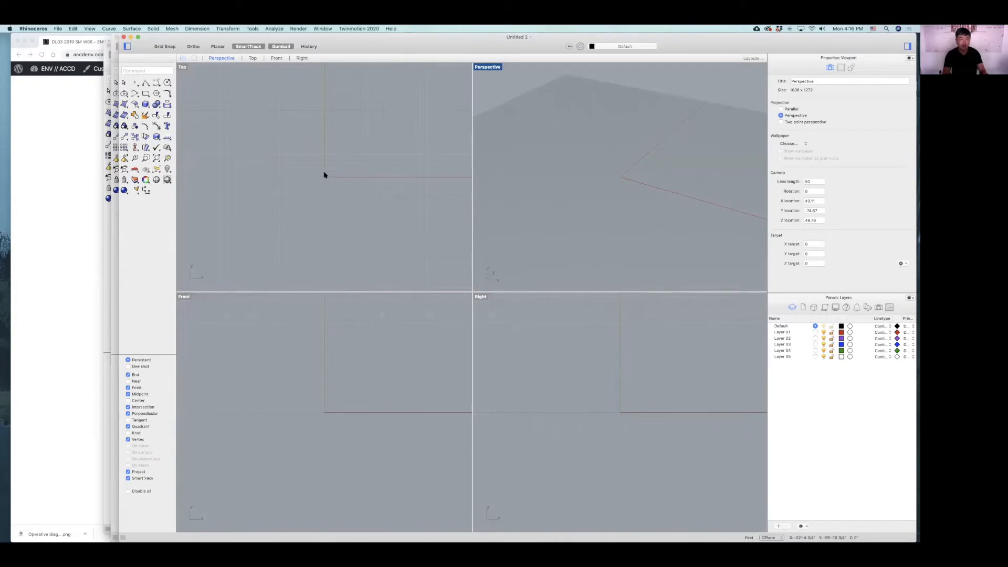
Start a box in the maximized Perspective view, turning on Grid Snap and placing the first base corner at the origin.
double_click(492, 69)
right_drag(457, 202, 360, 194)
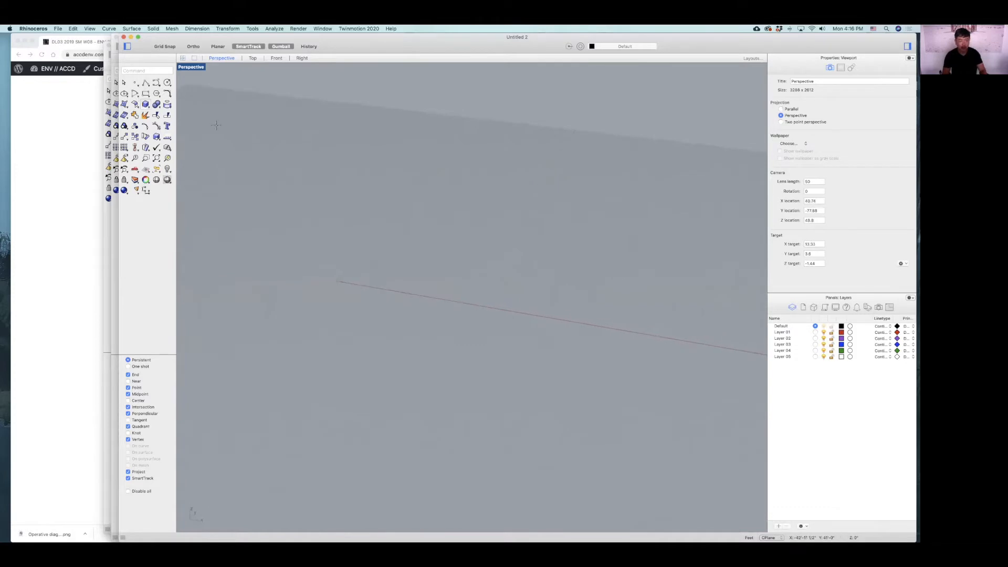
click(145, 104)
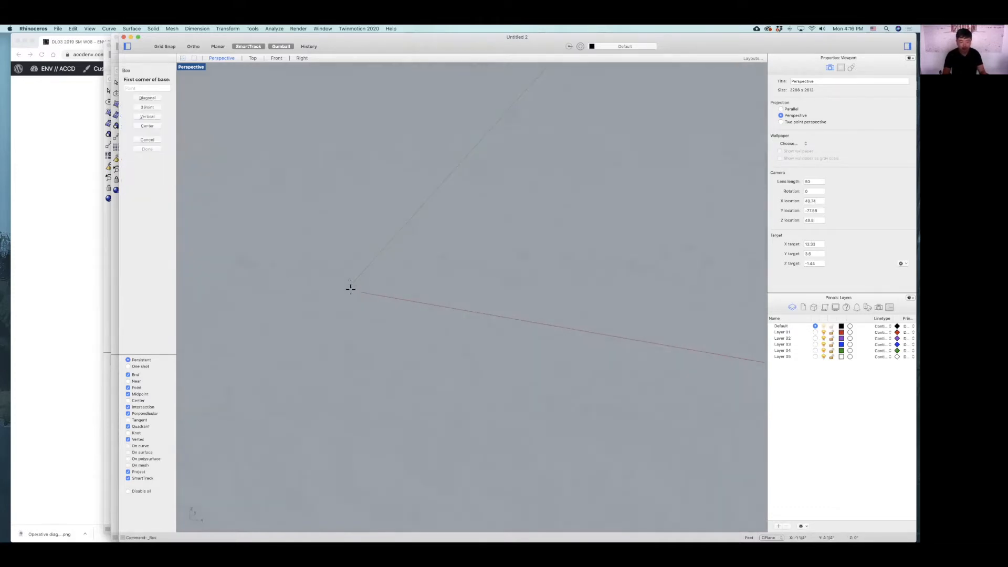
text(00)
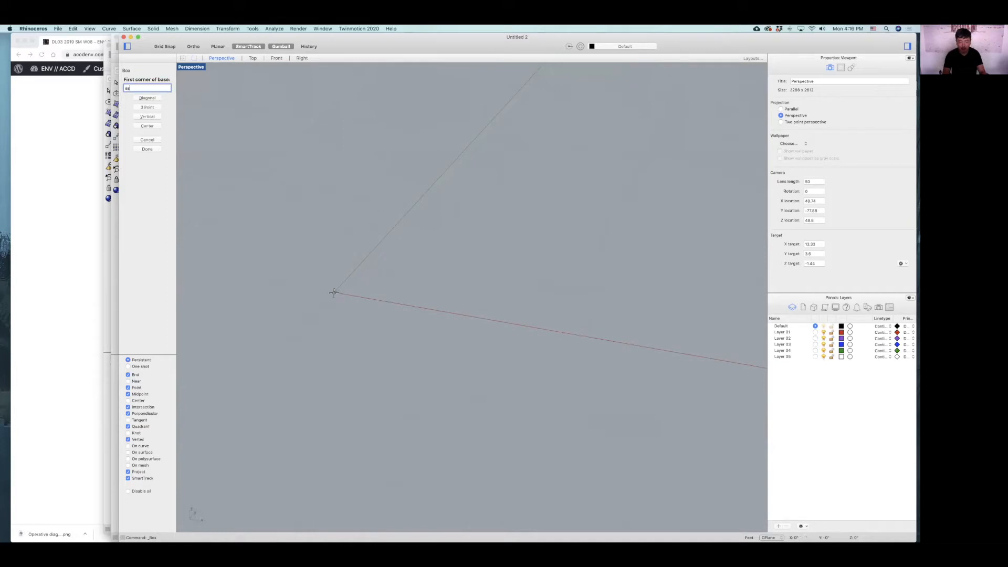
key(BackSpace)
click(164, 46)
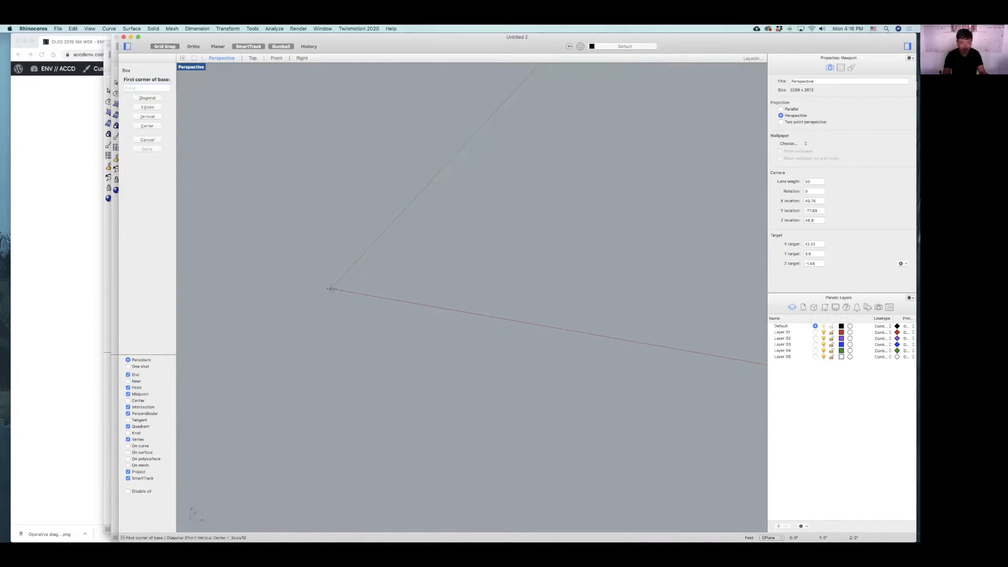
click(331, 288)
Finish the box with a length of 40', a width of 20' and a height of 20'.
right_drag(499, 285, 521, 251)
text(40)
key(Return)
text(20')
key(Return)
text(20')
key(Return)
scroll(489, 224, down, 5)
right_drag(503, 242, 281, 90)
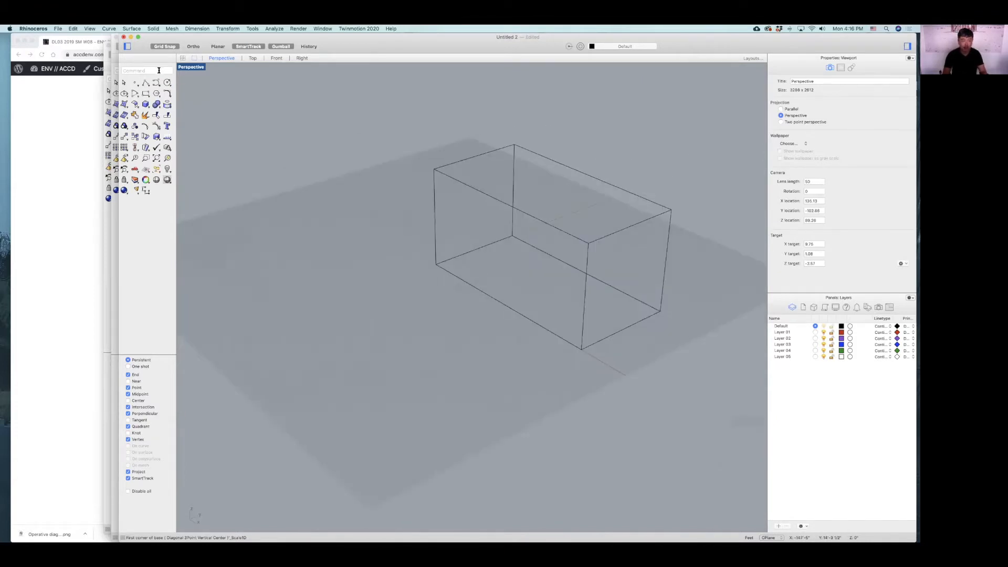
text(2D')
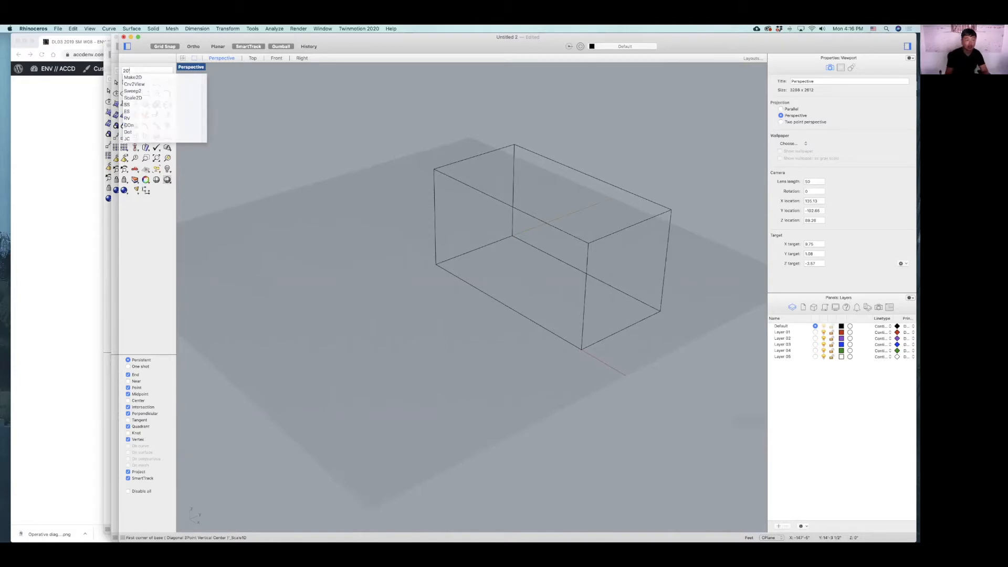
mouse_move(126, 73)
drag(134, 69, 103, 68)
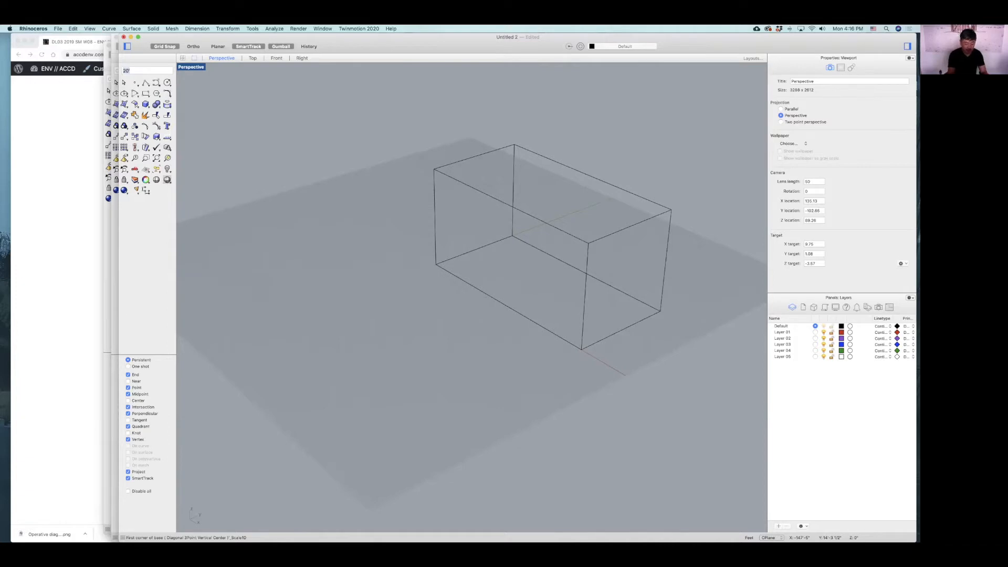
text(2d)
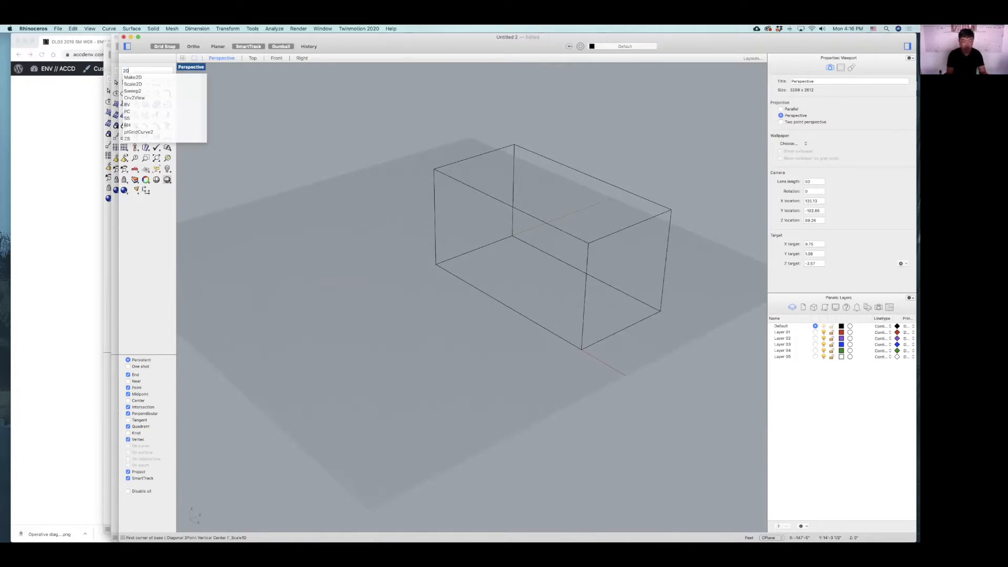
text(')
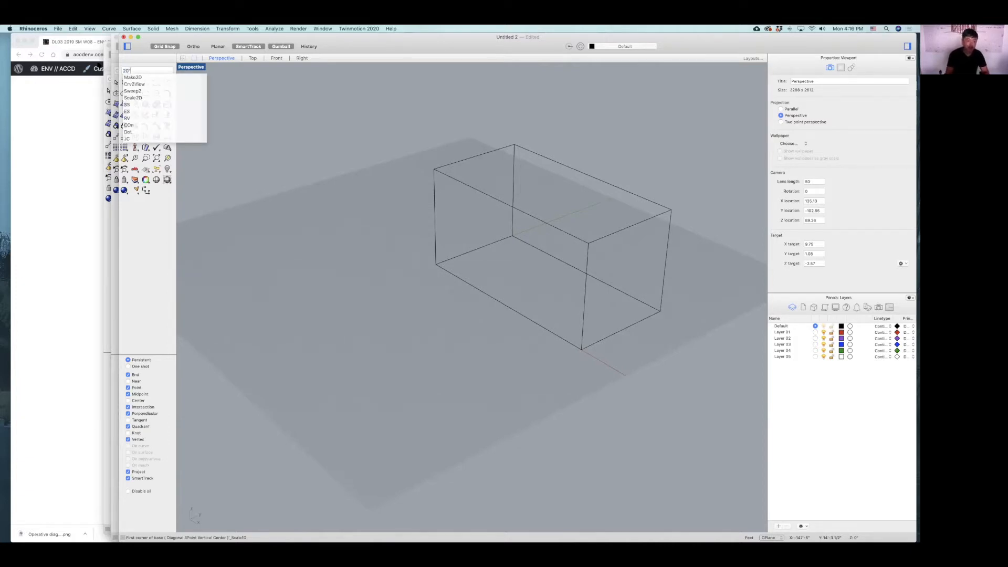
mouse_move(128, 72)
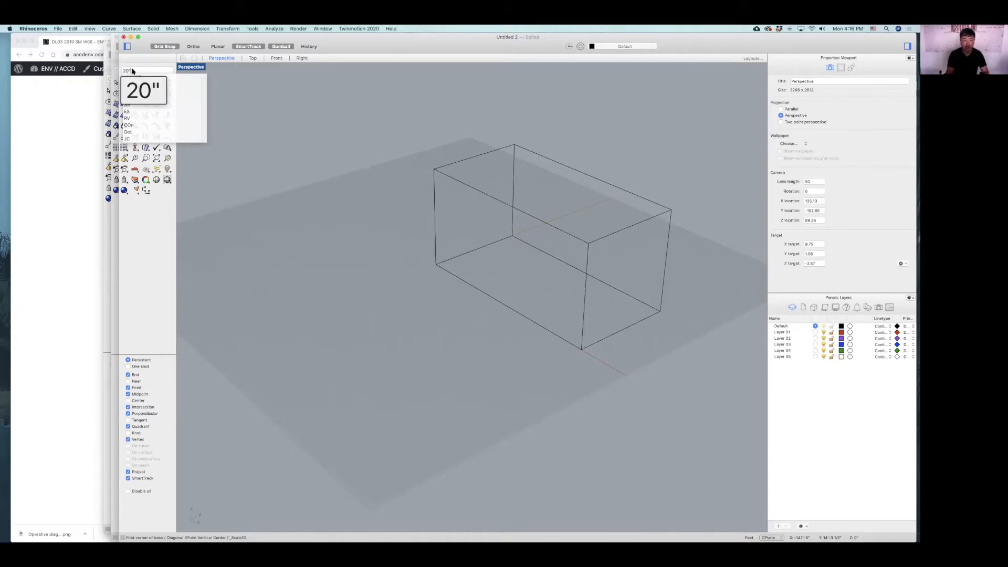
key(BackSpace)
key(BackSpace)
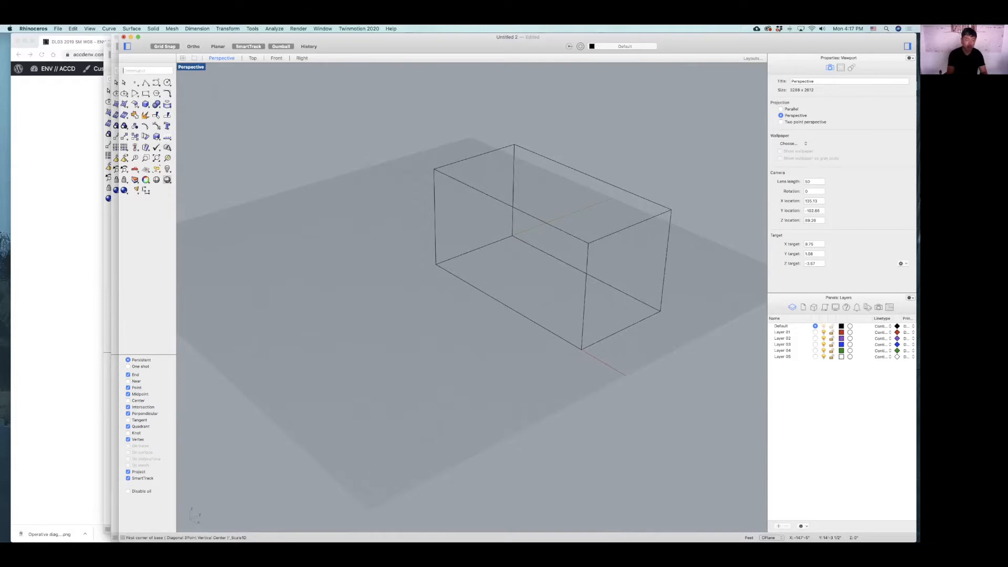
text('-)
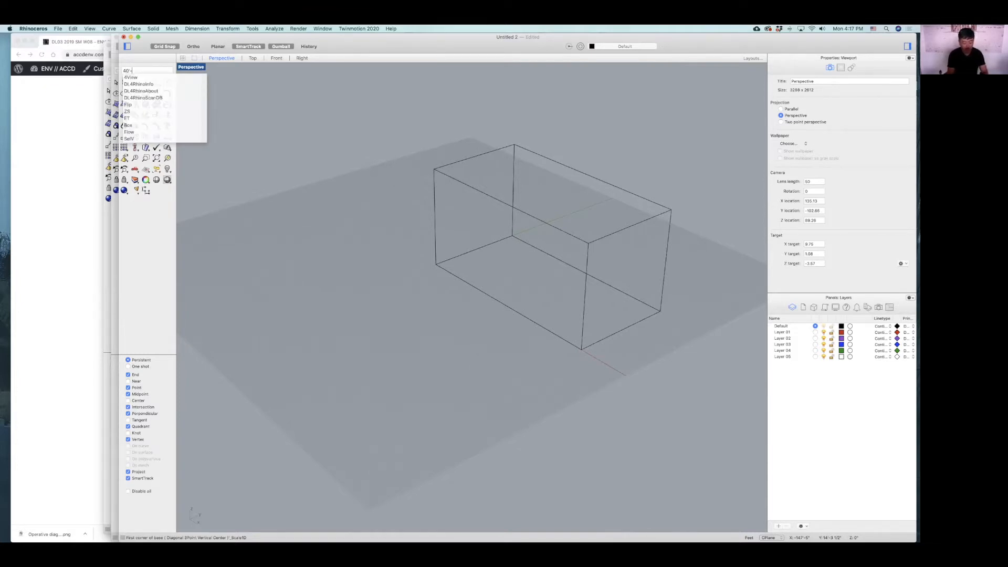
text(6")
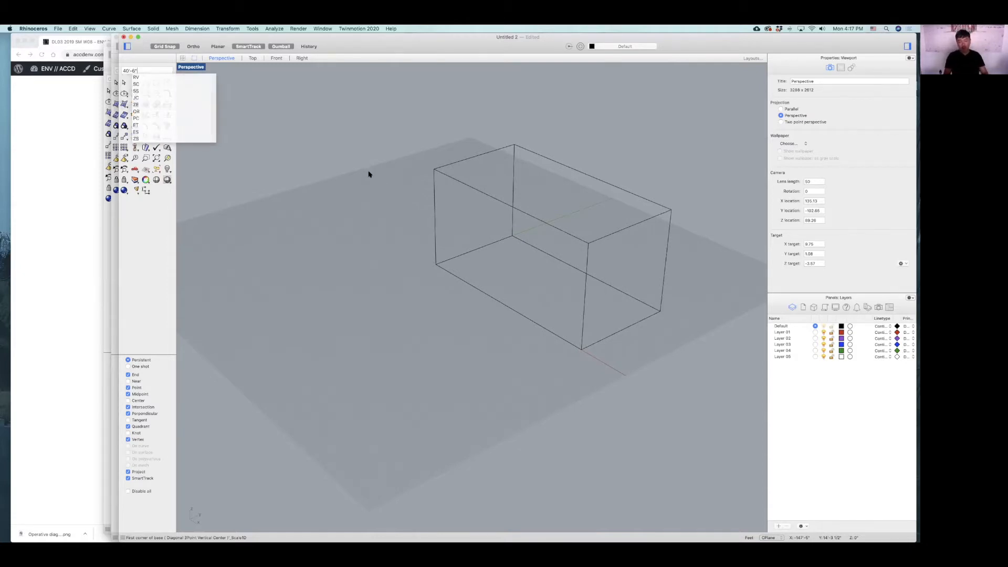
key(Escape)
Add linear dimensions to the box's length and width, offset outside its two base edges.
right_drag(468, 270, 456, 264)
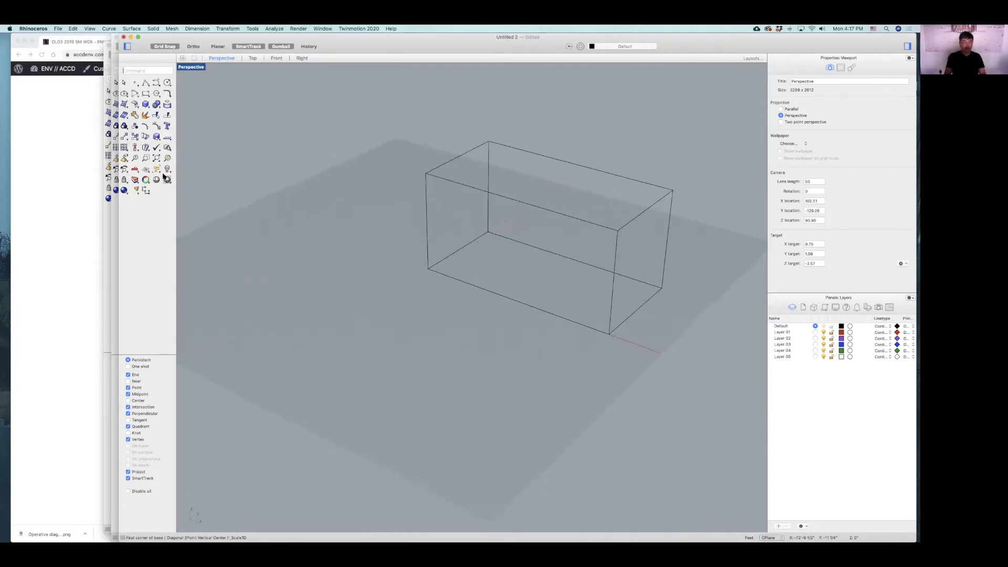
click(145, 192)
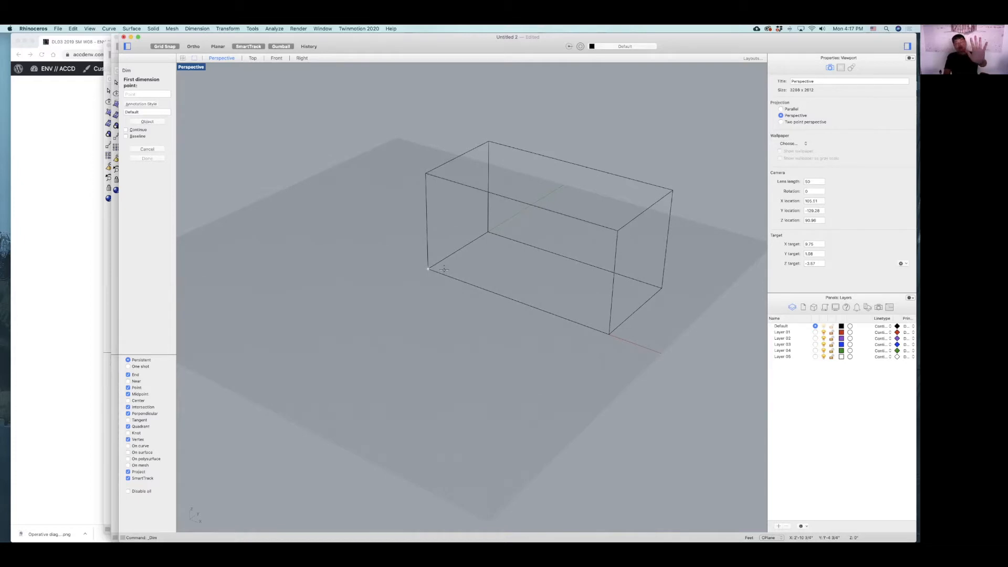
click(428, 269)
click(610, 333)
click(540, 315)
click(428, 269)
click(488, 232)
click(402, 241)
Dimension the box's height in the Front view, placing the dimension line just outside its left edge.
click(425, 176)
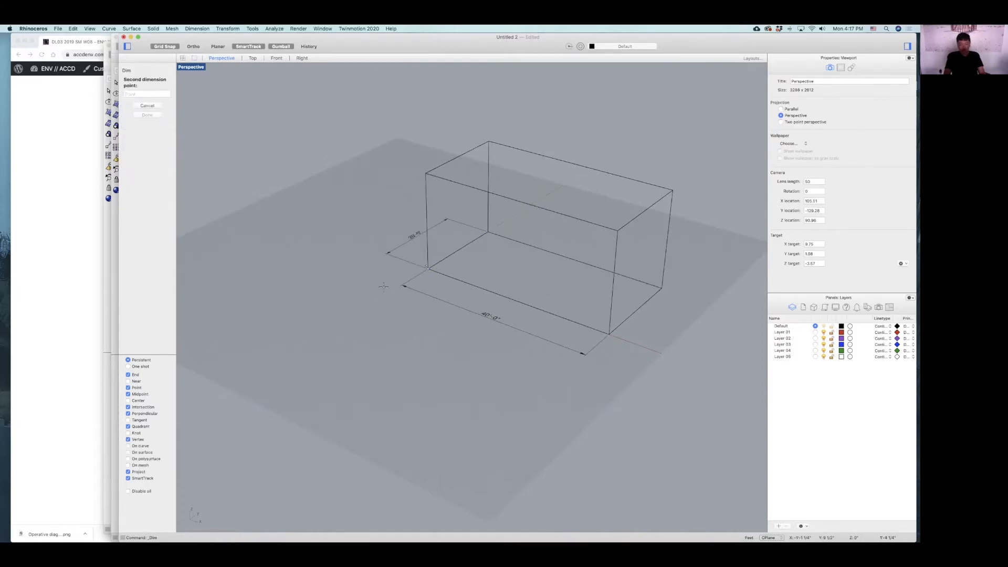
double_click(191, 68)
scroll(325, 360, down, 10)
scroll(326, 359, down, 6)
click(323, 340)
click(310, 345)
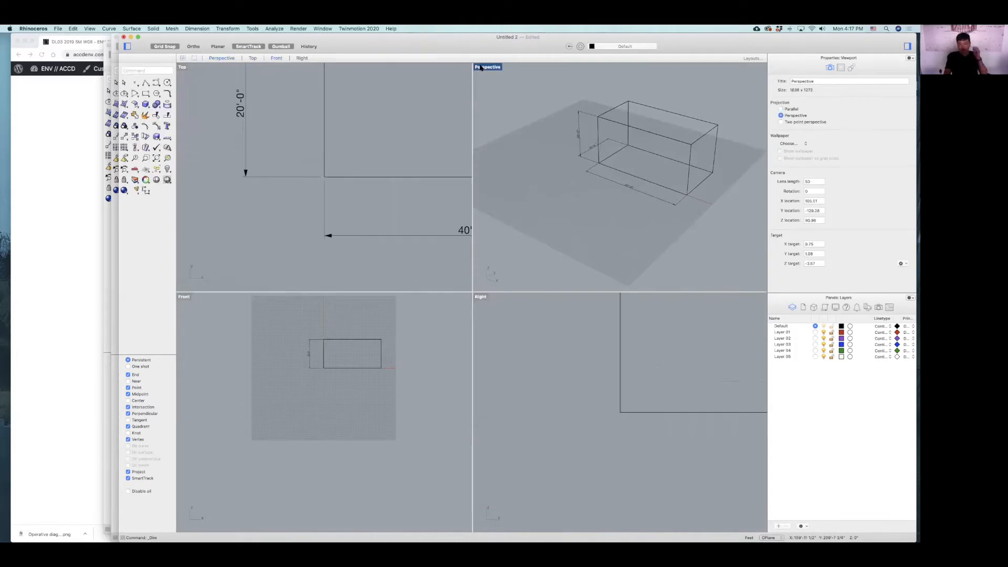
Select the three linear dimensions in the maximized Perspective view and move them to Layer 05.
double_click(480, 67)
scroll(457, 232, up, 5)
shift+right_drag(472, 249, 444, 258)
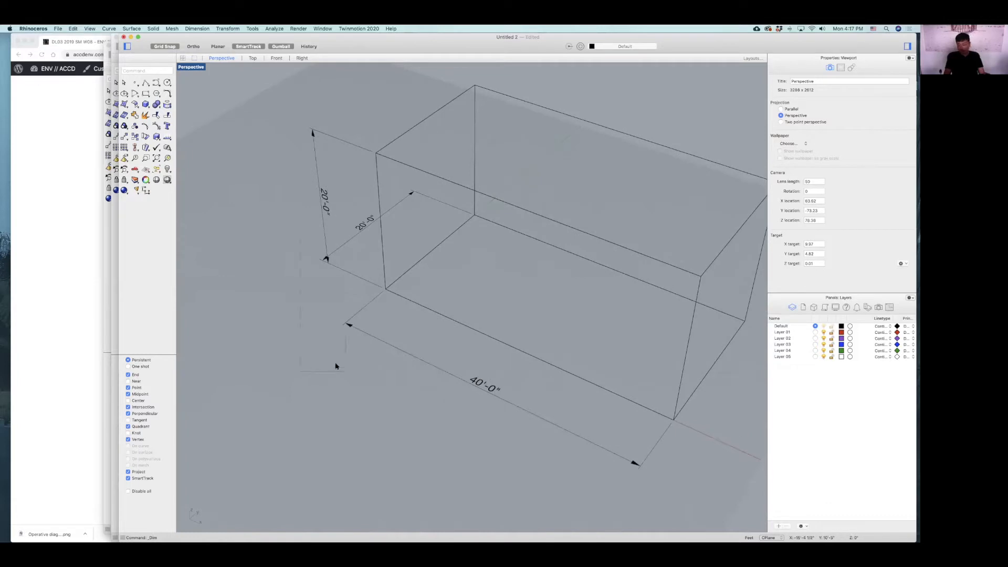
right_click(782, 356)
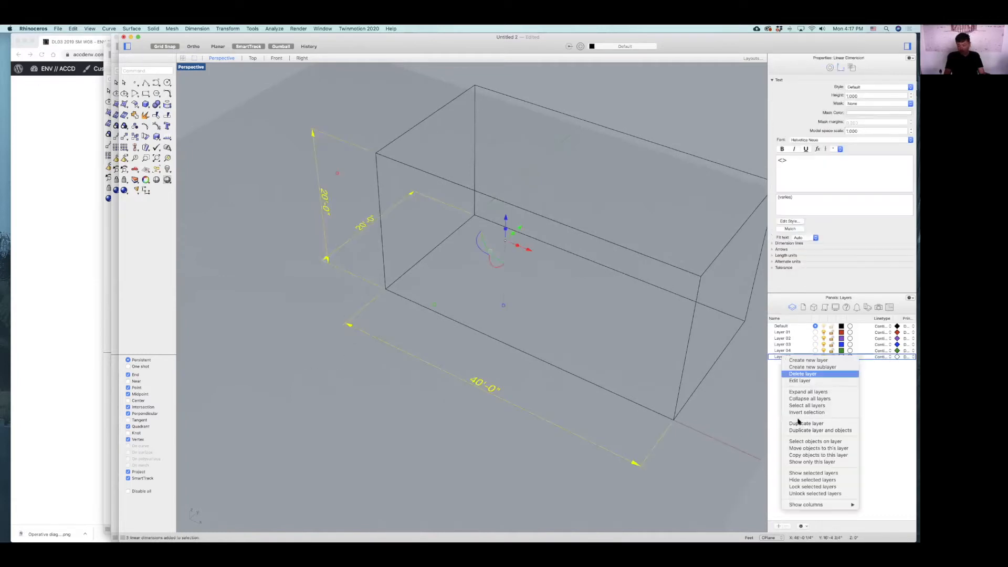
click(802, 449)
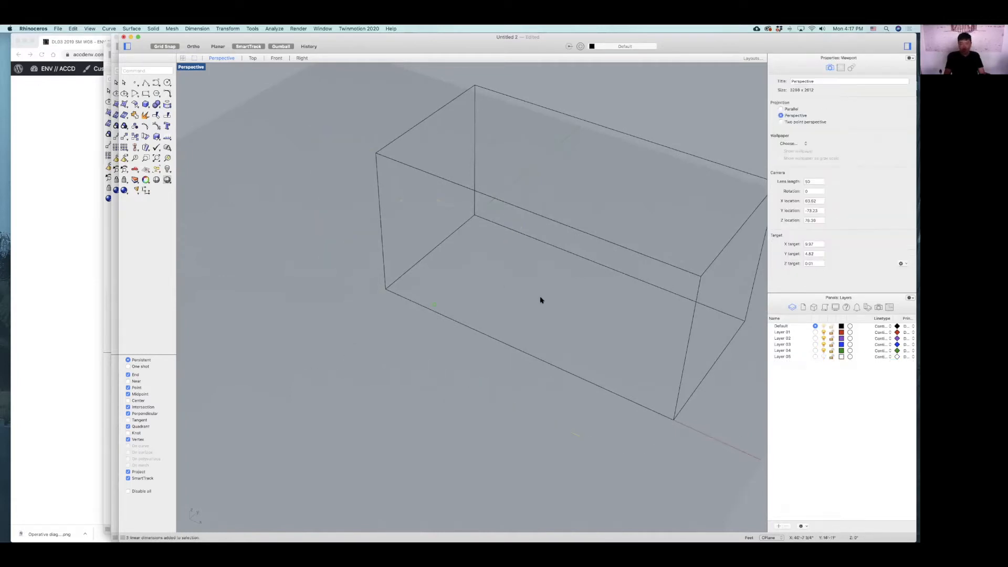
Switch to Chrome to review the enlarged Facade Operative Diagram image, and return to Rhino.
scroll(544, 315, down, 6)
right_drag(507, 331, 497, 344)
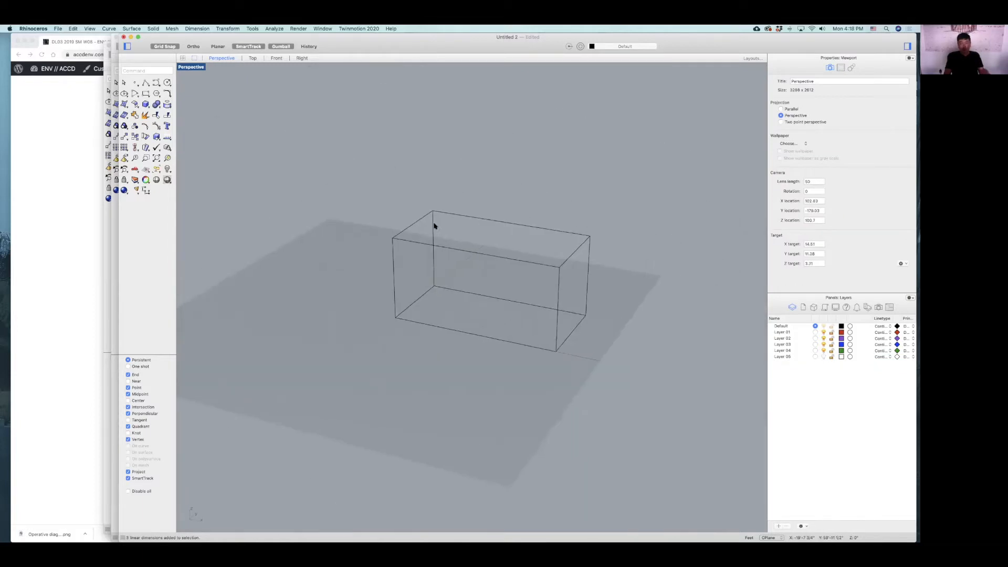
click(50, 227)
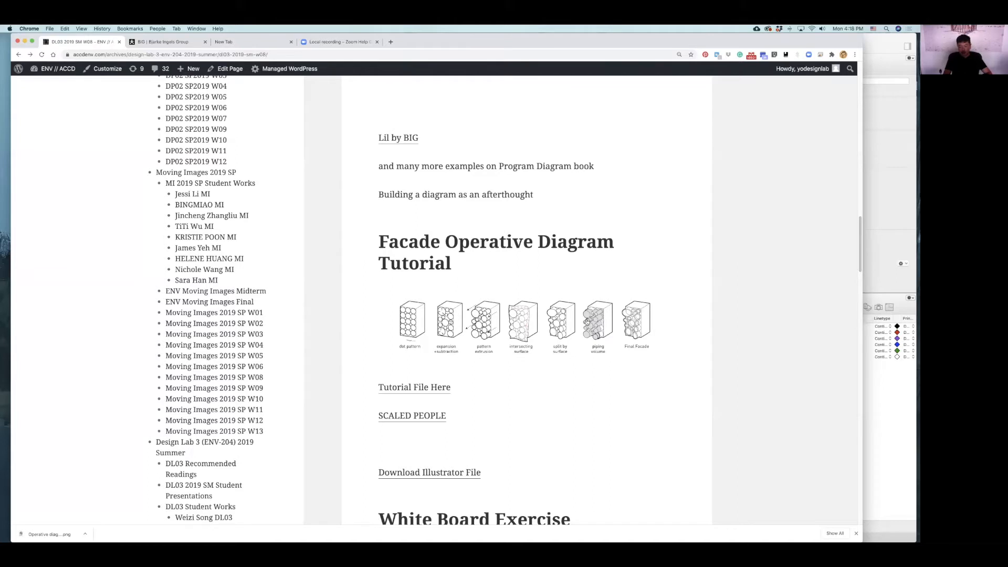
click(573, 324)
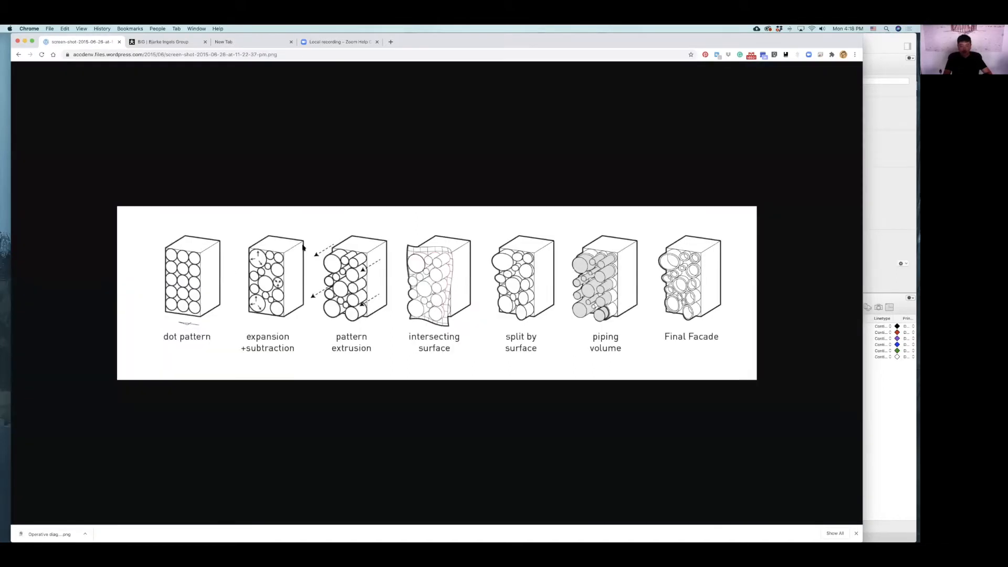
click(898, 206)
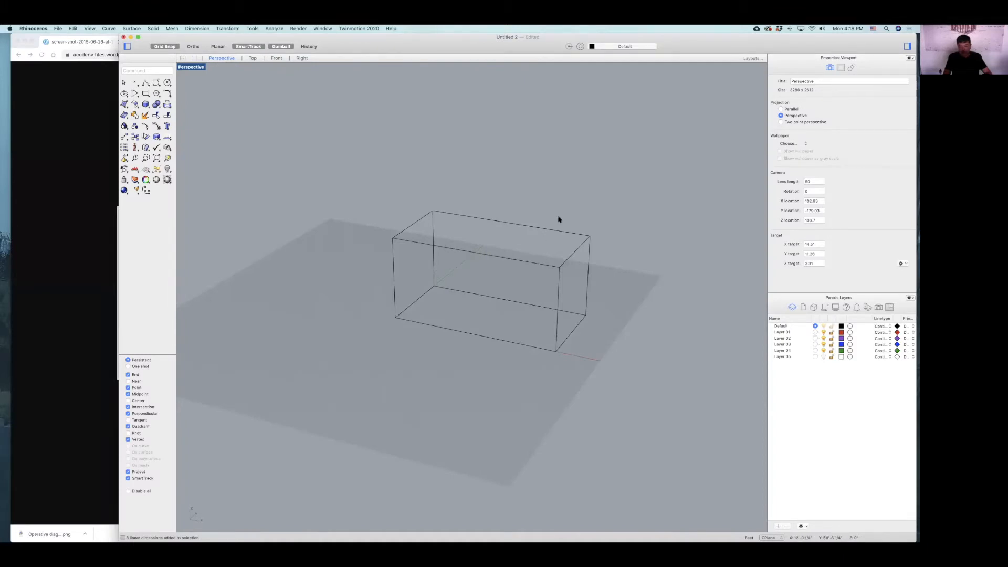
Draw a circle in the Front view centred on the lower-left corner of the box, and select it.
click(507, 282)
double_click(188, 68)
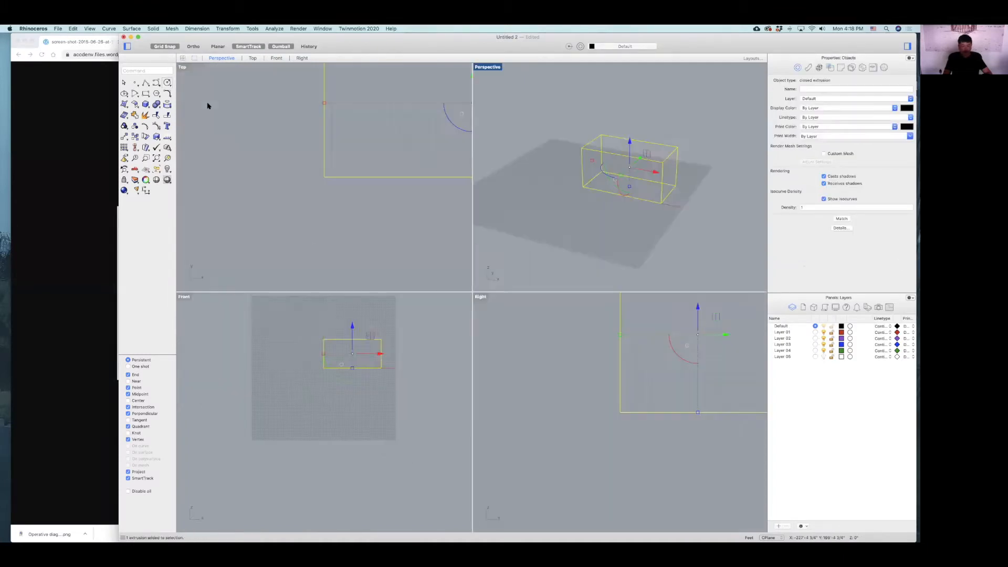
click(319, 331)
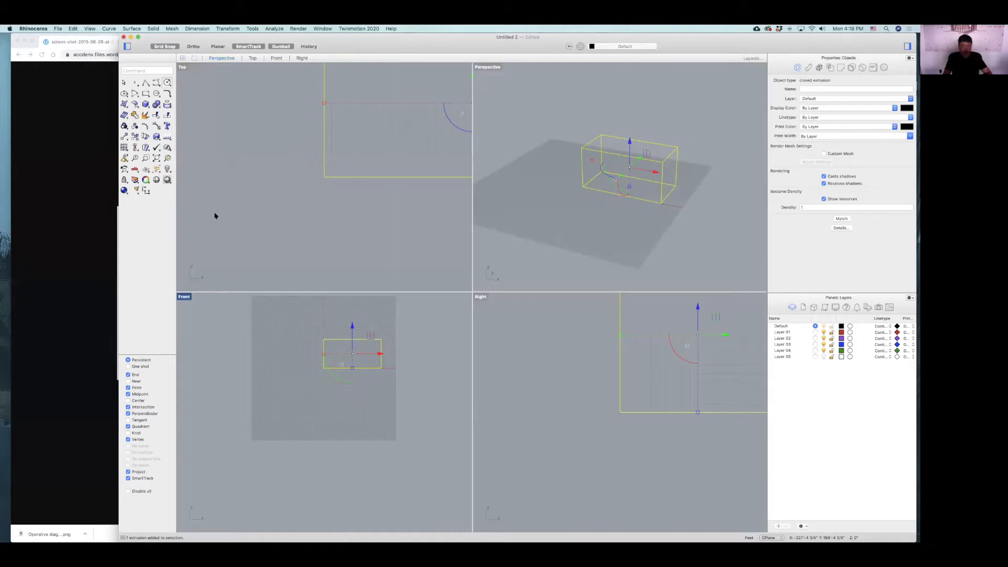
click(167, 82)
scroll(336, 365, up, 5)
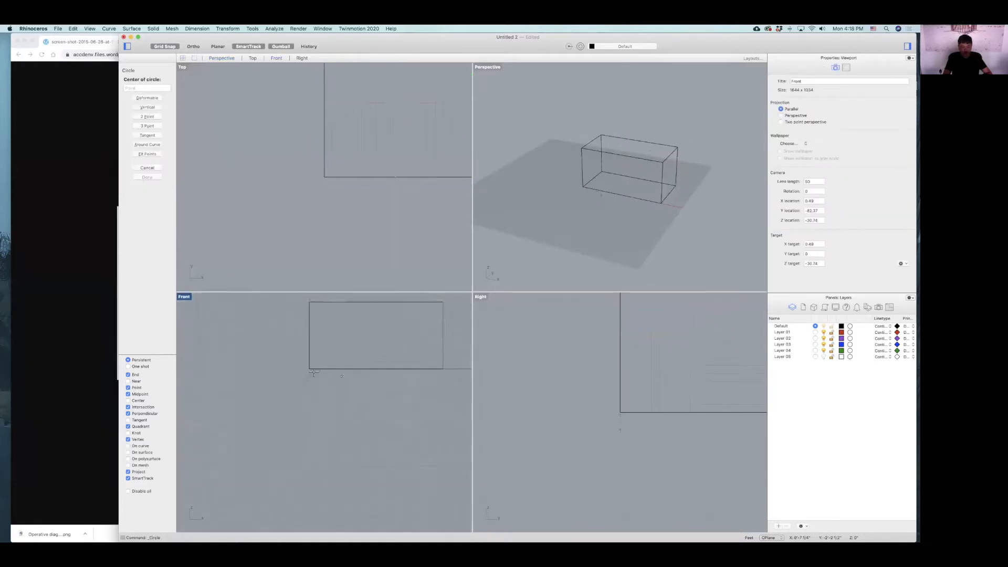
click(289, 403)
click(338, 369)
scroll(338, 369, down, 2)
click(338, 369)
Copy the circle straight up by about one diameter, using its bottom quadrant as the base point.
text(copy)
key(Return)
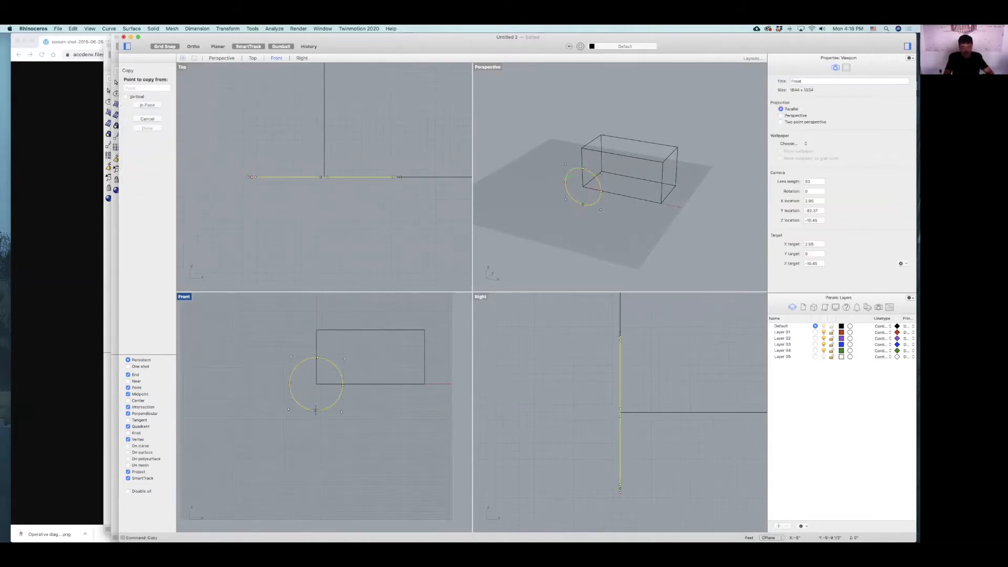
click(315, 410)
key(shift)
click(316, 355)
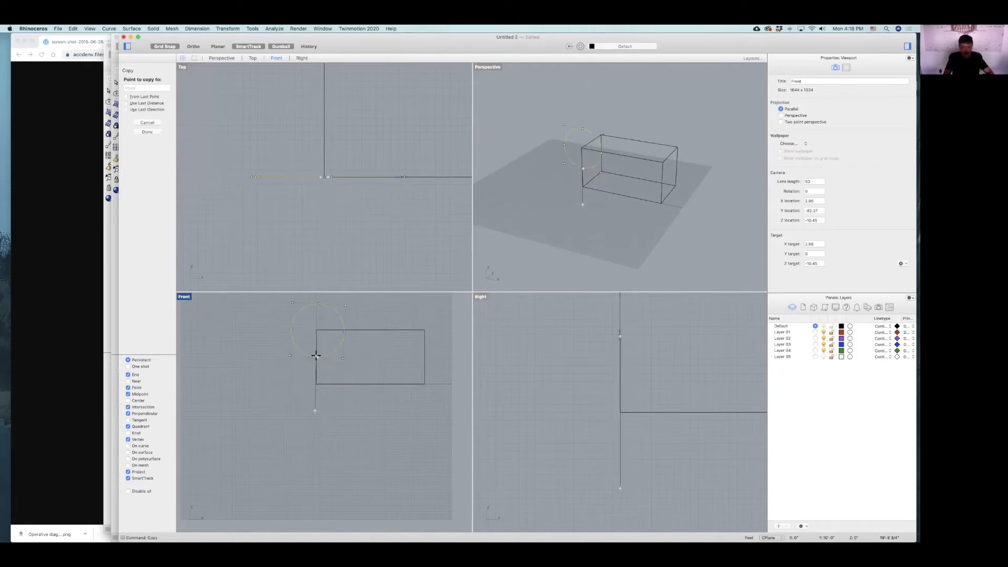
scroll(311, 369, up, 3)
key(shift)
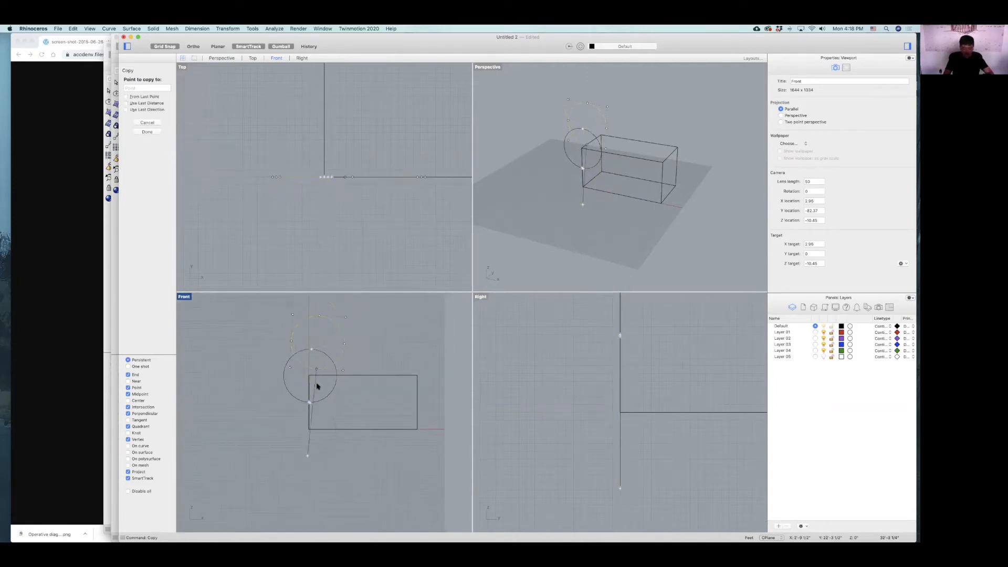
key(Return)
Undo the circle copy and delete the original circle.
key(super+z)
scroll(310, 460, up, 3)
key(Return)
key(Escape)
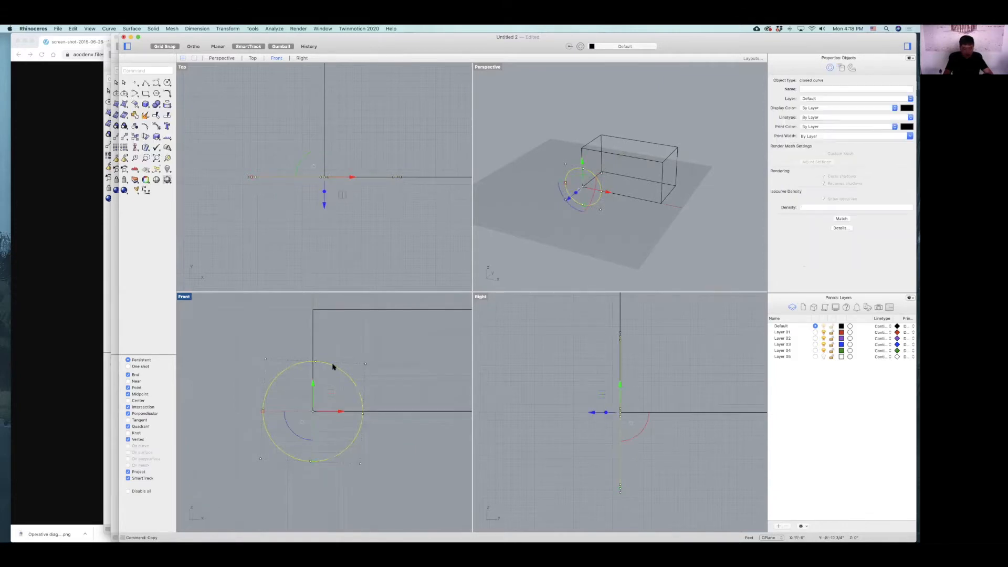
key(Delete)
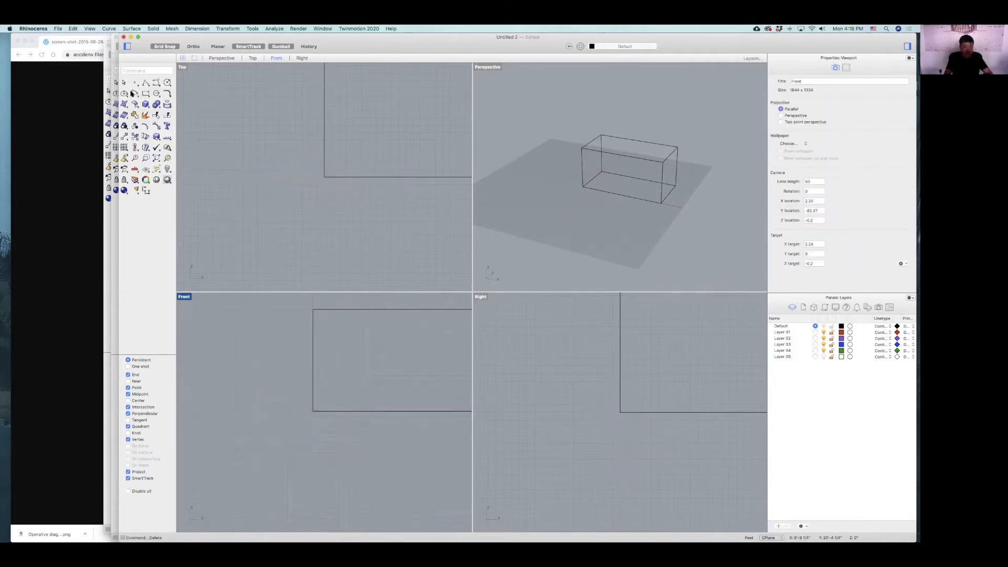
Draw a circle with a radius of about 5' centred on the box's lower-left corner in the Front view.
click(163, 82)
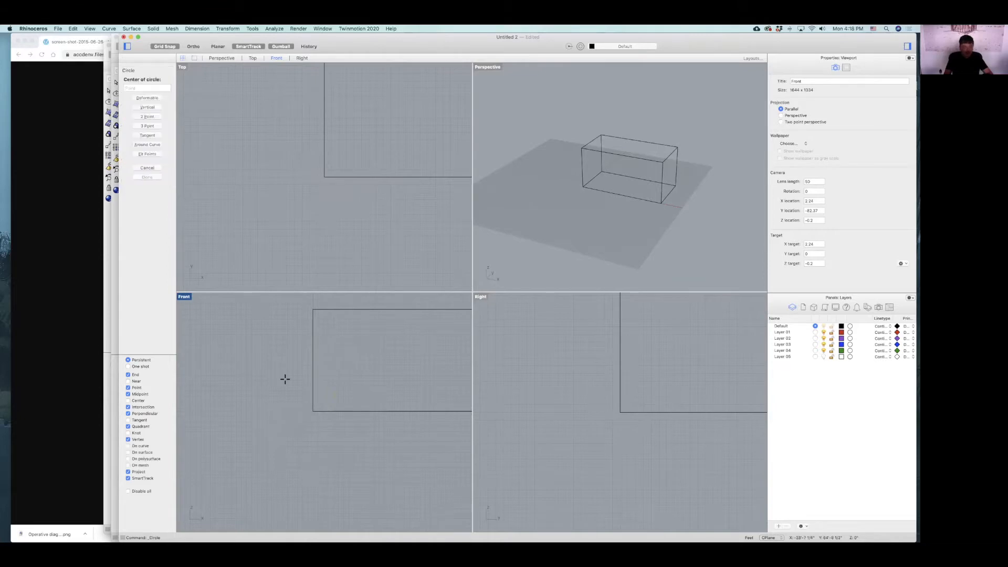
click(313, 411)
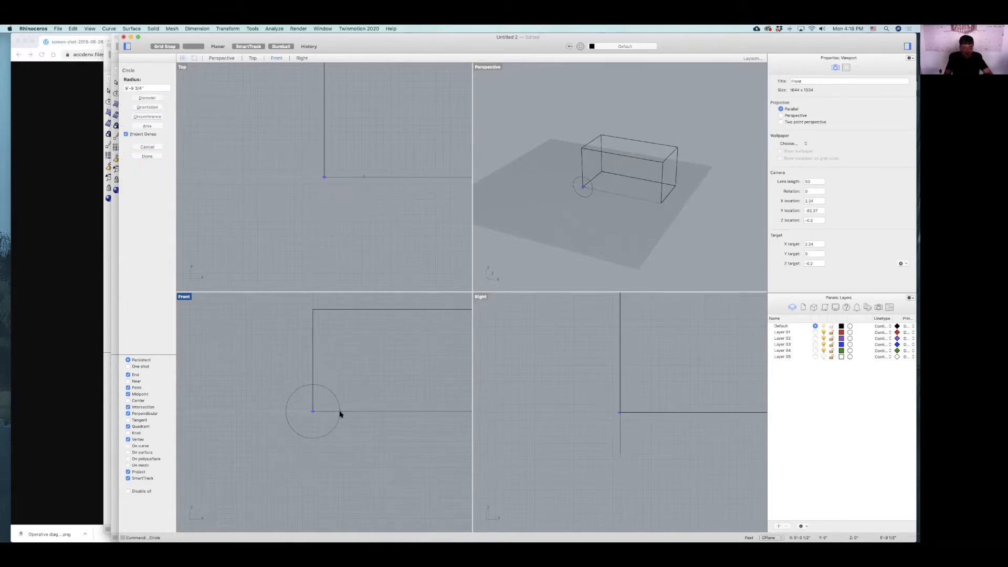
click(340, 411)
Copy the circle twice straight up from its bottom quadrant to stack three touching circles along the box's left edge.
click(337, 423)
text(copy)
key(Return)
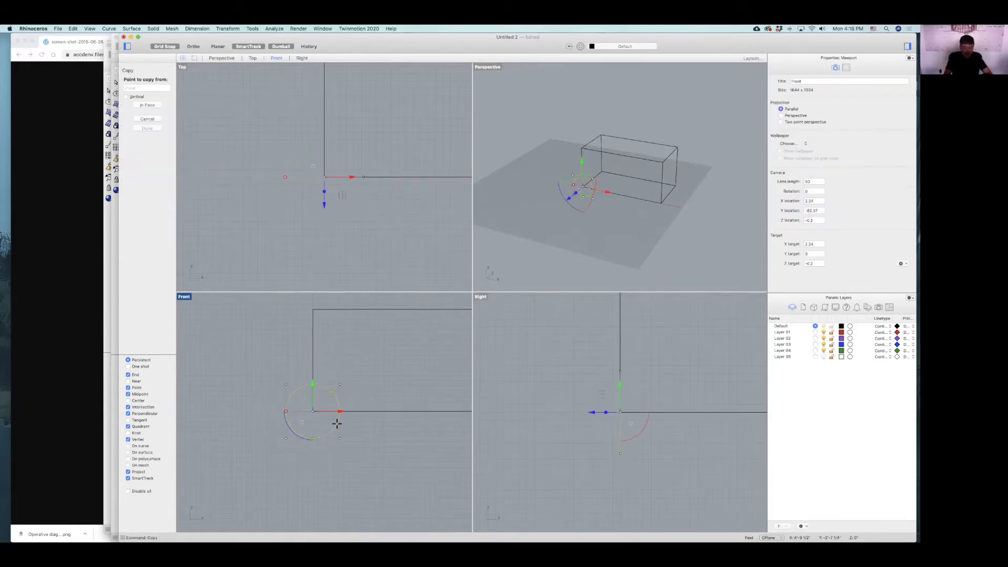
click(313, 438)
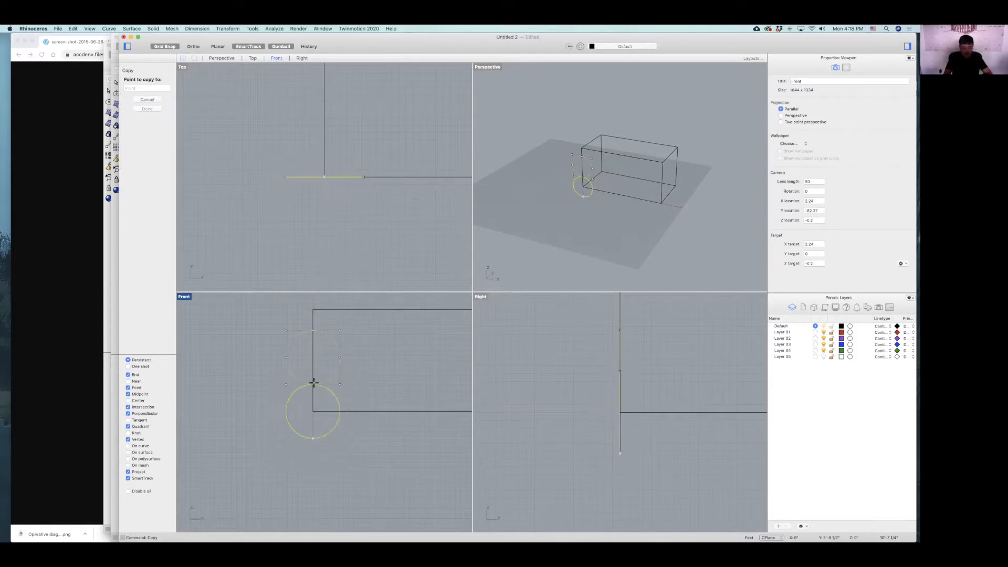
click(314, 384)
click(313, 331)
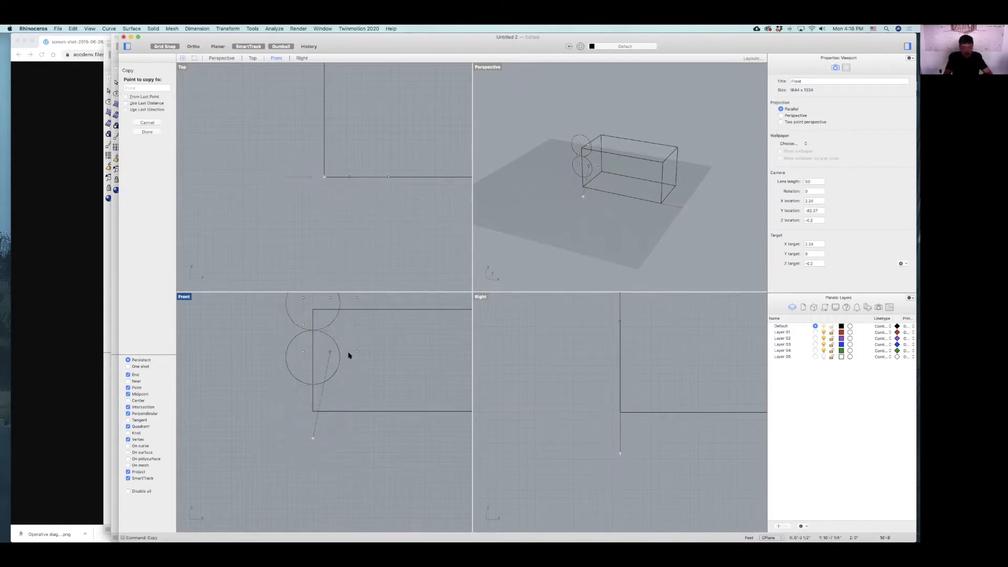
key(Return)
key(Escape)
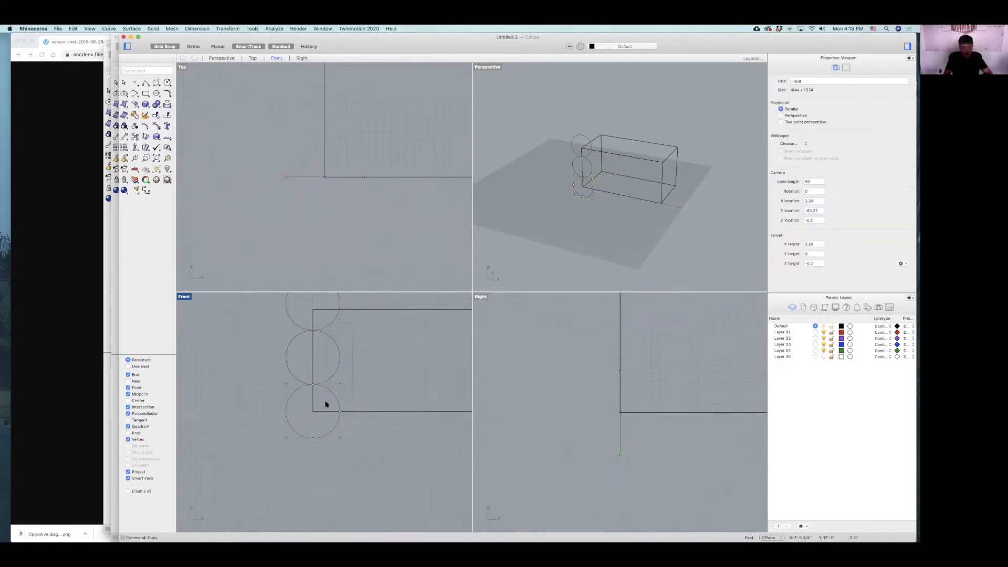
Try moving the three circles from the lowest circle's bottom quadrant to the box's lower-left corner, and undo the move.
drag(326, 402, 330, 404)
key(Return)
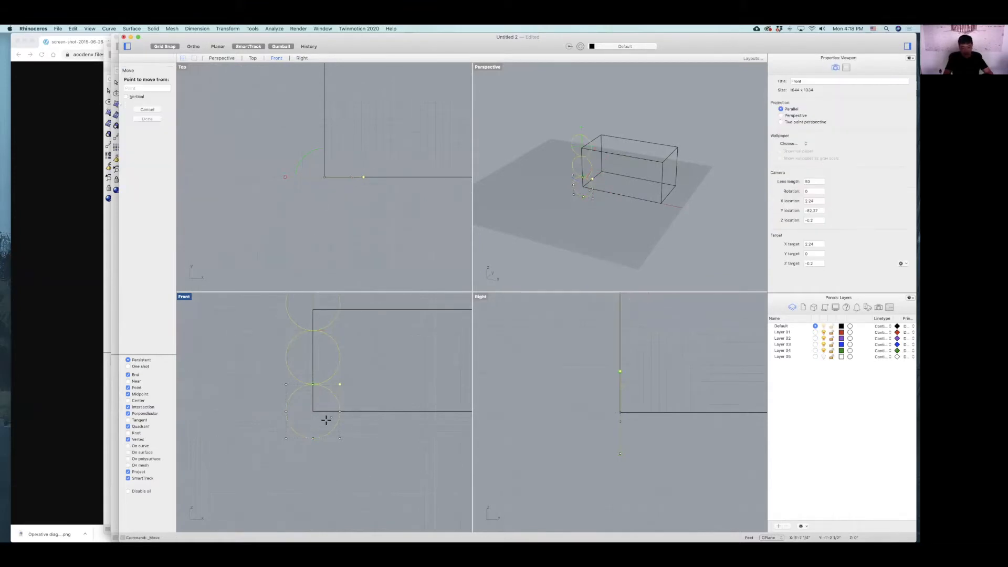
click(312, 439)
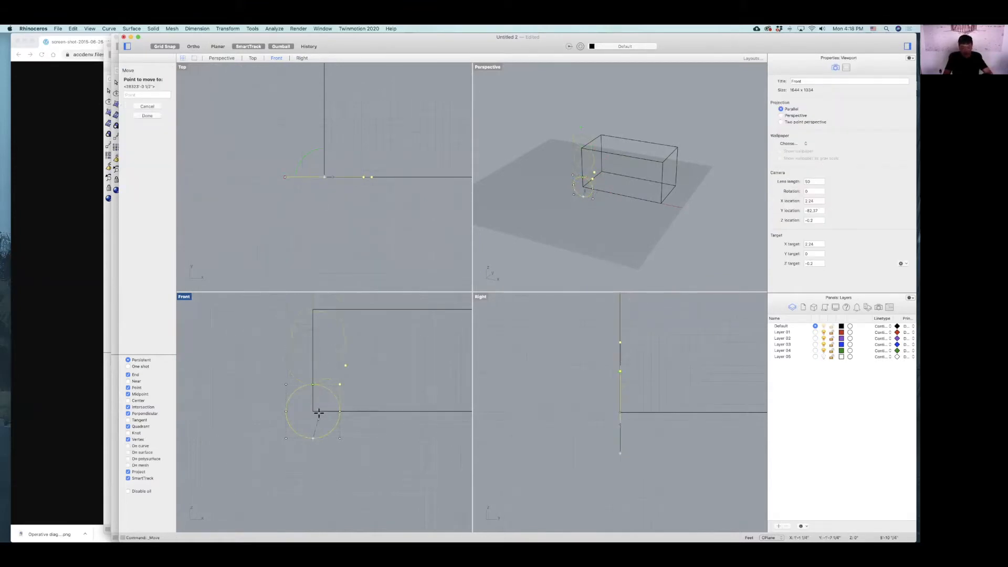
click(313, 411)
key(super+z)
Move the three stacked circles up so the lowest one's bottom quadrant sits on the box's lower-left corner.
scroll(326, 383, down, 3)
click(339, 350)
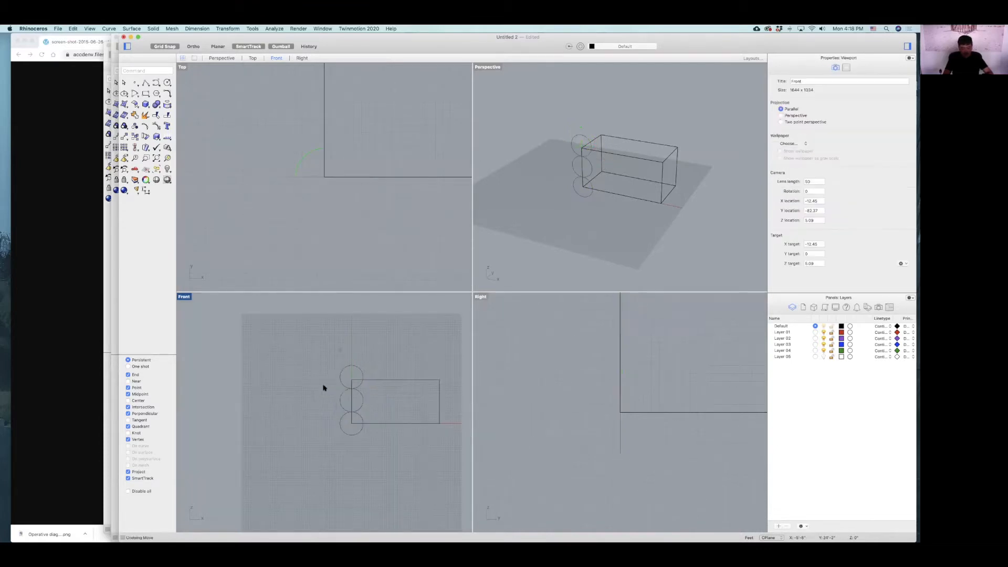
click(345, 415)
scroll(349, 424, up, 10)
key(Return)
click(356, 454)
click(356, 421)
Move the three circles sideways so their left quadrants lie on the box's left edge.
key(Return)
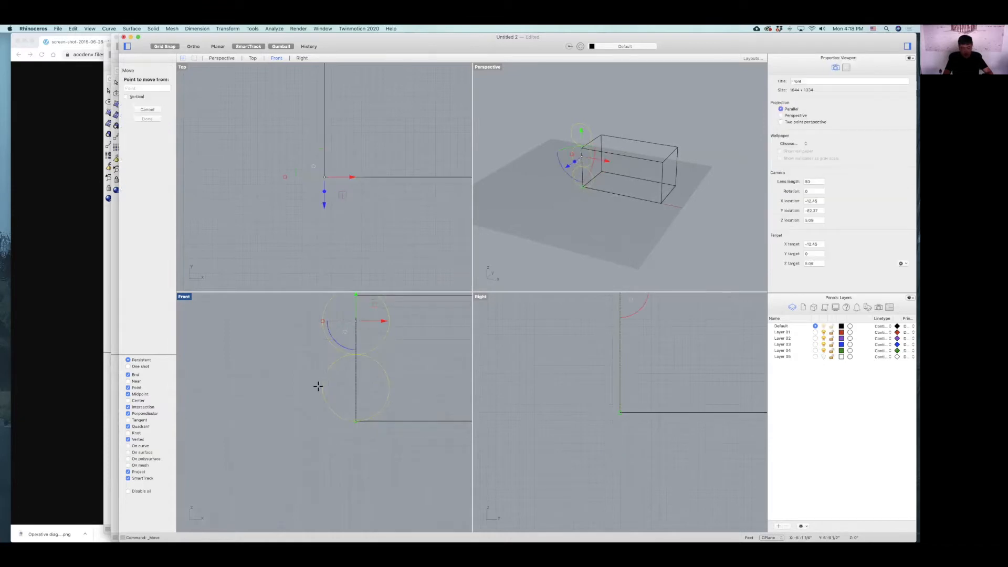
click(322, 387)
click(355, 388)
scroll(369, 419, down, 3)
scroll(374, 437, up, 3)
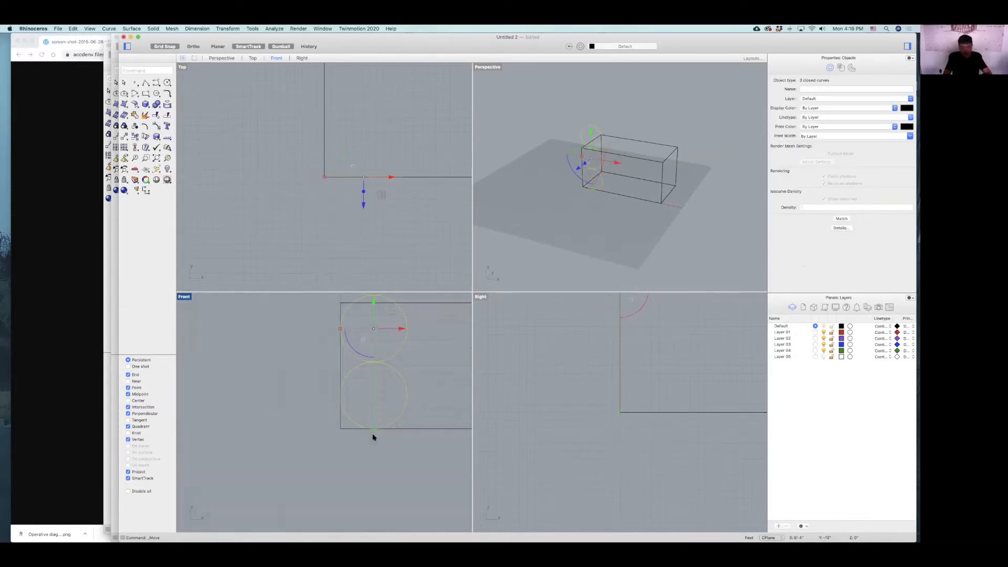
text(Scale)
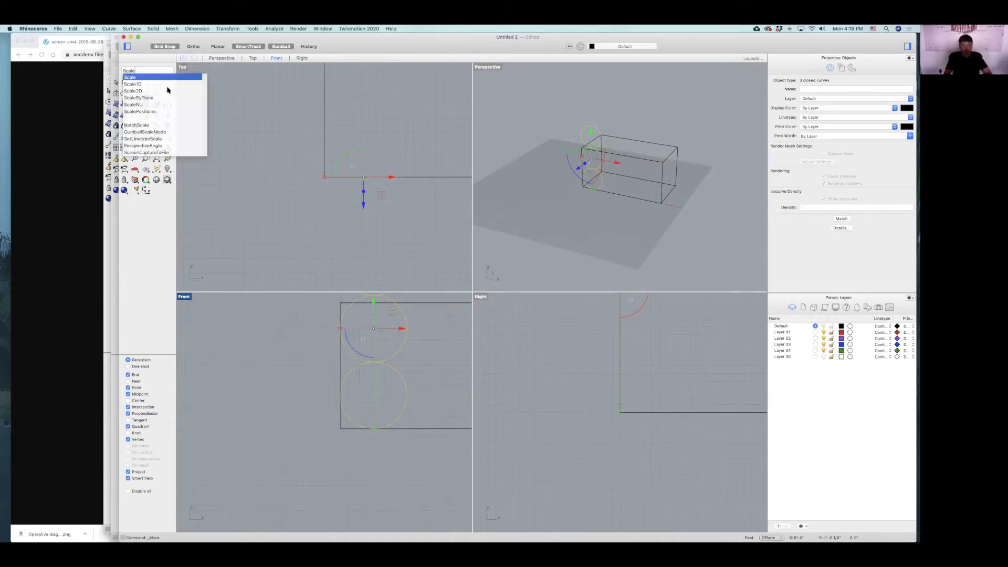
click(166, 84)
click(373, 427)
scroll(373, 389, down, 2)
scroll(376, 398, up, 2)
key(Escape)
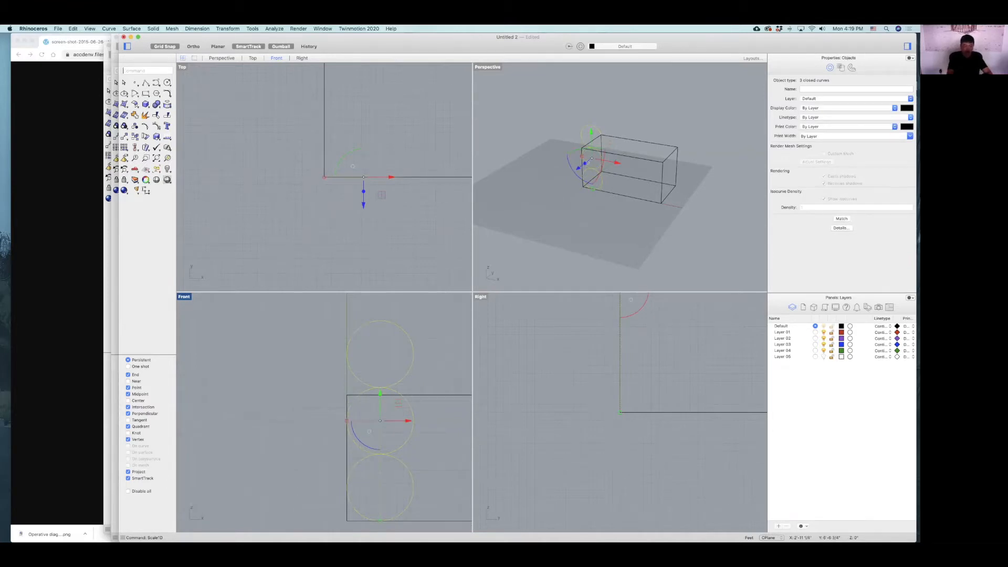
text(ScaLE)
key(Return)
key(Return)
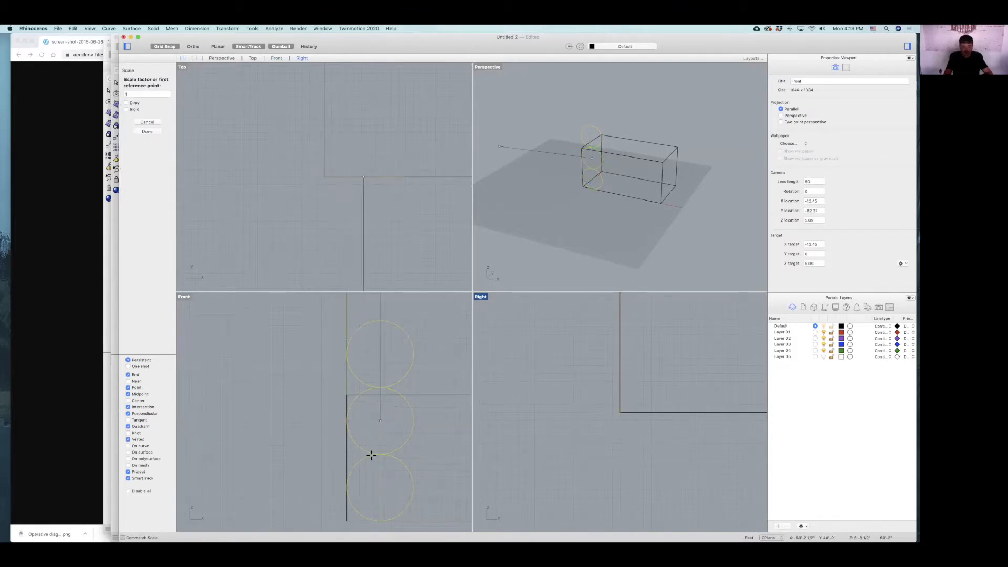
click(380, 521)
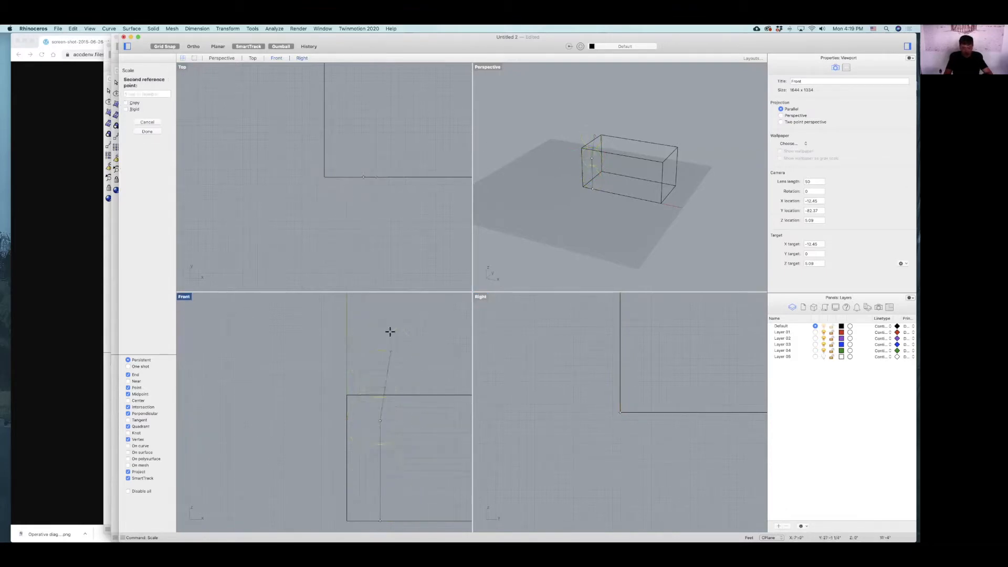
click(385, 352)
key(Escape)
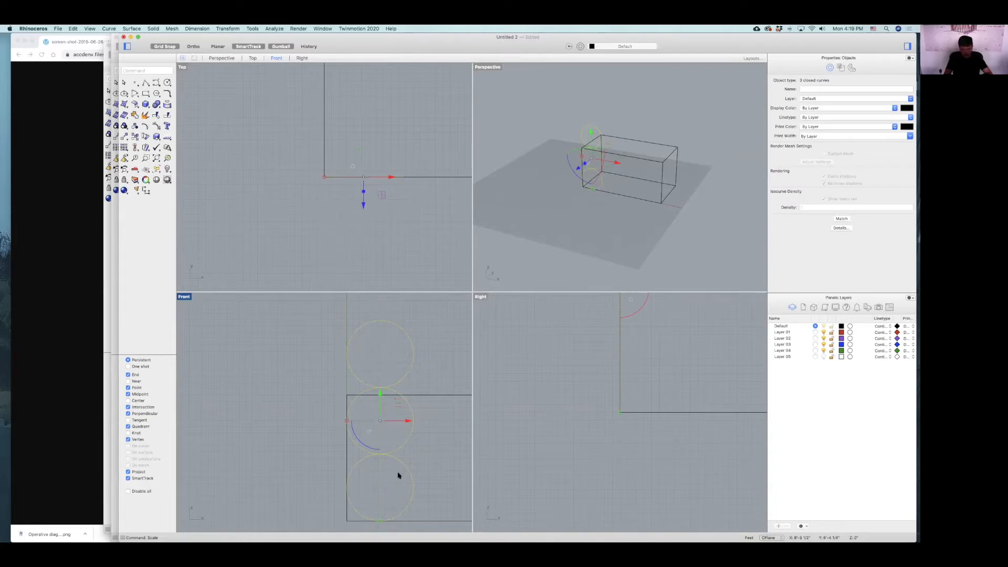
Scale the circle column down from its bottom quadrant to match the box's height, and move it against the box's left edge.
key(Return)
click(380, 521)
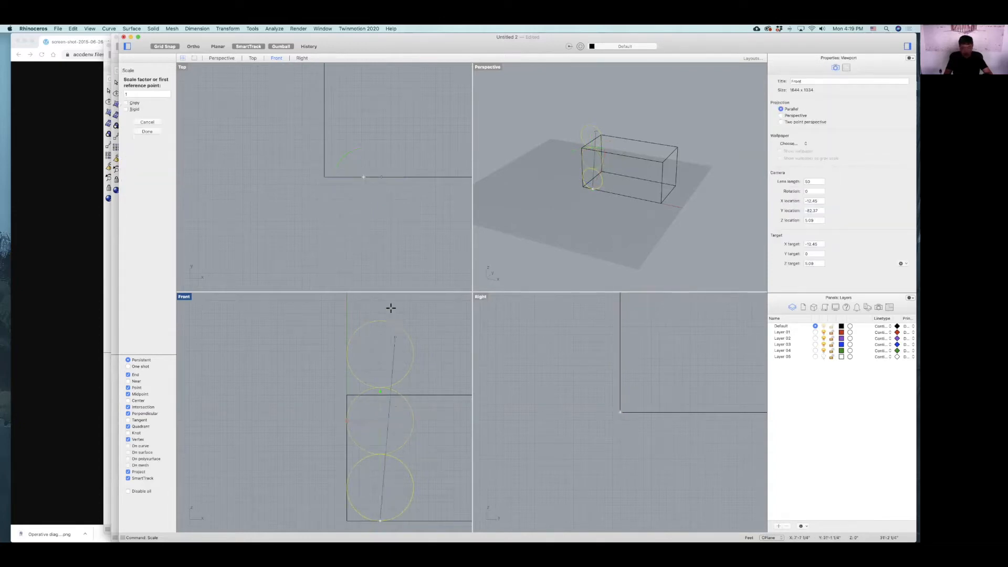
click(377, 318)
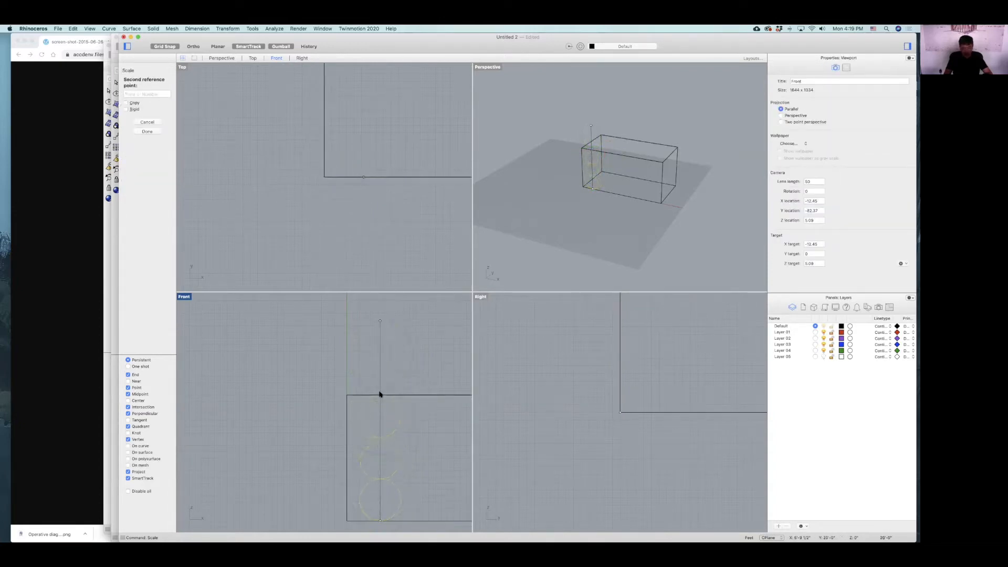
click(380, 396)
text(m)
key(Return)
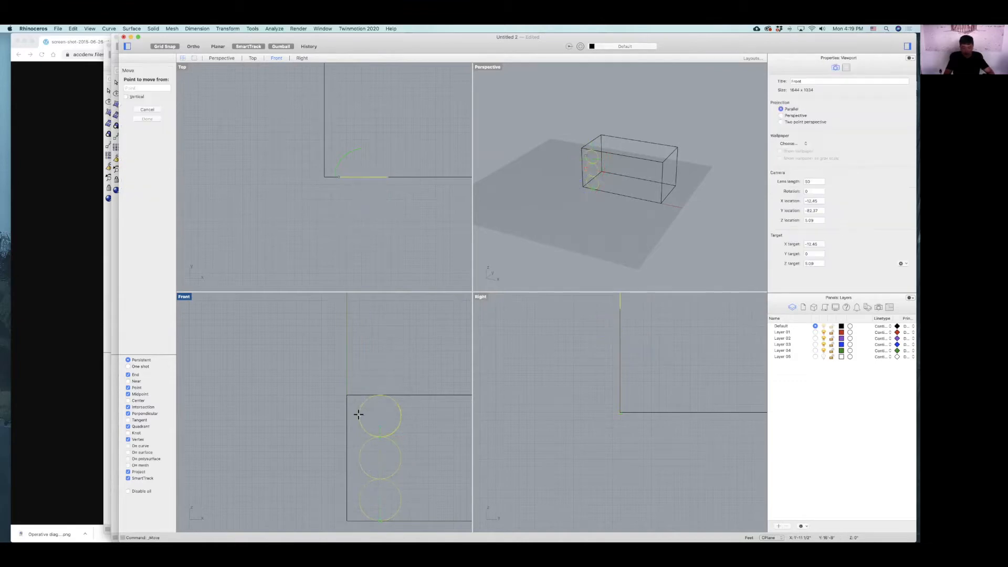
click(359, 416)
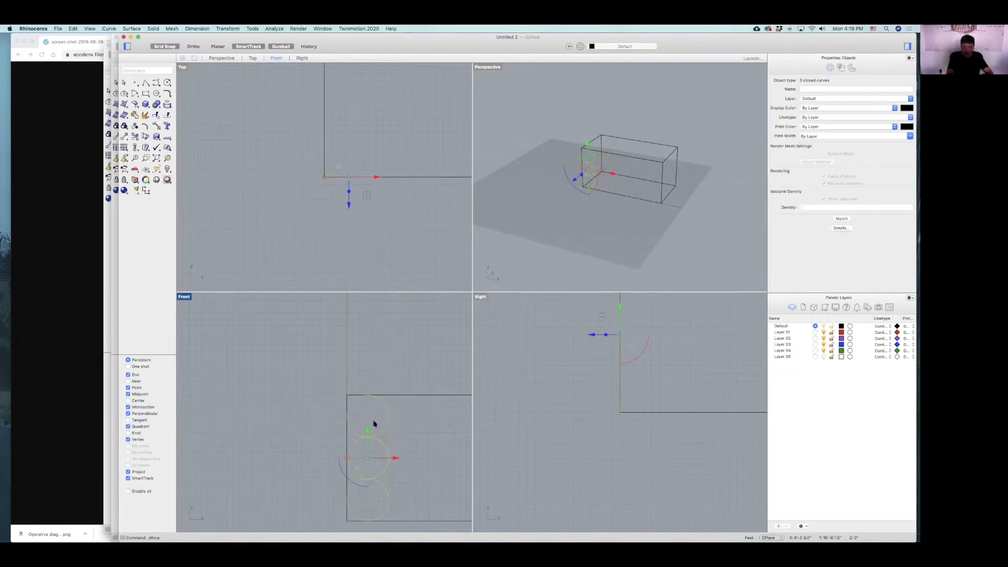
Copy the column of three circles side by side across the box's front face until six touching columns fill it.
text(COPY)
key(Return)
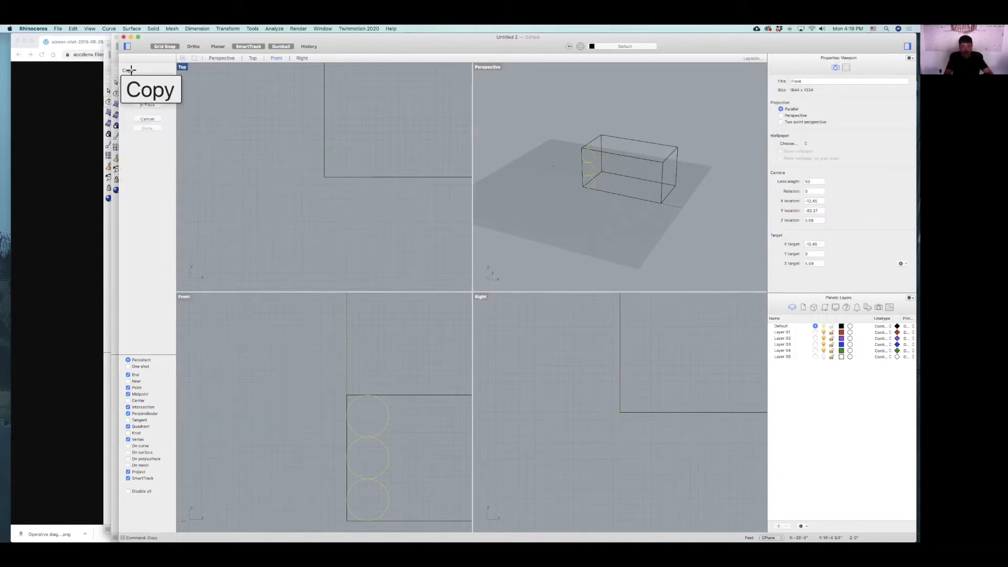
click(390, 415)
scroll(261, 390, right, 5)
click(256, 386)
click(296, 386)
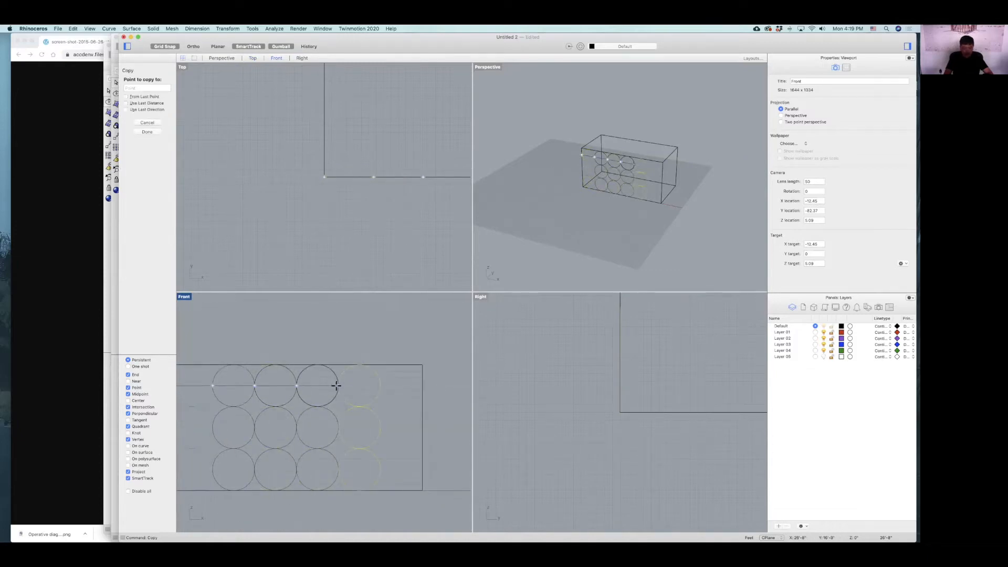
click(383, 386)
click(407, 387)
key(Return)
scroll(407, 387, down, 2)
scroll(379, 403, down, 1)
Select the whole circle grid and inspect how it fits the box's front face in the Front and Perspective views.
drag(402, 385, 264, 442)
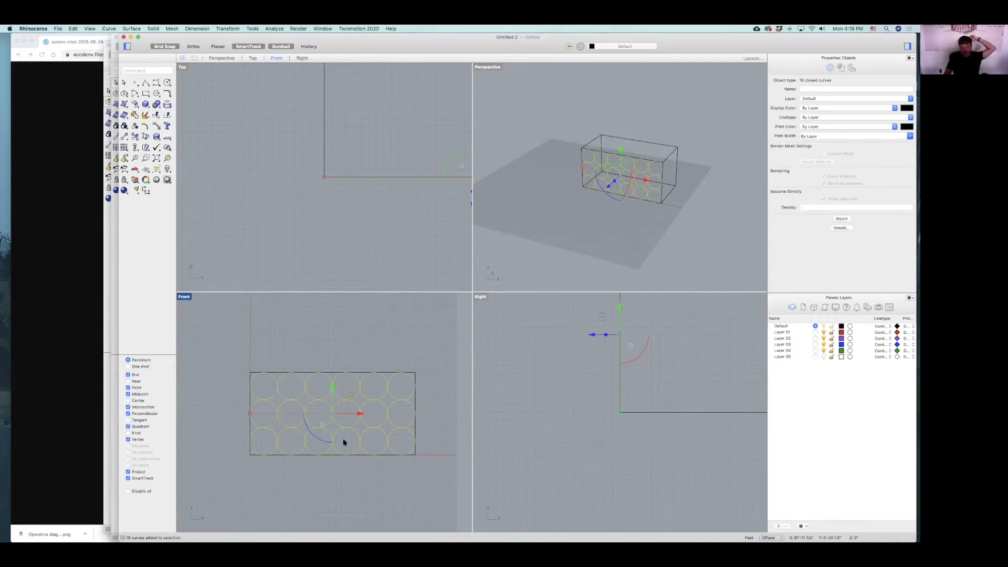
scroll(405, 395, up, 5)
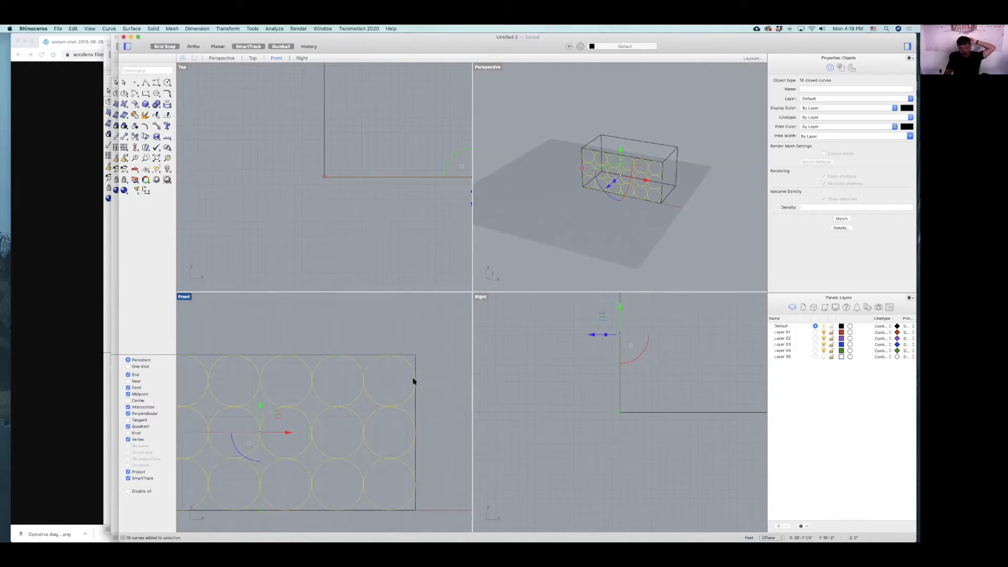
scroll(412, 370, down, 4)
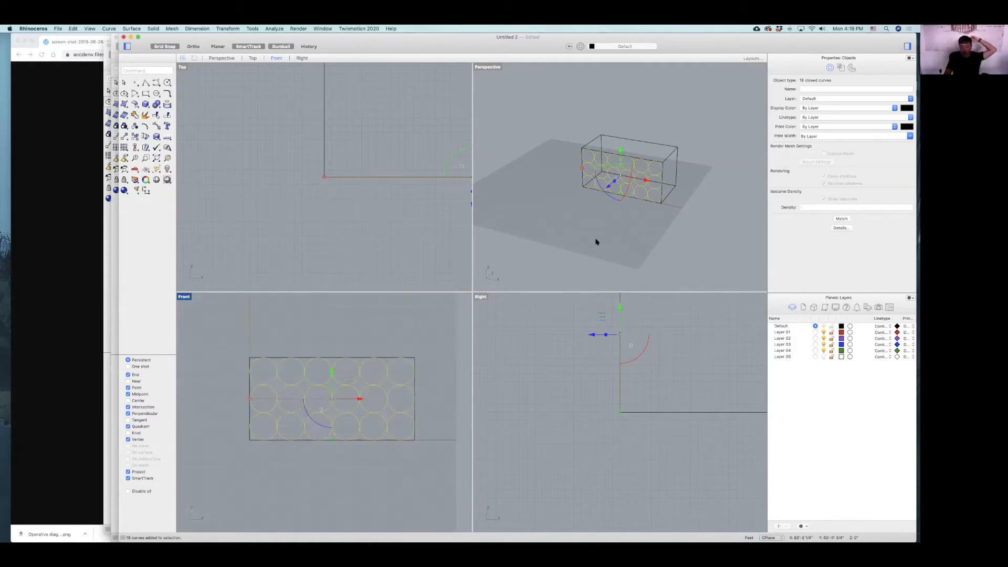
click(596, 241)
right_drag(657, 200, 664, 202)
scroll(664, 141, up, 2)
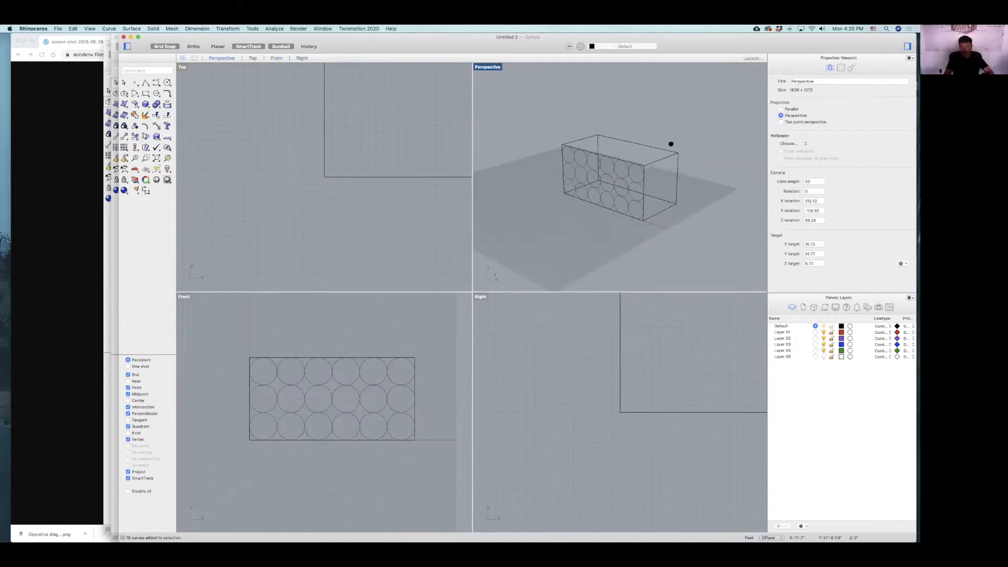
right_drag(671, 144, 672, 150)
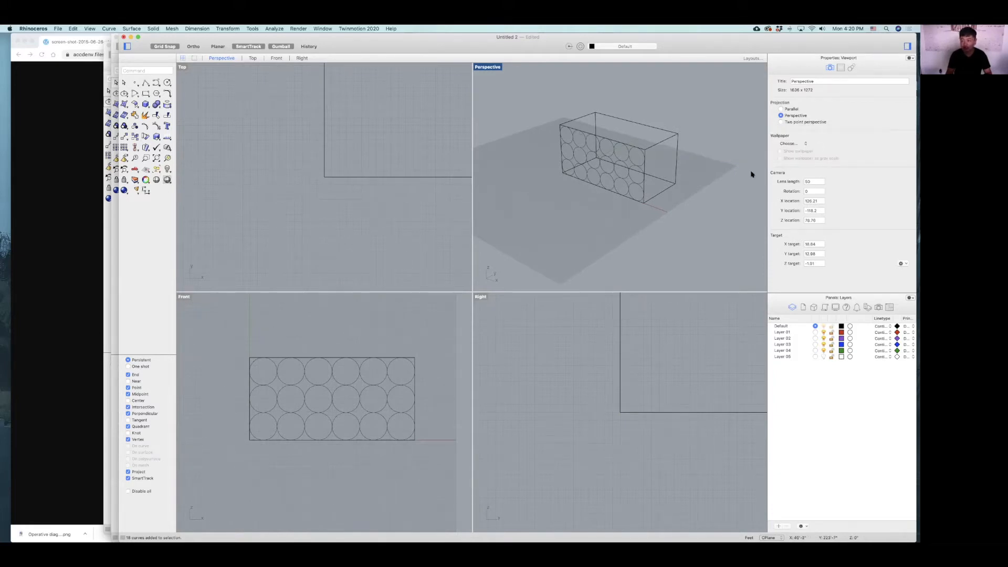
Change the Perspective viewport's projection to Parallel and angle it towards the circle grid.
click(793, 110)
right_drag(700, 133, 687, 142)
scroll(625, 154, up, 6)
right_drag(624, 153, 642, 142)
scroll(625, 153, down, 4)
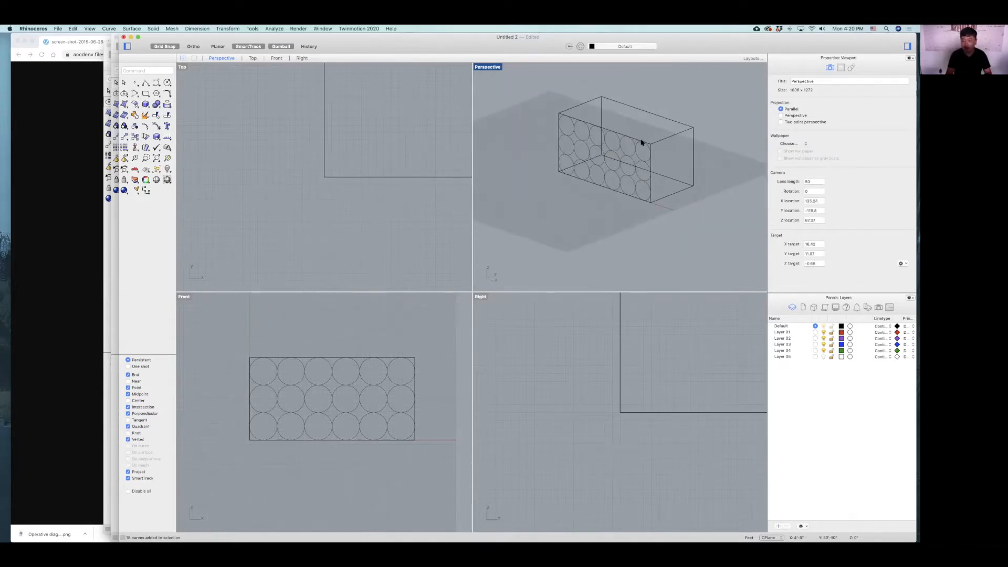
Assign the box and all the circles to Layer 01 and make Layer 01 the current layer.
key(super+a)
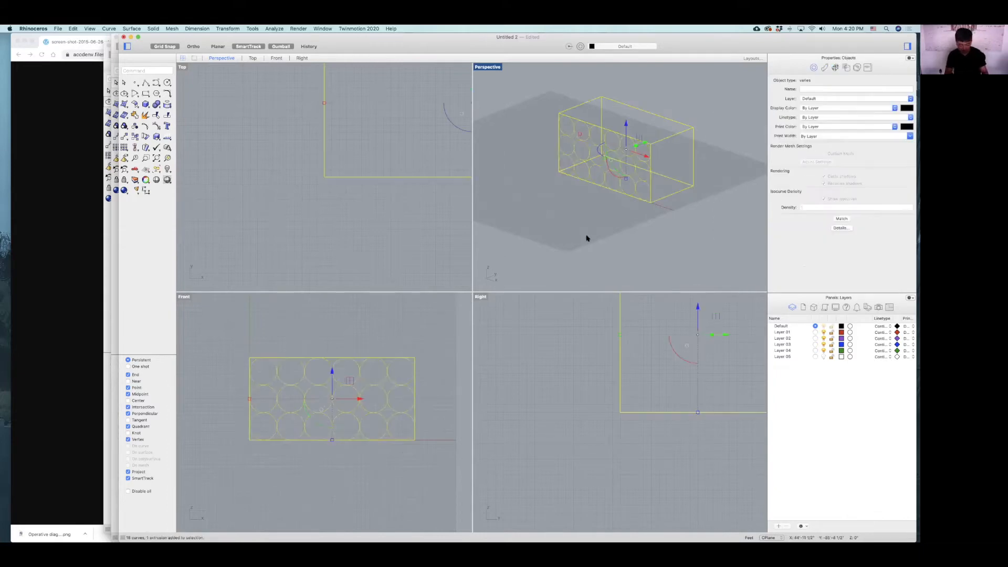
right_click(785, 334)
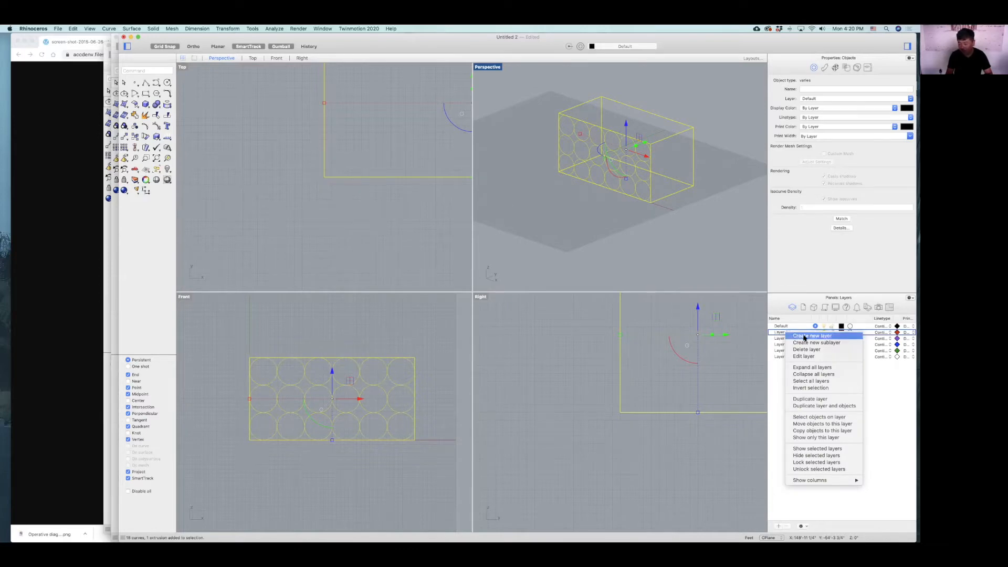
click(817, 432)
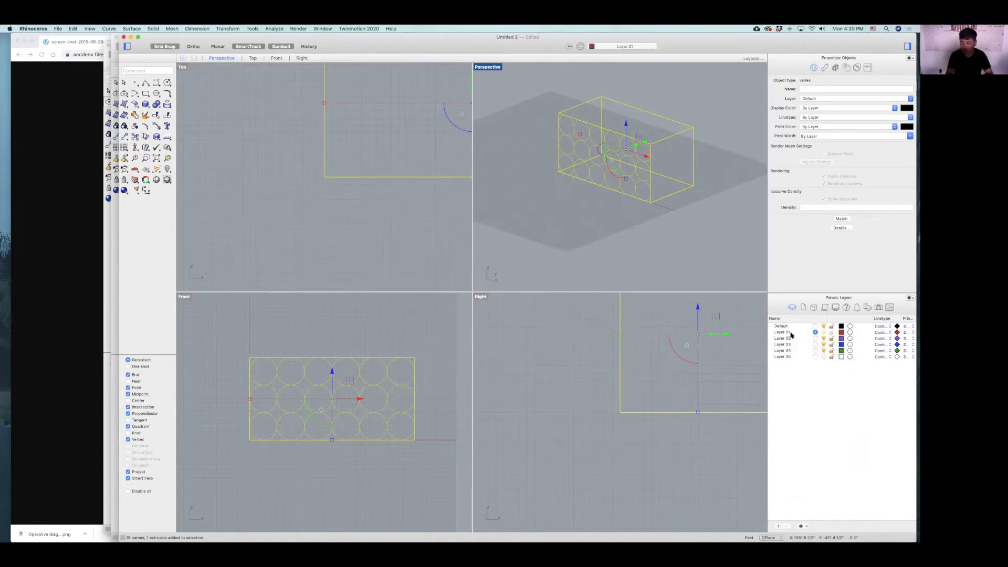
key(Escape)
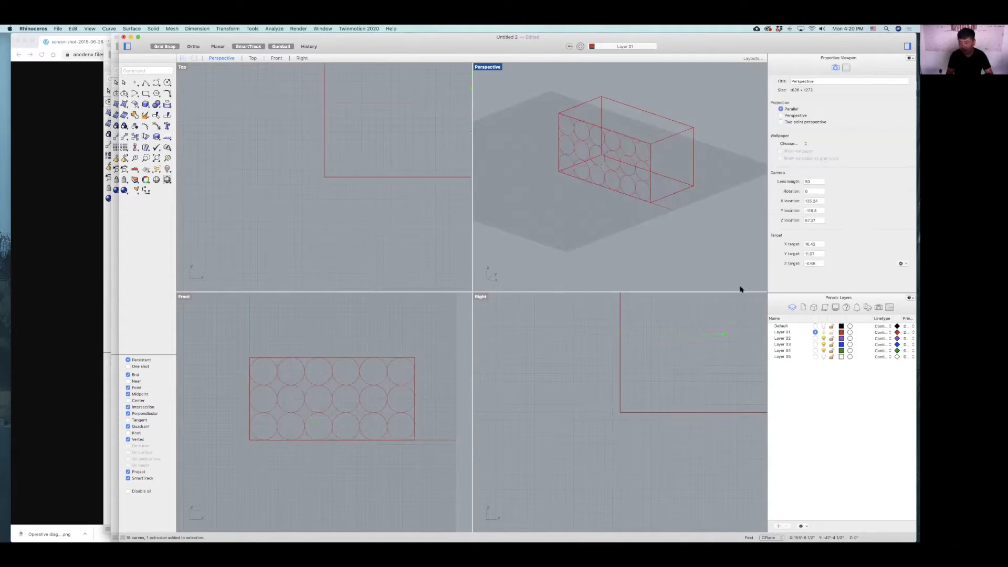
Select the second circle in the top row and switch to Chrome to review the facade operative diagram.
scroll(578, 143, up, 5)
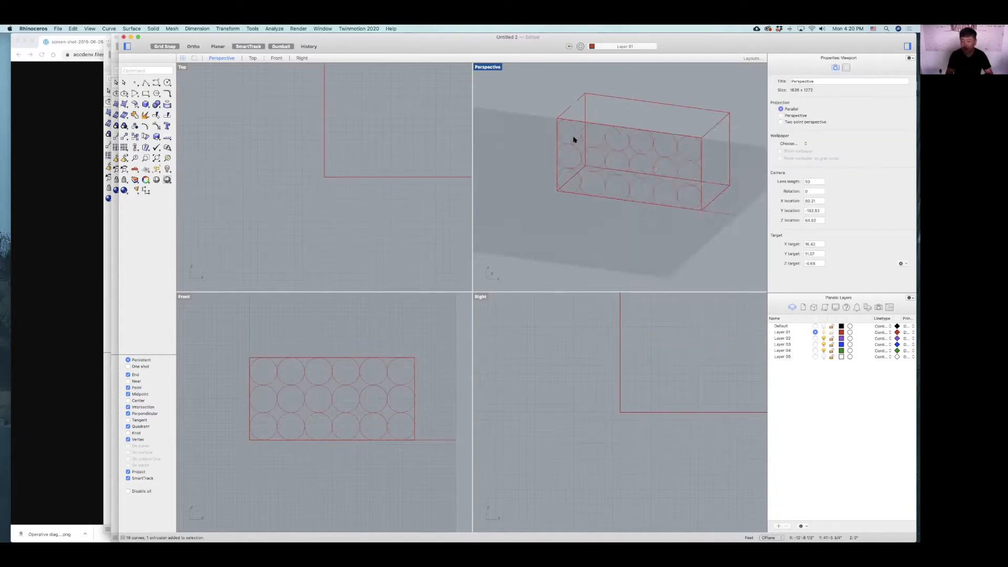
click(578, 146)
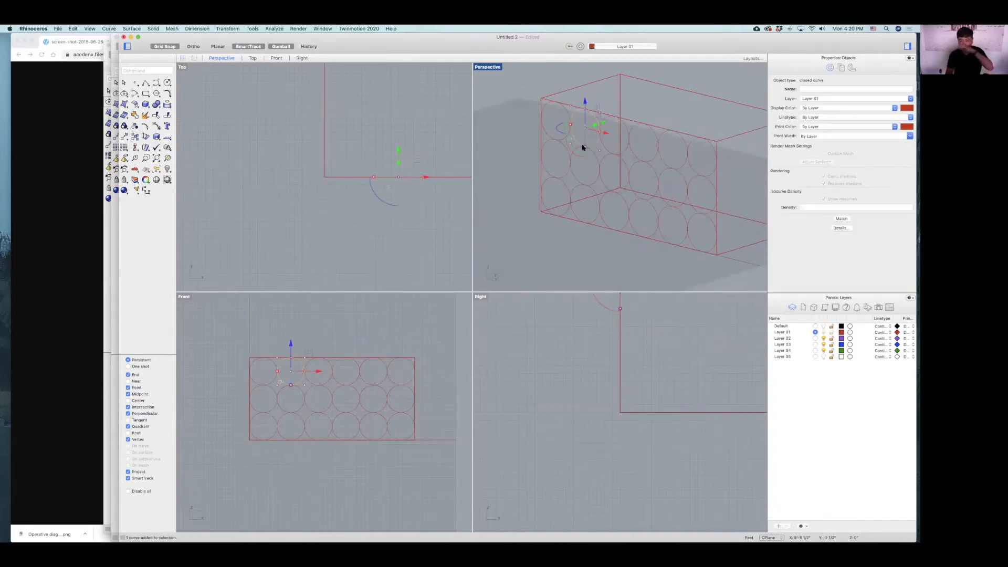
click(70, 217)
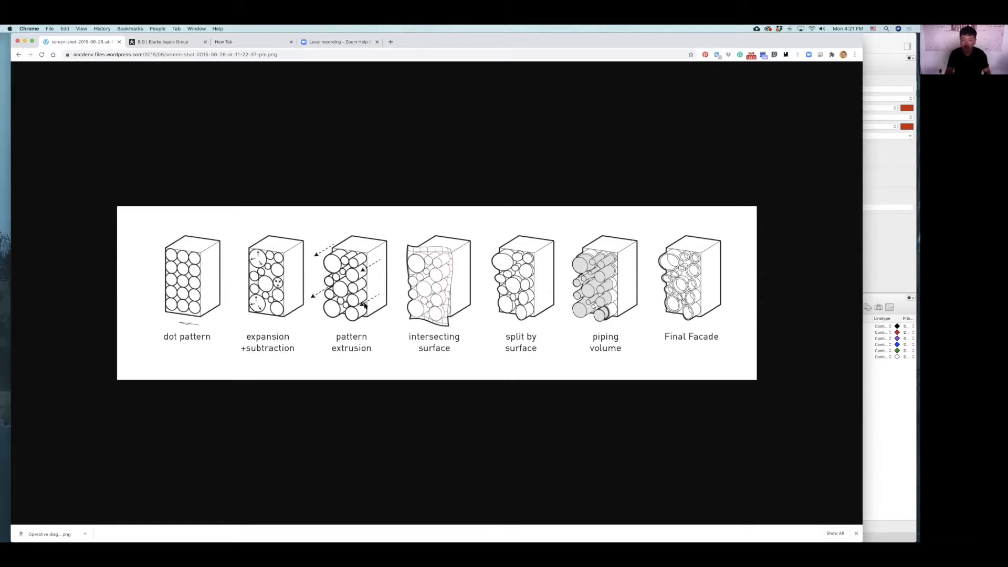
Switch back to Rhinoceros and maximize the Front viewport.
click(886, 179)
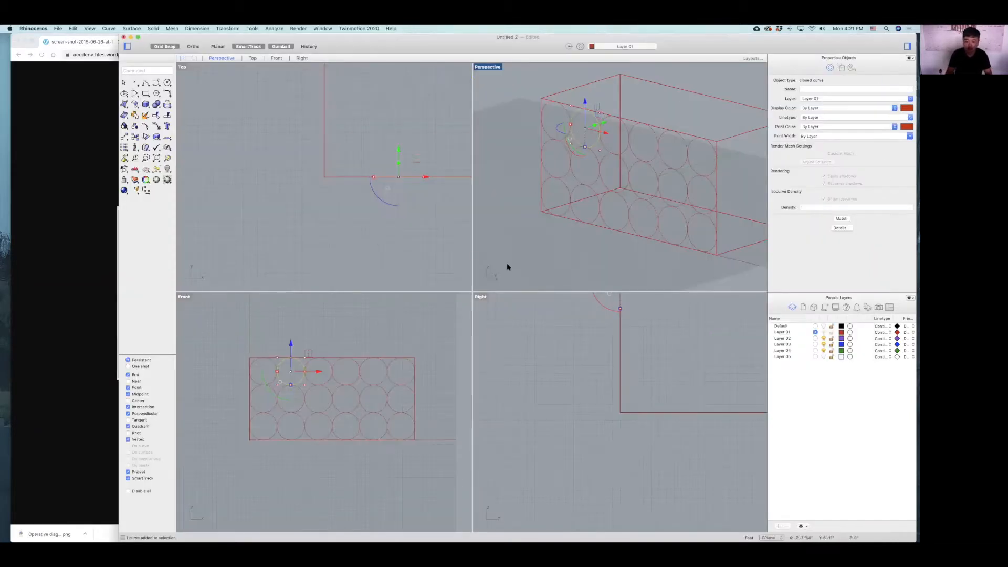
double_click(182, 298)
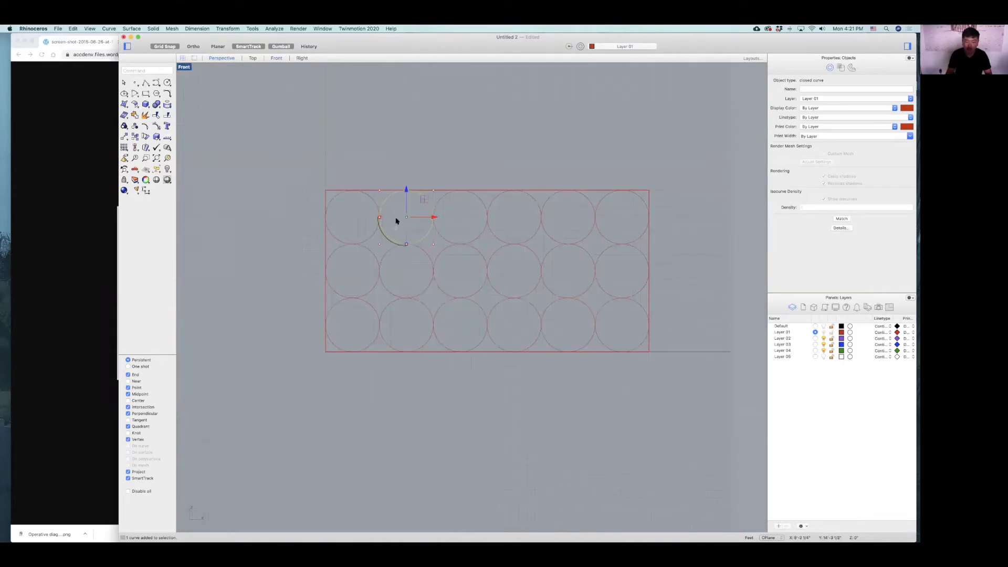
Enlarge the second and last circles in the top row and the fourth circle in the middle row, adjusting their positions.
drag(382, 231, 356, 231)
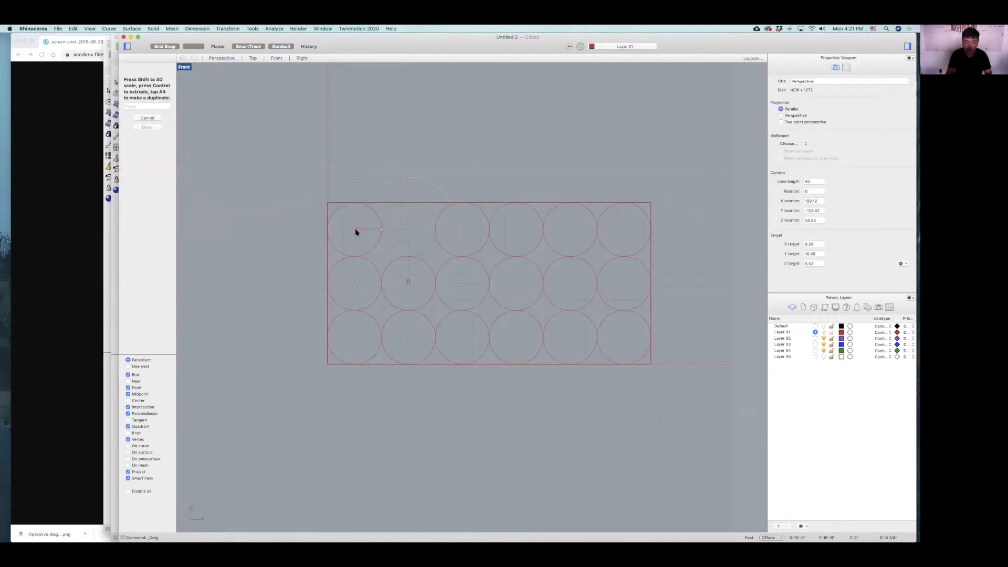
click(537, 300)
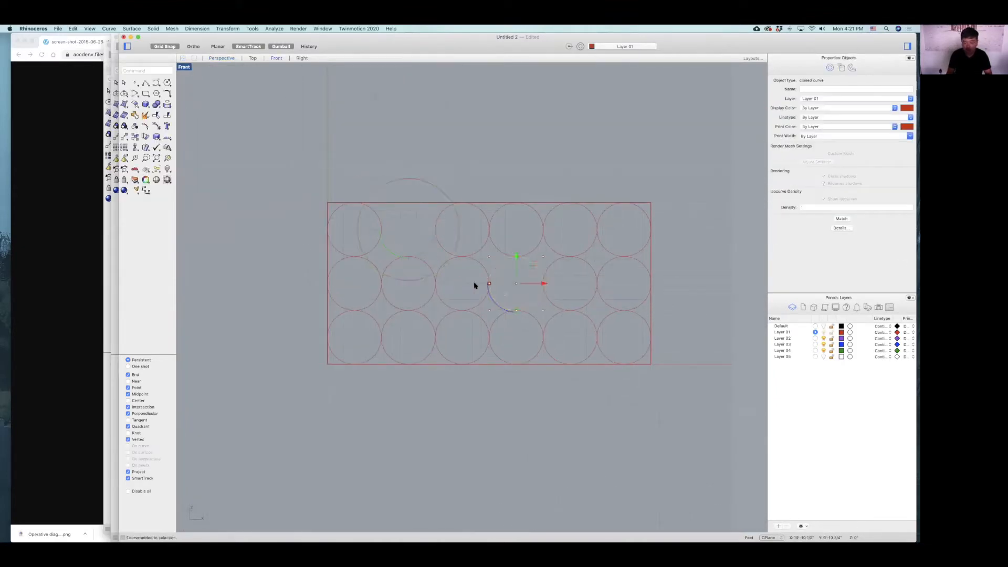
drag(489, 283, 471, 285)
click(616, 254)
drag(597, 230, 580, 230)
drag(653, 198, 634, 221)
Delete the last circle in the middle row and enlarge the last circle in the bottom row.
click(641, 304)
key(Delete)
click(622, 311)
mouse_move(643, 321)
mouse_down()
mouse_move(590, 332)
mouse_move(633, 314)
mouse_up()
Shrink the fifth circles in the middle and bottom rows to fit the gaps between the enlarged circles.
click(542, 285)
shift+drag(543, 284, 580, 316)
click(549, 339)
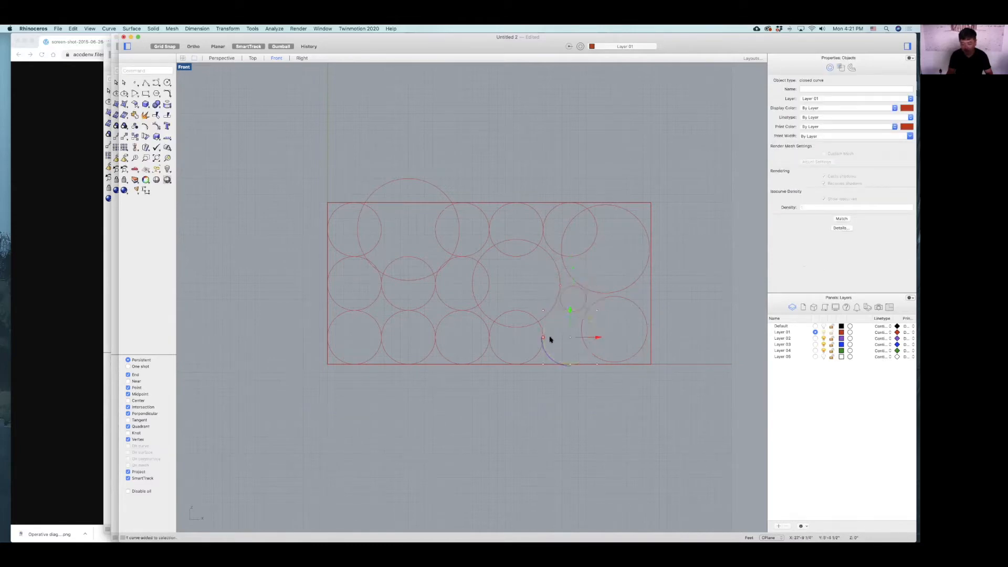
drag(544, 339, 583, 325)
Shrink the fourth circle in the bottom row and move it down clear of the large circle above it.
scroll(499, 331, up, 3)
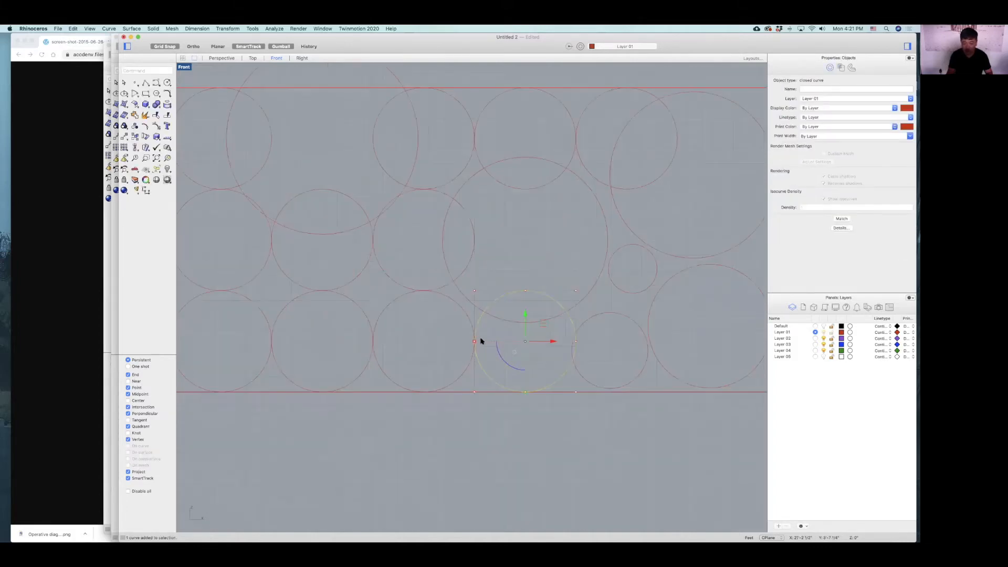
mouse_move(482, 344)
mouse_down()
mouse_move(509, 349)
mouse_move(486, 347)
mouse_up()
mouse_move(546, 324)
mouse_down()
mouse_move(535, 340)
mouse_move(537, 332)
mouse_up()
shift+drag(479, 352, 525, 340)
drag(544, 288, 542, 282)
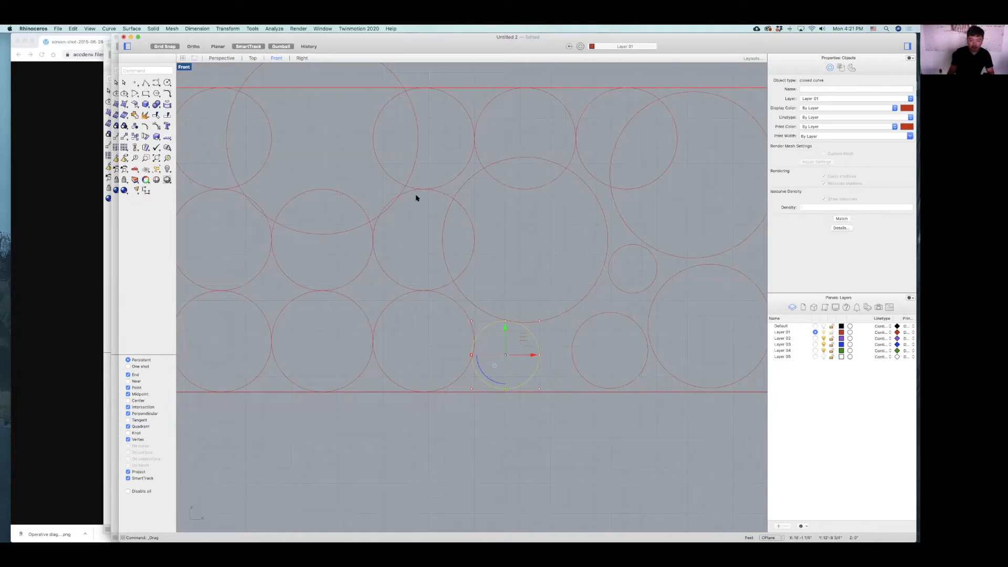
Shrink the third, fourth and fifth circles in the top row and reposition them so they clear the larger circles.
click(443, 185)
drag(394, 138, 386, 138)
drag(443, 120, 497, 138)
click(559, 105)
drag(540, 116, 554, 97)
click(585, 106)
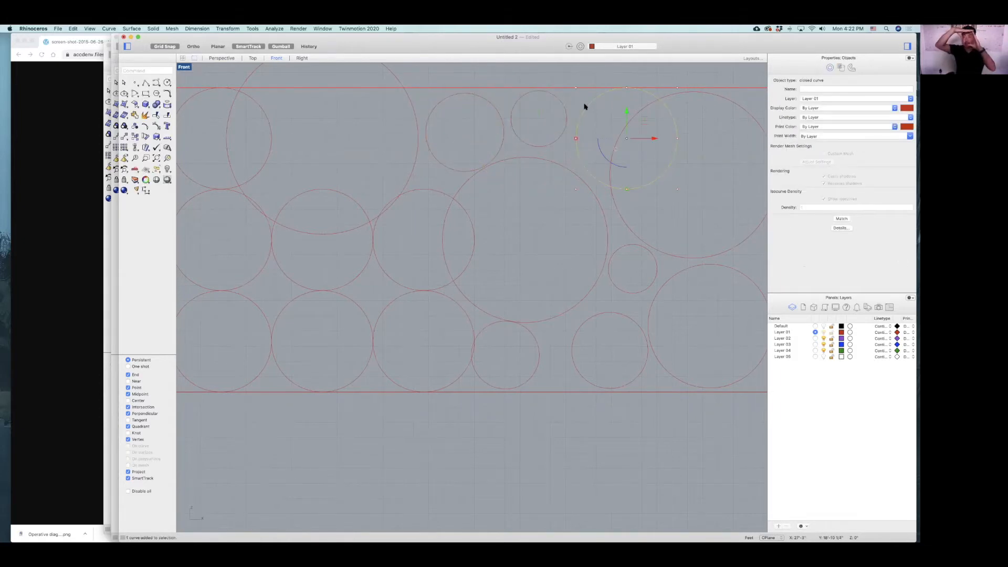
drag(576, 139, 684, 147)
scroll(685, 147, down, 4)
drag(606, 135, 547, 138)
Reposition the third middle-row circle and enlarge the bottom-left circle so it crosses the box's bottom edge.
click(423, 218)
drag(452, 190, 453, 213)
click(295, 278)
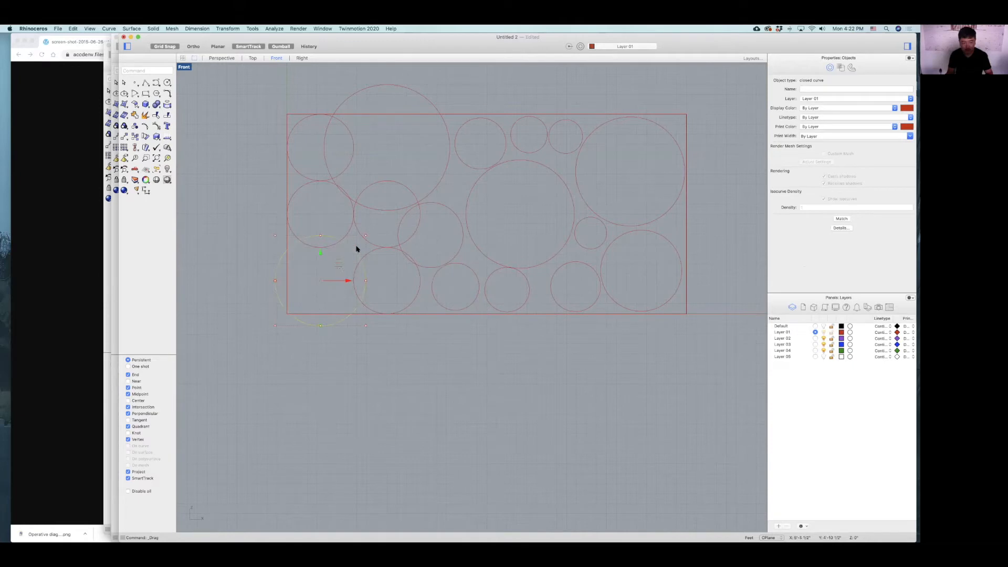
drag(361, 268, 378, 295)
Adjust the first two circles in the middle row and shrink the top-left circle into the box's corner.
click(337, 230)
drag(338, 229, 289, 223)
drag(299, 199, 297, 195)
click(347, 167)
shift+drag(304, 147, 312, 147)
drag(308, 136, 292, 121)
Copy the small middle-row circle into the gap below the top-left circle and resize the copy.
click(581, 222)
text(c)
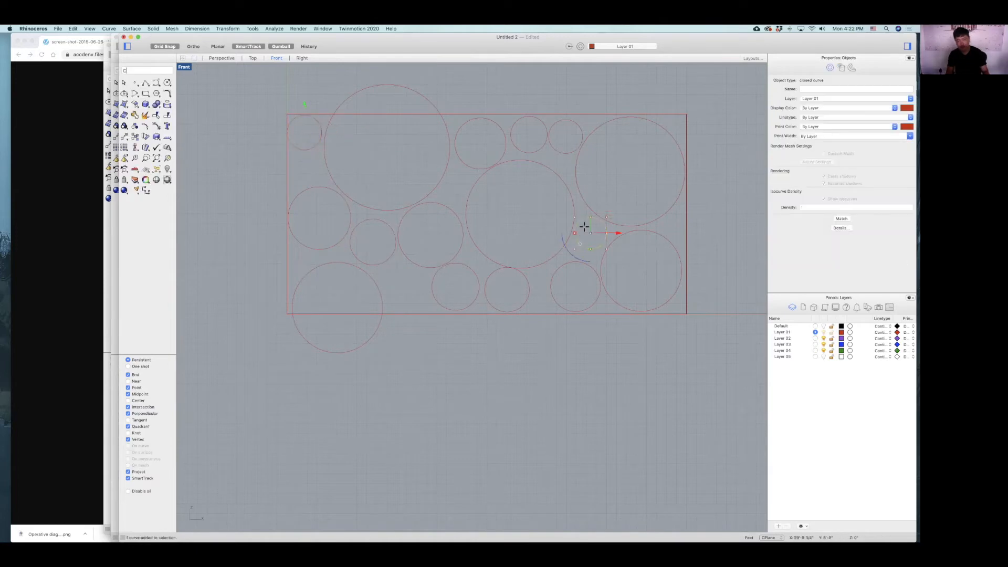
text(opy)
key(Return)
click(584, 227)
click(300, 163)
key(Return)
shift+drag(289, 169, 318, 151)
Move a bottom-row circle beside the bottom-left circle and enlarge its neighbour across the box's bottom edge.
drag(438, 303, 425, 272)
click(527, 274)
shift+drag(530, 289, 538, 290)
drag(529, 268, 498, 292)
Rearrange the lower-right circles into one large circle crossing the bottom edge and one small circle beside it, undoing unwanted changes.
click(579, 262)
key(Delete)
click(590, 249)
drag(591, 249, 590, 284)
key(super+z)
key(super+z)
key(super+z)
key(super+z)
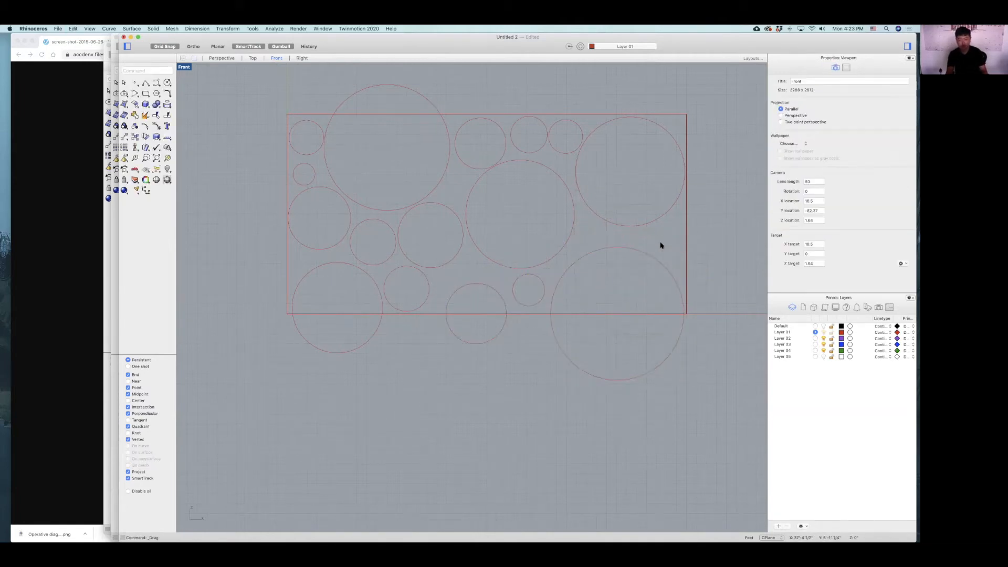
Shrink the large upper-right circle slightly and resize the two smaller circles next to it along the top edge.
click(577, 184)
shift+drag(576, 172, 574, 181)
click(570, 153)
shift+drag(549, 137, 571, 124)
click(527, 117)
shift+drag(511, 134, 505, 131)
Copy a small circle into the upper-right corner of the box's front.
right_click(563, 149)
click(570, 153)
click(678, 133)
right_click(677, 136)
drag(670, 152, 673, 158)
Trim away the parts of the circles outside the box, using the box as the cutting object.
click(612, 173)
click(432, 105)
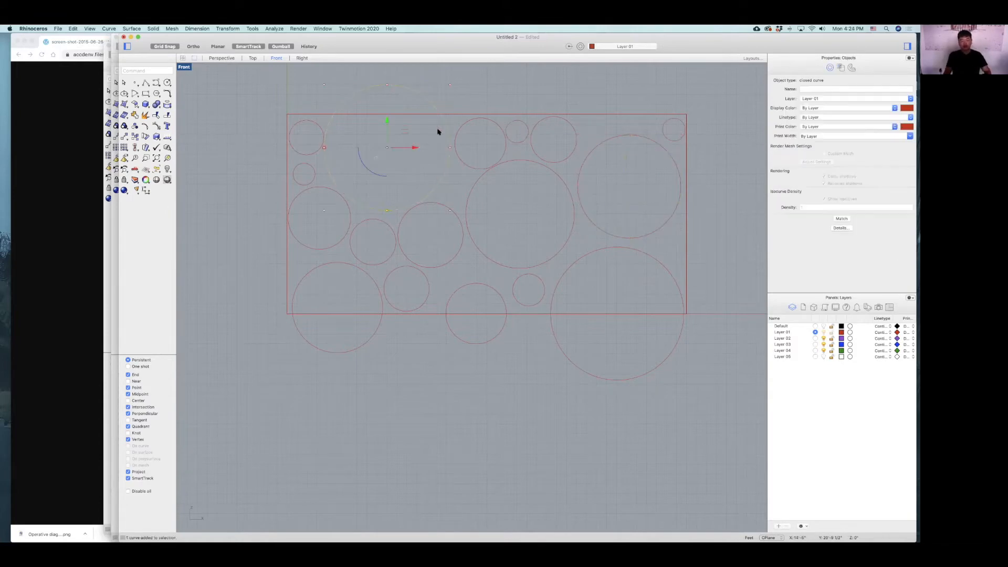
click(583, 140)
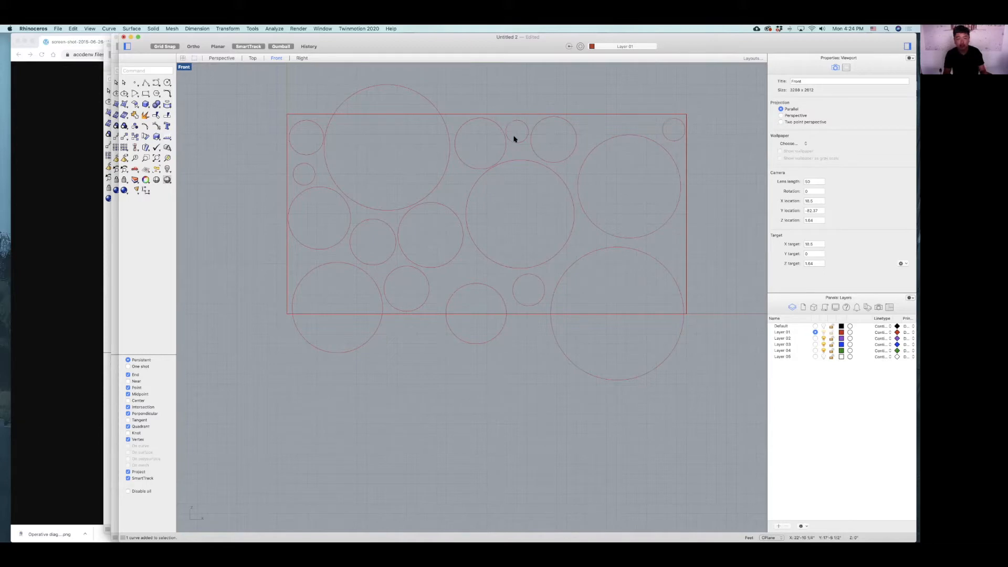
click(576, 114)
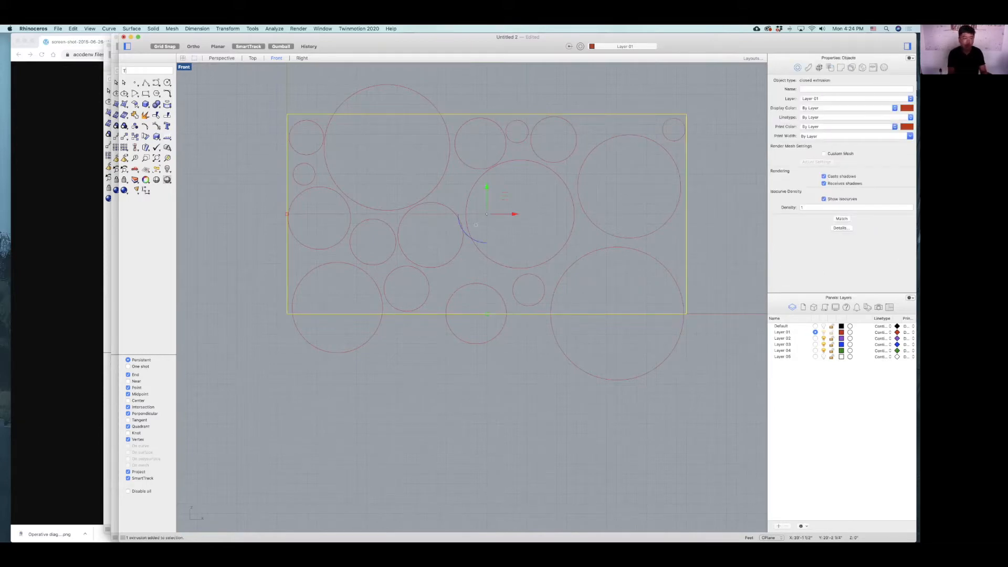
text(m)
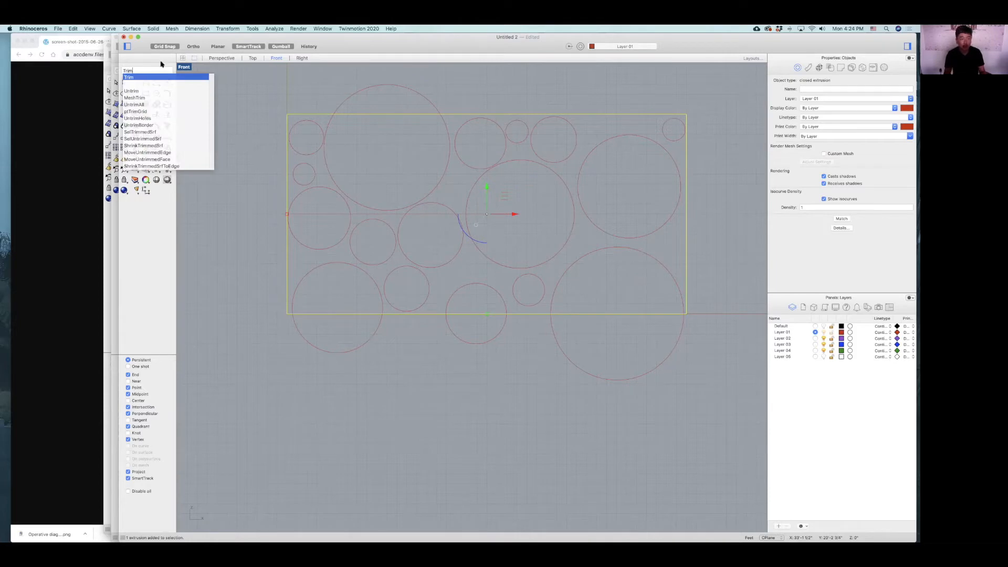
key(Return)
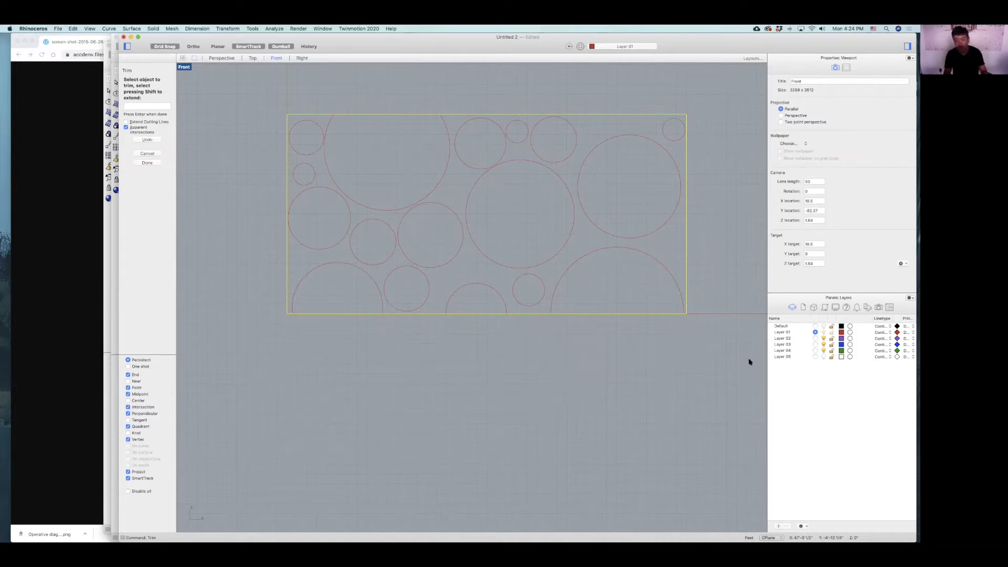
key(Escape)
key(Escape)
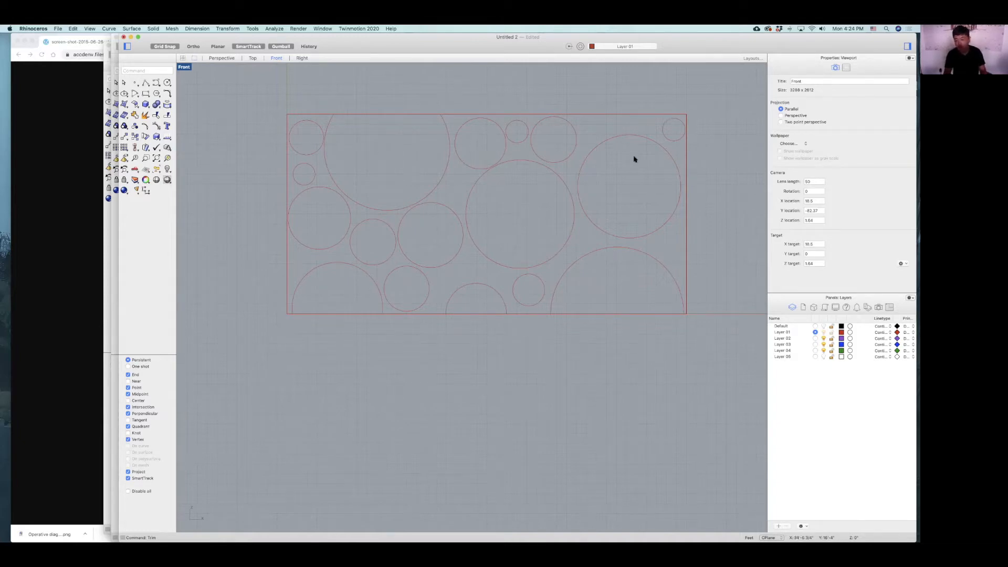
Maximize the Perspective viewport with the whole box in view and review the facade operative diagram in Chrome before returning to Rhinoceros.
scroll(630, 175, up, 3)
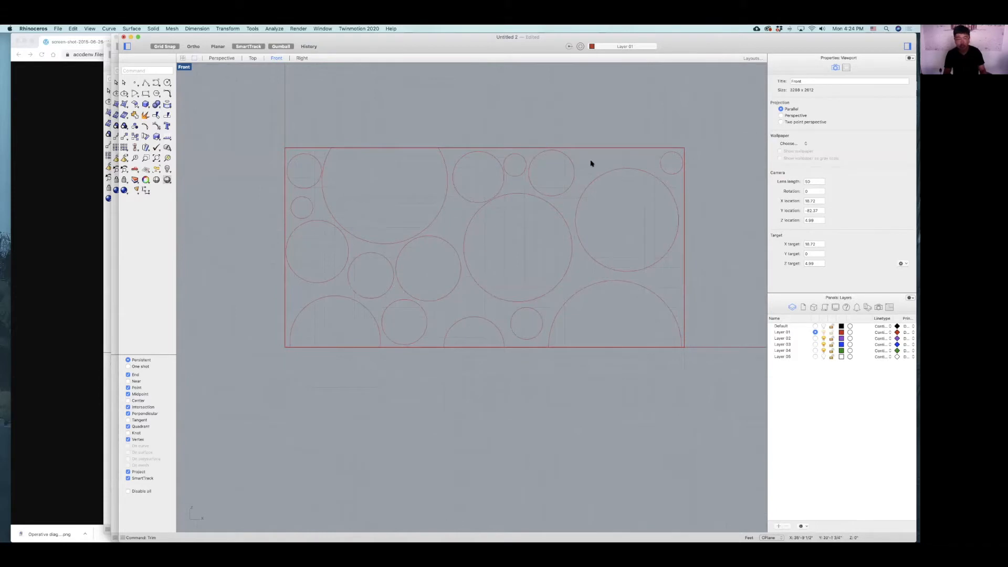
double_click(182, 67)
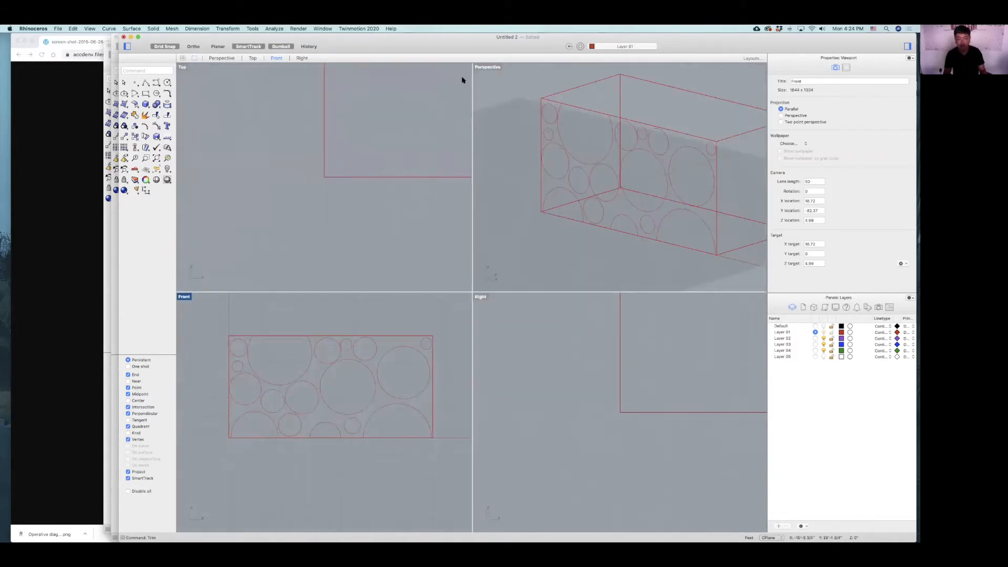
double_click(484, 69)
scroll(545, 158, down, 6)
mouse_move(520, 212)
right_down()
mouse_move(520, 239)
mouse_move(511, 204)
right_up()
scroll(520, 233, up, 2)
click(74, 245)
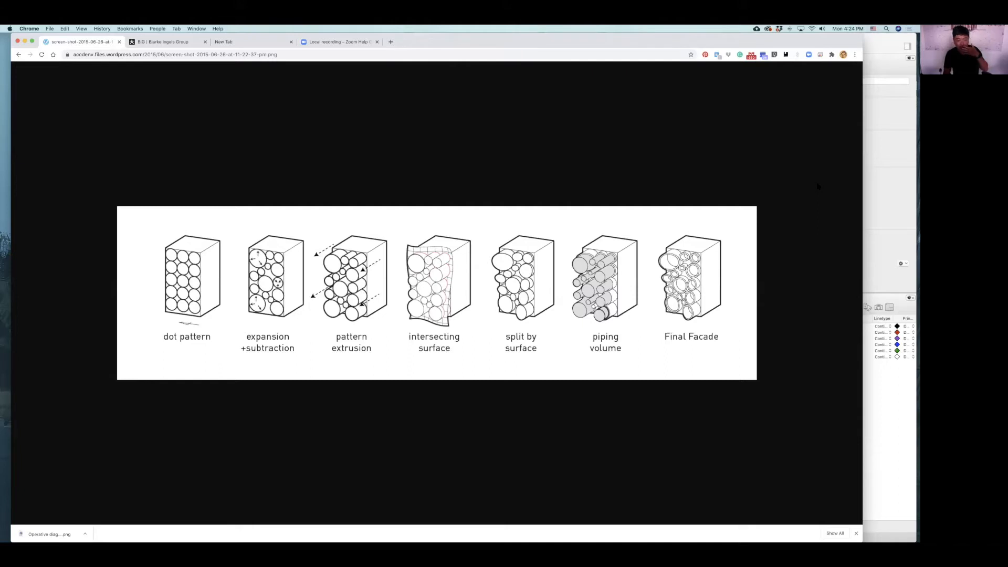
click(881, 204)
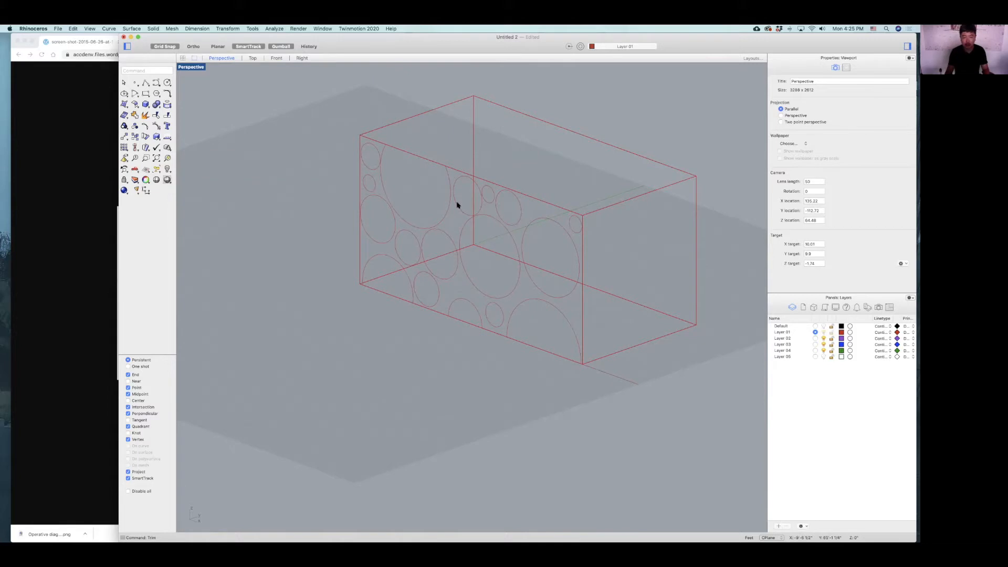
Copy the box and all the curves to Layer 02, make Layer 02 current and hide Layer 01.
key(super+a)
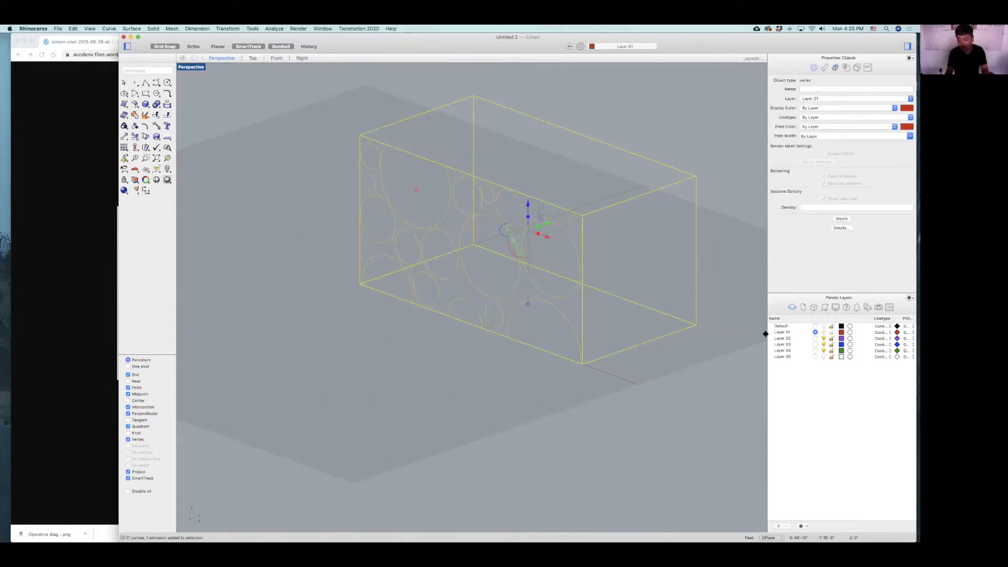
right_click(781, 340)
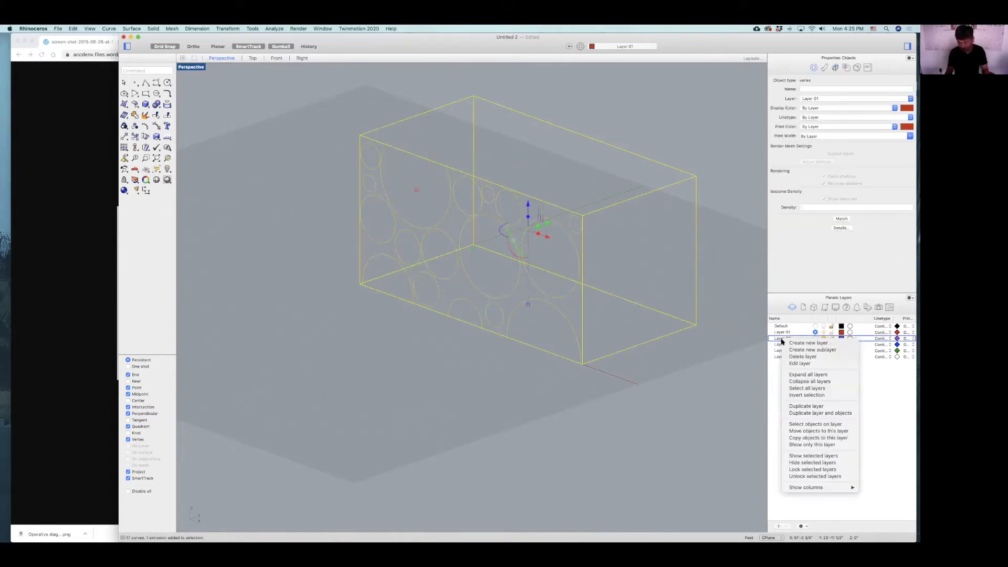
click(814, 438)
click(815, 338)
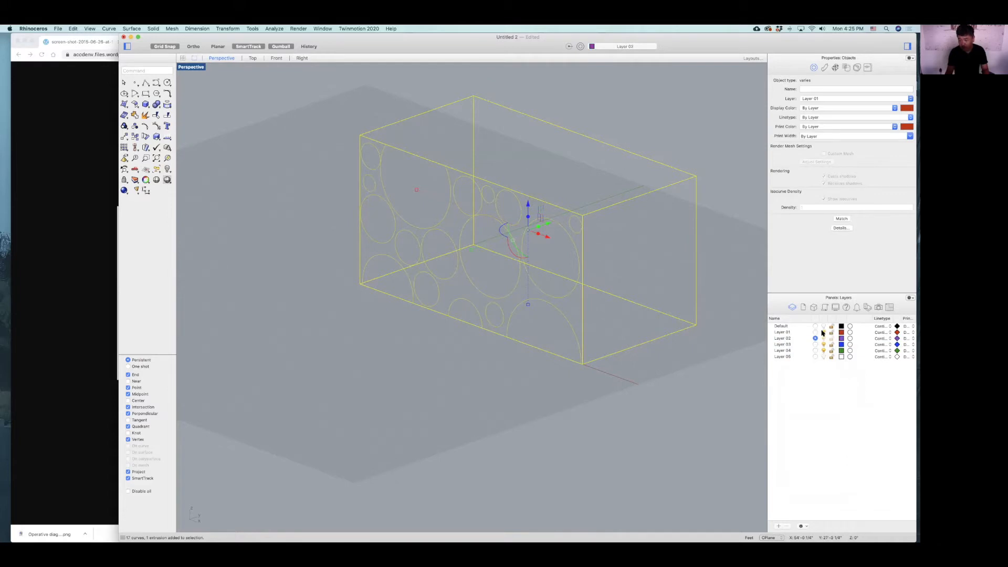
click(823, 333)
right_drag(649, 268, 540, 316)
Close the four trimmed arcs on the box's front with CloseCrv.
click(441, 227)
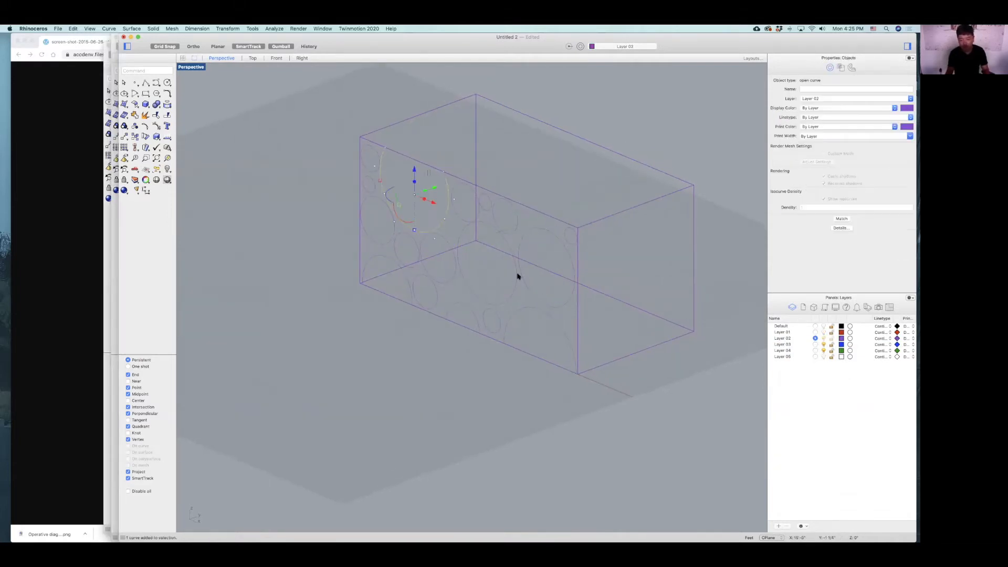
shift+click(525, 307)
shift+click(406, 280)
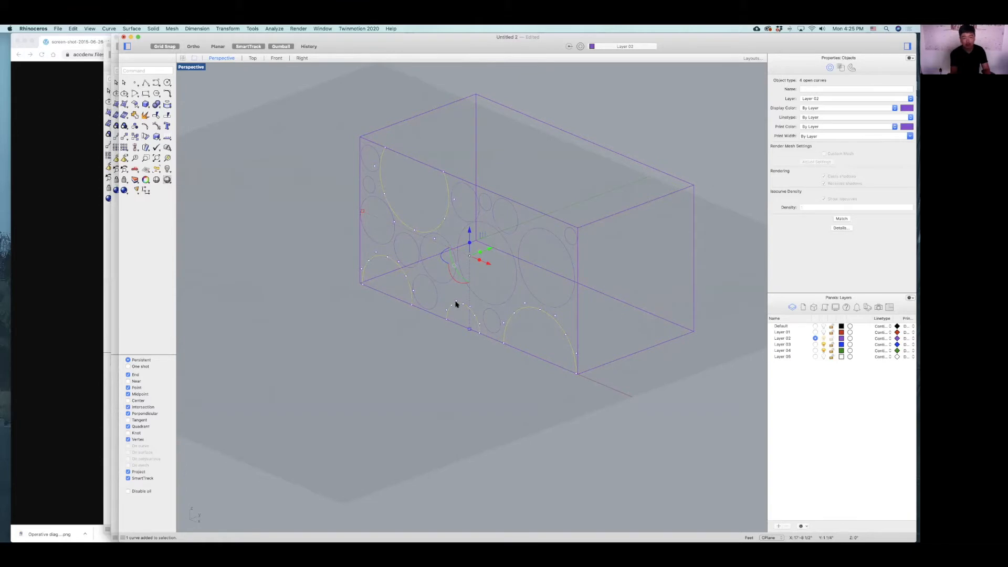
text(ClOSECR)
key(Return)
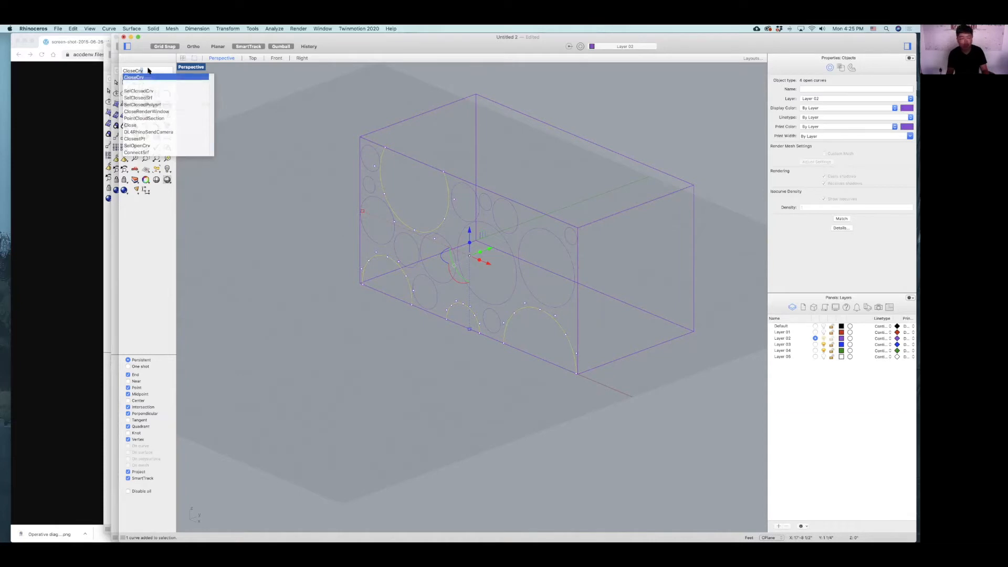
key(Return)
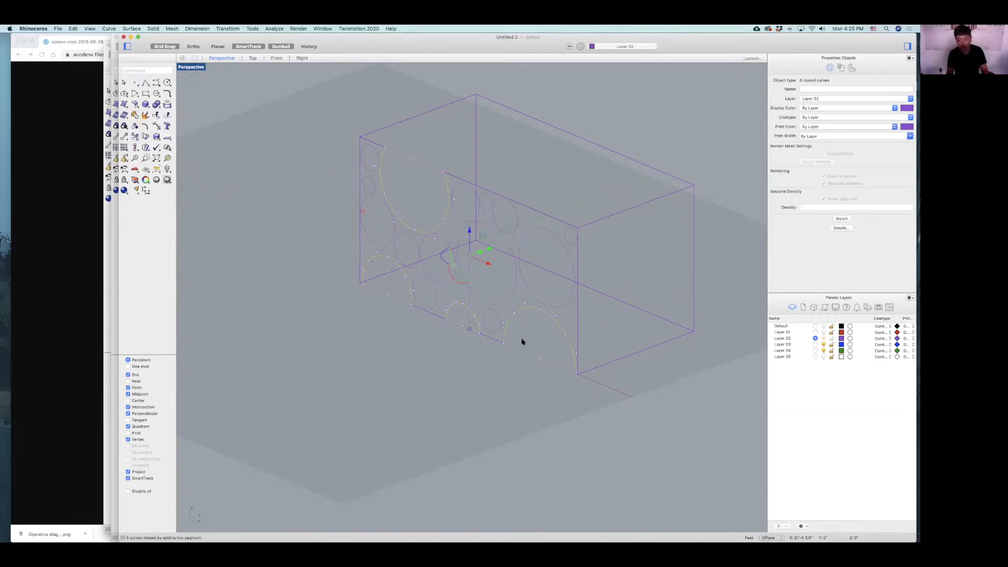
Select all the circles and closed arcs on the box's front.
click(397, 170)
drag(370, 222, 370, 224)
shift+click(414, 241)
shift+click(437, 235)
shift+click(479, 225)
shift+click(482, 214)
shift+click(510, 233)
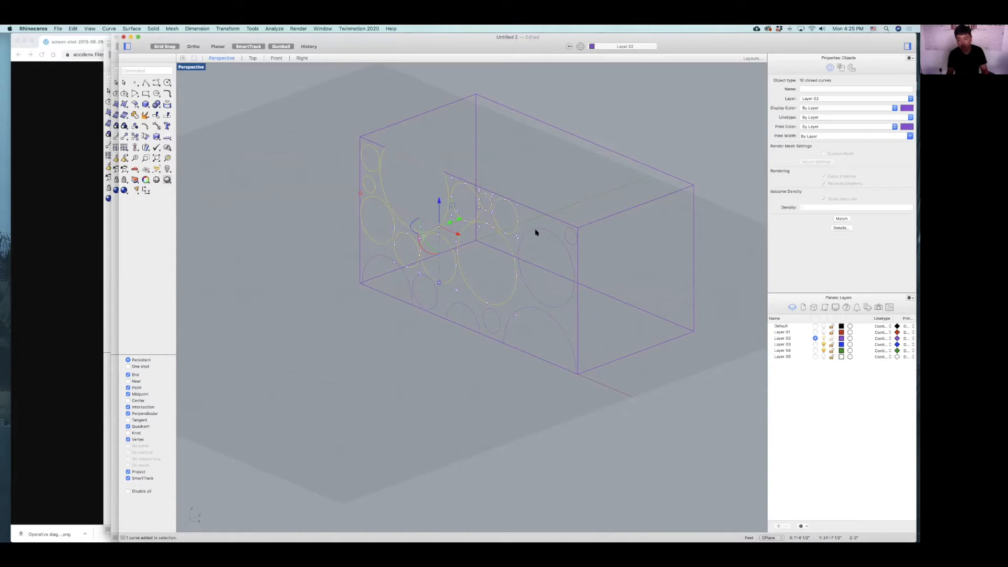
shift+click(555, 230)
shift+click(570, 230)
shift+click(536, 312)
Try extruding the selected curves forward as solids, and undo the extrusion.
key(Return)
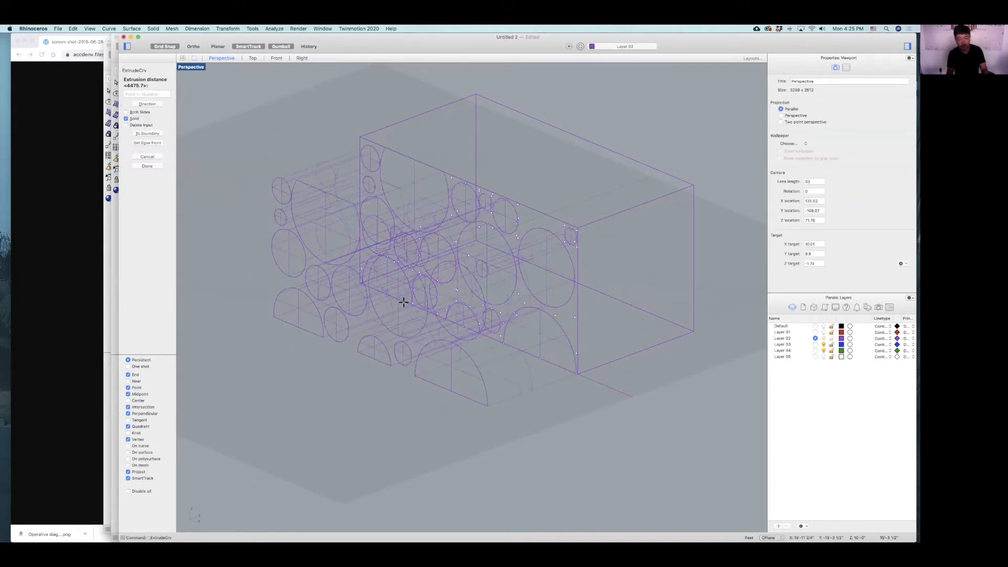
key(Escape)
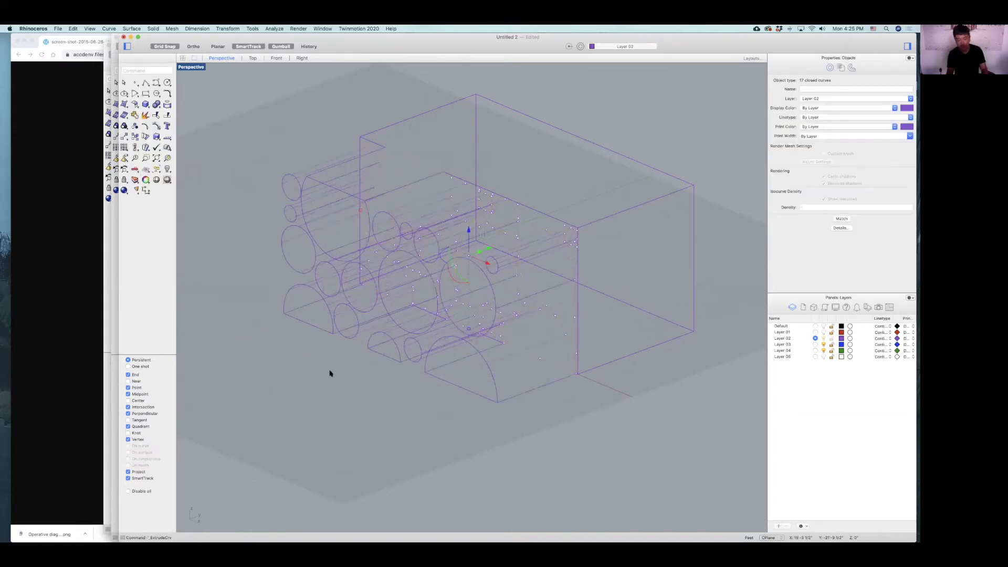
key(super+z)
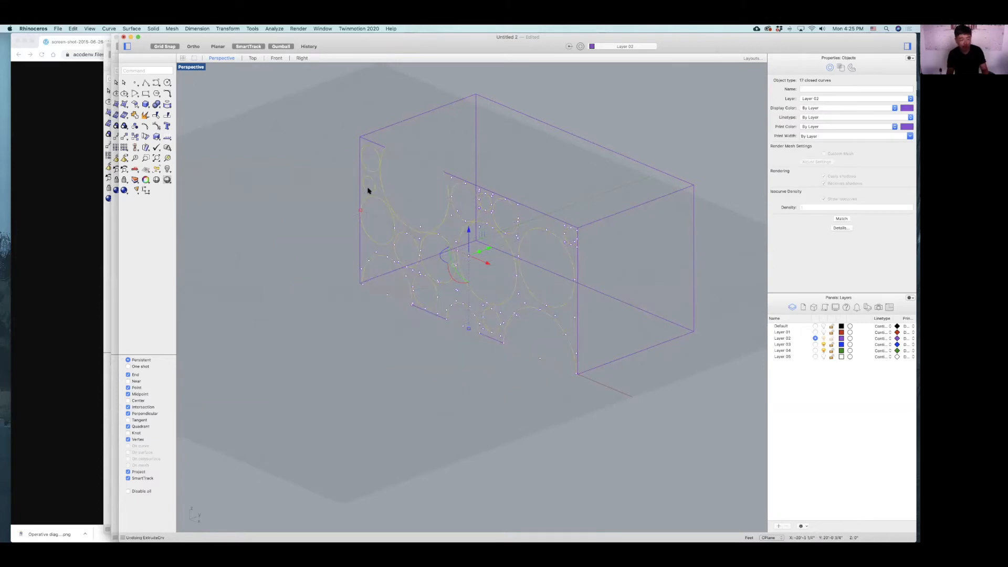
Extrude the selected curves outward from the box's front with ExtrudeCrv and the Solid option off.
text(extru)
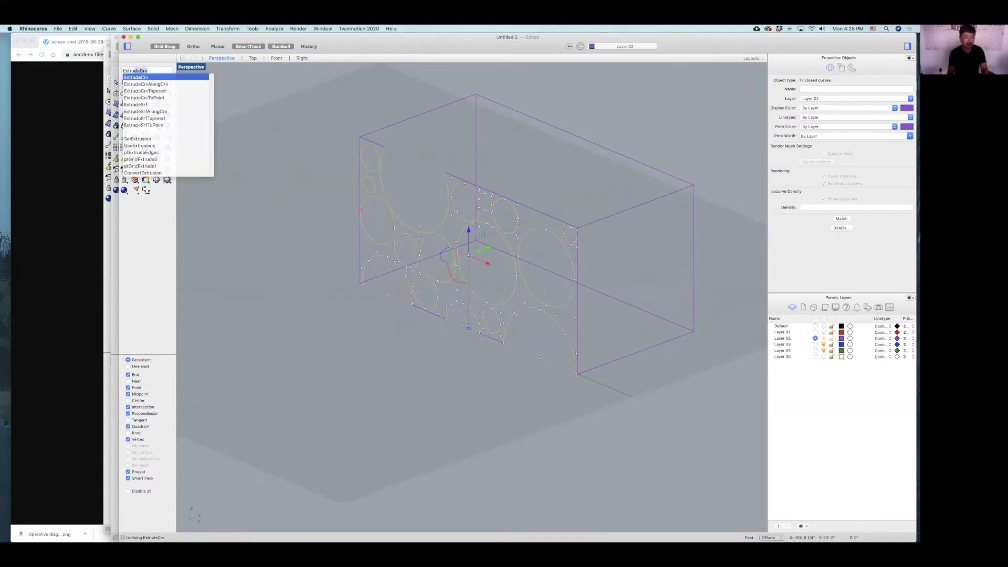
click(144, 78)
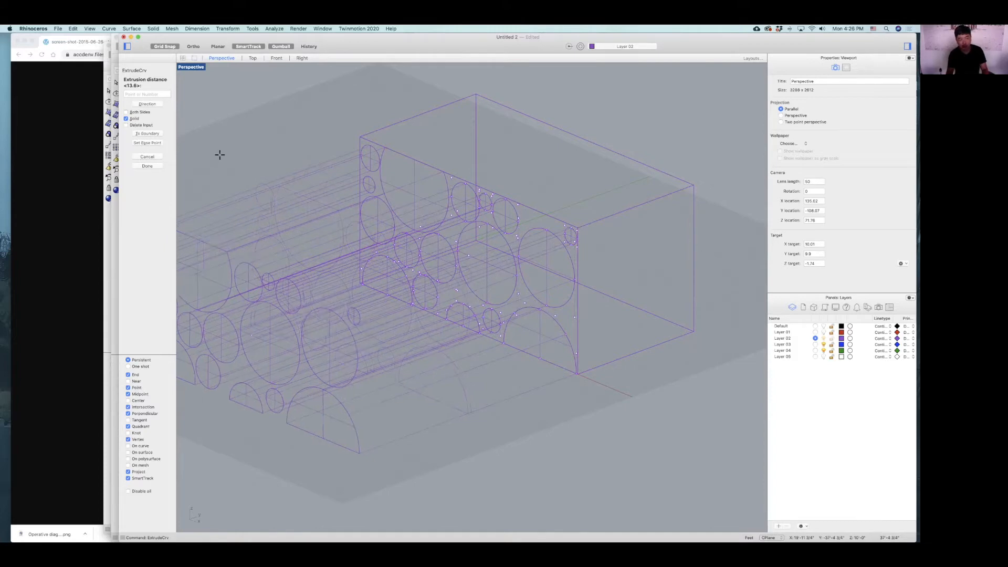
click(127, 119)
click(350, 187)
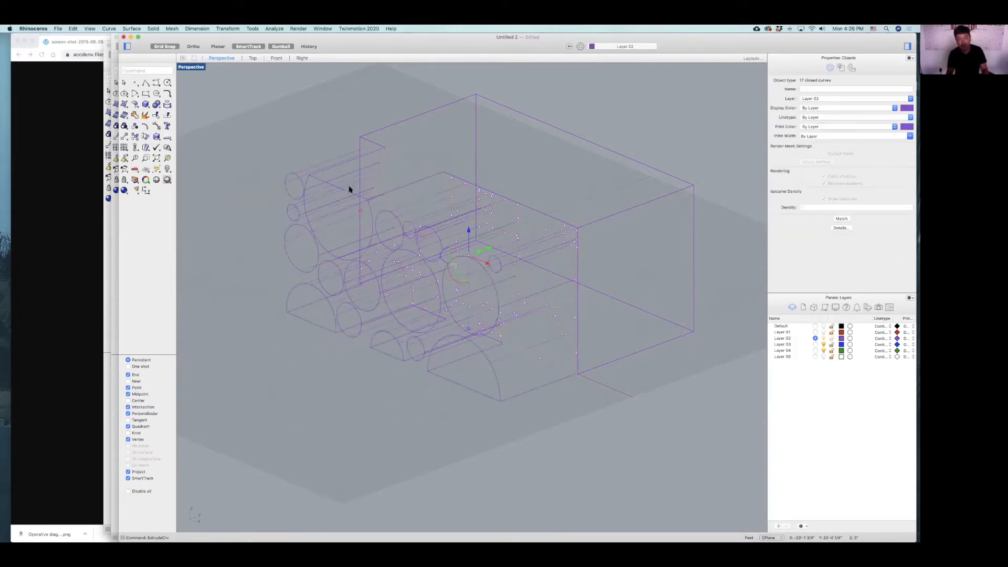
Set the Perspective viewport to Shaded display and select all the extruded tubes on the box's front.
click(200, 71)
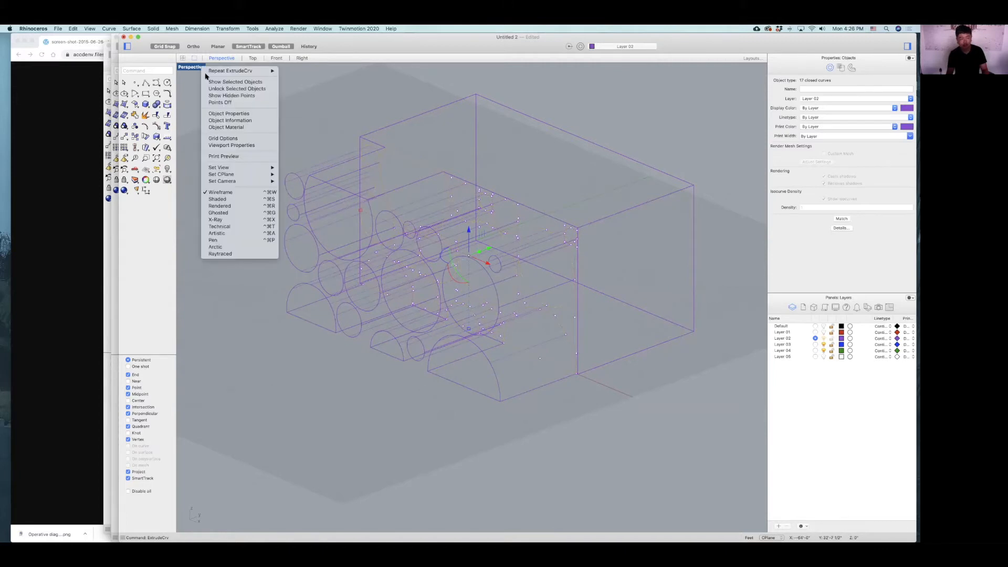
click(236, 198)
click(302, 136)
mouse_move(367, 231)
right_down()
mouse_move(357, 215)
mouse_move(443, 194)
mouse_move(396, 207)
mouse_move(323, 126)
right_up()
right_drag(340, 77, 347, 80)
drag(350, 87, 228, 471)
right_drag(228, 470, 304, 406)
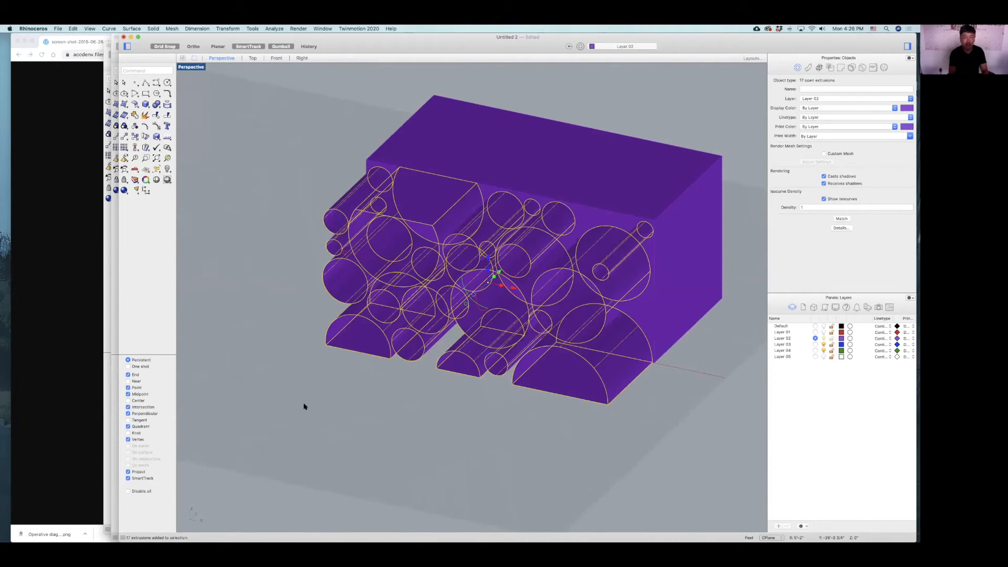
Cap the open ends of the selected extruded tubes to close them.
text(cap)
key(Return)
key(Escape)
Switch to Chrome, examine the operative diagram's intersecting surface stage, and return to Rhino.
right_drag(333, 187, 96, 235)
click(96, 236)
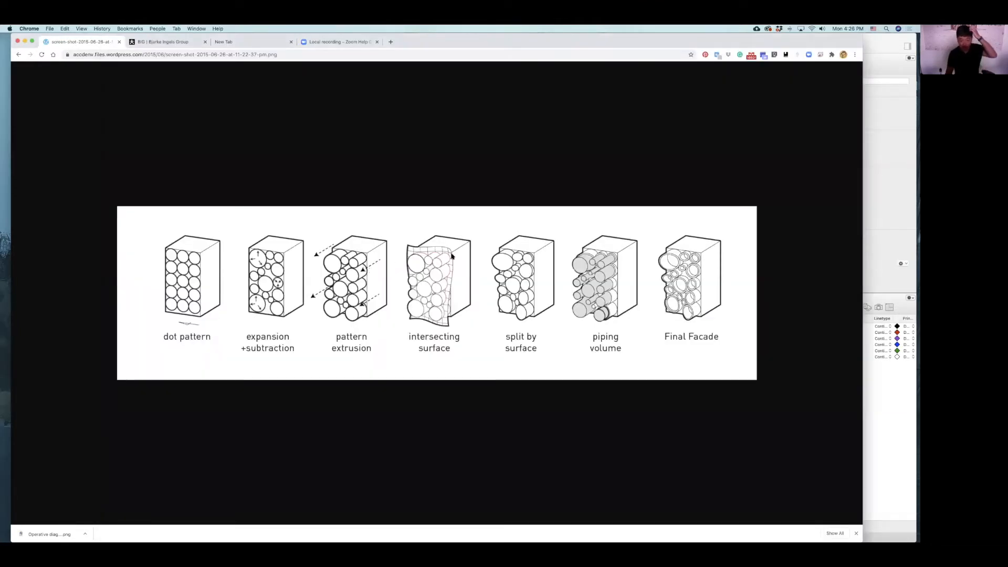
click(876, 207)
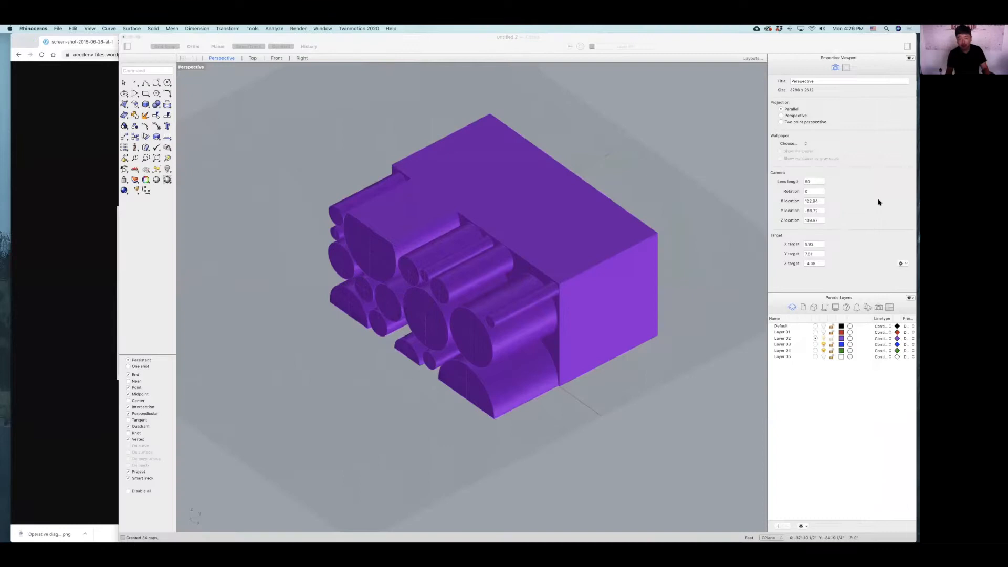
right_drag(617, 225, 576, 231)
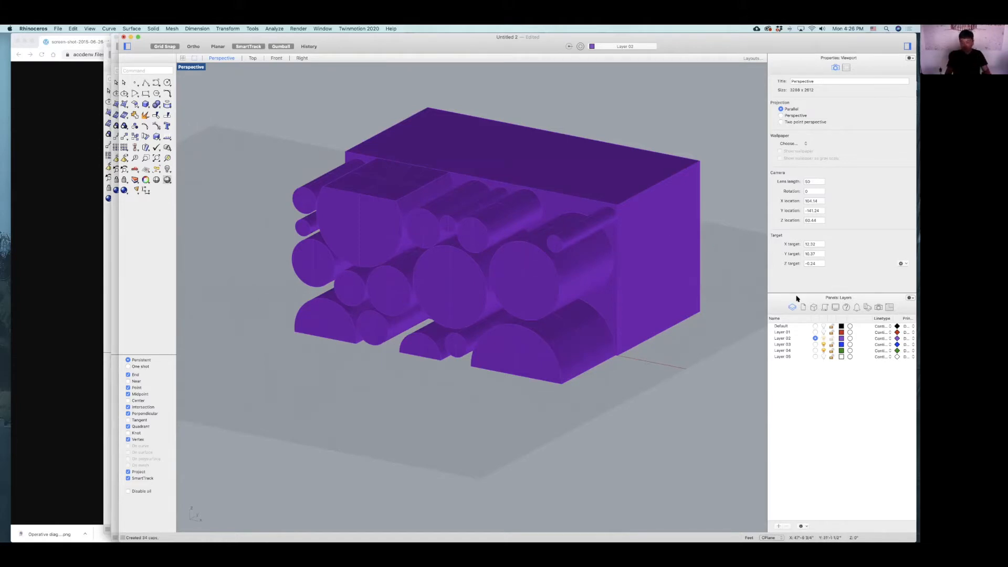
Copy the box, tubes and curves to Layer 03, make it the current layer and hide Layer 02.
scroll(647, 233, down, 6)
right_drag(673, 205, 662, 273)
drag(701, 187, 418, 411)
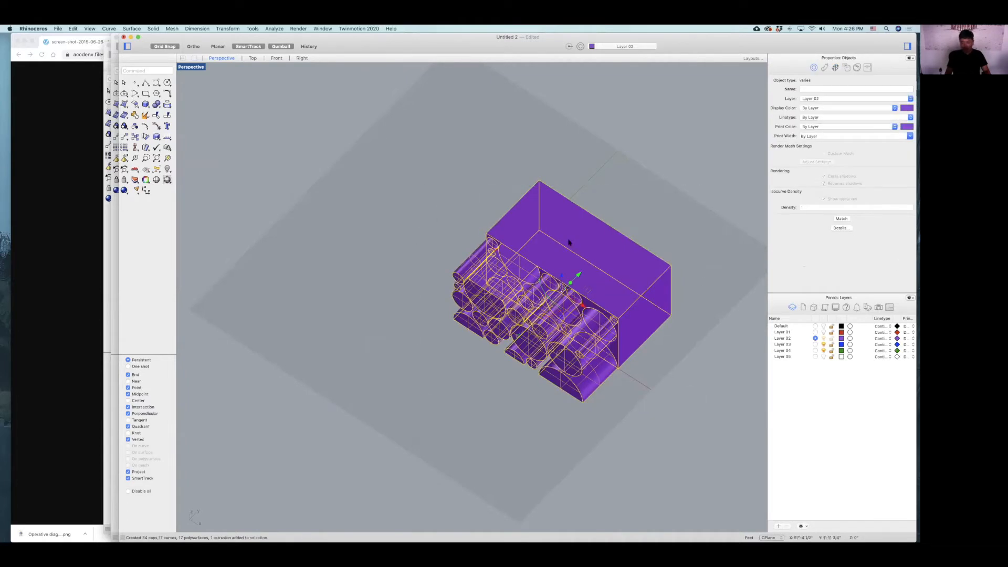
right_click(796, 345)
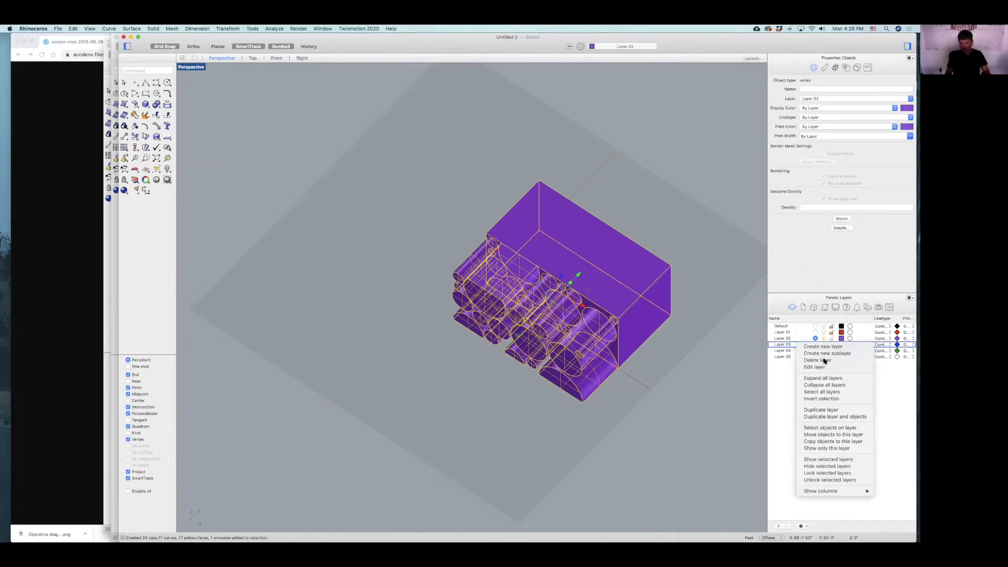
click(832, 442)
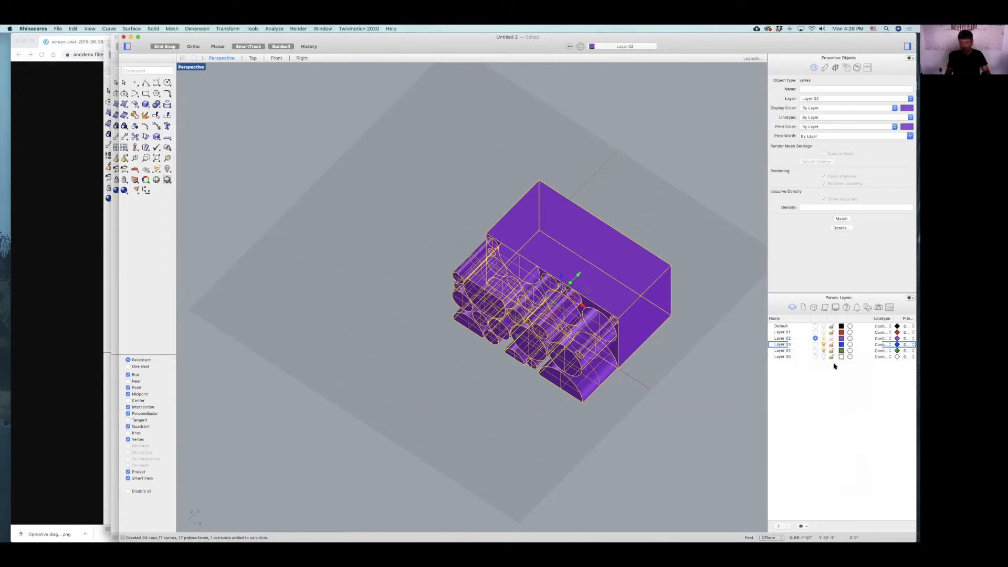
click(815, 345)
click(823, 339)
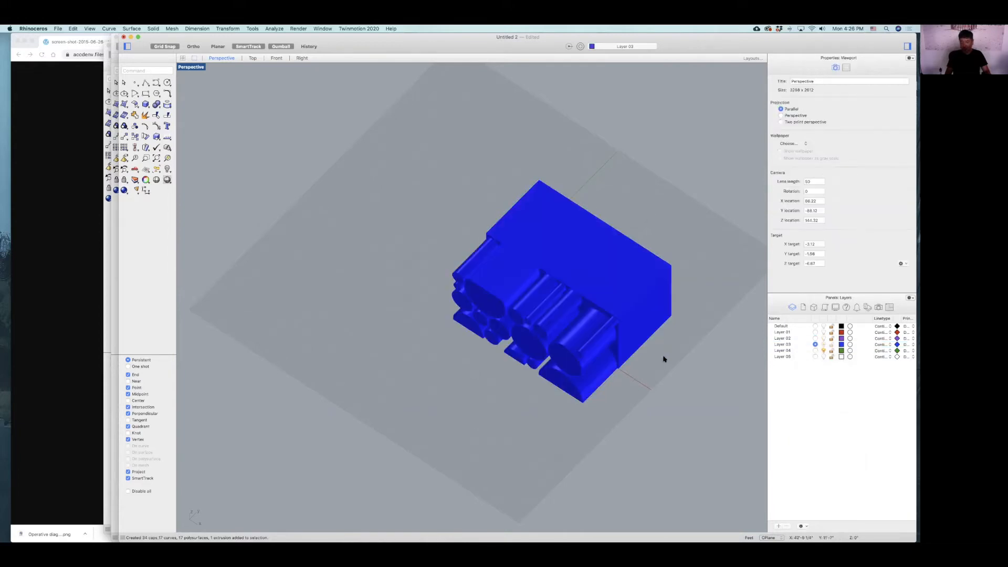
Draw a degree-3 S-shaped curve in the Right viewport, running through the extruded tubes from above the box to below it.
right_drag(665, 360, 662, 360)
scroll(632, 269, up, 5)
shift+right_drag(633, 269, 636, 248)
right_drag(599, 277, 616, 317)
double_click(193, 68)
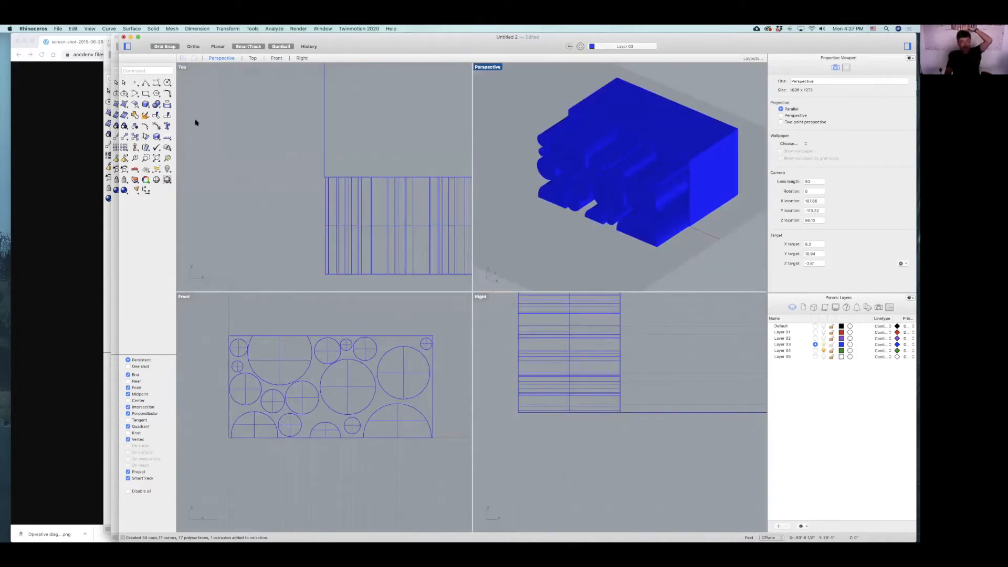
click(156, 83)
right_drag(246, 327, 284, 328)
scroll(557, 366, down, 8)
scroll(585, 320, up, 5)
click(587, 323)
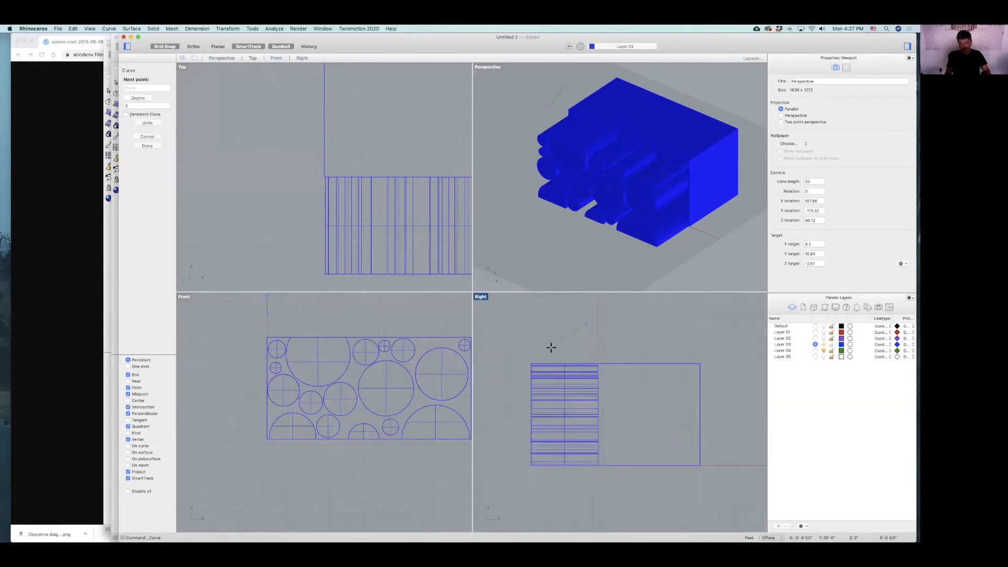
click(561, 355)
click(556, 413)
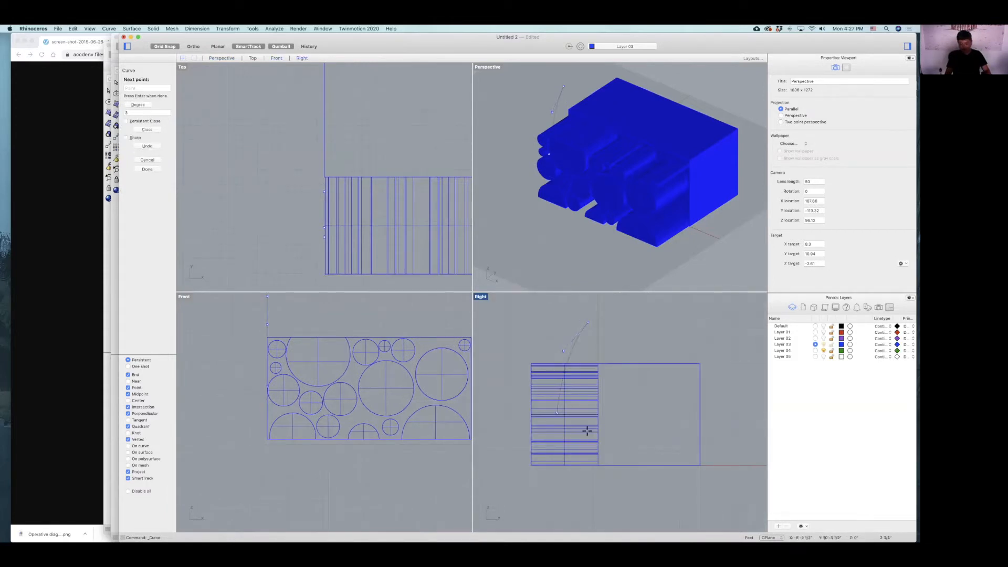
scroll(586, 420, down, 3)
click(584, 486)
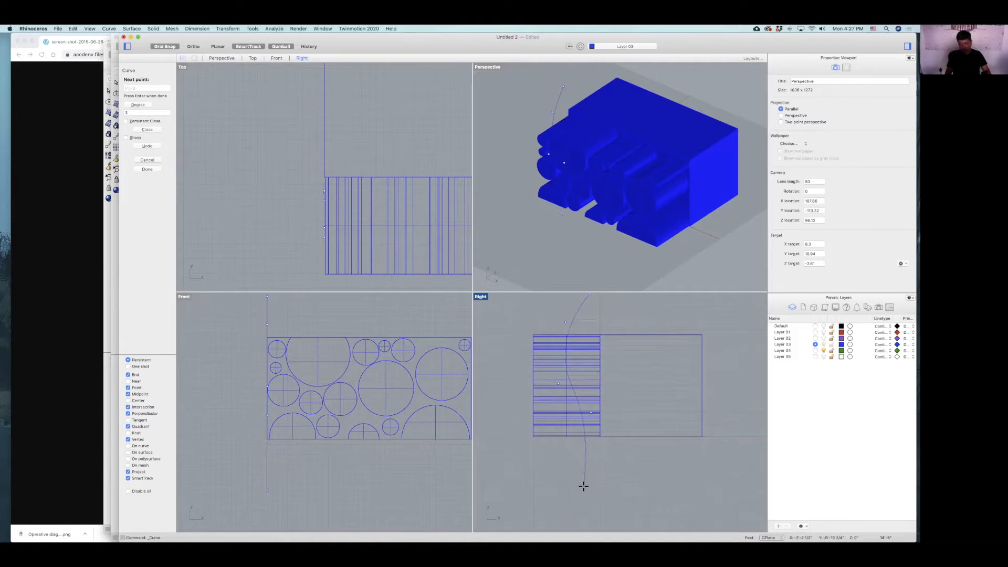
key(Return)
Shift the curve slightly toward the box and mirror a copy about a horizontal line near the tubes' mid-height.
click(586, 464)
drag(609, 391, 616, 392)
text(Mirror)
key(Return)
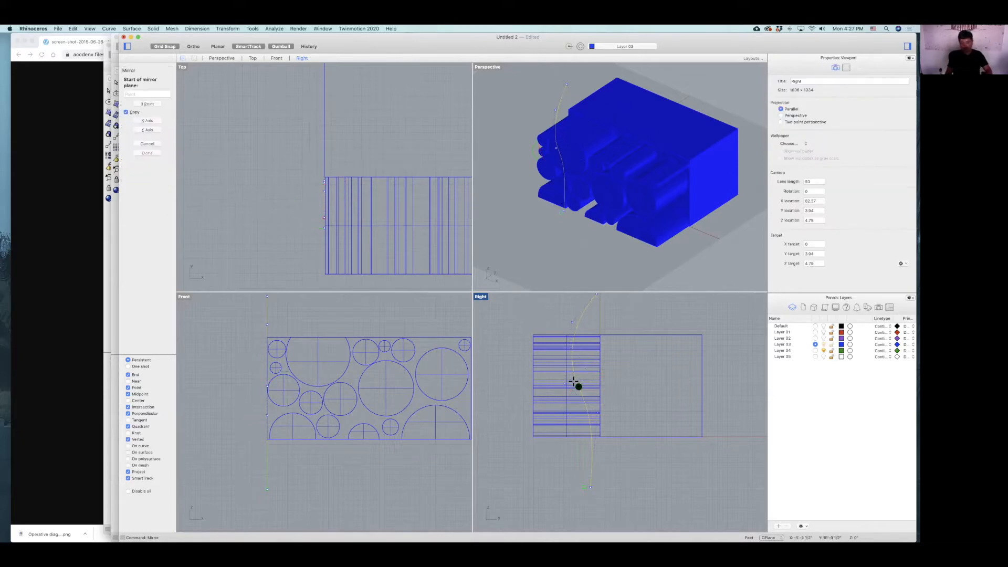
click(534, 381)
Move one of the two curves sideways along the facade to beyond the box's left end.
click(587, 323)
drag(587, 307, 586, 323)
right_drag(585, 145, 612, 146)
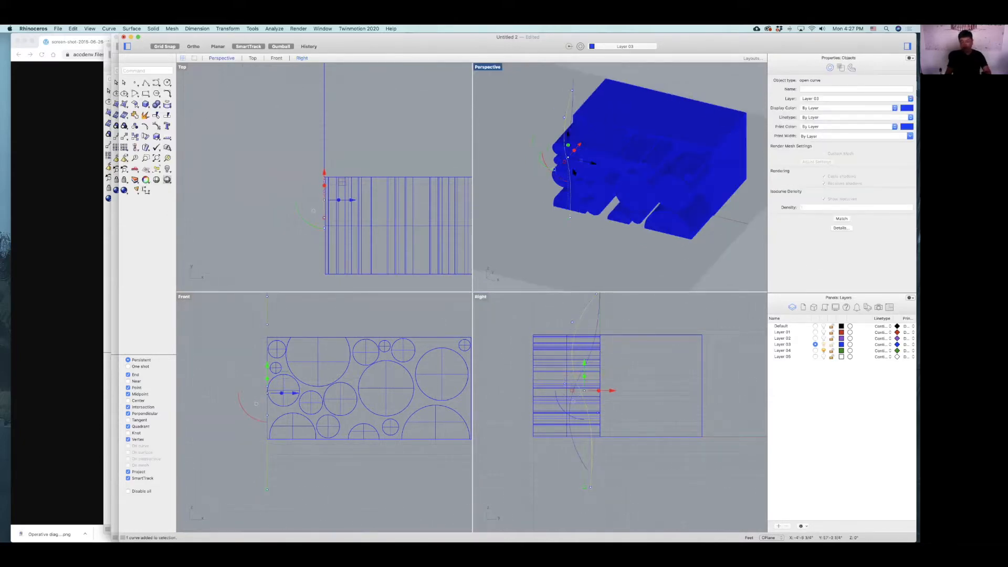
drag(592, 164, 550, 155)
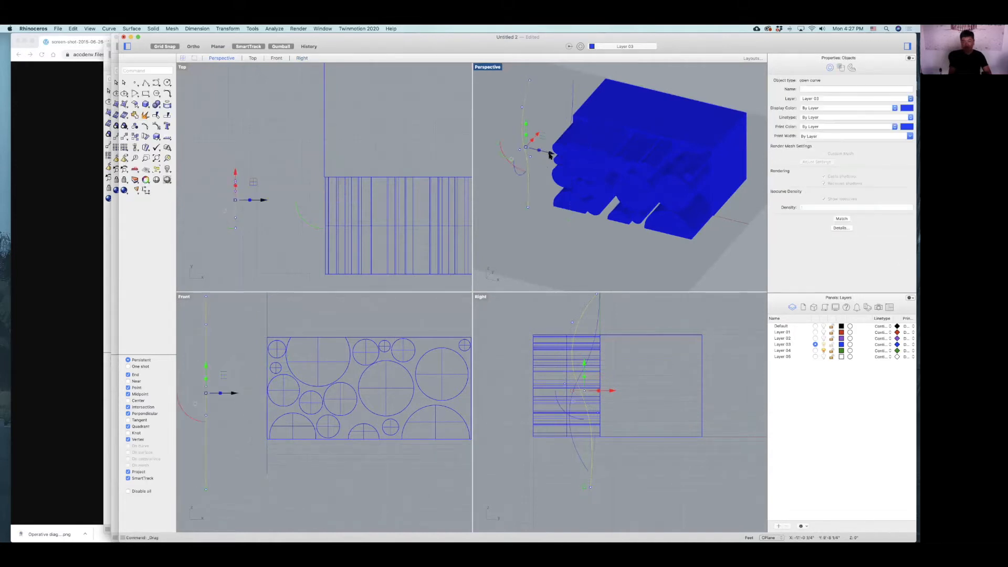
Copy the moved curve across the facade to beyond the box's right end.
text(copy)
key(Return)
click(314, 206)
scroll(315, 204, down, 4)
scroll(377, 214, down, 2)
right_drag(377, 215, 270, 213)
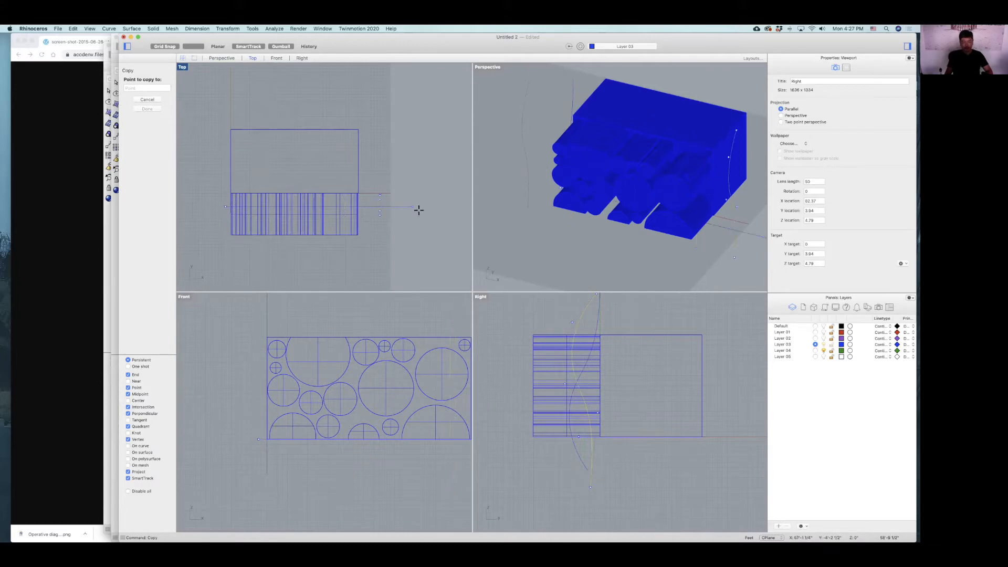
click(224, 206)
key(Return)
Move the remaining curve along the facade to about midway between the two outer curves.
click(572, 97)
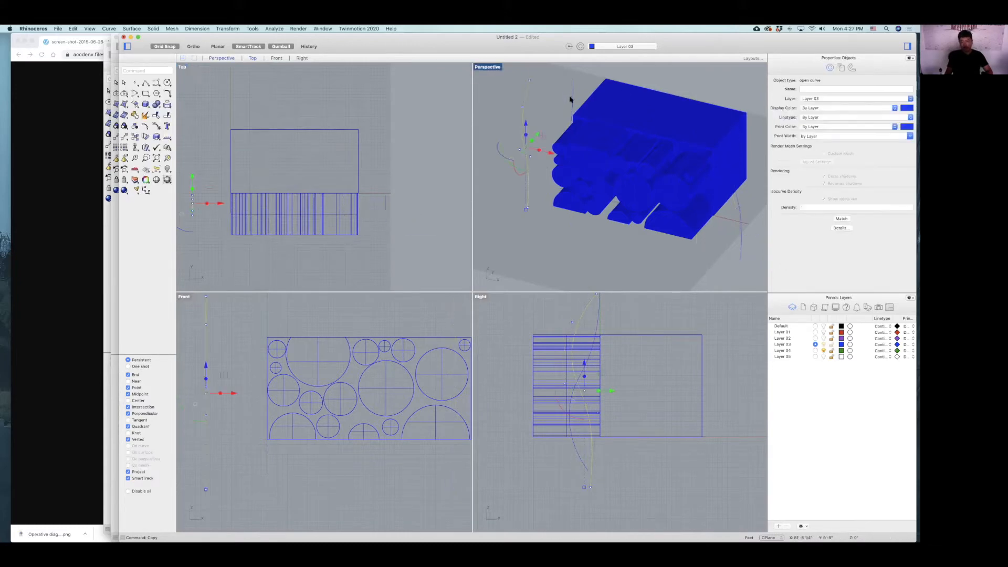
drag(592, 152, 667, 171)
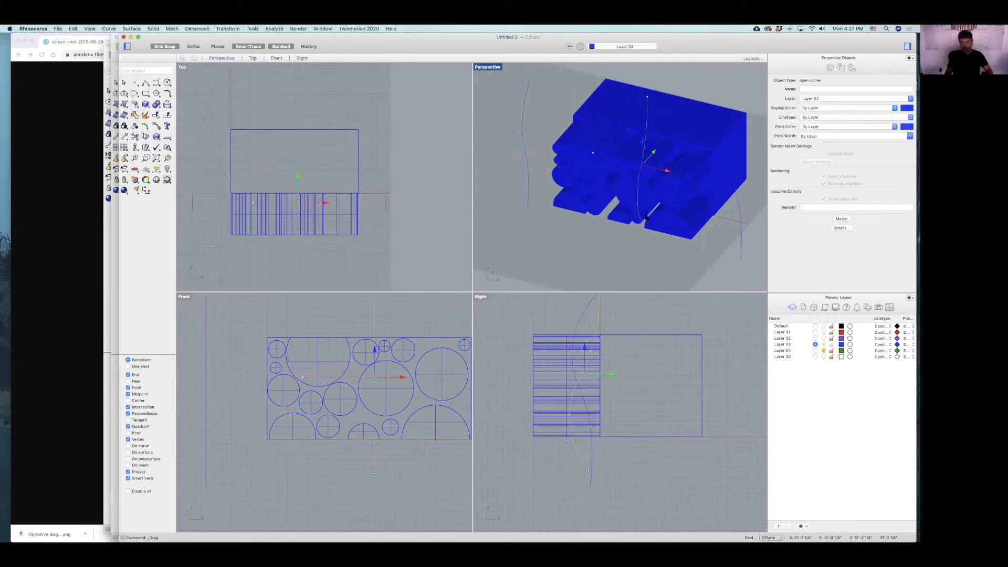
click(629, 321)
Select all three curves together in the Right viewport and loft them with the Normal style.
right_drag(597, 312, 601, 333)
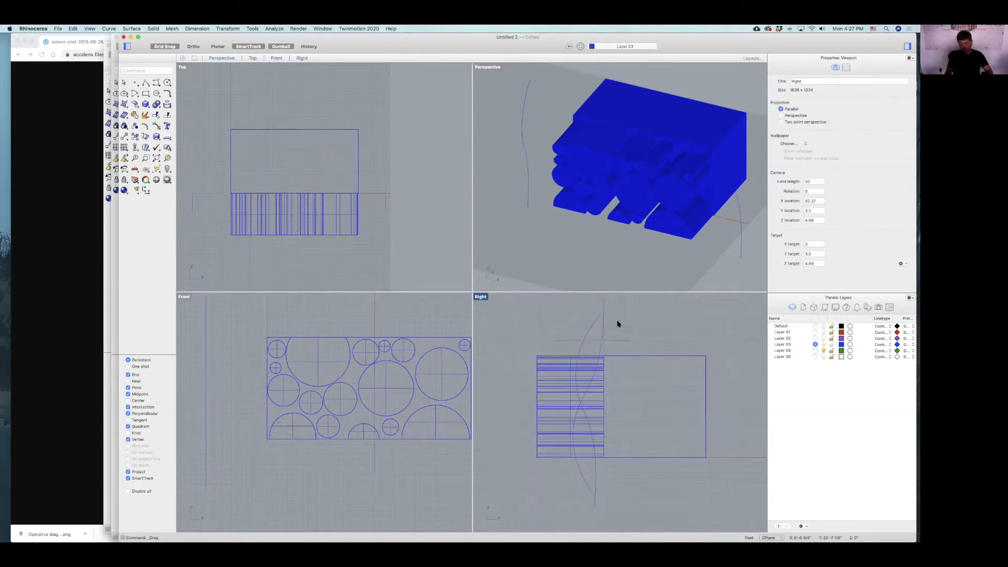
drag(605, 330, 555, 340)
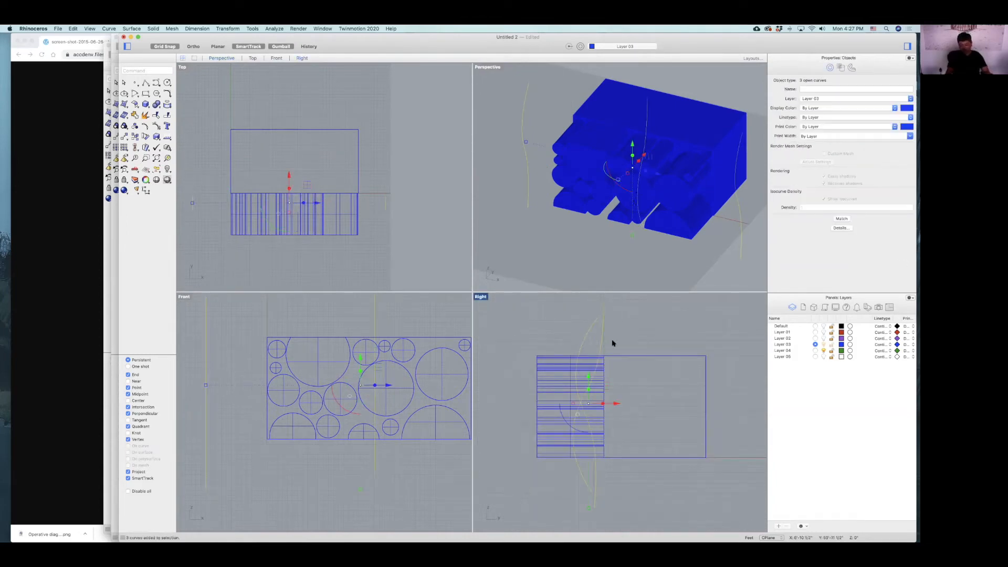
drag(570, 428, 570, 418)
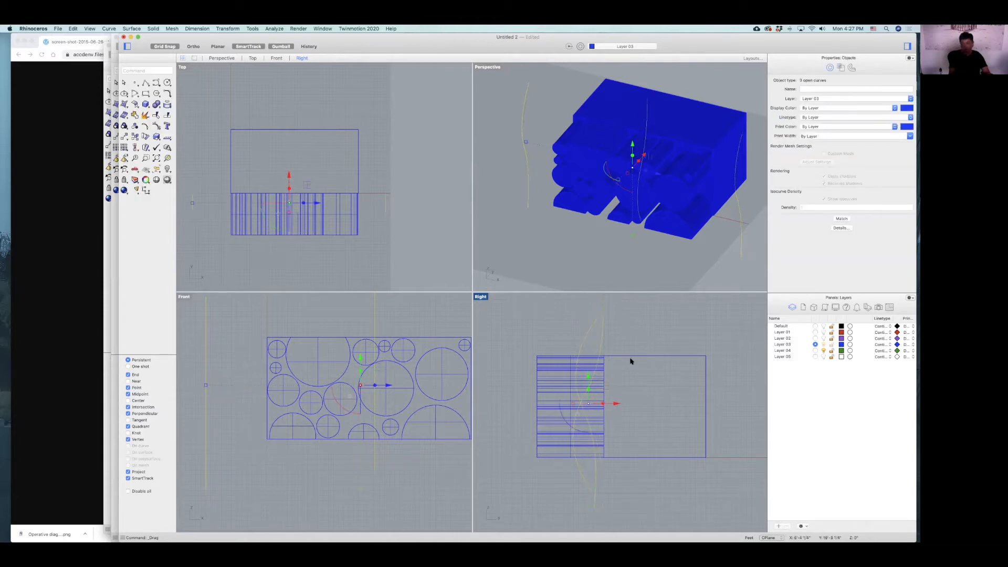
key(Return)
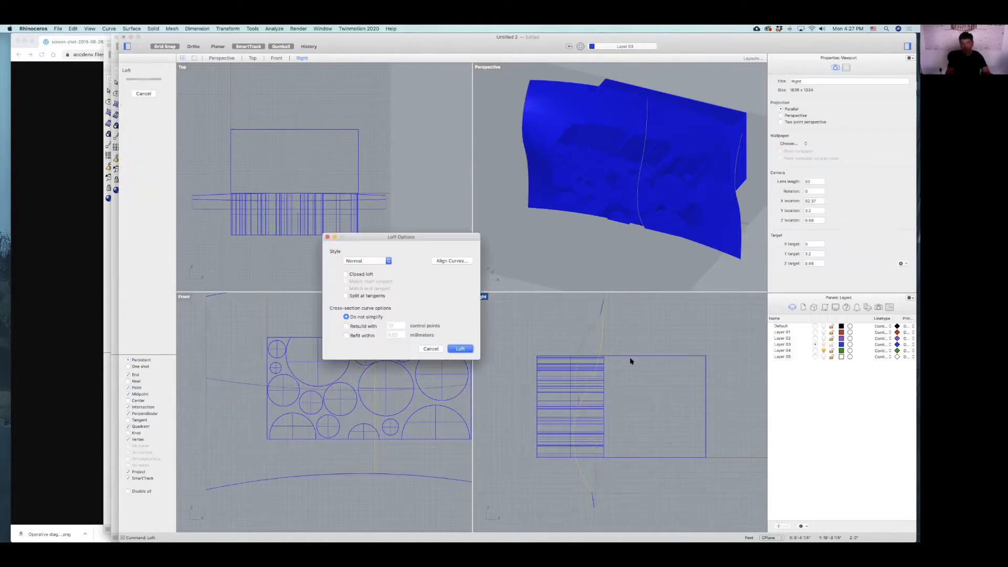
key(Return)
click(582, 269)
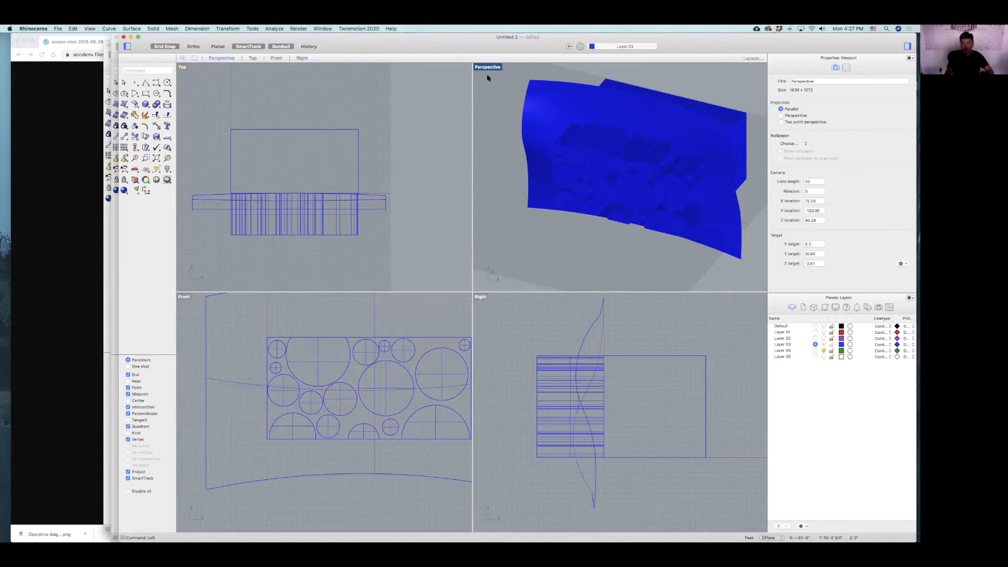
Inspect the lofted surface in the maximized Perspective viewport and delete it.
right_drag(610, 180, 611, 174)
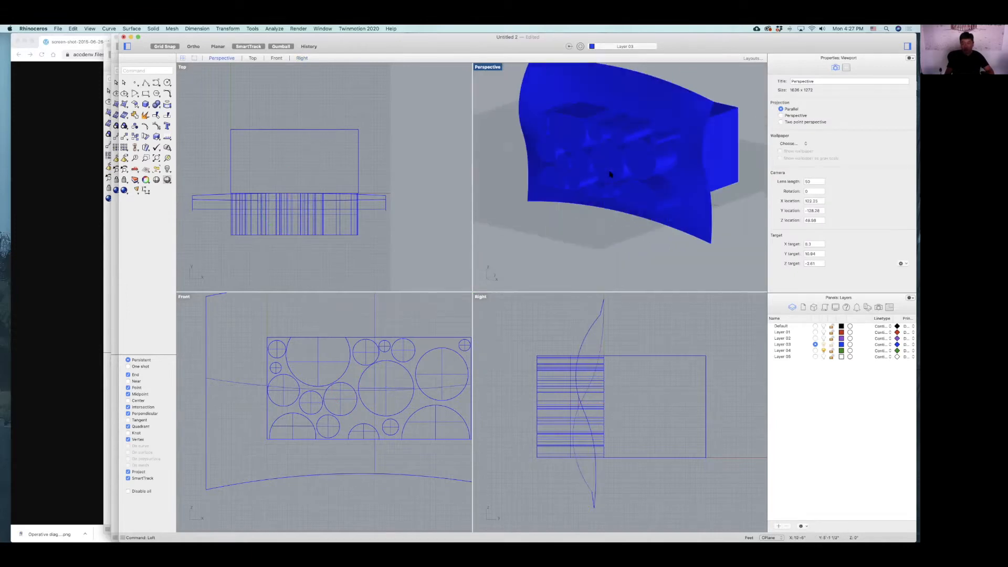
double_click(487, 67)
right_drag(488, 68, 399, 151)
click(394, 151)
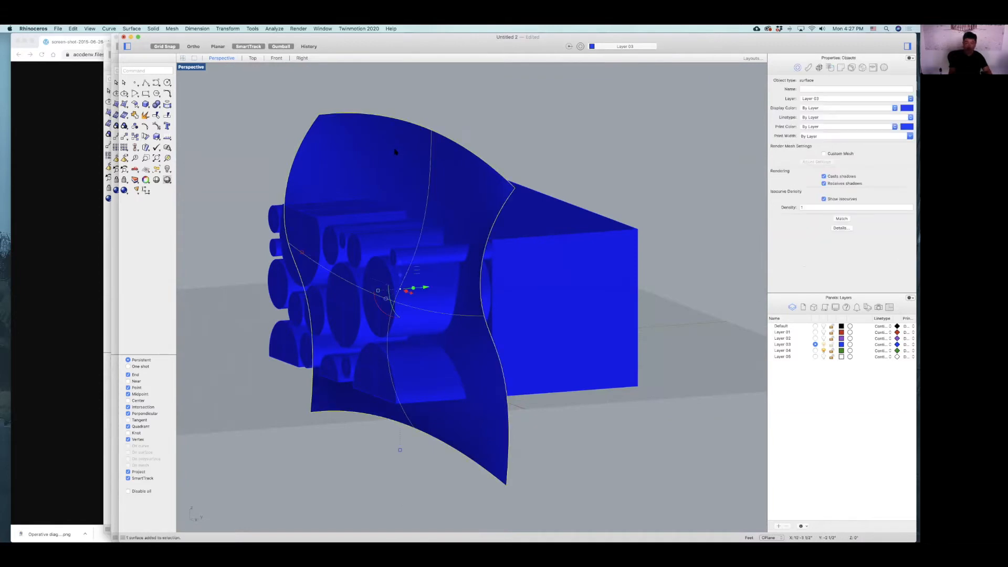
key(Delete)
Try lofting the three curves by picking the middle one near its lower end, and undo the loft.
text(Loft)
key(Return)
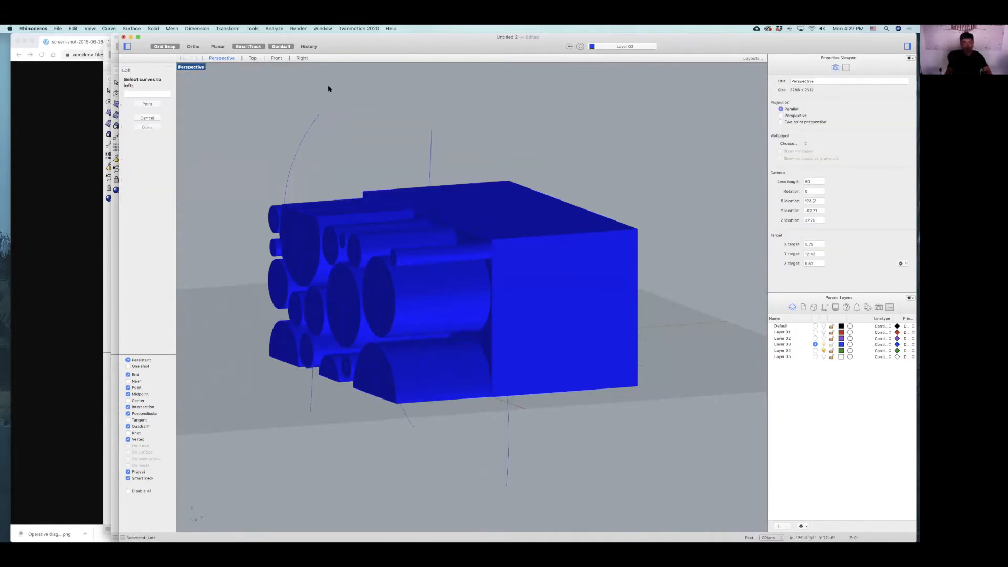
click(304, 132)
click(408, 413)
right_drag(528, 178, 506, 122)
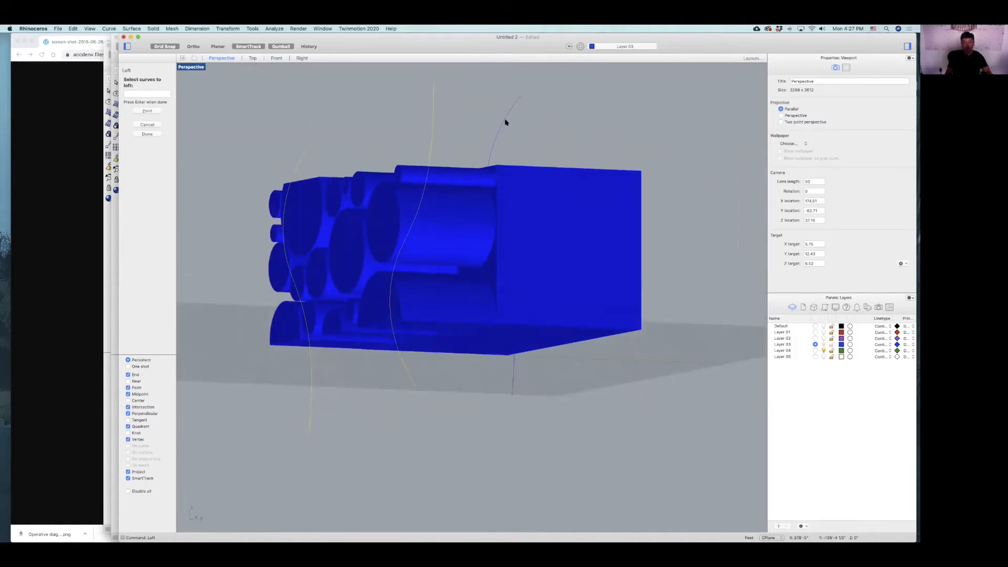
click(504, 118)
key(Return)
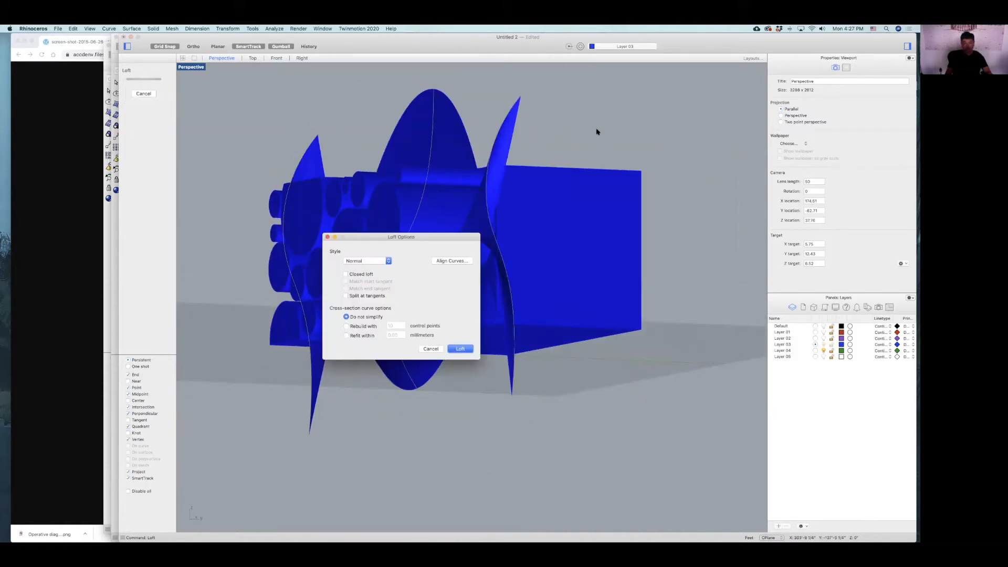
key(Return)
right_drag(375, 201, 417, 187)
key(super+z)
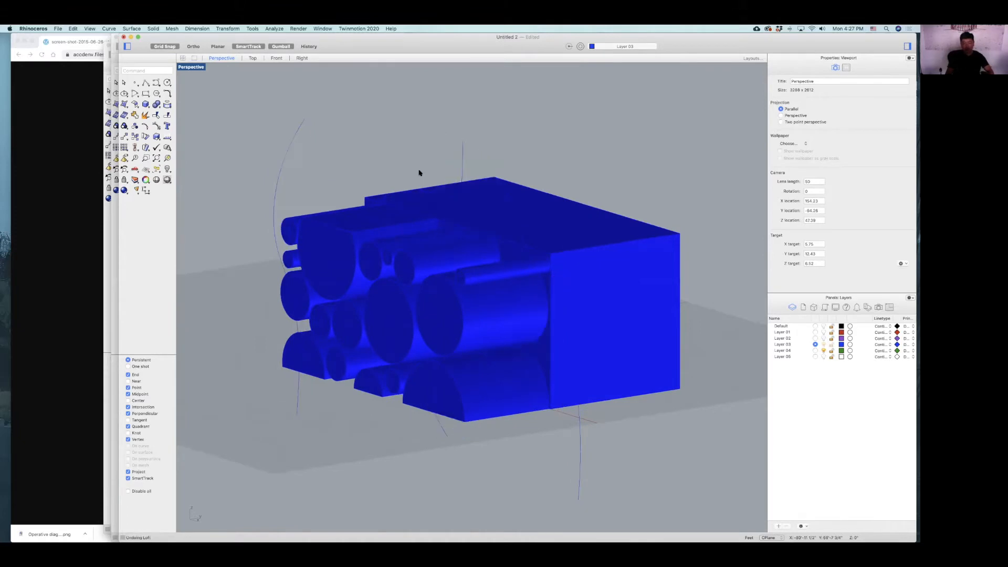
Loft the left, middle and right curves in order, picking each near its upper end, with the Normal style.
text(ft)
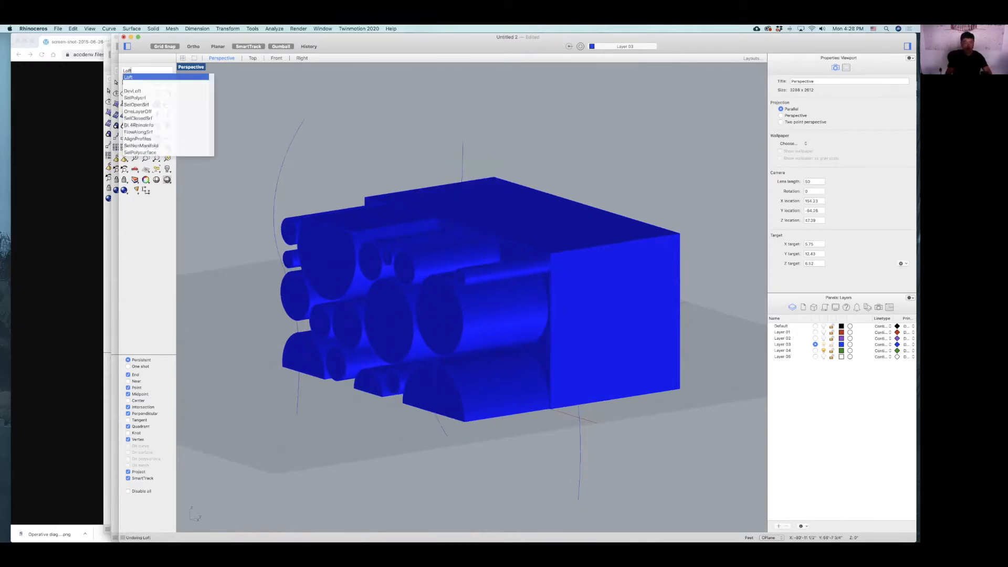
key(Return)
scroll(370, 135, down, 2)
right_drag(367, 137, 335, 134)
click(323, 140)
click(426, 130)
click(490, 144)
key(Return)
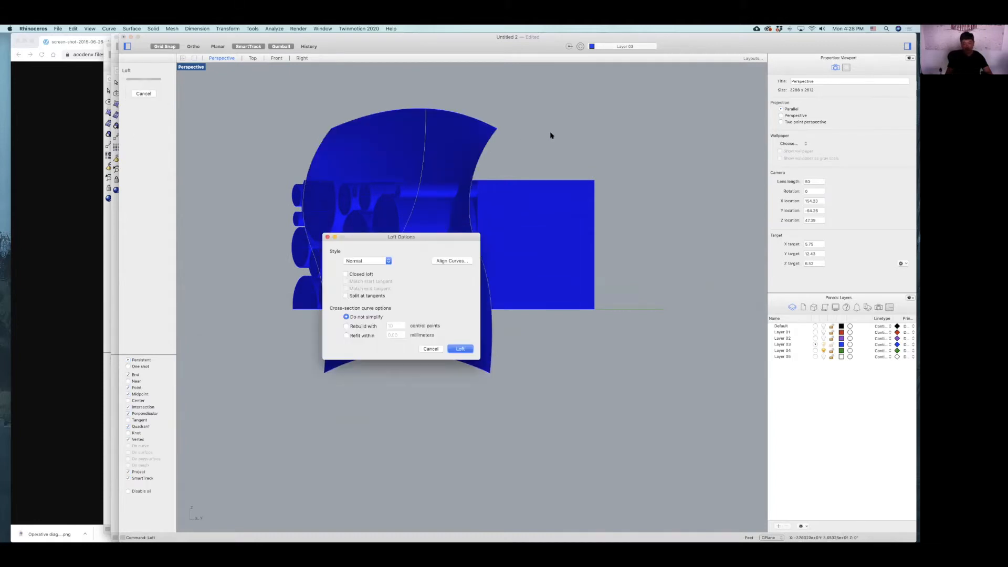
key(Return)
Examine the lofted surface in Perspective from several angles, select it, and enlarge the Top view around its outer end.
right_drag(538, 138, 587, 199)
right_drag(516, 209, 459, 218)
click(529, 223)
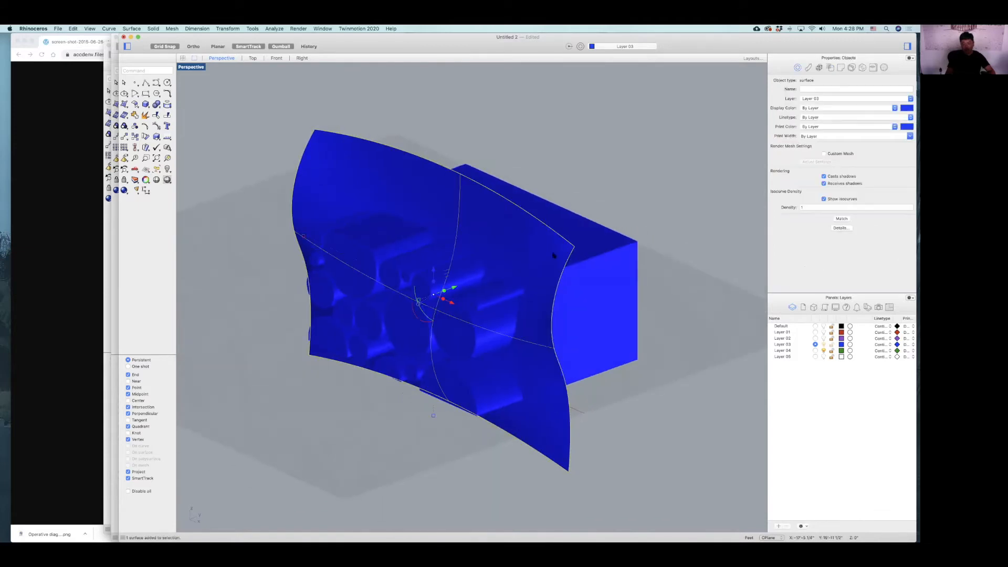
right_drag(445, 311, 397, 230)
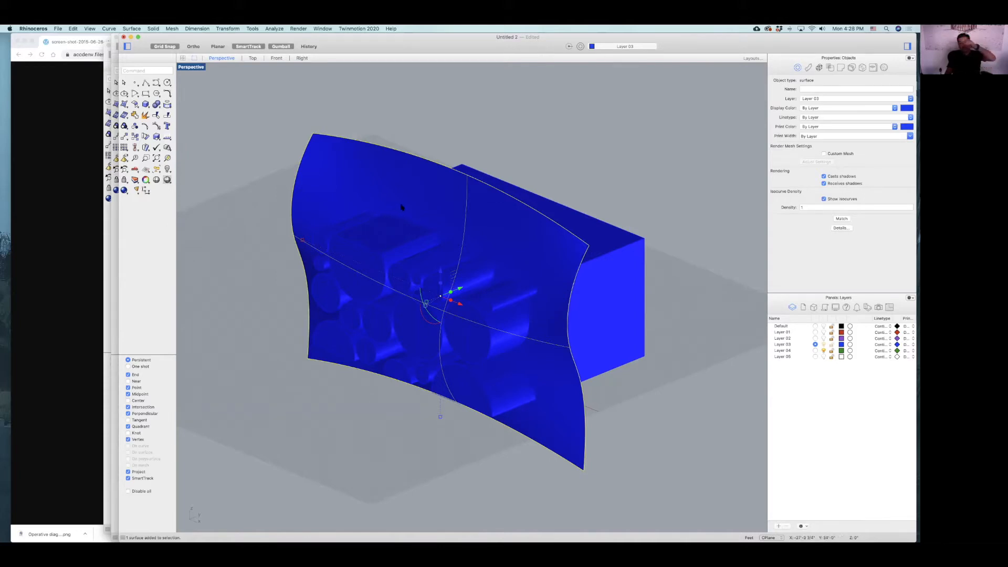
double_click(192, 67)
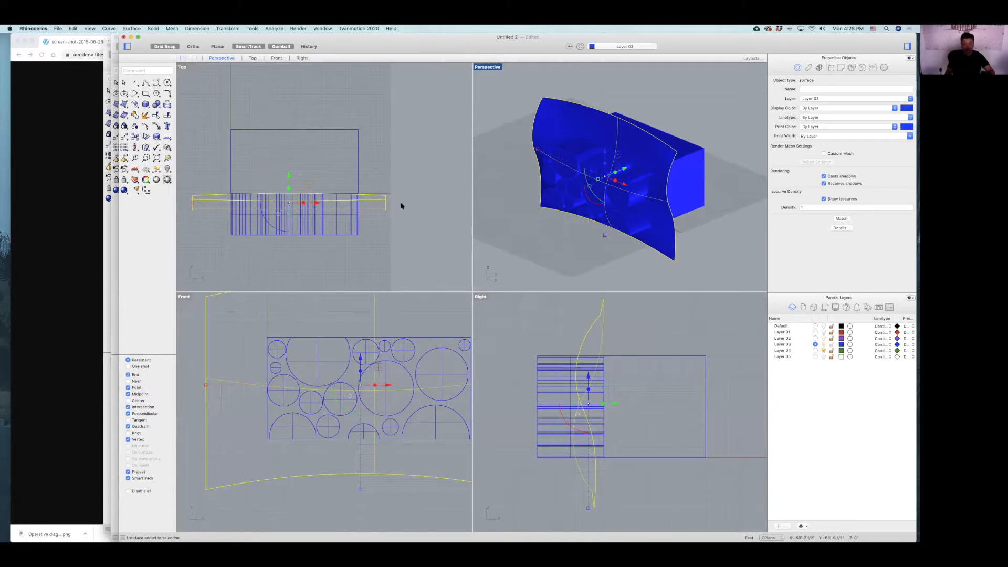
scroll(401, 206, down, 2)
scroll(302, 220, left, 3)
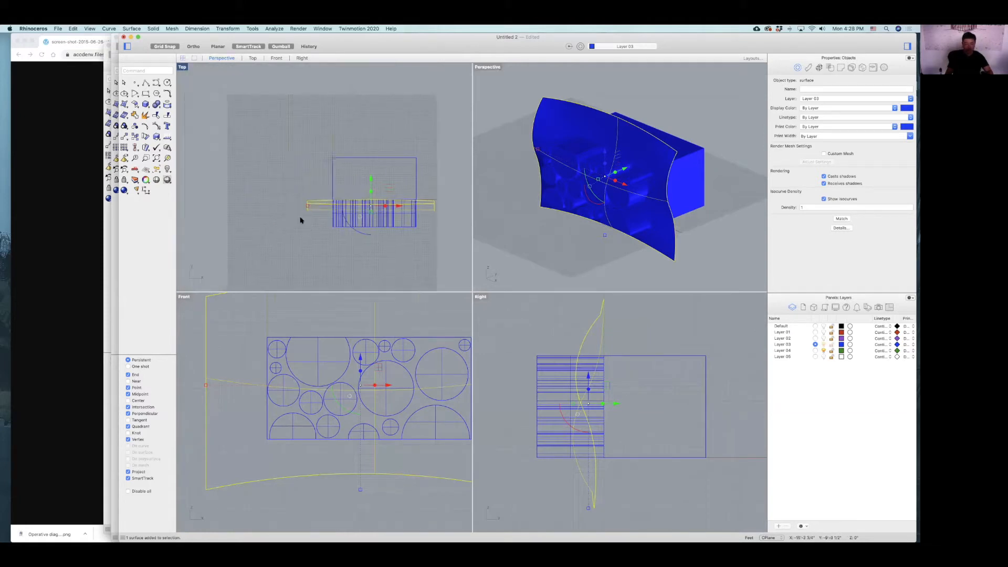
double_click(182, 67)
scroll(446, 386, up, 3)
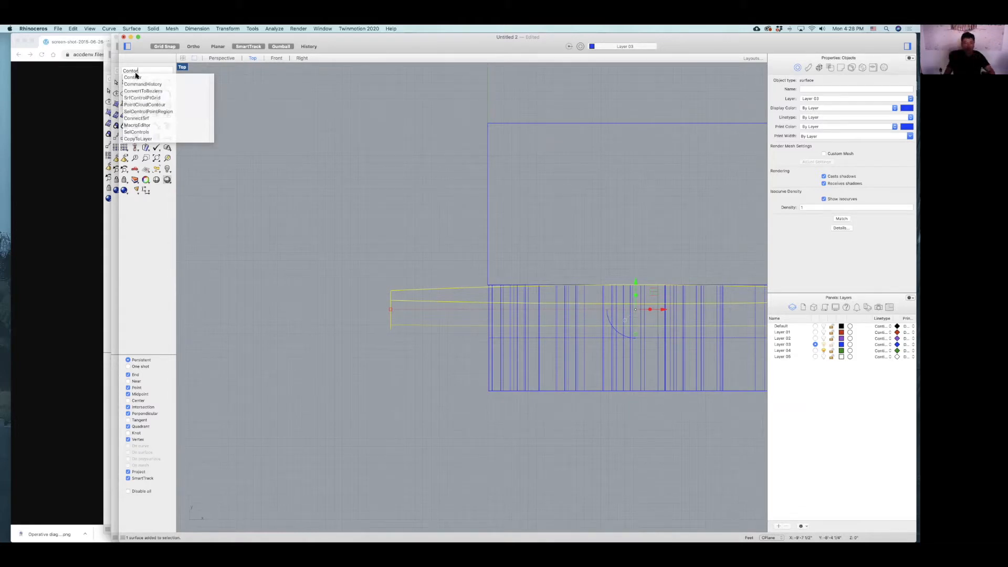
key(Return)
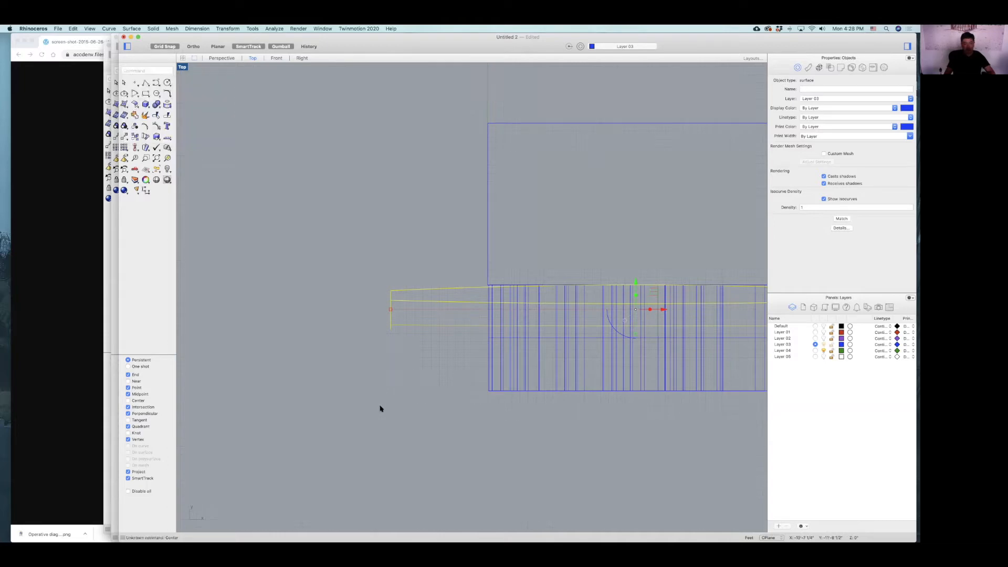
key(Escape)
text(loft)
key(Return)
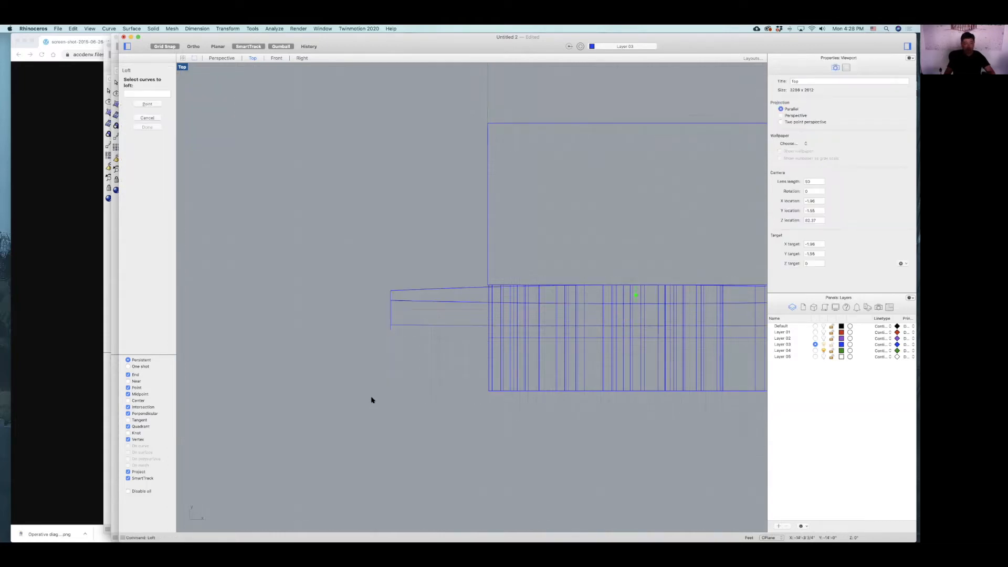
key(Escape)
Contour the lofted surface through its depth in the Top viewport, with a distance of 2 between contours.
text(cont)
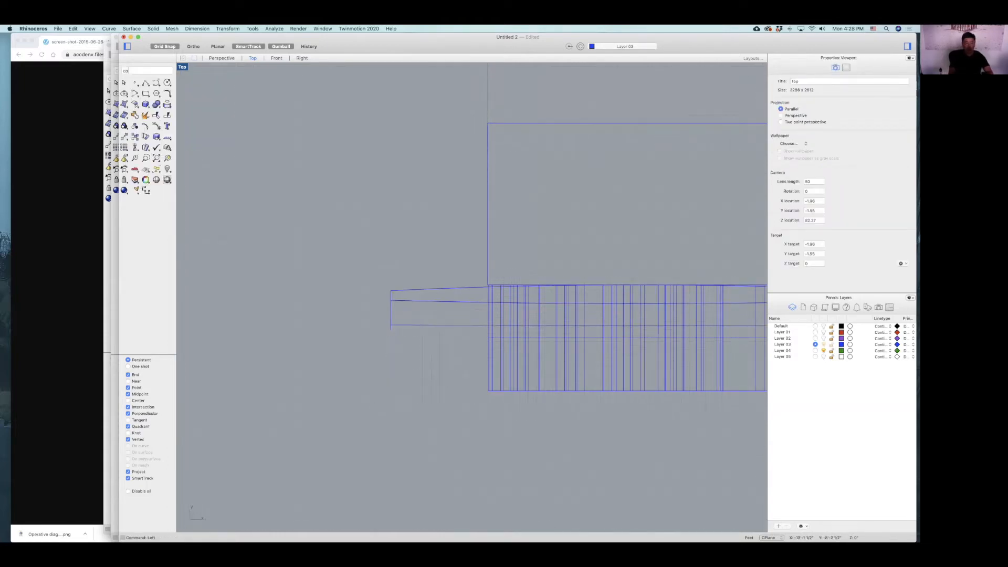
key(Return)
click(414, 301)
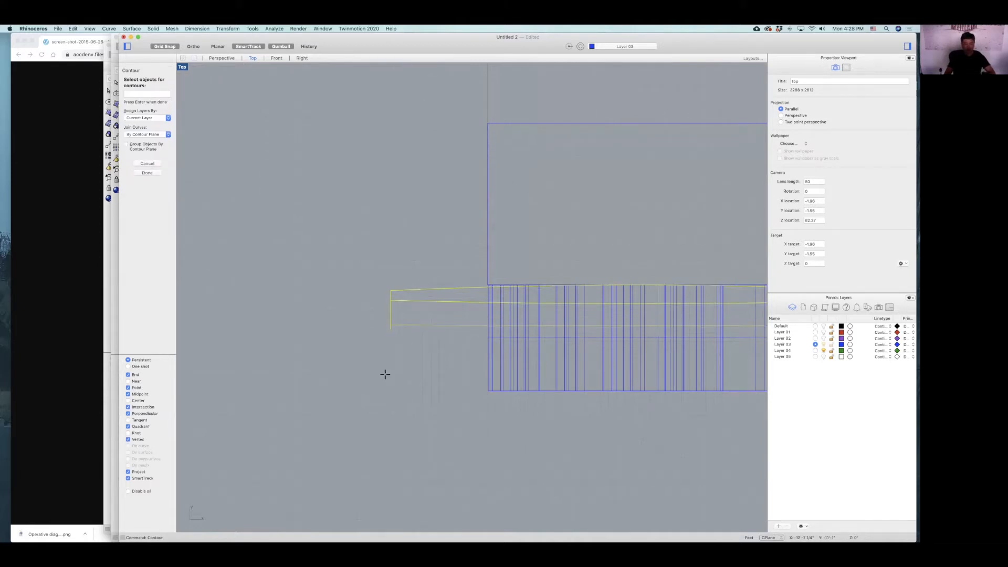
key(Return)
click(371, 377)
click(385, 212)
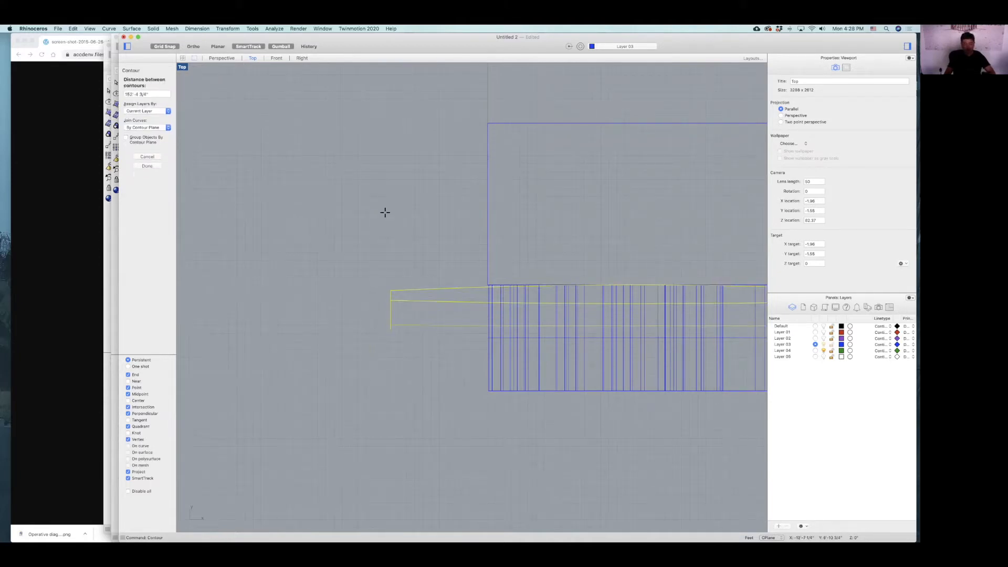
text(2)
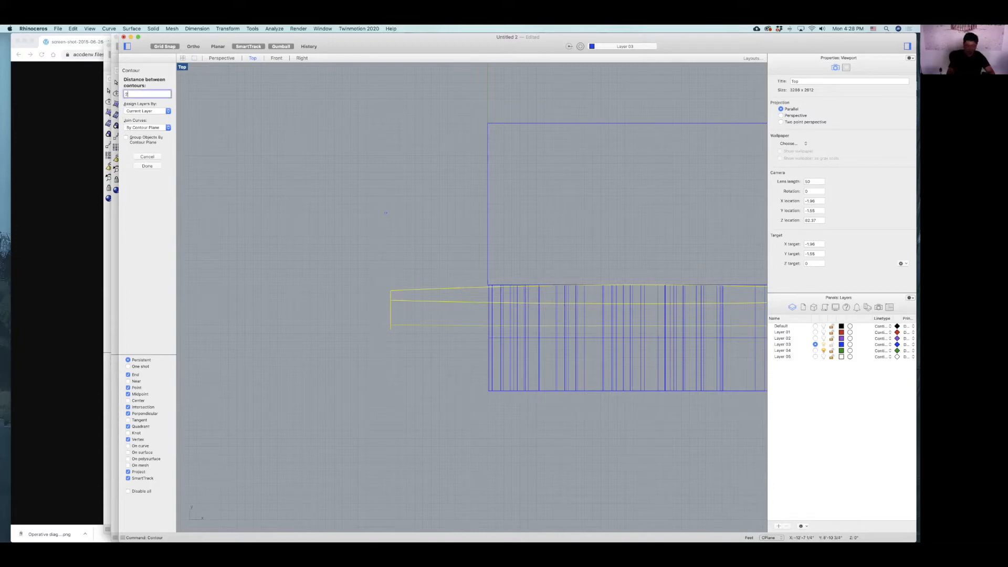
key(Return)
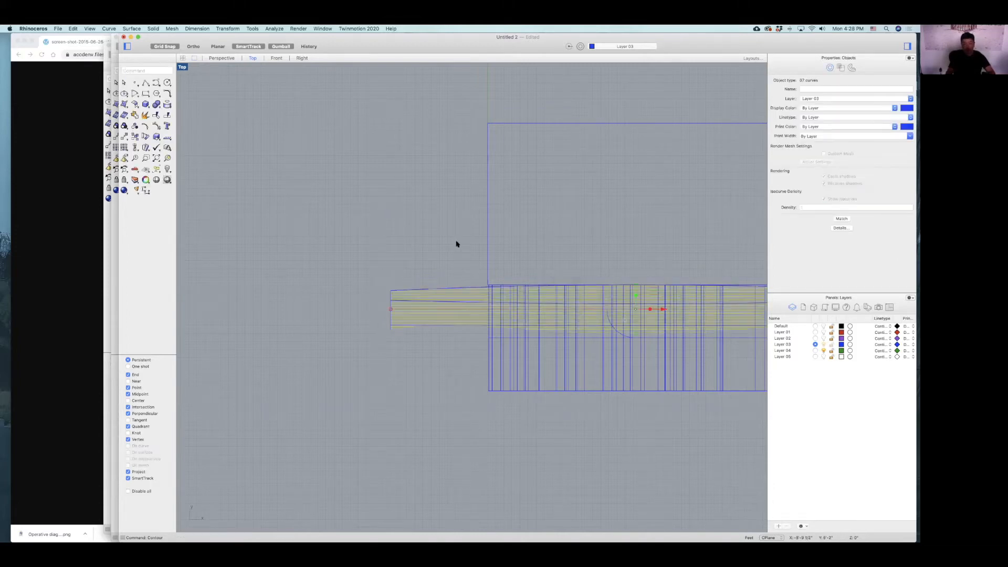
Inspect the dense contour curves in the maximized Perspective viewport and delete them.
double_click(182, 67)
double_click(490, 68)
right_drag(501, 267, 485, 197)
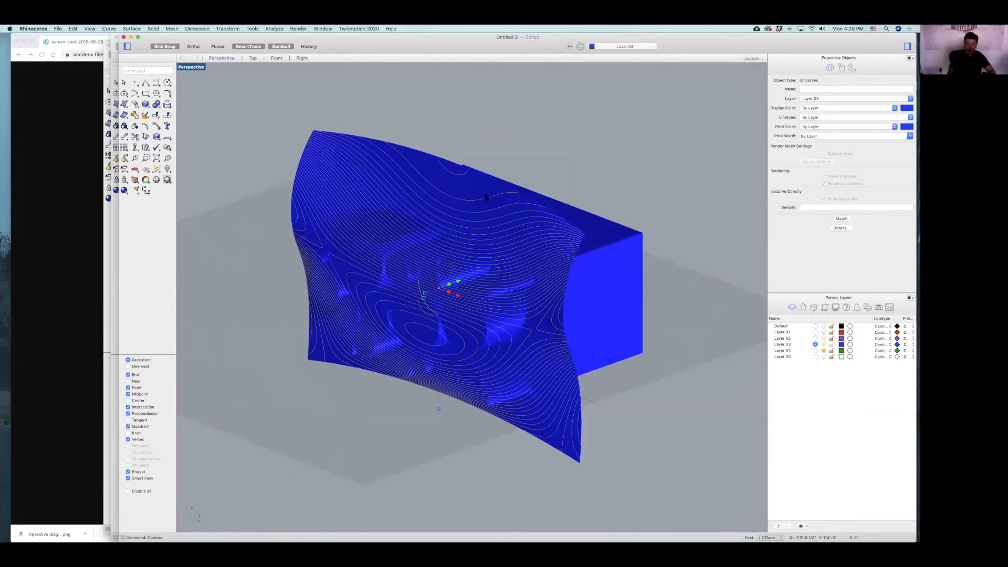
key(Delete)
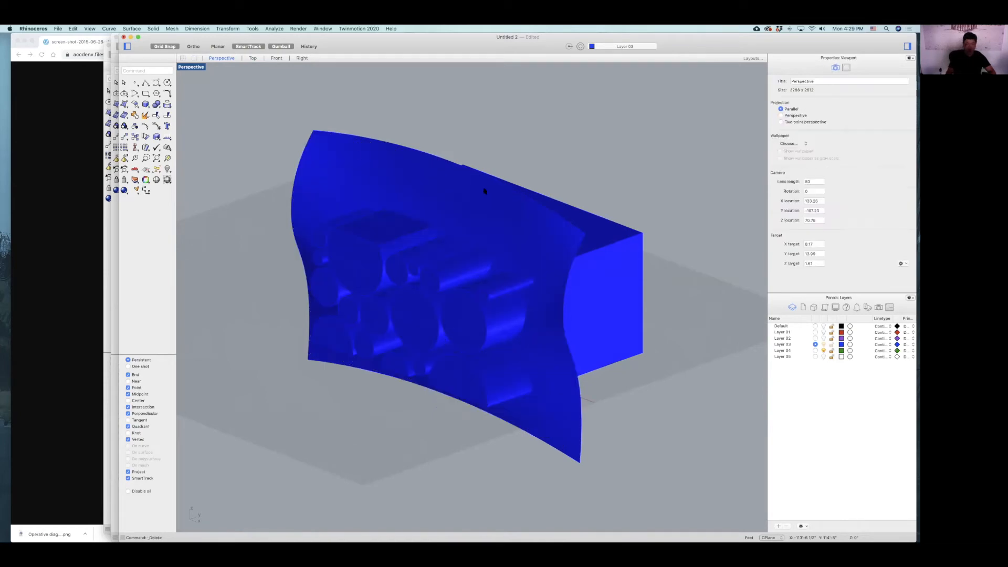
Contour the lofted surface through its depth in the Top viewport, with a distance of 6 between contours.
double_click(190, 67)
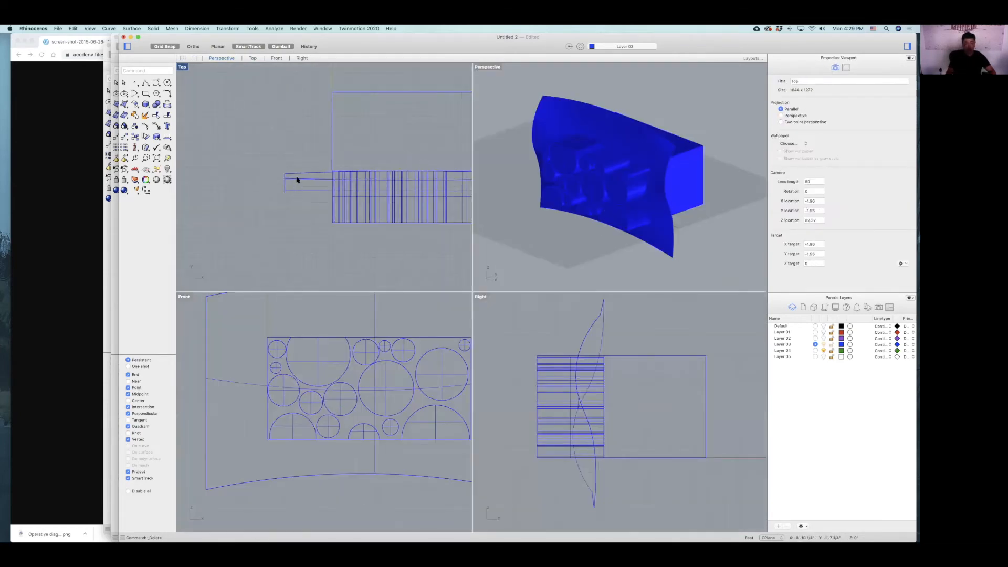
click(296, 181)
text(COntour)
key(Return)
click(266, 223)
click(266, 146)
text(6)
key(Return)
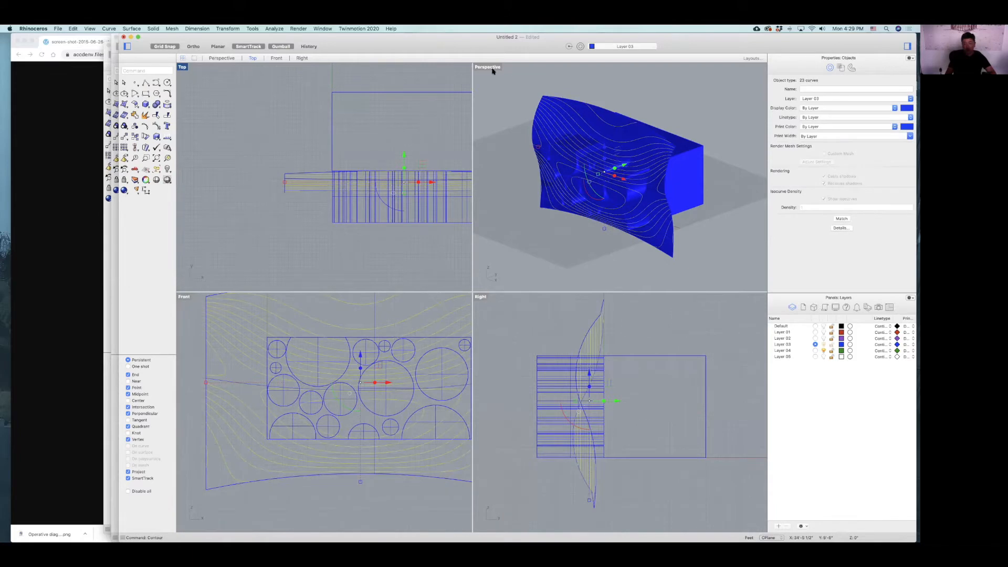
Group the new contour curves in the maximized Perspective viewport and check them against the lofted surface.
double_click(492, 70)
mouse_move(518, 219)
right_down()
mouse_move(450, 273)
mouse_move(457, 243)
mouse_move(510, 206)
mouse_move(505, 226)
mouse_move(519, 211)
mouse_move(515, 221)
mouse_move(527, 219)
right_up()
key(super+g)
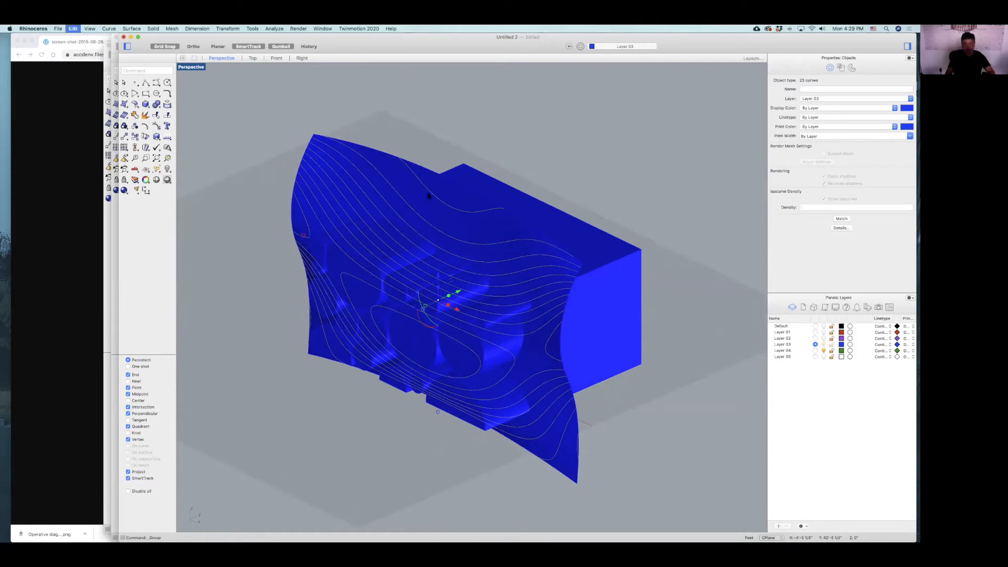
shift+click(405, 179)
click(418, 132)
right_drag(556, 200, 549, 238)
scroll(555, 239, down, 2)
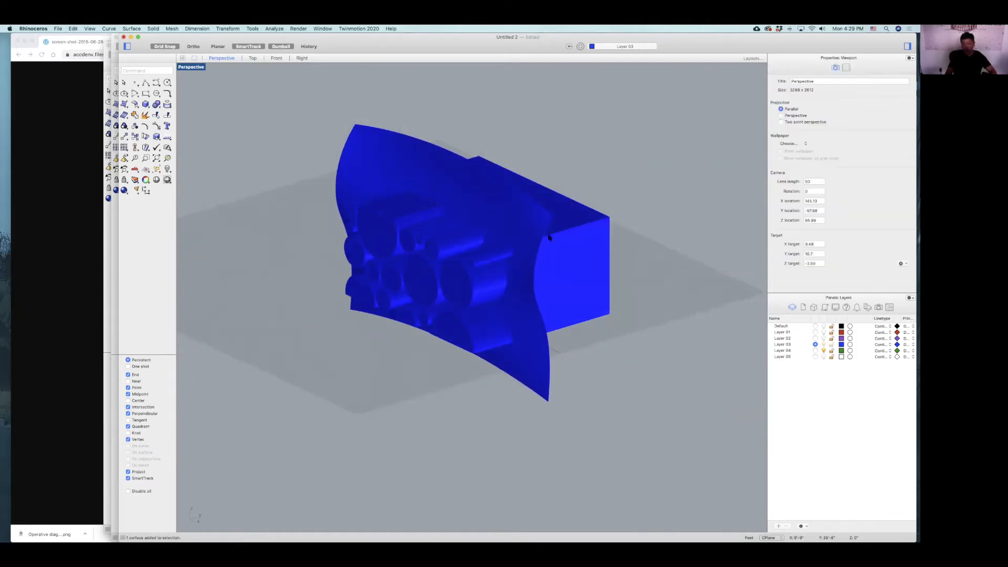
Copy the box, cylinders, lofted surface and contour curves to Layer 04.
drag(612, 121, 339, 431)
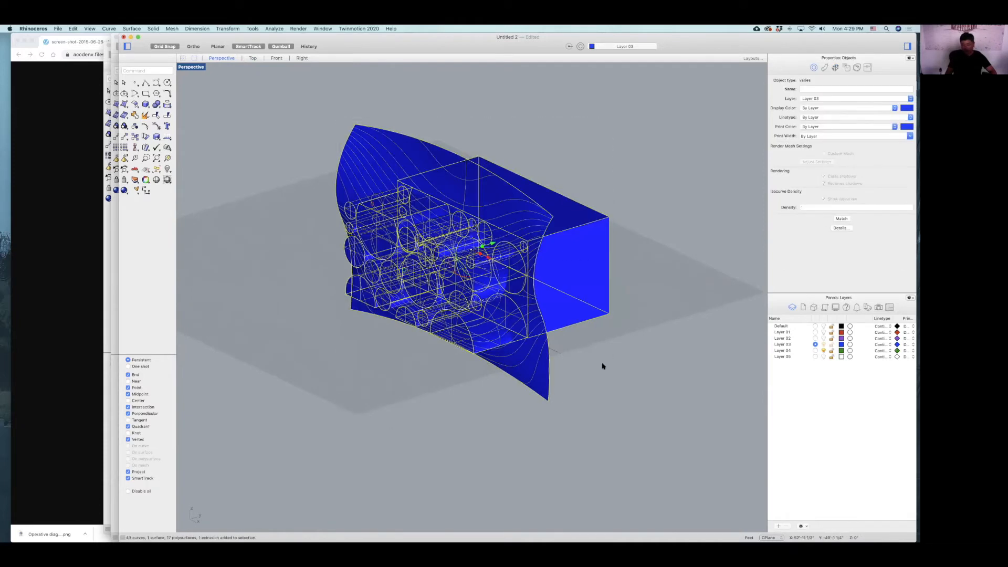
right_click(782, 351)
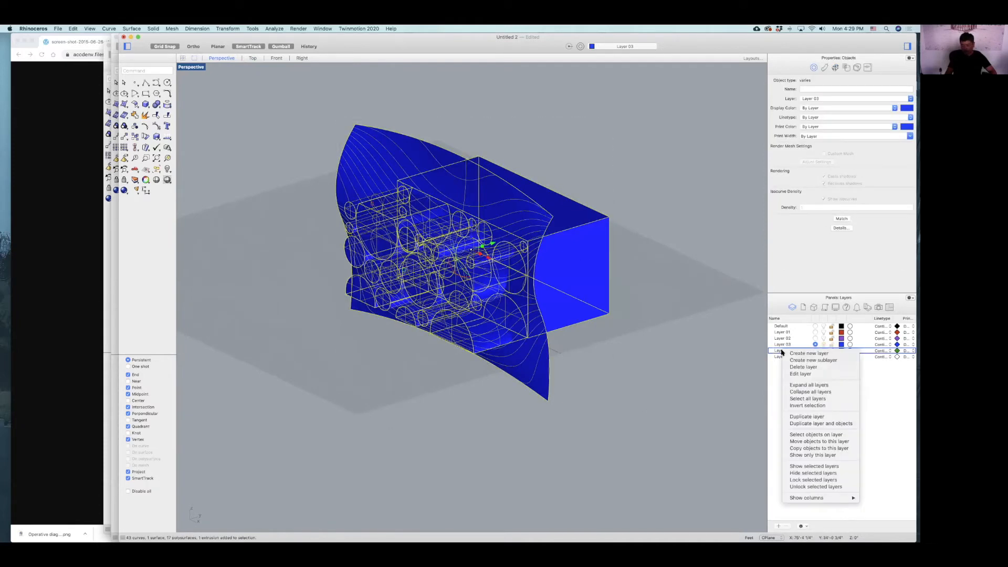
click(801, 448)
click(792, 351)
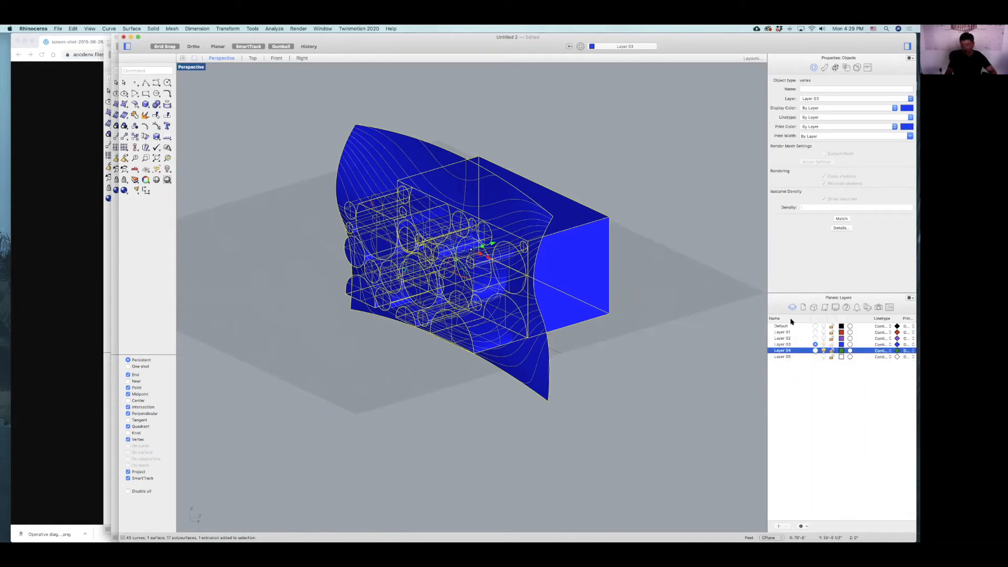
Add a new layer, make Layer 04 the current layer, and clear the object selection.
click(779, 526)
click(815, 350)
click(606, 339)
right_drag(598, 340, 601, 344)
scroll(366, 153, up, 3)
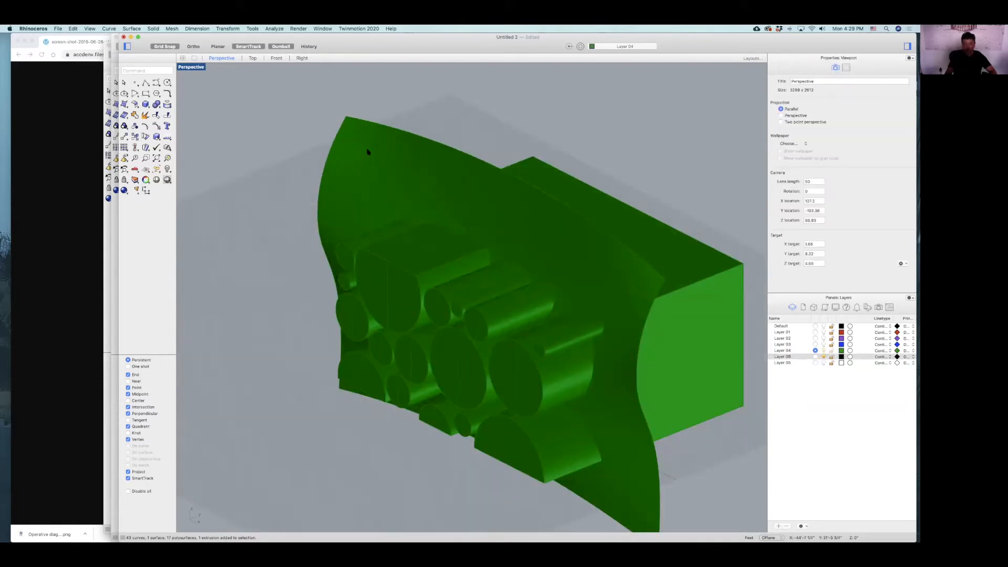
Delete the grouped contour curves from the Layer 04 copy and check the operative diagram in the browser.
click(369, 150)
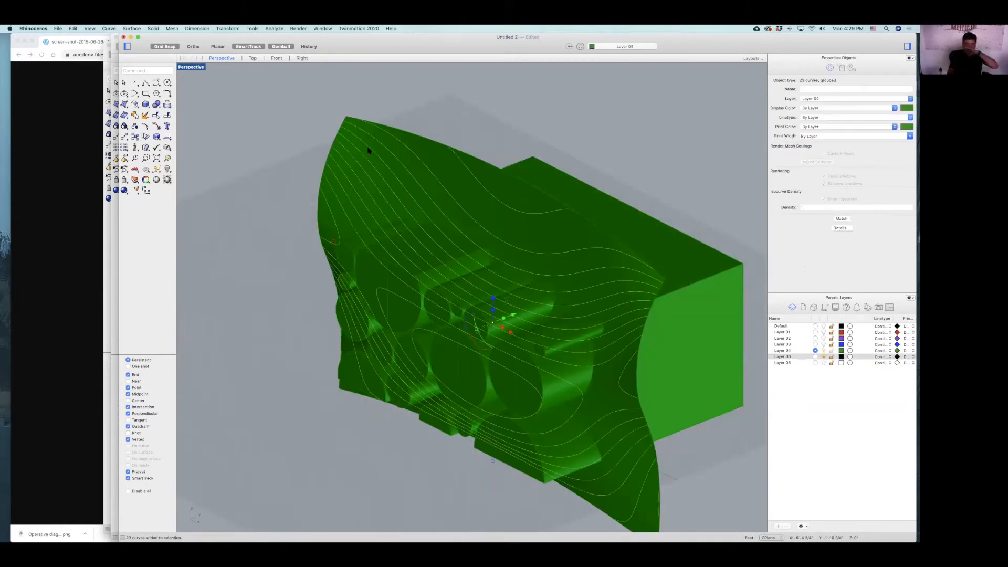
key(Delete)
click(55, 225)
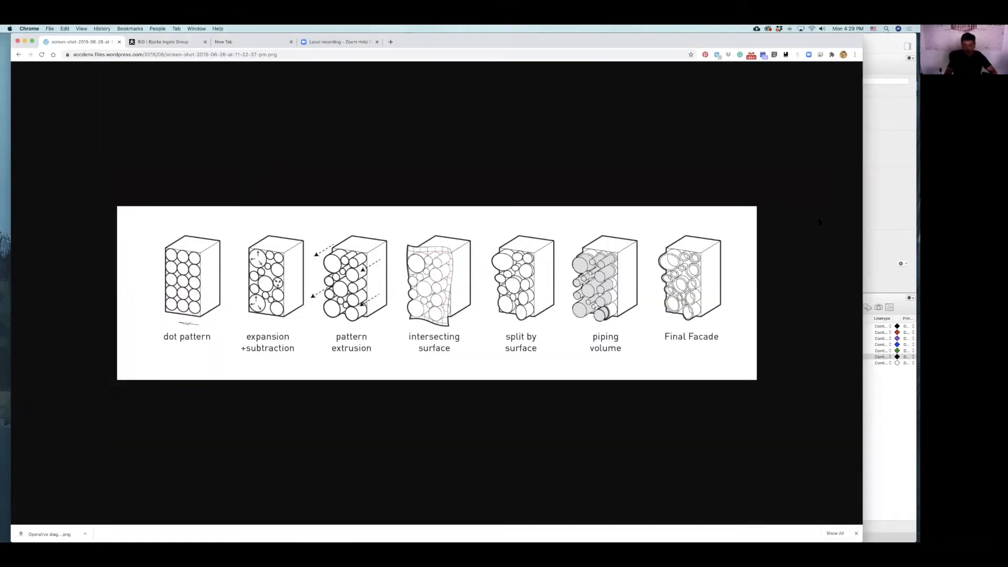
click(895, 230)
Select all the facade cylinders and split them with BooleanSplit, using the lofted surface as the cutter.
right_drag(547, 243, 349, 203)
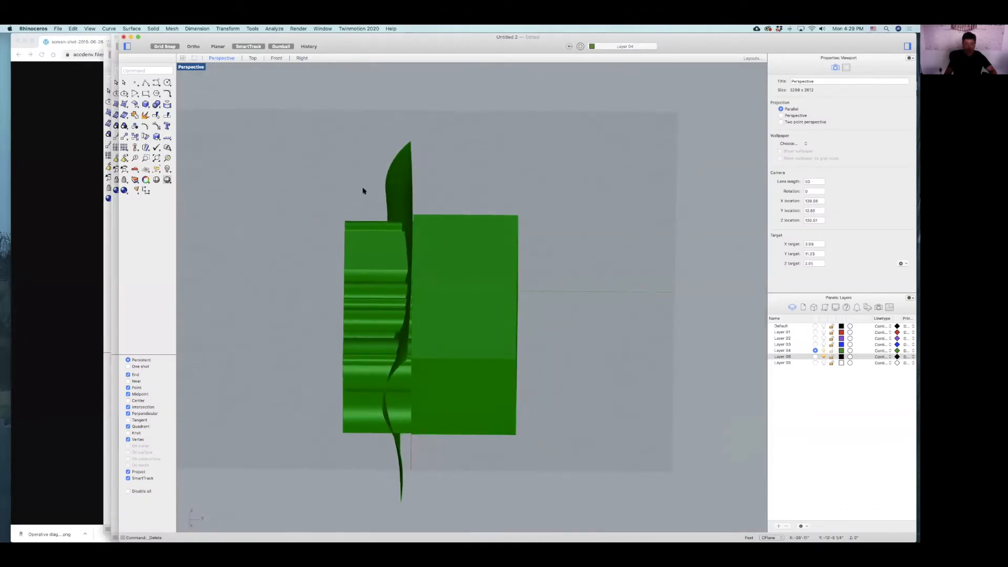
drag(276, 471, 277, 471)
mouse_move(324, 412)
right_down()
mouse_move(362, 387)
mouse_move(331, 416)
right_up()
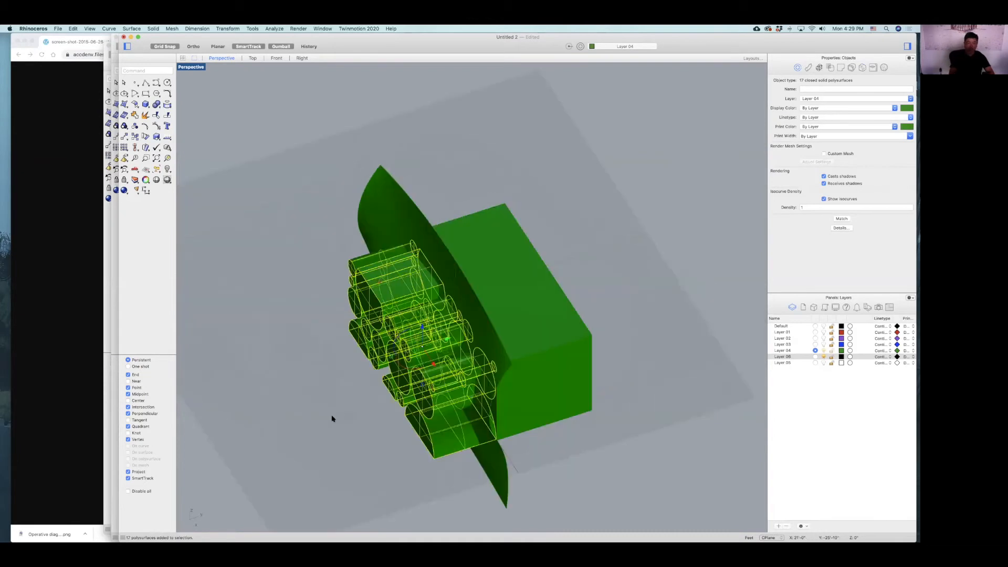
text(ns)
key(Return)
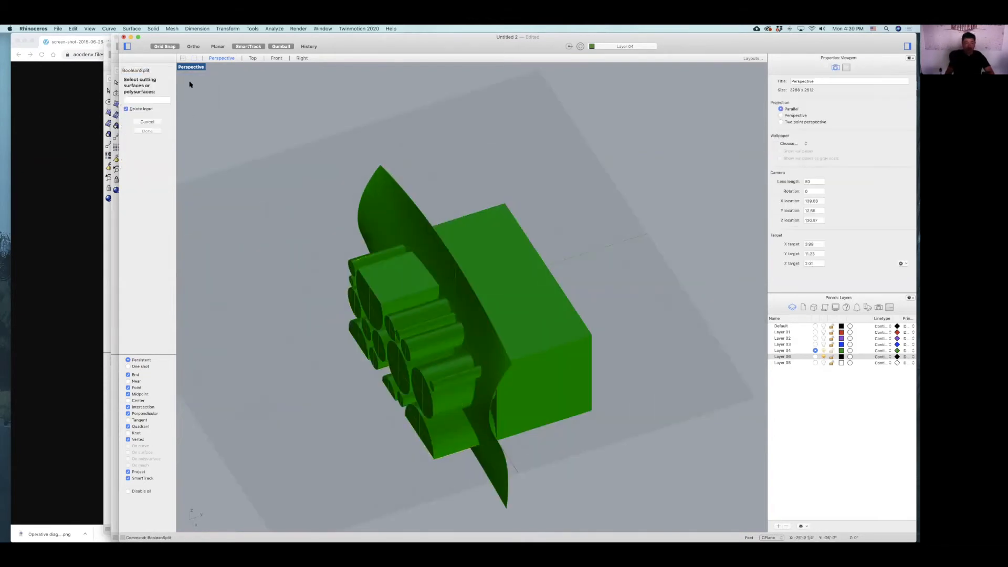
click(370, 207)
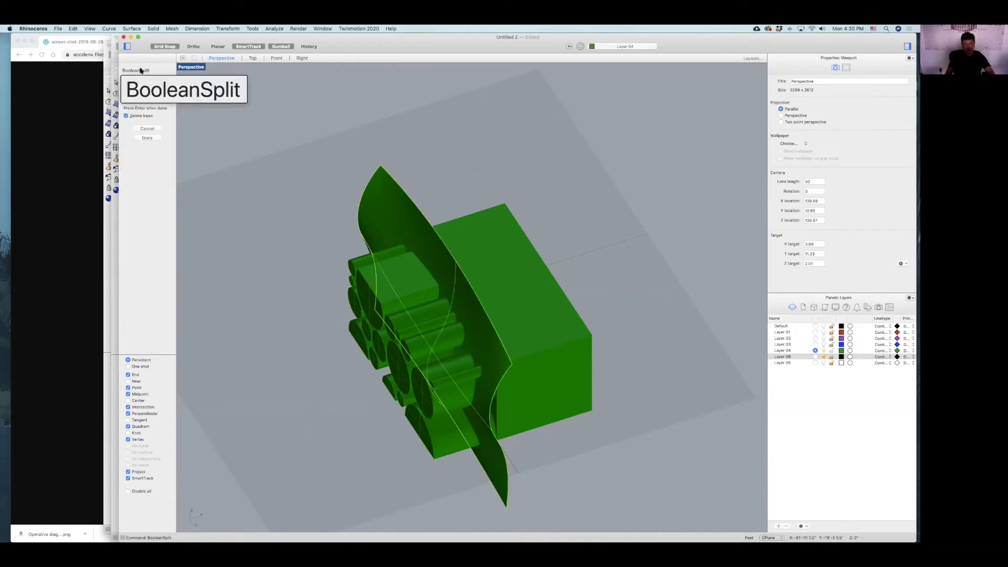
key(Return)
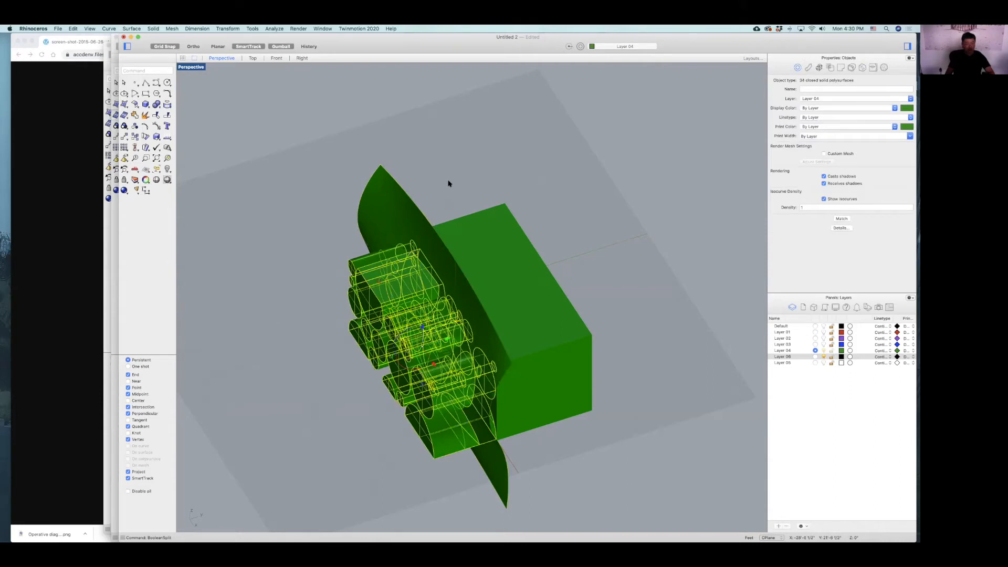
Select the cylinder pieces in front of the lofted surface from a side view and delete them.
click(449, 184)
right_drag(449, 183, 354, 191)
click(363, 221)
drag(361, 178, 295, 428)
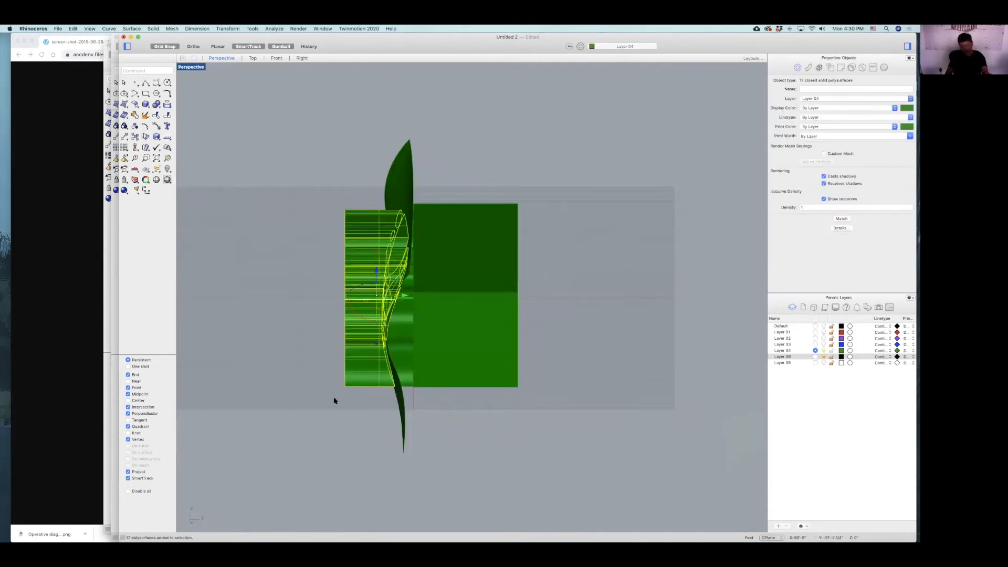
key(Delete)
Delete the lofted surface to expose the remaining cylinder pieces on the box facade.
right_drag(358, 226, 402, 250)
click(396, 270)
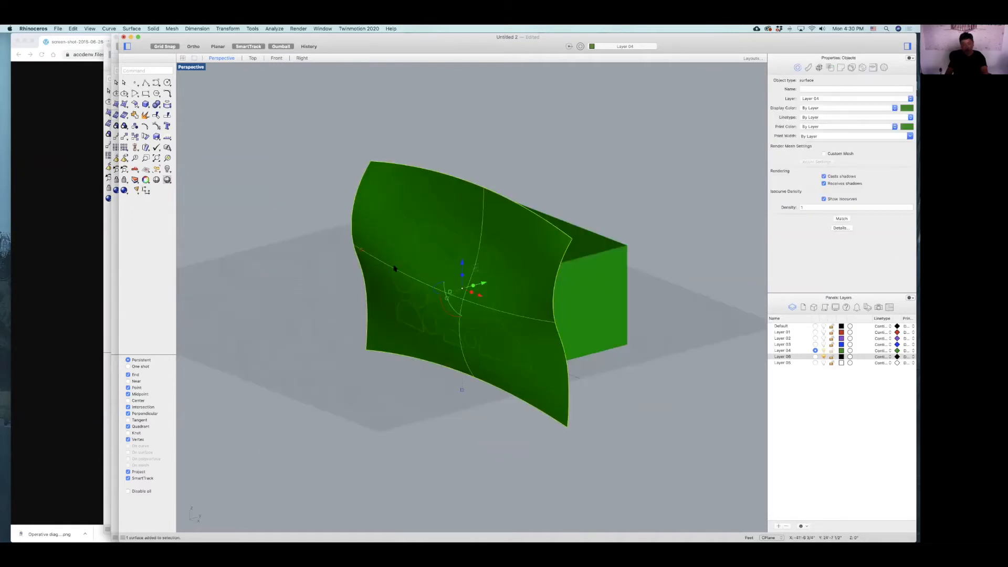
key(Delete)
right_drag(530, 329, 599, 336)
Undo the last three operations on the lofted surface and the cylinders.
key(super+z)
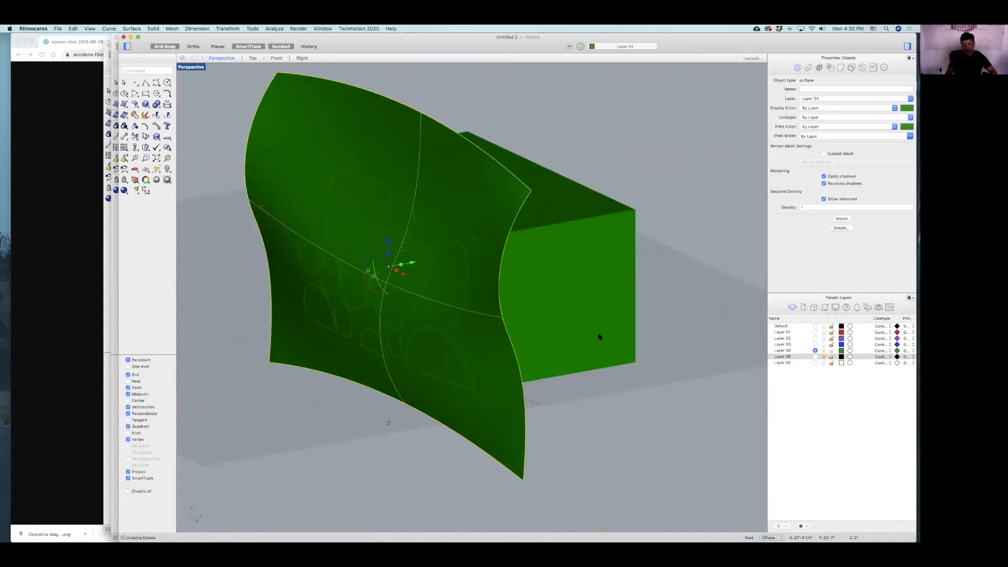
key(super+z)
scroll(597, 344, down, 4)
right_drag(597, 344, 588, 343)
key(super+z)
Scale the lofted surface down in height and width so it sits more tightly in front of the box facade.
click(574, 304)
click(456, 219)
right_drag(456, 219, 478, 335)
drag(486, 376, 486, 346)
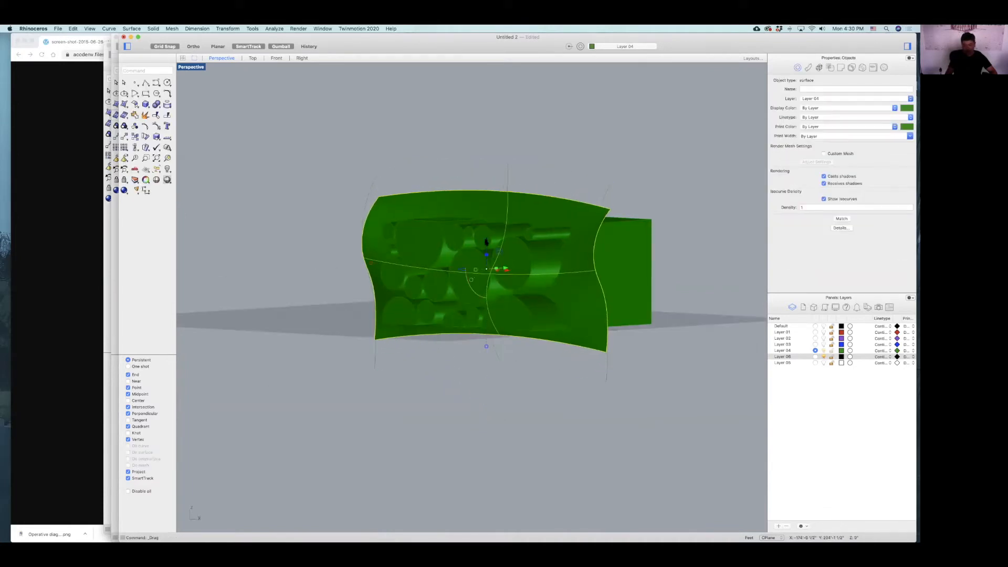
right_drag(486, 241, 385, 270)
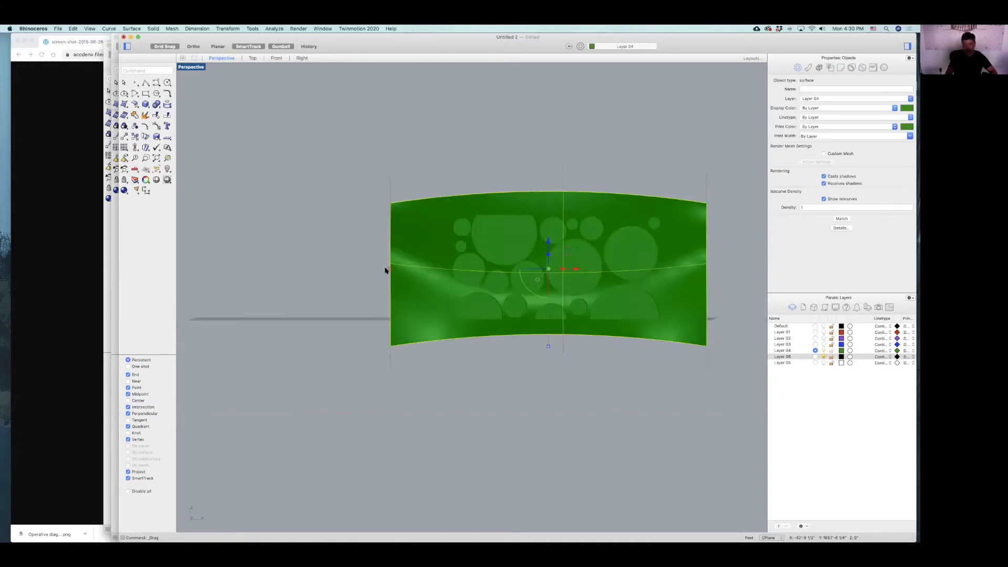
drag(390, 270, 444, 271)
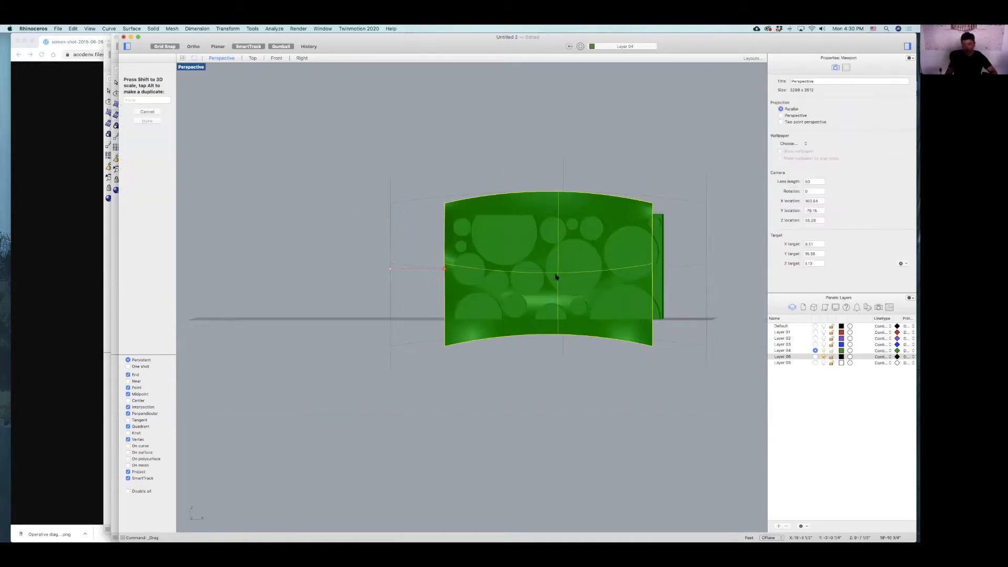
right_drag(428, 270, 437, 272)
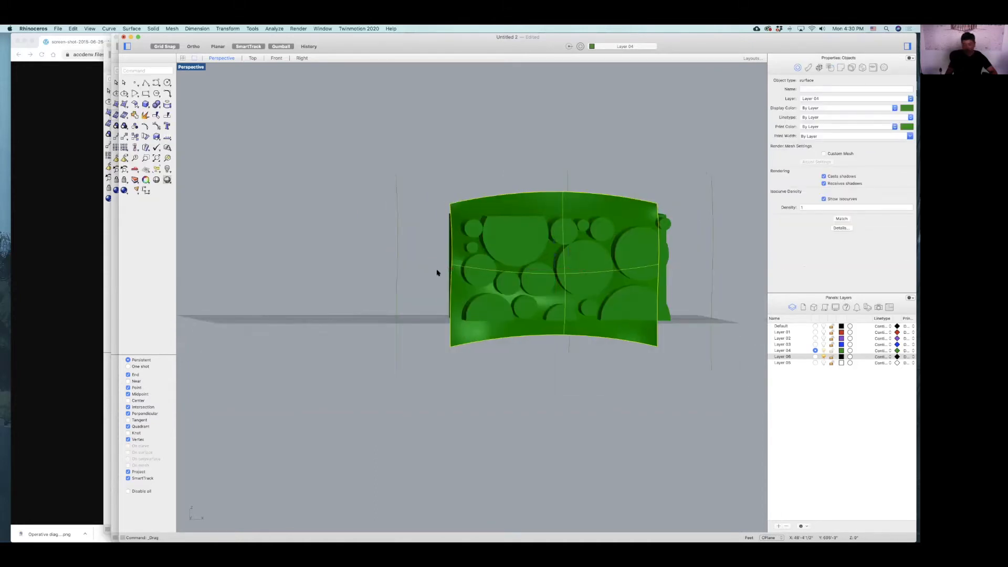
right_drag(437, 272, 536, 276)
Select all the facade cylinders and trim them with BooleanDifference, using the resized lofted surface as the cutter.
click(322, 243)
right_drag(340, 271, 376, 191)
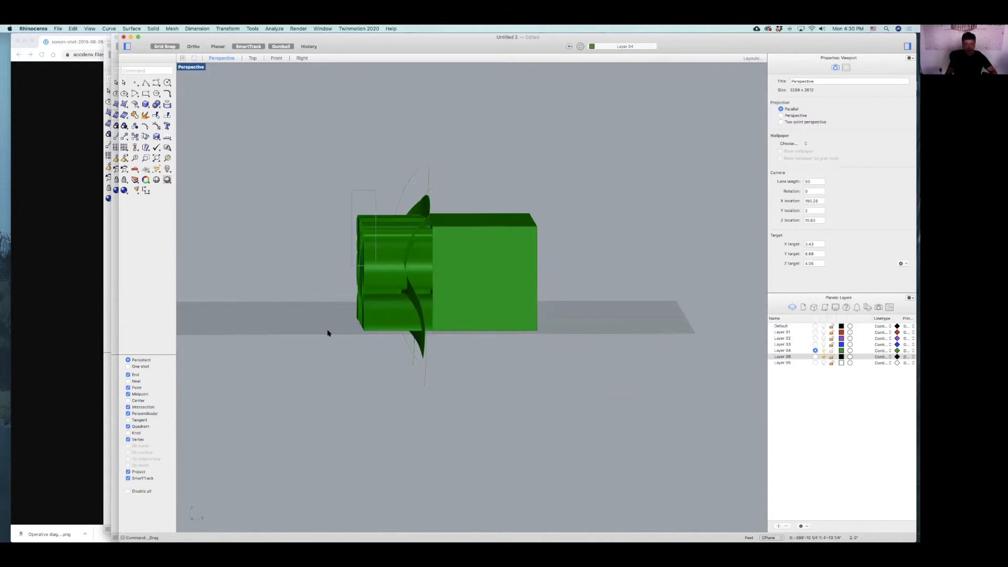
drag(327, 333, 326, 323)
text(boolean)
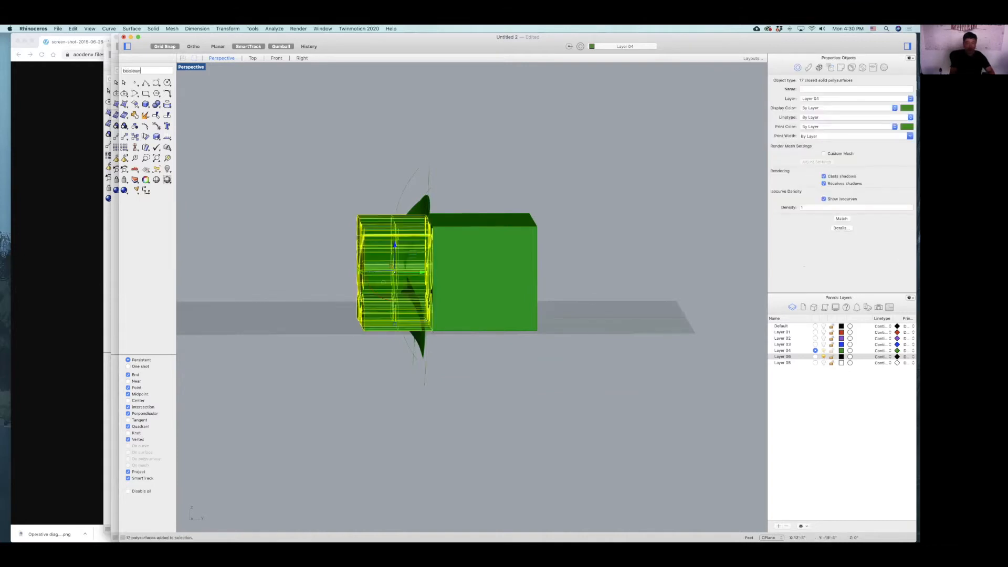
text(d)
key(Return)
right_drag(321, 199, 380, 202)
key(Escape)
key(Escape)
Select the leftover profile curves of the lofted surface around the trimmed cylinders and delete them.
mouse_move(394, 236)
right_down()
mouse_move(426, 231)
mouse_move(427, 223)
mouse_move(385, 228)
mouse_move(399, 218)
right_up()
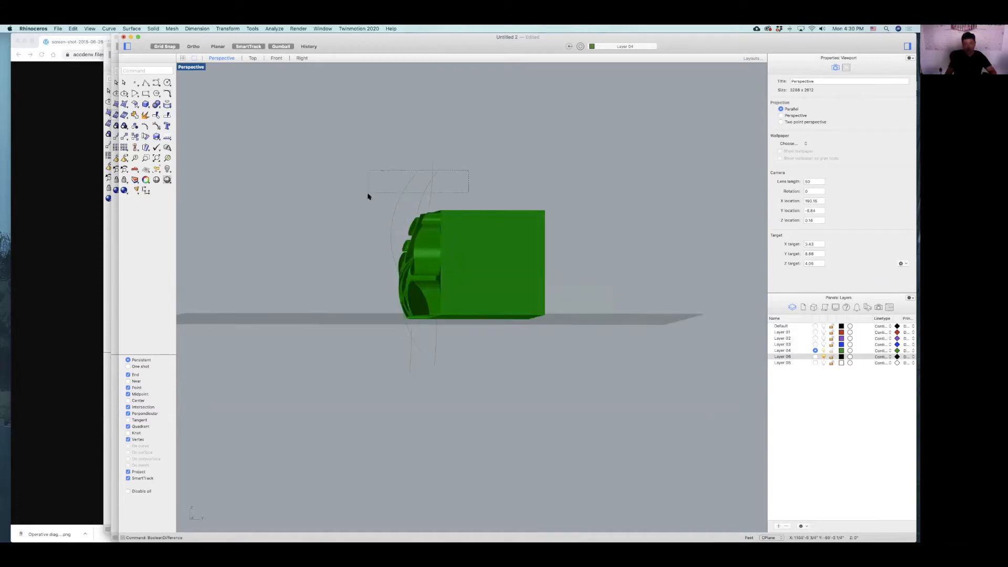
drag(368, 196, 366, 198)
key(Delete)
right_drag(401, 227, 425, 269)
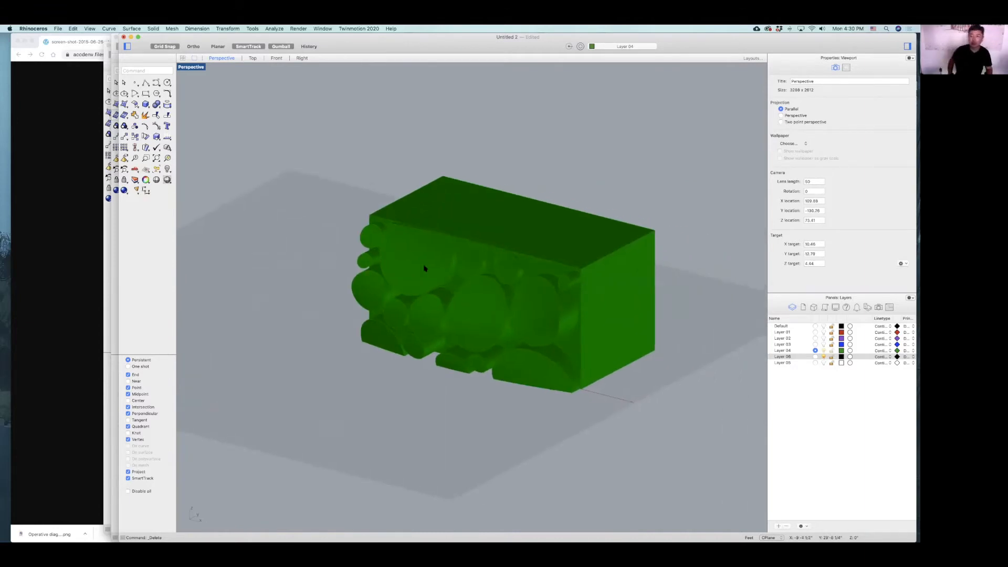
Check the object type of individual trimmed facade cylinders and consult the operative diagram's piping volume stage in Chrome.
click(414, 267)
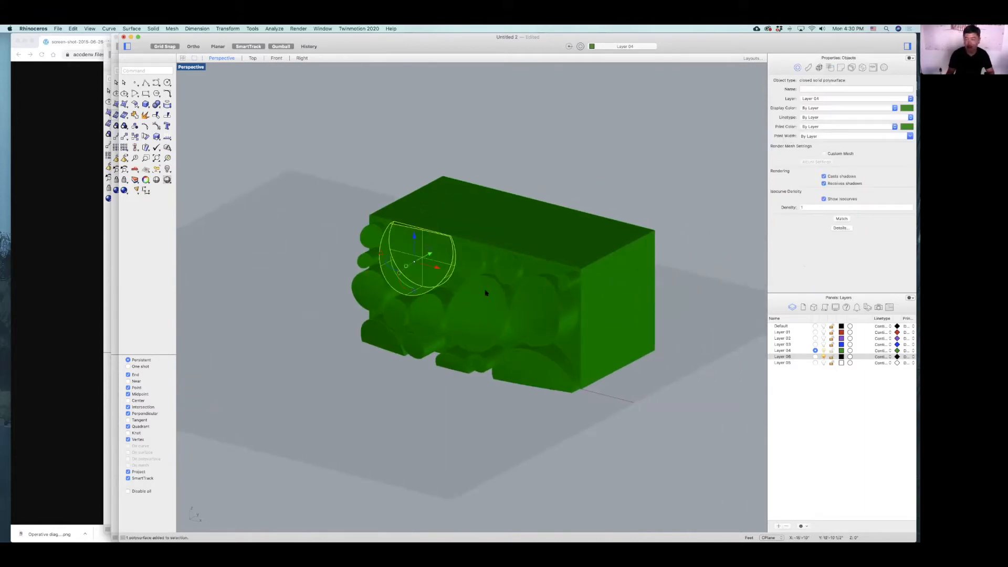
click(525, 316)
click(504, 272)
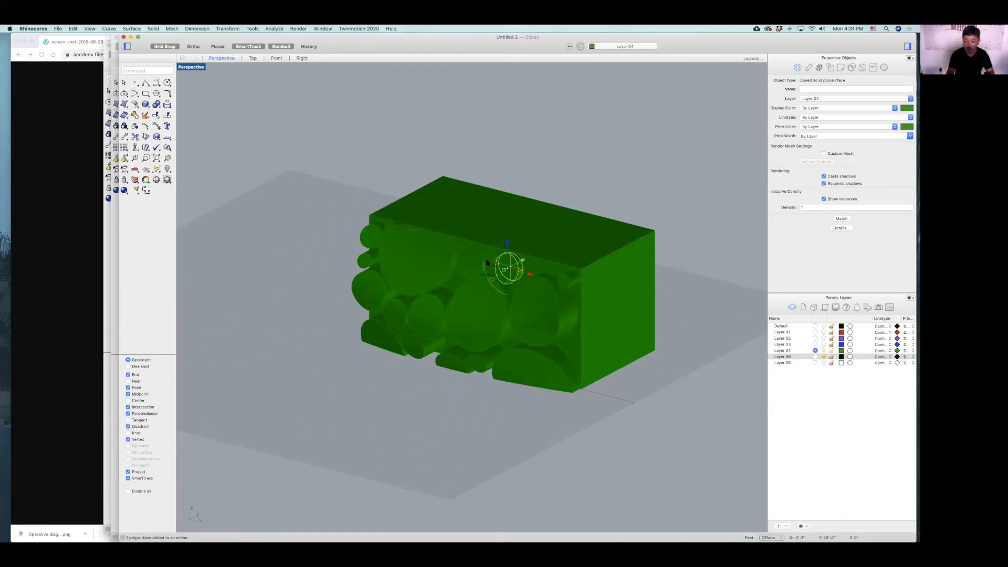
click(462, 259)
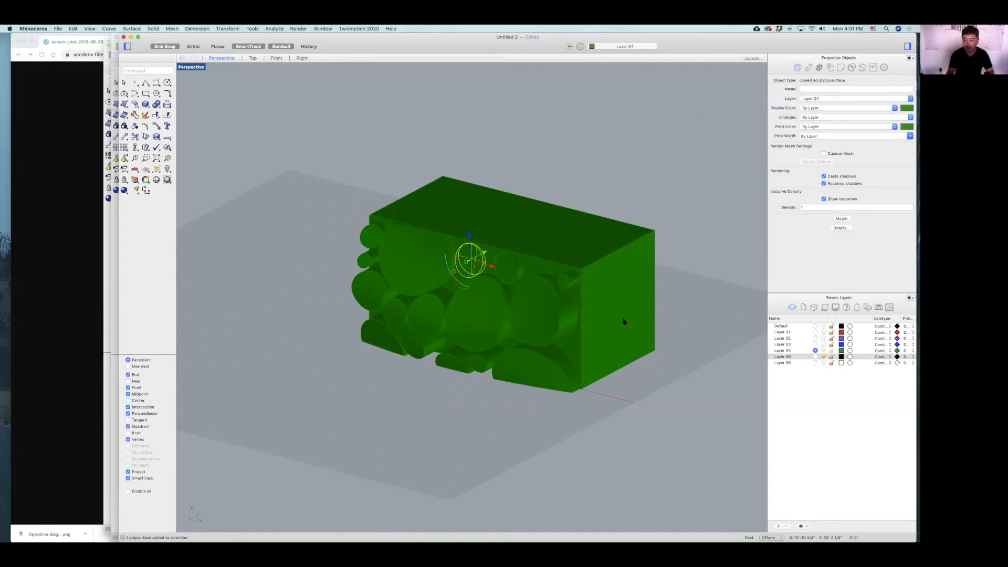
click(608, 284)
click(521, 309)
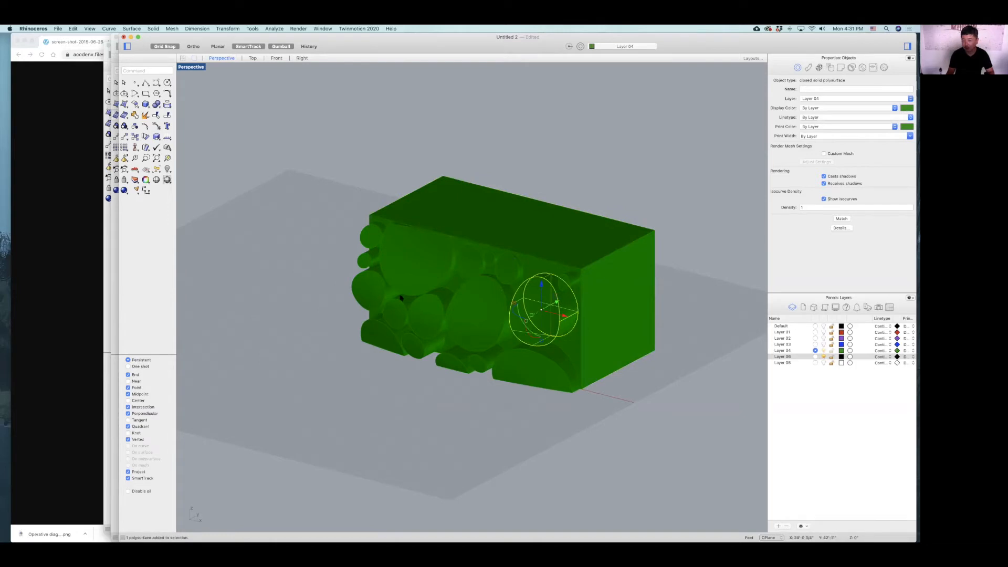
click(474, 311)
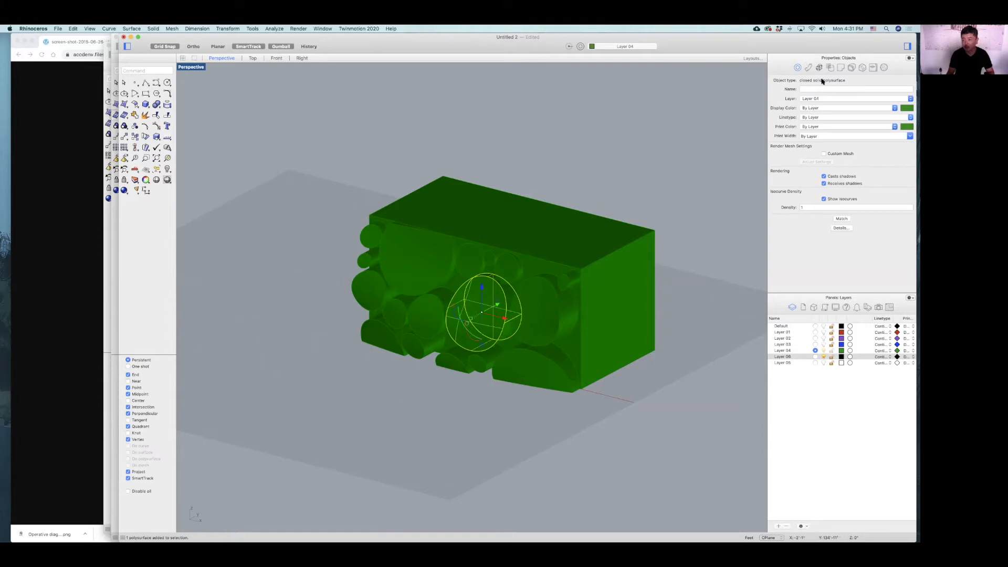
click(648, 139)
right_drag(658, 209, 660, 206)
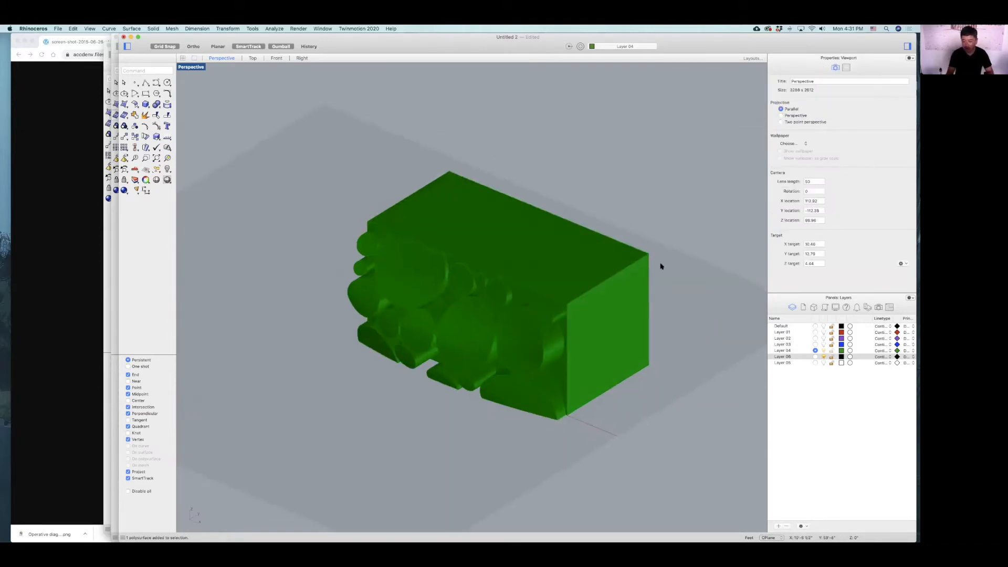
click(46, 312)
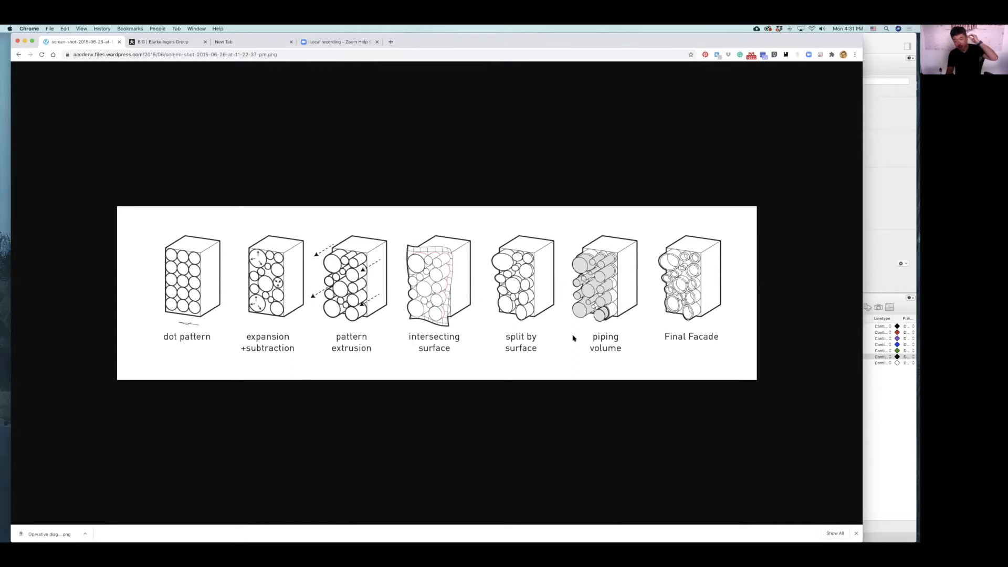
click(880, 408)
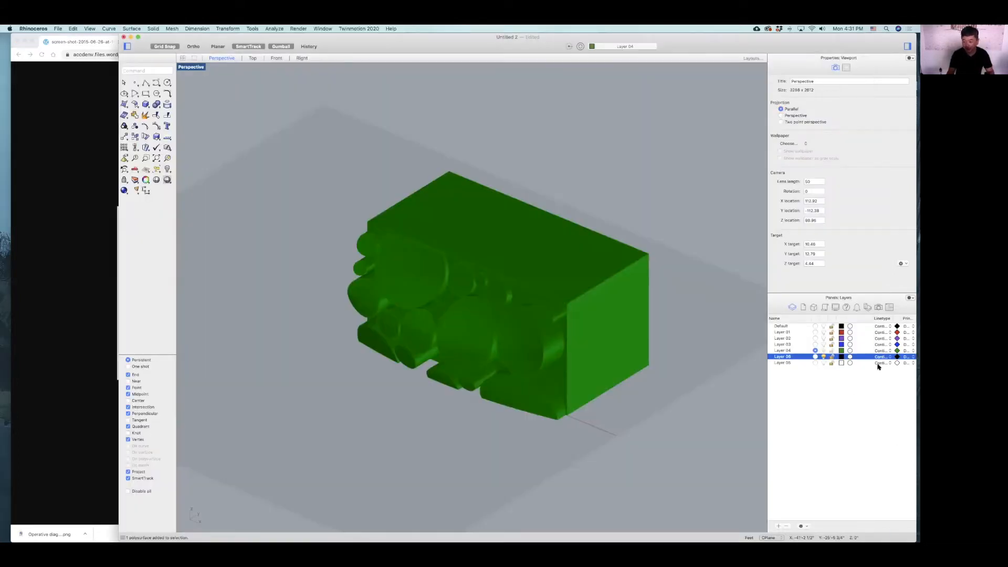
Change the color of Layer 06 to pink using the color wheel.
click(841, 357)
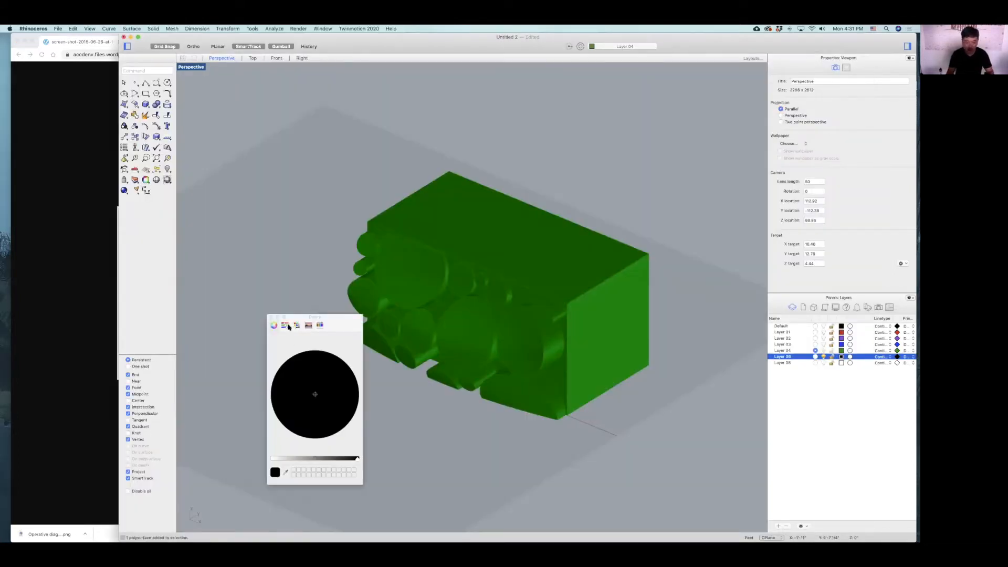
click(285, 325)
click(297, 325)
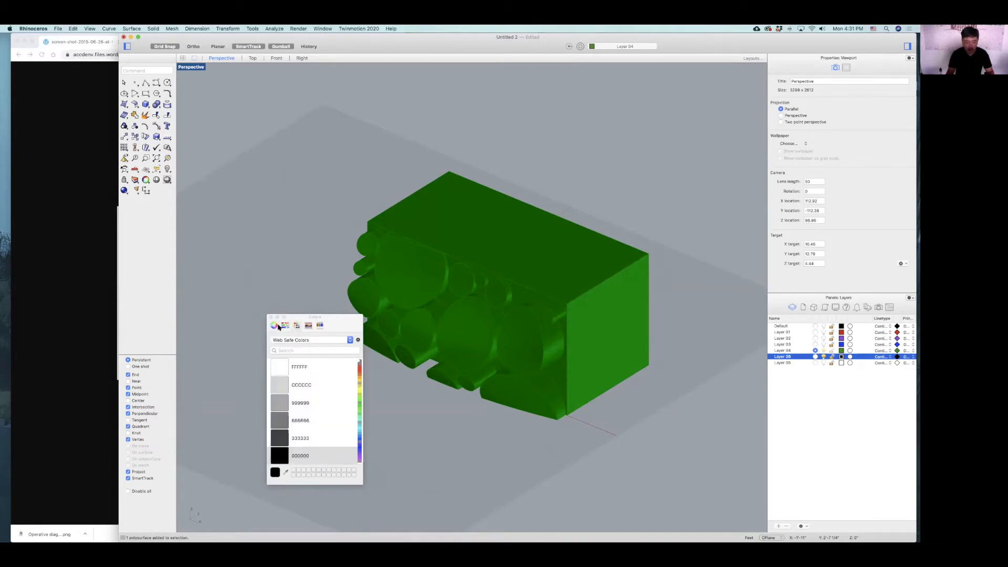
click(274, 325)
click(275, 459)
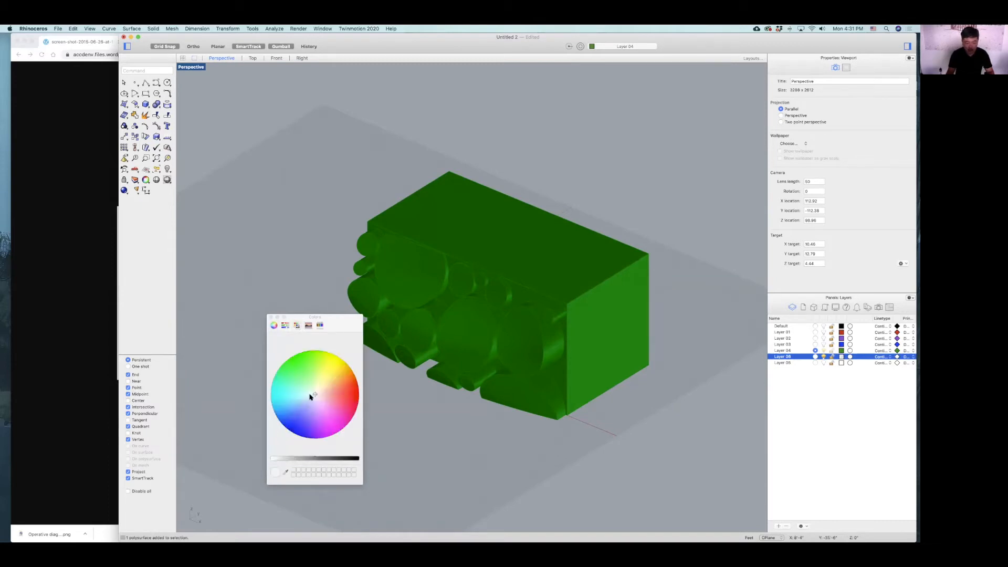
click(345, 428)
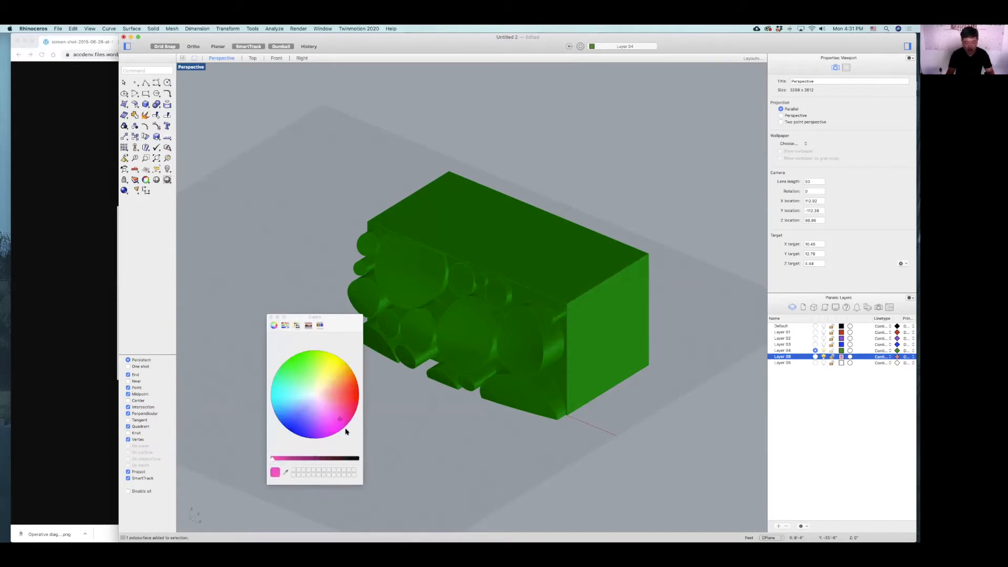
click(270, 317)
Copy the box, trimmed cylinders and circle curves to Layer 06, and make Layer 06 the current layer.
right_drag(640, 341, 636, 339)
drag(653, 181, 298, 457)
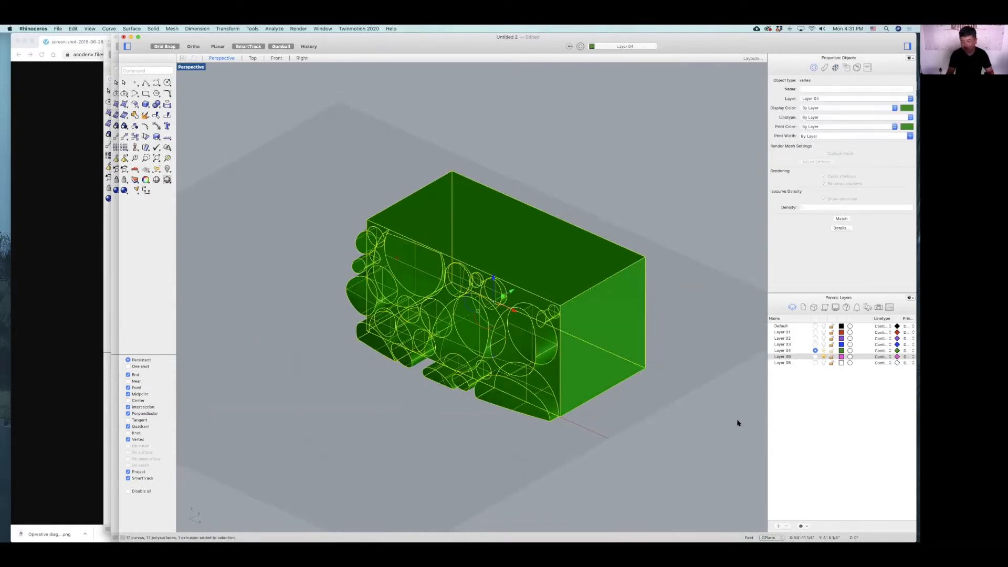
right_click(778, 360)
click(798, 457)
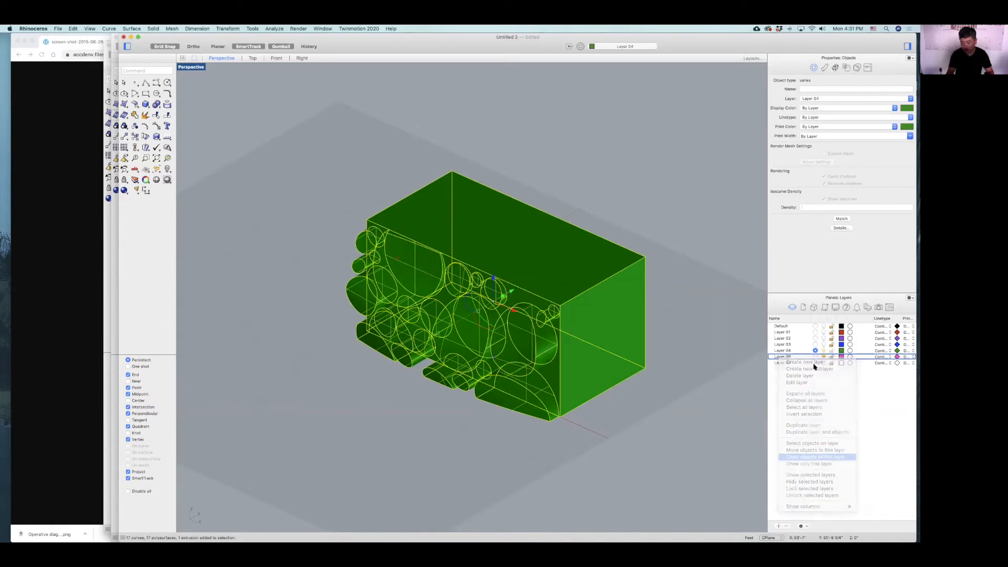
click(815, 358)
click(816, 357)
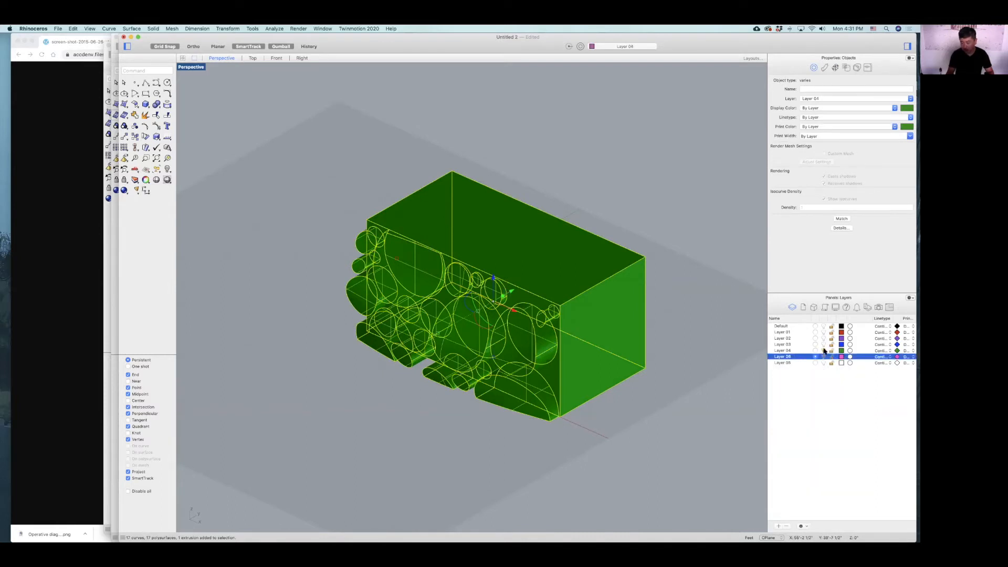
click(651, 428)
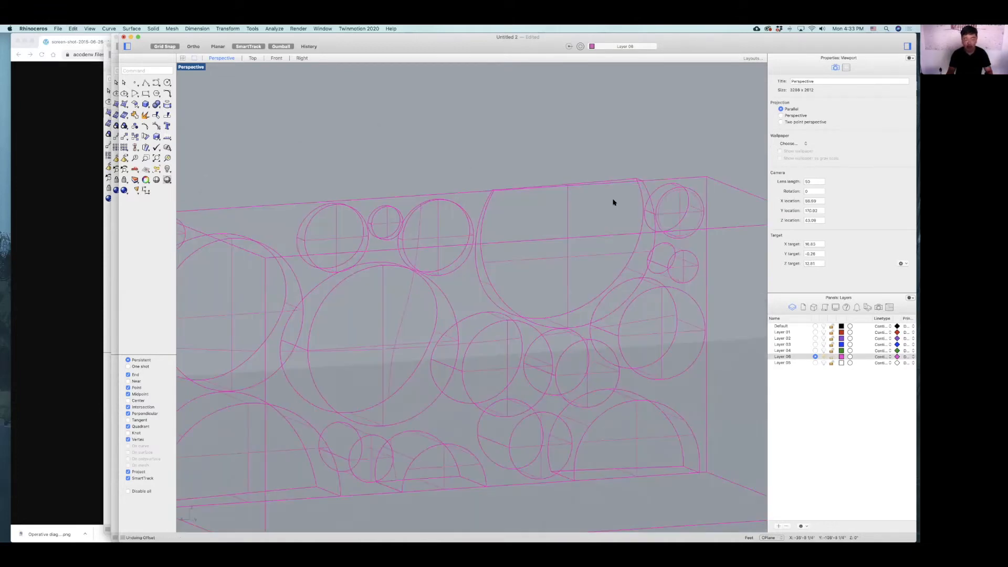
Try to offset the circle curves on the box face with OffsetMultiple, selecting them all in the Top view.
right_drag(549, 216, 549, 215)
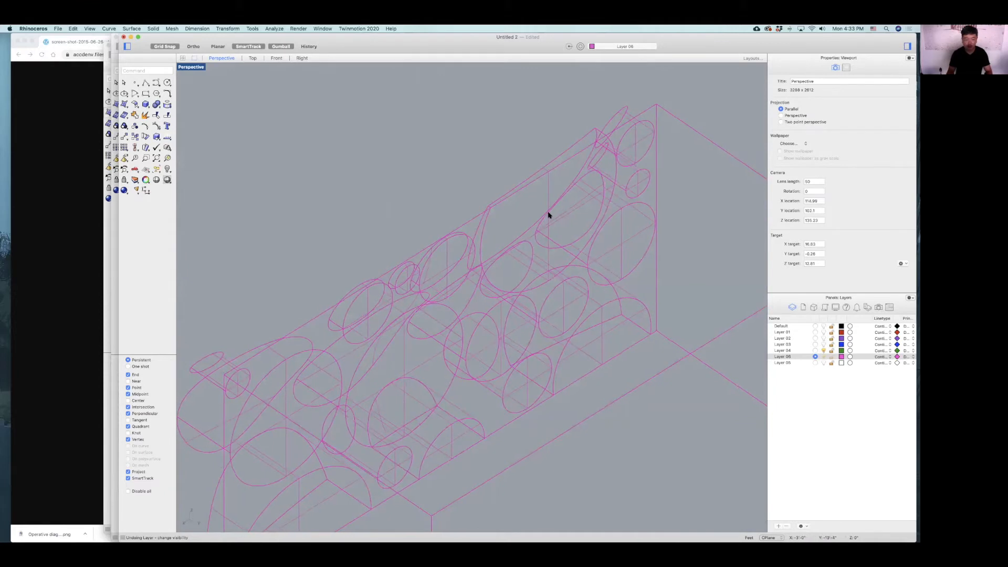
text(t)
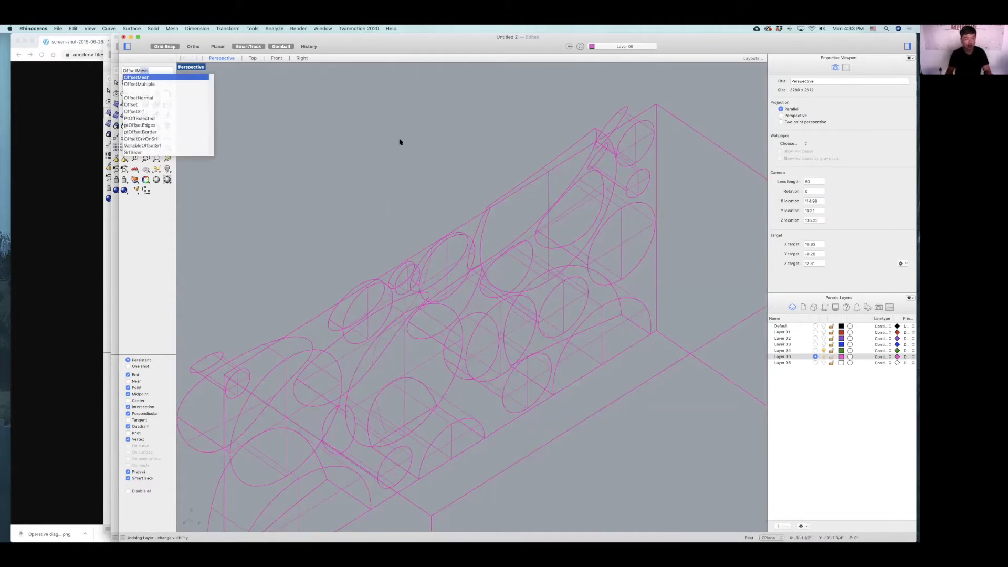
click(152, 84)
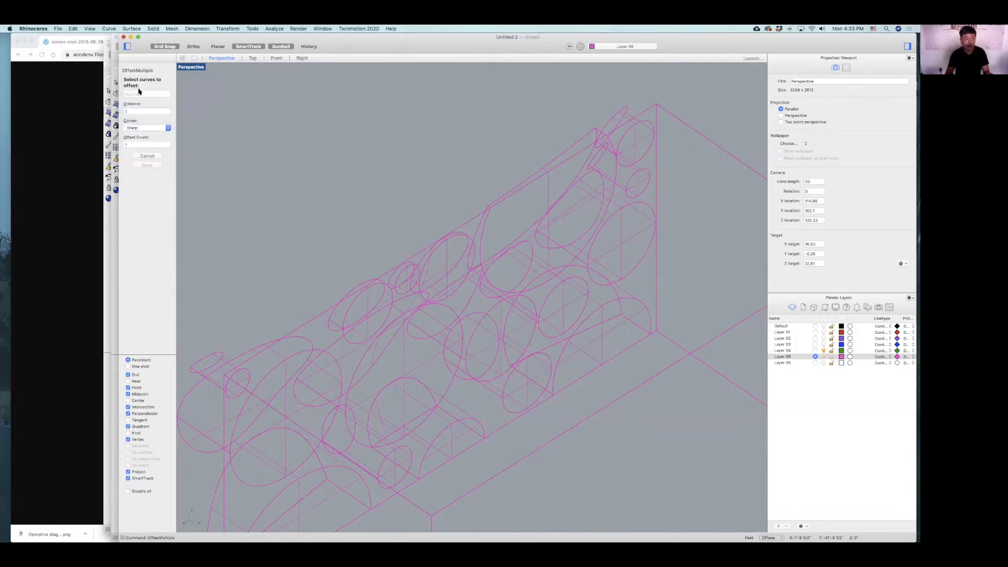
click(637, 125)
click(657, 140)
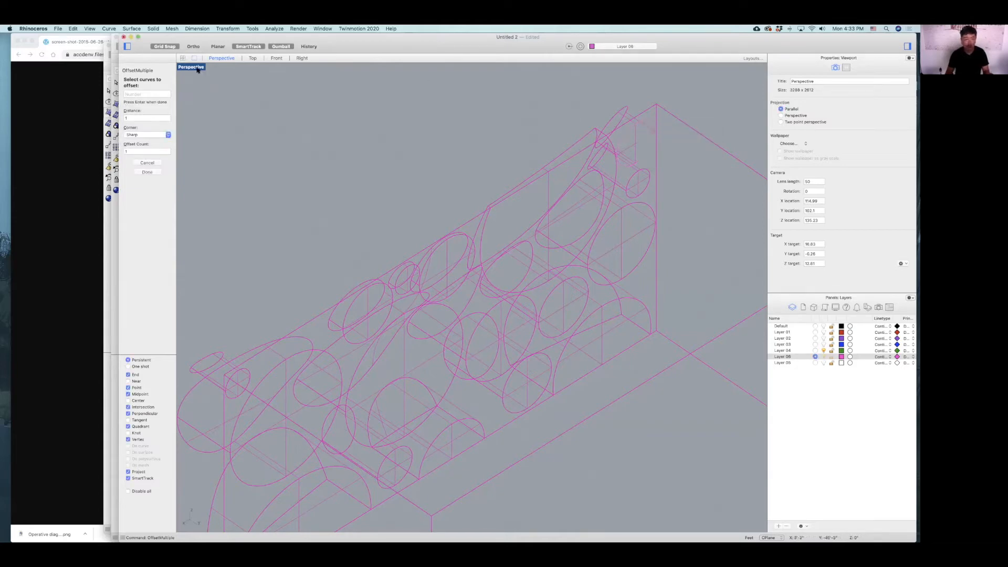
double_click(197, 68)
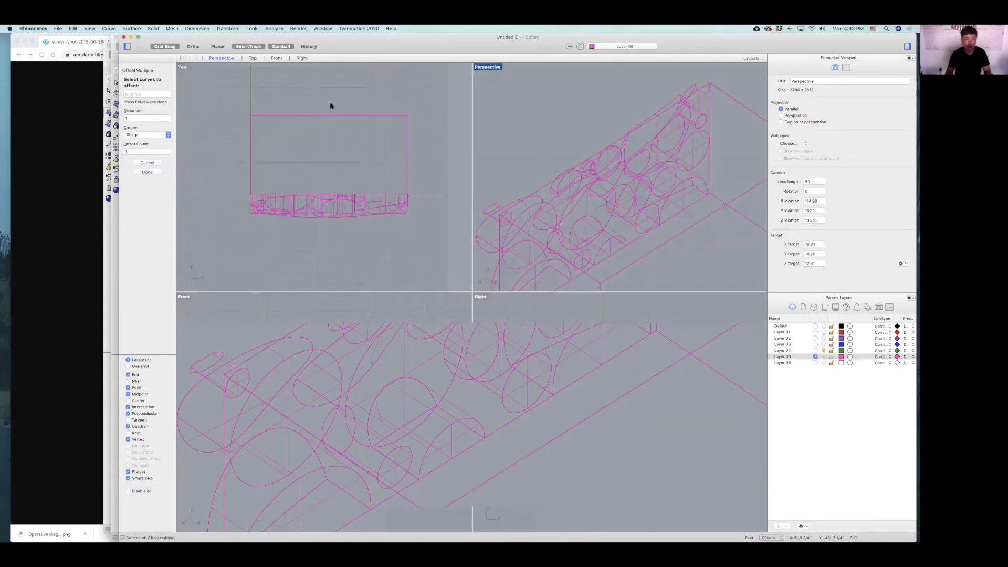
click(419, 196)
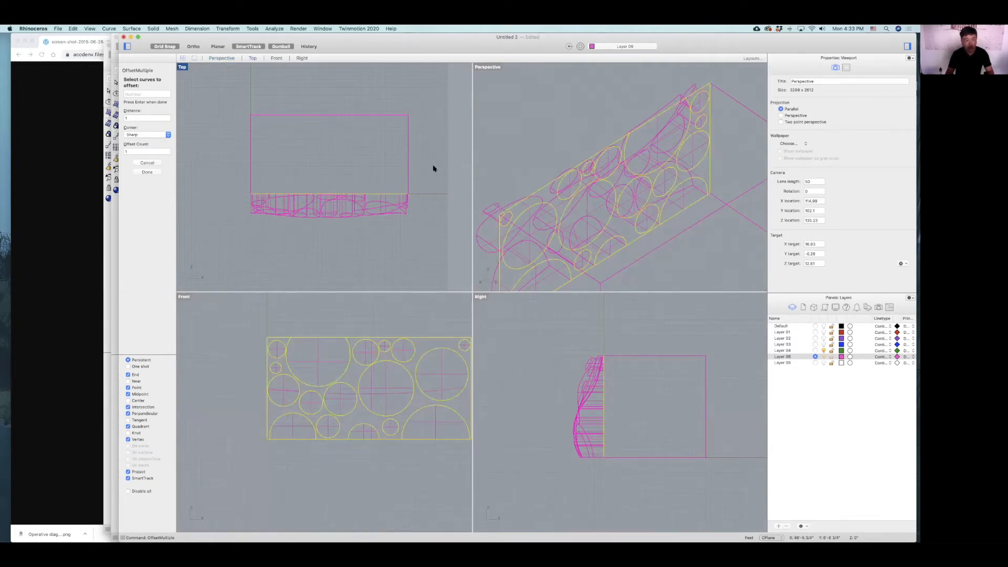
key(Return)
click(697, 100)
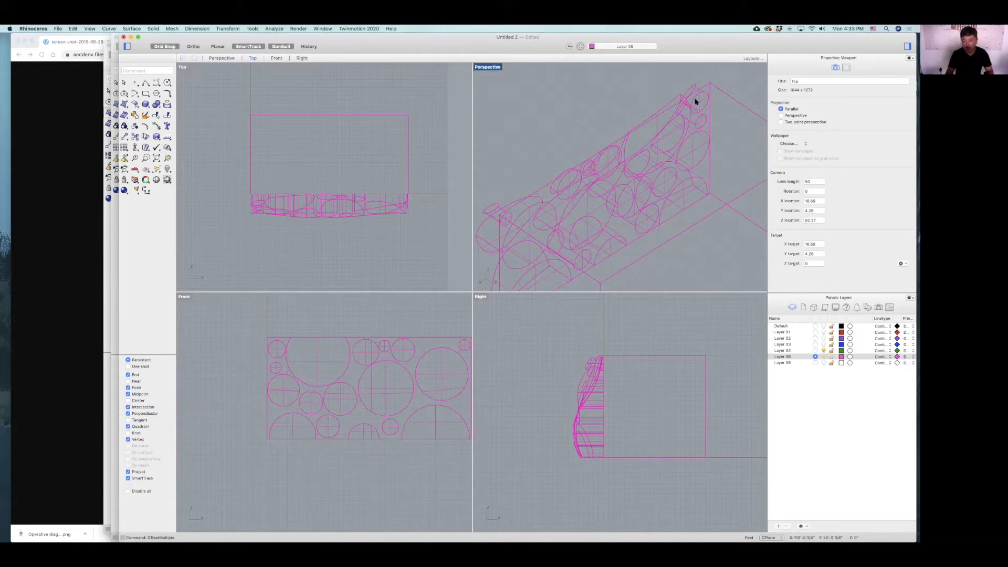
Select all the closed curves along the box's front face in the Top view and group them.
drag(224, 182, 431, 196)
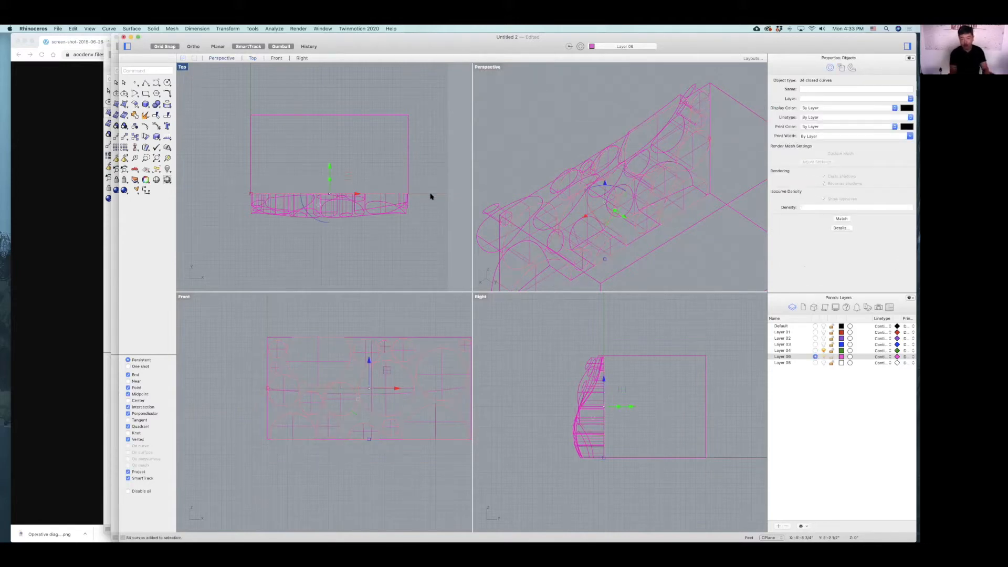
text(Group)
key(Return)
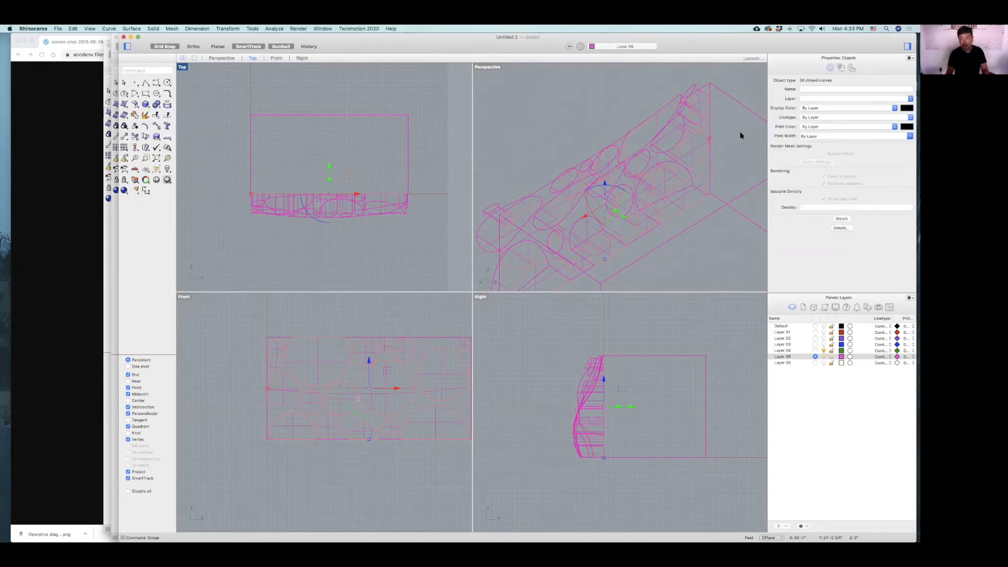
Try OffsetMultiple on the grouped facade curves in a maximized Perspective view, and undo it.
double_click(487, 67)
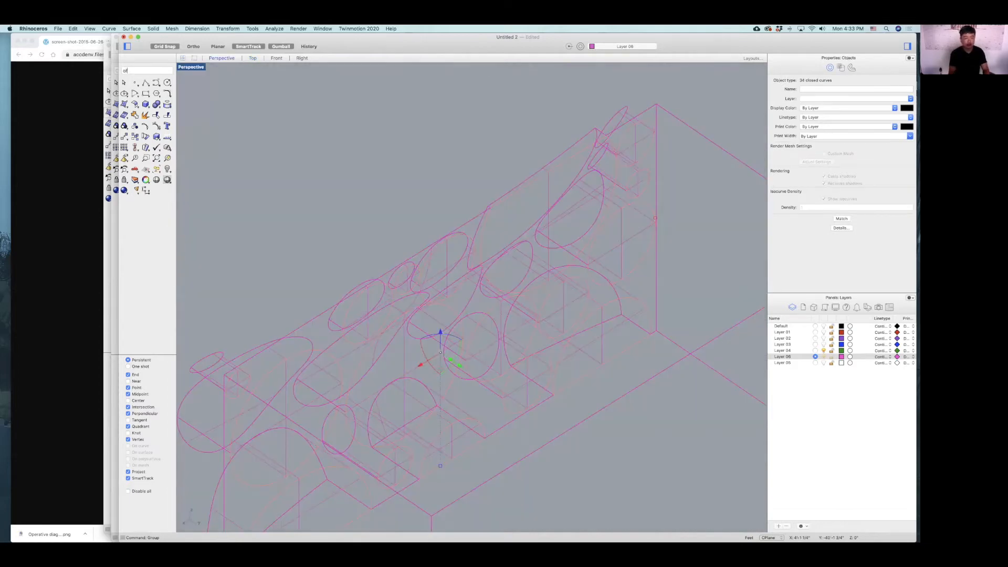
text(tmu)
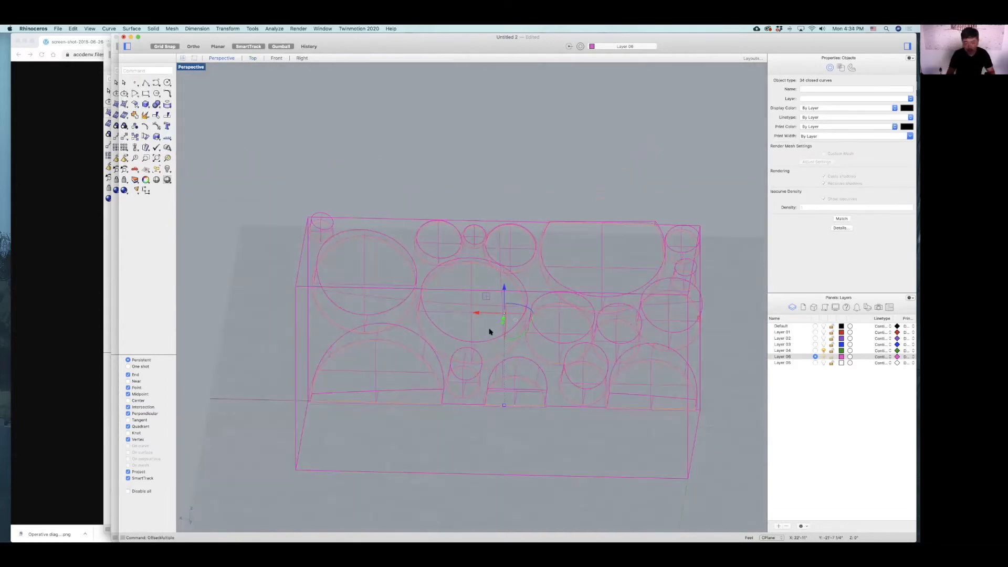
key(super+z)
right_drag(590, 322, 591, 362)
right_drag(639, 390, 650, 364)
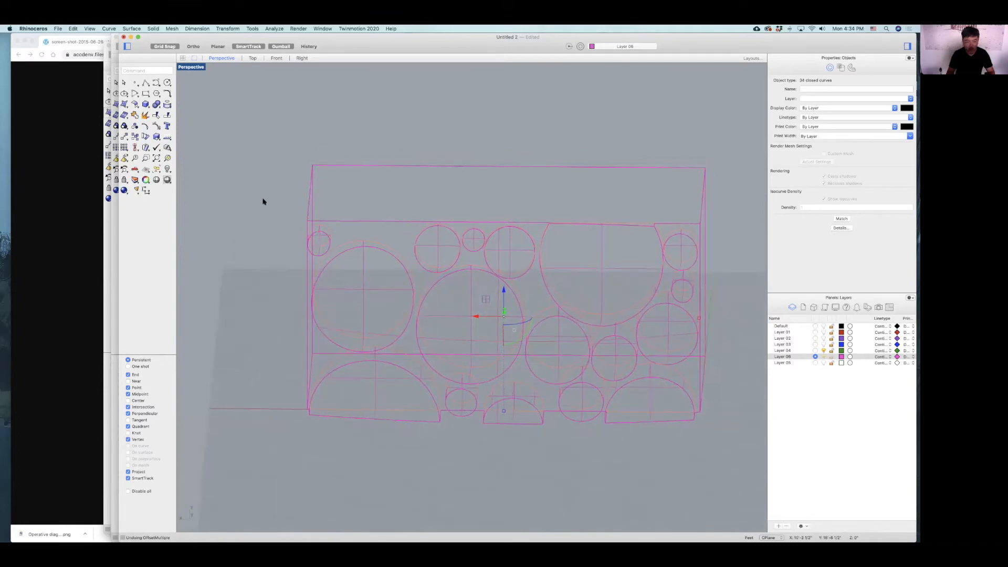
Return to the four-viewport layout and select the inner offset circle curves across the left part of the facade in the Front view.
double_click(189, 68)
right_click(393, 390)
scroll(383, 381, up, 4)
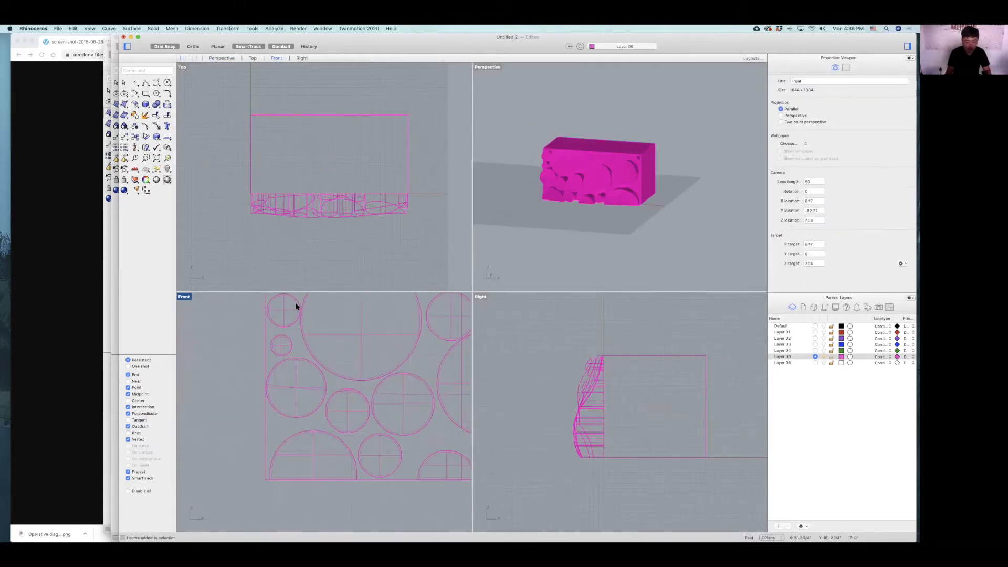
click(298, 312)
shift+click(290, 345)
shift+click(309, 362)
shift+click(324, 435)
shift+click(366, 383)
shift+click(381, 381)
shift+click(384, 419)
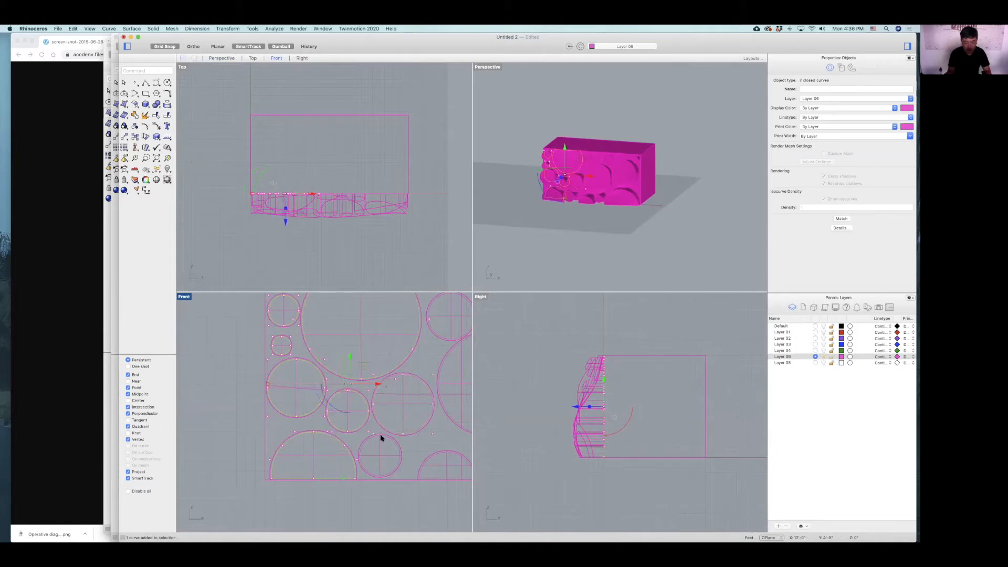
shift+click(433, 459)
shift+click(447, 414)
Add the remaining inner offset circle curves along the right part of the facade to the selection in the Front view.
right_drag(441, 354, 382, 384)
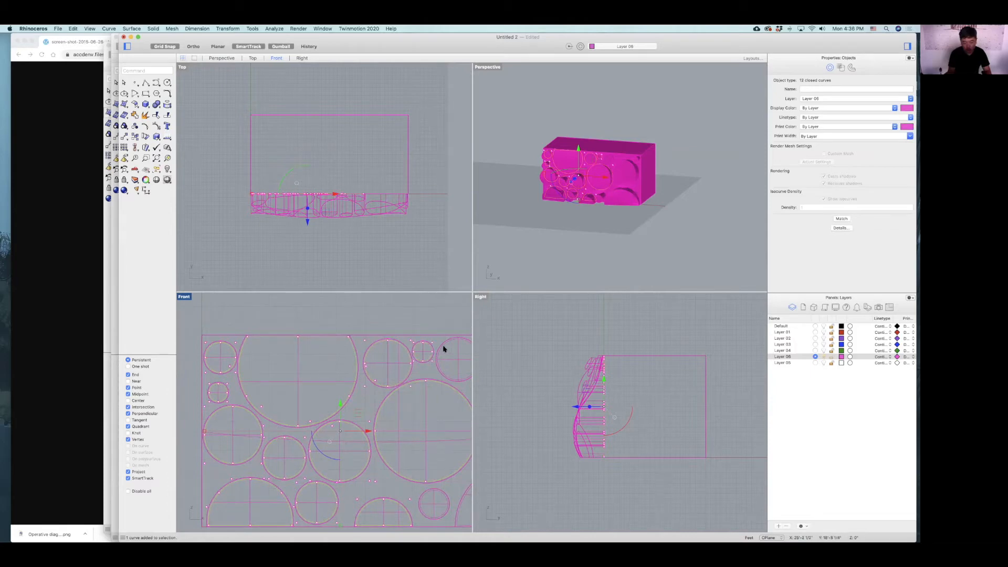
scroll(440, 391, down, 2)
right_drag(440, 391, 353, 385)
shift+click(400, 368)
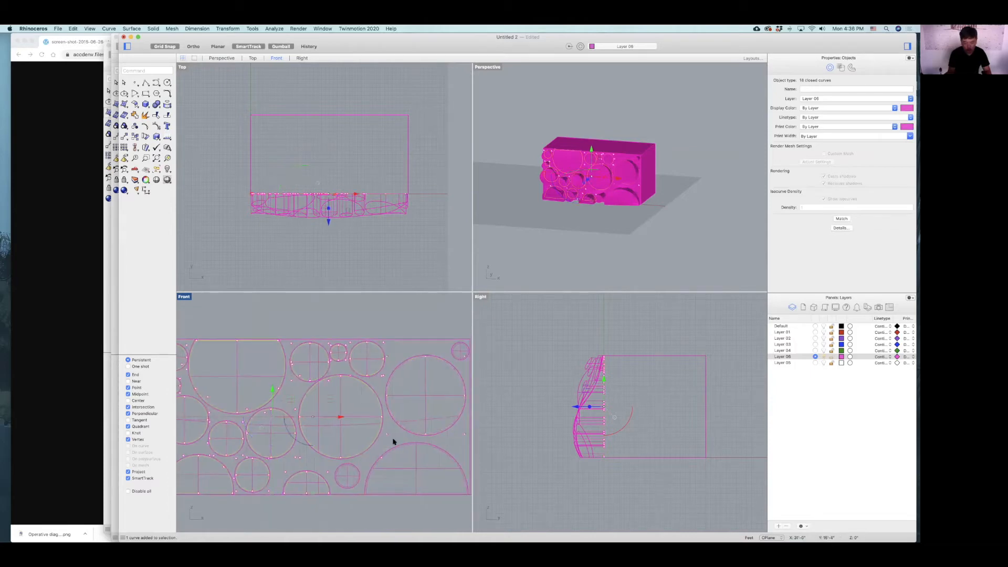
shift+click(374, 462)
click(418, 461)
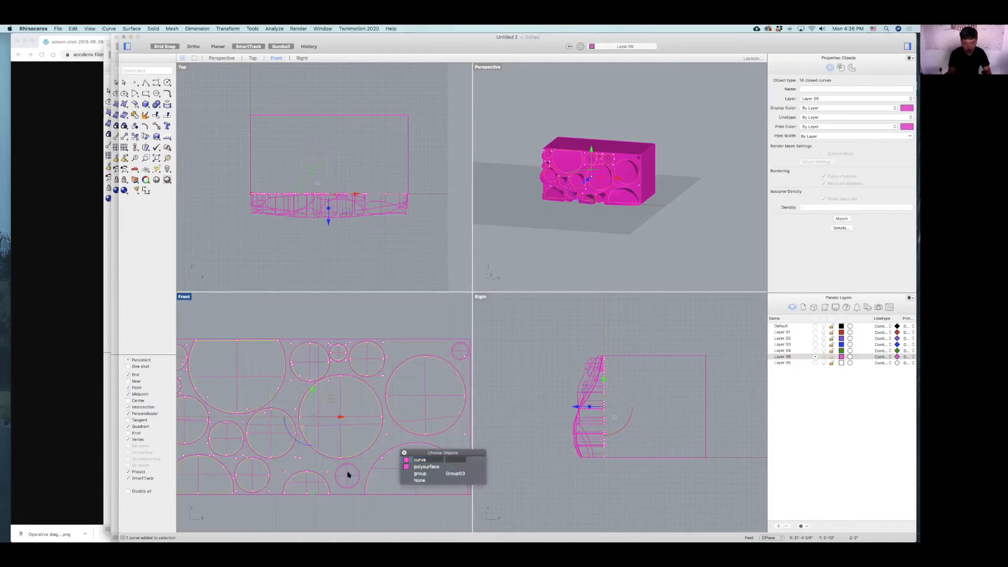
right_drag(406, 432, 294, 443)
scroll(342, 360, up, 4)
Extrude the selected inner curves with ExtrudeCrv as solids, outward from the box face to beyond the curved cylinder fronts.
right_drag(397, 231, 400, 218)
right_drag(636, 176, 591, 200)
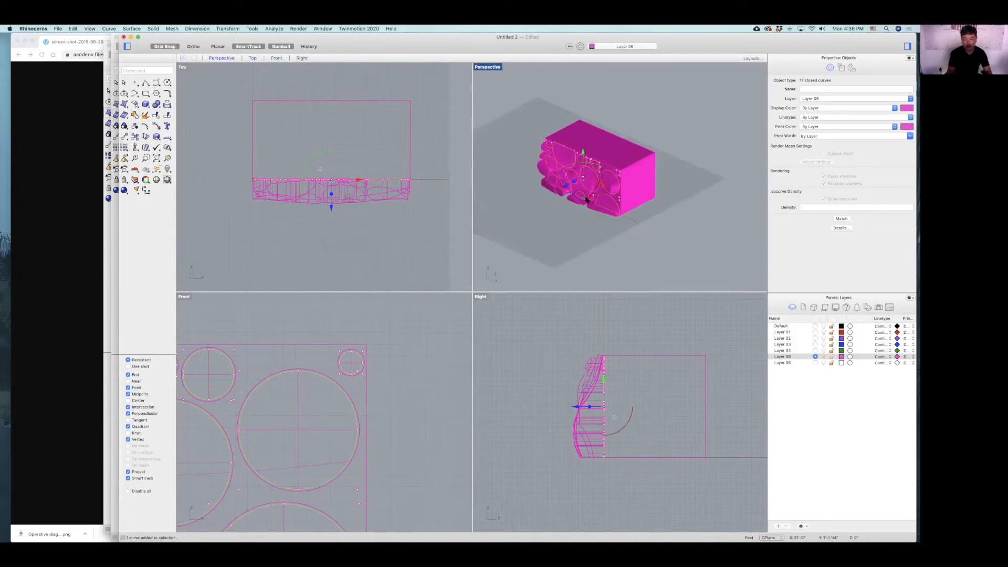
text(ExtrudeCrv)
key(Return)
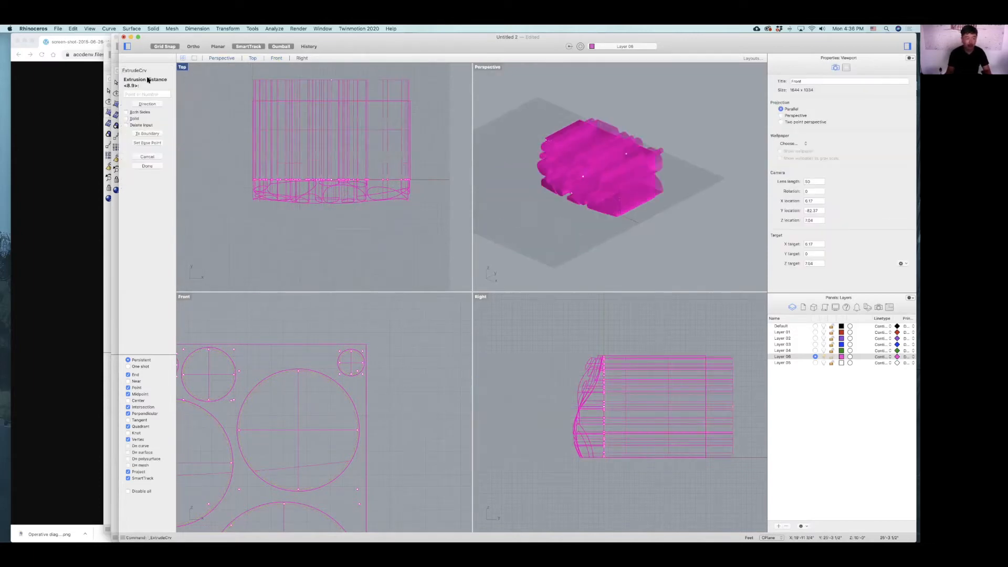
click(125, 119)
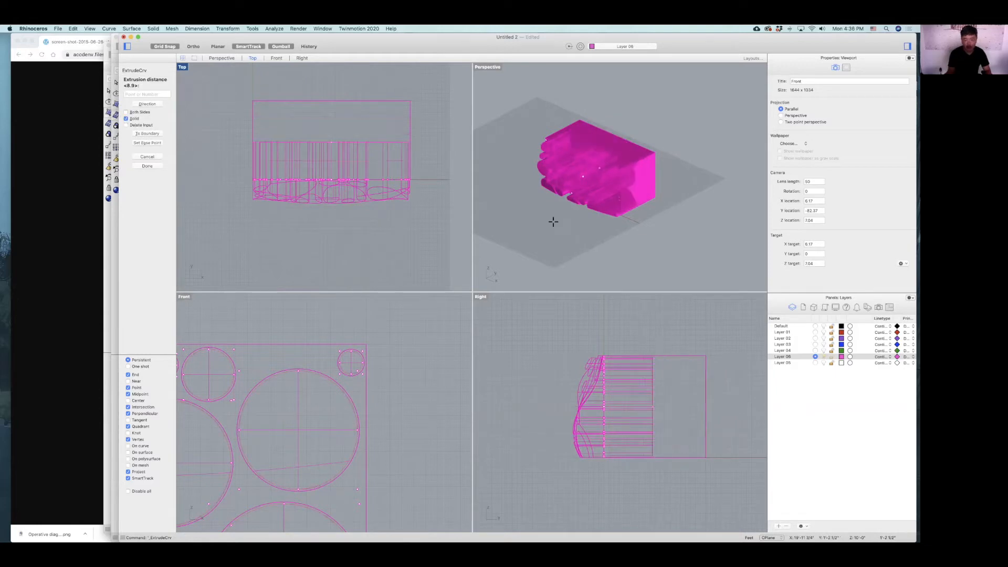
right_drag(552, 252, 555, 246)
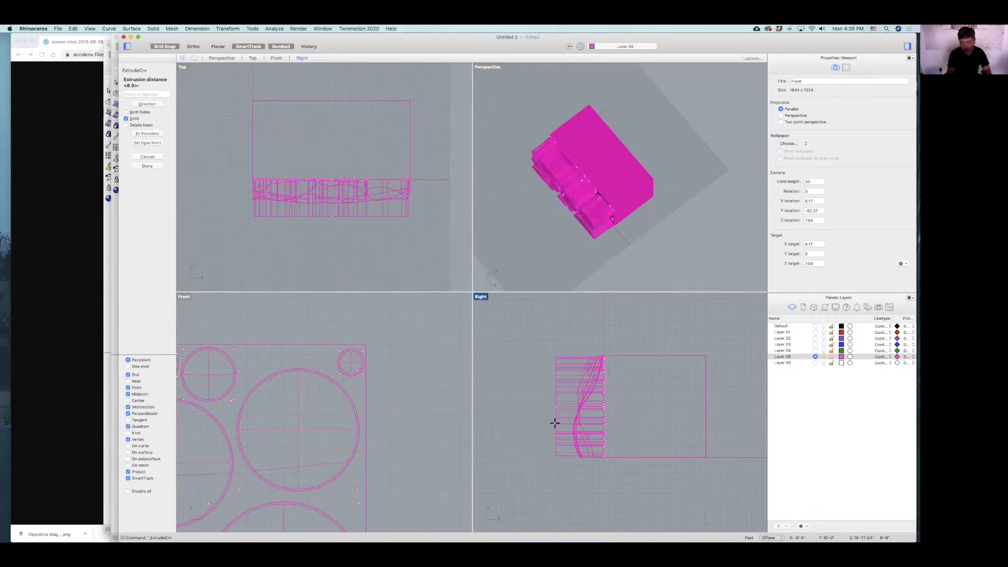
click(554, 422)
click(664, 229)
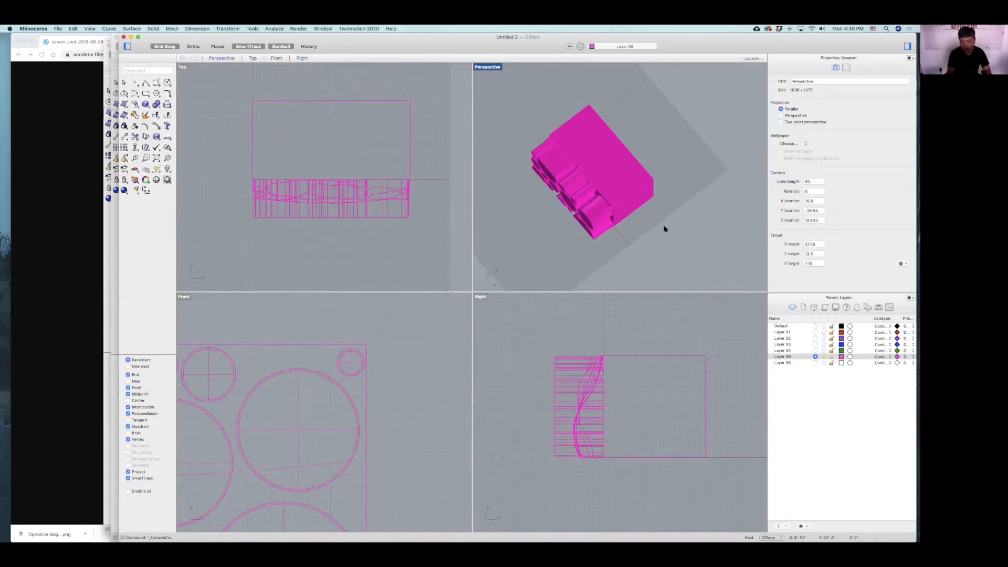
Check the piping volume stage of the operative diagram in Chrome and return to Rhino.
right_drag(618, 231, 680, 212)
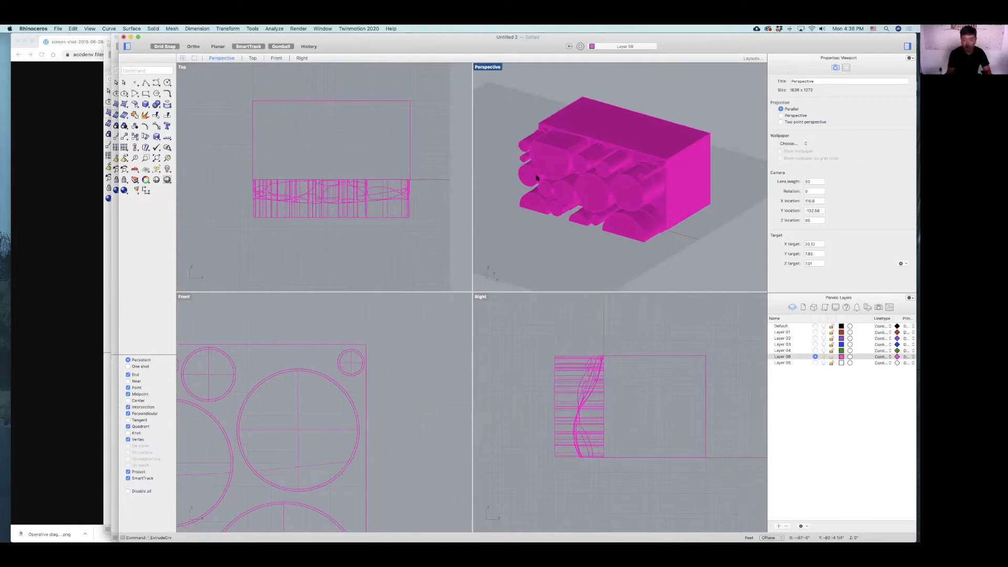
click(61, 239)
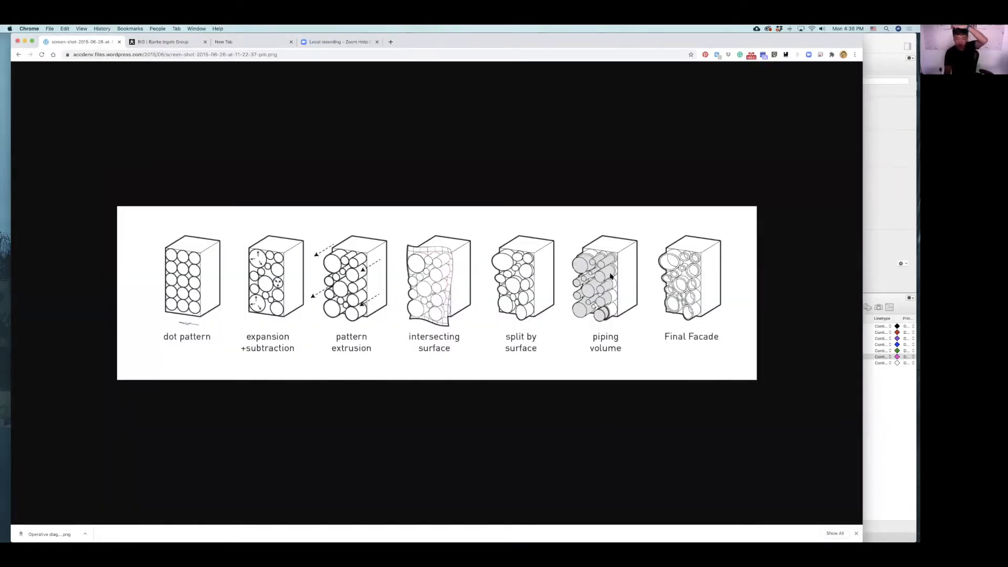
click(903, 173)
right_drag(698, 190, 711, 141)
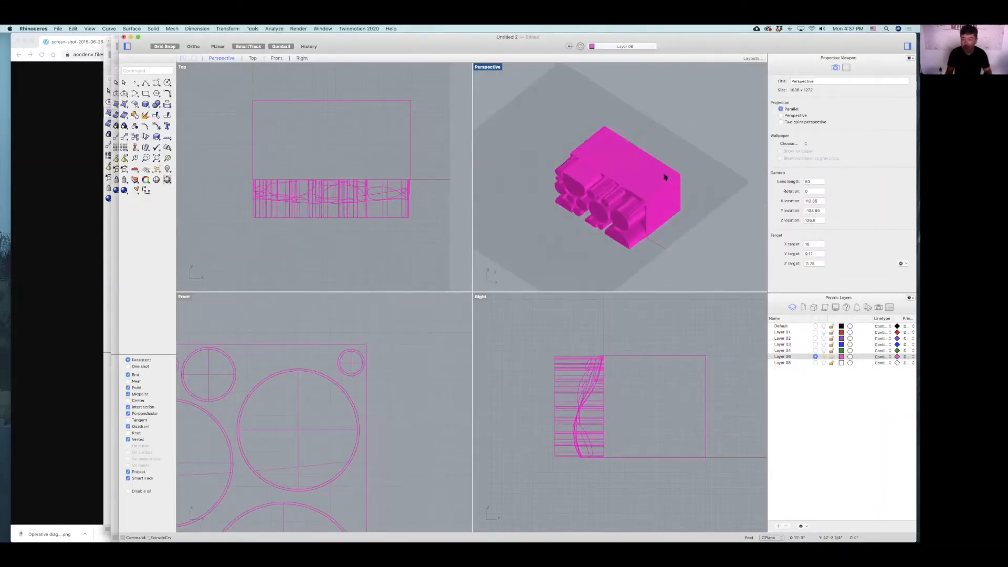
Create Layer 07 below Layer 06 and set its color to turquoise green with the color wheel.
drag(544, 237, 537, 249)
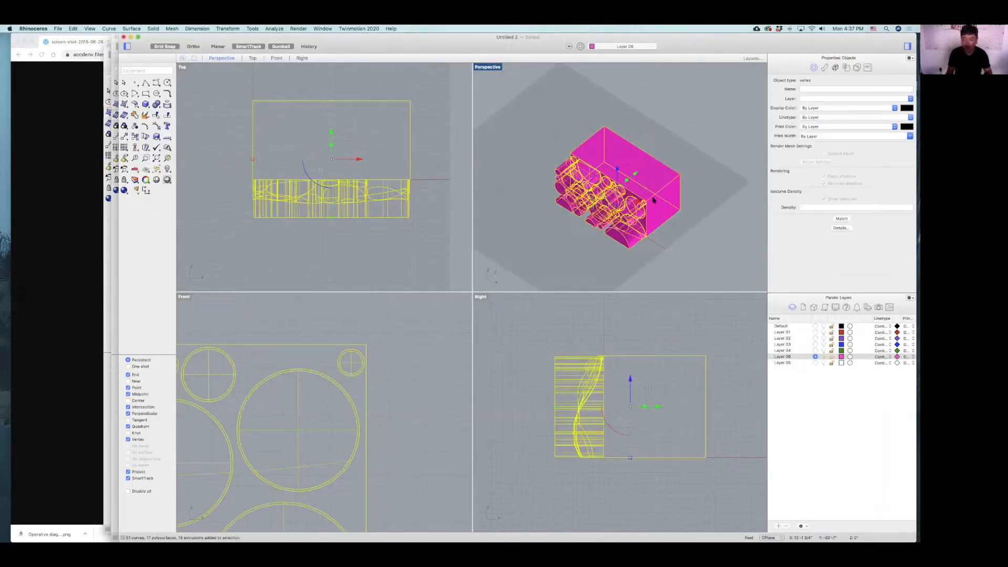
click(702, 139)
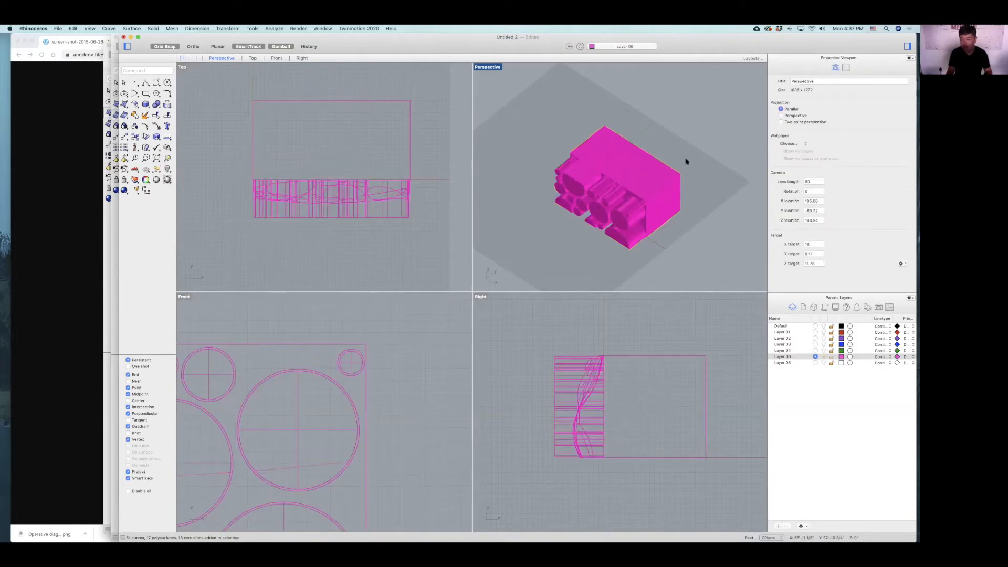
click(795, 357)
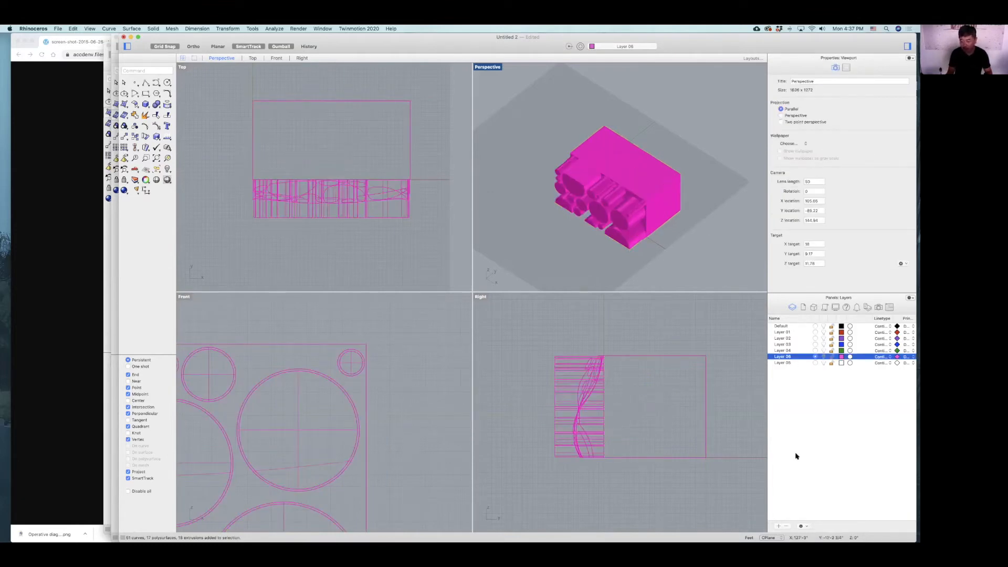
click(779, 526)
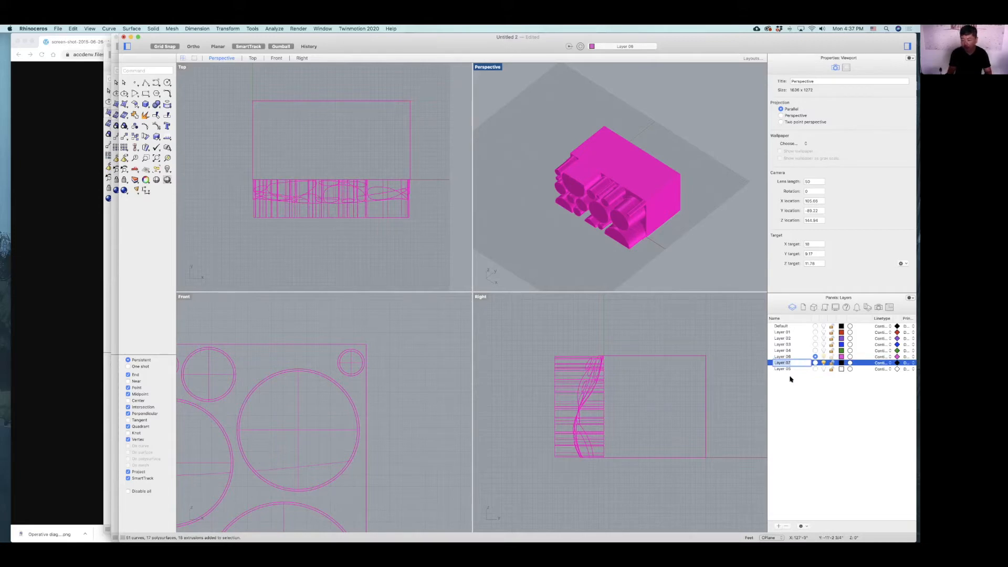
click(842, 363)
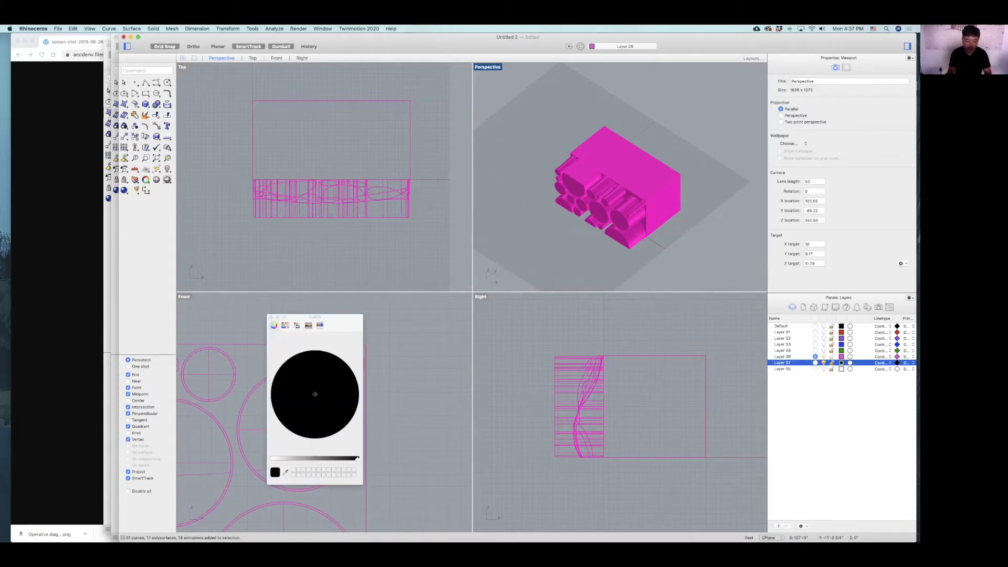
drag(300, 458, 242, 452)
drag(287, 394, 256, 383)
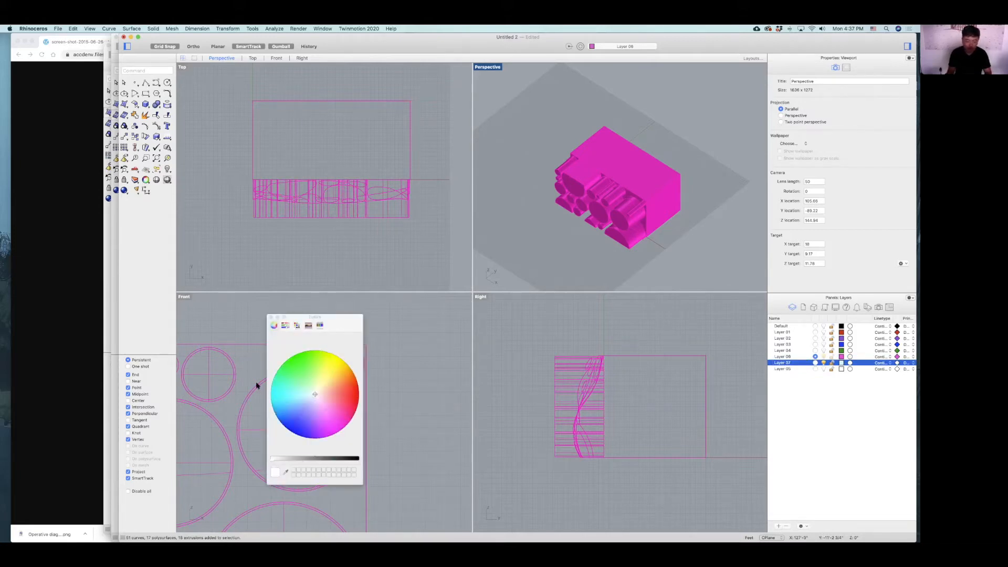
click(270, 317)
Move the box, cylinders, extruded solids and curves to Layer 07, and make Layer 07 the current layer.
drag(511, 100, 721, 255)
right_click(794, 362)
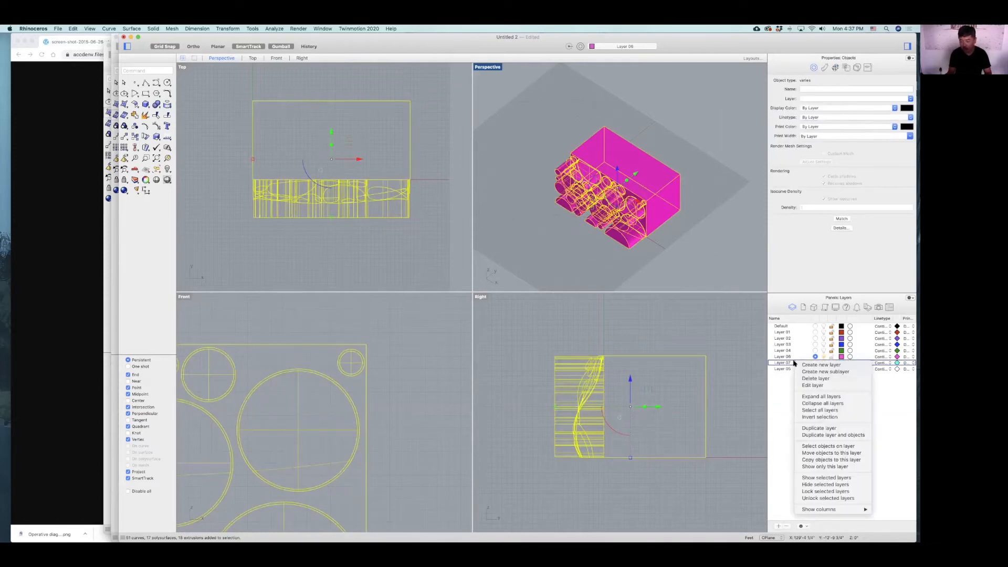
click(806, 453)
click(814, 363)
click(723, 240)
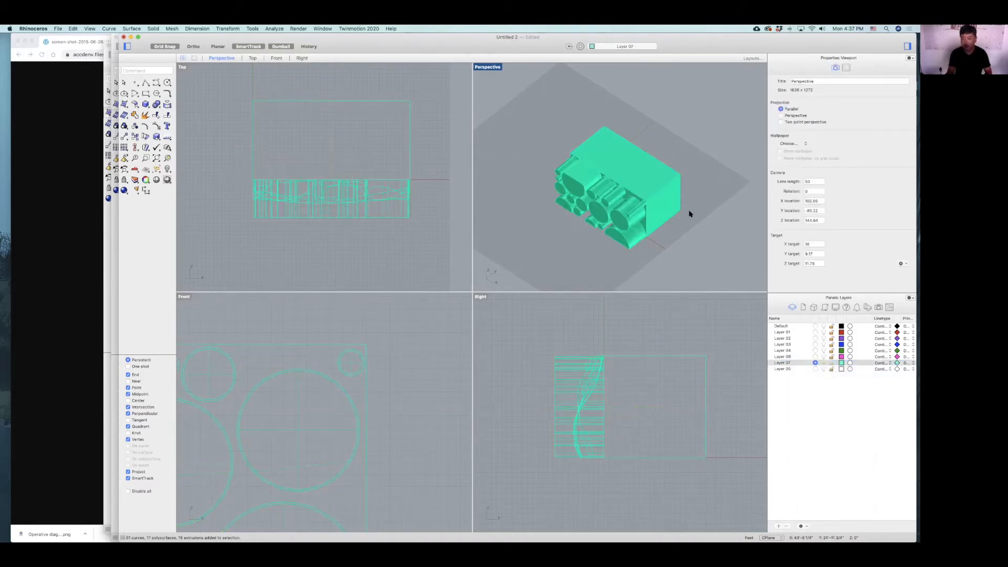
Hollow out the facade cylinders with BooleanDifference, subtracting the extruded inner solids selected in the Top view.
drag(230, 174, 424, 210)
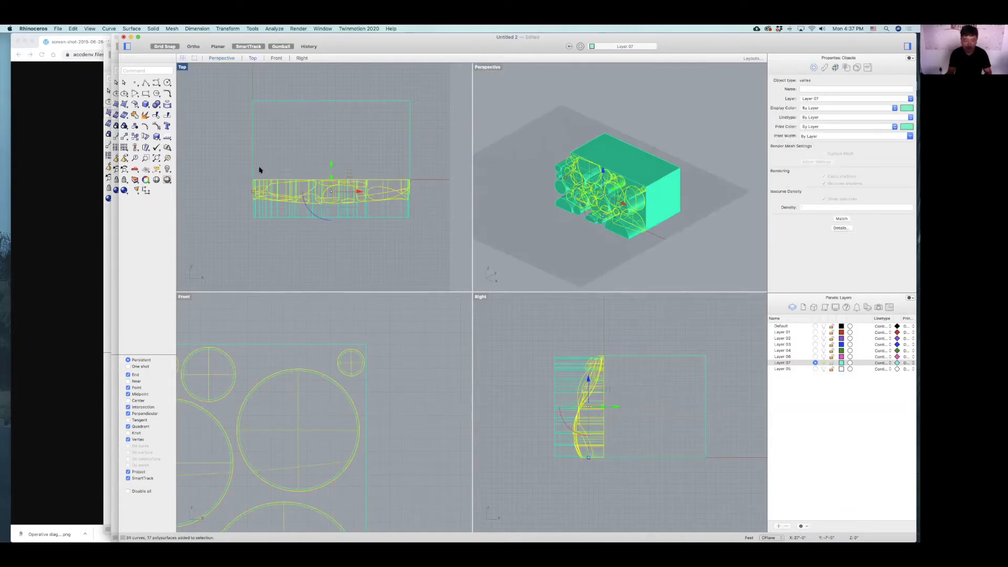
click(226, 171)
drag(226, 171, 430, 212)
text(Be)
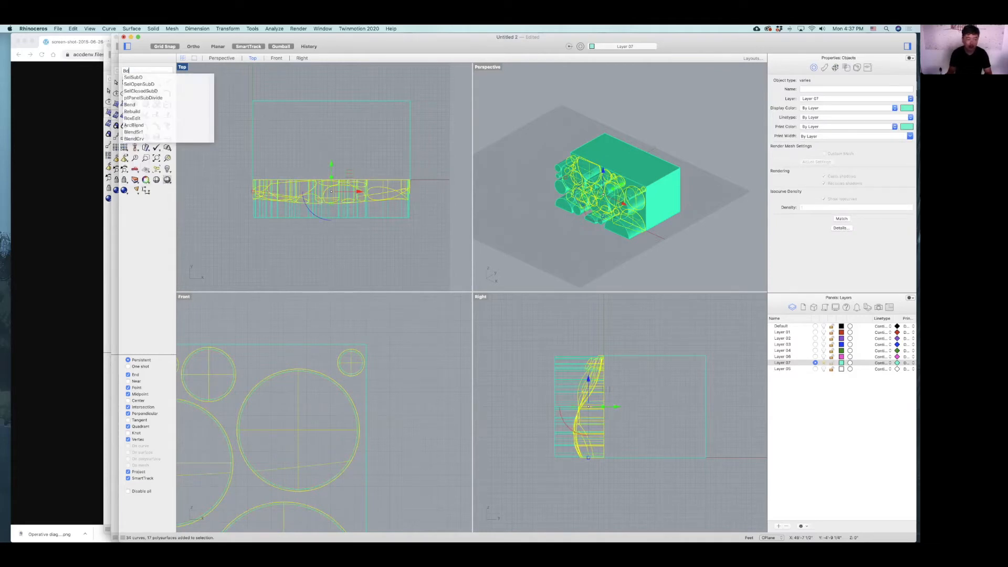
click(187, 97)
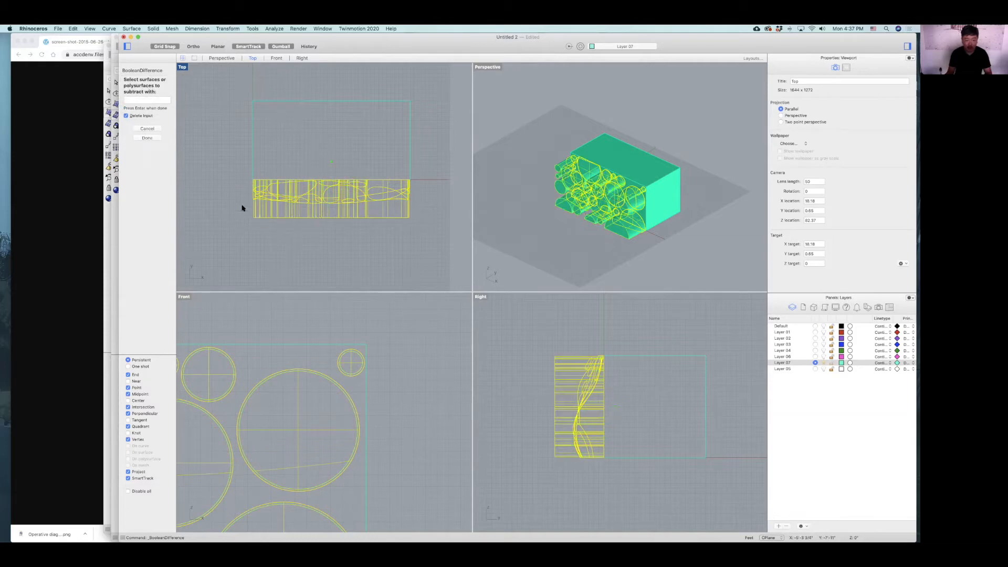
key(Return)
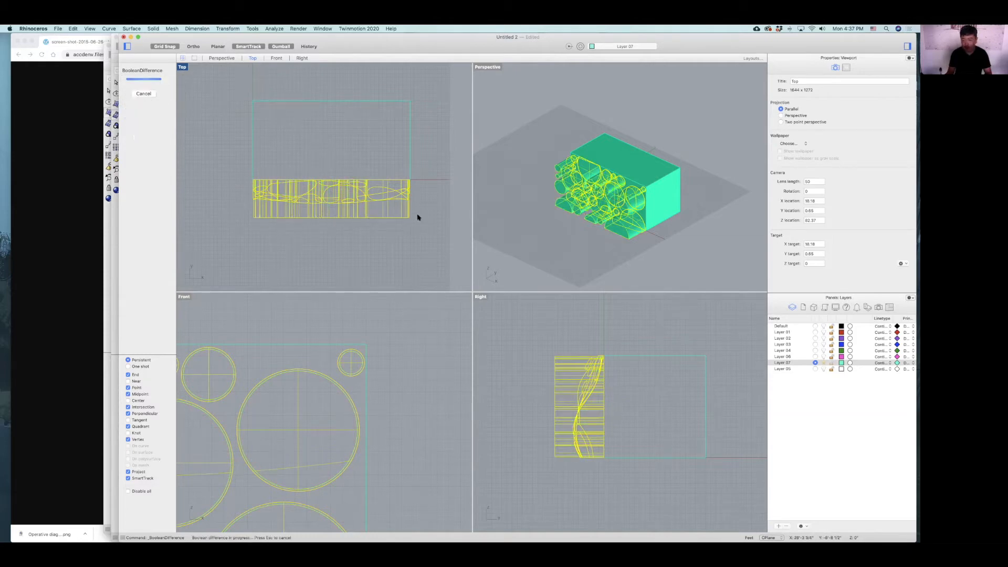
click(515, 85)
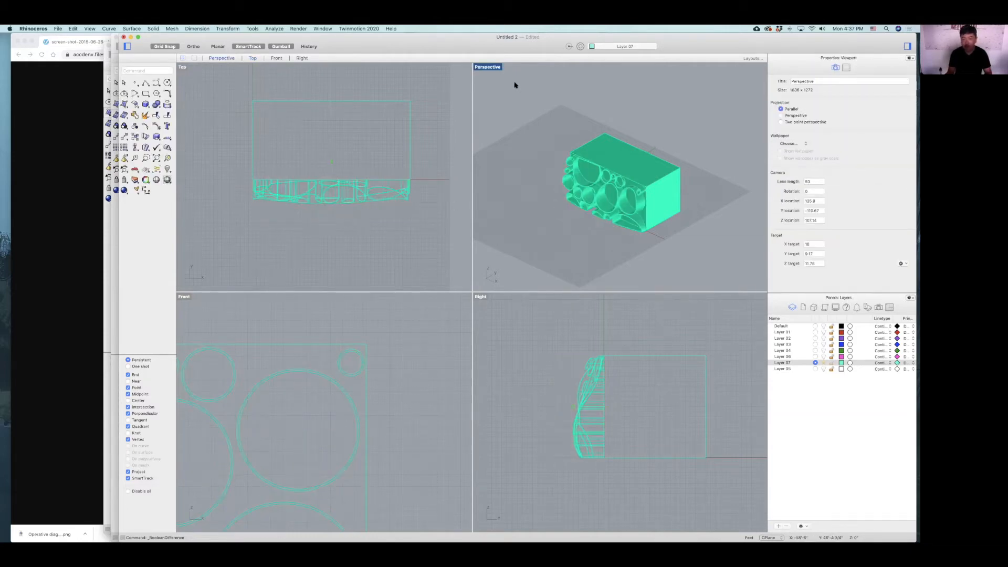
double_click(493, 68)
right_drag(488, 357, 504, 265)
scroll(502, 273, up, 6)
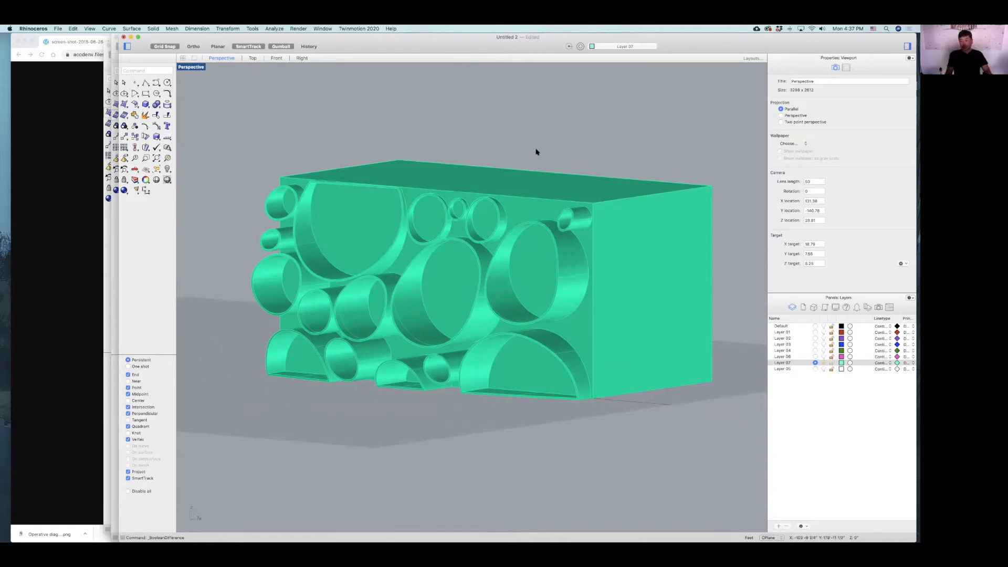
right_drag(532, 157, 505, 269)
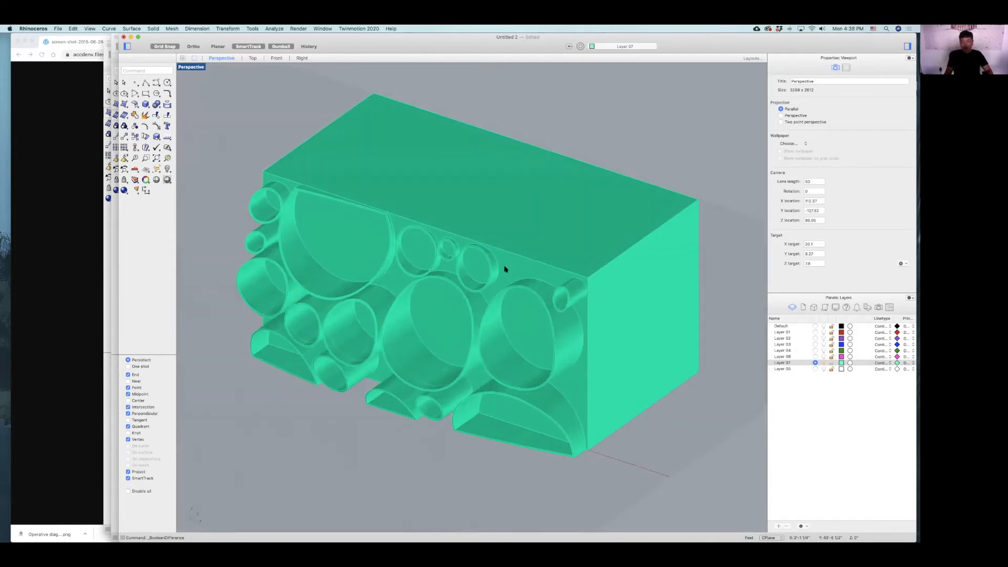
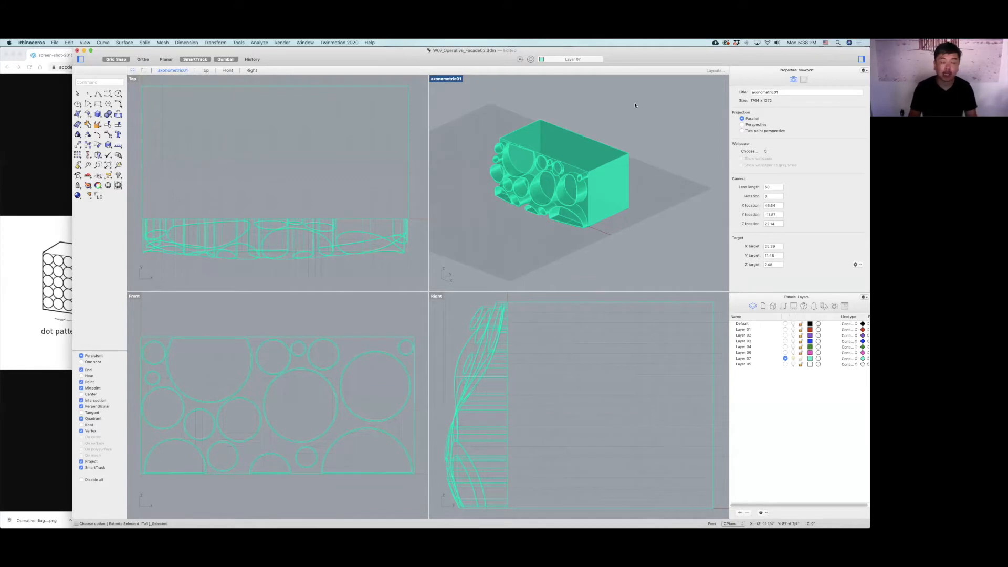
Hide Layer 07 and the Default layer after viewing the Default stage, and make Layer 01 the current layer.
click(785, 324)
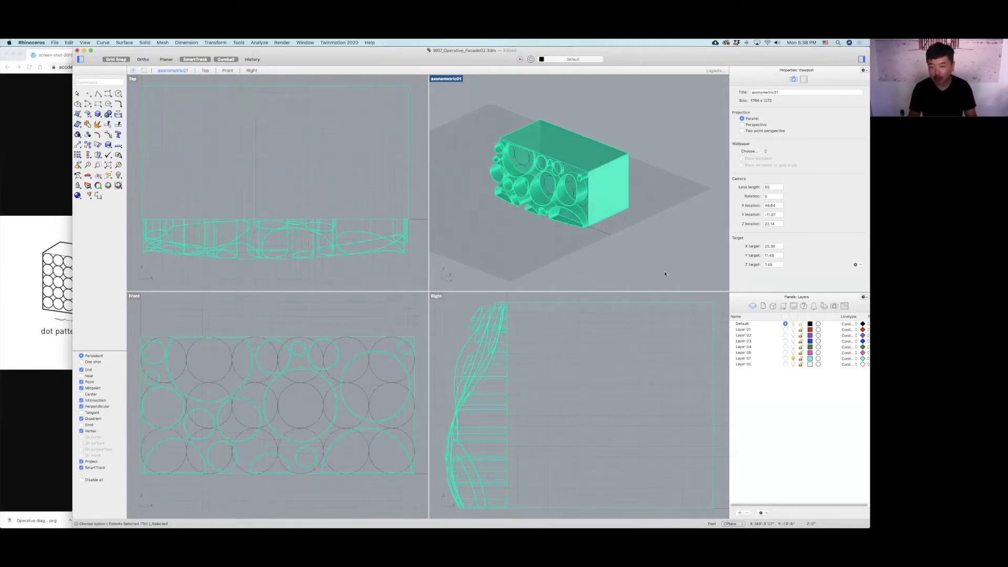
click(793, 358)
right_drag(548, 200, 555, 202)
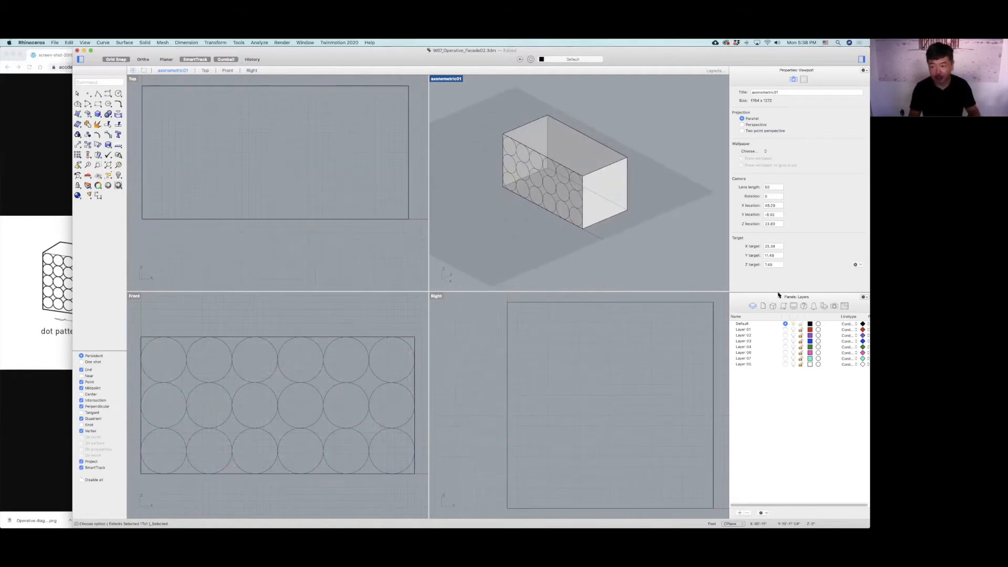
click(785, 330)
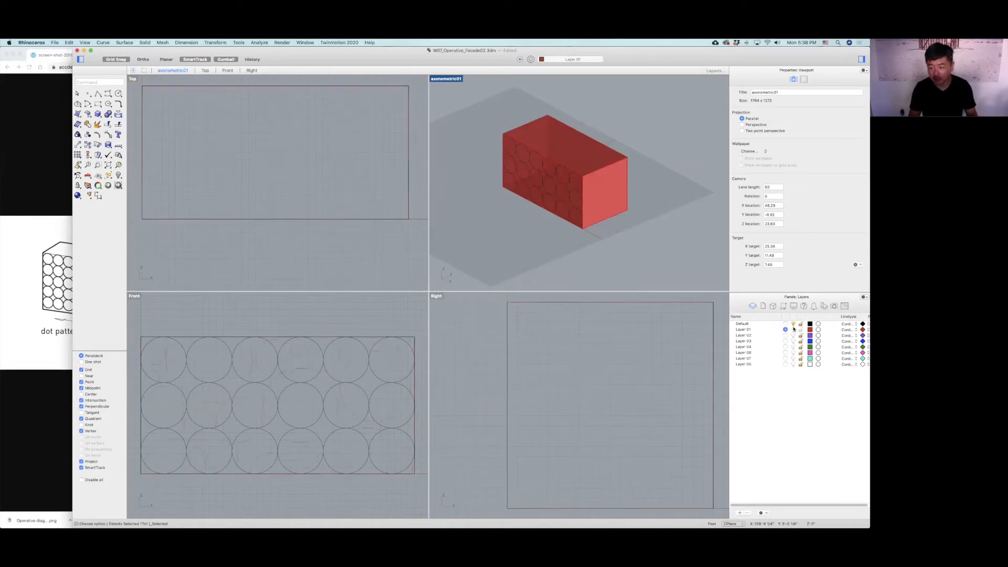
click(794, 324)
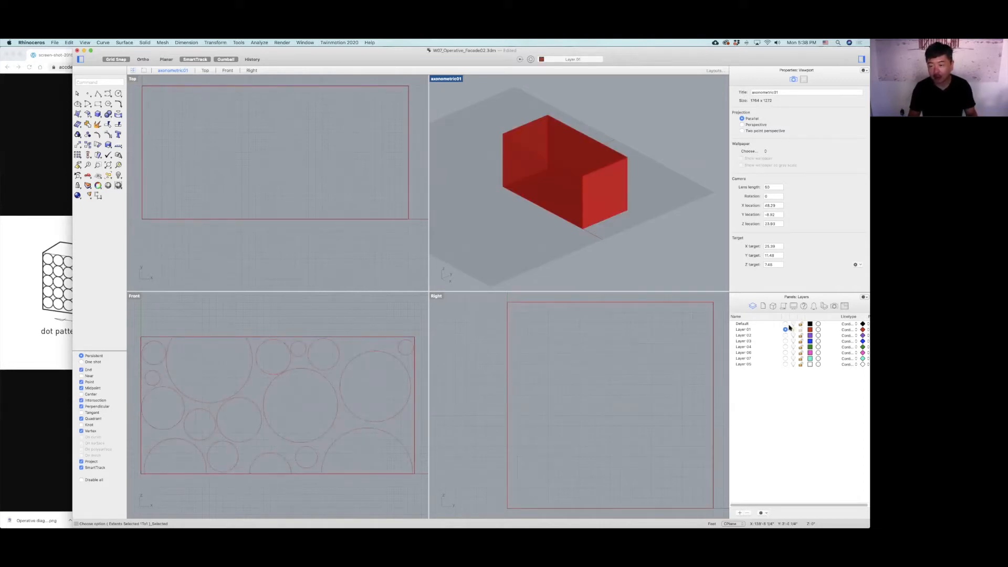
right_drag(581, 237, 583, 239)
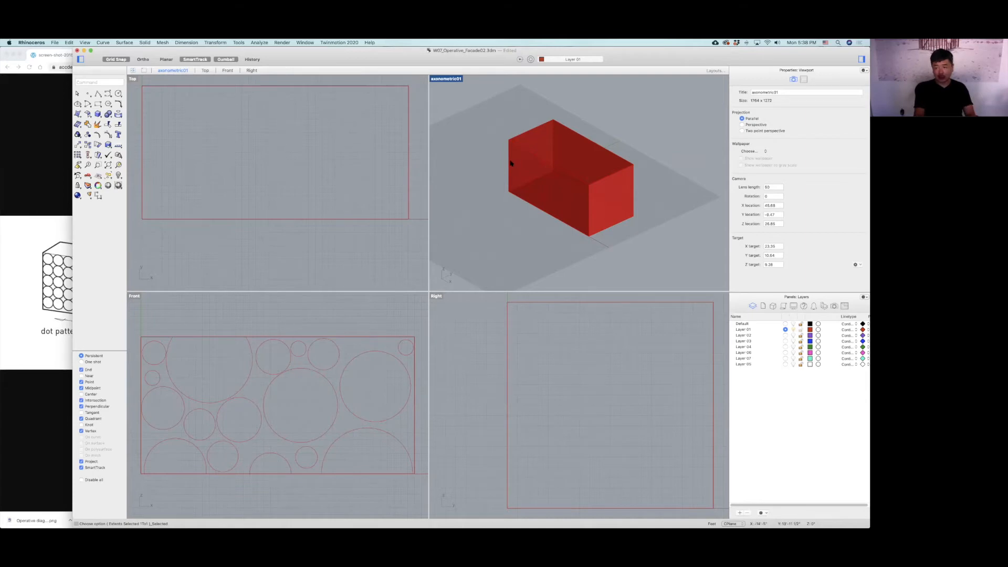
Import the 2dpeople.3dm file from the DL03_2020SM_W08 folder with the Import command.
text(Import)
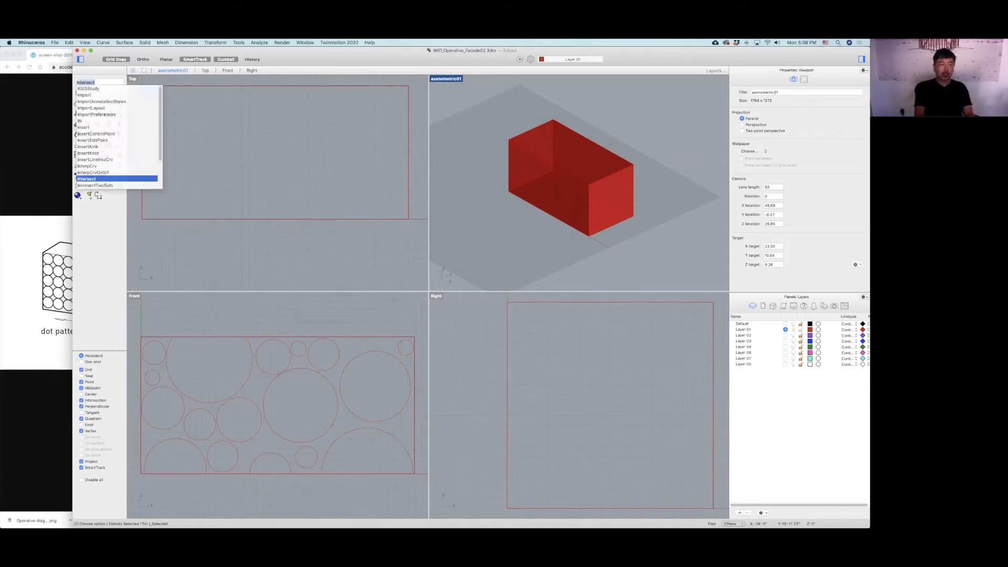
key(Return)
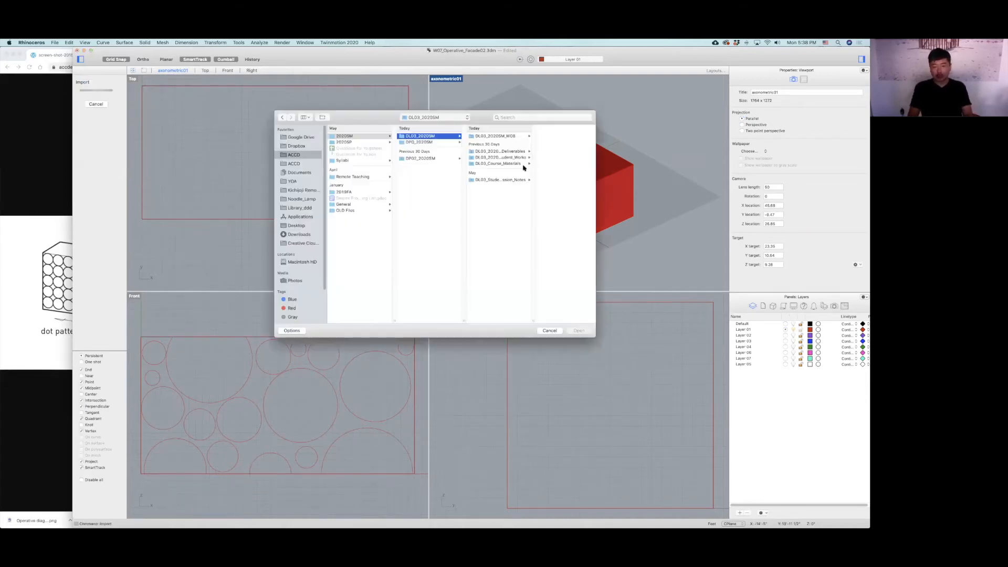
click(507, 136)
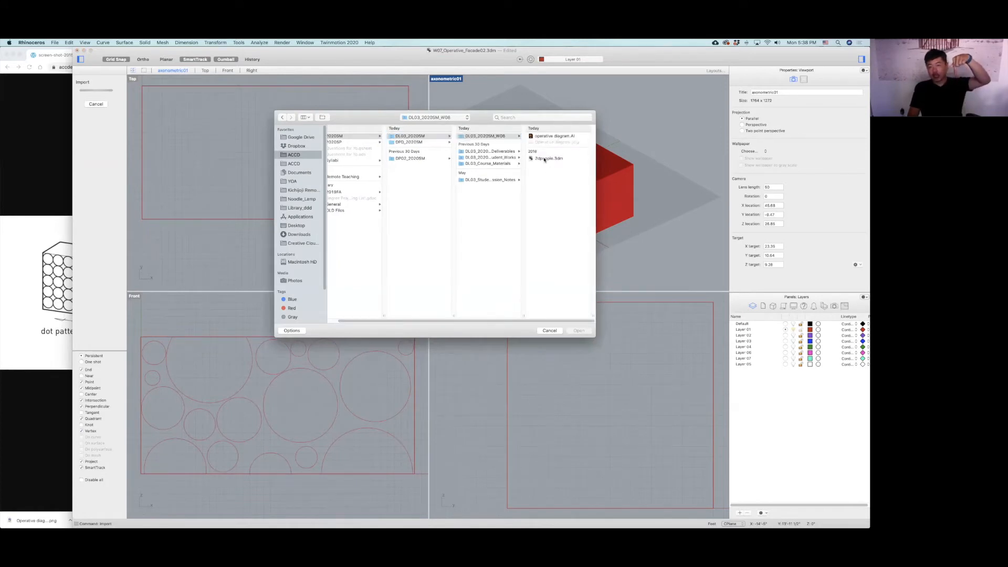
click(546, 158)
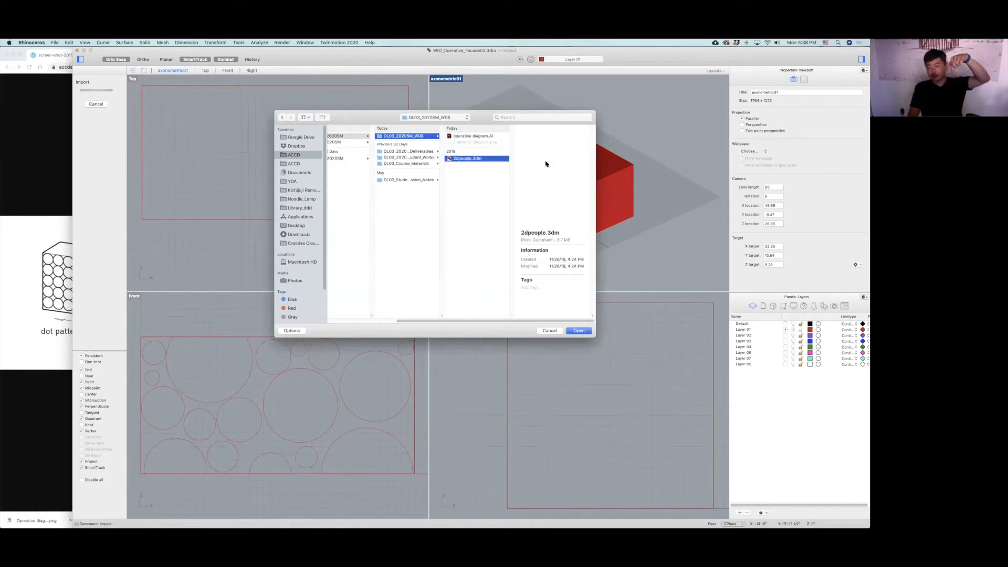
click(579, 330)
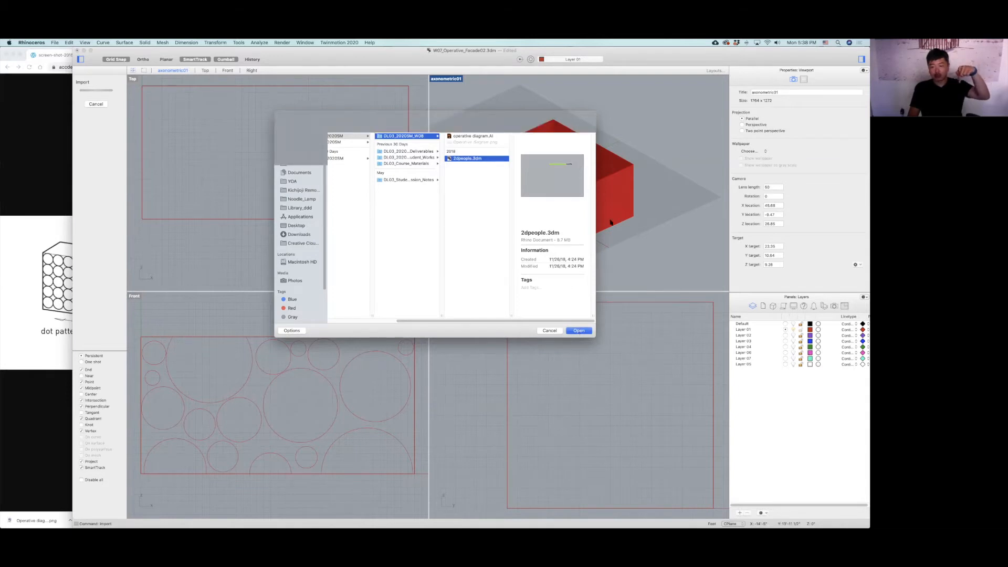
Lower the imported people figures toward the box's base level in the Front view and assign them to the People layer.
scroll(356, 270, down, 5)
scroll(340, 371, down, 5)
drag(329, 322, 292, 357)
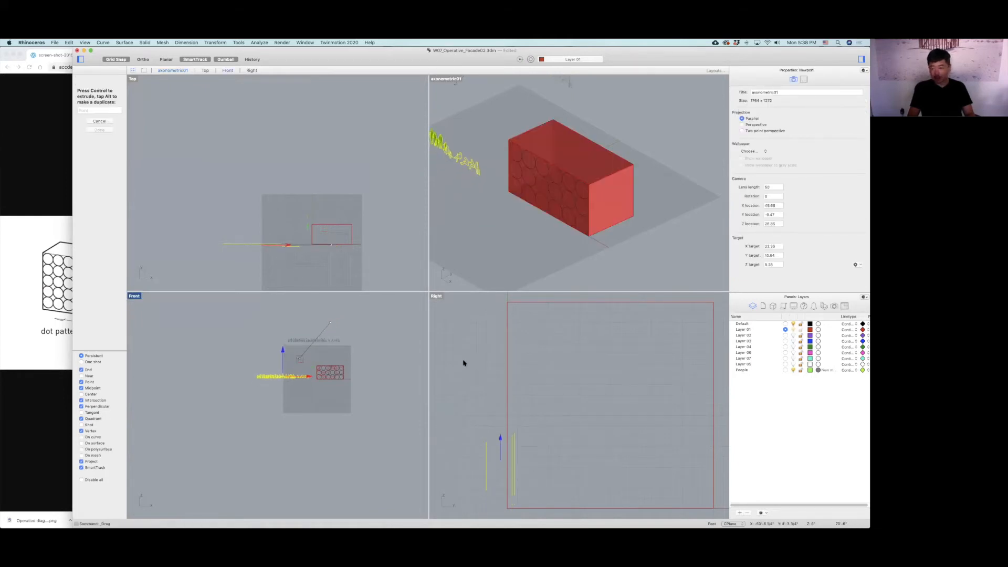
right_click(750, 371)
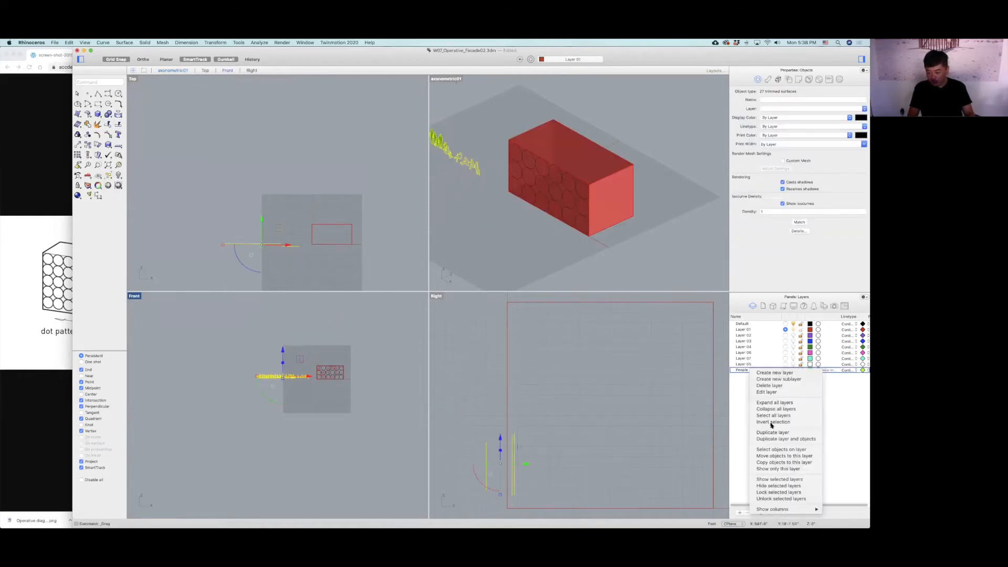
click(775, 458)
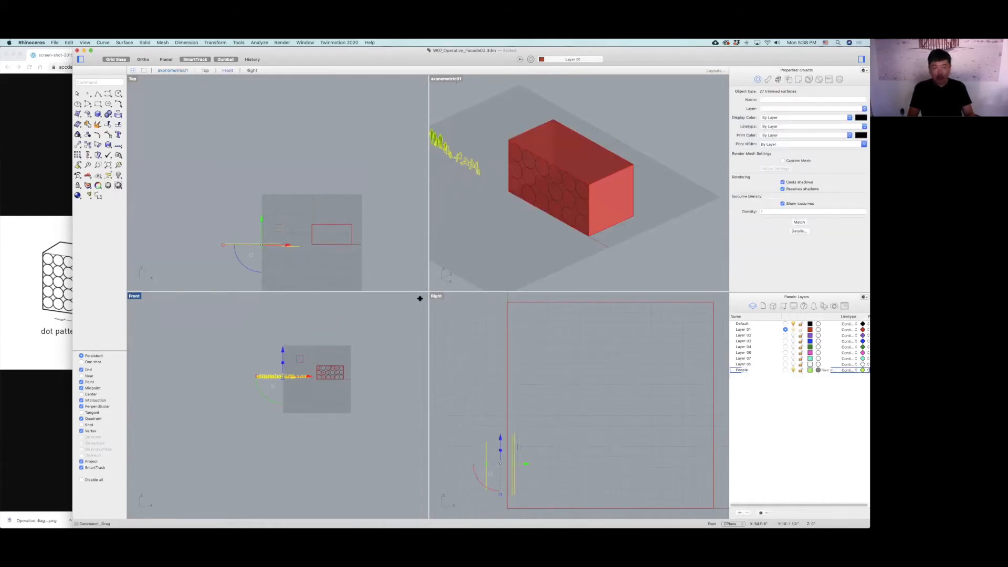
Deselect the people figures and hide the Default layer.
click(267, 357)
scroll(307, 372, up, 5)
click(307, 369)
key(Escape)
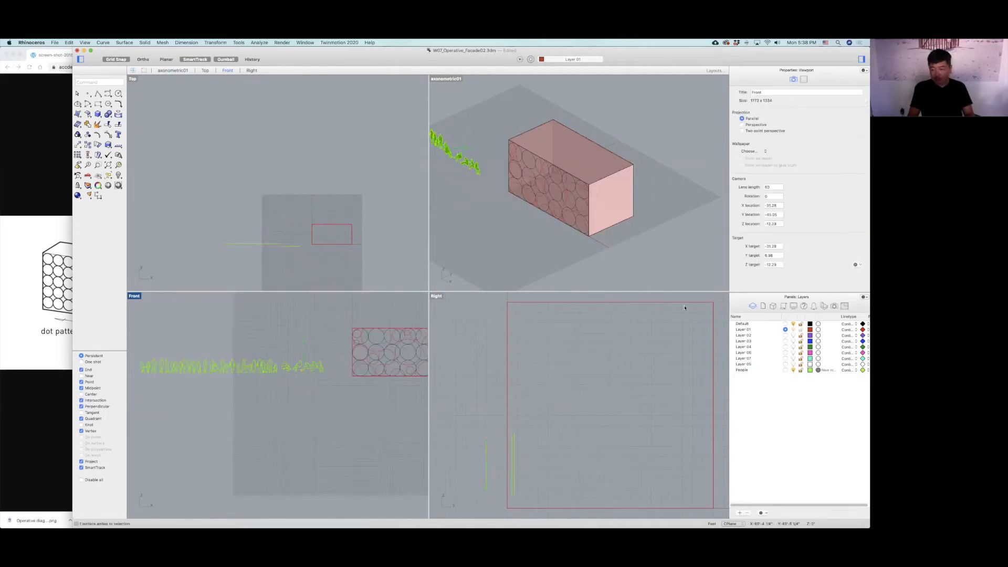
key(super+z)
Select three people silhouettes in the Front view and move them in front of the box's facade in the Top view.
scroll(209, 367, up, 5)
click(192, 366)
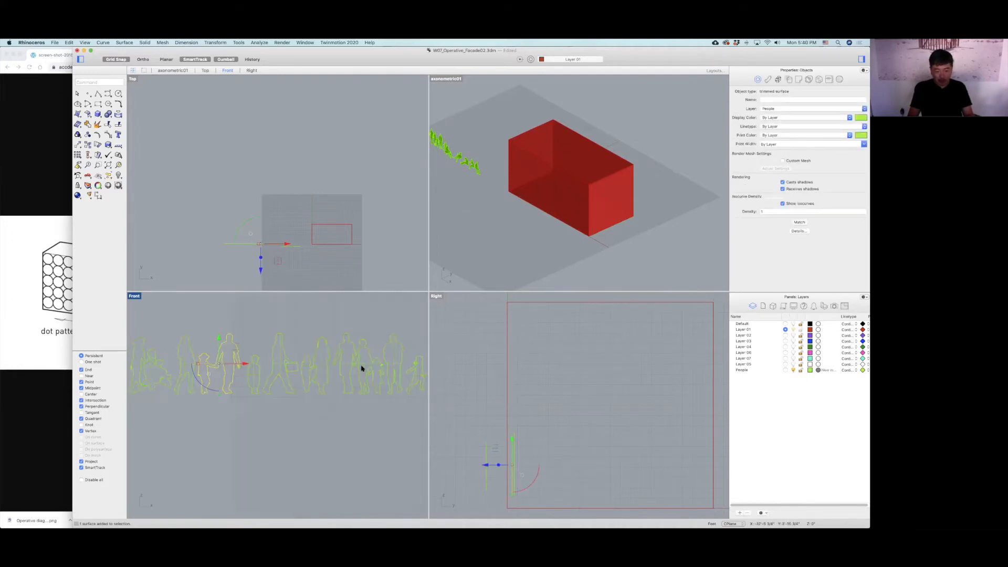
shift+click(361, 367)
scroll(327, 374, down, 2)
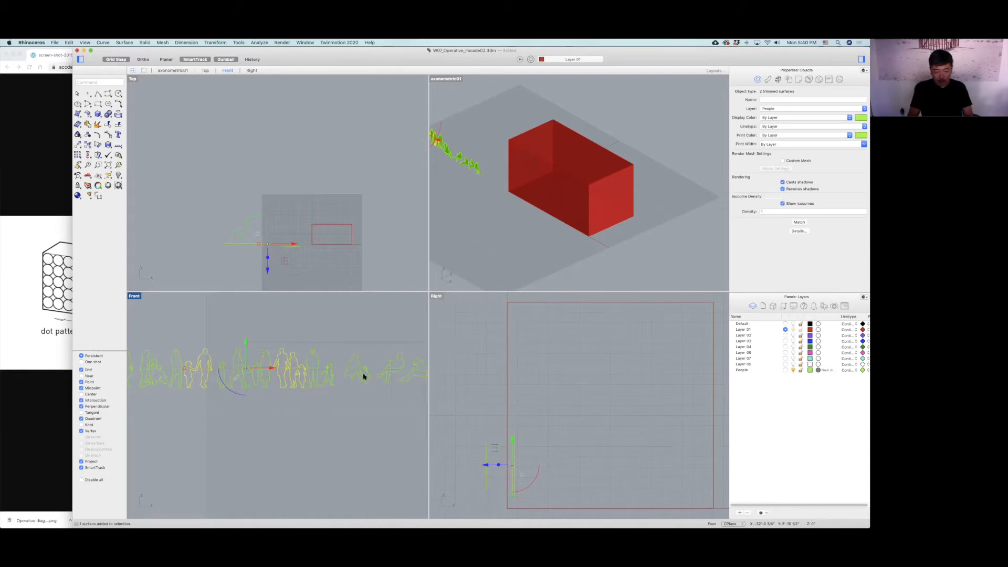
scroll(234, 385, down, 3)
right_drag(234, 385, 383, 376)
scroll(252, 370, up, 4)
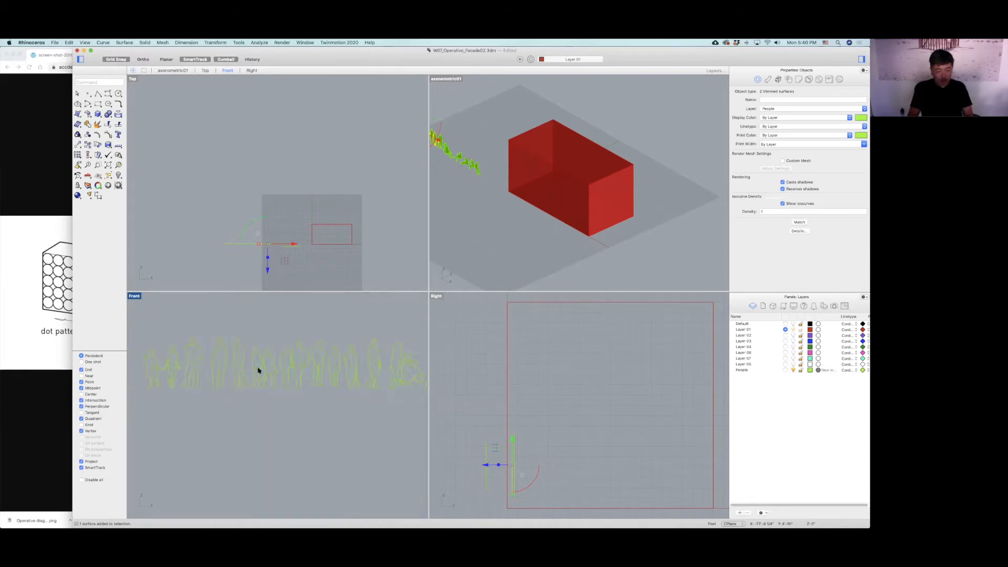
shift+click(172, 370)
scroll(274, 247, down, 1)
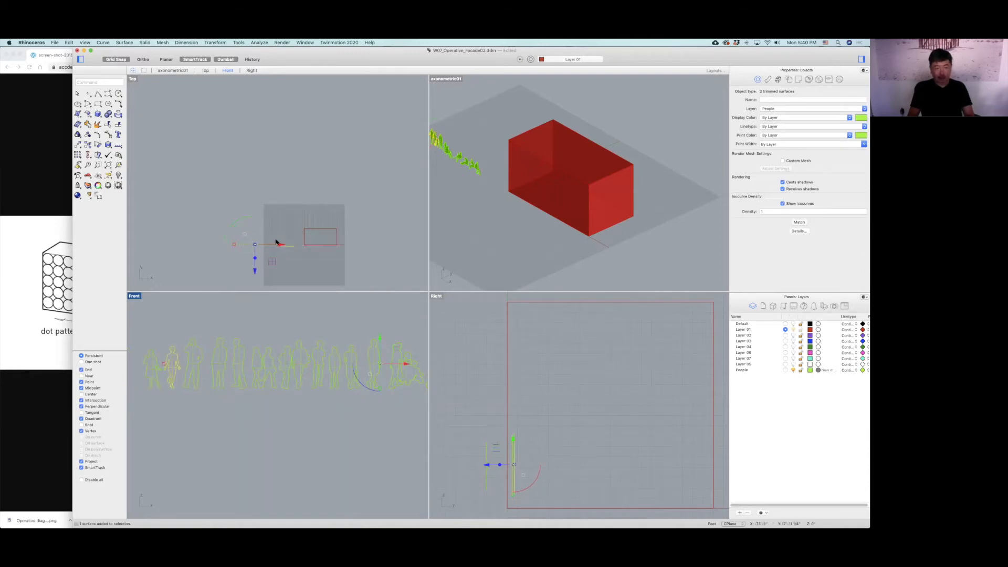
drag(273, 267, 344, 270)
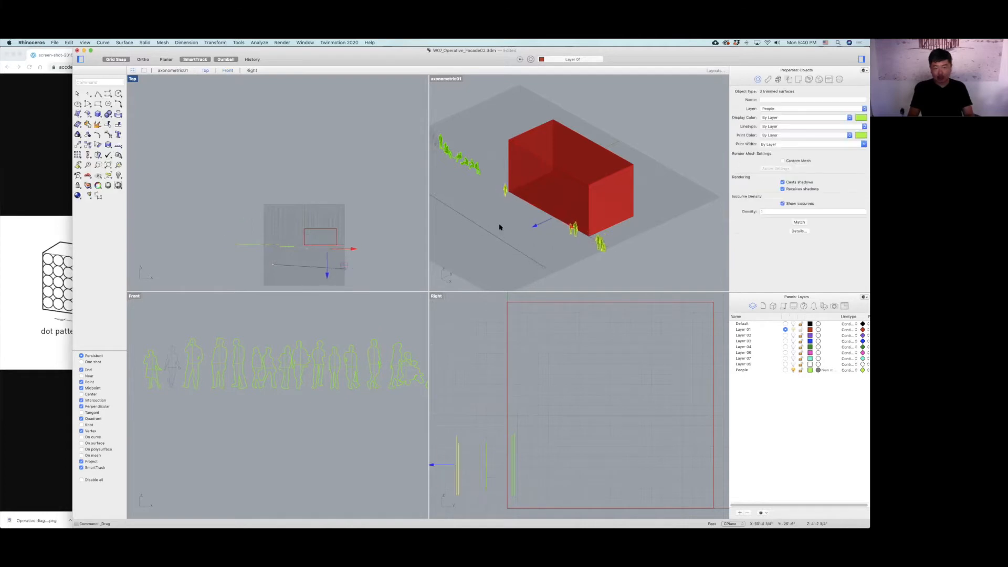
Spread the single figure, the family group and the adult-and-child pair along the ground in front of the facade in the axonometric view.
click(515, 207)
scroll(514, 207, up, 3)
click(505, 210)
drag(511, 236, 503, 231)
shift+right_drag(553, 188, 543, 130)
click(640, 217)
drag(586, 241, 629, 237)
drag(709, 245, 563, 220)
click(695, 231)
drag(695, 232, 479, 169)
click(485, 173)
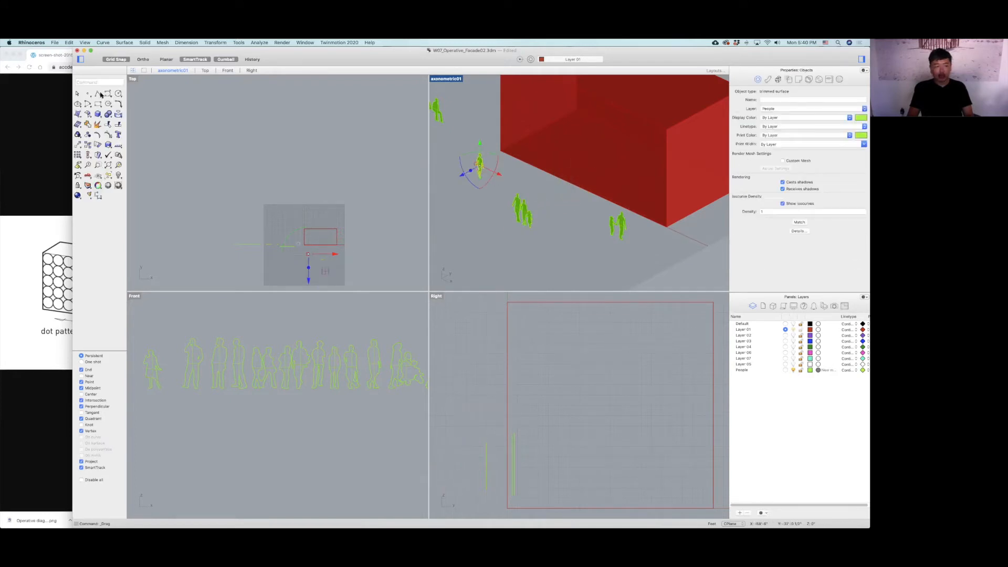
Draw two short polylines on the ground leading toward the facade, and move the adult-and-child pair beside the second line.
click(99, 94)
click(488, 182)
click(523, 163)
key(Return)
key(Return)
click(592, 232)
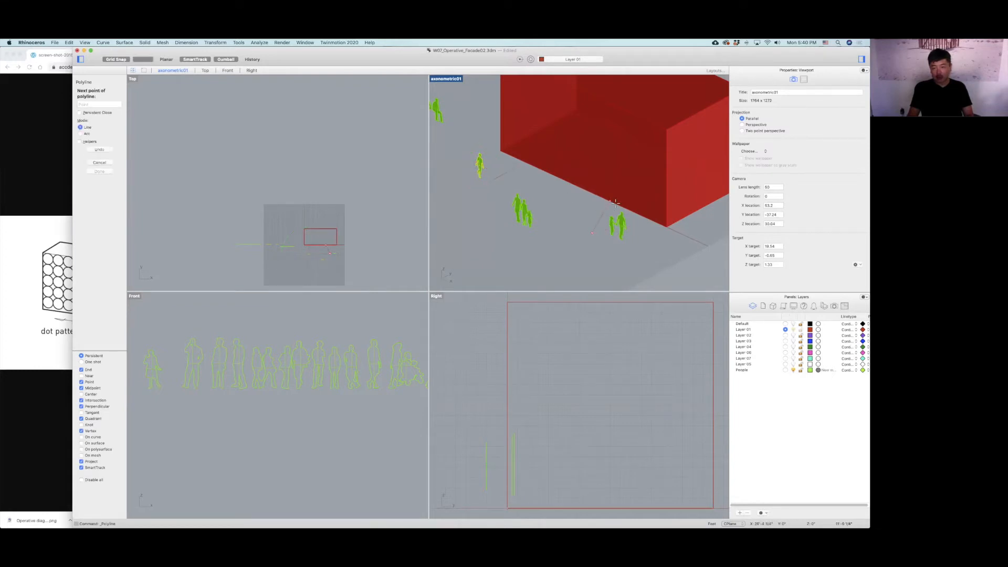
click(615, 203)
key(Return)
drag(624, 234, 584, 222)
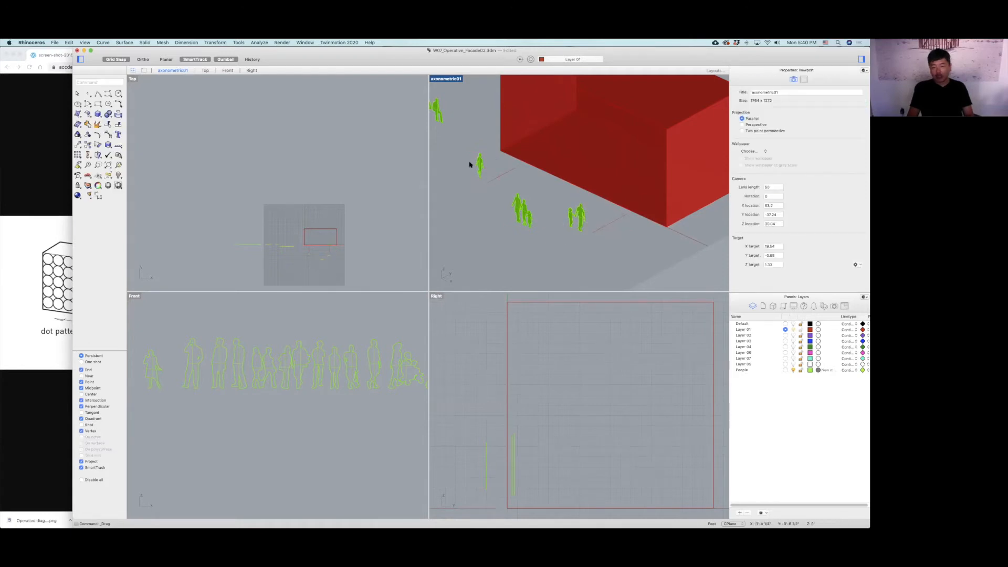
Move the three people silhouettes in front of the facade to Layer 01.
click(533, 214)
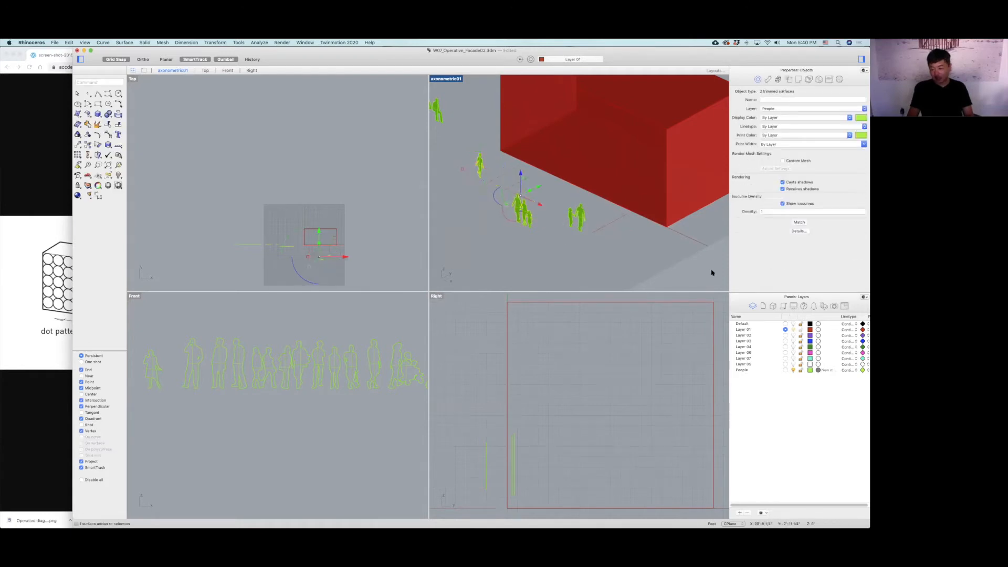
right_click(749, 330)
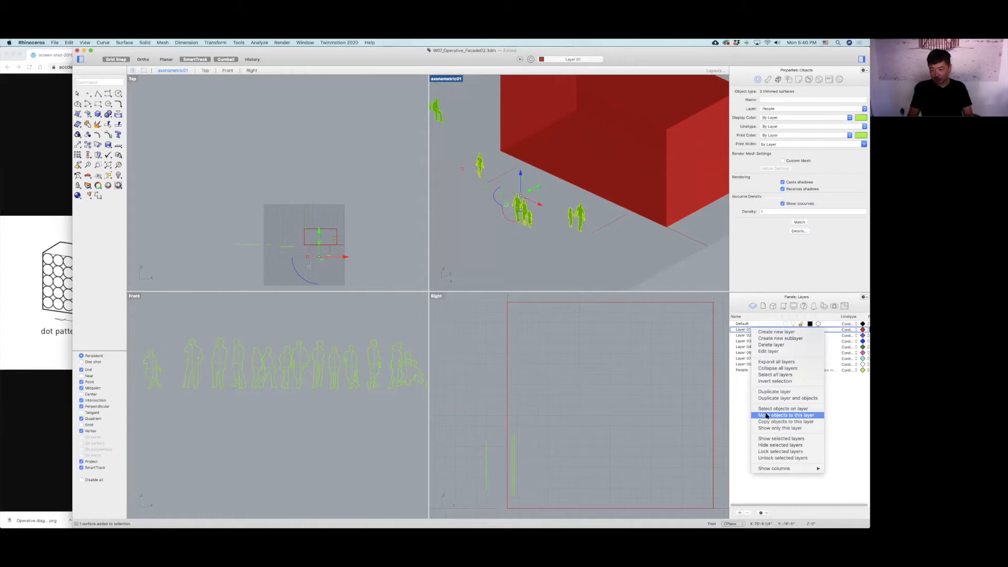
click(786, 416)
click(595, 253)
scroll(595, 247, down, 4)
shift+right_drag(595, 244, 595, 253)
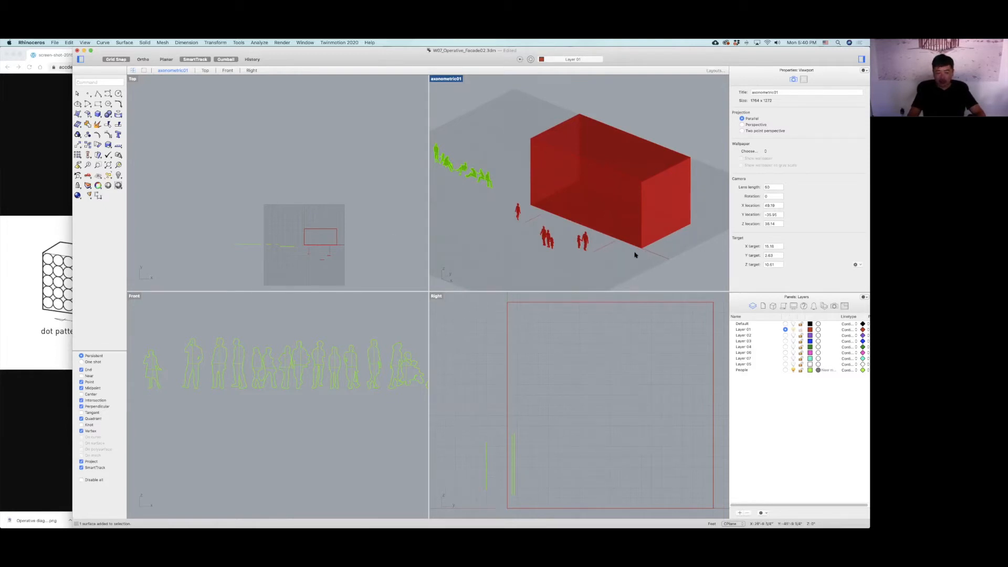
Draw three short radial polylines inside the medium circle at the box's left edge in the Front view.
click(621, 193)
scroll(327, 376, down, 6)
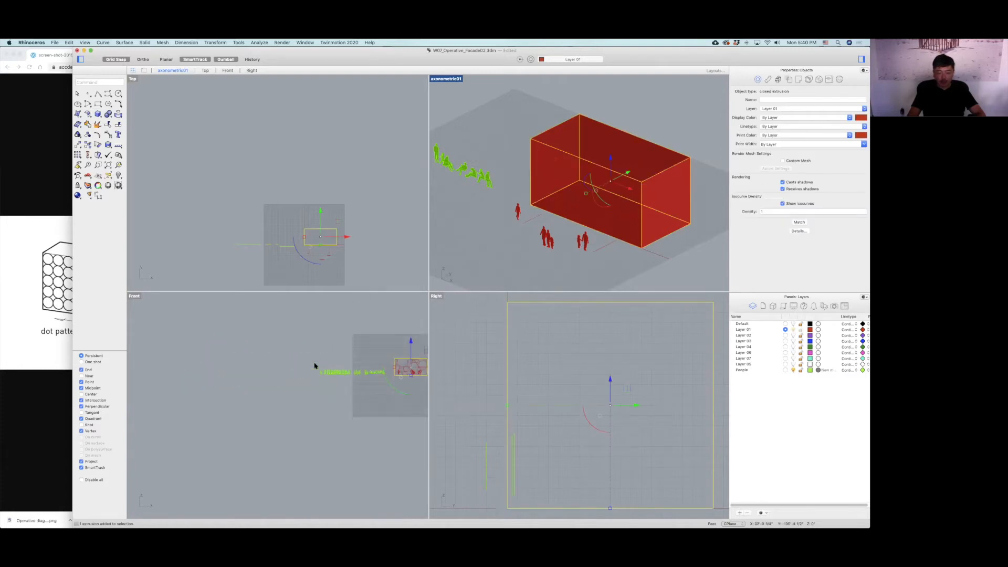
scroll(313, 360, up, 10)
key(Escape)
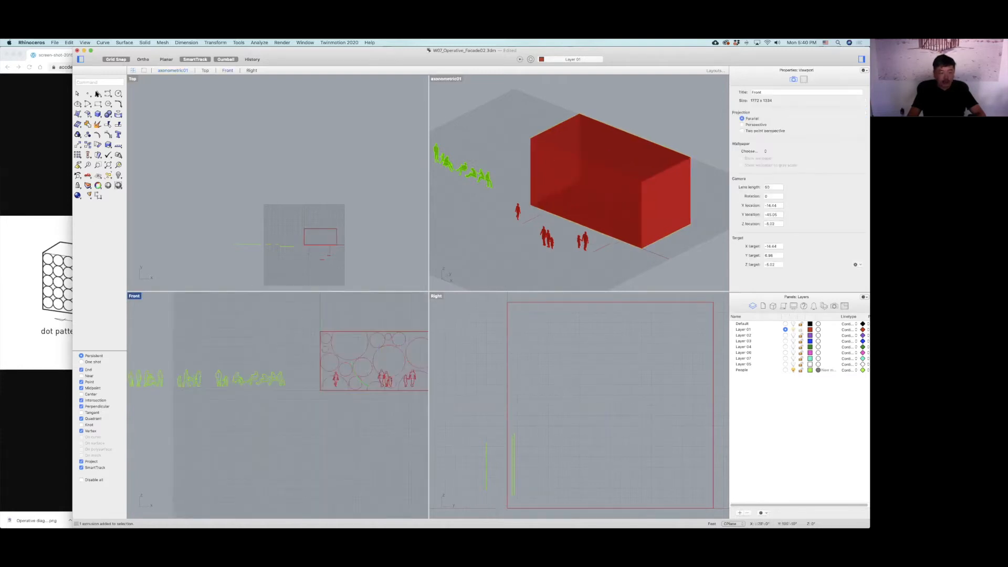
click(97, 93)
scroll(356, 374, up, 3)
scroll(310, 392, up, 4)
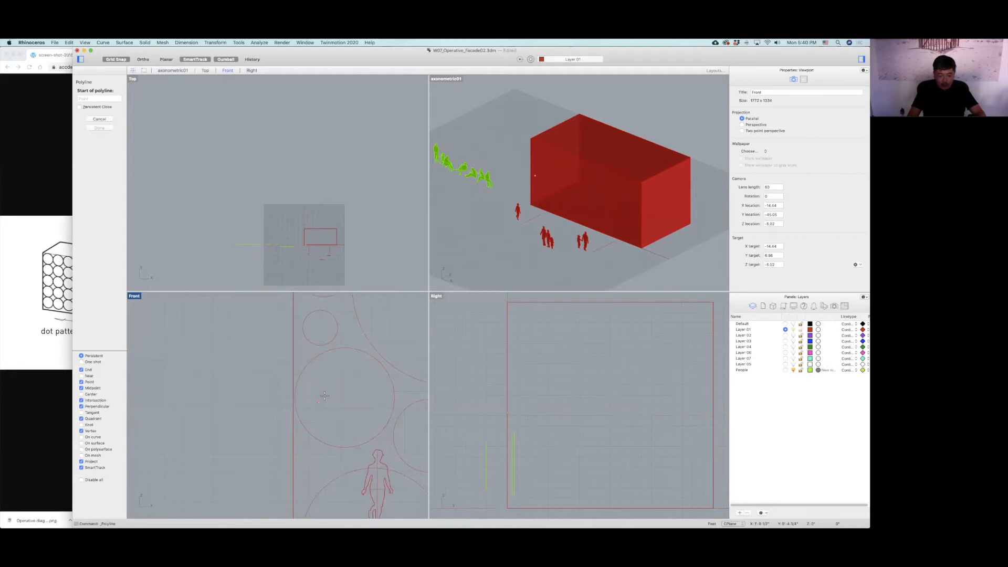
click(327, 394)
click(310, 374)
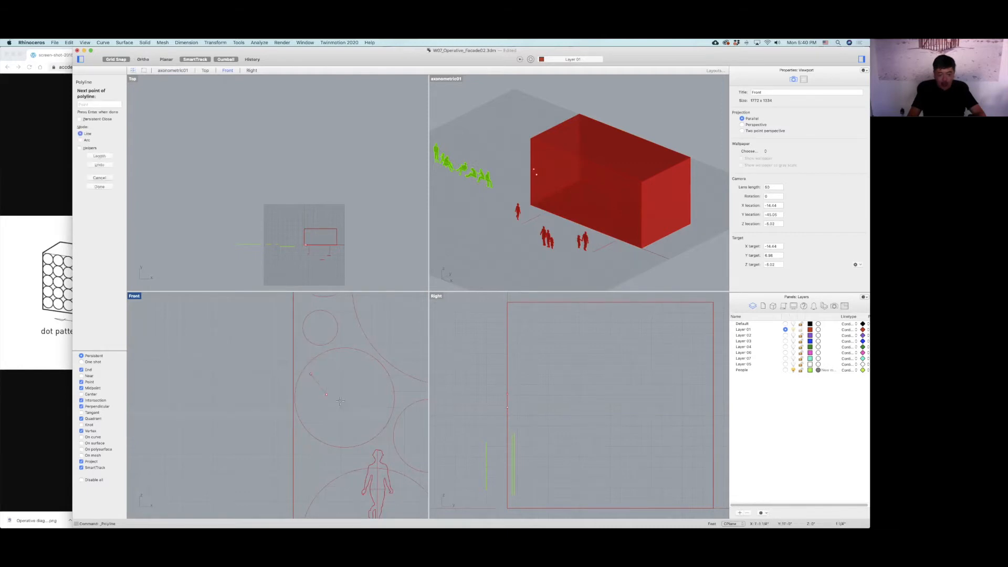
key(Return)
key(Return)
click(364, 395)
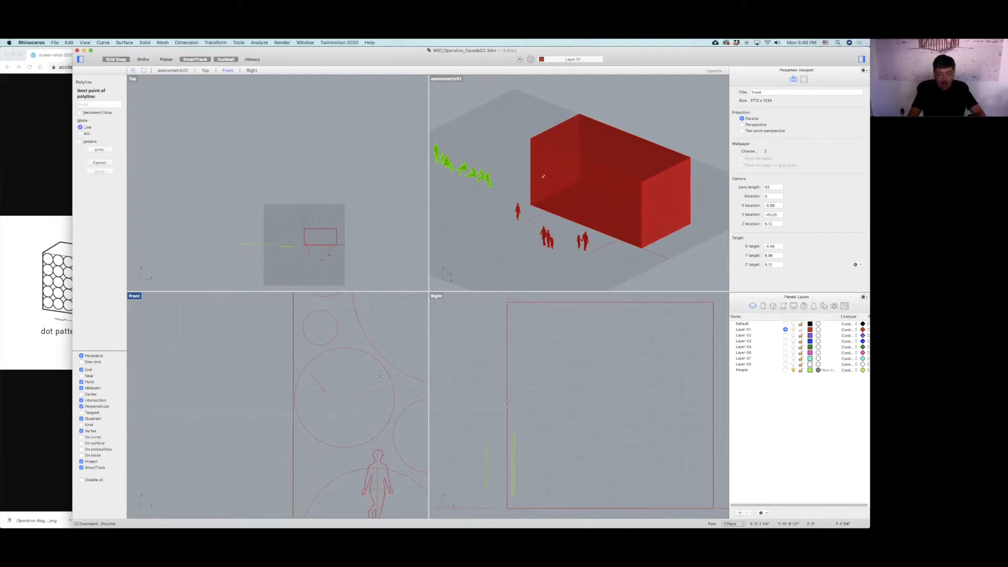
click(382, 376)
key(Return)
key(Return)
click(344, 412)
click(343, 437)
key(Return)
Draw three radial polylines inside the large central facade circle in the Front view.
scroll(358, 438, down, 10)
right_drag(362, 427, 272, 412)
scroll(370, 410, down, 4)
right_drag(370, 409, 342, 412)
scroll(343, 412, up, 8)
key(Return)
click(339, 367)
click(338, 396)
key(Return)
key(Return)
click(345, 412)
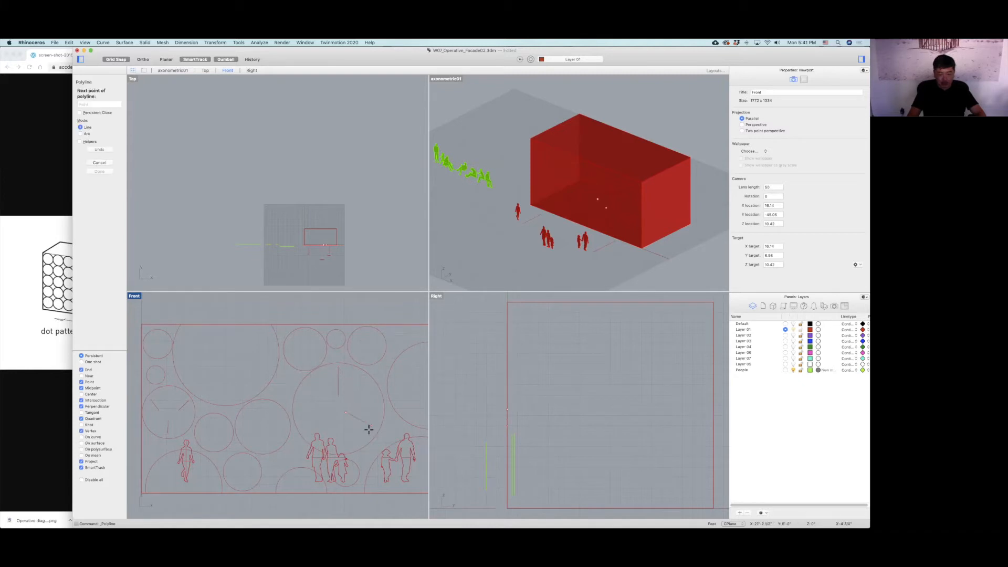
click(368, 433)
key(Return)
key(Return)
click(332, 413)
click(309, 430)
key(Return)
Select the three people silhouettes in the Front view and lower them slightly onto the box's ground line.
scroll(346, 399, up, 5)
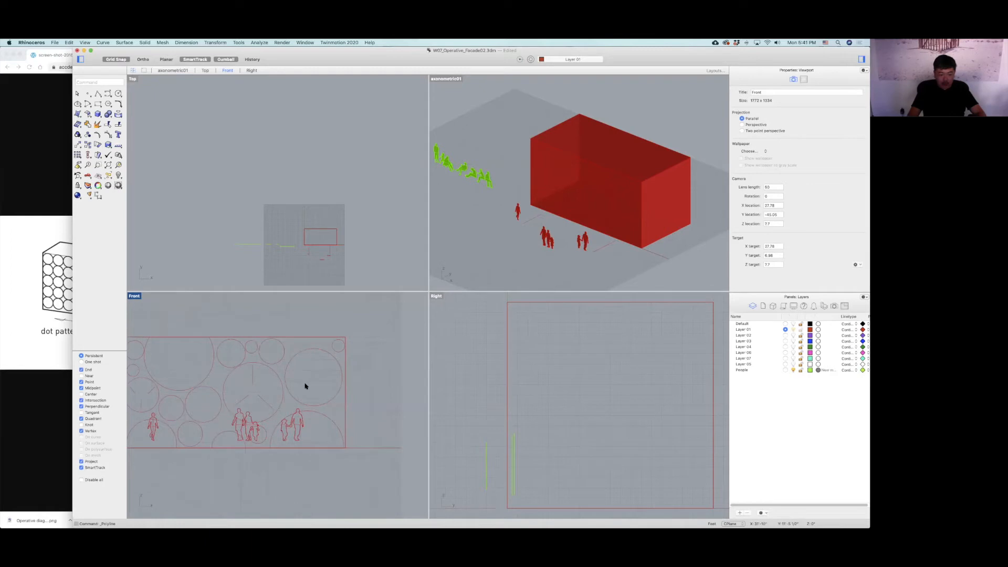
scroll(312, 459, down, 4)
click(304, 456)
shift+click(245, 463)
scroll(209, 457, left, 5)
shift+click(210, 456)
drag(281, 427, 281, 434)
key(Escape)
Draw three radial polylines inside the large circle near the box's right edge in the Front view.
scroll(293, 364, up, 8)
scroll(354, 383, down, 8)
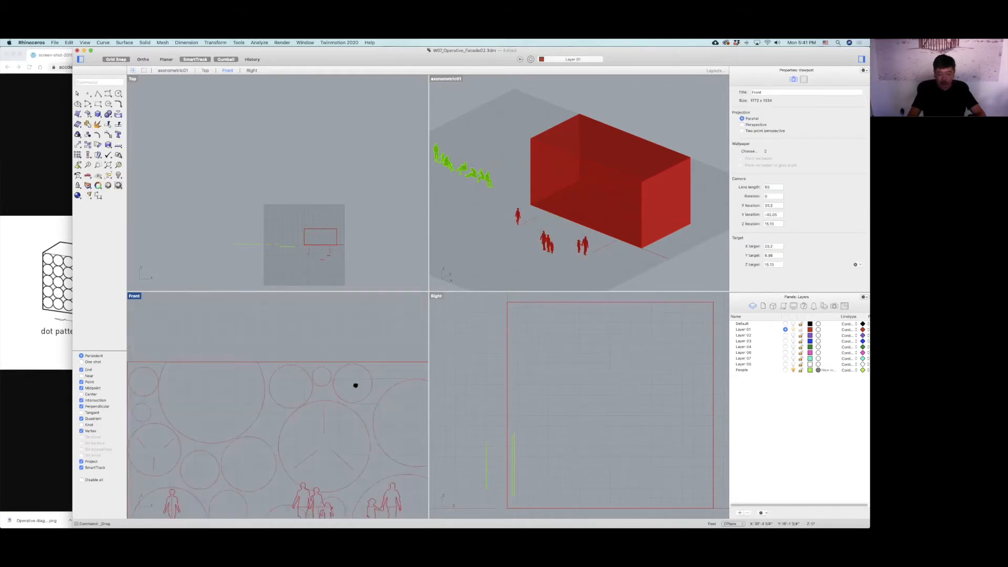
scroll(385, 385, up, 4)
right_drag(382, 383, 342, 386)
right_click(351, 373)
click(351, 374)
click(372, 393)
right_click(403, 414)
right_click(394, 403)
click(393, 403)
click(420, 388)
right_click(389, 408)
right_click(383, 408)
click(363, 431)
click(382, 407)
right_click(397, 402)
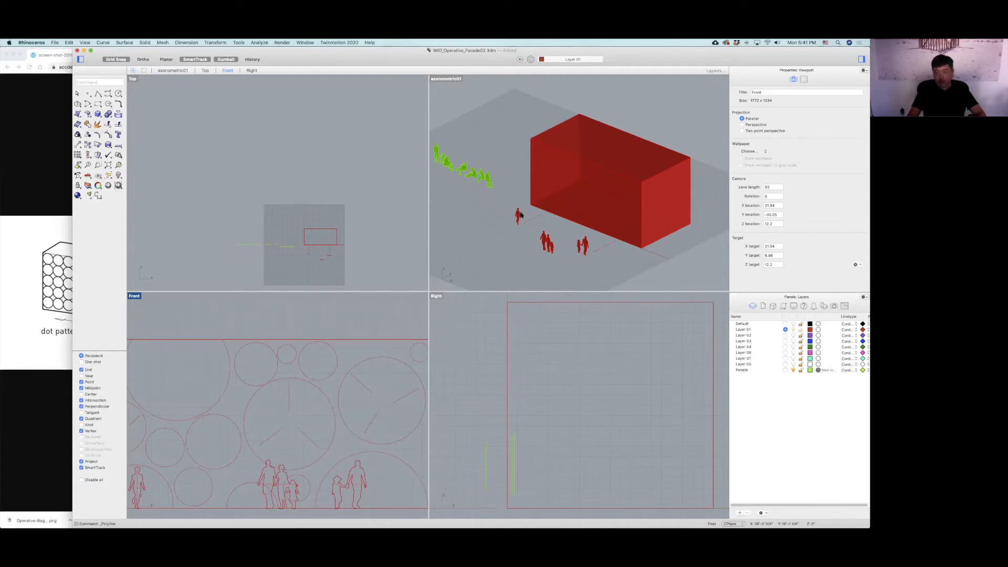
right_drag(603, 219, 624, 234)
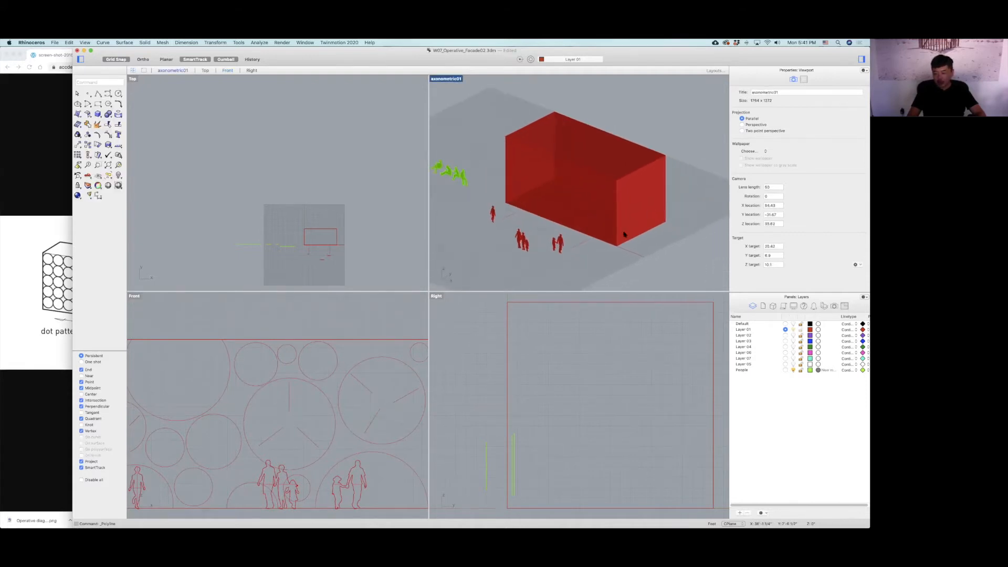
Make Layer 02 the current layer and display its piped facade stage in place of Layer 01.
click(785, 335)
right_drag(606, 214, 518, 183)
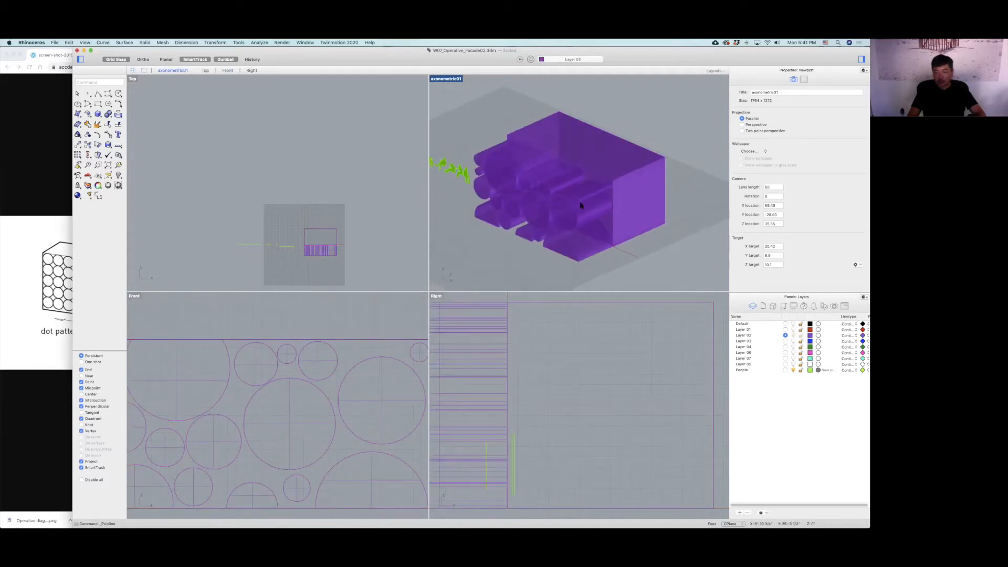
scroll(581, 205, down, 4)
shift+right_drag(594, 200, 623, 192)
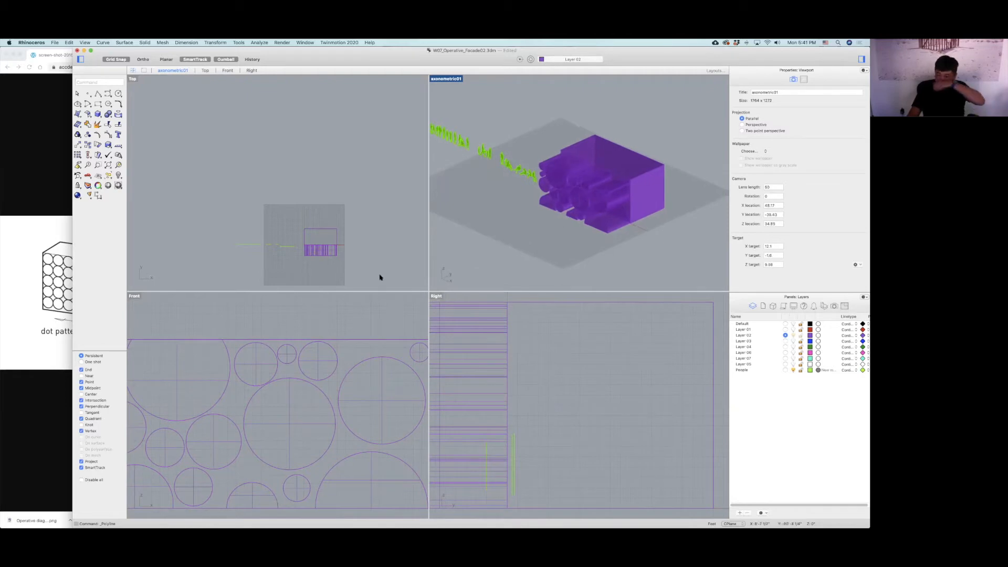
Draw a semicircular sun-path arc spanning over the box in the Front view, centered near the middle of its base line.
scroll(299, 383, down, 5)
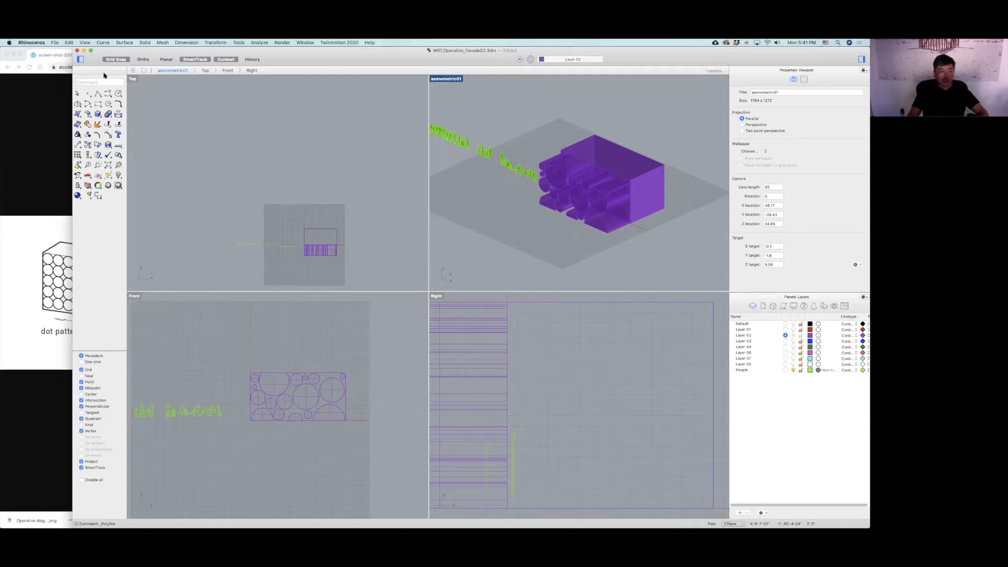
click(87, 100)
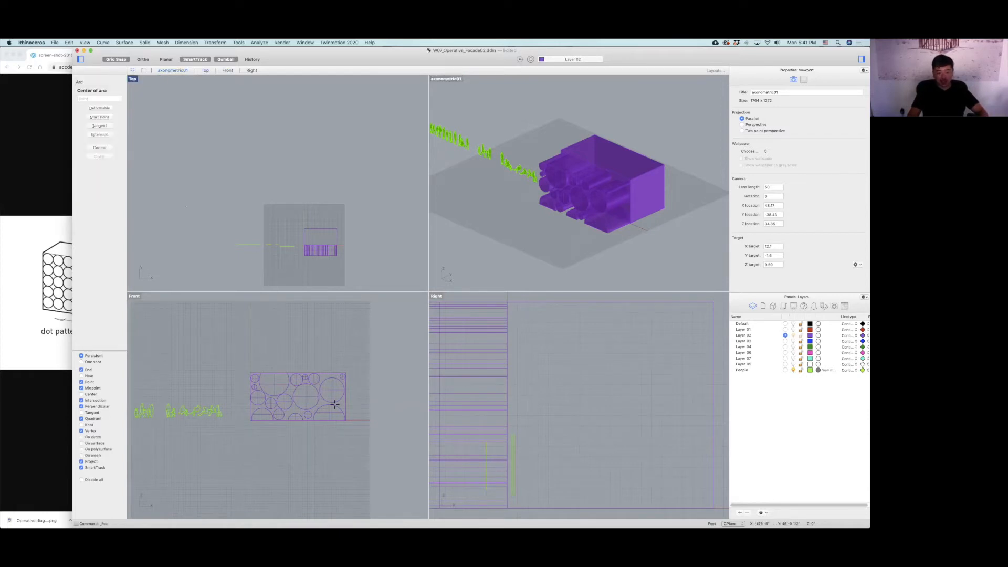
click(293, 419)
click(230, 421)
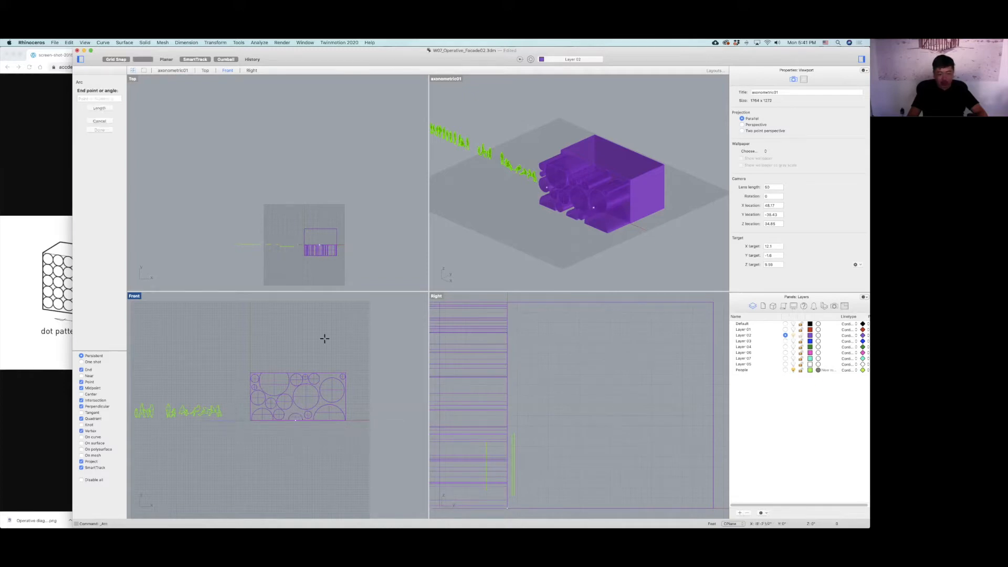
click(373, 402)
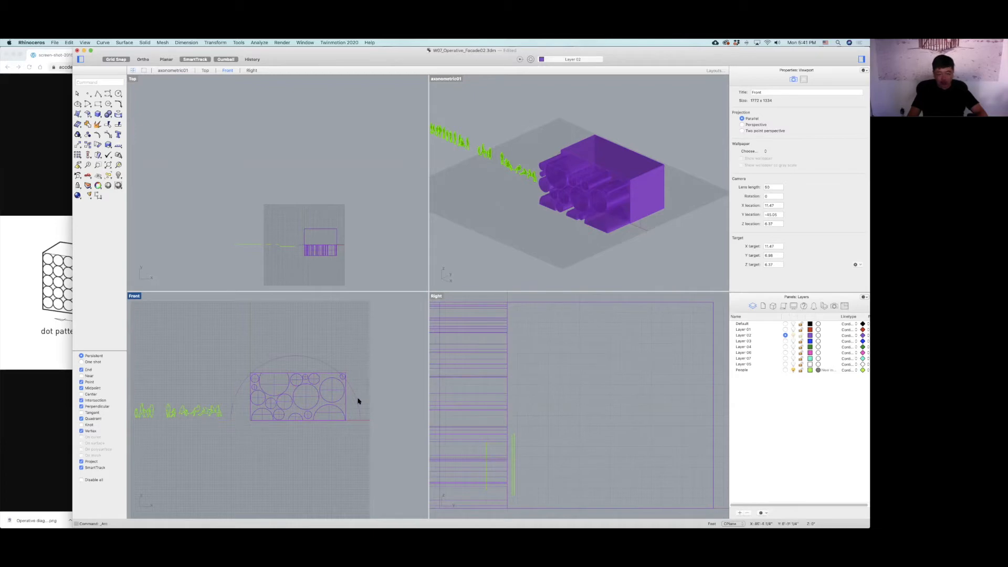
Move the arc out in front of the piped facade and tilt its top away from the box in the Right view.
click(358, 402)
scroll(569, 371, down, 5)
drag(532, 375, 468, 369)
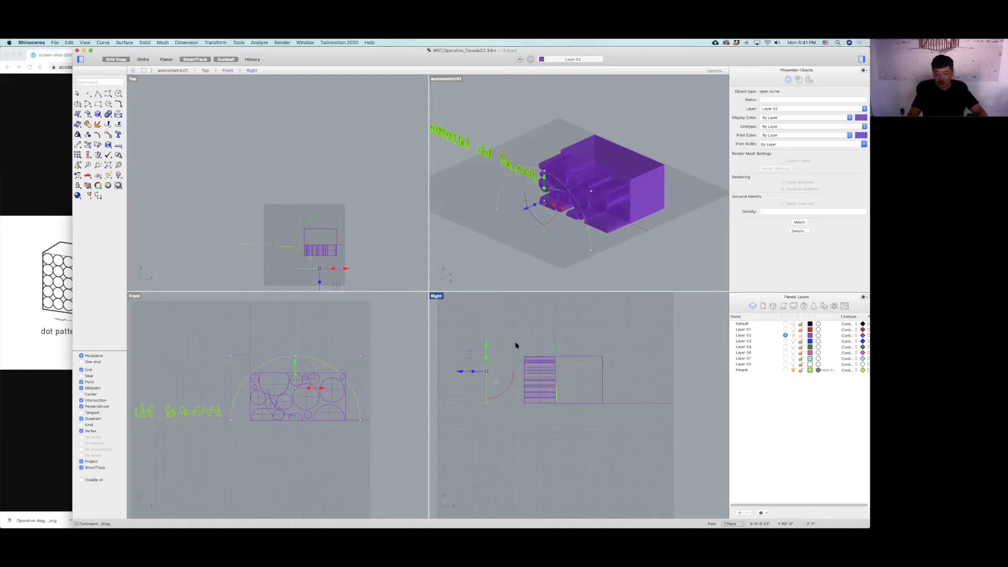
drag(508, 390, 513, 400)
mouse_move(333, 272)
mouse_down()
mouse_move(330, 243)
mouse_move(336, 260)
mouse_up()
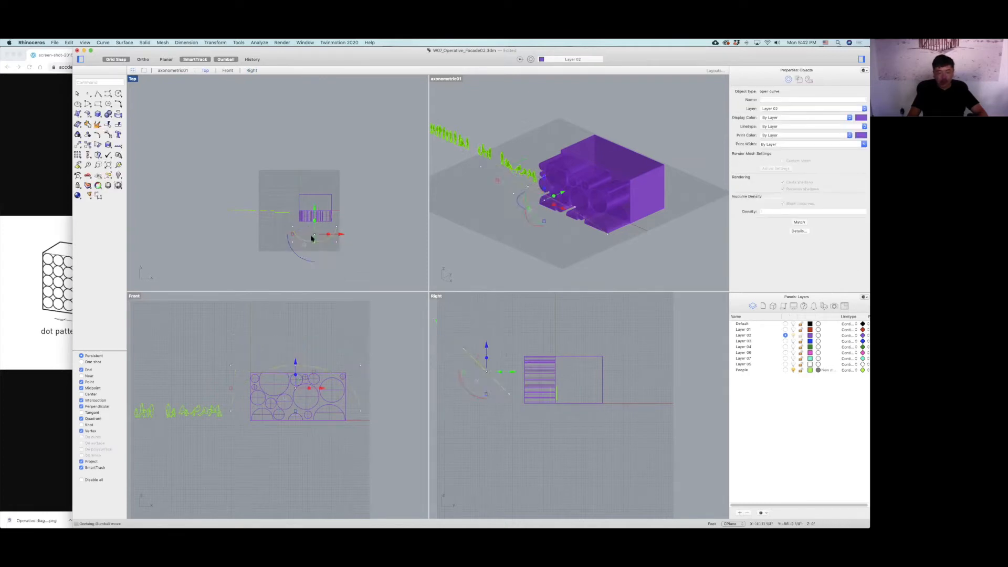
Shift the tilted arc farther away from the facade and lower it to the ground line in the Right view.
drag(514, 372, 481, 372)
right_drag(508, 359, 553, 352)
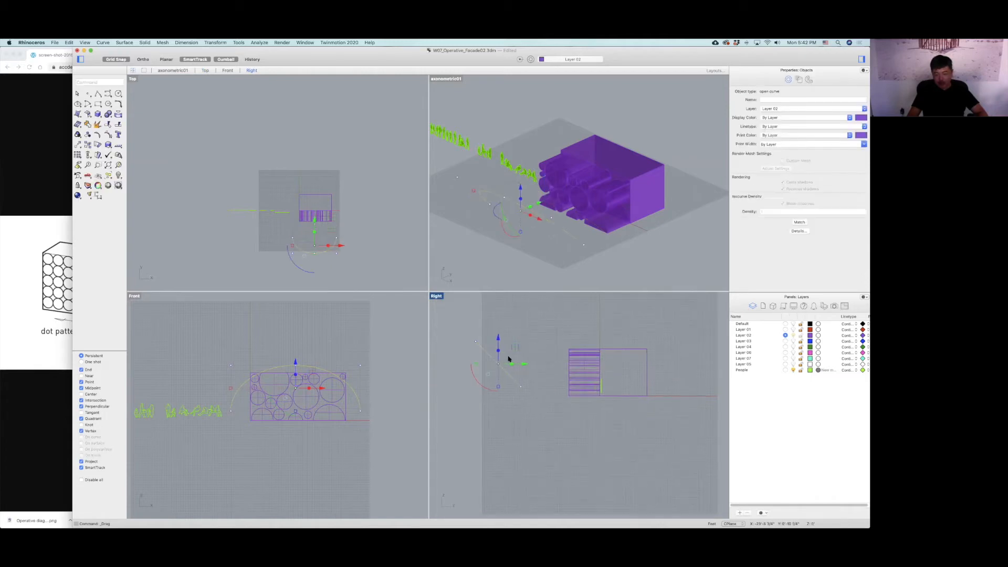
drag(500, 342, 500, 349)
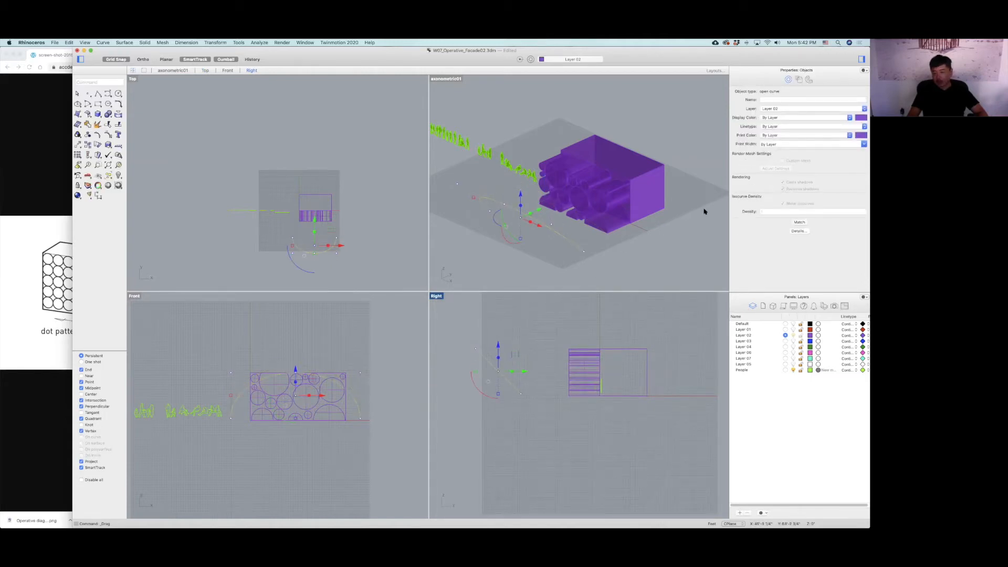
click(468, 164)
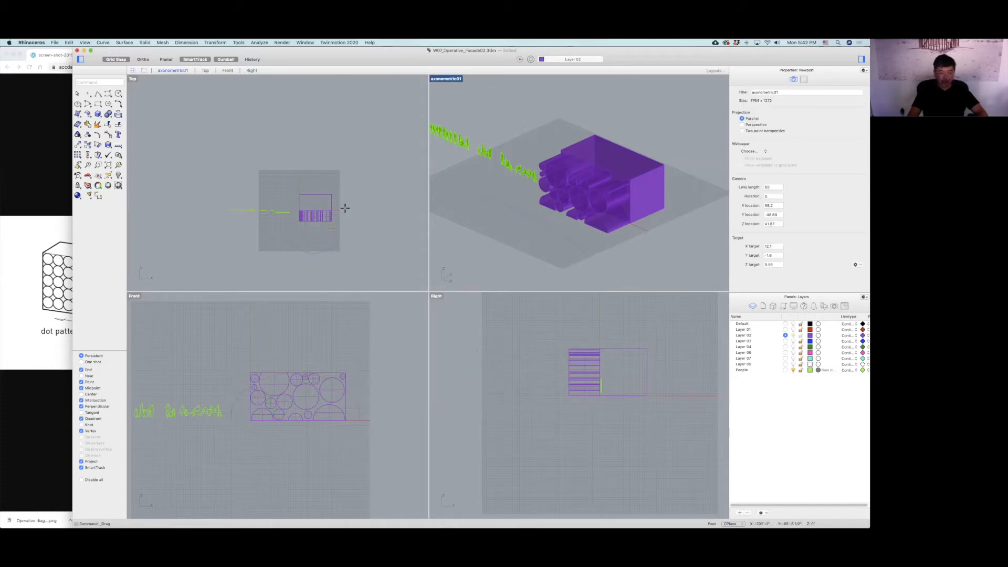
Draw a vertical arrow polyline beside the box's short side in the Top view and shift it slightly toward the facade.
key(Return)
scroll(345, 209, up, 8)
click(349, 223)
click(350, 185)
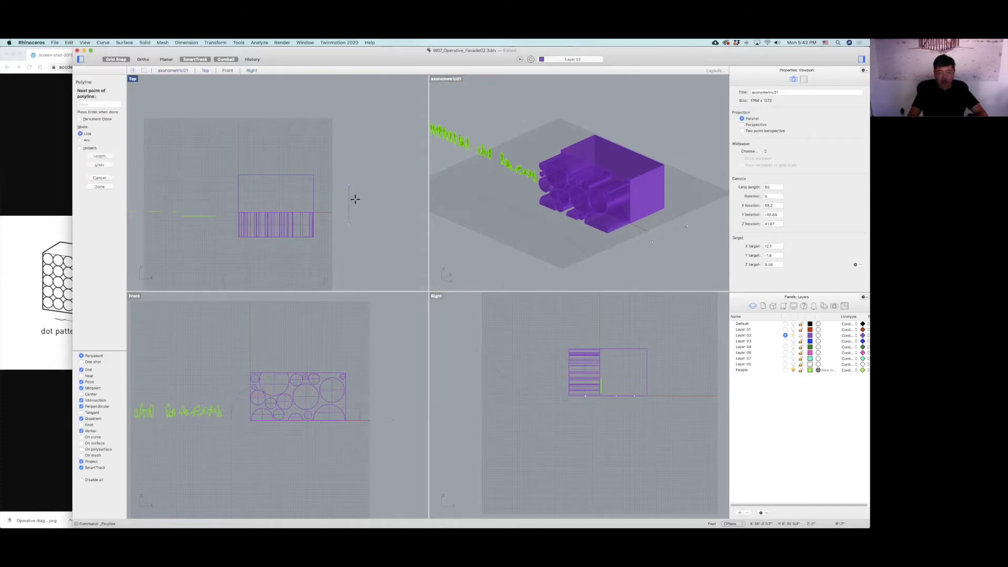
key(Return)
drag(350, 211, 347, 224)
click(609, 121)
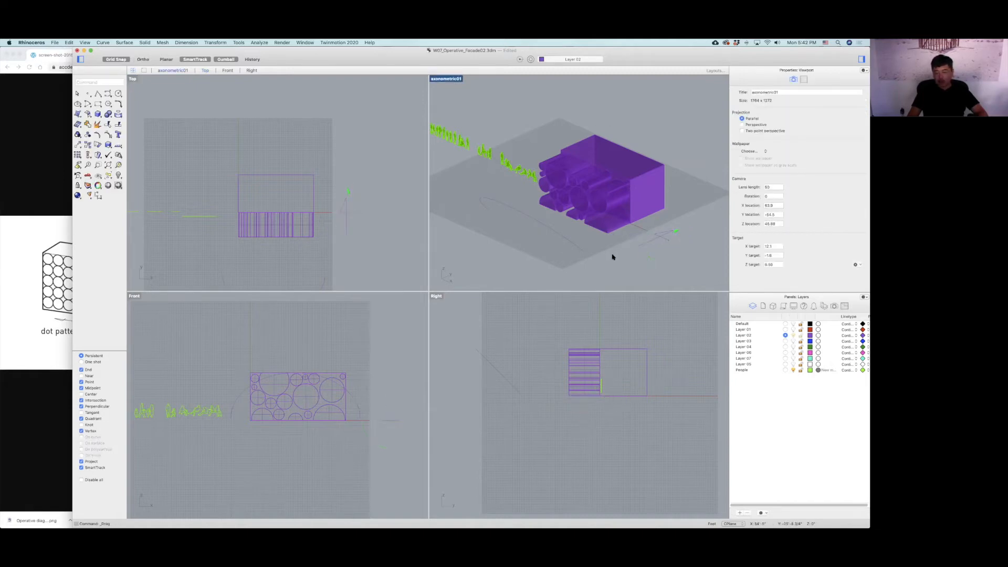
Divide the tilted arc in front of the facade into 6 segments with marked ends.
right_drag(589, 256, 640, 250)
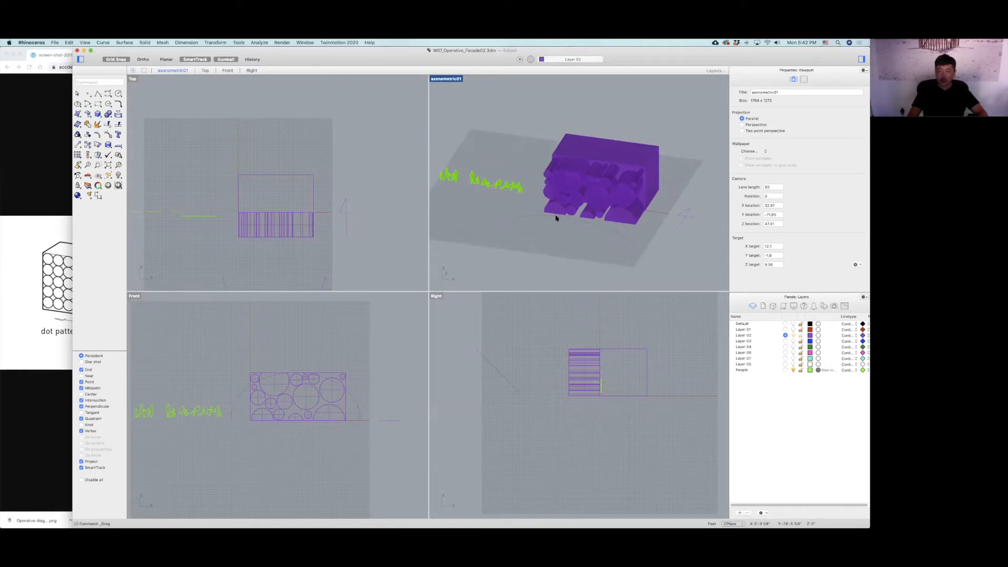
right_drag(554, 218, 517, 233)
click(507, 217)
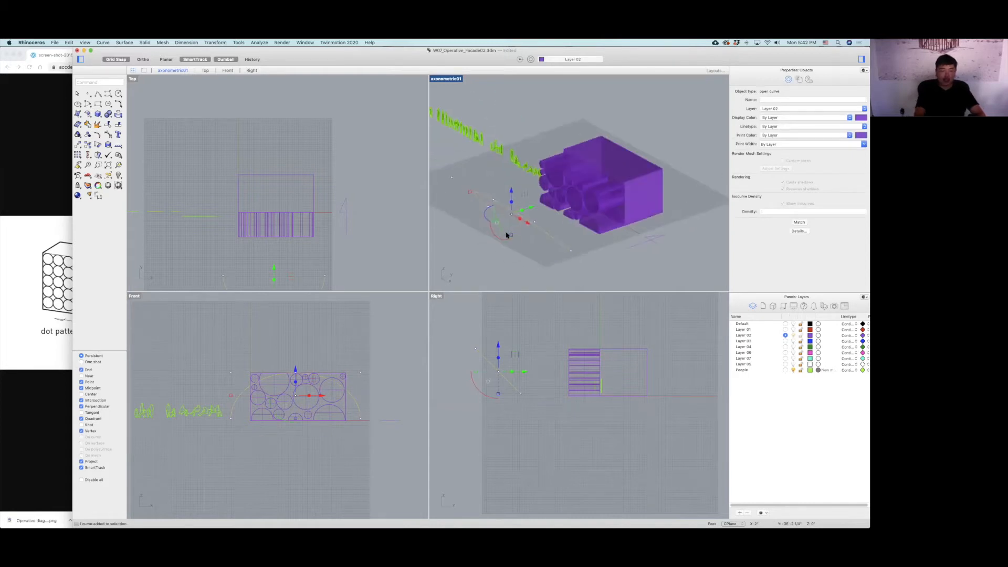
text(divide)
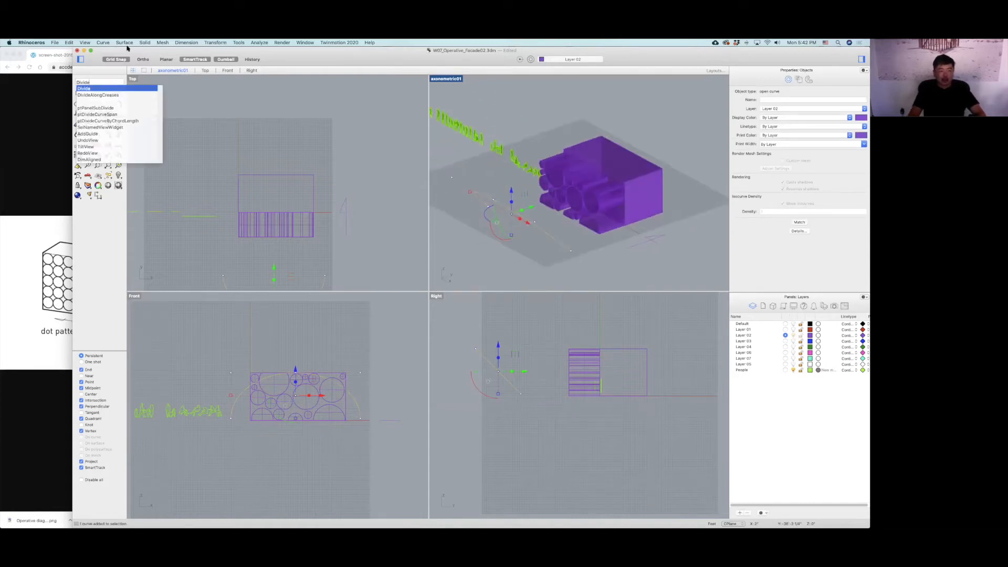
mouse_move(85, 84)
key(Return)
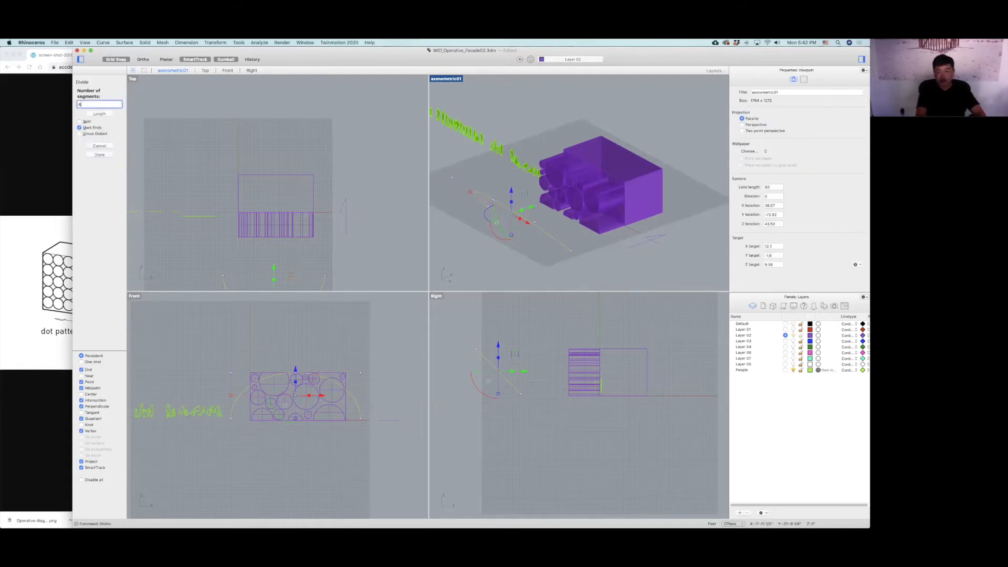
key(Return)
click(496, 267)
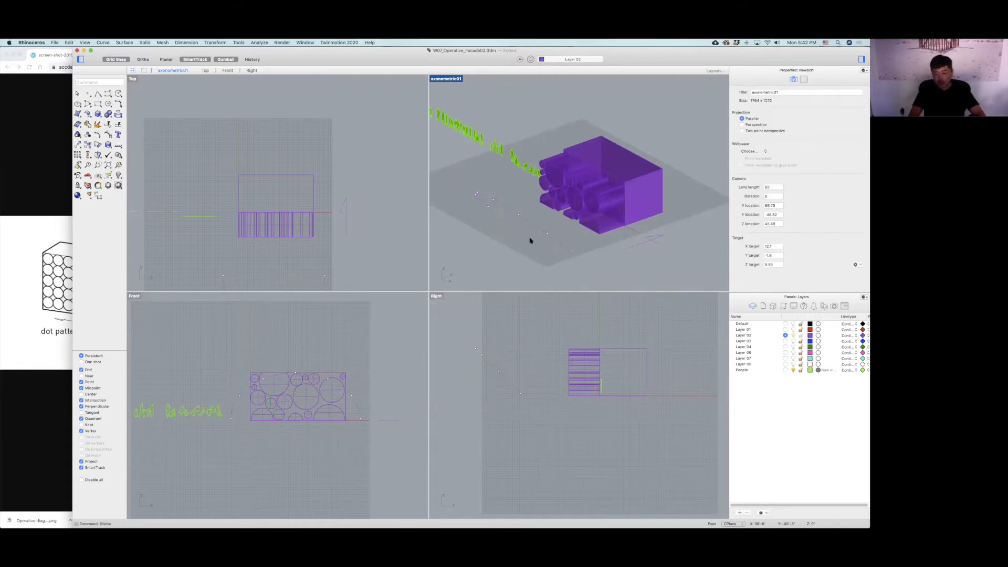
Start a sphere defined by its center, with the Project snap turned off, near the arc's division points.
shift+right_drag(571, 235, 603, 232)
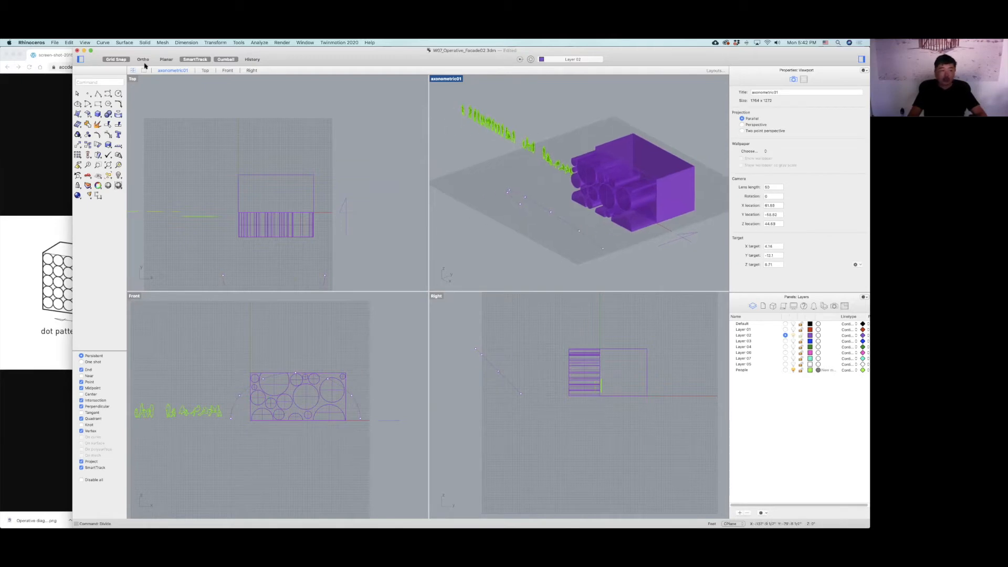
click(99, 114)
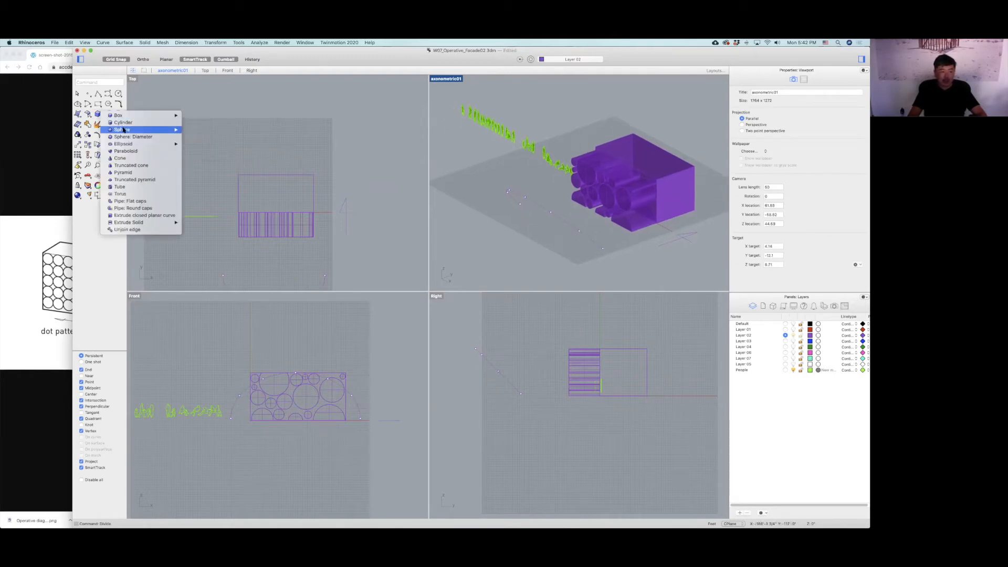
mouse_move(152, 130)
click(200, 133)
scroll(199, 134, up, 2)
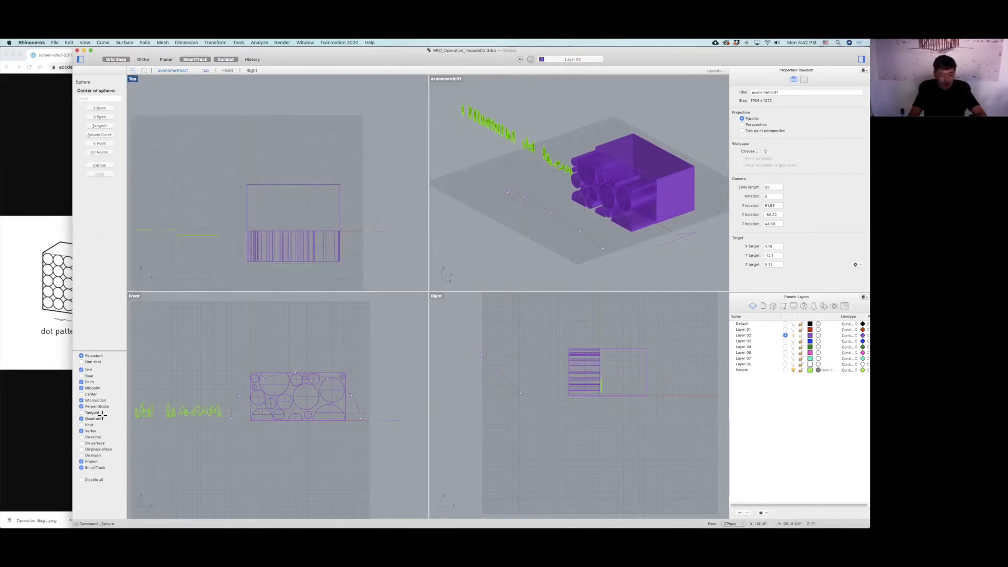
scroll(571, 232, up, 3)
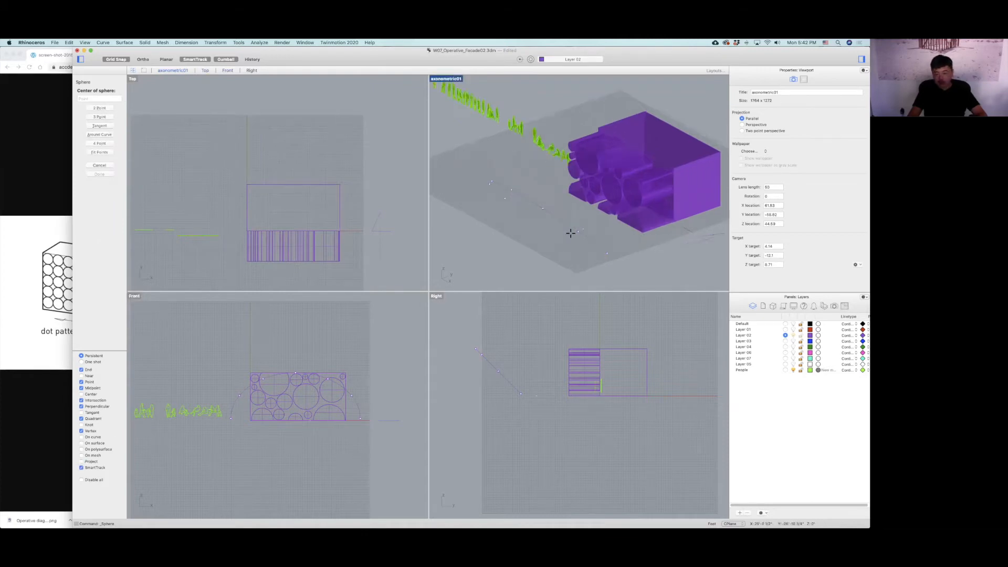
Model a small sphere centred on one of the reference points in front of the purple facade.
click(577, 233)
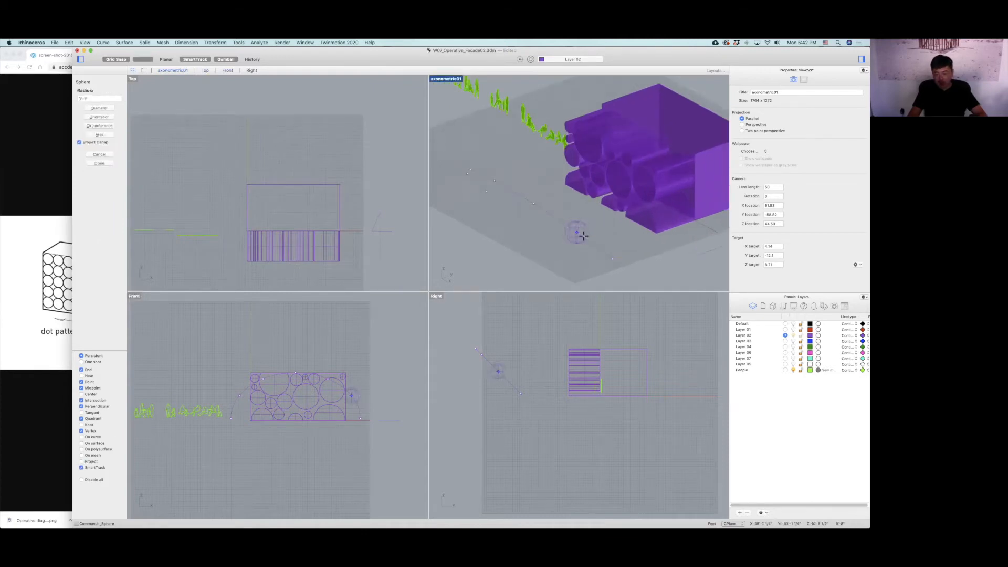
click(585, 236)
right_click(572, 210)
right_drag(573, 209, 619, 223)
key(Escape)
Copy the sphere from its centre onto two more reference points in front of the facade.
click(630, 234)
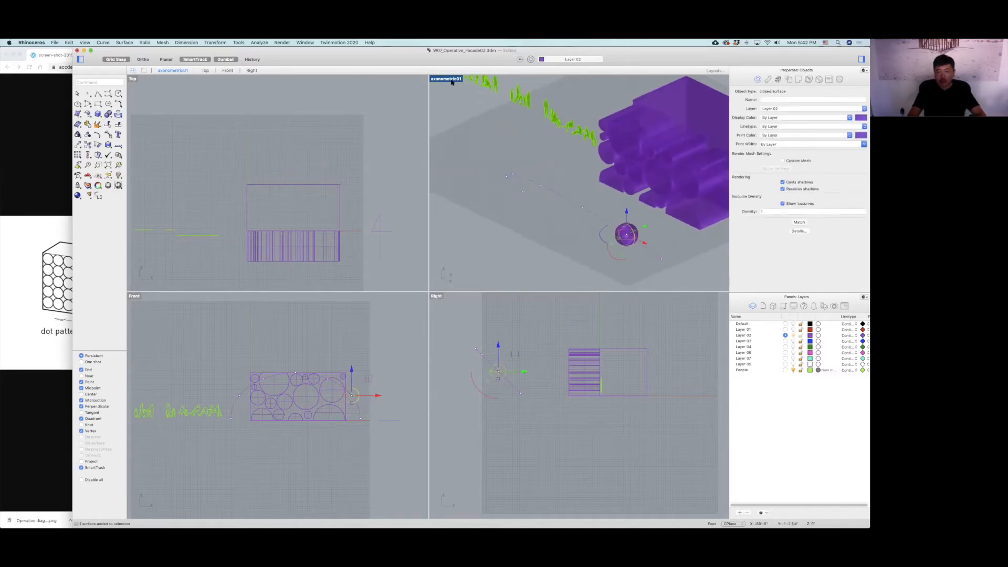
click(452, 82)
click(572, 237)
text(Copy)
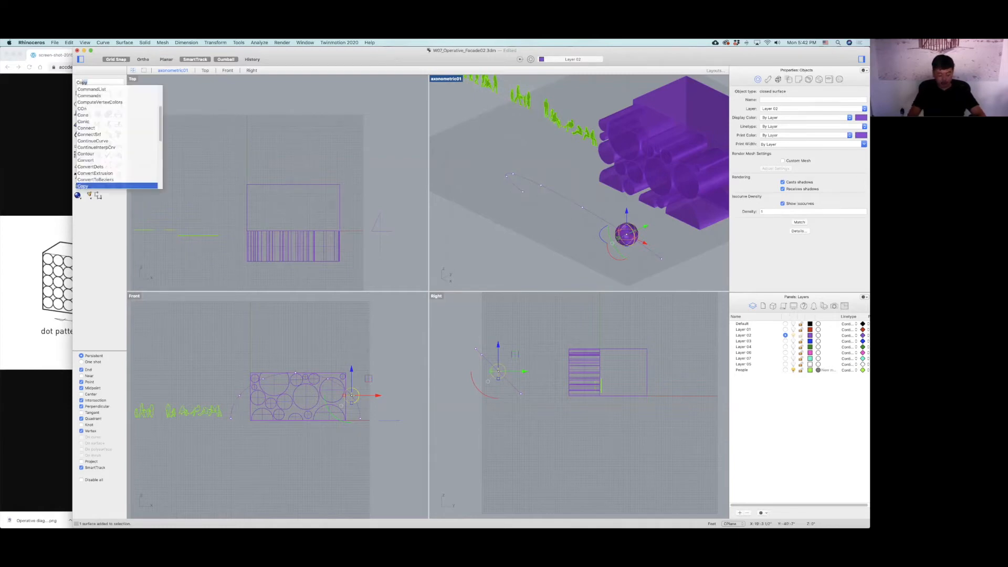
key(Return)
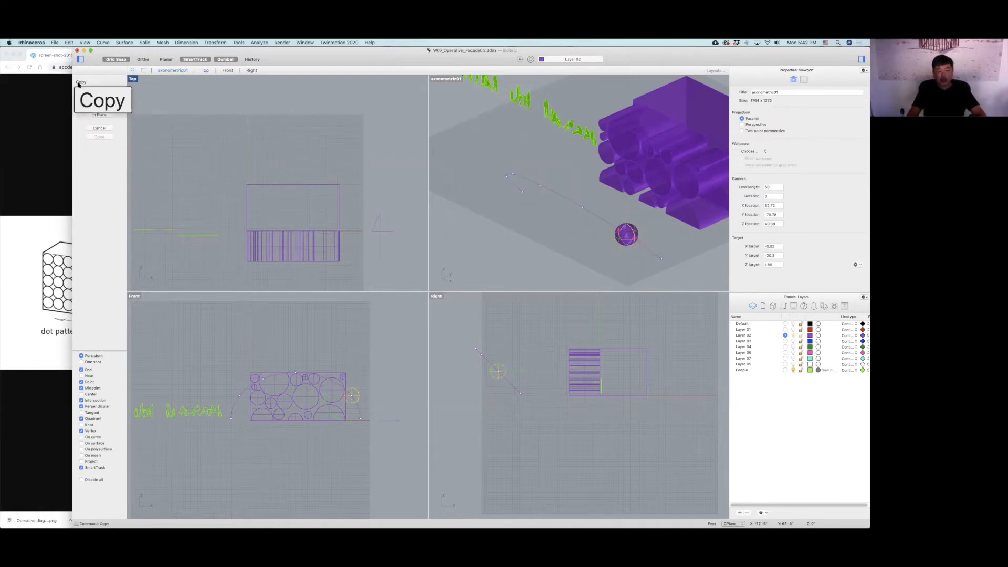
click(627, 233)
click(541, 186)
right_drag(528, 204, 540, 205)
click(528, 192)
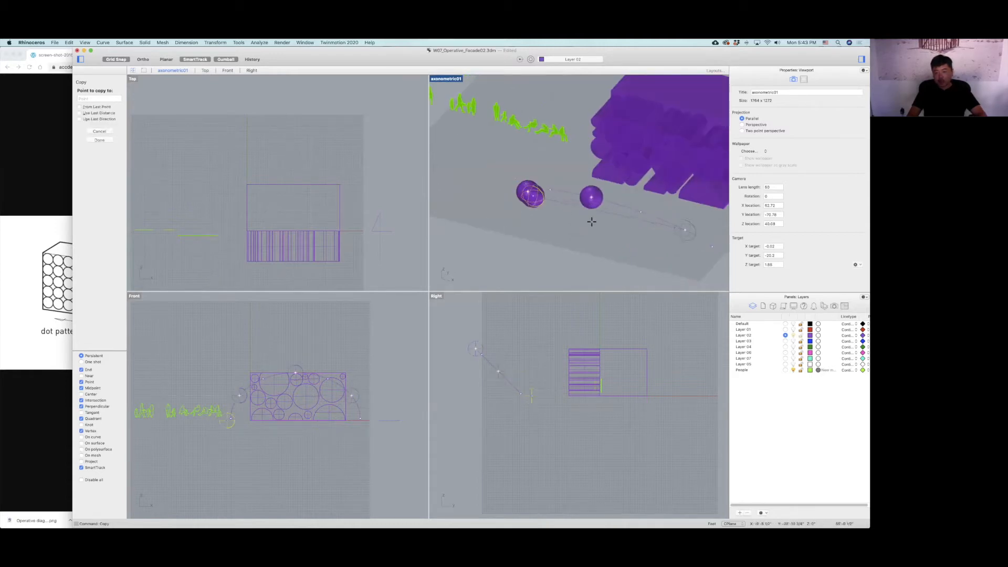
key(Return)
click(614, 244)
Delete the two end reference points and all remaining point objects, keeping the three spheres.
scroll(623, 252, down, 2)
right_drag(623, 254, 643, 240)
scroll(633, 243, down, 2)
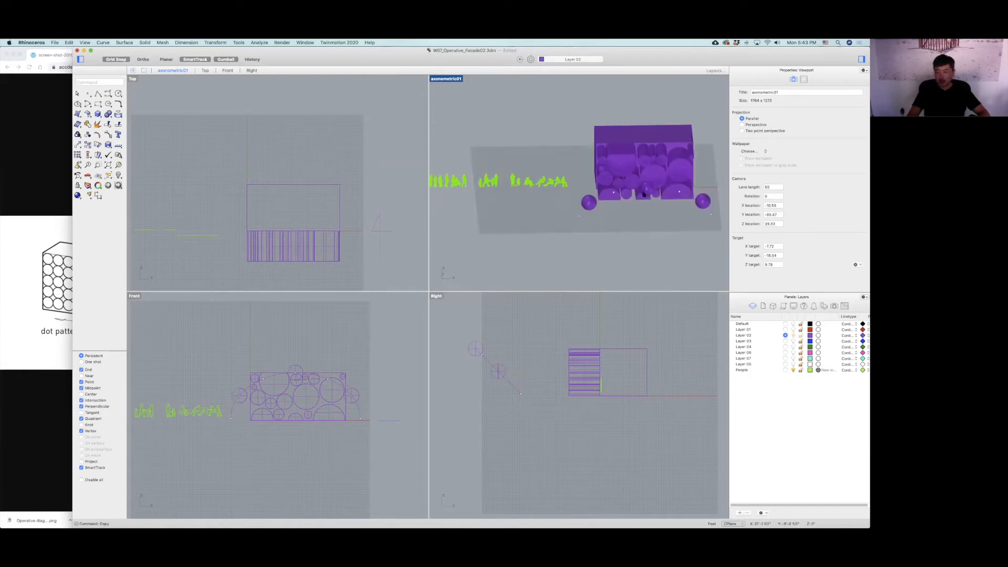
right_drag(566, 215, 604, 234)
scroll(283, 232, down, 4)
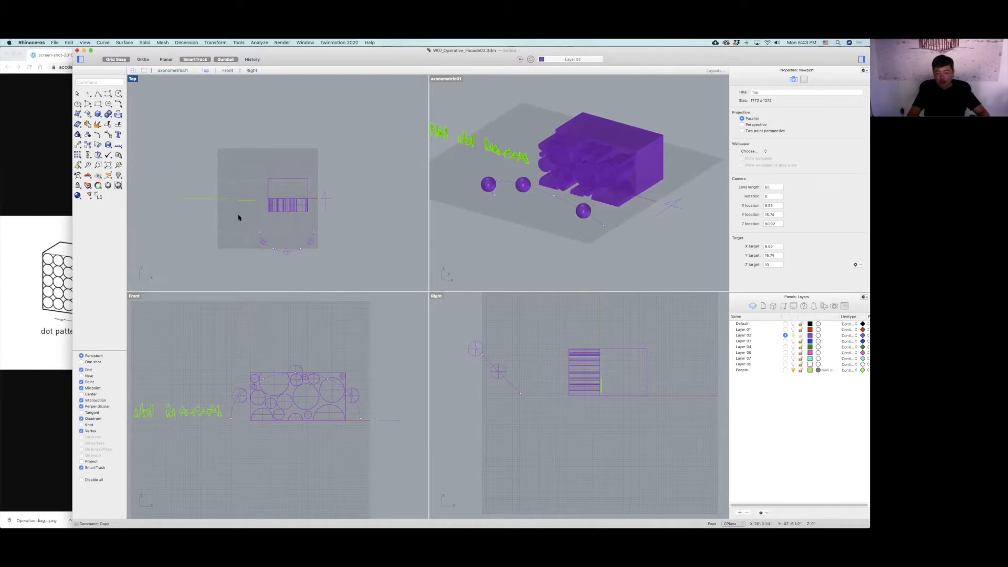
click(323, 234)
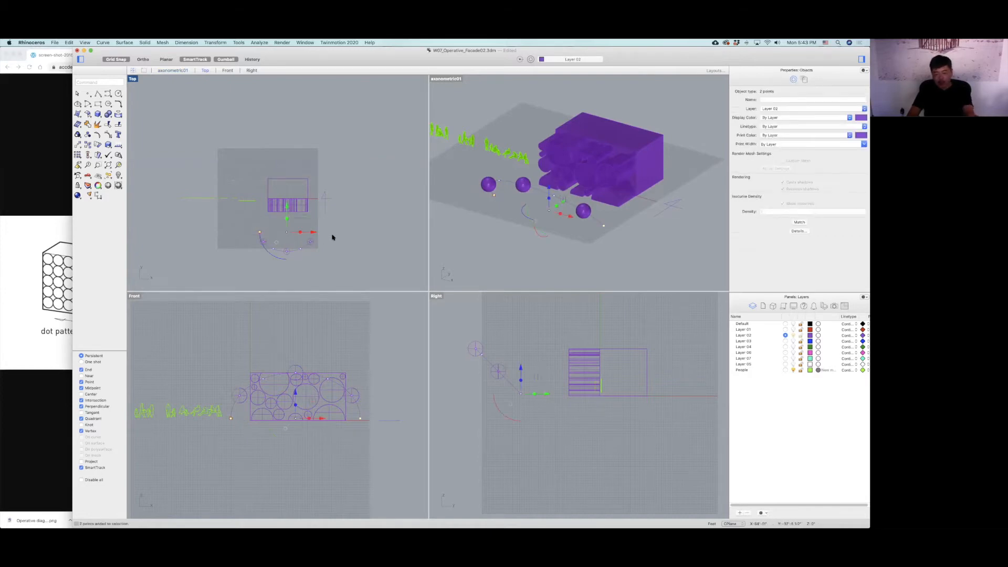
key(Delete)
text(Sel)
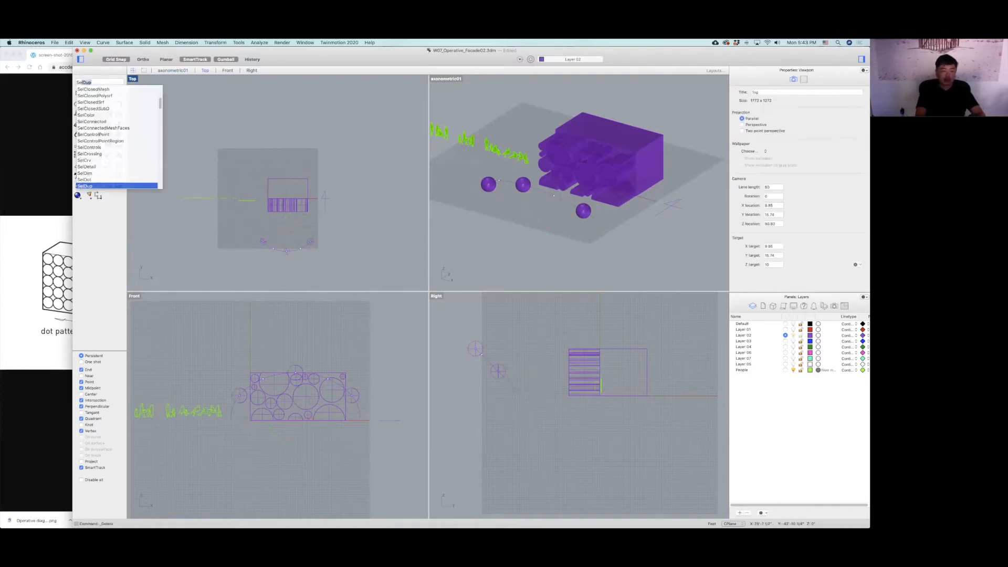
text(Pt)
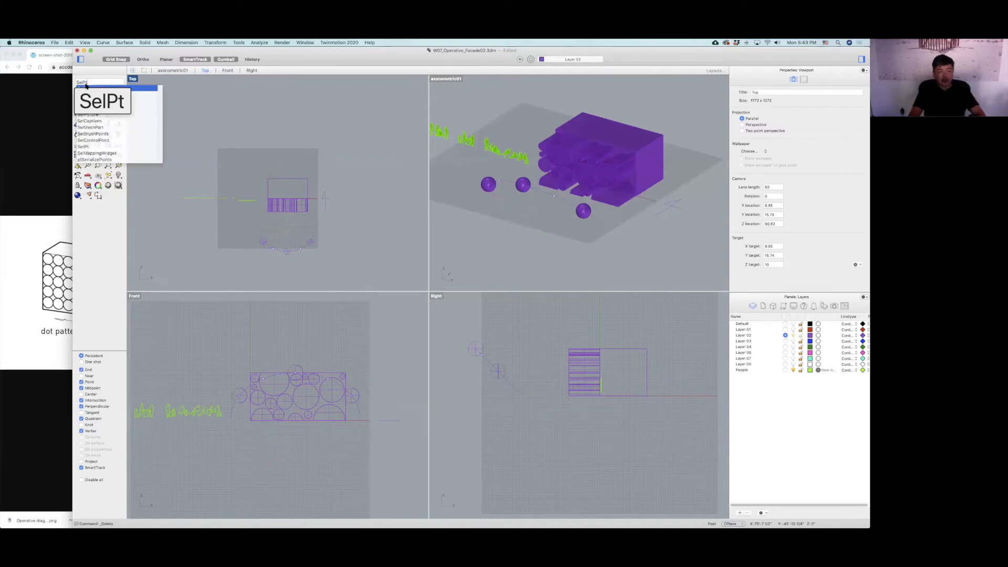
key(Return)
click(237, 115)
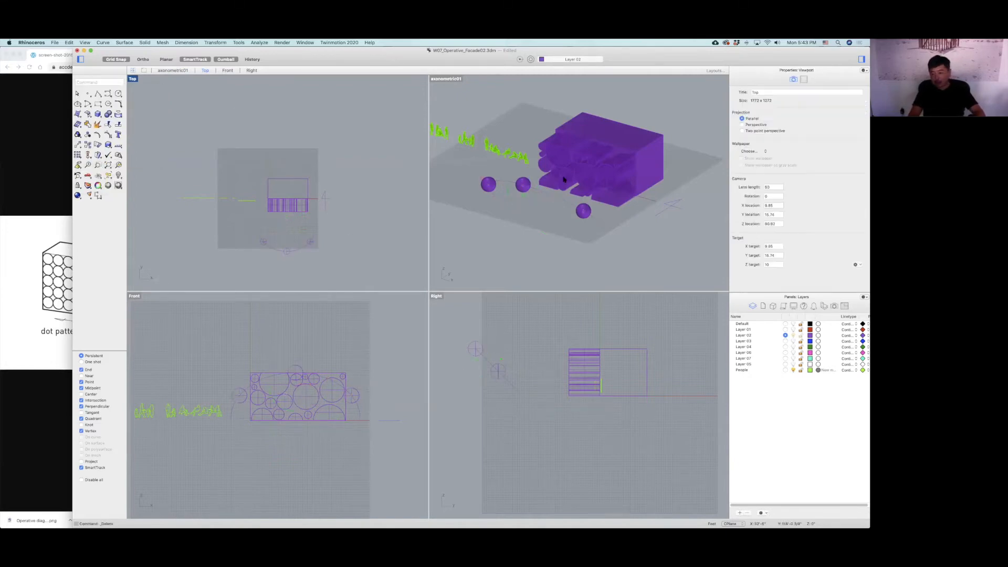
Make Layer 03 the current layer and hide Layer 02.
click(785, 340)
click(793, 335)
click(625, 228)
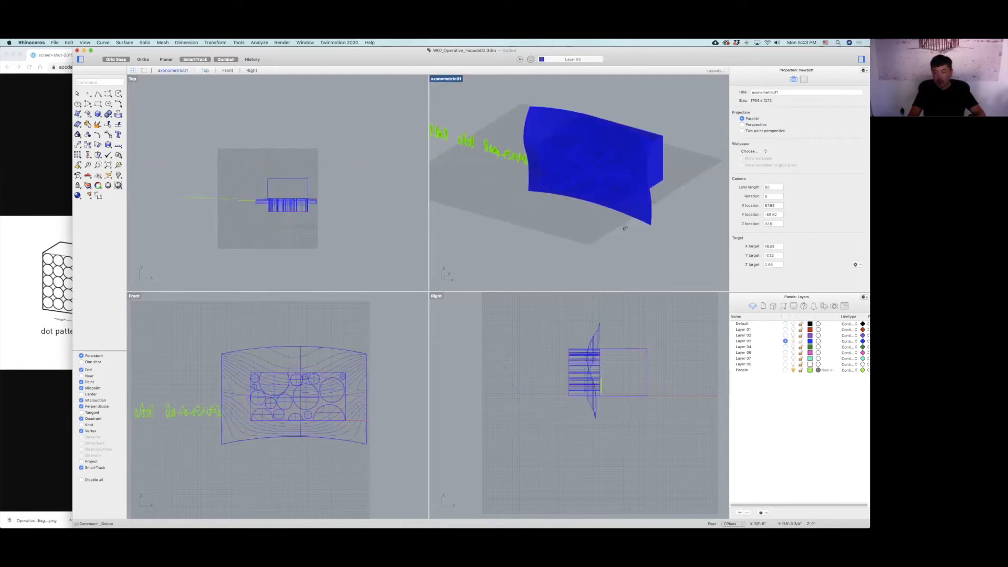
right_drag(625, 227, 556, 144)
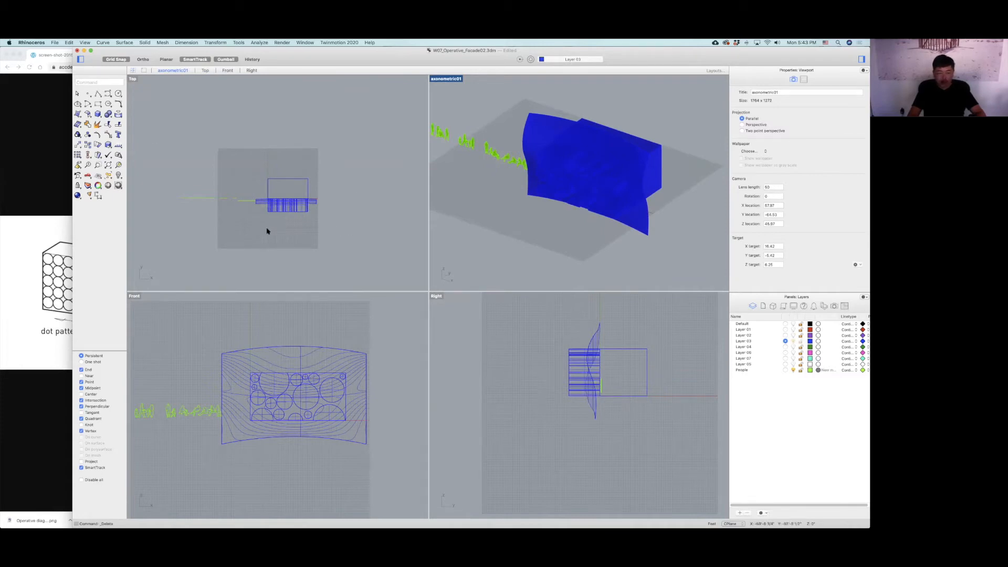
Draw a wavy five-point control-point curve on the ground in front of the blue facade in the Top view.
scroll(265, 228, up, 3)
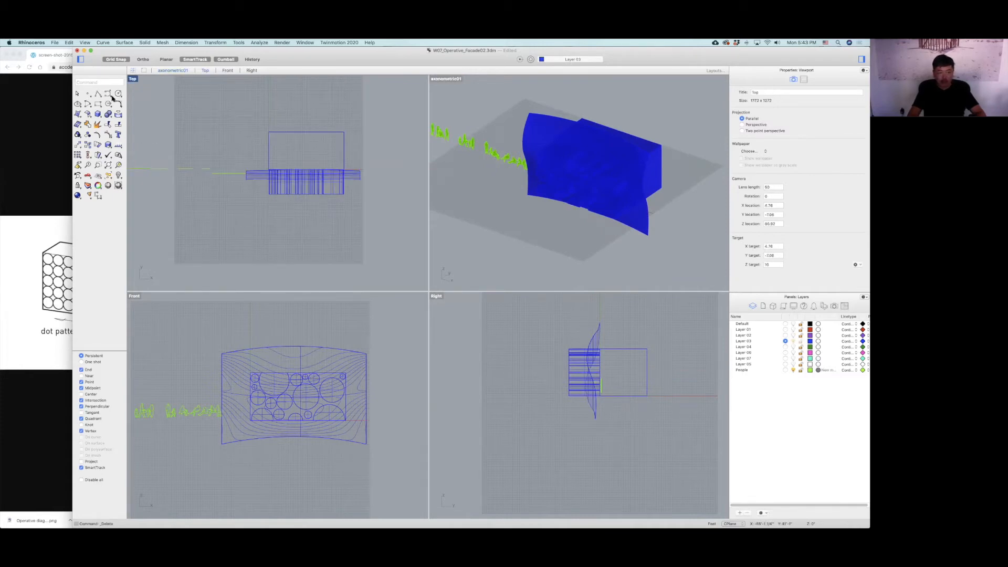
click(111, 97)
click(254, 218)
click(292, 209)
click(318, 221)
click(341, 229)
click(371, 216)
key(Return)
Draw a second wavy five-point curve between the first curve and the facade in the Top view.
key(Return)
click(364, 204)
click(339, 201)
click(317, 211)
click(289, 207)
click(260, 203)
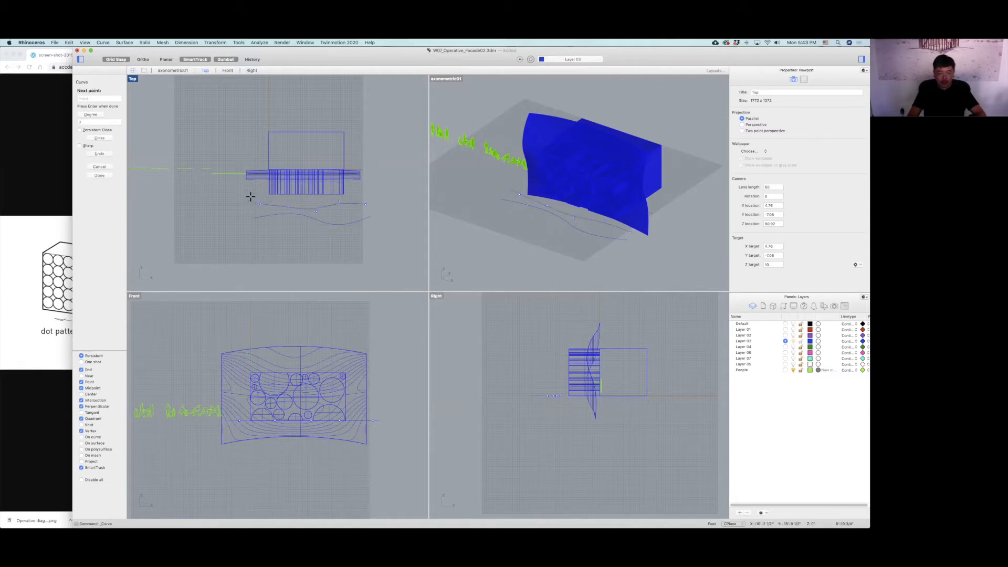
key(Return)
Draw a third wavy five-point curve farther from the facade than the other two in the Top view.
key(Return)
click(261, 234)
click(290, 234)
click(321, 250)
click(346, 232)
click(366, 229)
key(Return)
Make Layer 04 the current layer and hide Layer 03.
right_drag(595, 252, 604, 236)
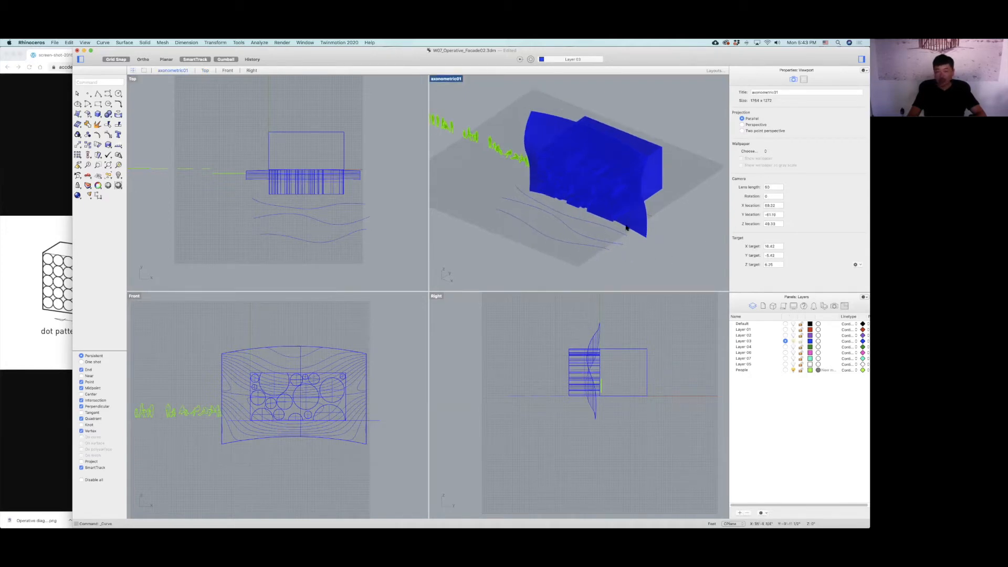
click(794, 346)
click(794, 346)
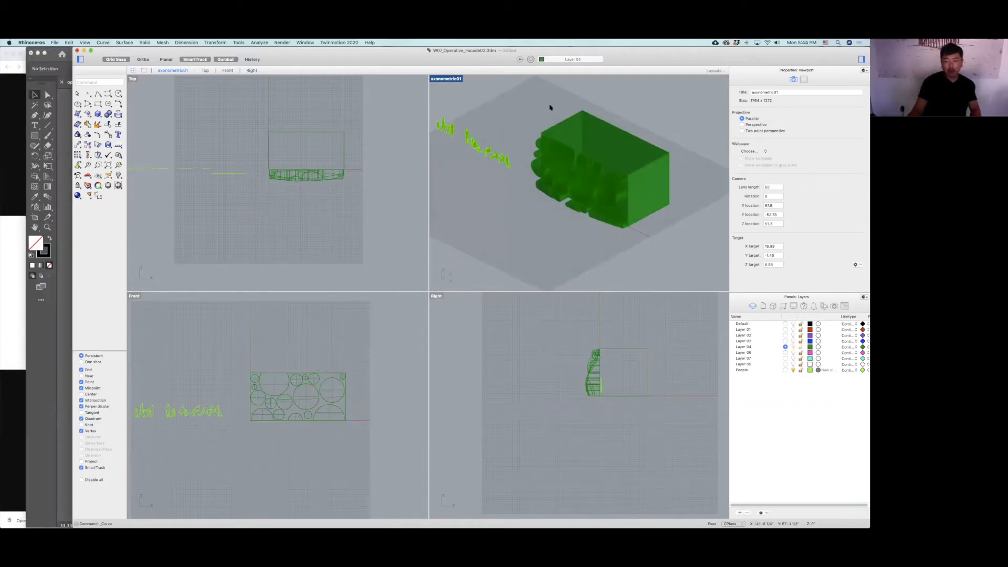
click(558, 132)
key(Escape)
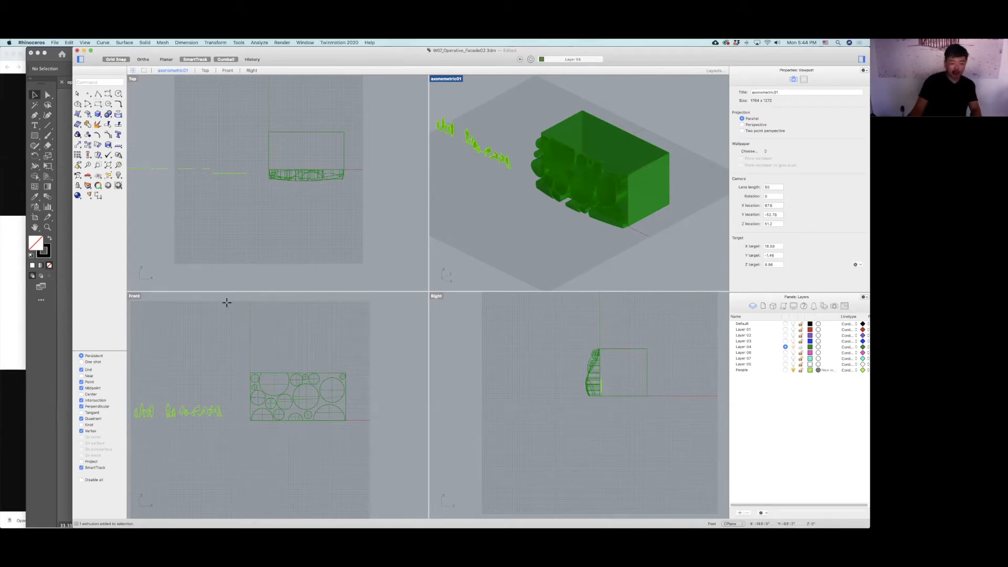
Draw a rectangle above the circle-patterned facade, slightly narrower than it, in the Front view.
click(98, 104)
scroll(267, 326, down, 2)
click(263, 320)
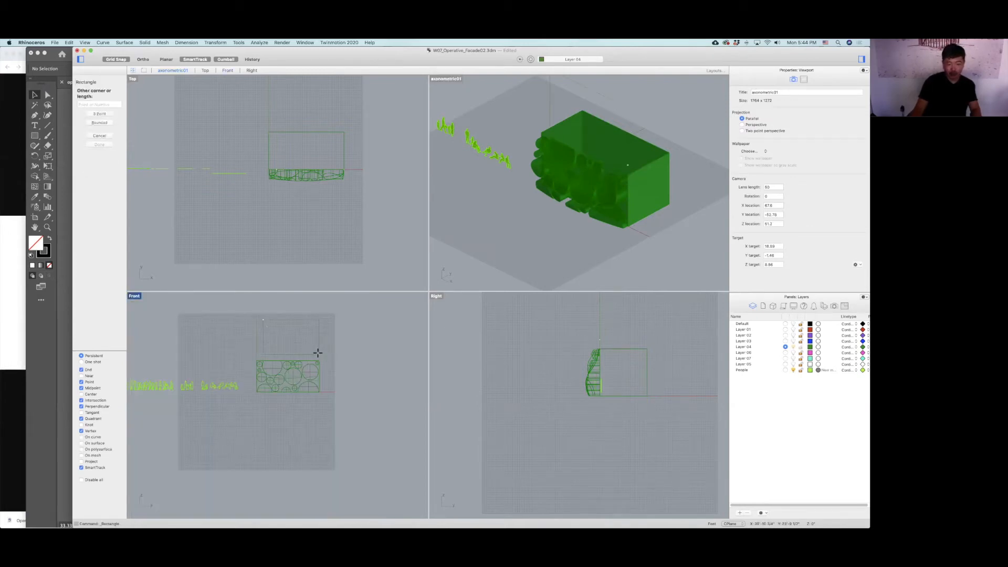
click(316, 353)
Draw a zigzag polyline with two peaks inside the rectangle, from its left edge down to its bottom edge.
scroll(252, 329, up, 3)
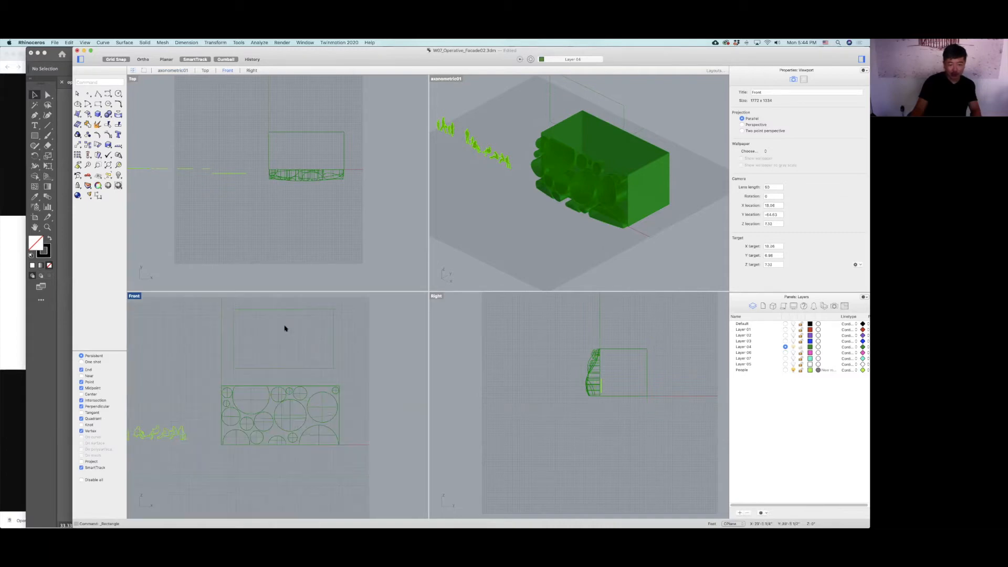
scroll(218, 339, up, 2)
right_drag(213, 339, 197, 336)
click(98, 94)
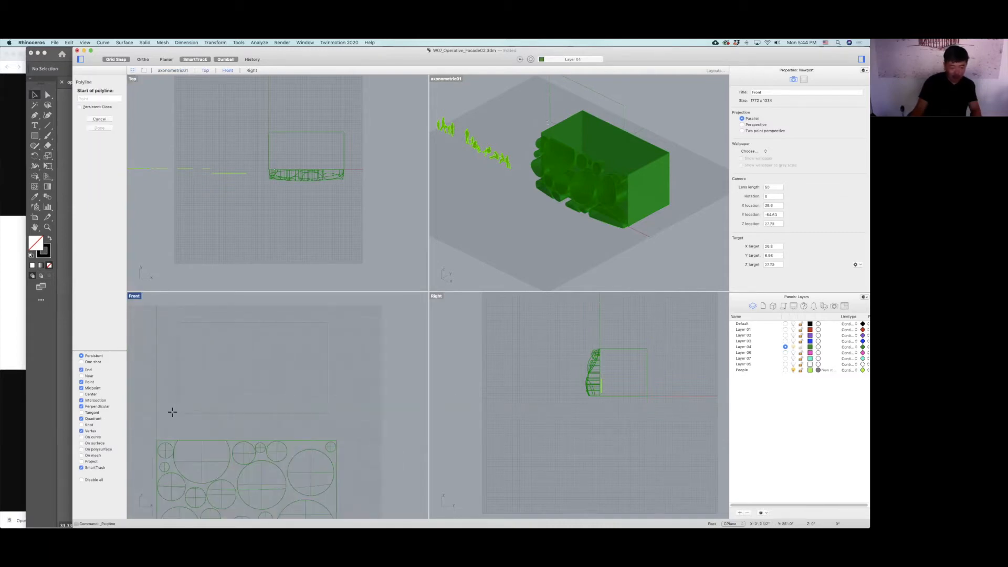
click(195, 366)
click(235, 387)
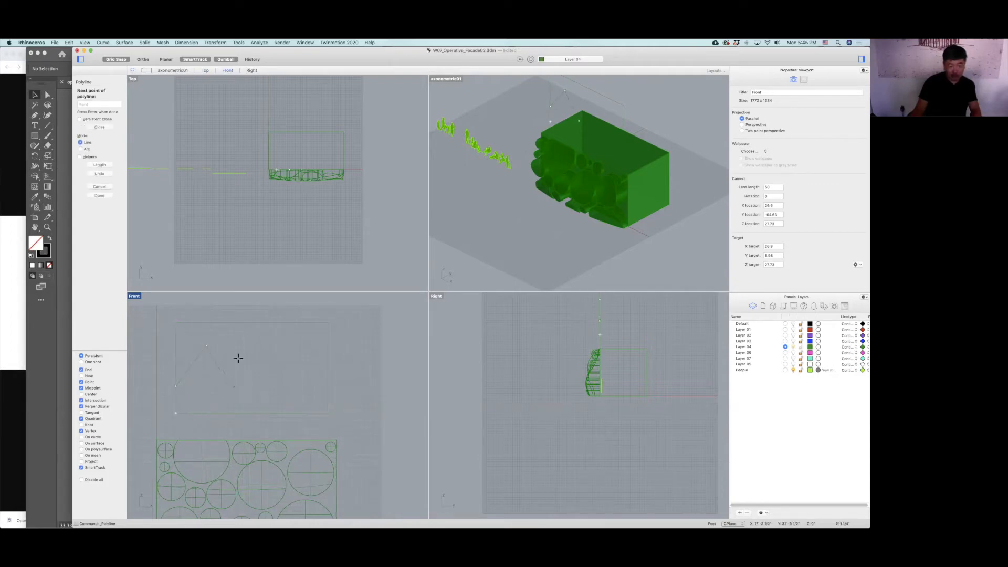
click(262, 353)
click(304, 413)
key(Return)
Draw a second peak polyline from the first zigzag's last slope to the rectangle's right edge.
key(Return)
click(283, 384)
click(309, 359)
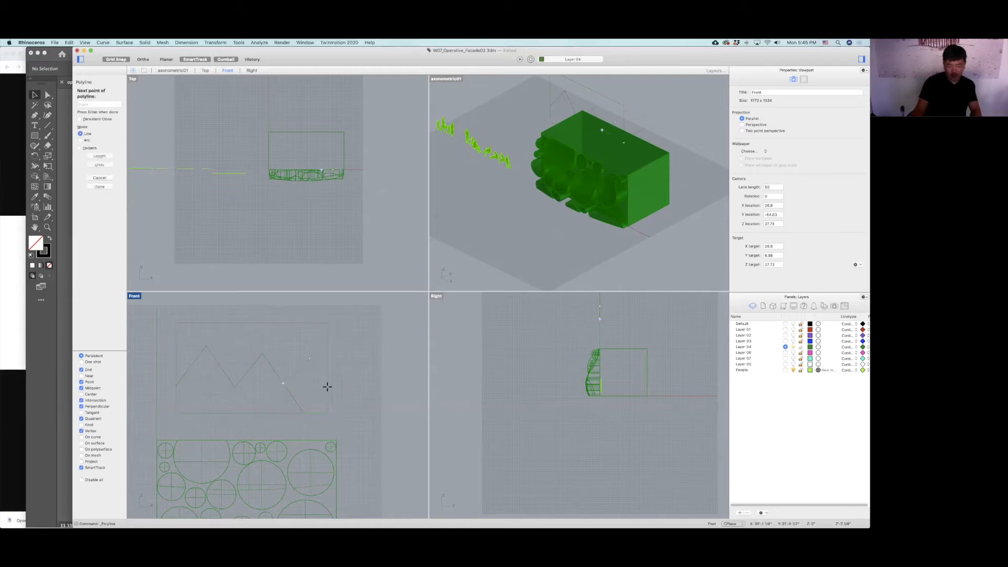
click(328, 384)
key(Return)
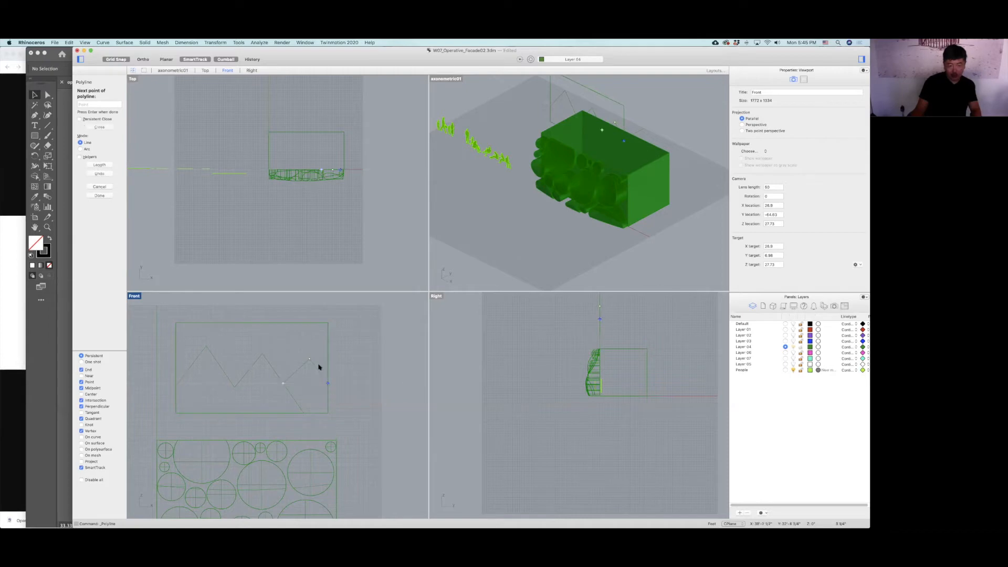
Move the rectangle and both zigzag polylines behind the box in the Top view.
drag(163, 414, 170, 406)
scroll(346, 180, down, 8)
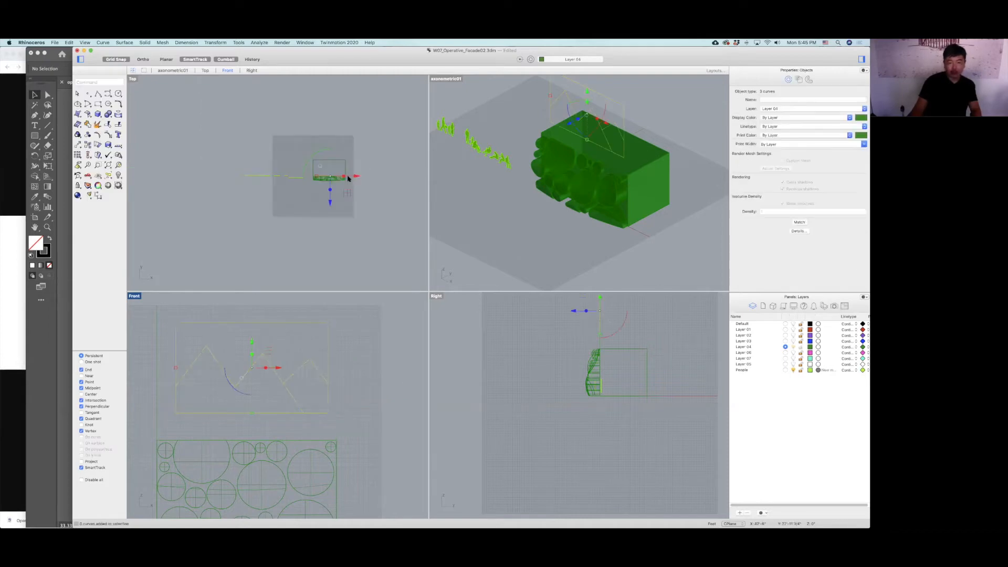
right_drag(348, 185, 319, 213)
drag(321, 225, 322, 196)
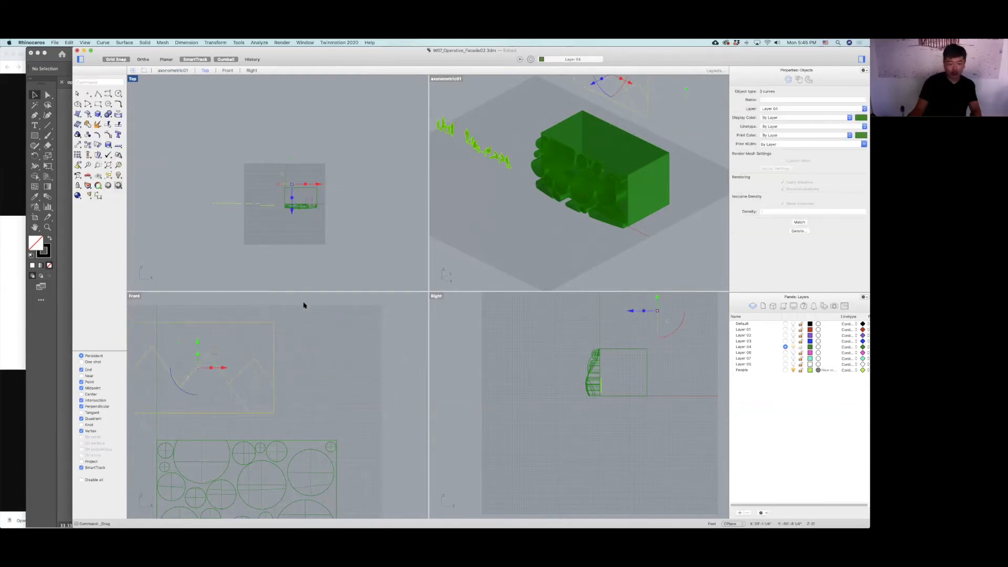
Lower the rectangle and zigzags over the facade outline in the Front view, and shift them farther behind the box.
scroll(305, 303, down, 7)
drag(267, 326, 296, 389)
drag(302, 230, 303, 213)
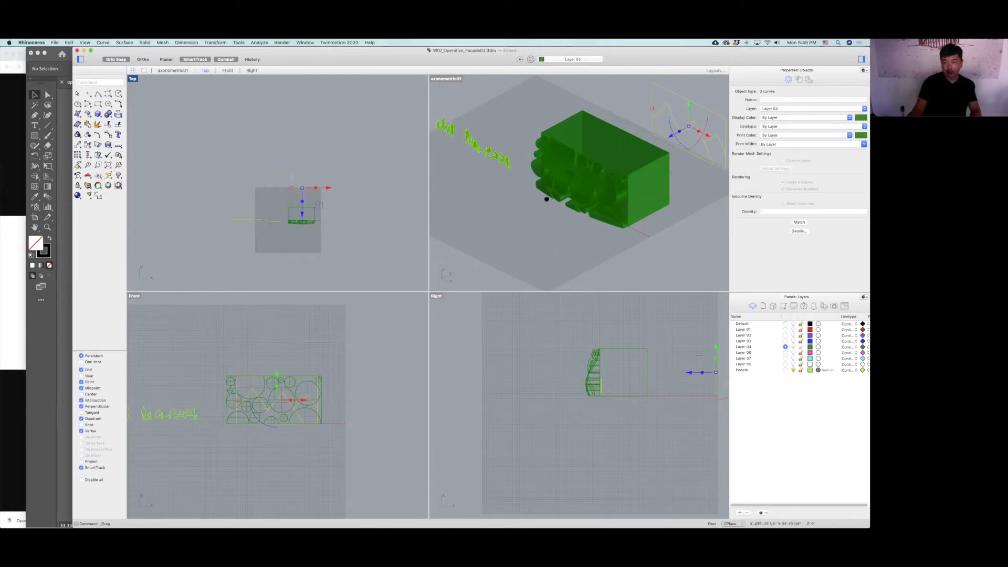
shift+right_drag(547, 199, 517, 200)
click(674, 185)
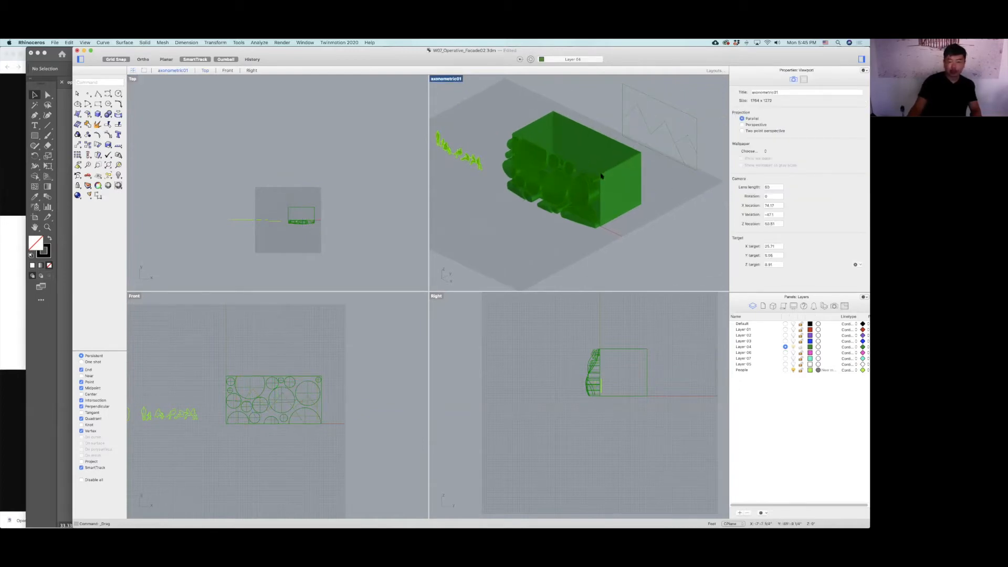
Maximize the axonometric view and draw a diagonal polyline between opposite corners of the box's rear face.
right_drag(602, 202, 621, 225)
scroll(608, 207, up, 5)
scroll(622, 224, down, 3)
double_click(447, 79)
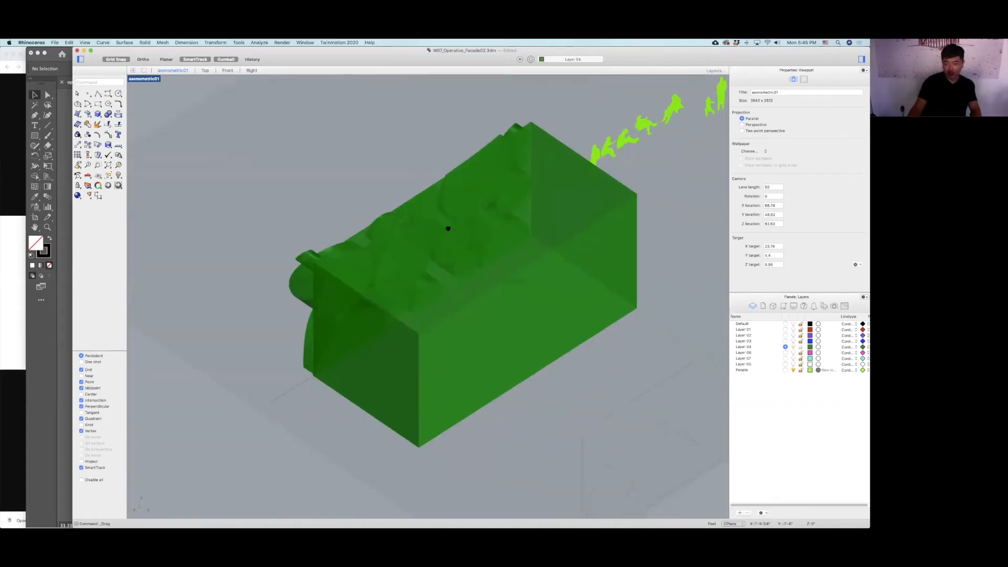
click(98, 94)
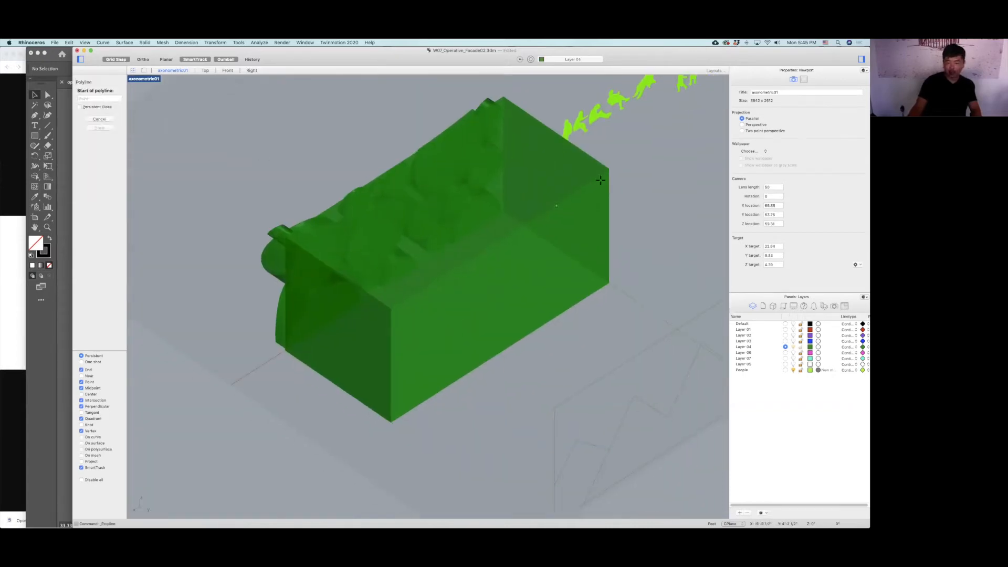
click(610, 170)
click(390, 420)
key(Return)
Draw straight polylines connecting the midpoint of the rear face's diagonal to two corners of the rectangle behind the box.
right_drag(466, 372, 514, 283)
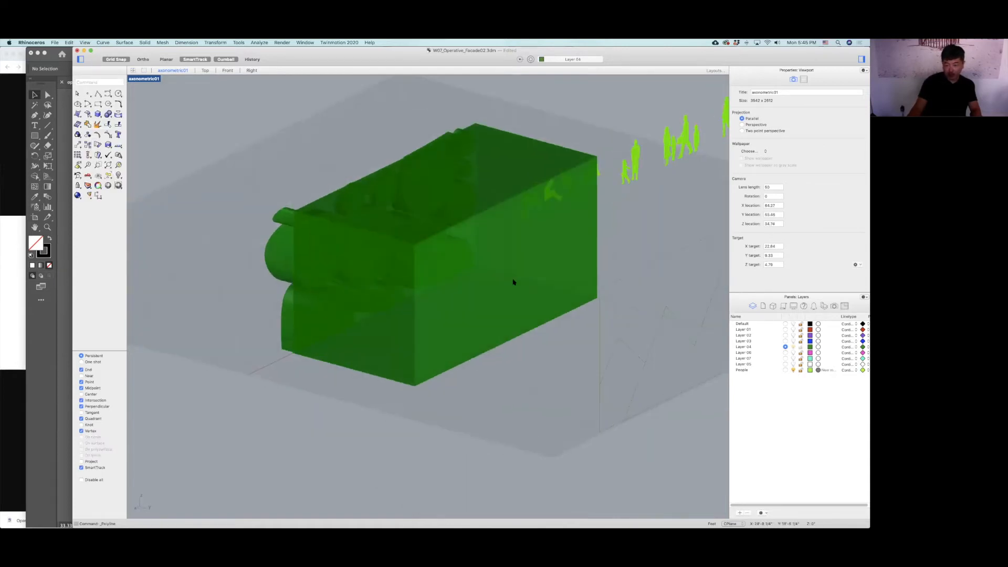
click(113, 104)
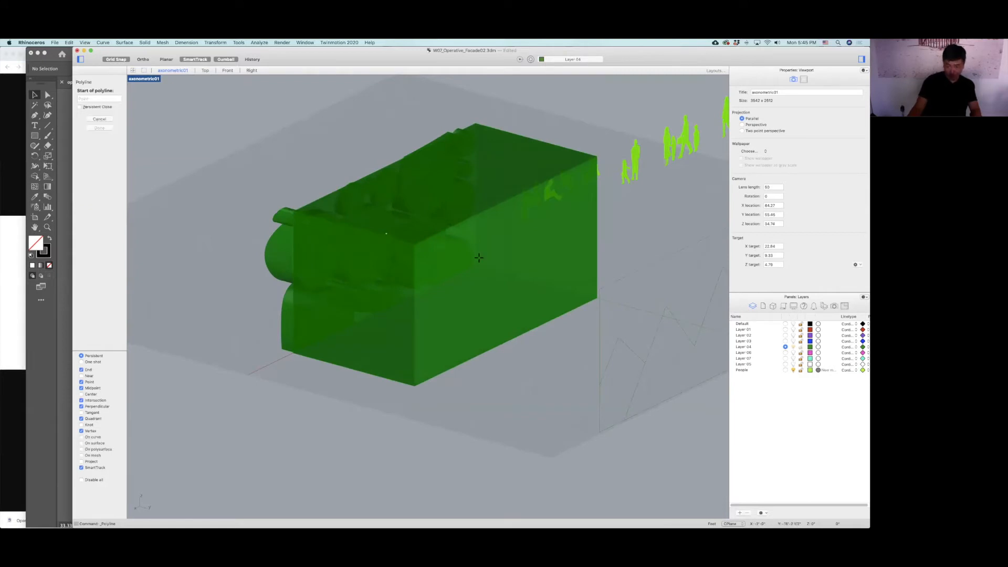
click(506, 271)
scroll(550, 287, down, 5)
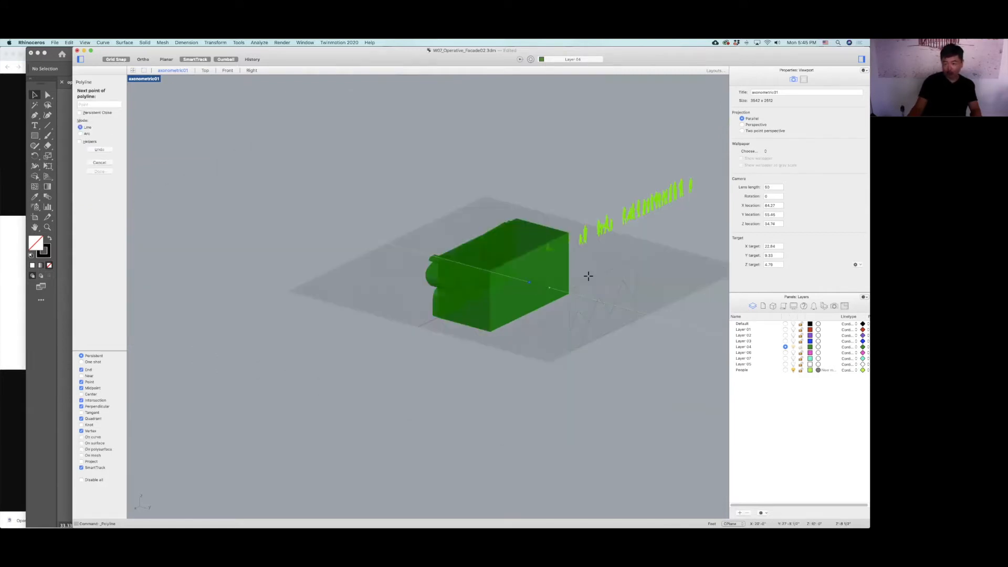
right_drag(588, 275, 637, 226)
click(633, 230)
key(Return)
key(Return)
click(634, 287)
click(527, 268)
key(Return)
Draw another straight polyline from the rear face's centre to a corner at the rectangle's other end.
key(Return)
click(527, 268)
click(600, 340)
key(Return)
key(Return)
click(528, 268)
right_drag(583, 319, 514, 192)
key(Escape)
Finish the projection lines and delete the diagonal construction line across the green box's rear face.
scroll(512, 281, up, 4)
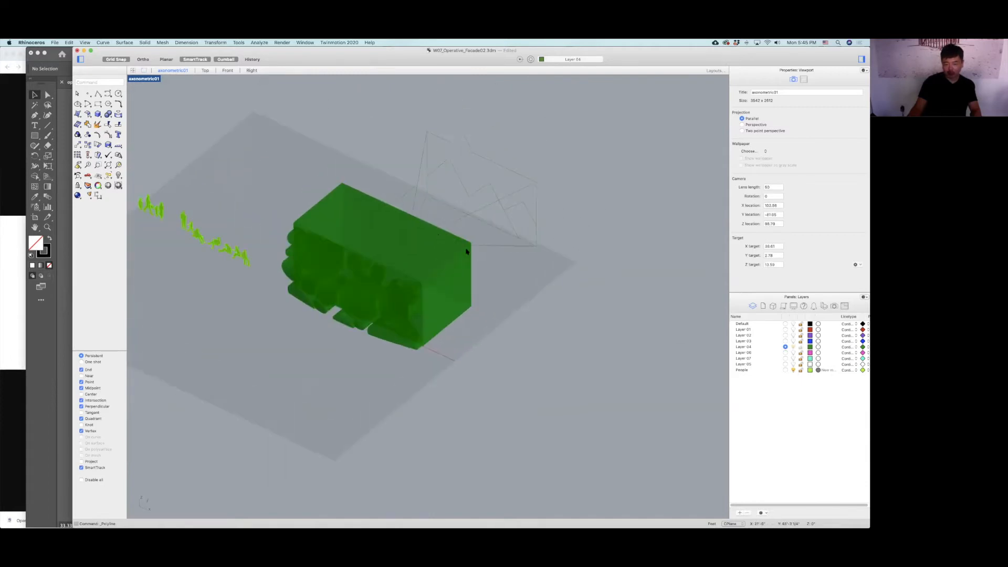
click(453, 283)
right_drag(551, 322, 455, 362)
click(460, 360)
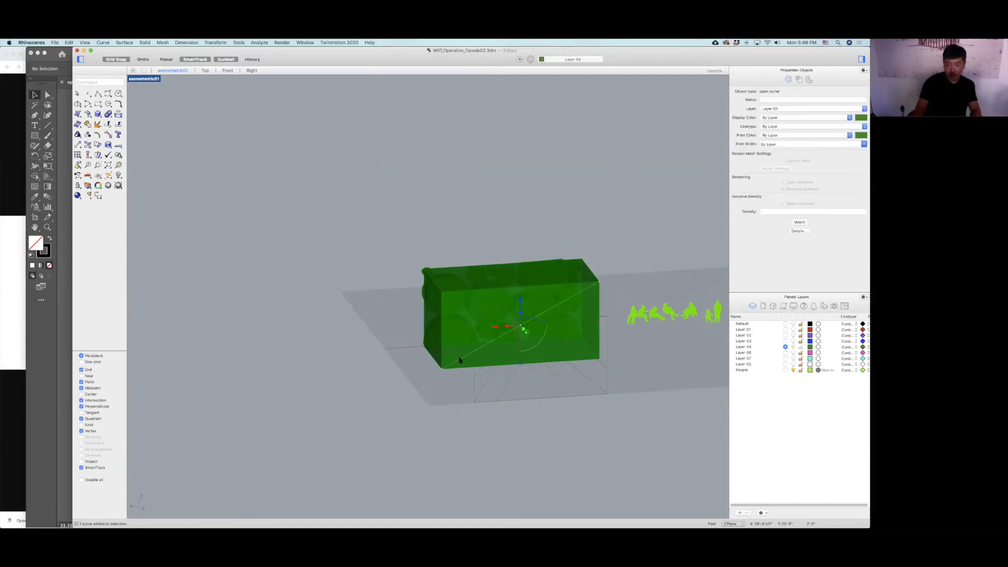
key(Delete)
right_drag(447, 323, 530, 292)
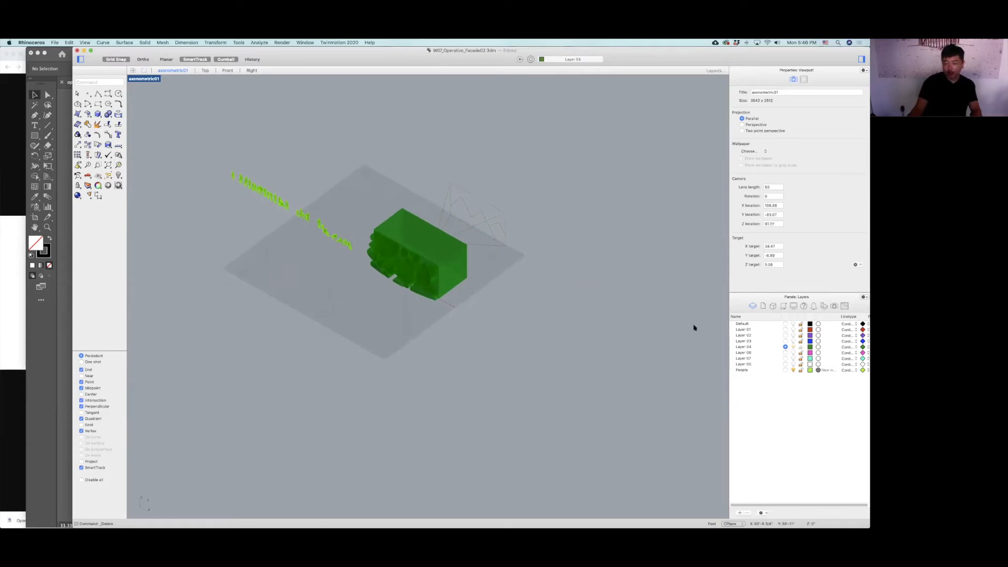
Make the magenta facade layer current, check the Illustrator reference diagram, and draw a wavy curve on the ground in front of the facade.
click(785, 352)
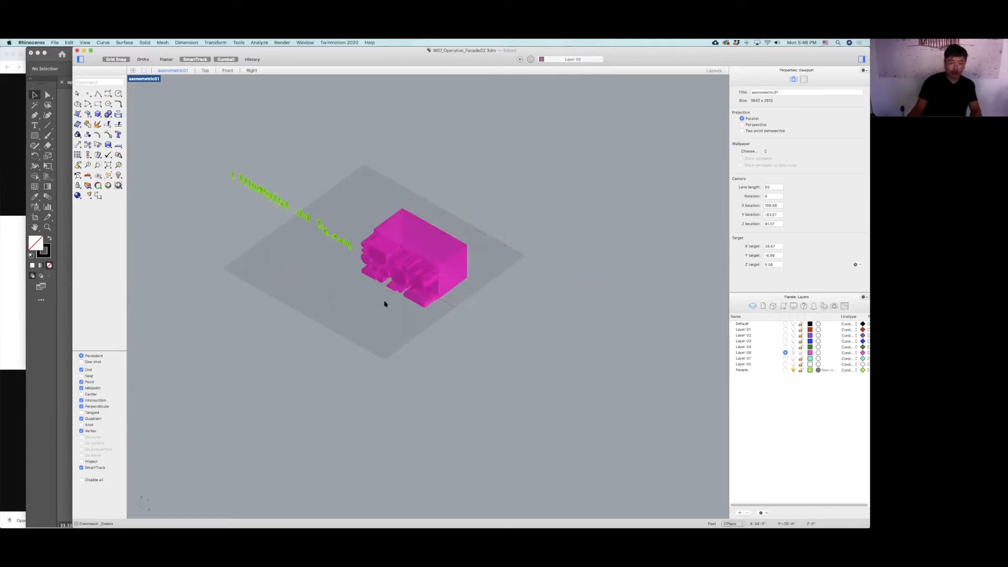
click(66, 240)
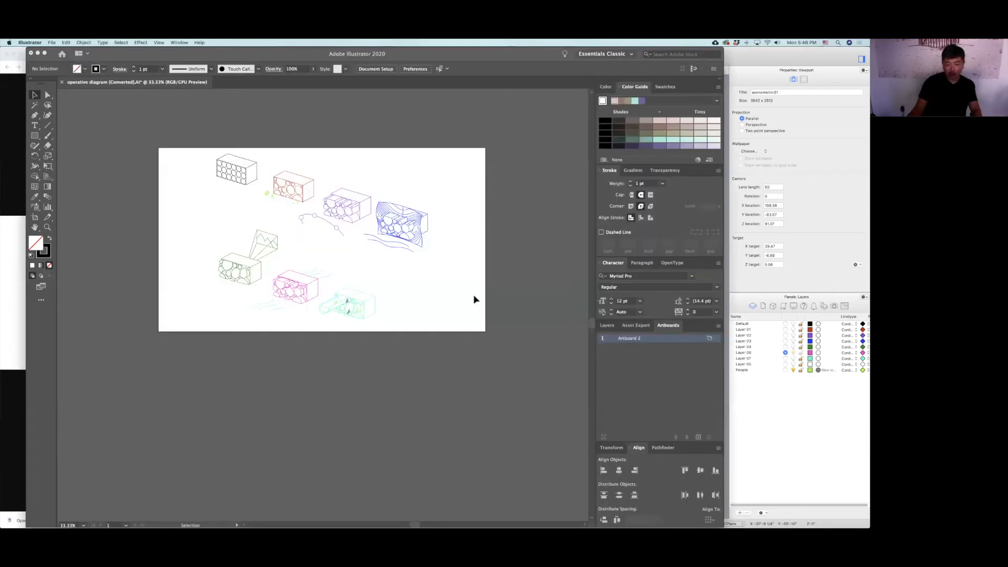
click(786, 421)
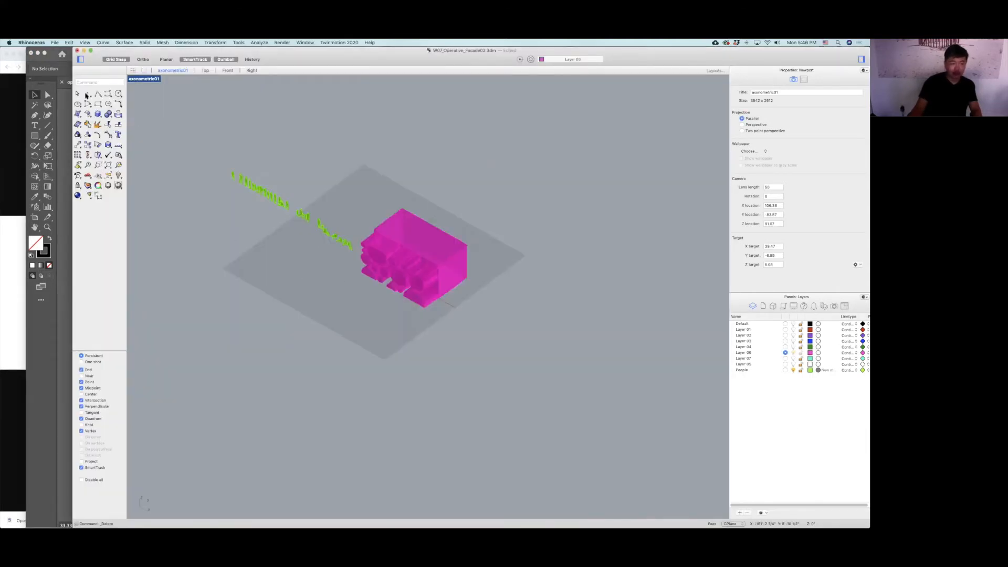
click(322, 309)
click(351, 296)
key(Return)
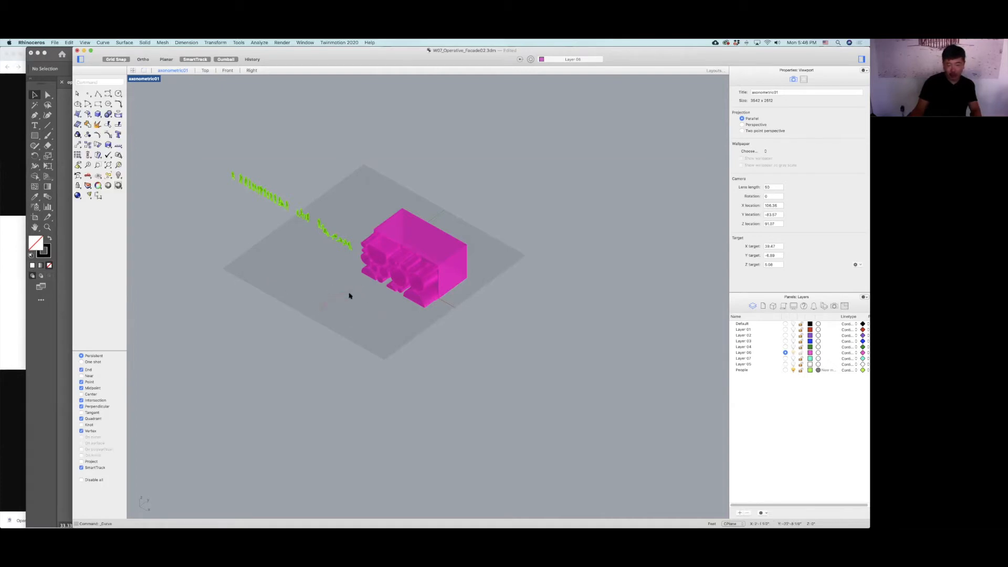
Copy the wavy curve twice along the facade to form a row of three curves.
click(348, 294)
text(copy)
key(Return)
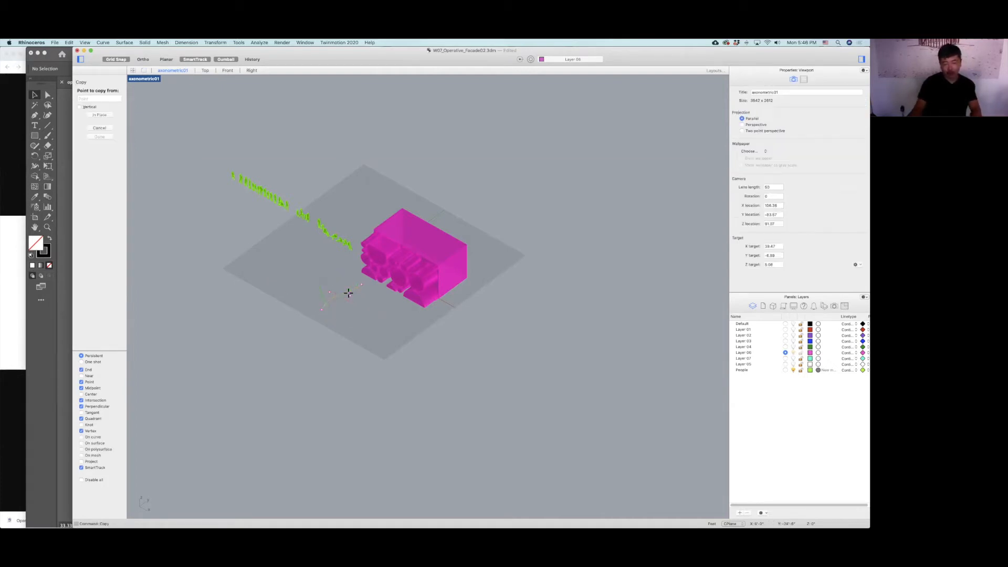
click(364, 306)
click(377, 316)
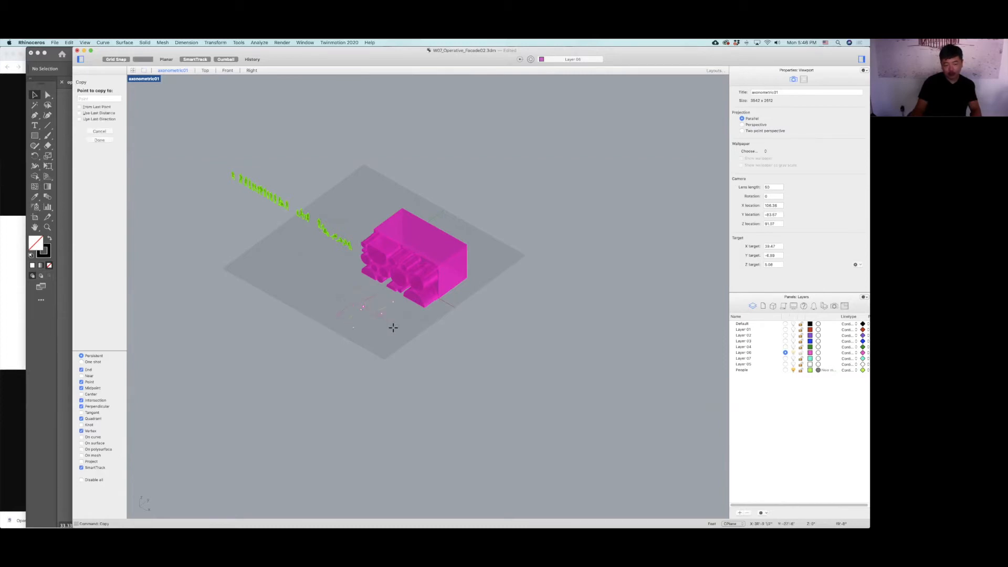
click(393, 328)
key(Return)
drag(378, 338, 308, 306)
text(copy)
key(Return)
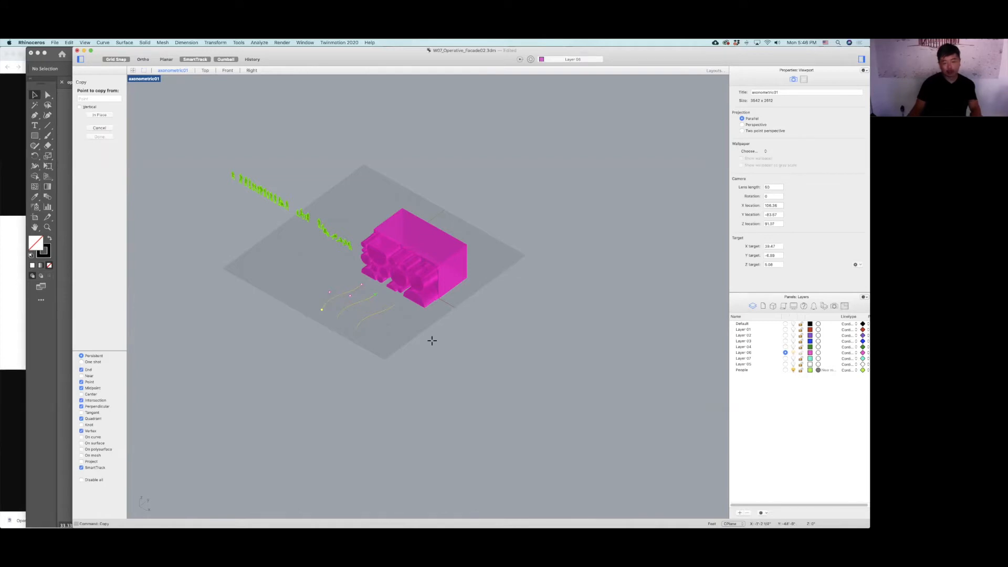
click(539, 272)
key(Escape)
key(Escape)
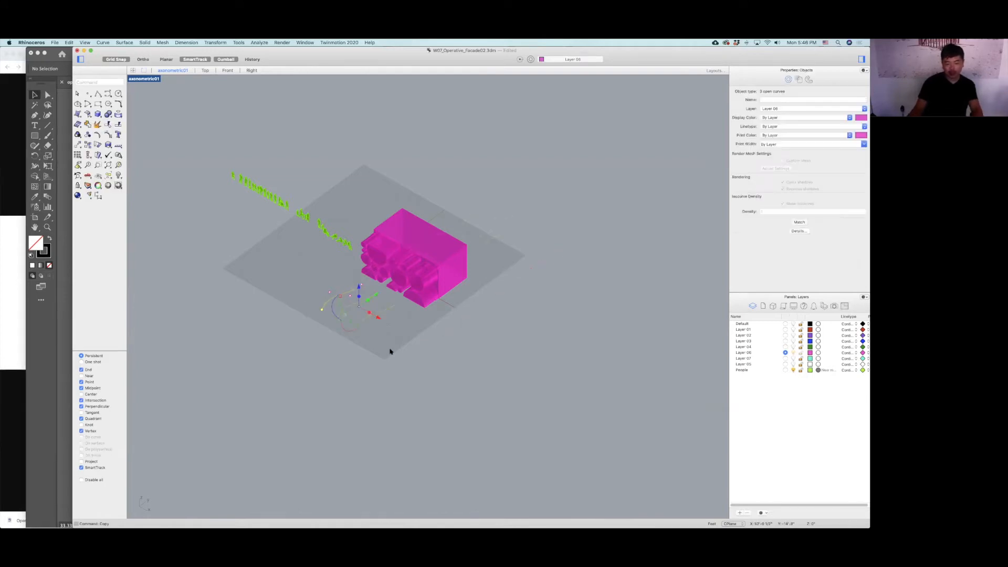
Copy the three wavy curves from the front of the facade to the area behind the magenta box.
drag(391, 349, 298, 301)
right_click(448, 356)
click(447, 355)
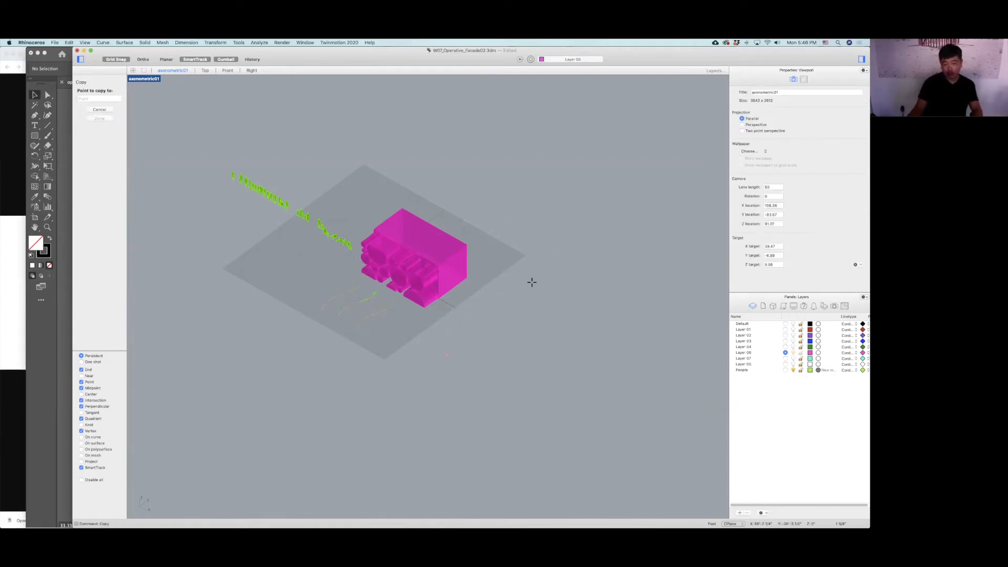
click(555, 283)
key(Escape)
key(Escape)
right_drag(428, 332, 428, 327)
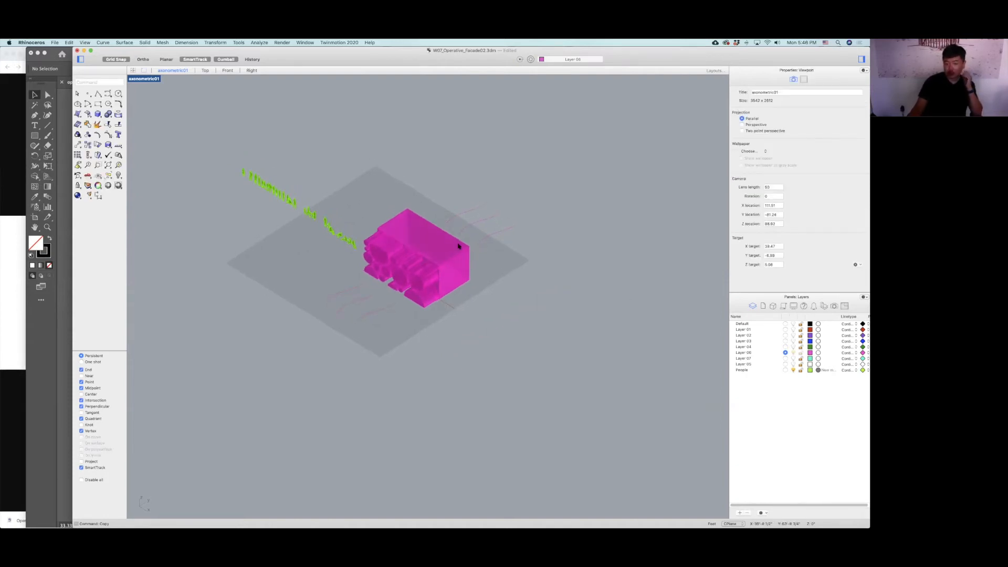
Raise both sets of wavy curves off the ground and adjust the position of the curves behind the box.
drag(481, 193, 481, 193)
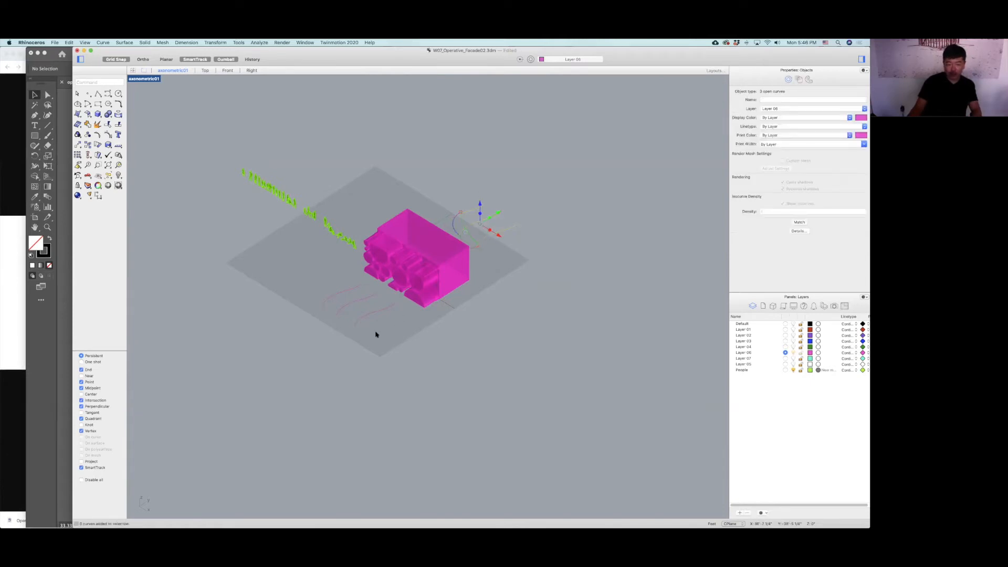
shift+drag(294, 293, 295, 292)
drag(422, 237, 421, 238)
drag(522, 213, 546, 226)
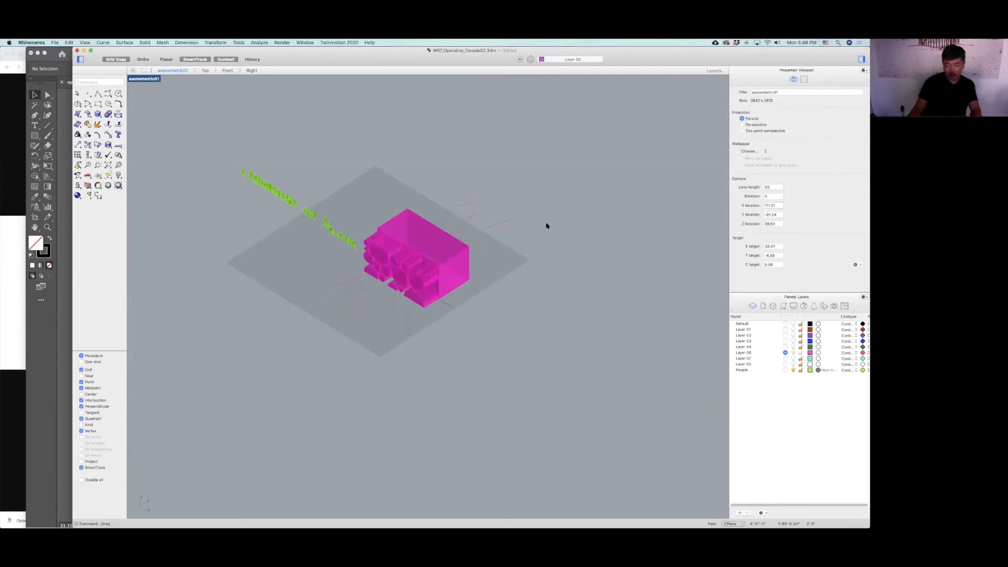
drag(470, 230, 496, 216)
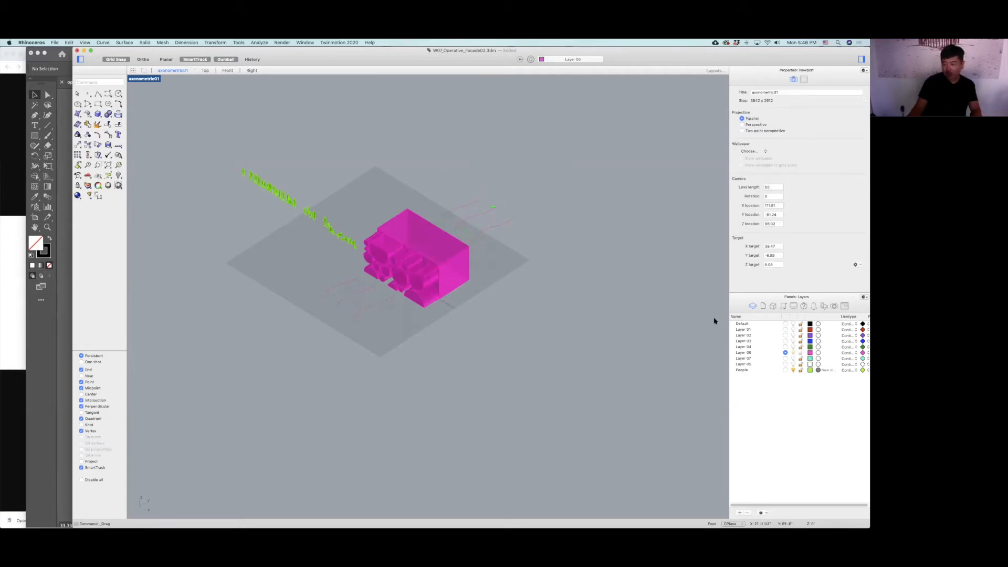
Make Layer 07 current and hide the magenta facade layer.
click(785, 359)
click(794, 353)
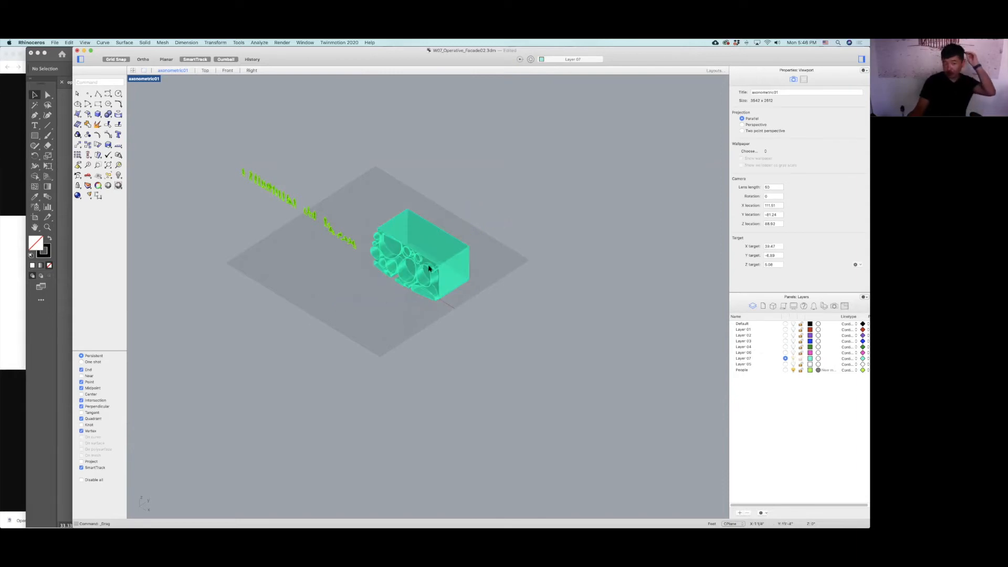
mouse_move(420, 275)
right_down()
mouse_move(417, 294)
mouse_move(404, 279)
right_up()
scroll(410, 288, up, 6)
click(357, 256)
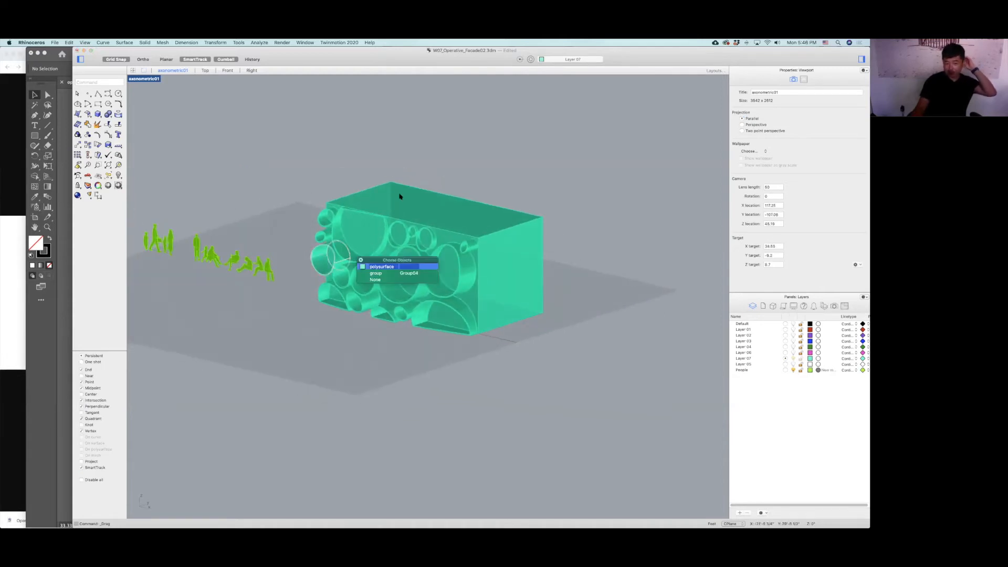
click(327, 224)
click(355, 126)
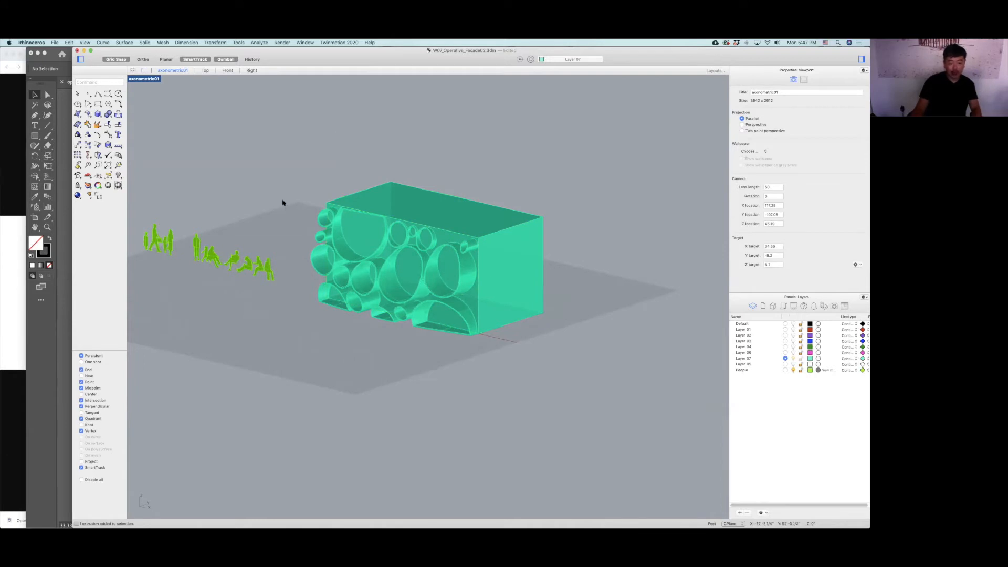
Return to the four-view layout and move a seated figure into the facade's large central circular opening in the Front view.
right_drag(281, 203, 278, 208)
scroll(276, 210, up, 5)
click(268, 211)
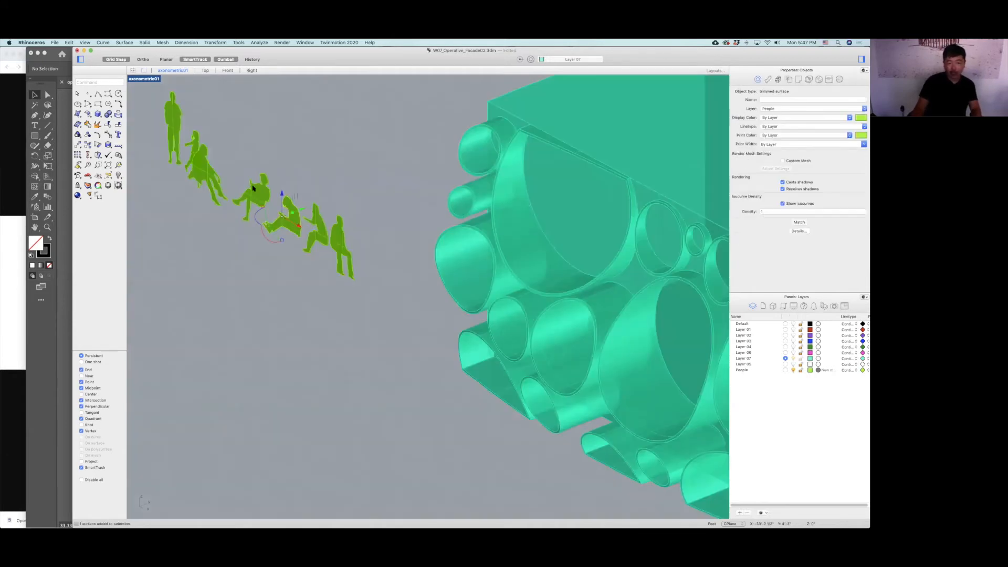
scroll(289, 224, down, 4)
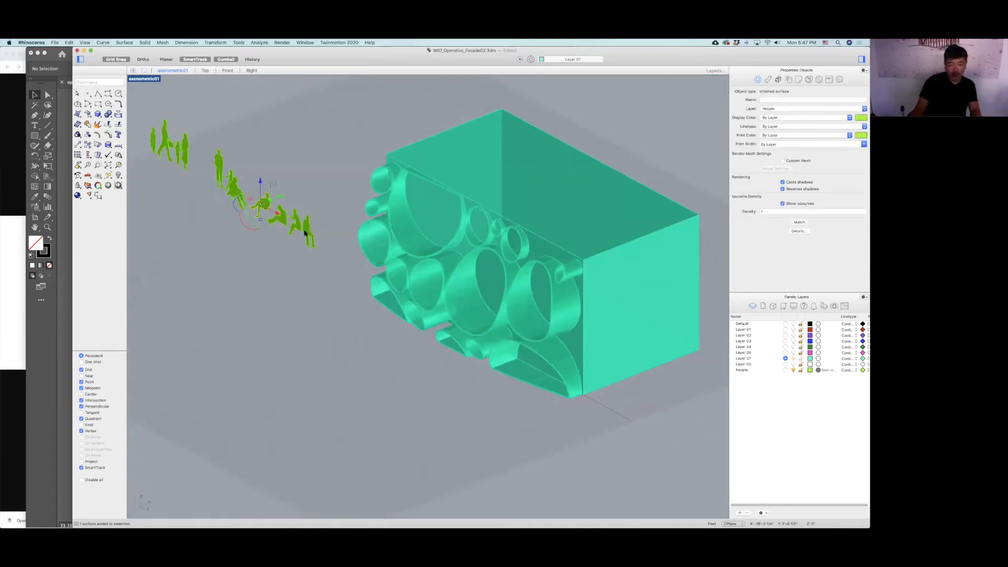
double_click(145, 78)
drag(184, 398, 296, 392)
Move another seated figure into the large circle near the facade's right end and a third figure to its lower-left openings.
scroll(195, 414, up, 7)
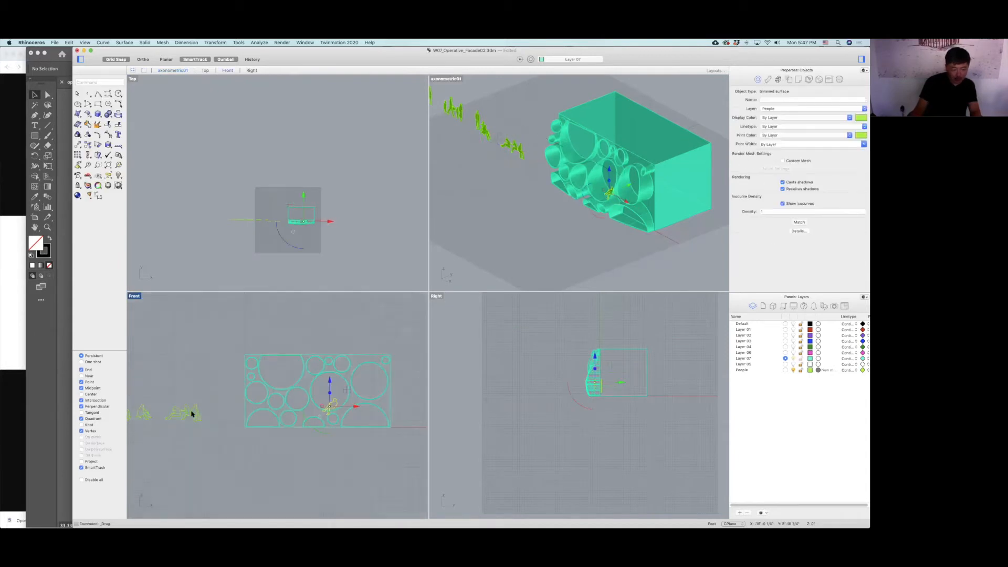
click(205, 408)
scroll(211, 404, down, 6)
drag(228, 392, 369, 378)
mouse_move(220, 382)
right_down()
mouse_move(263, 369)
mouse_move(236, 384)
right_up()
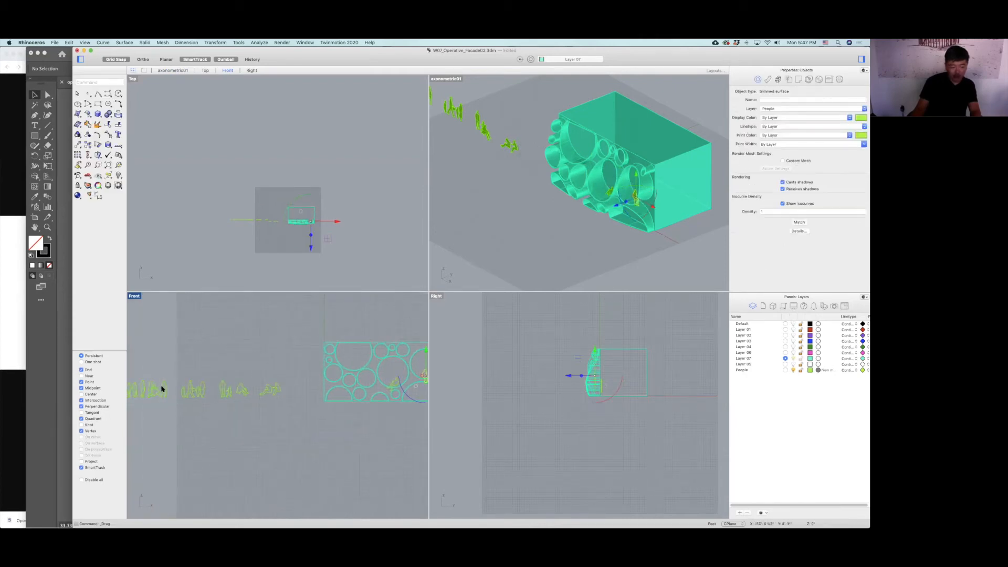
drag(163, 389, 338, 393)
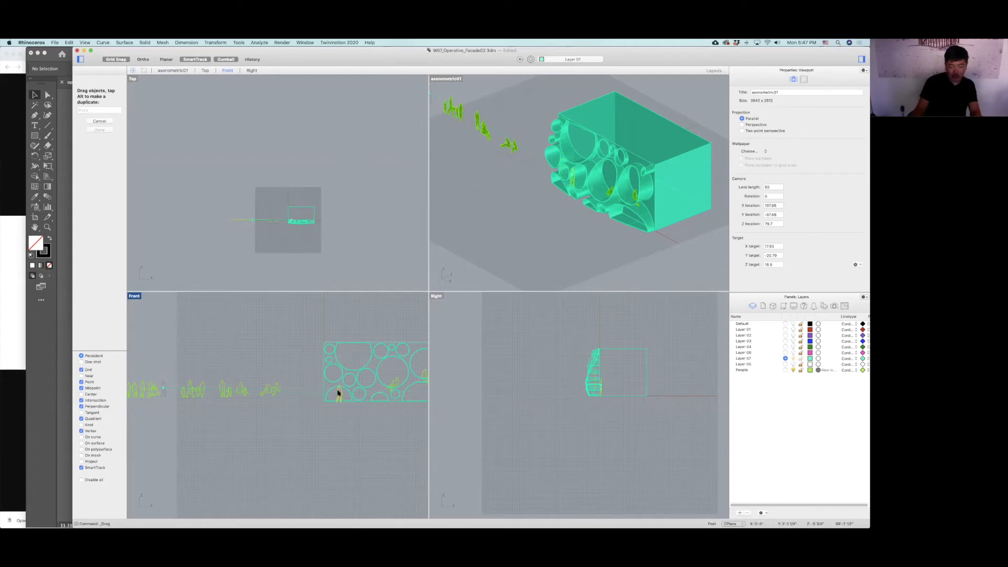
Move a standing figure into the facade's large upper circular opening and pull it forward in front of the facade.
right_drag(270, 380, 354, 380)
scroll(181, 387, up, 6)
right_drag(178, 387, 230, 385)
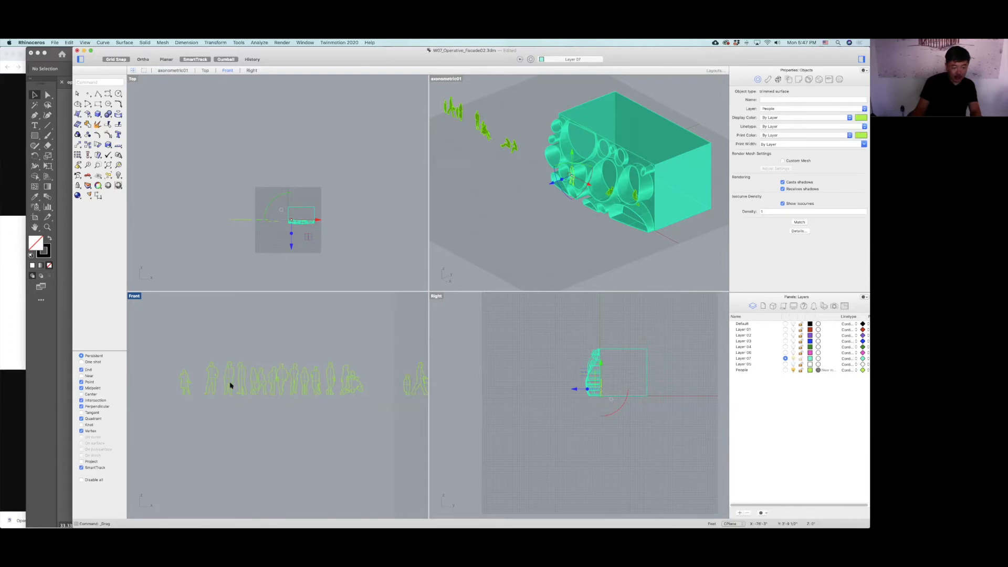
click(304, 394)
scroll(255, 393, down, 6)
right_drag(319, 397, 238, 394)
drag(237, 394, 414, 361)
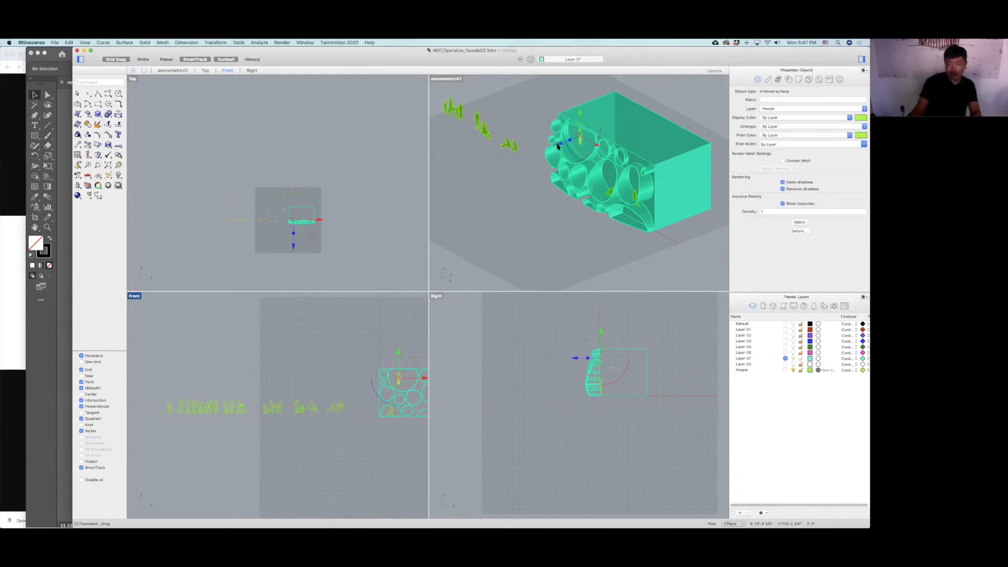
drag(561, 144, 534, 156)
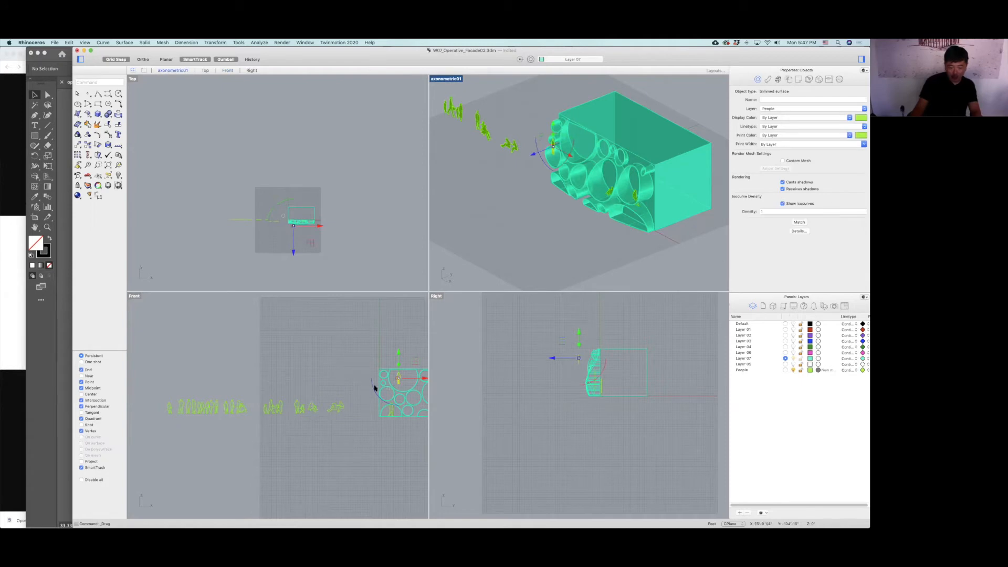
Pull the seated figure in the central circular opening forward in the Right view, to just in front of the facade.
scroll(391, 420, up, 2)
scroll(600, 386, up, 3)
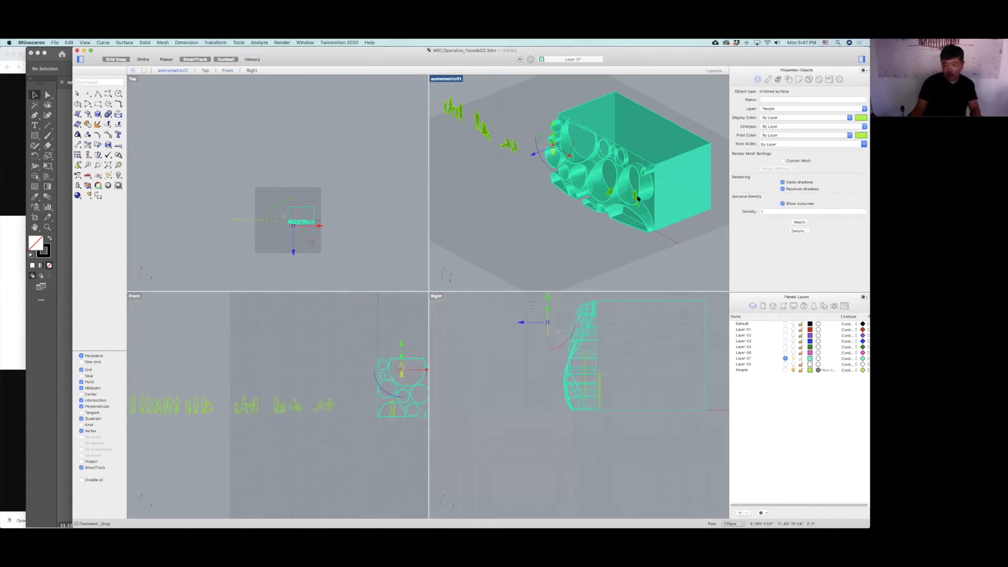
right_drag(630, 175, 660, 153)
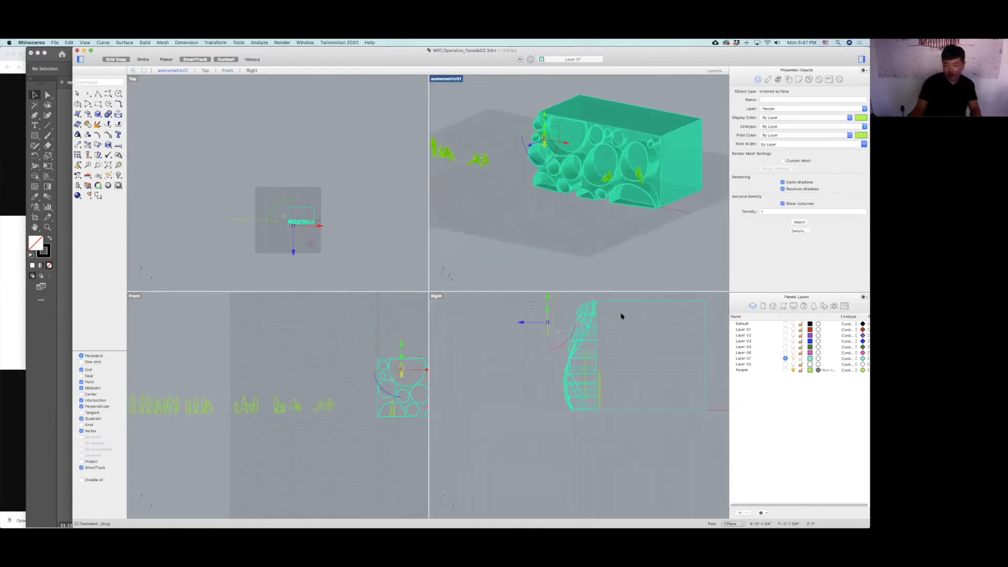
scroll(589, 393, up, 4)
click(620, 346)
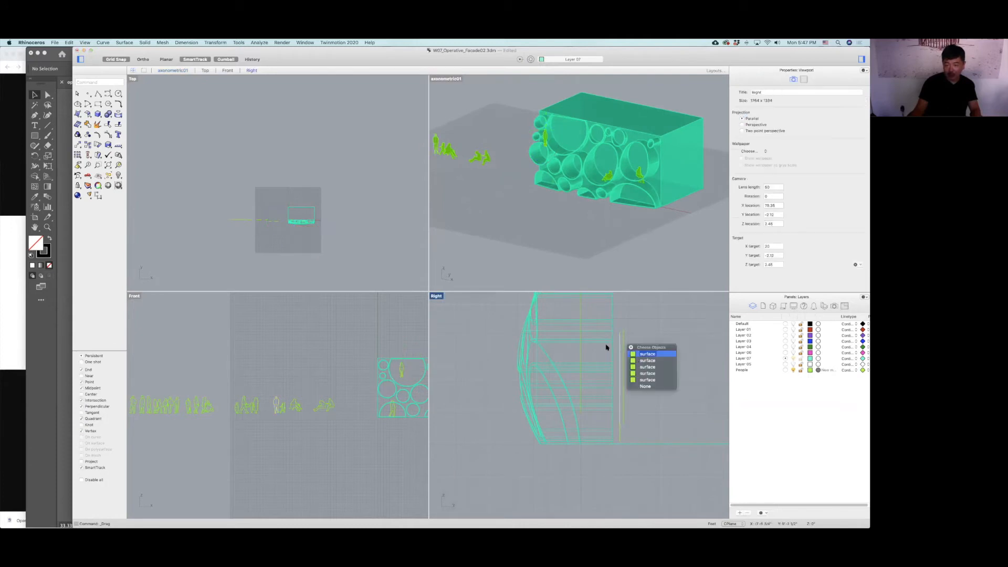
click(607, 176)
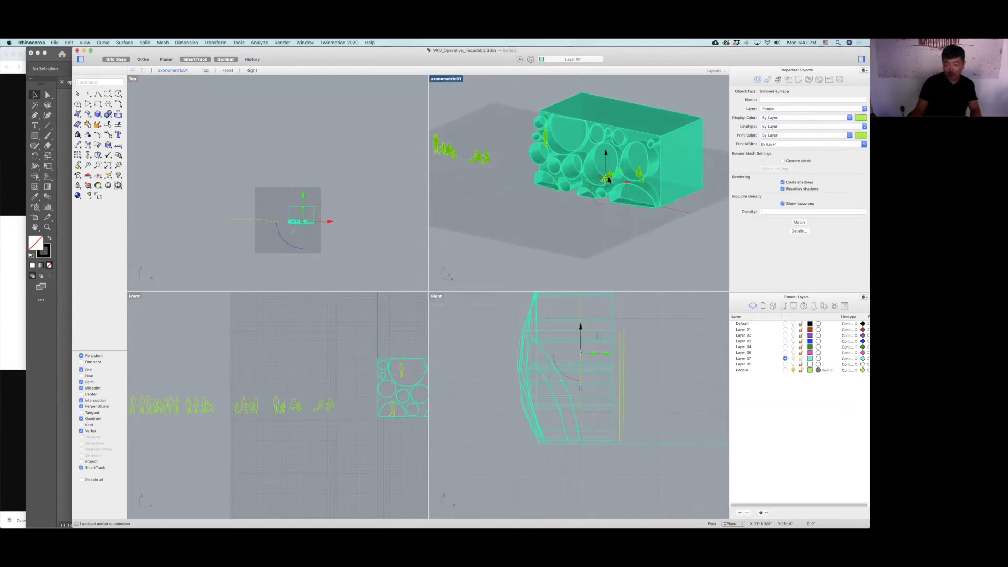
drag(607, 352, 524, 352)
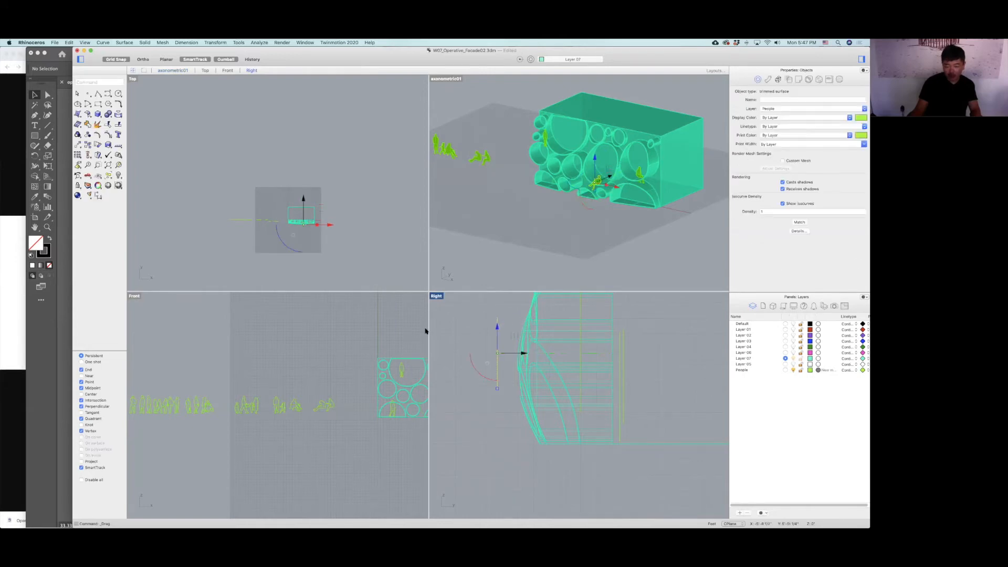
Maximize the axonometric view and pull the figure in the facade's right circular opening forward and down onto the half-round arch.
double_click(450, 79)
key(Escape)
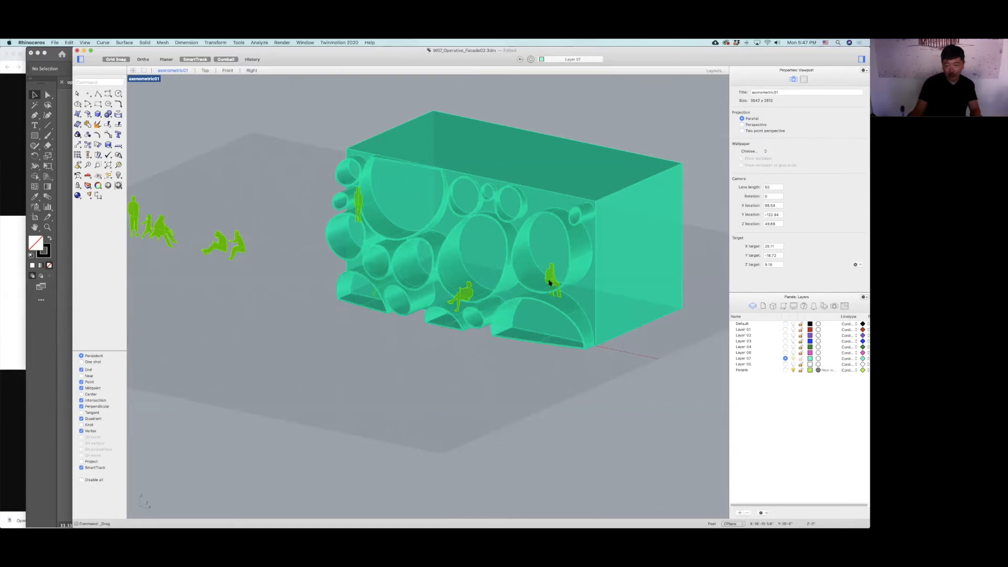
click(549, 283)
drag(566, 277, 550, 282)
click(647, 138)
click(534, 289)
drag(549, 282, 546, 294)
click(698, 116)
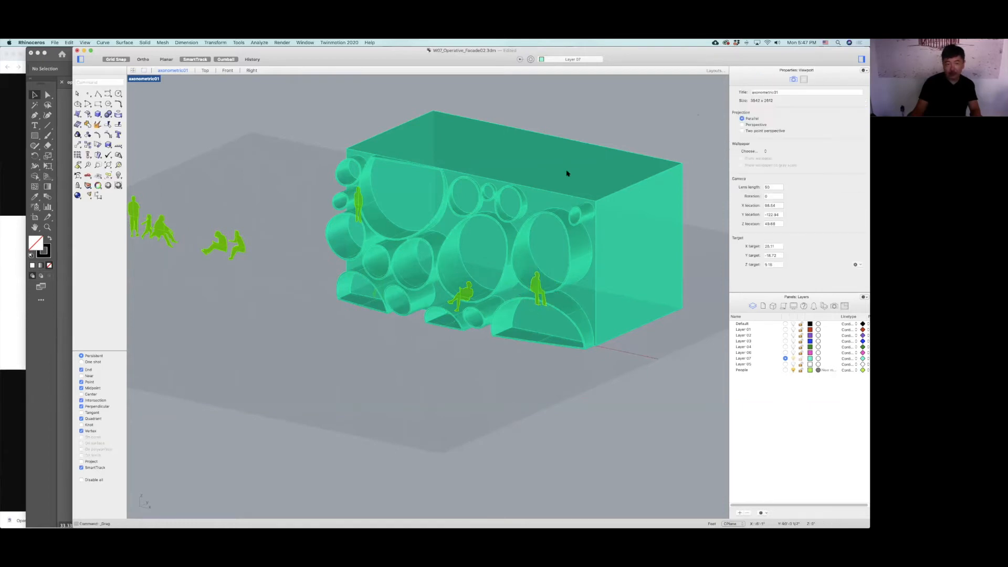
Rotate the standing figure in the facade's large upper circular opening to a lying position, then turn it toward the opening.
click(358, 210)
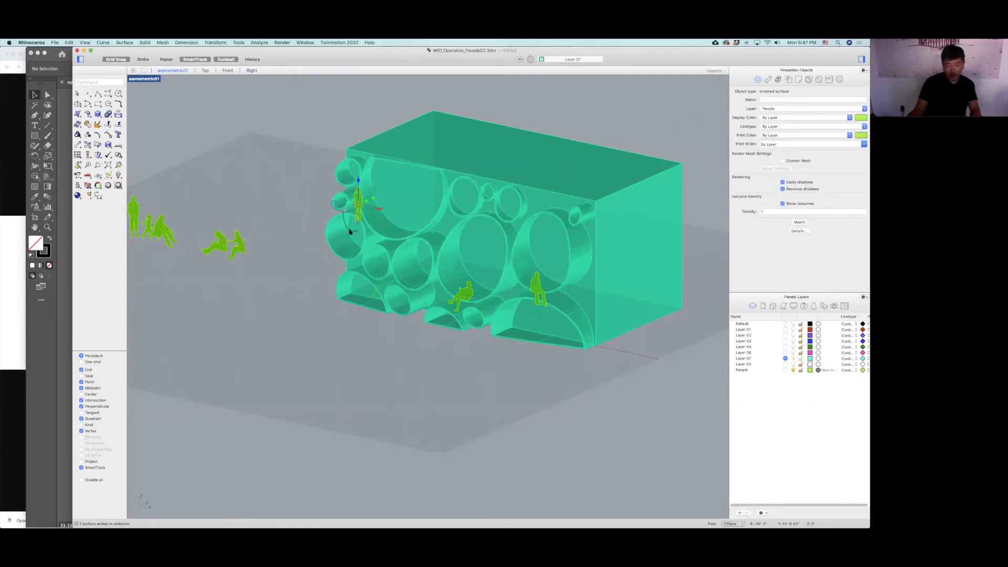
right_drag(349, 225, 449, 220)
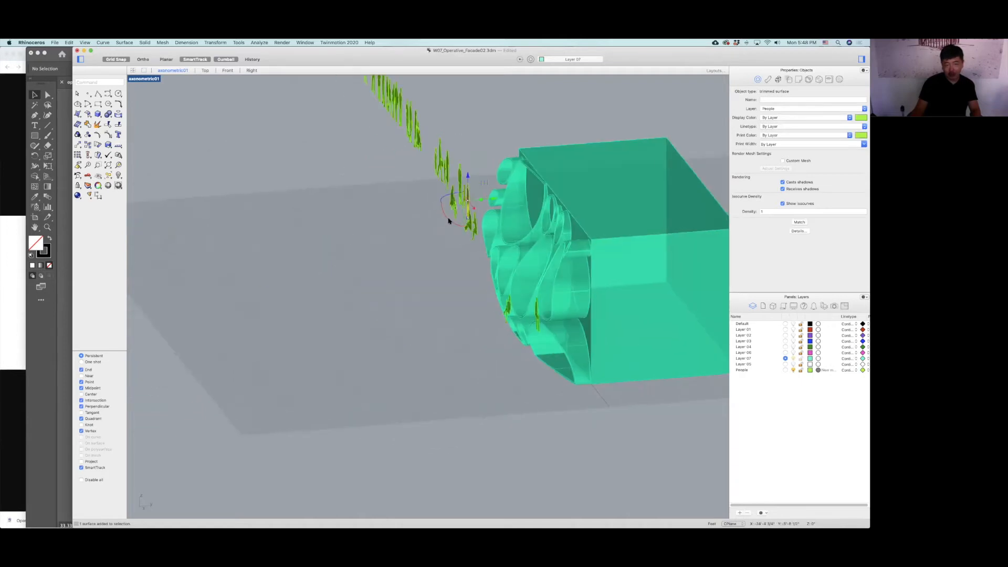
drag(447, 221, 431, 247)
right_drag(430, 247, 372, 220)
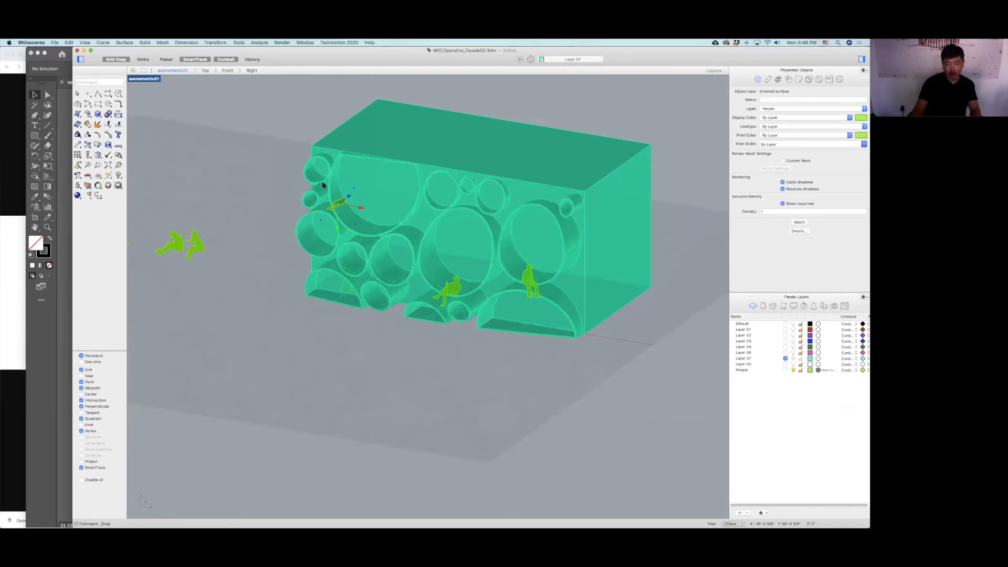
drag(328, 182, 353, 216)
mouse_move(376, 238)
right_down()
mouse_move(362, 253)
mouse_move(380, 236)
right_up()
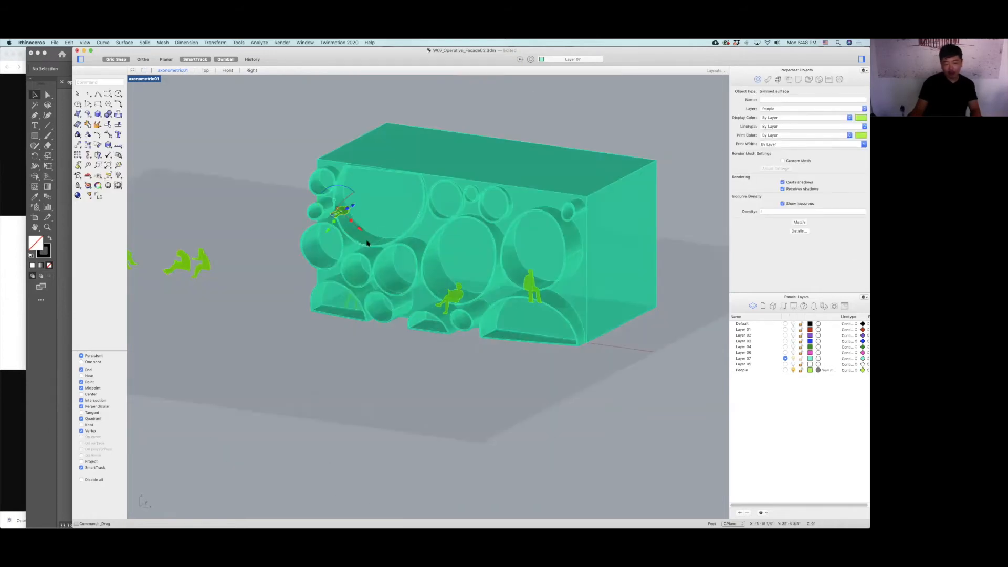
Move the large upper circular ring polysurface forward, out in front of the facade, in the Top view.
click(369, 242)
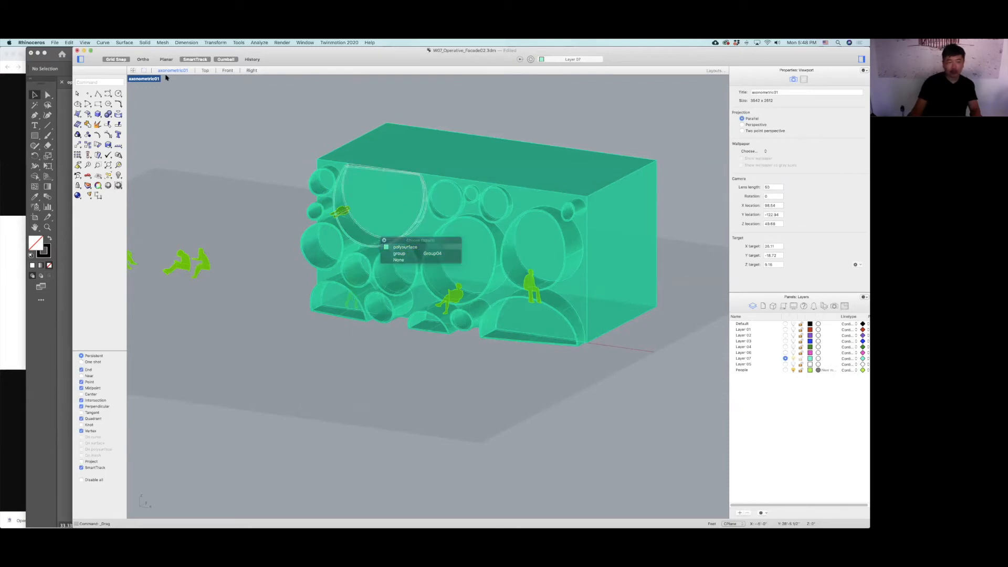
key(Return)
double_click(144, 79)
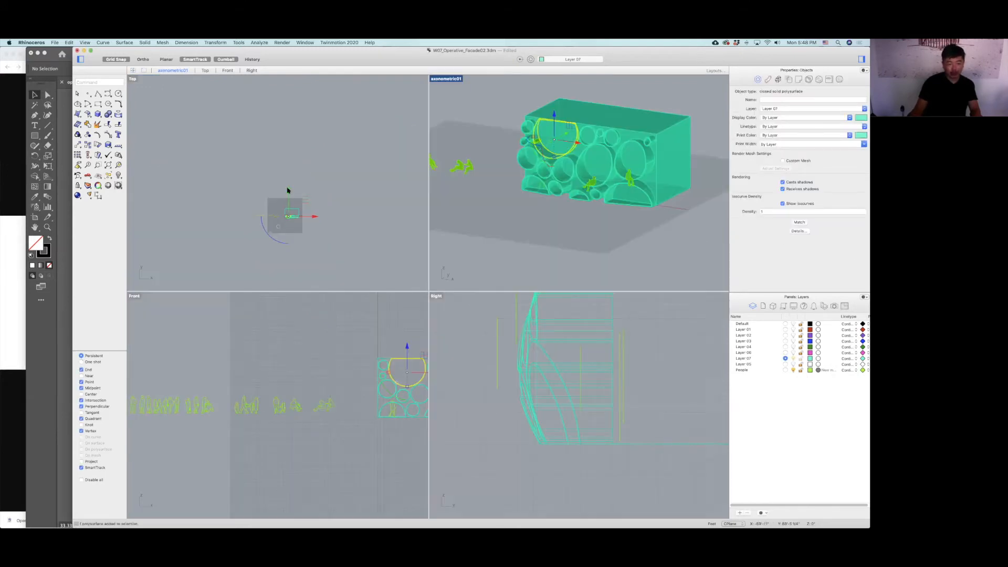
scroll(288, 196, up, 6)
drag(289, 204, 289, 221)
click(442, 146)
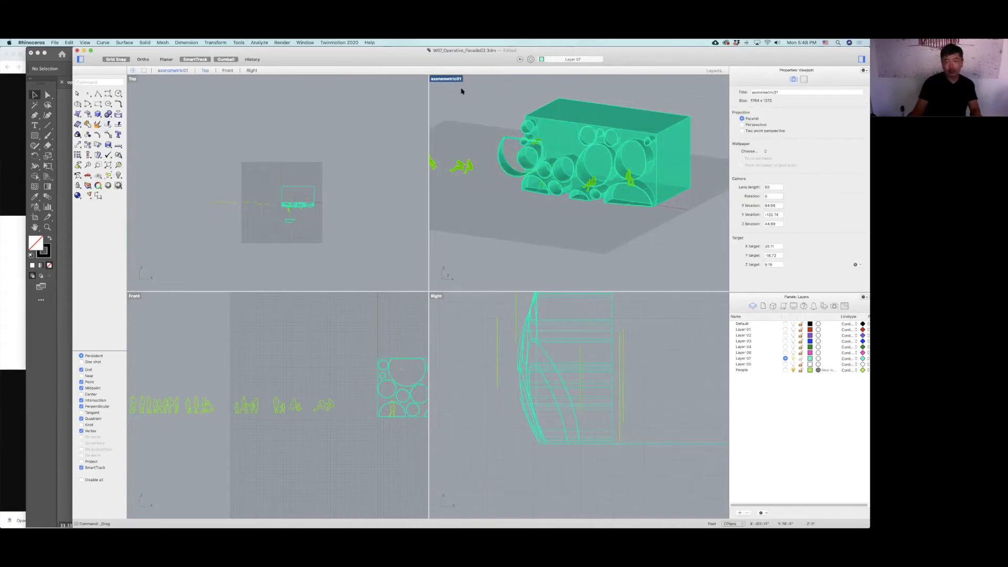
double_click(445, 80)
Turn on the Project object snap and view the detached ring from behind in the maximized axonometric view.
right_drag(493, 194, 421, 223)
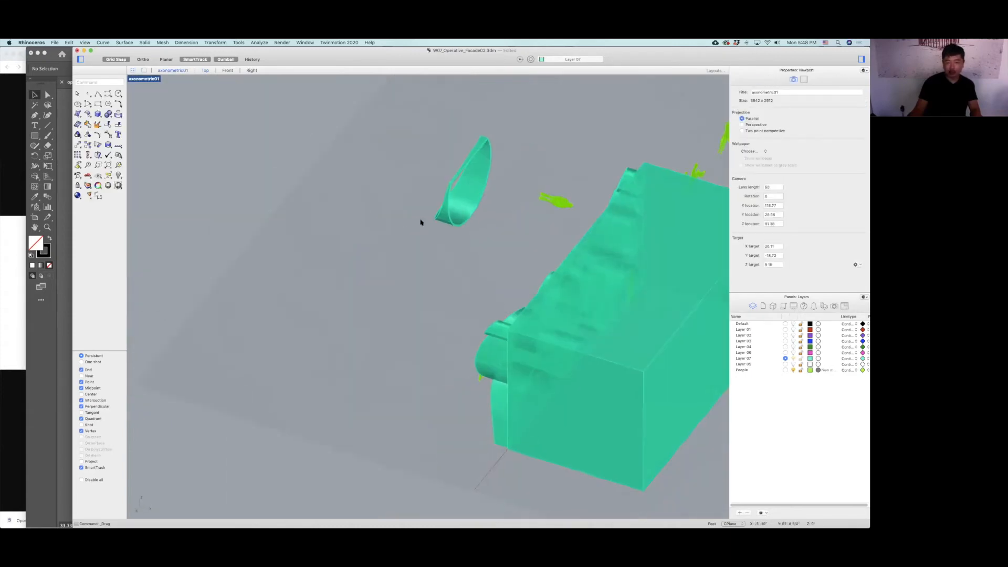
scroll(428, 219, up, 4)
right_drag(396, 257, 436, 166)
right_drag(604, 254, 352, 228)
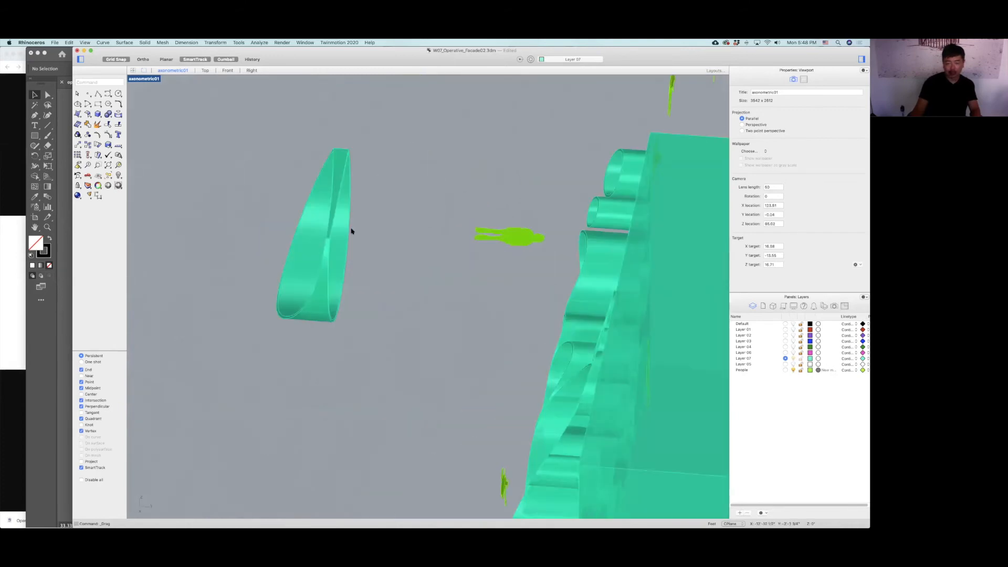
scroll(365, 225, up, 2)
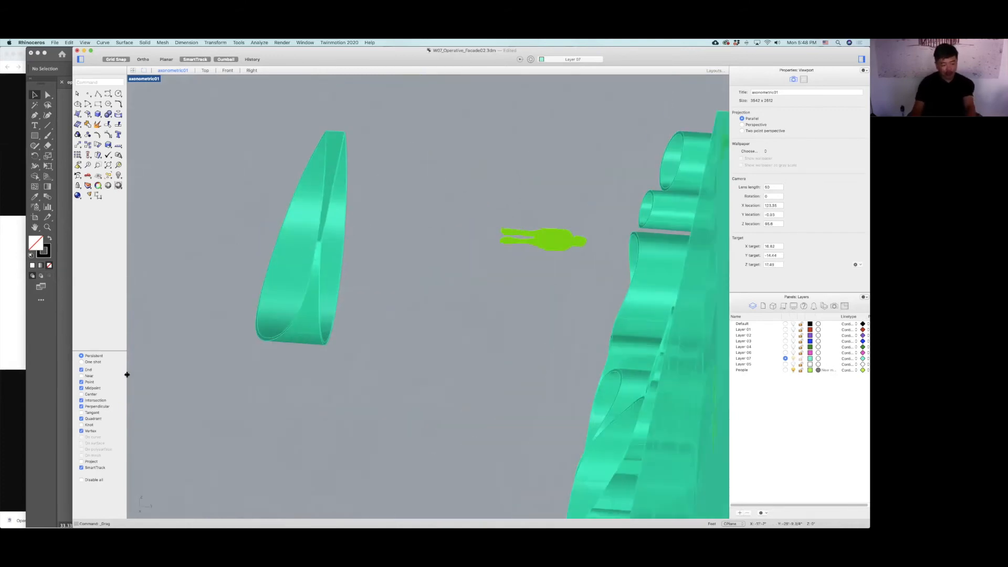
click(85, 462)
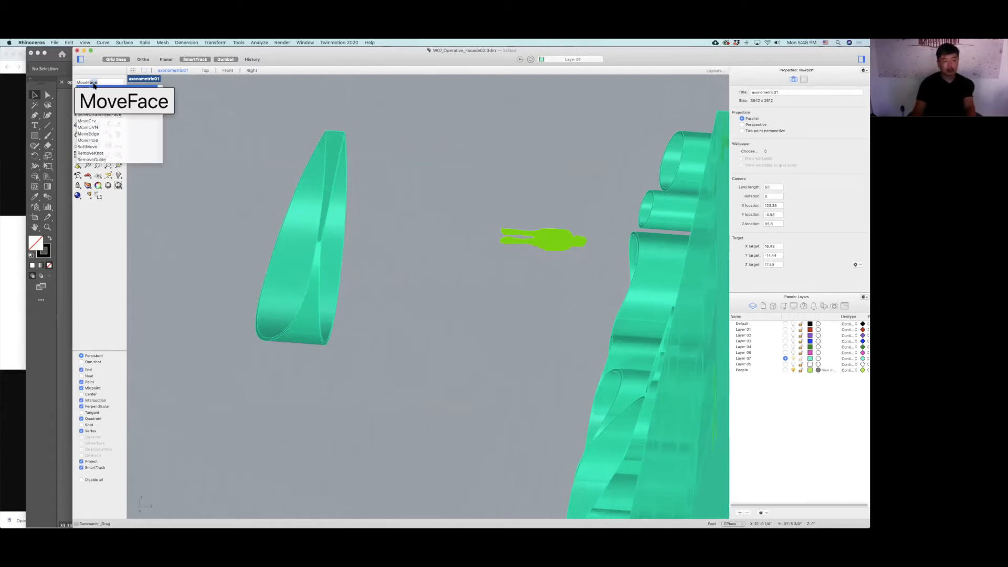
Use MoveFace to push the ring's flat back face straight back to the rear plane of the facade openings, forming a long tube.
key(Return)
right_drag(337, 139, 360, 166)
scroll(398, 174, up, 5)
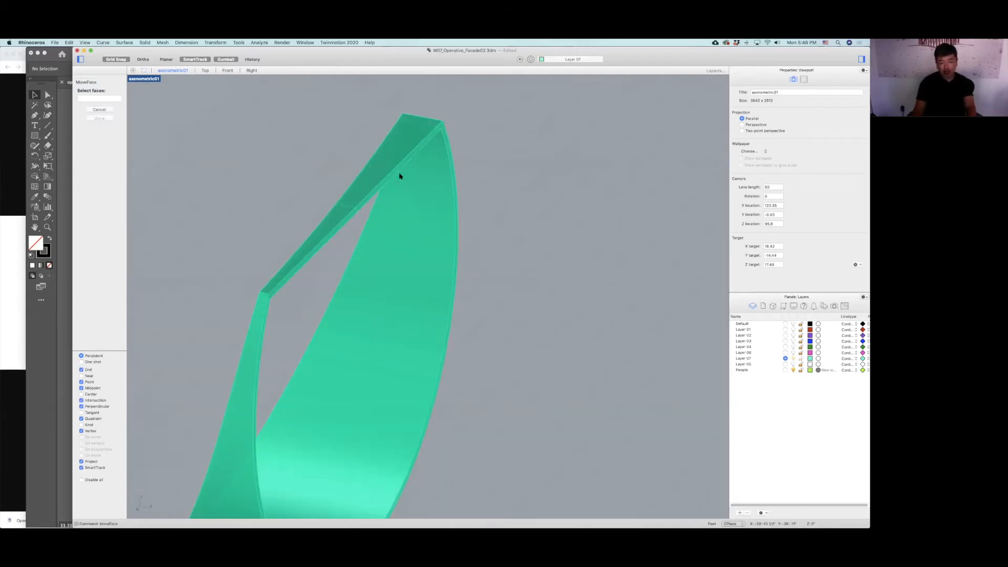
click(397, 171)
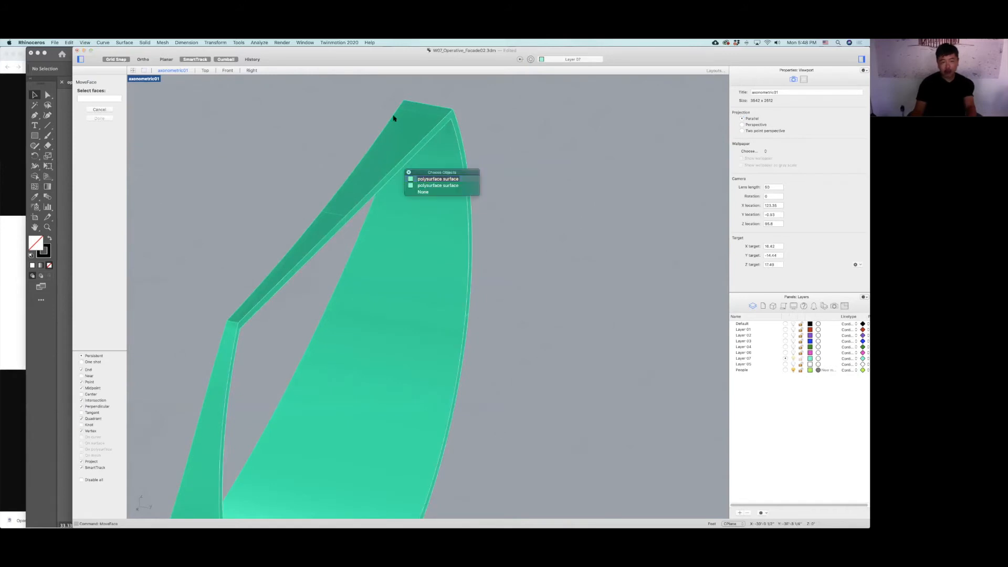
key(Return)
double_click(154, 80)
scroll(282, 225, up, 5)
key(Return)
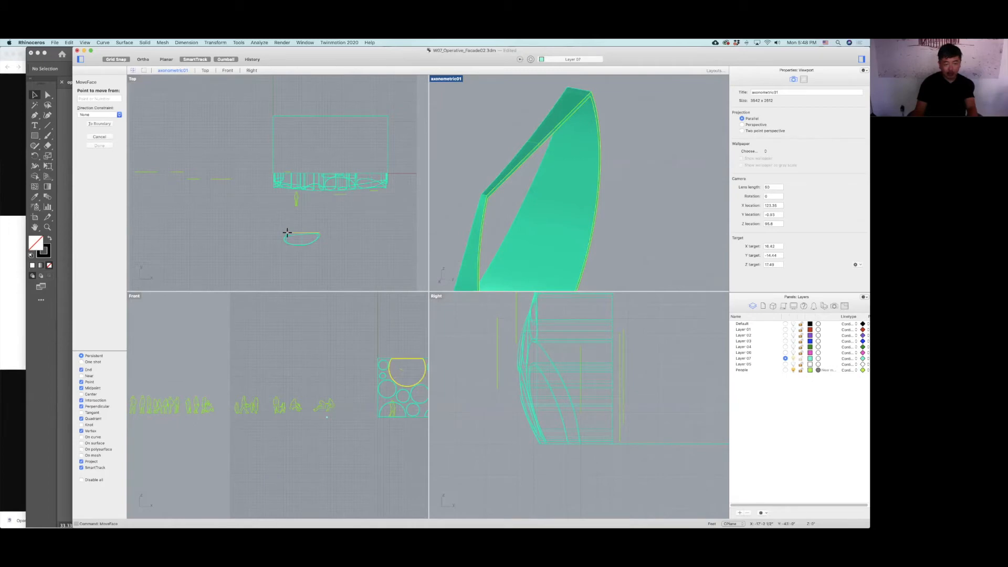
click(298, 170)
scroll(294, 169, up, 3)
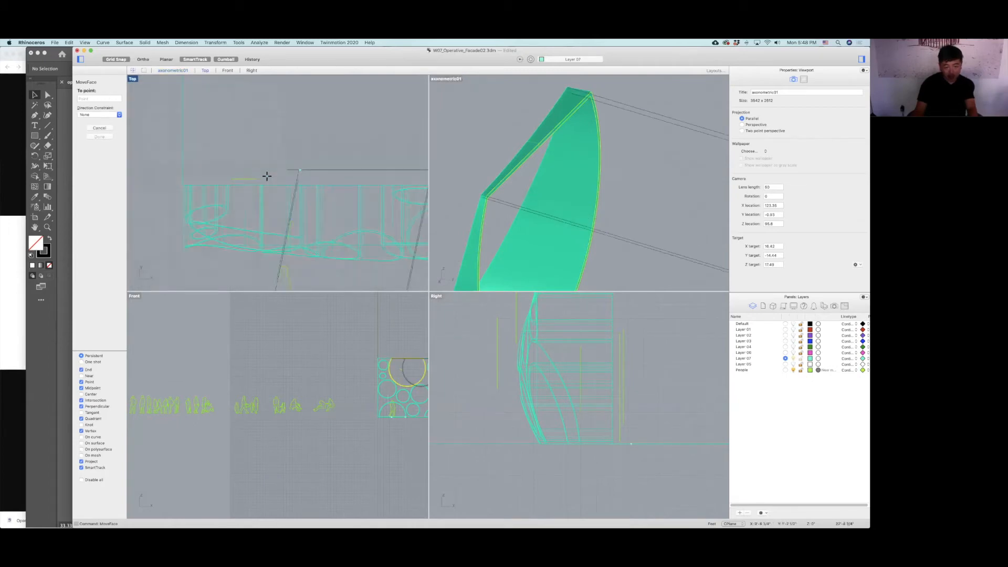
scroll(267, 176, up, 5)
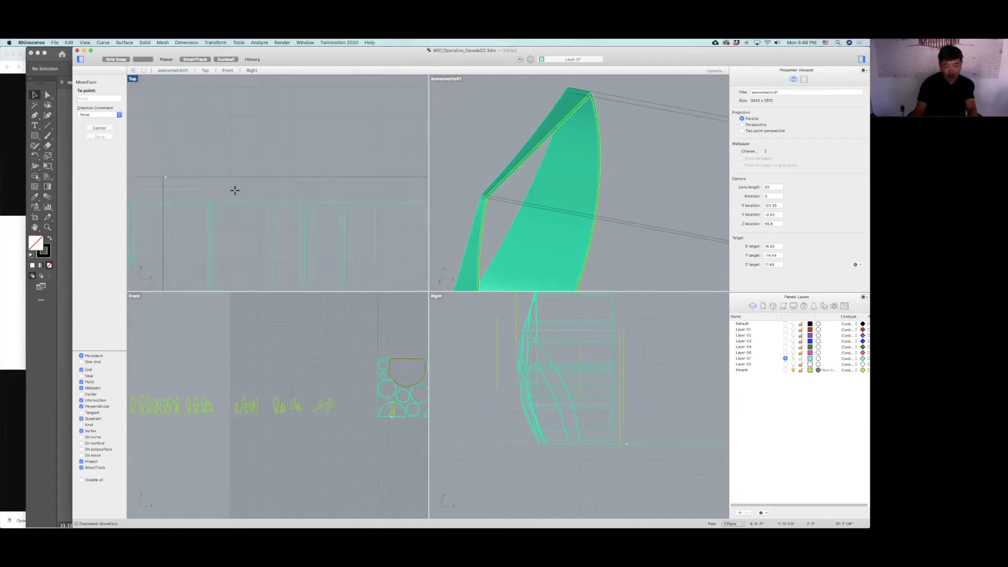
shift+click(164, 204)
scroll(536, 149, down, 10)
mouse_move(578, 162)
right_down()
mouse_move(578, 132)
mouse_move(604, 153)
mouse_move(595, 165)
right_up()
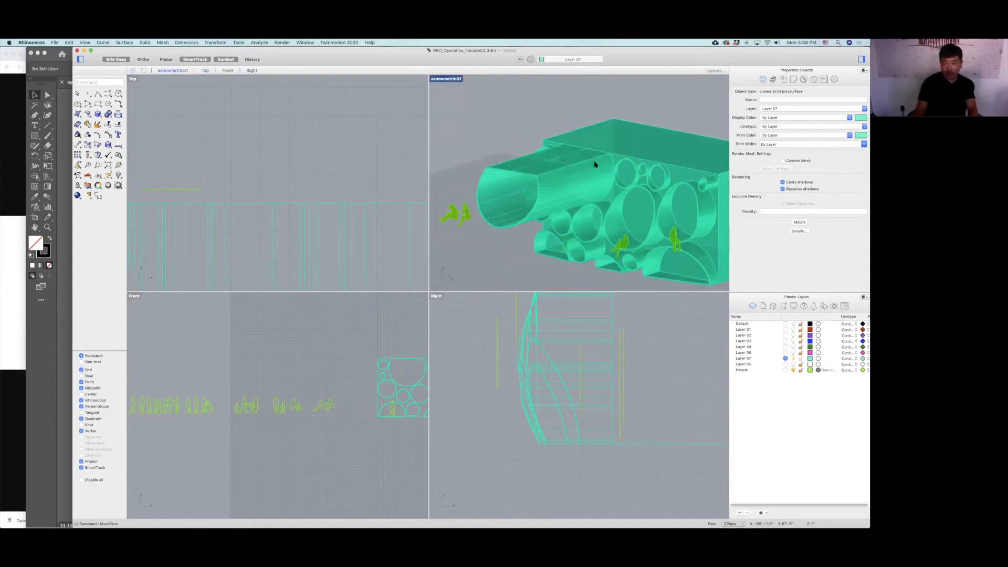
Draw a box around the extended tube, setting its base in the Top view and its height in the Front view.
click(492, 173)
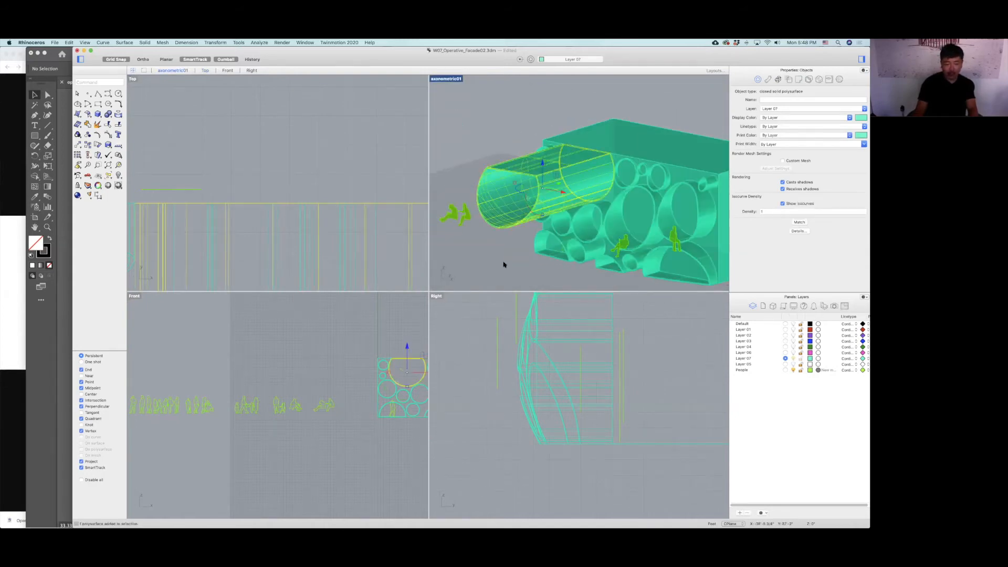
click(93, 114)
scroll(308, 164, down, 5)
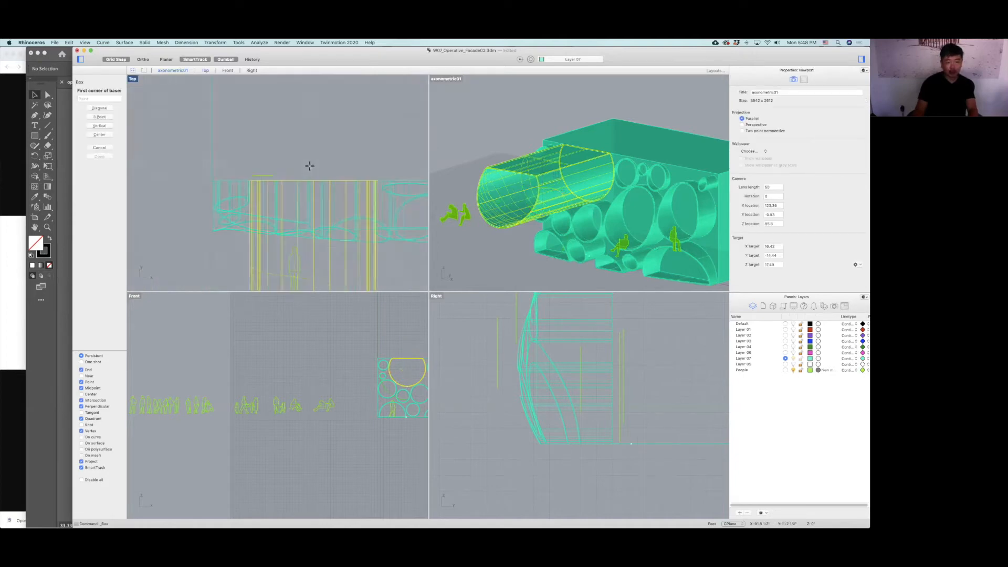
click(263, 149)
click(325, 272)
click(397, 343)
Raise the box in the Front view so its lower edge just overlaps the flat top of the tube.
right_drag(407, 346, 354, 347)
drag(353, 314, 354, 318)
key(super+z)
click(379, 347)
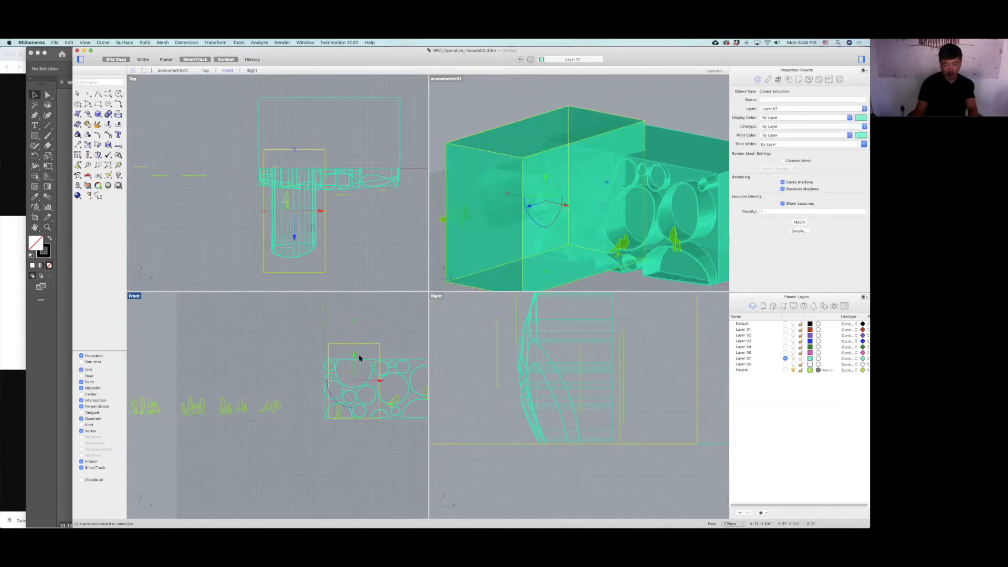
drag(353, 354, 361, 315)
right_drag(361, 316, 358, 326)
drag(351, 313, 351, 309)
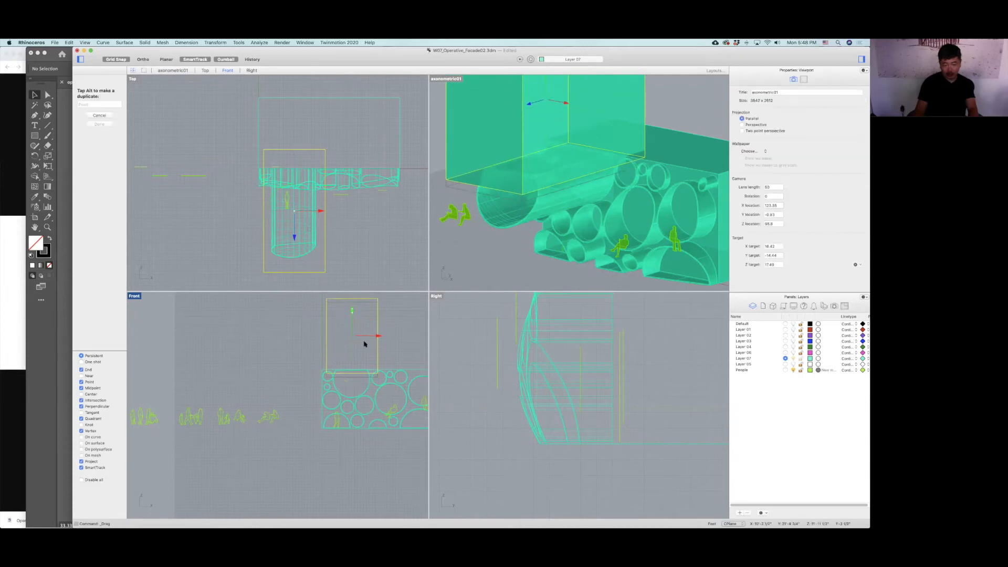
Subtract the raised box from the tube with BooleanDifference to open its top, and delete the cutting box.
click(391, 354)
click(368, 392)
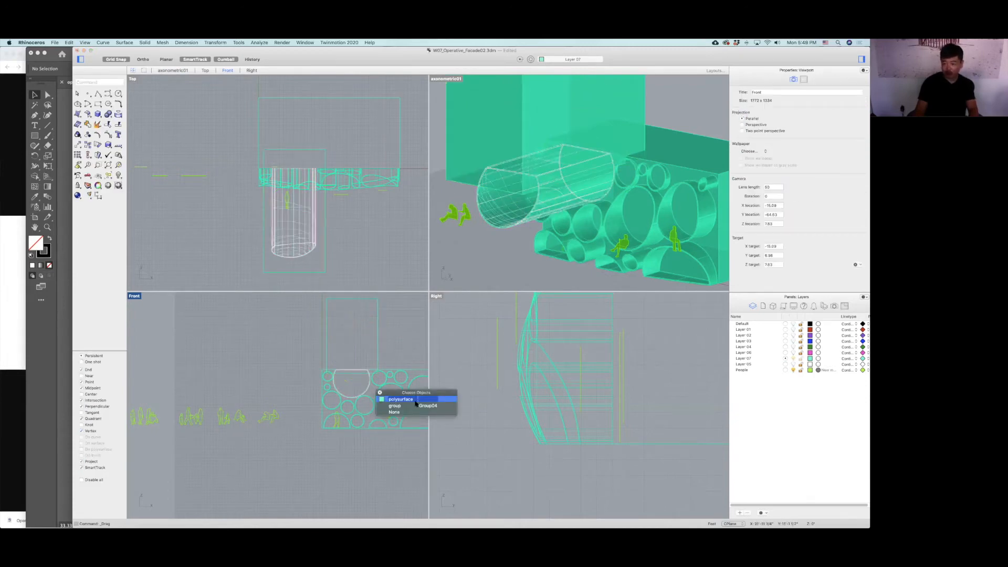
key(Return)
text(bo)
key(Return)
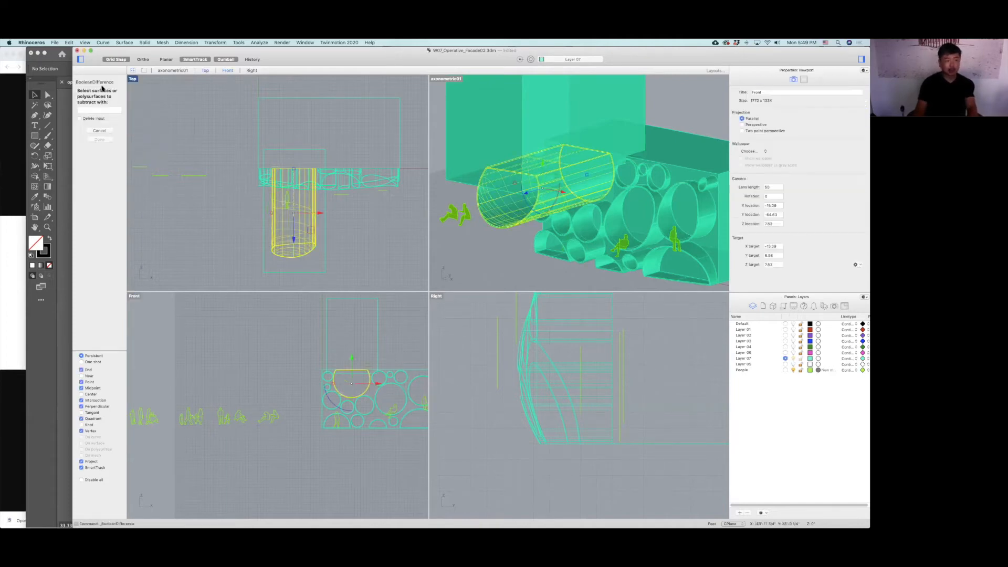
click(377, 341)
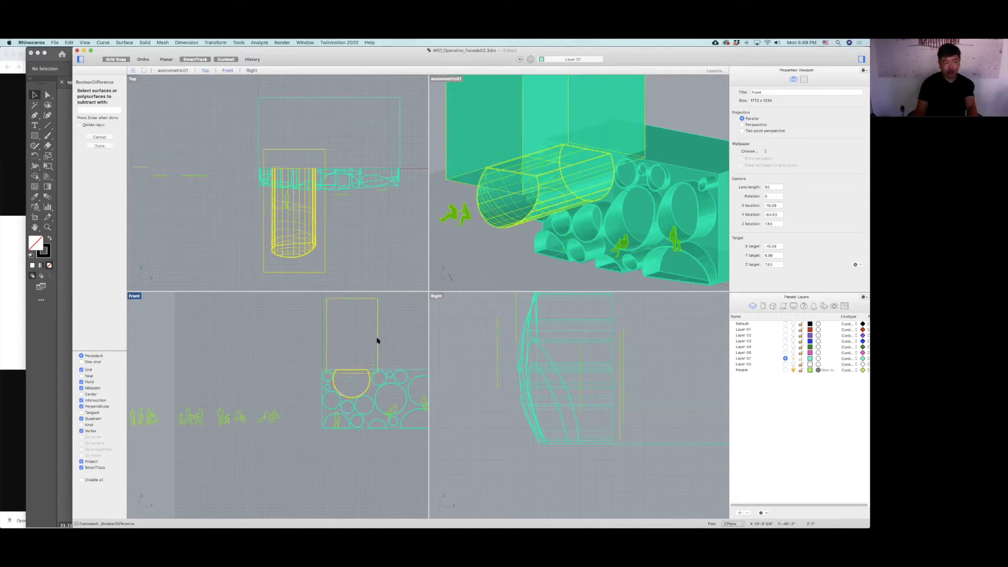
key(Return)
key(Escape)
click(472, 142)
key(Delete)
right_drag(568, 190, 536, 153)
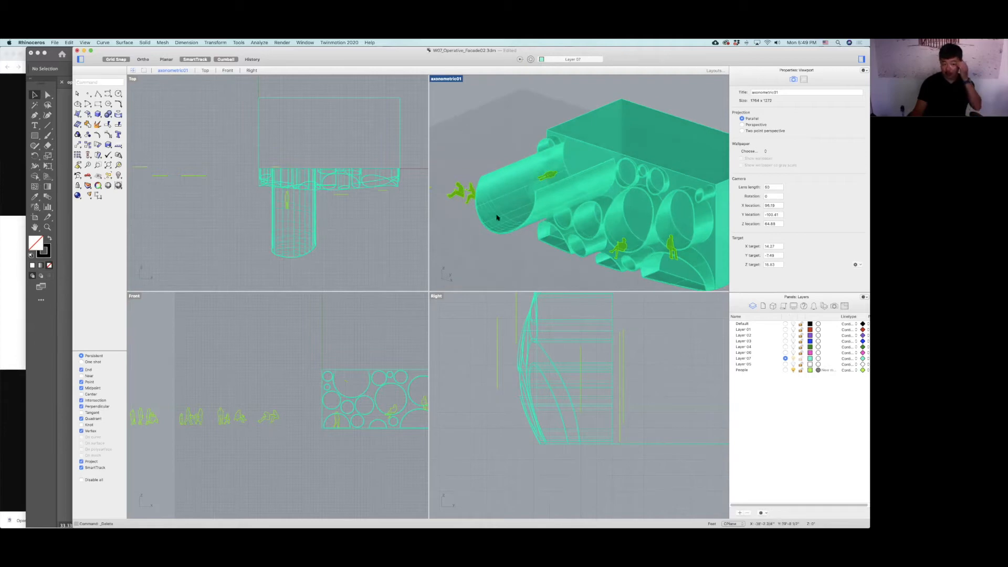
Draw a box across the open tube's lower part in the Front view and extend its depth nearly to the tube's front end.
text(box)
key(Return)
scroll(342, 386, up, 3)
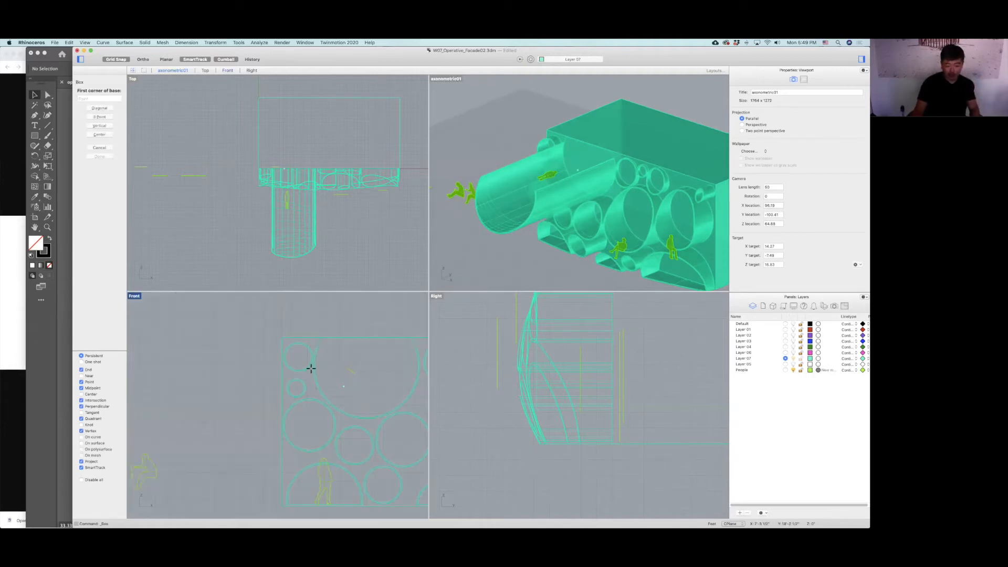
click(303, 360)
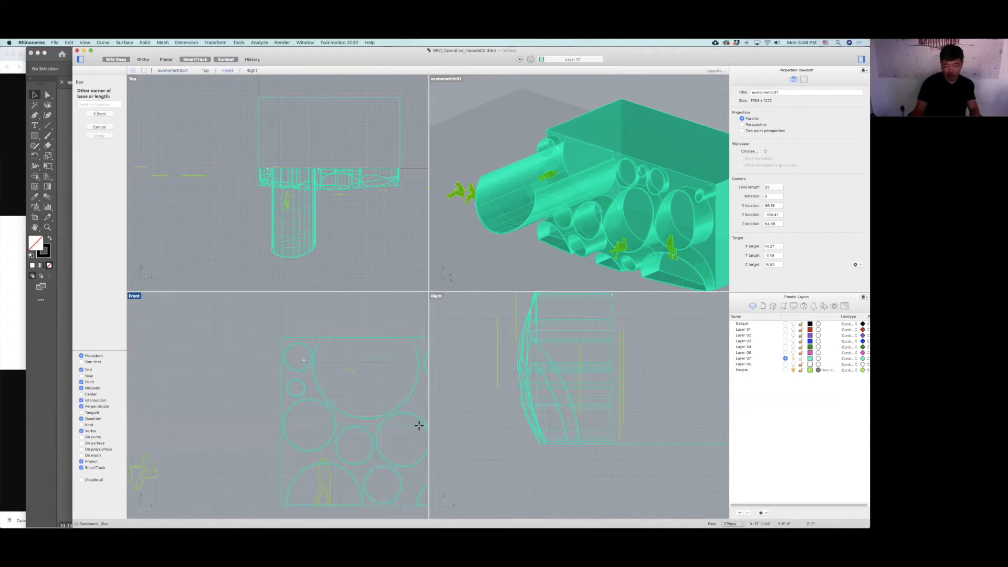
click(422, 428)
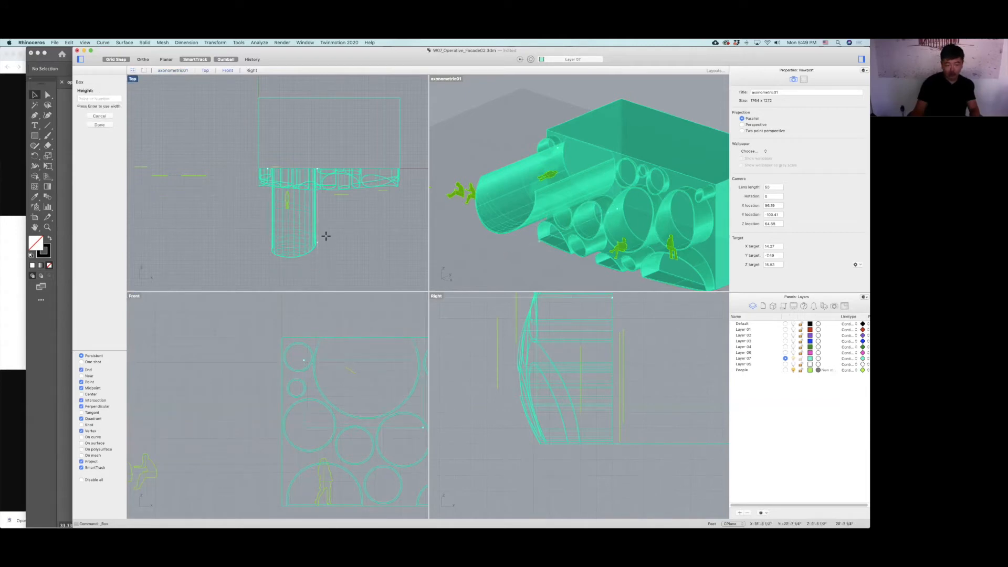
click(325, 240)
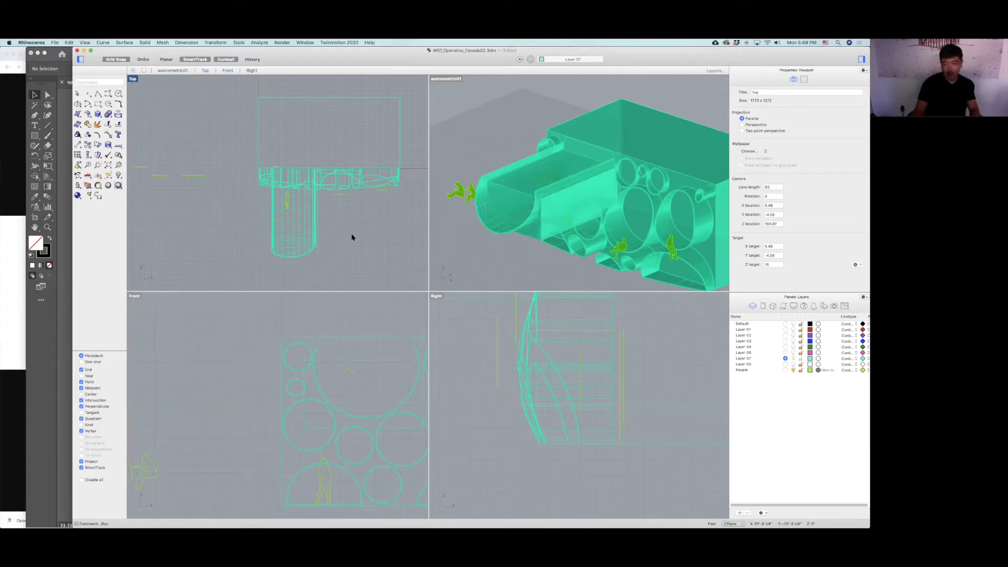
Try to subtract the open tube from the new box with BooleanDifference, keeping the cutting object, and undo it.
click(502, 233)
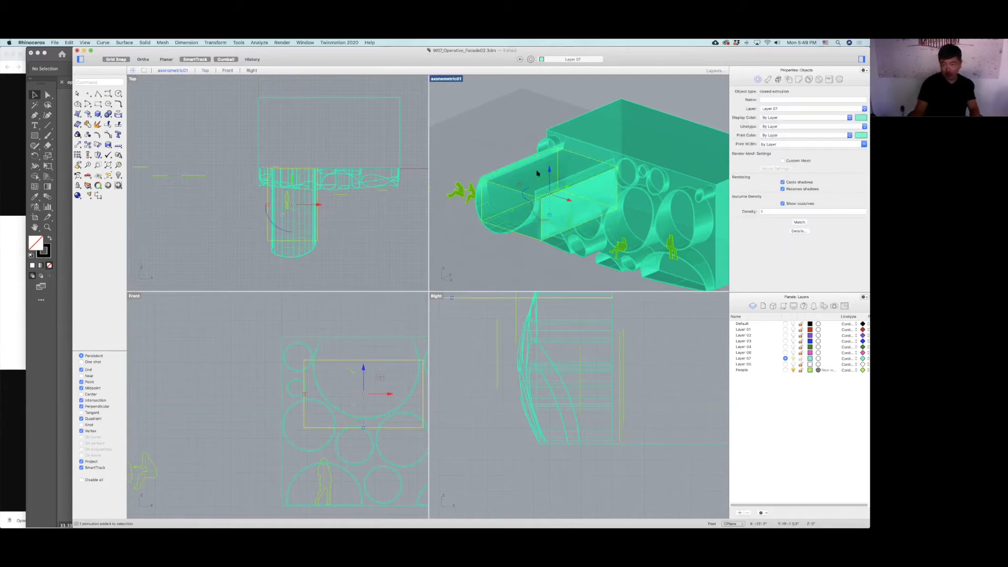
right_drag(537, 173, 540, 146)
click(527, 126)
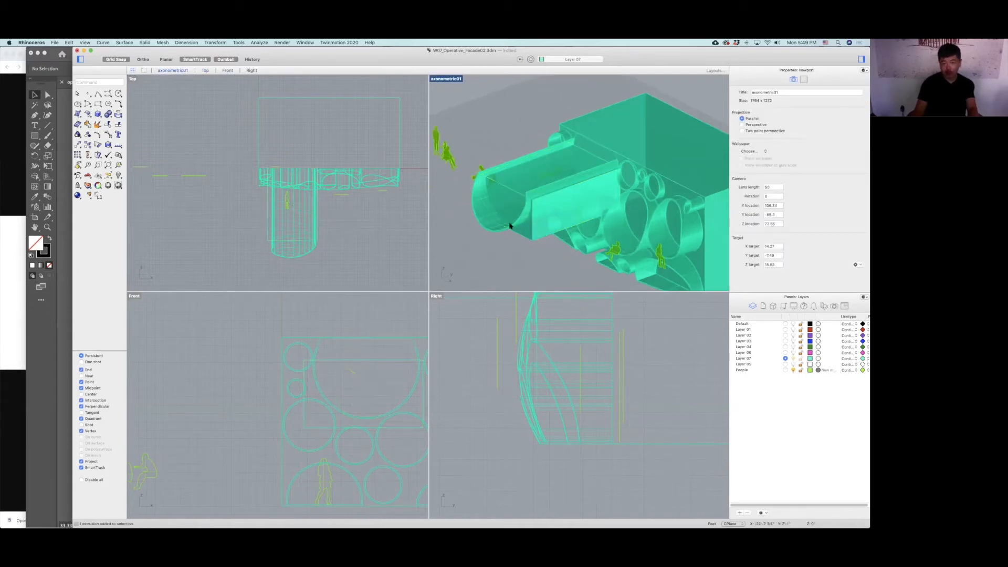
click(528, 236)
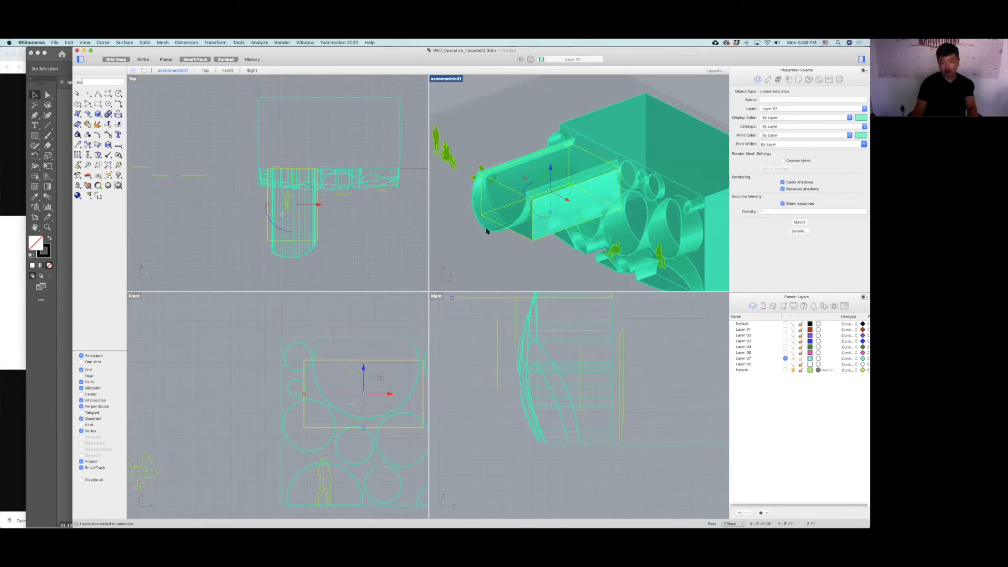
key(Return)
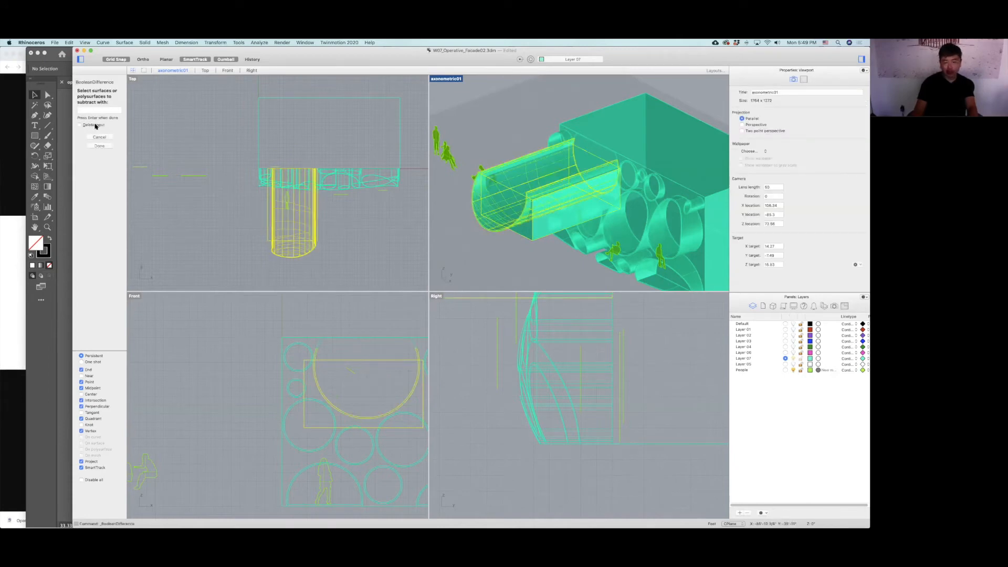
key(Return)
click(528, 257)
click(531, 237)
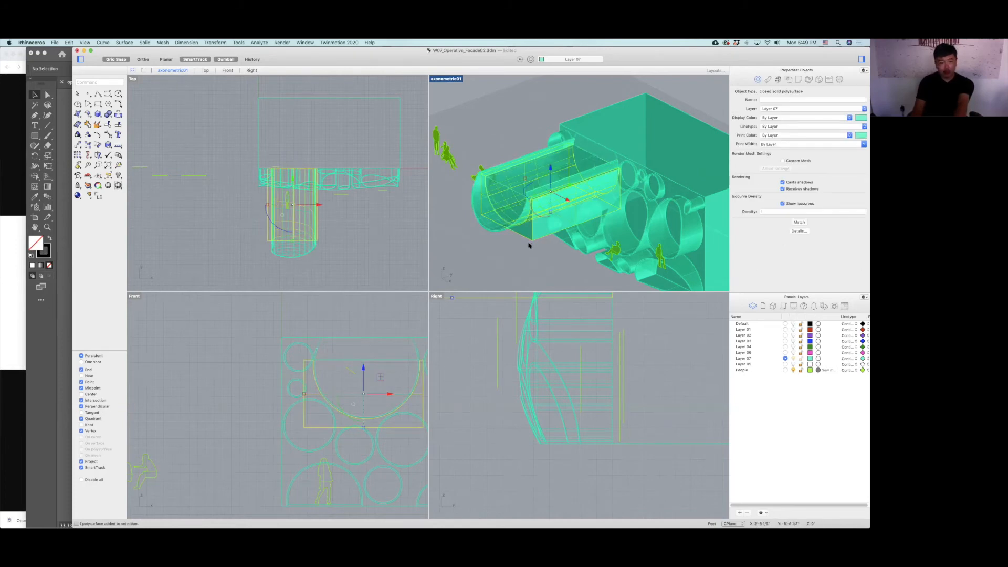
key(super+z)
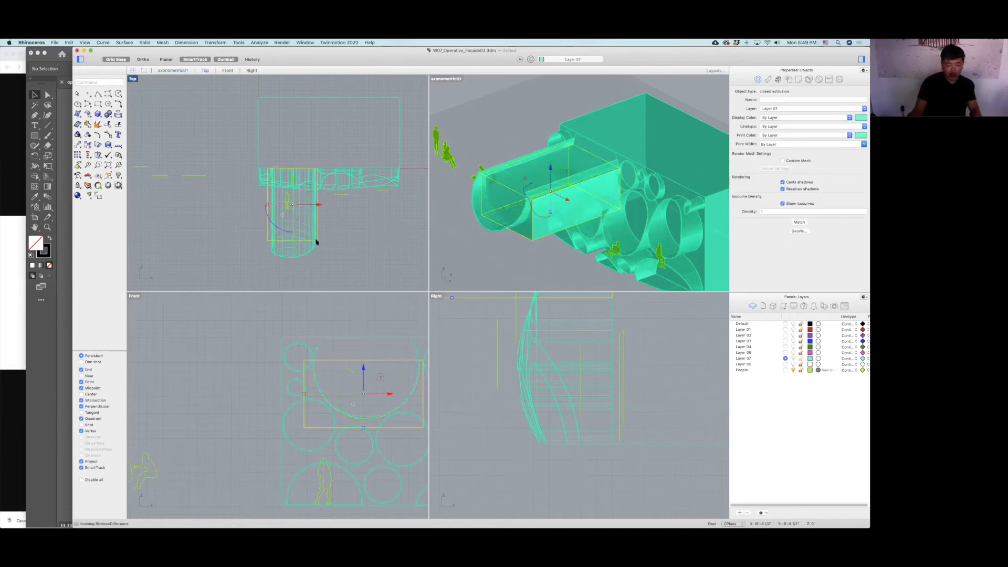
Subtract the open tube from the box with BooleanDifference and delete the leftover outer piece.
scroll(317, 240, up, 6)
click(344, 202)
scroll(368, 194, down, 3)
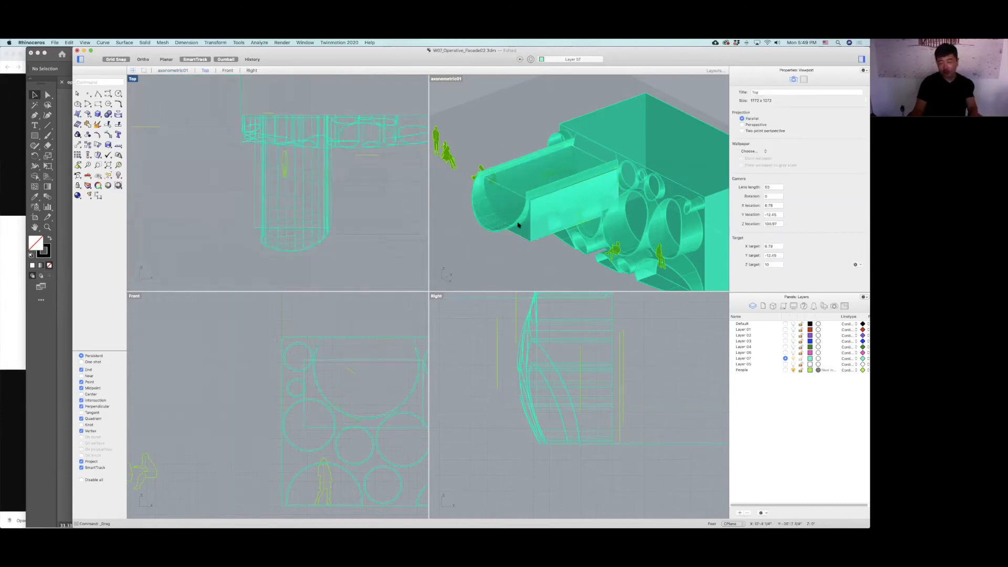
click(527, 236)
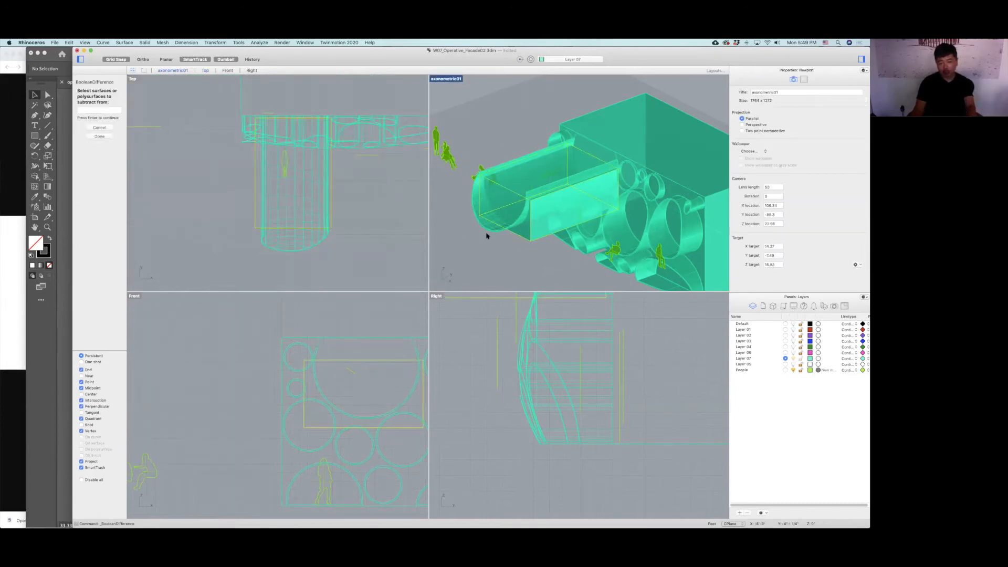
key(Return)
click(487, 231)
key(Return)
click(531, 242)
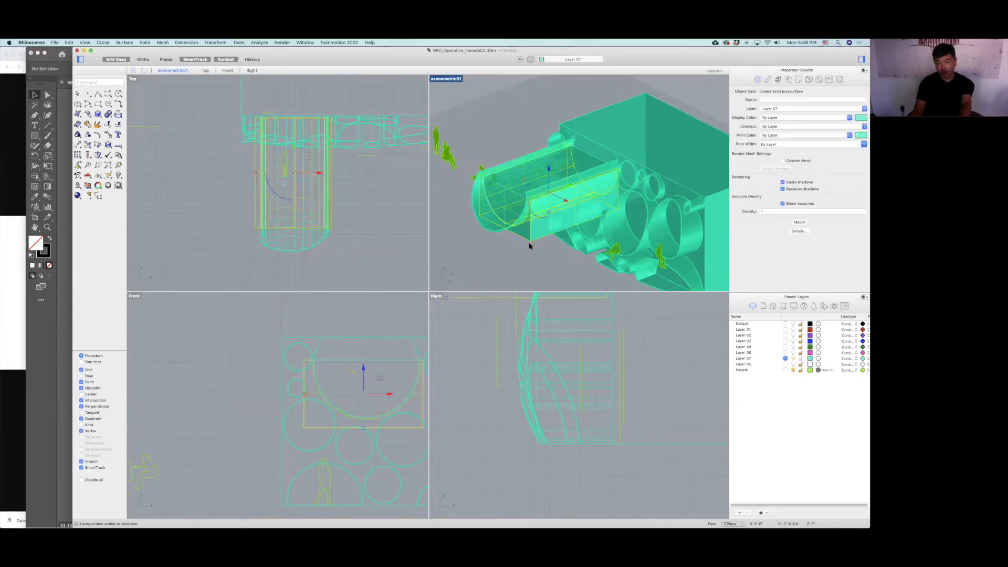
key(Delete)
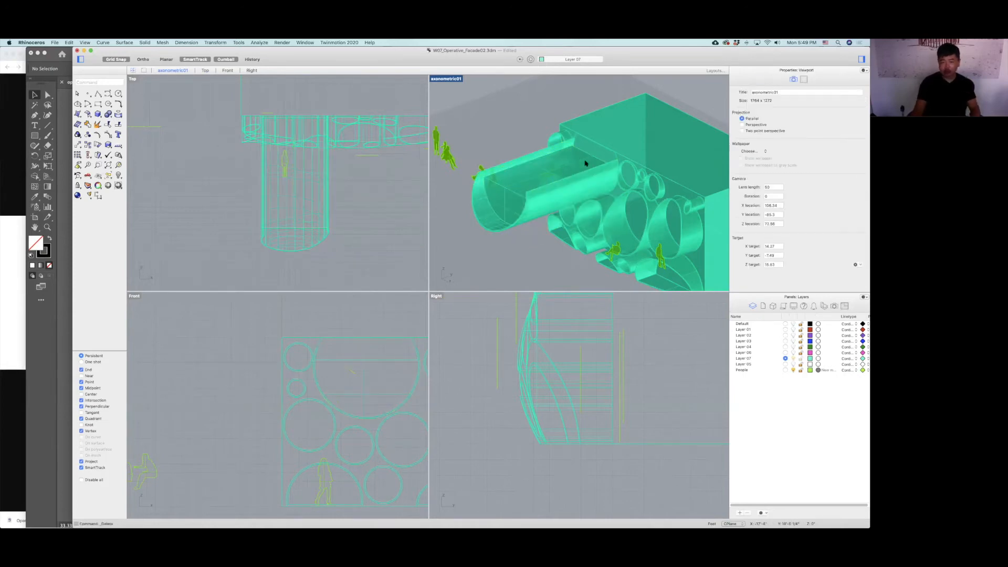
Raise the figure inside the open tube slightly in the Front view.
click(561, 164)
key(Return)
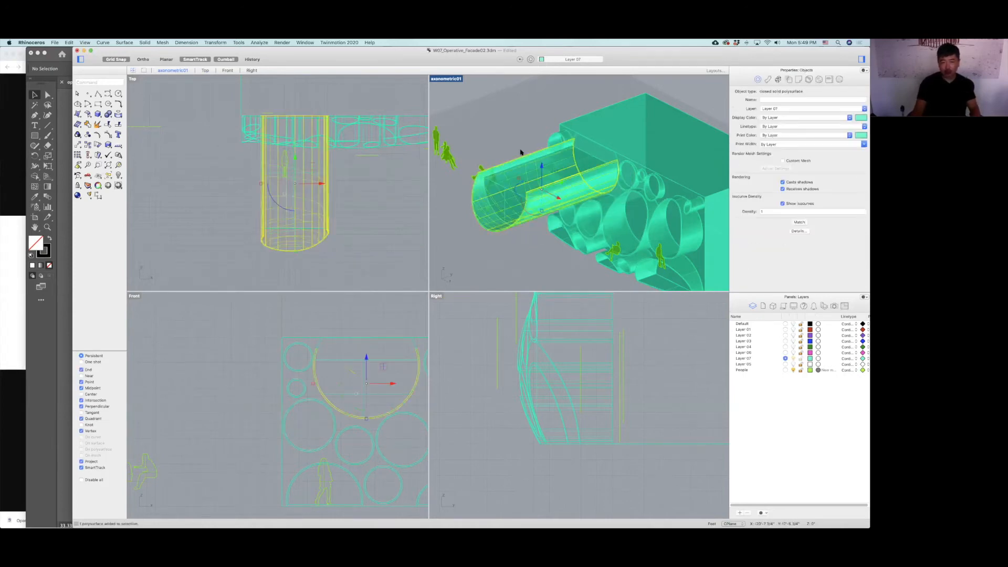
click(482, 130)
right_drag(560, 185, 342, 176)
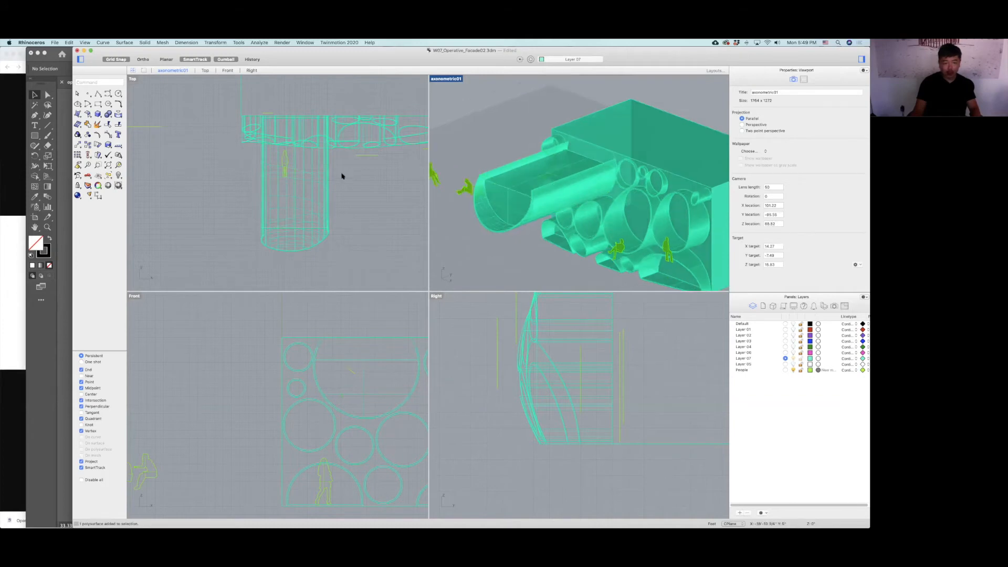
click(286, 164)
drag(370, 351, 373, 337)
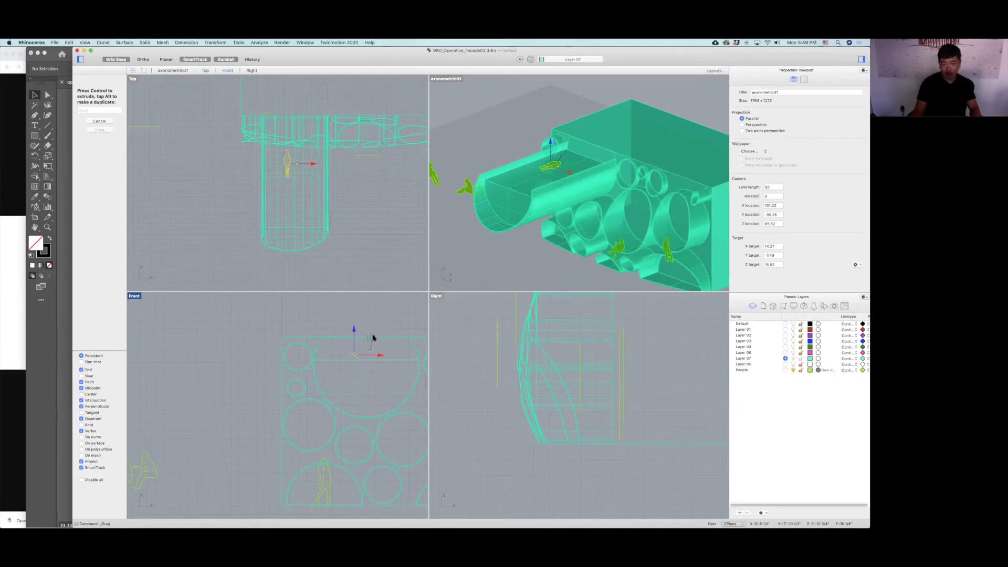
click(522, 128)
right_drag(601, 199, 572, 210)
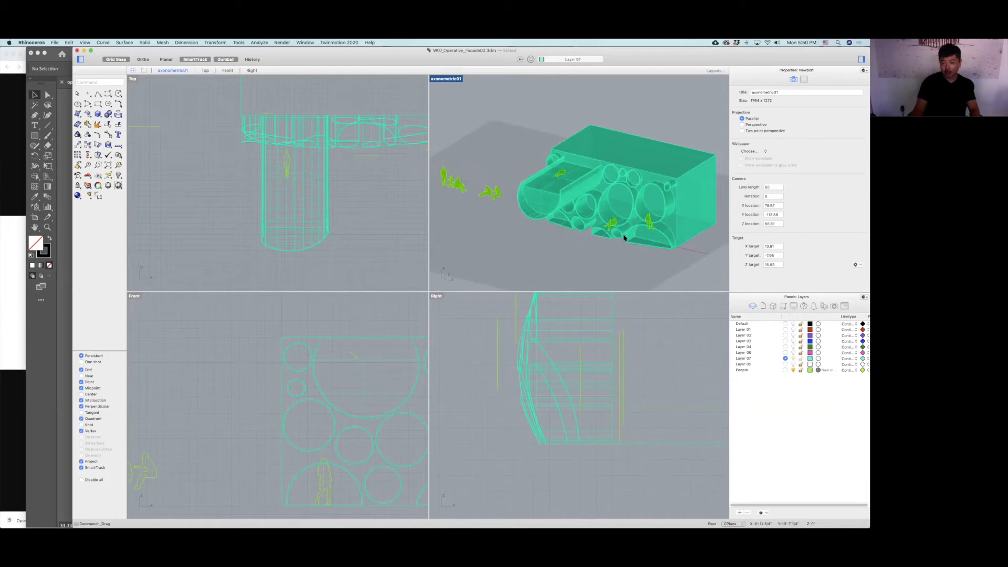
Move the standing figure from the arched opening out in front of the facade's far end in the Top view.
mouse_move(523, 168)
shift+right_down()
mouse_move(560, 166)
mouse_move(519, 171)
shift+right_up()
scroll(225, 130, down, 3)
scroll(231, 130, up, 5)
click(231, 130)
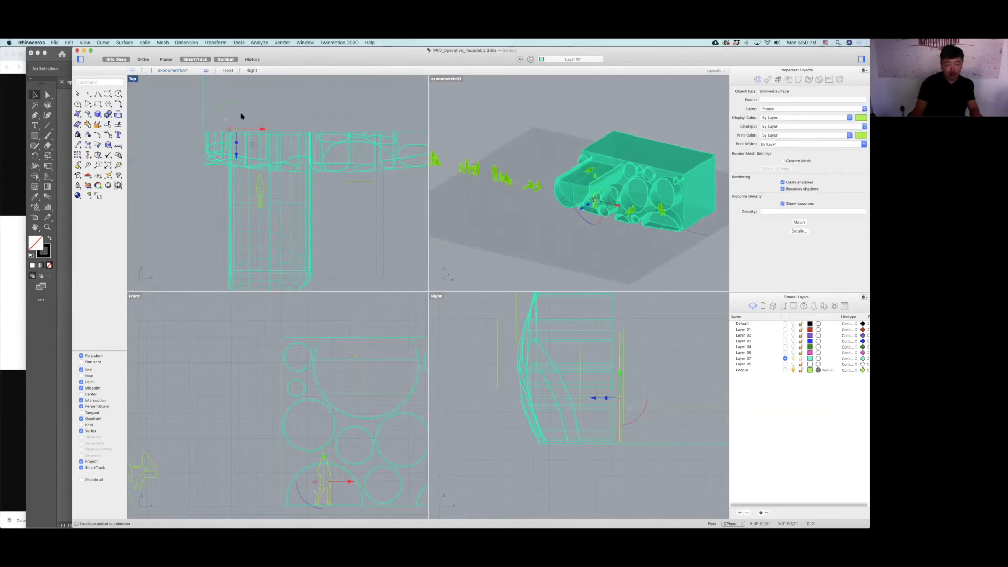
drag(253, 146, 440, 229)
click(143, 115)
Delete the row of spare people figures lined up beside the facade model.
scroll(213, 148, down, 5)
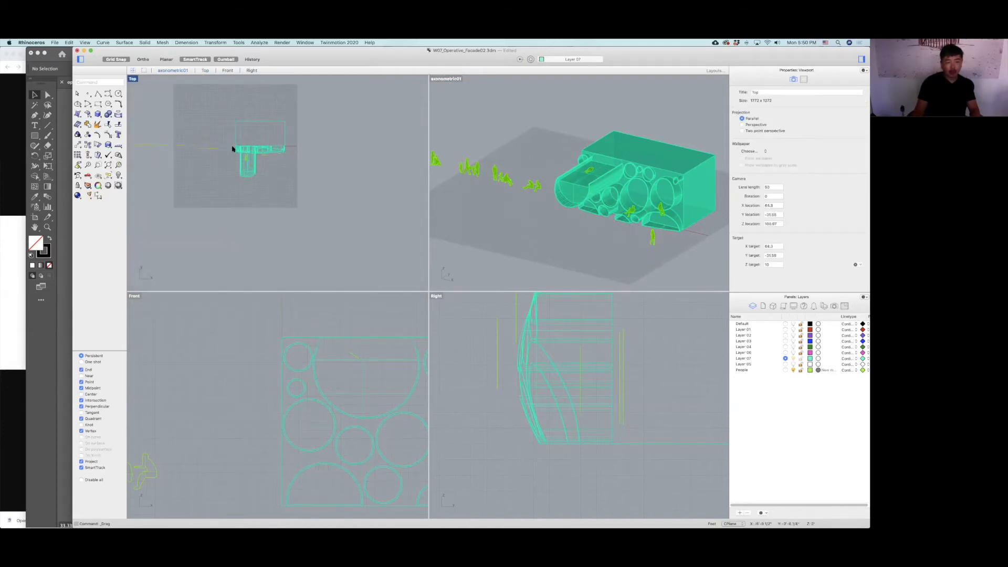
scroll(168, 139, left, 3)
drag(174, 142, 289, 180)
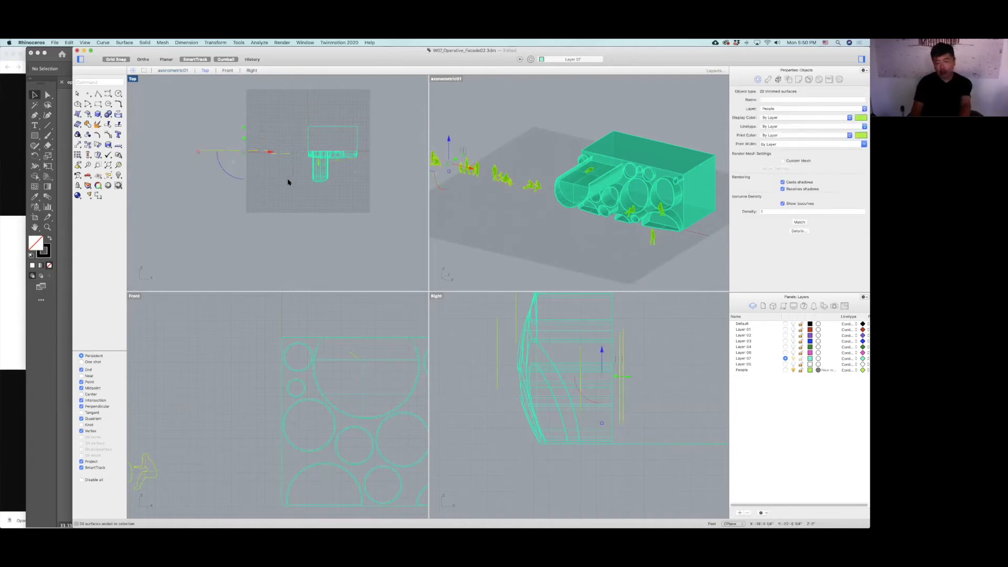
key(Delete)
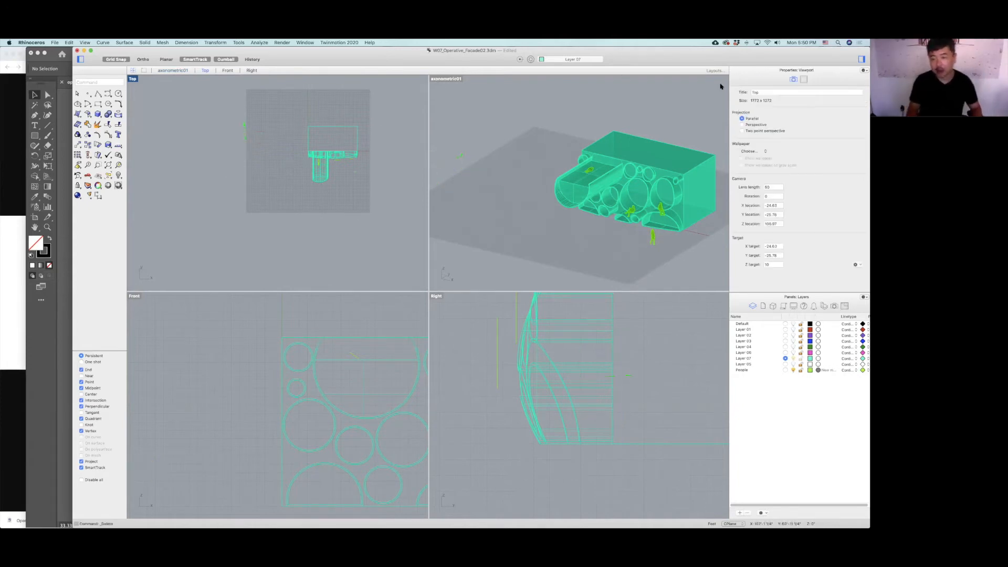
shift+right_drag(605, 169, 564, 159)
right_drag(580, 160, 594, 174)
scroll(584, 168, up, 2)
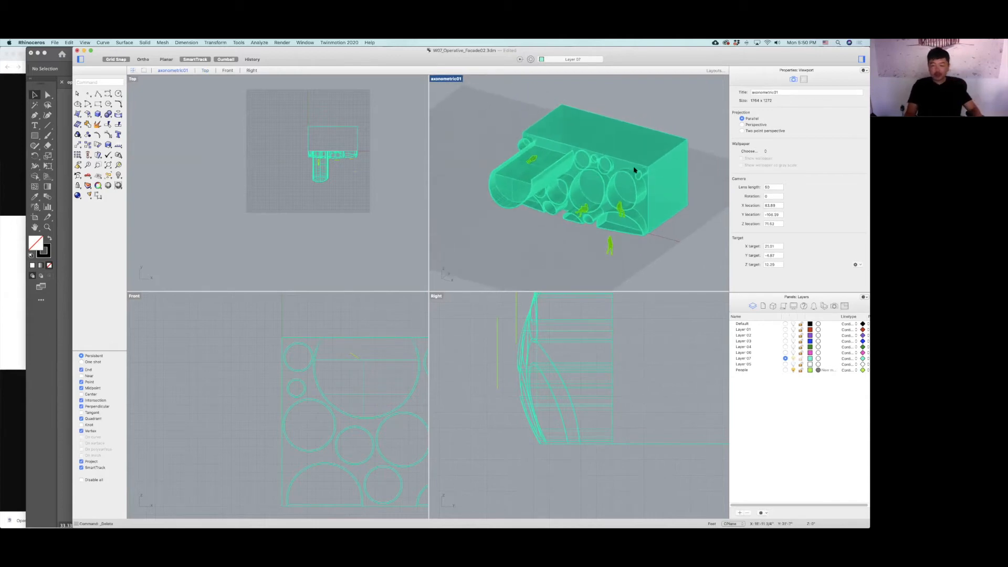
click(785, 364)
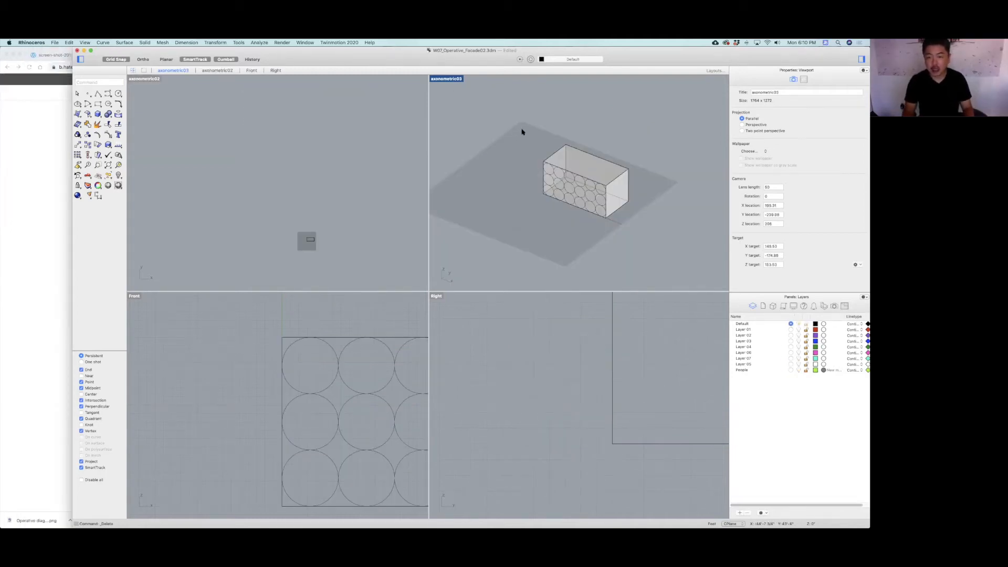
Create a grouped Make2D drawing of the Default layer's box and circles from axonometric03, maintaining source layers, with tangent edges and scene silhouette but no viewport rectangle.
drag(522, 131, 647, 235)
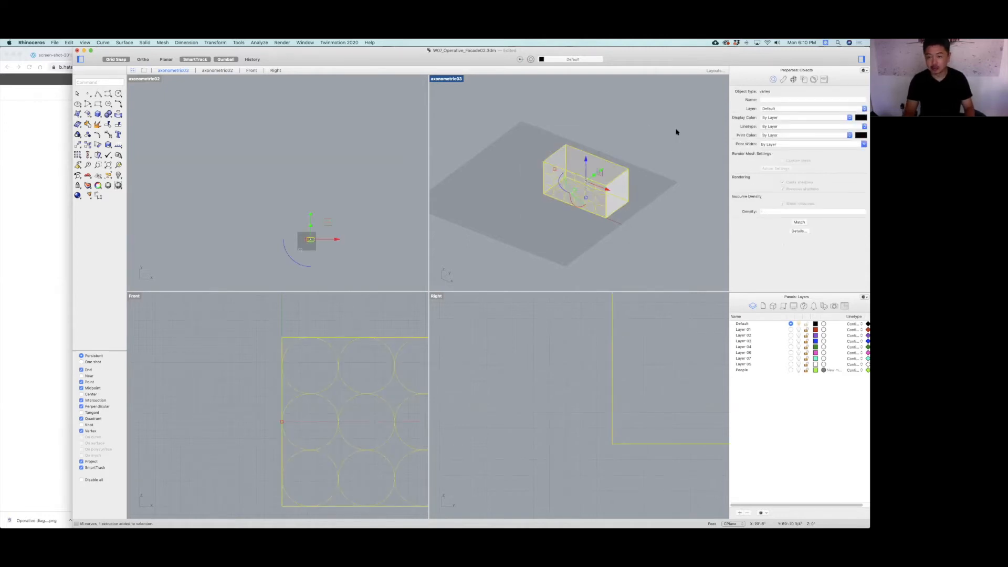
text(ま)
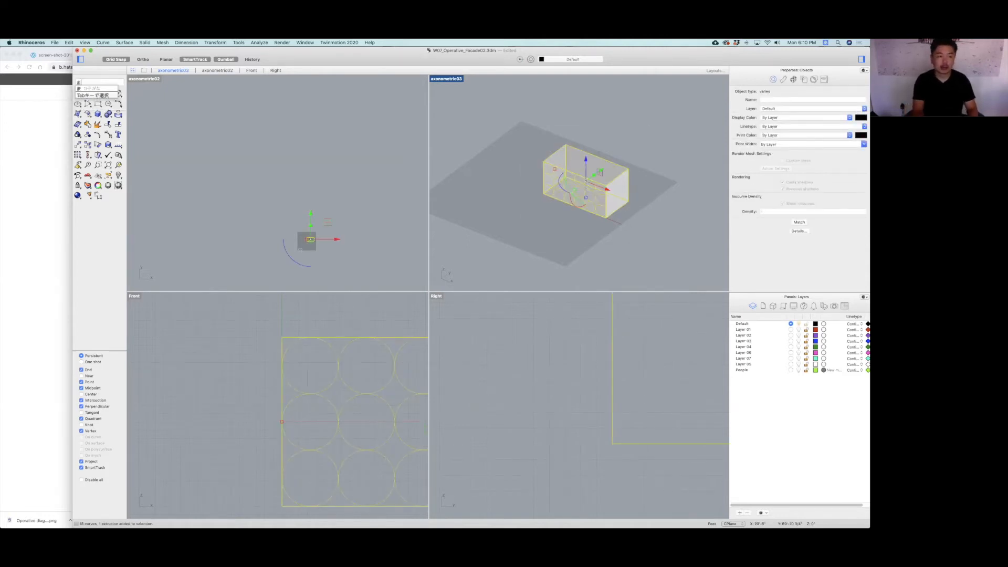
text(ke2D)
key(Return)
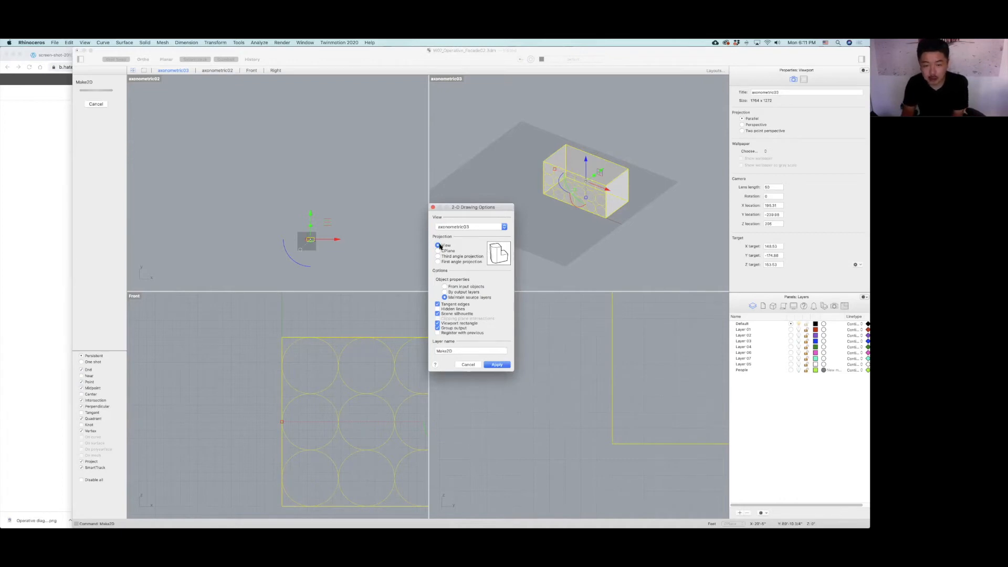
click(452, 304)
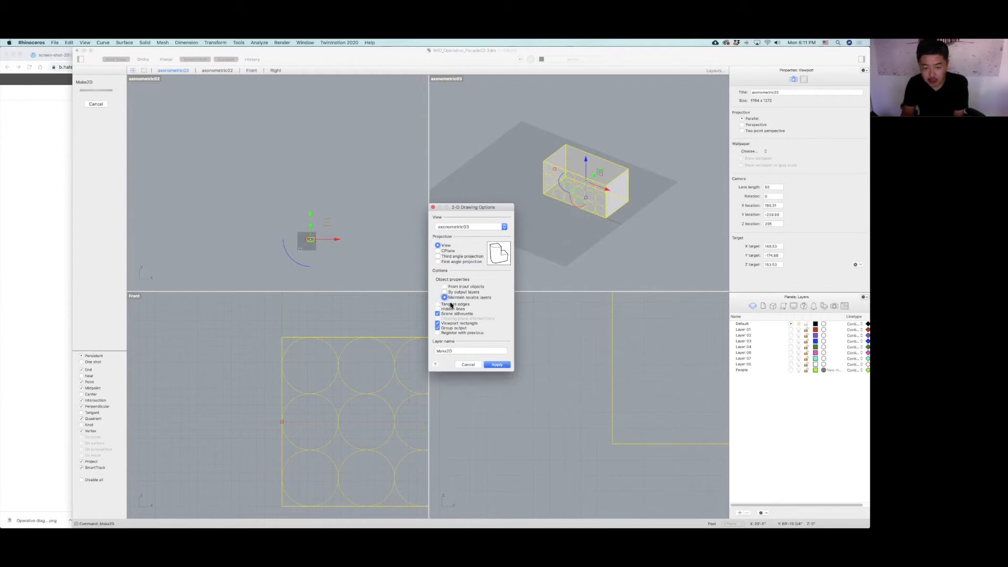
click(438, 310)
click(438, 314)
click(437, 314)
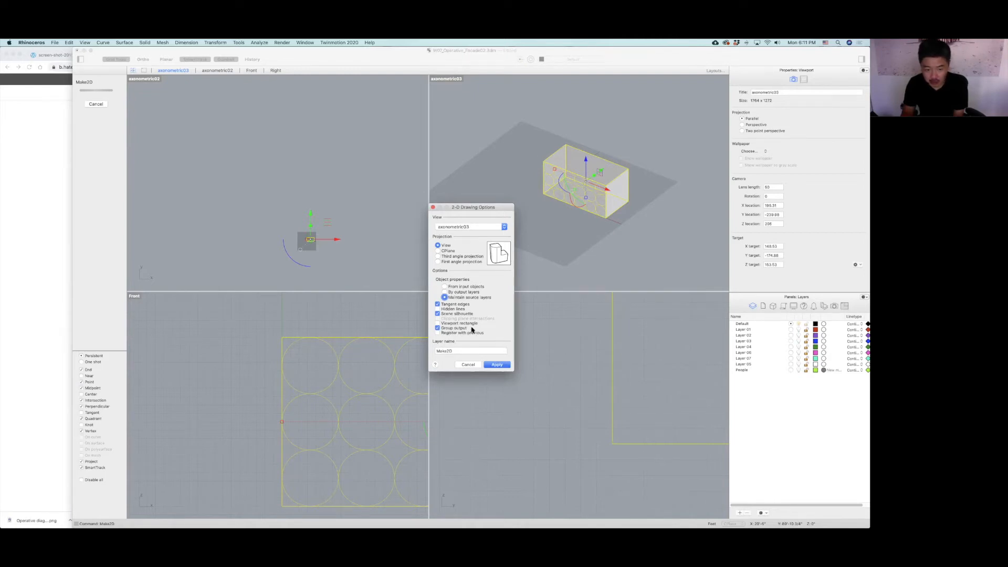
click(497, 366)
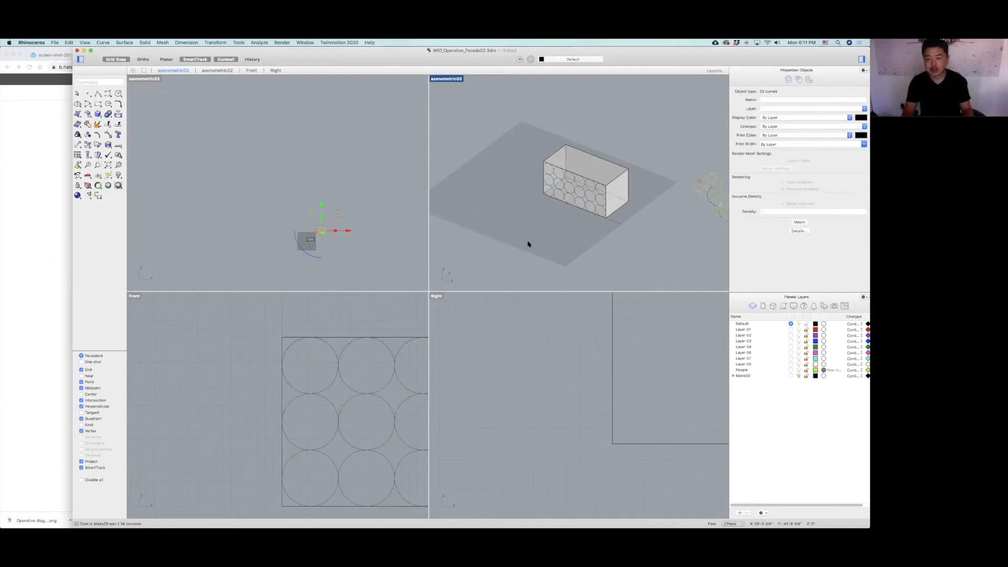
Move the generated line drawing up to clear space in the axonometric02 viewport and deselect it.
scroll(310, 223, up, 5)
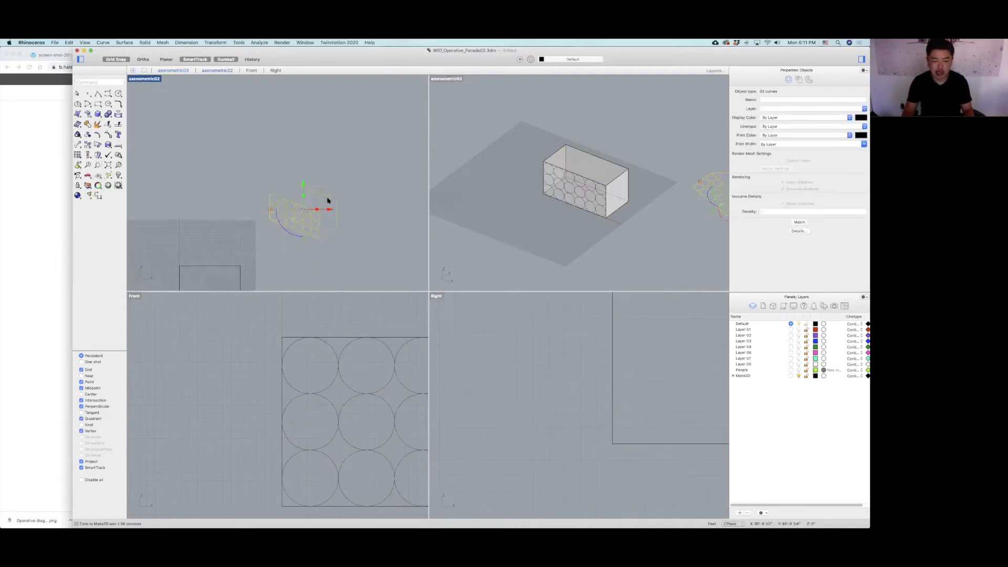
drag(324, 196, 345, 148)
key(Escape)
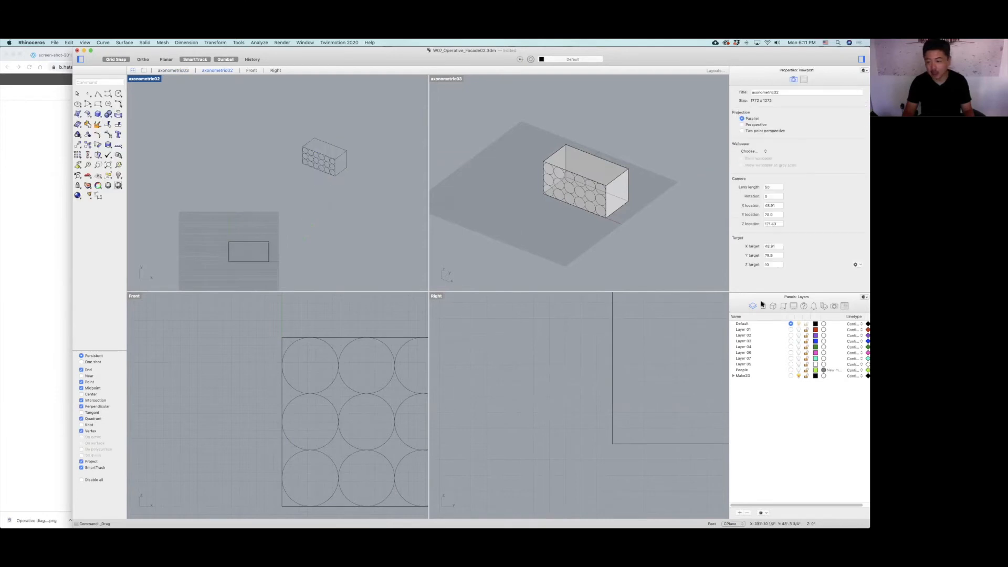
Make Layer 01 current and create a Make2D drawing of its facade box and figures with the same options.
click(791, 329)
drag(513, 141, 676, 275)
text(Fmake)
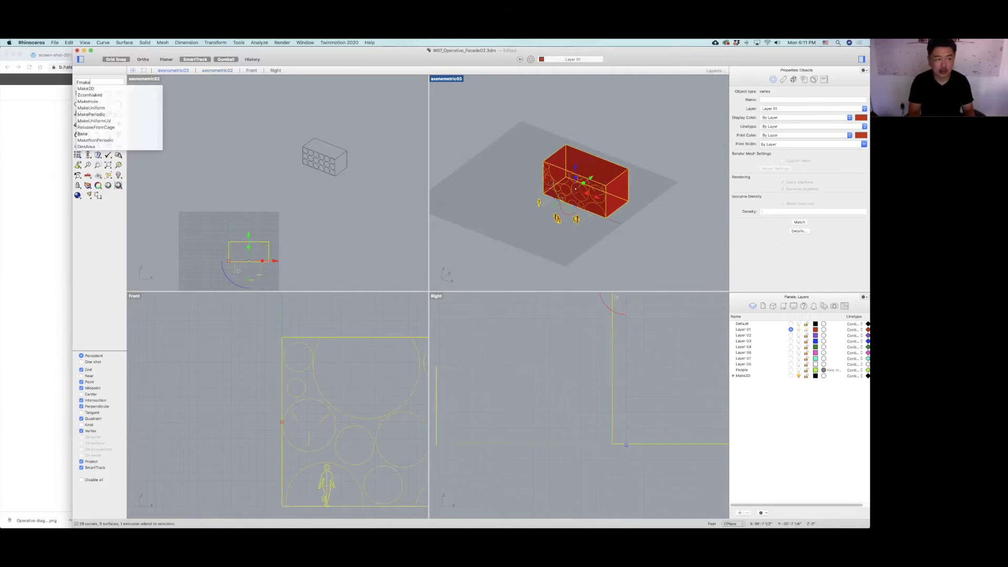
text(ake2d)
key(Return)
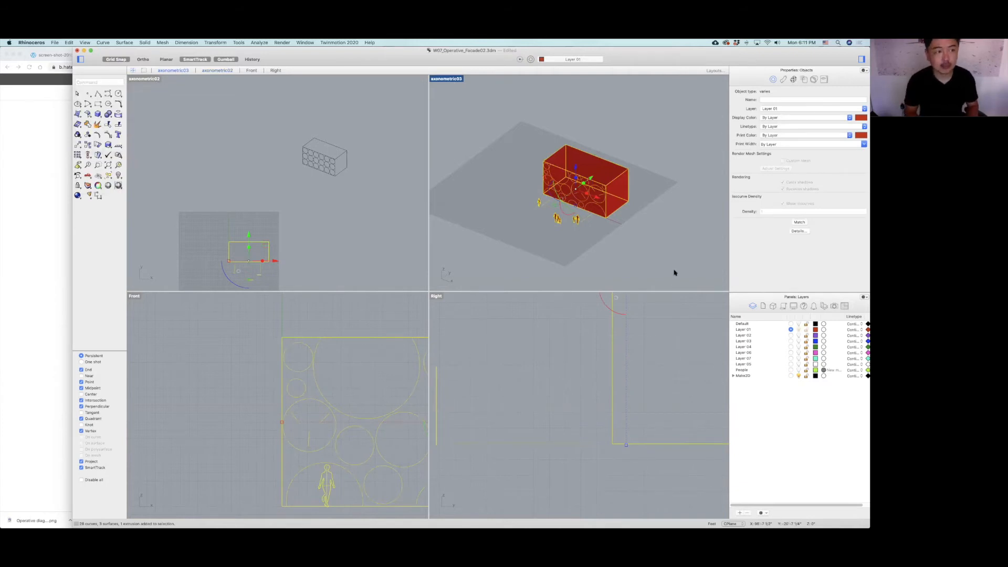
key(Return)
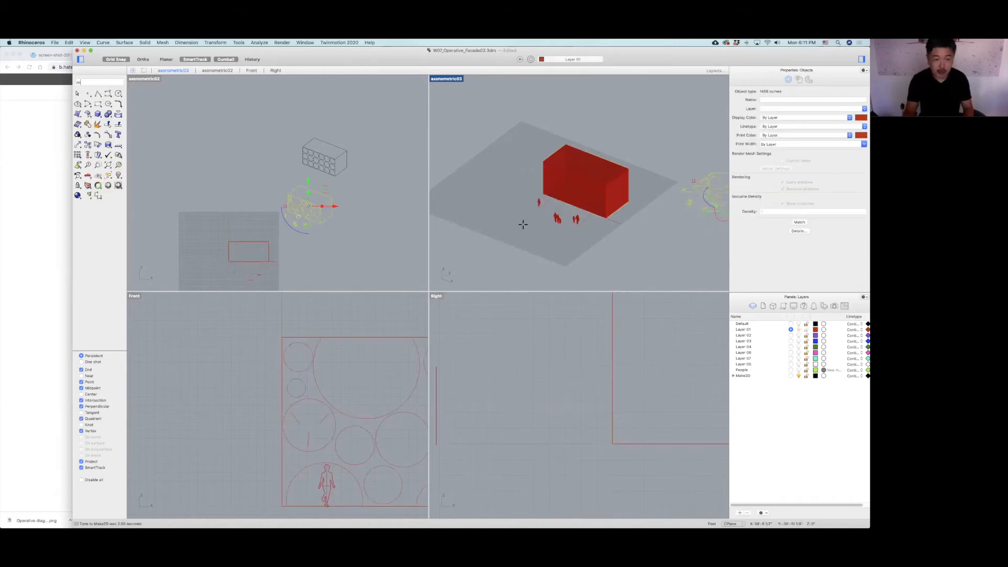
Move the Layer 01 line drawing by its box corner onto the matching corner of the first drawing.
text(m)
key(Return)
click(337, 165)
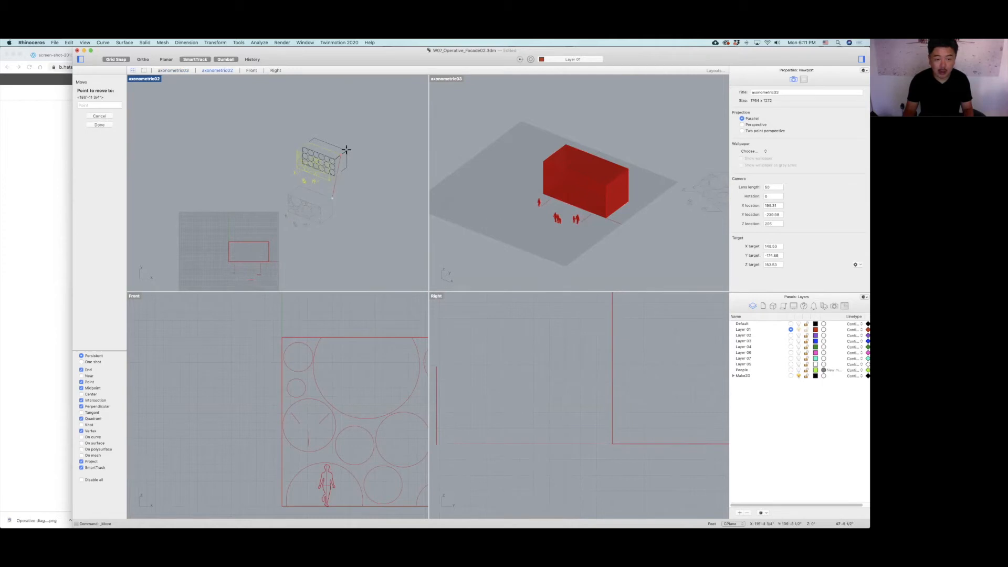
scroll(346, 149, up, 5)
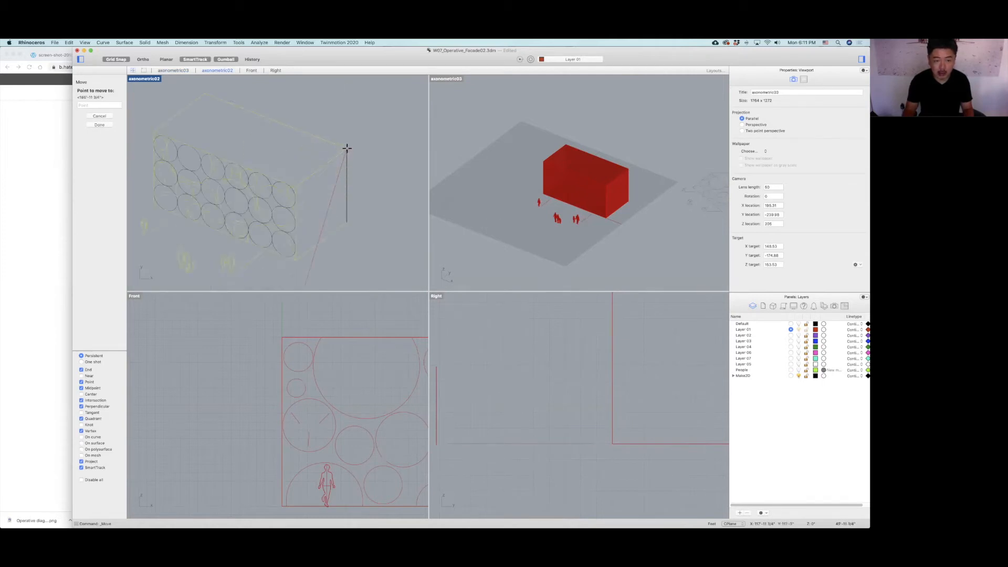
click(357, 151)
scroll(336, 184, down, 5)
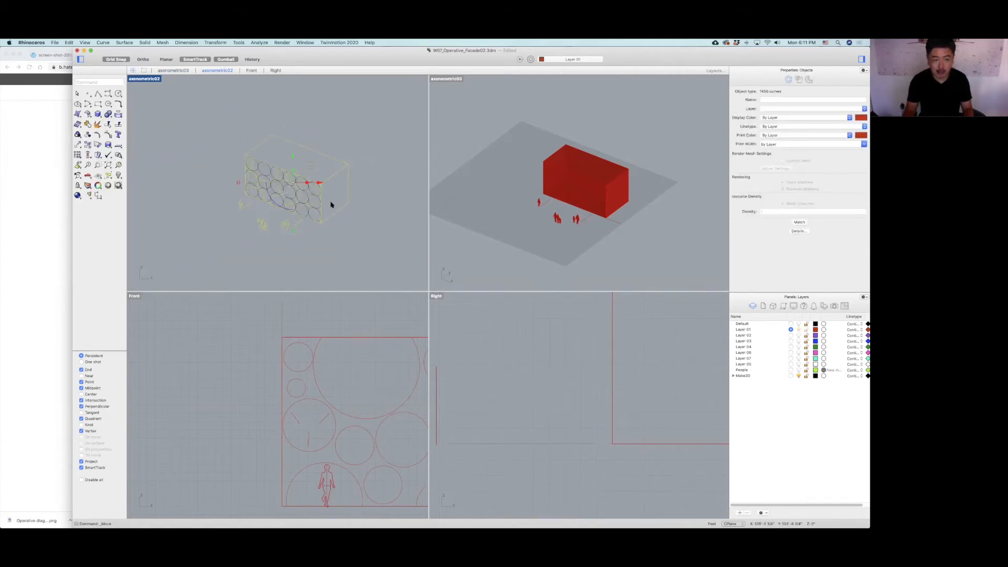
click(373, 218)
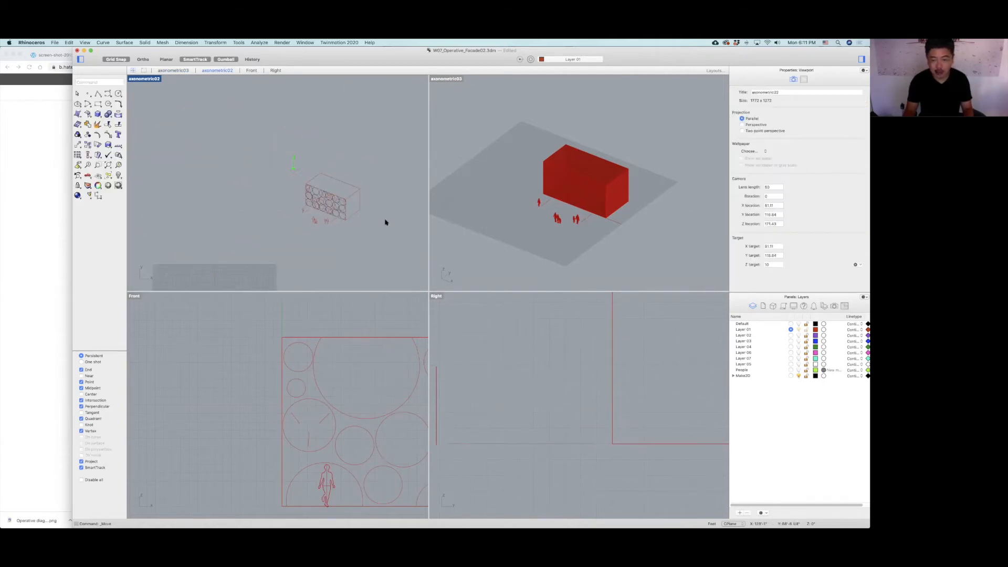
Make Layer 02 current, hide Layer 01, and create a Make2D drawing of the Layer 02 facade model.
click(791, 335)
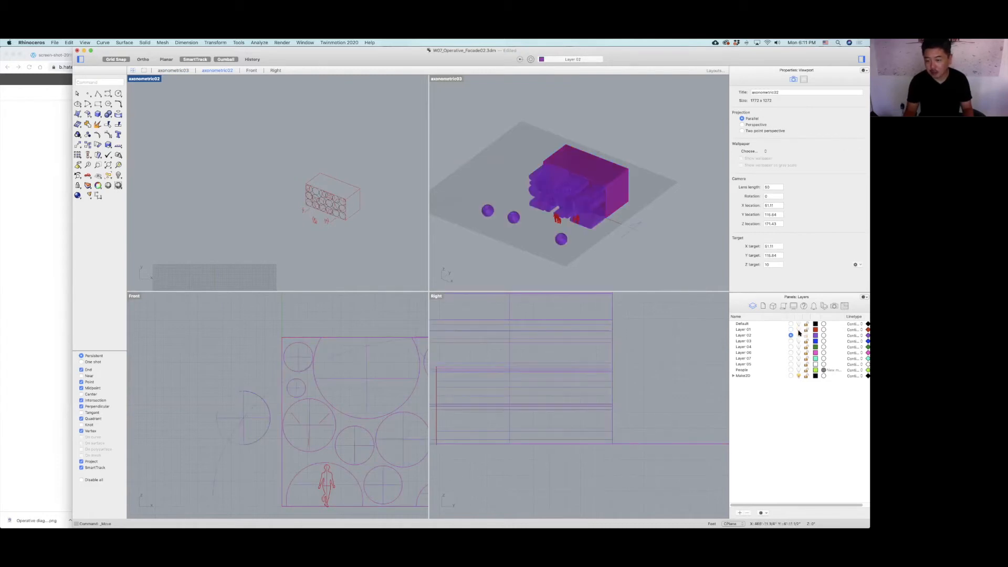
click(799, 331)
drag(448, 127, 696, 259)
text(make2d)
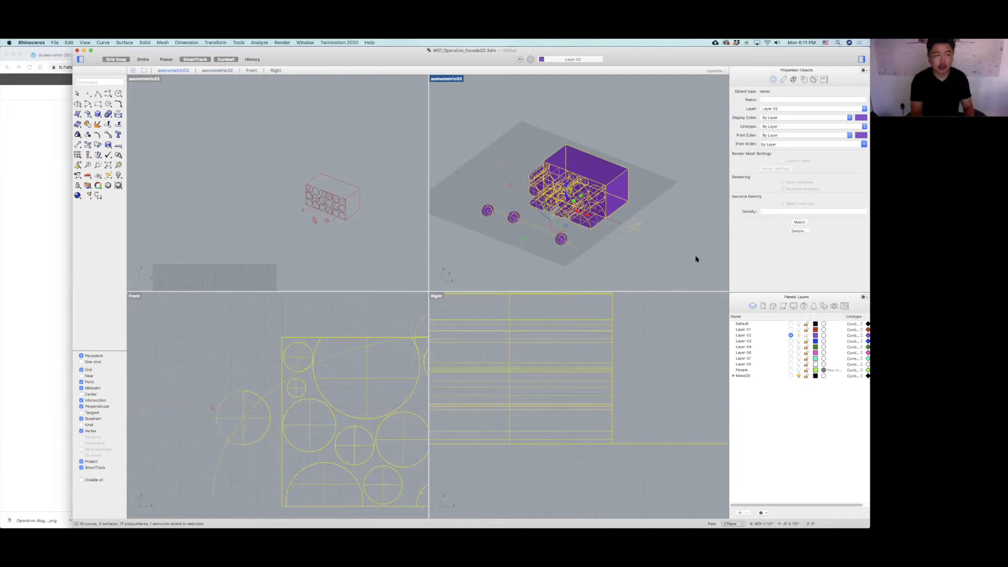
key(Return)
key(Return)
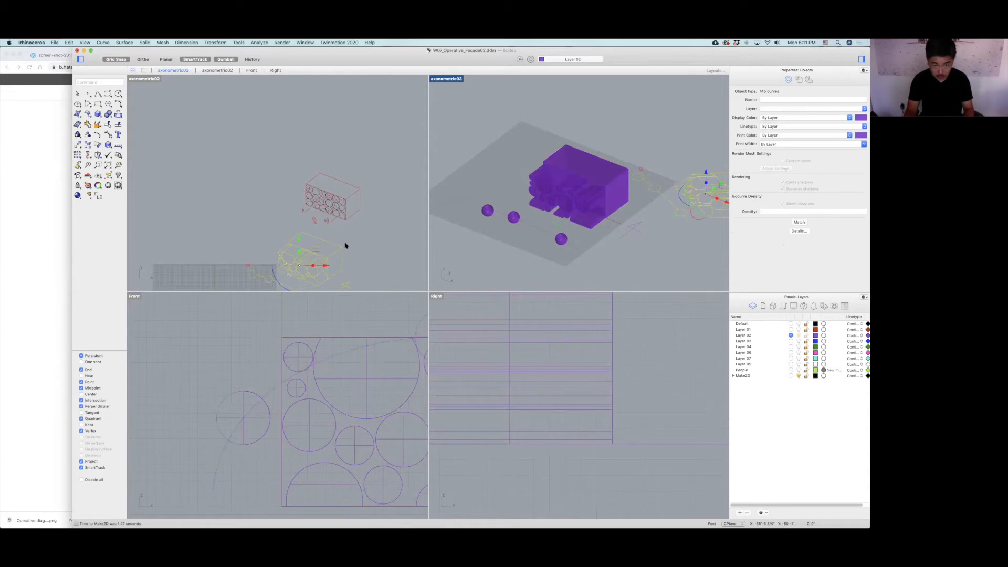
Move the Layer 02 line drawing by its box corner onto the matching corner of the stacked drawings.
text(move)
key(Return)
click(342, 247)
click(361, 189)
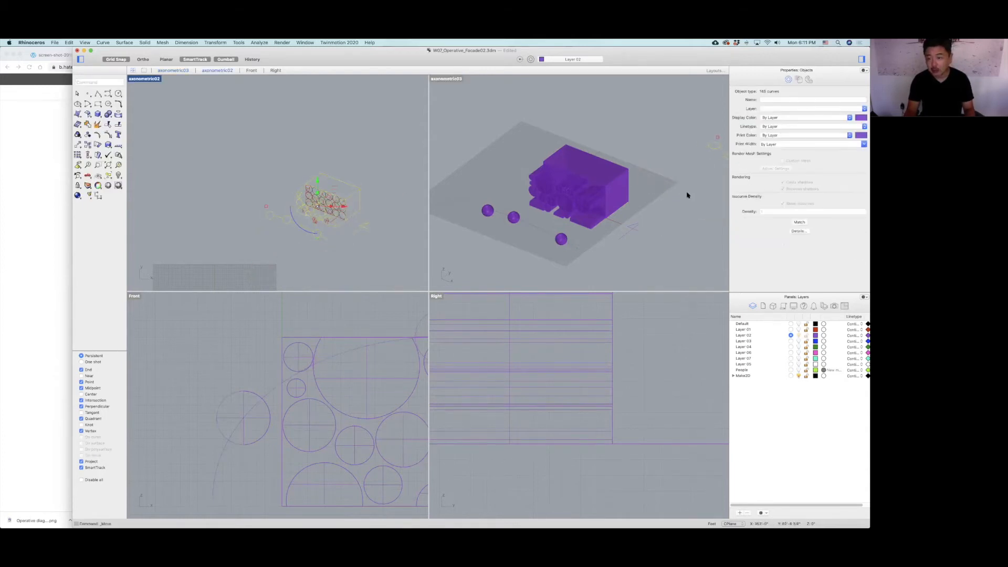
Make Layer 03 the current layer, hide Layer 02, and activate the axonometric03 view.
click(791, 342)
click(798, 336)
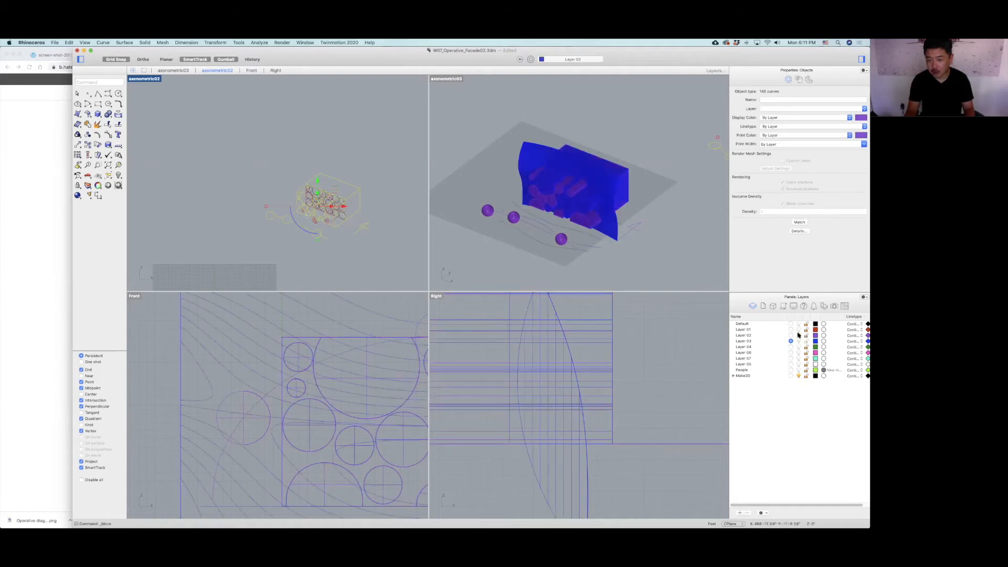
click(489, 274)
Create a Make2D drawing of the whole Layer 03 facade model, maintaining source layers and grouping the output.
key(super+a)
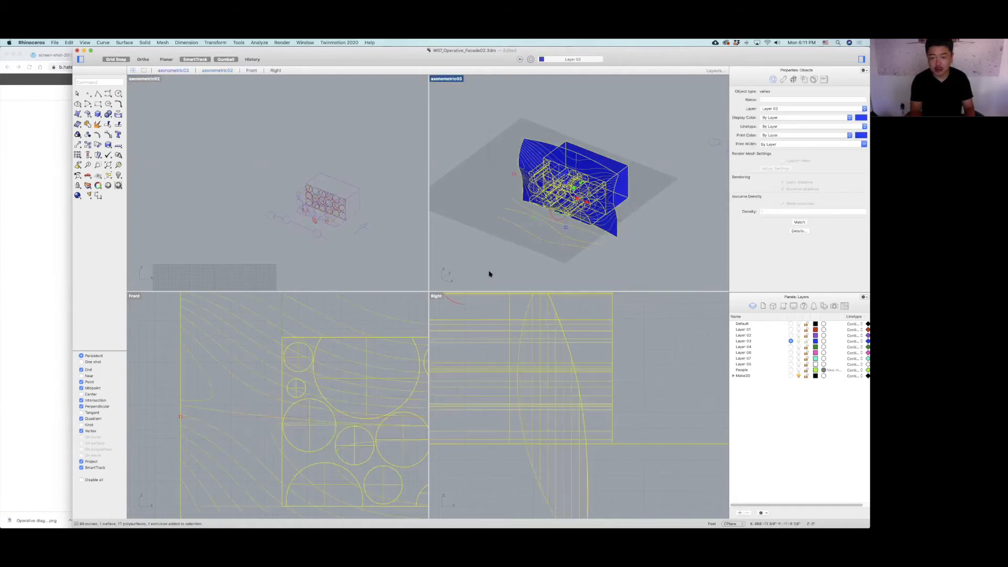
text(Make2D)
key(Return)
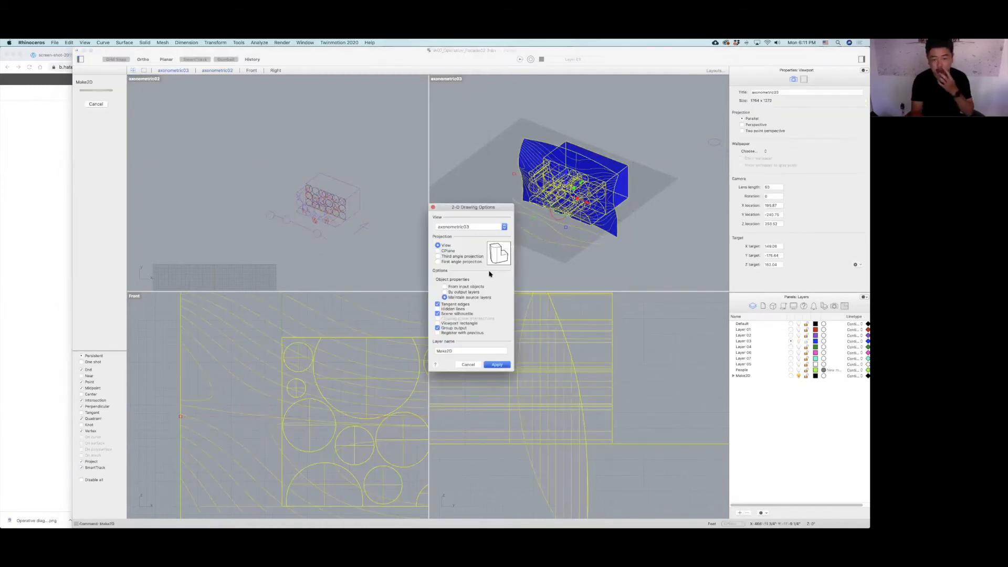
key(Return)
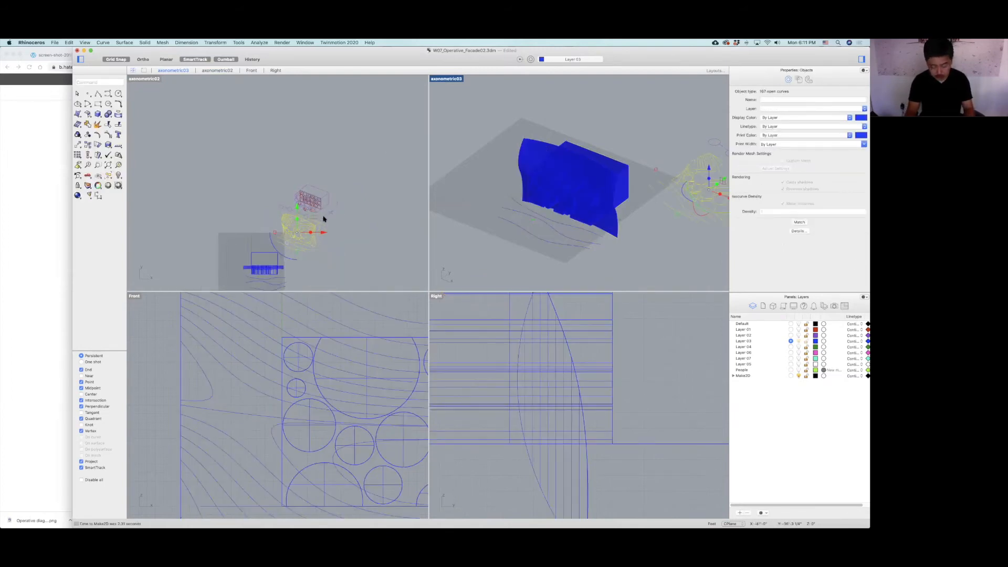
Examine the Layer 03 line drawing where the cylinders meet the curved facade surface.
scroll(226, 225, up, 3)
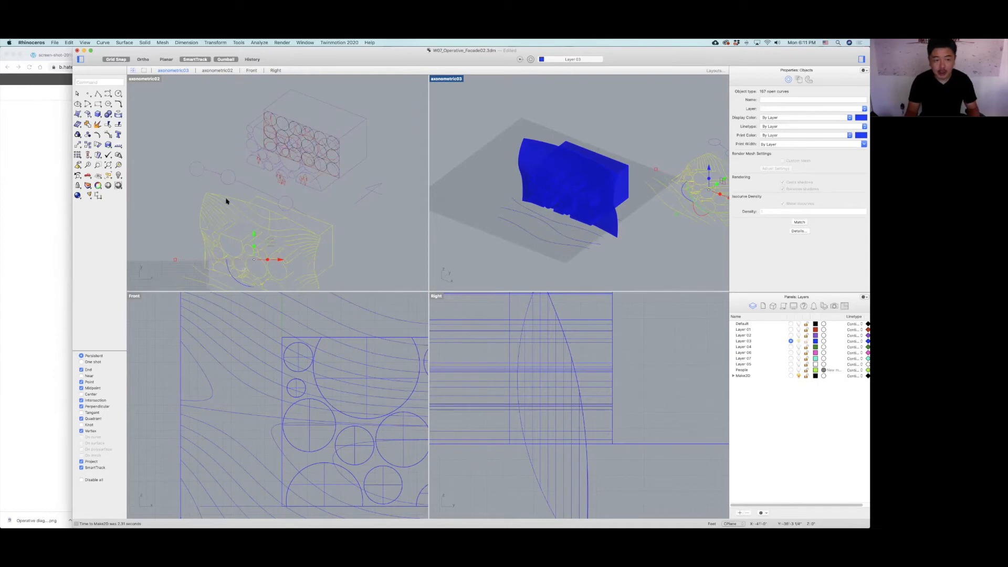
right_drag(210, 150, 205, 131)
double_click(145, 79)
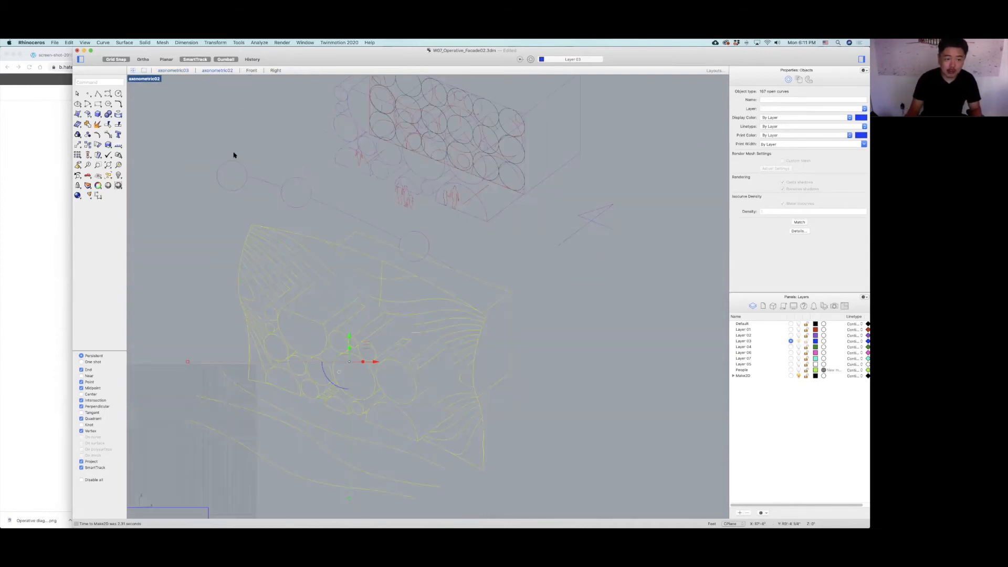
click(301, 226)
scroll(300, 227, down, 6)
right_drag(318, 247, 319, 230)
scroll(295, 235, up, 6)
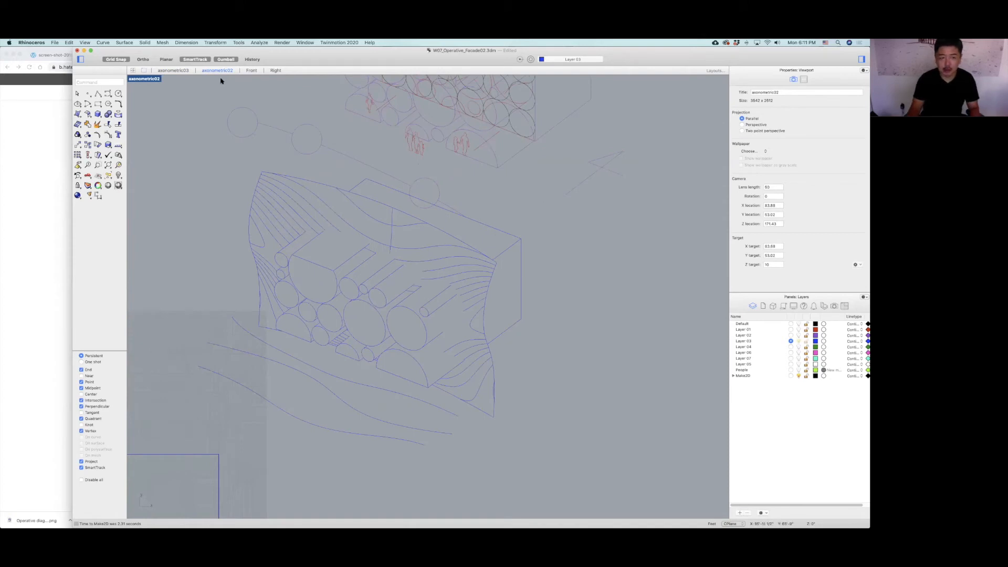
double_click(145, 78)
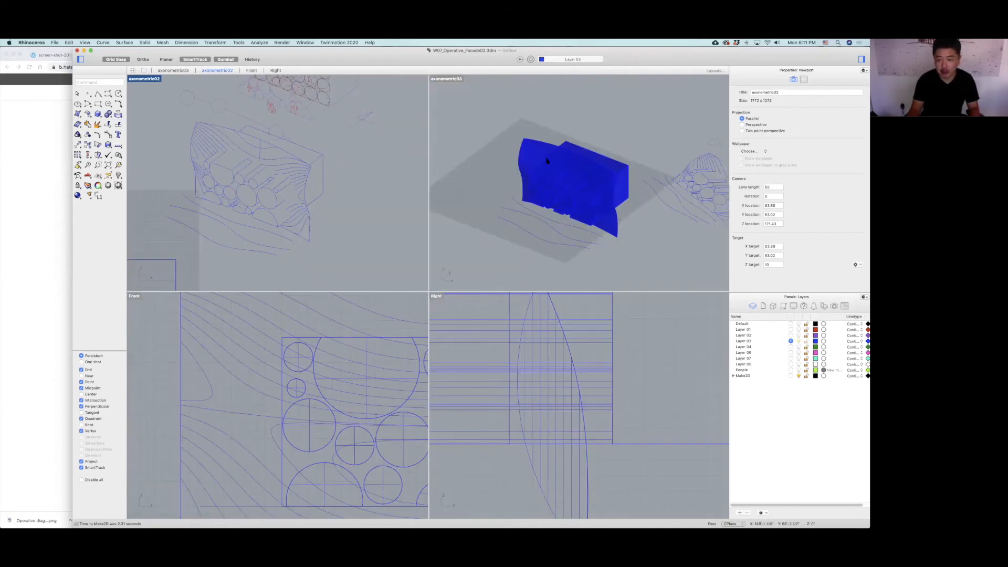
Compare the cylinders and curved surface in the model with the line drawing, and undo the Layer 03 Make2D.
double_click(446, 80)
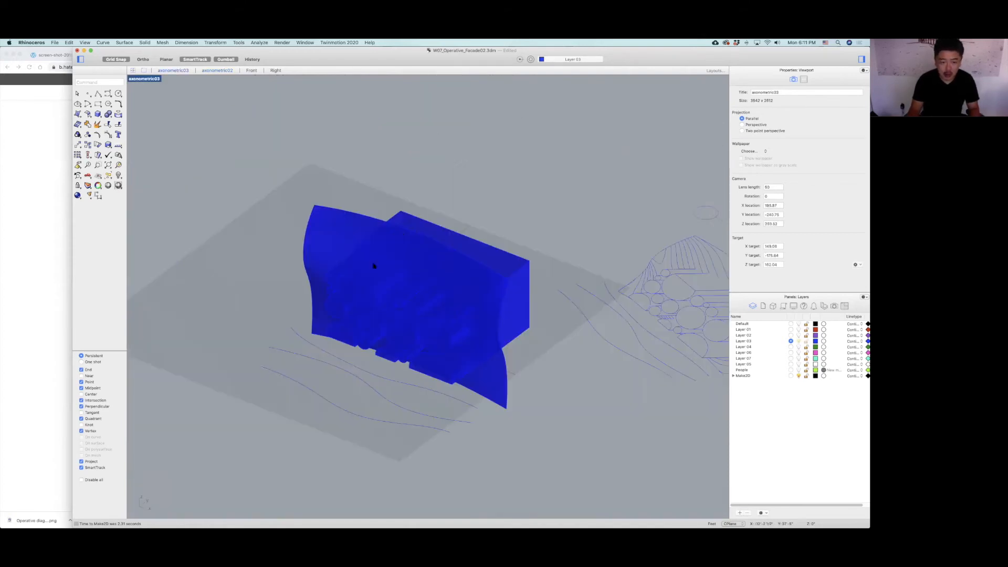
click(370, 293)
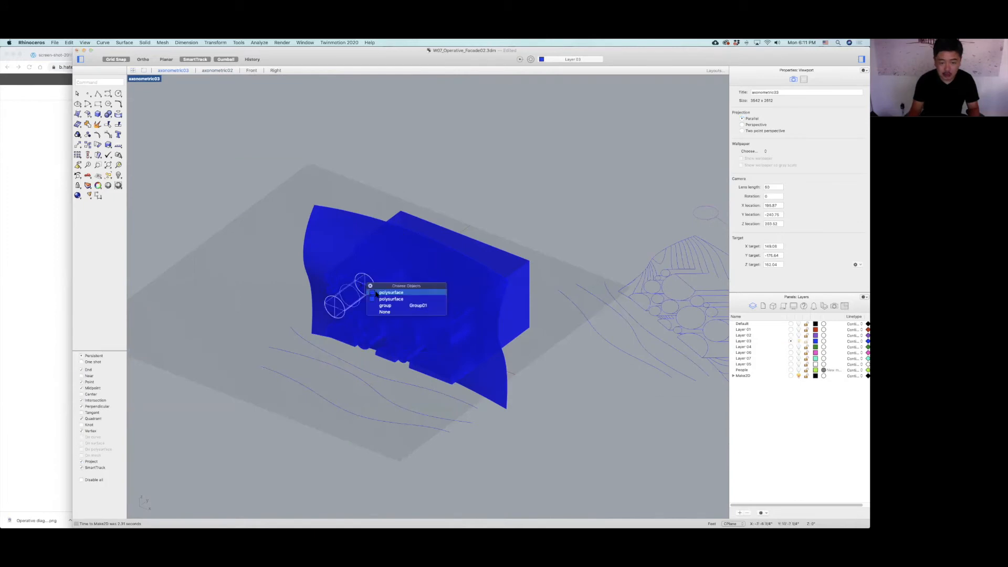
click(386, 300)
shift+click(369, 266)
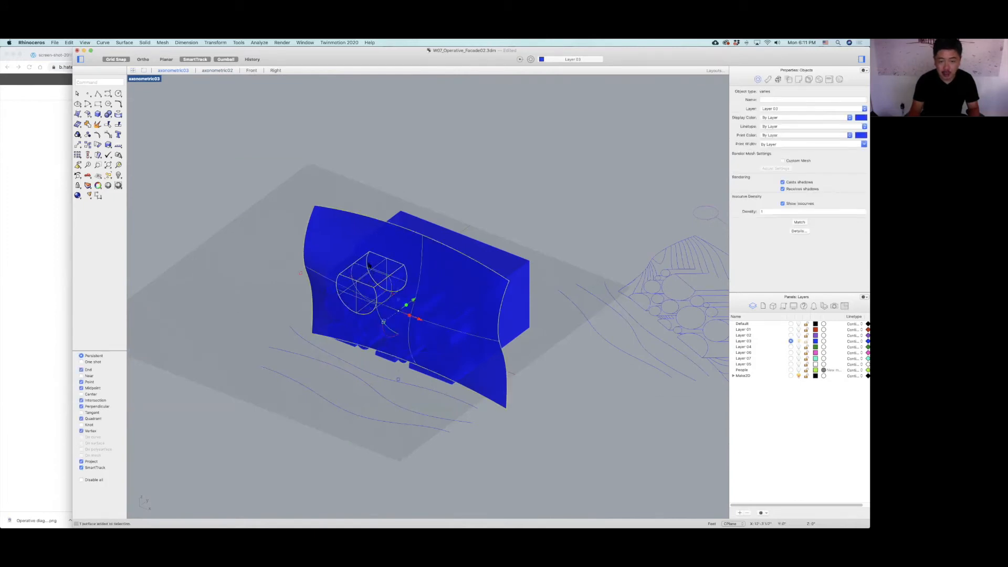
double_click(154, 79)
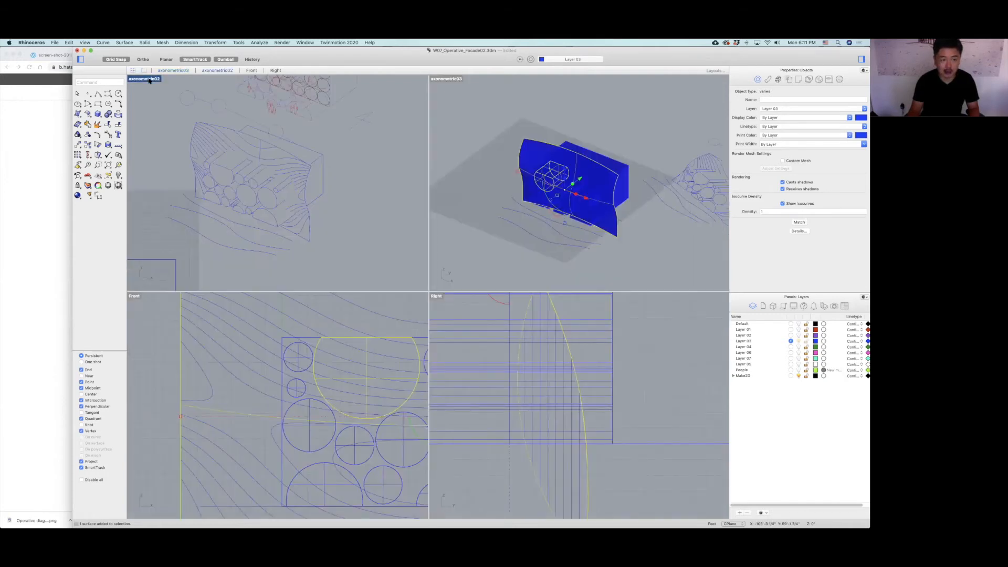
double_click(151, 80)
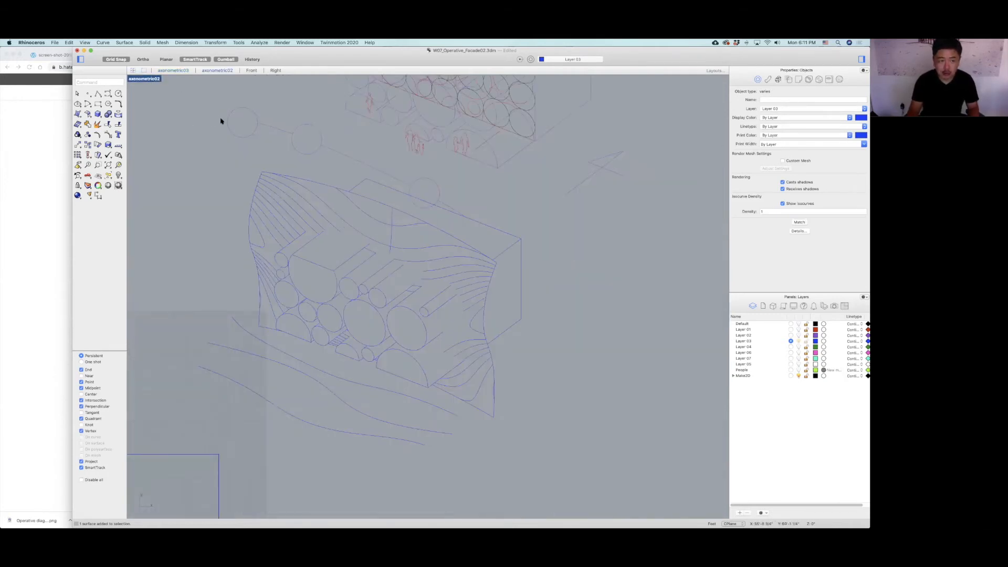
key(super+z)
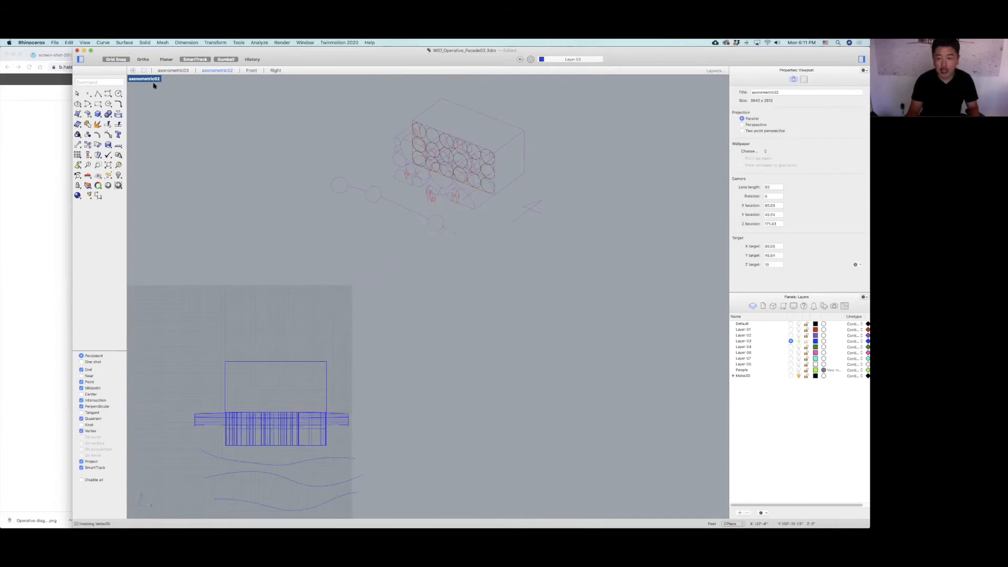
Intersect all the cylinder solids with the curved facade surface to create curves where they meet.
double_click(132, 80)
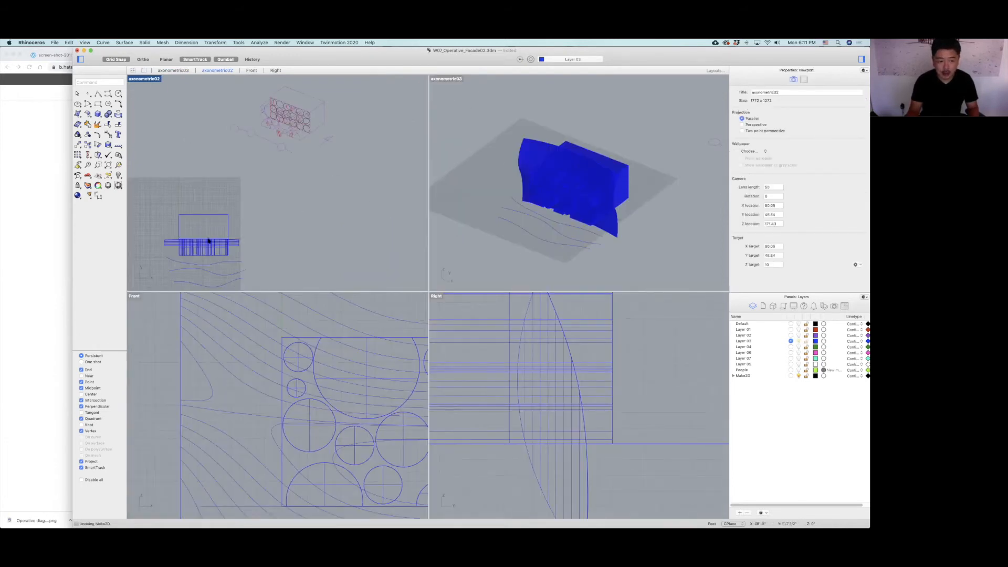
right_drag(209, 241, 288, 241)
scroll(304, 207, up, 3)
scroll(304, 206, down, 1)
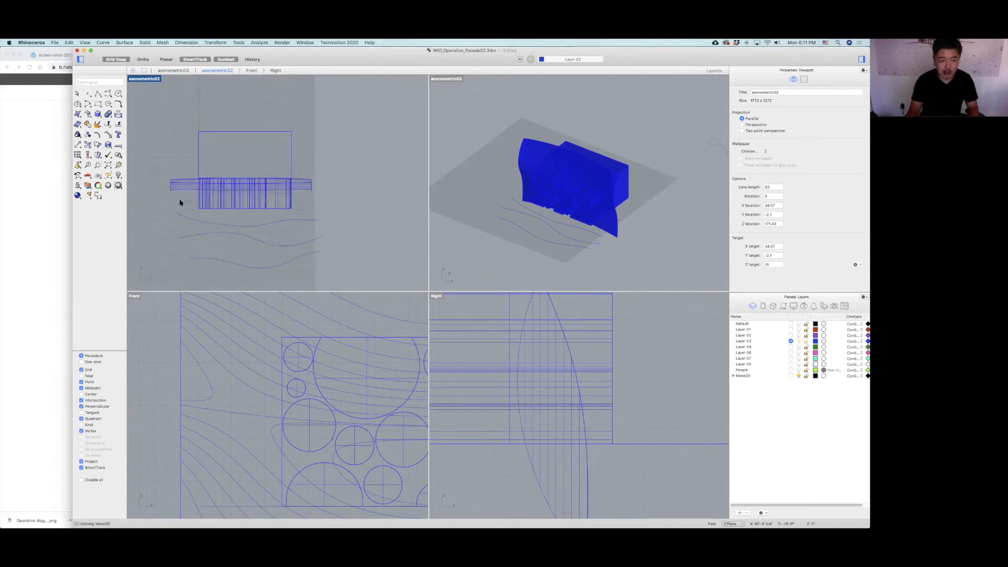
scroll(533, 145, up, 5)
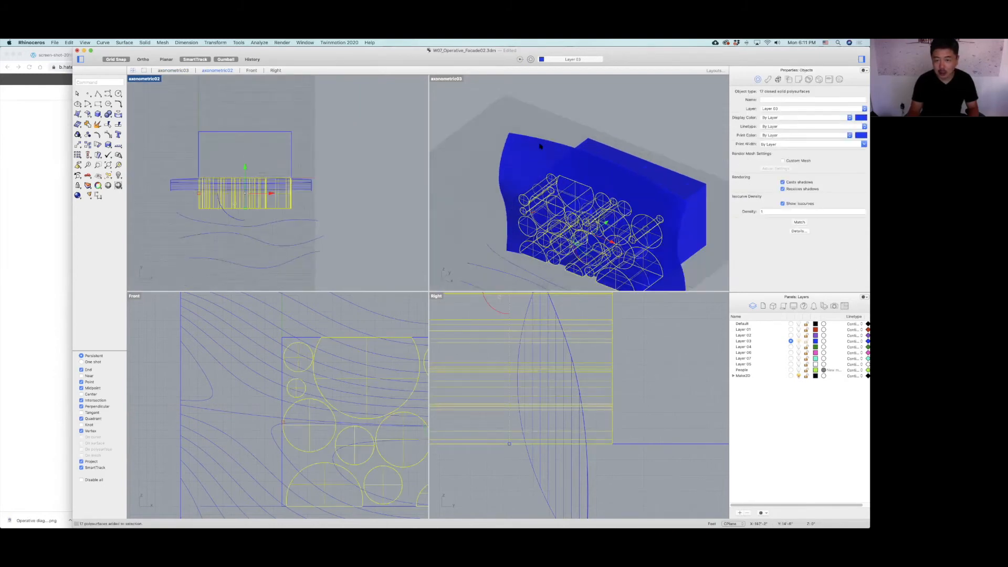
shift+click(543, 145)
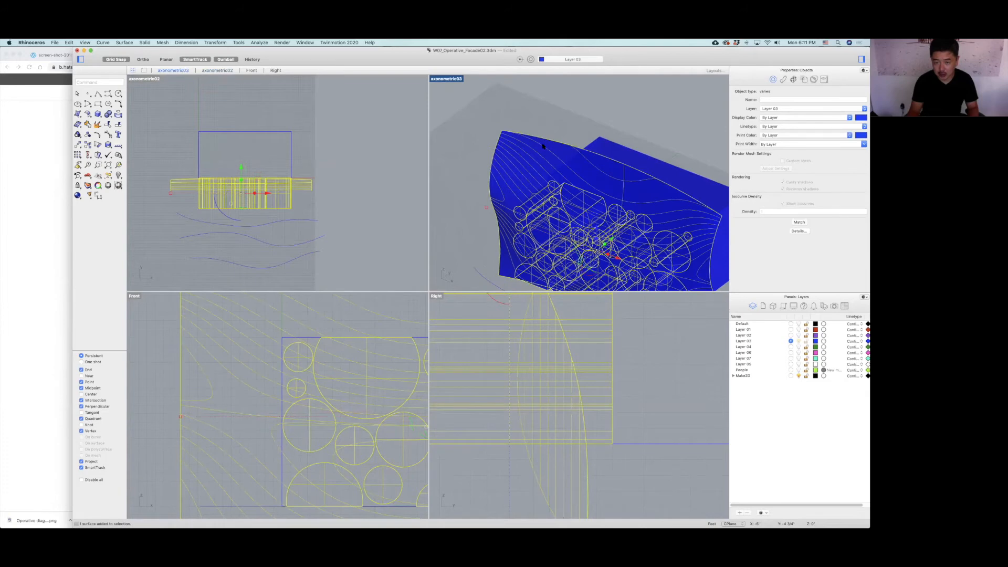
super+click(543, 146)
scroll(542, 147, down, 2)
super+click(546, 145)
shift+click(549, 144)
scroll(555, 165, down, 2)
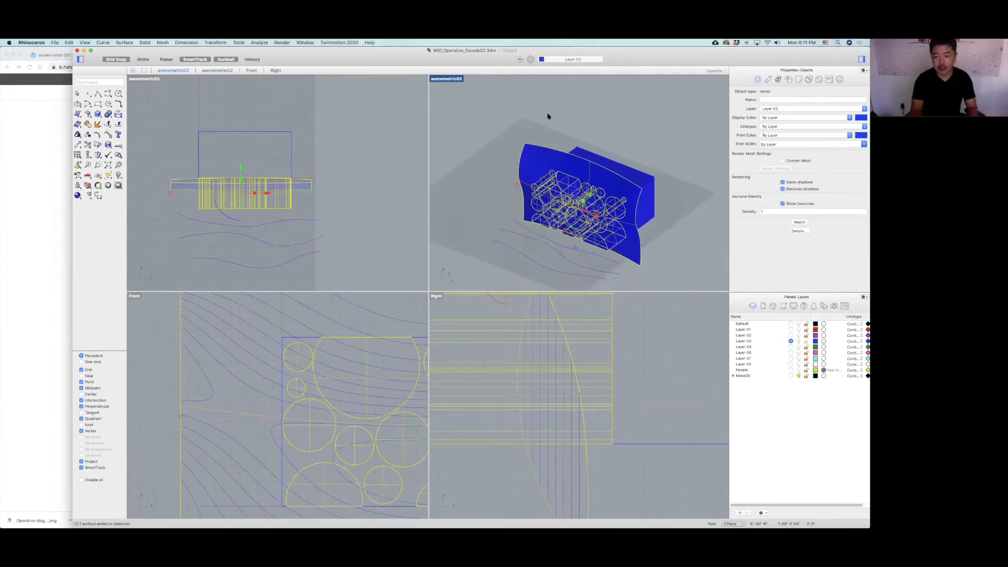
text(int)
key(Return)
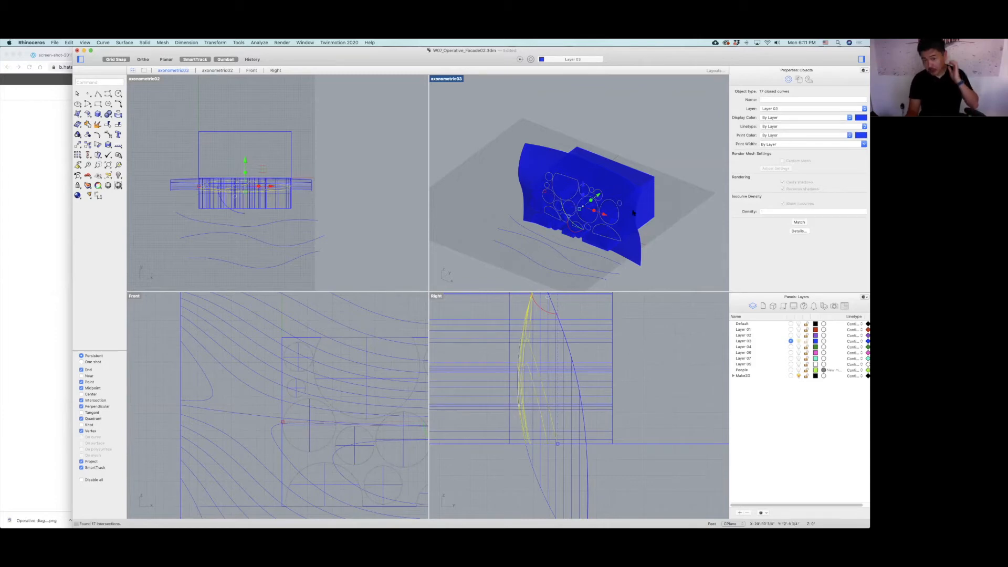
key(Escape)
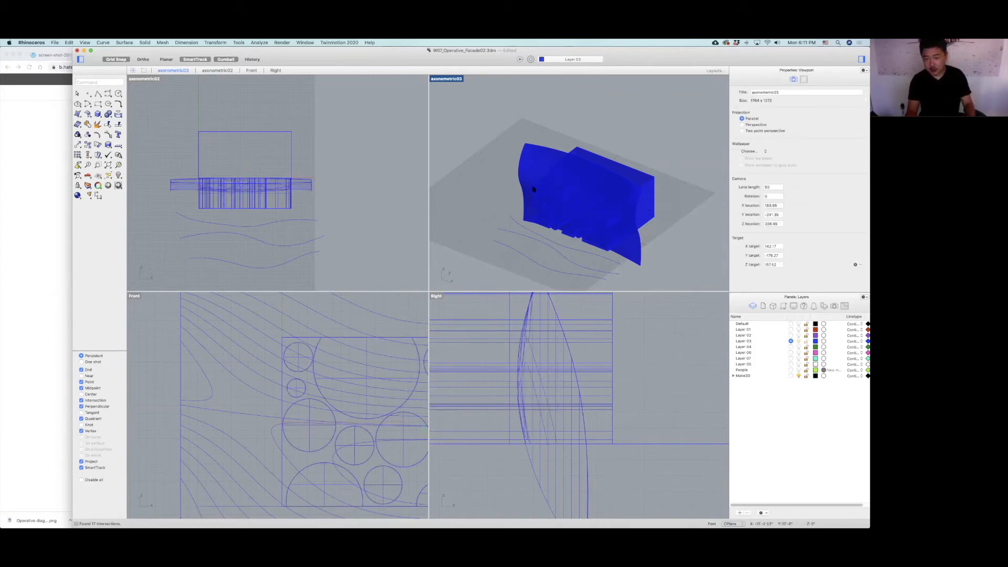
Restore the axonometric03 named view and create a Make2D drawing of all Layer 03 objects, including the intersection curves, maintaining source layers.
click(835, 306)
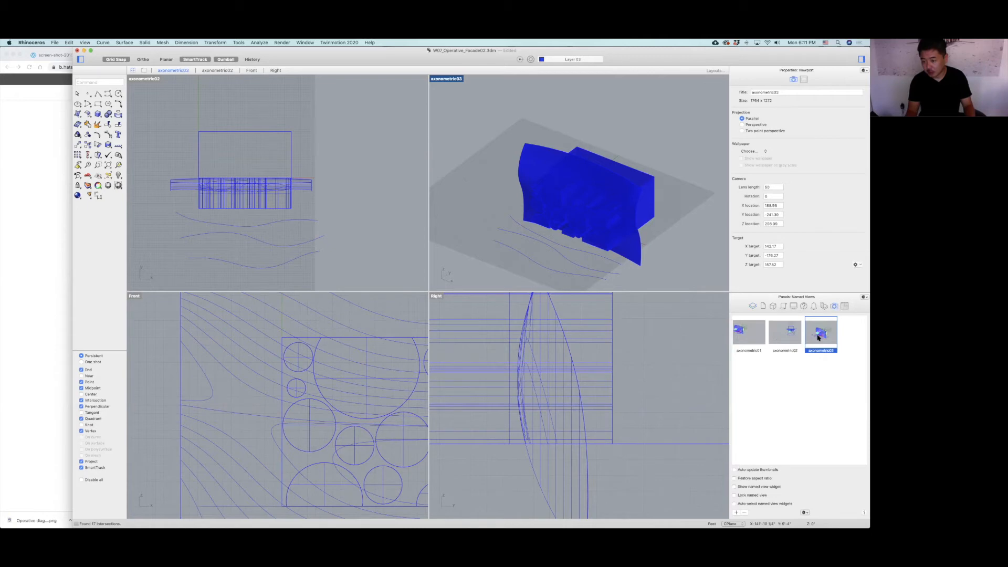
double_click(818, 337)
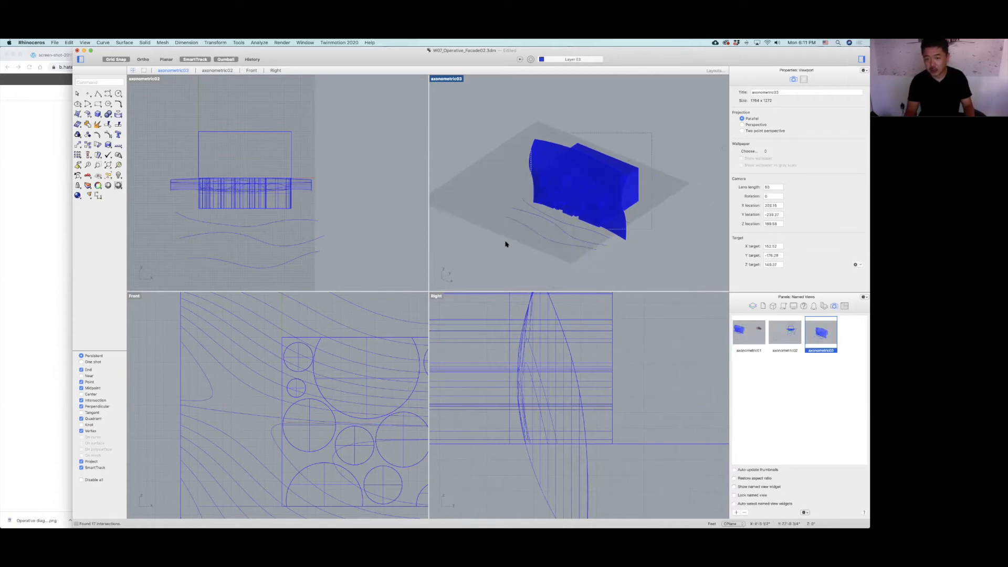
key(super+a)
text(make2d)
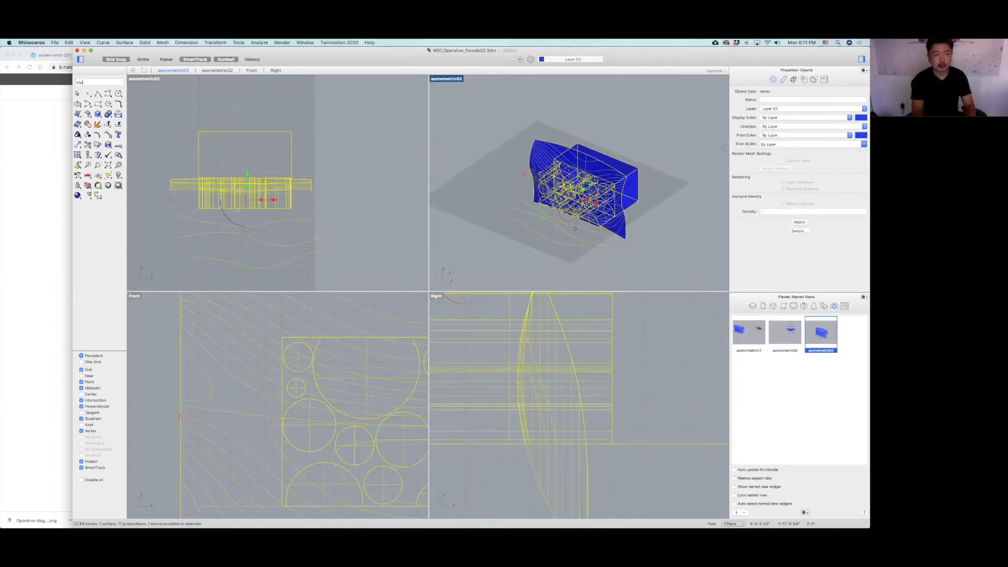
key(Return)
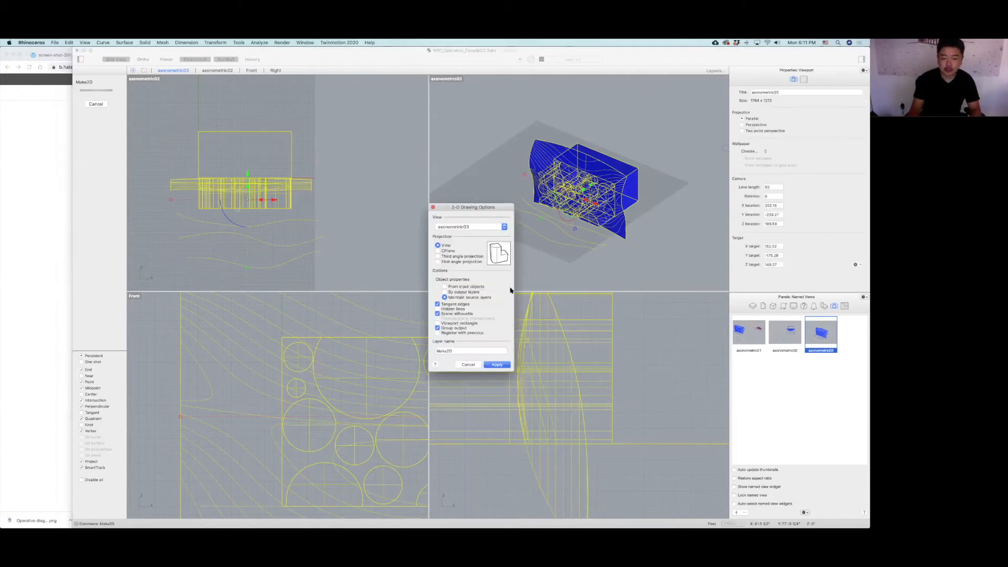
key(Return)
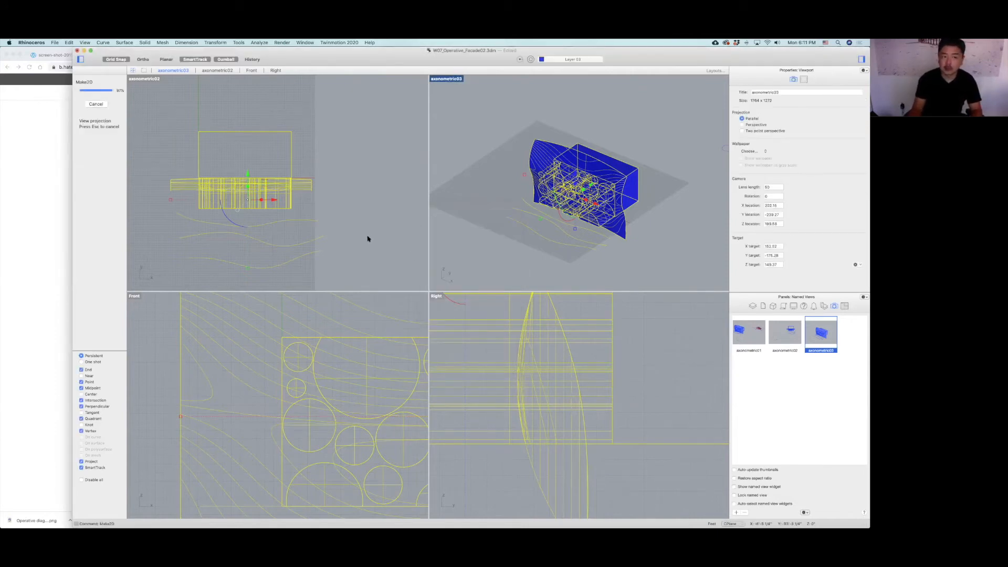
Move the Layer 03 line drawing by its box corner onto the matching corner of the stacked drawings, and deselect it.
scroll(366, 236, down, 5)
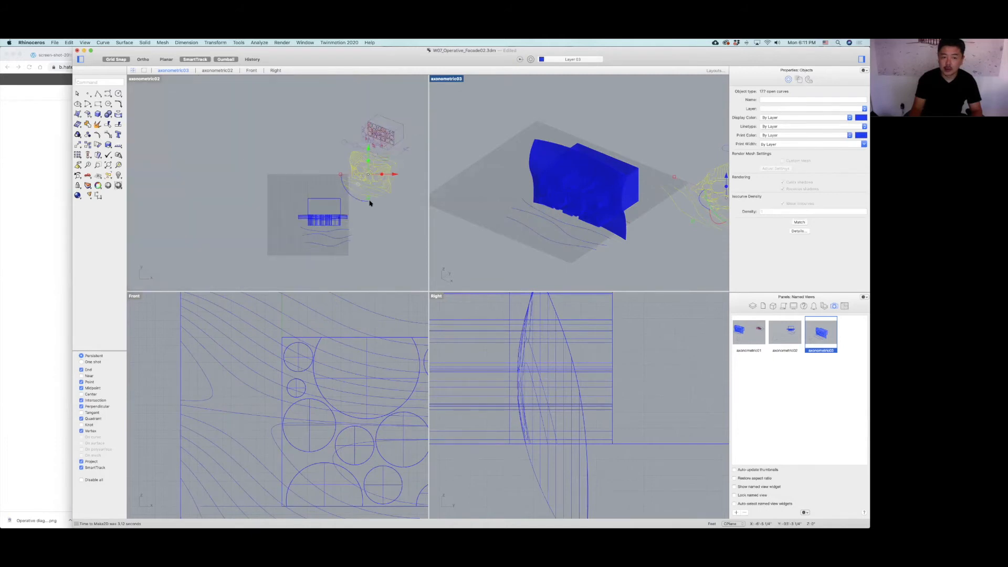
scroll(373, 166, up, 8)
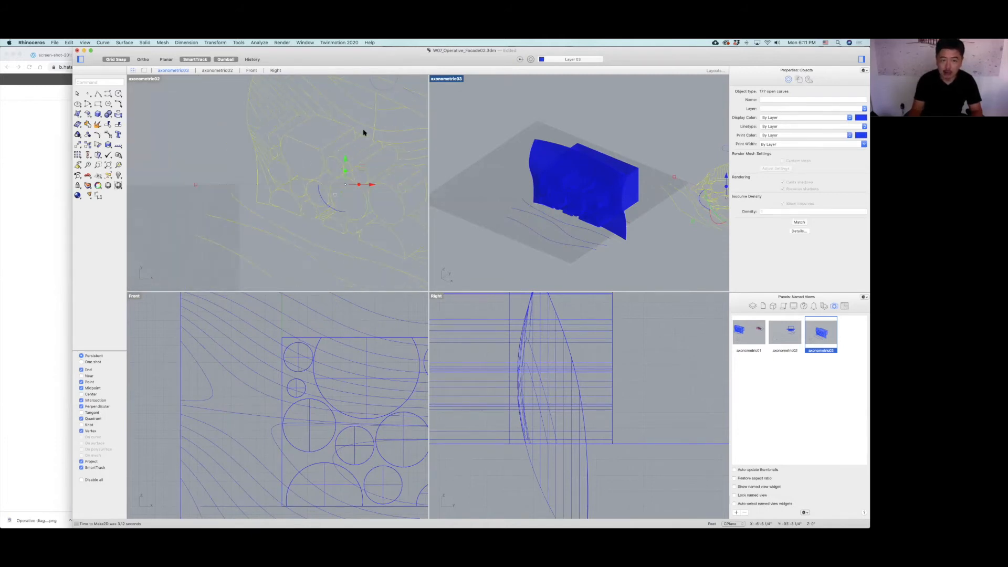
scroll(299, 158, down, 3)
text(m)
key(Return)
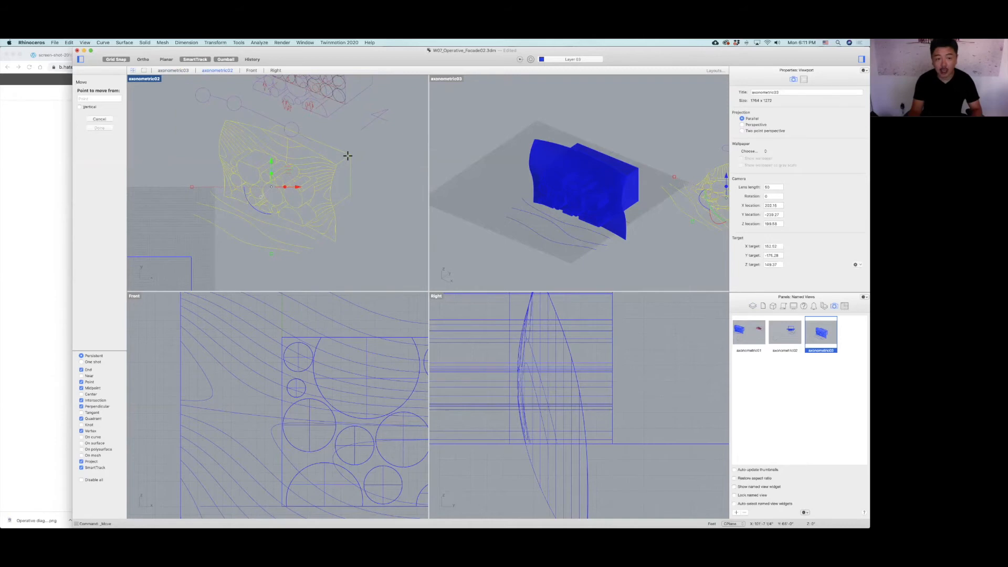
click(350, 155)
right_drag(350, 155, 331, 231)
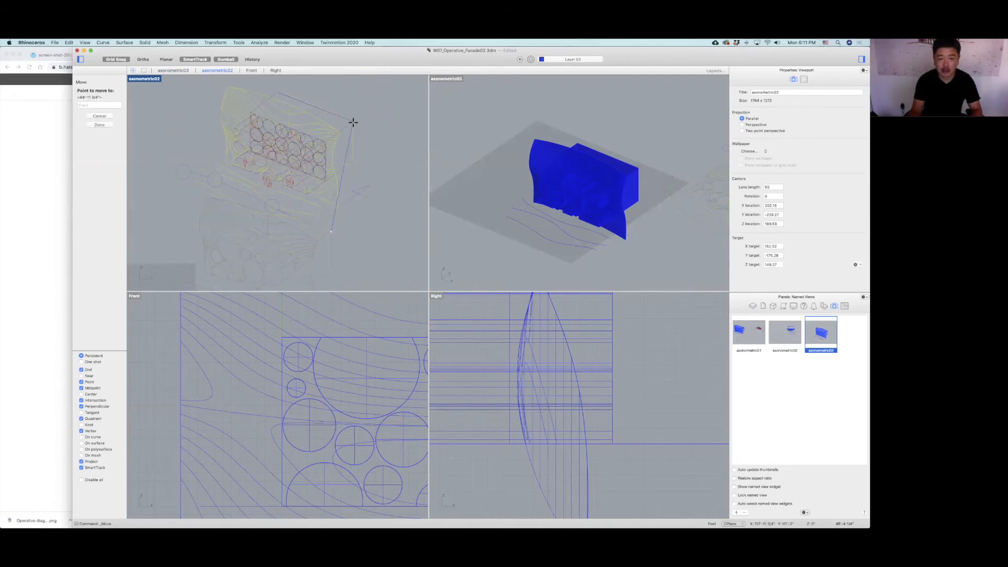
click(358, 124)
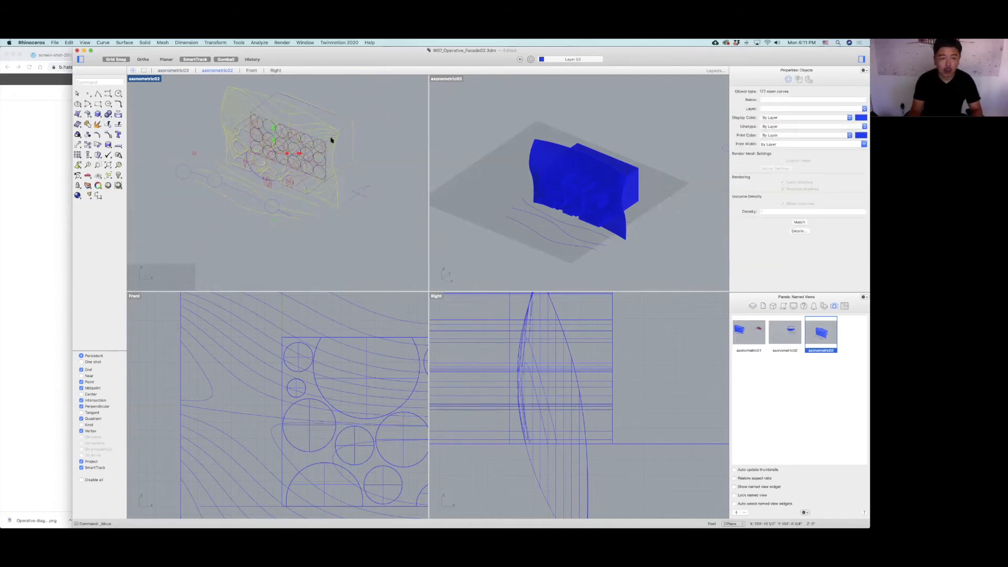
scroll(273, 139, up, 5)
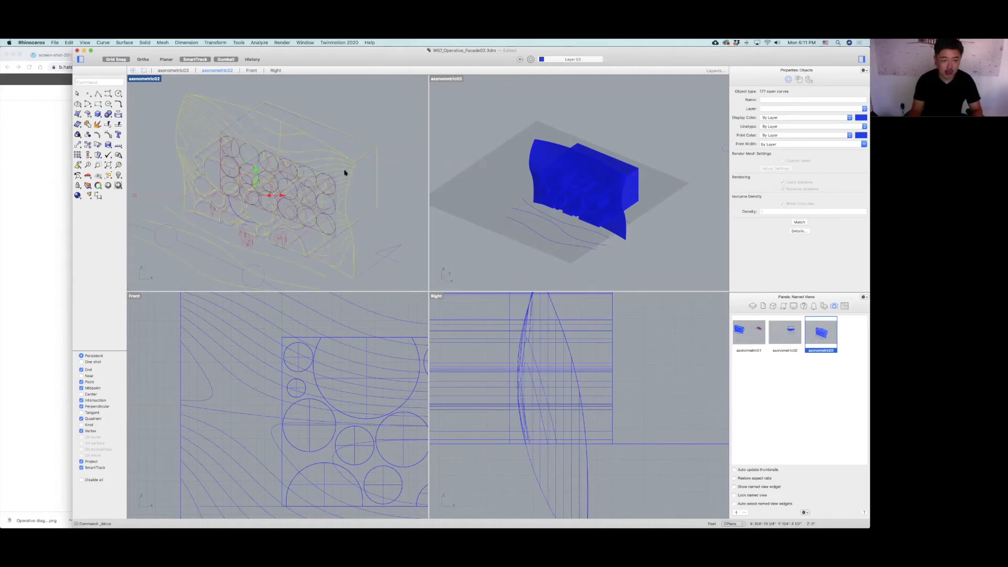
click(491, 144)
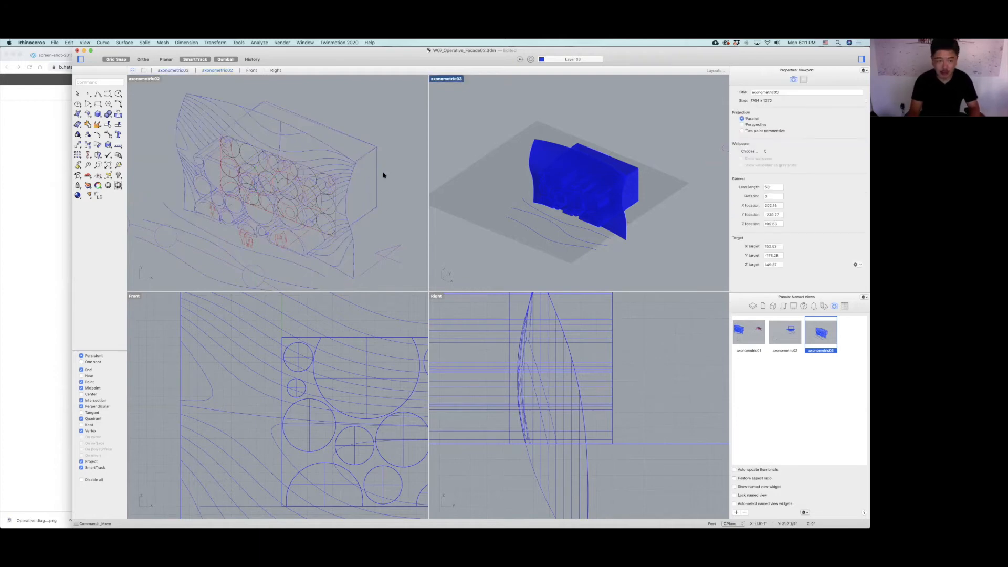
scroll(364, 196, down, 5)
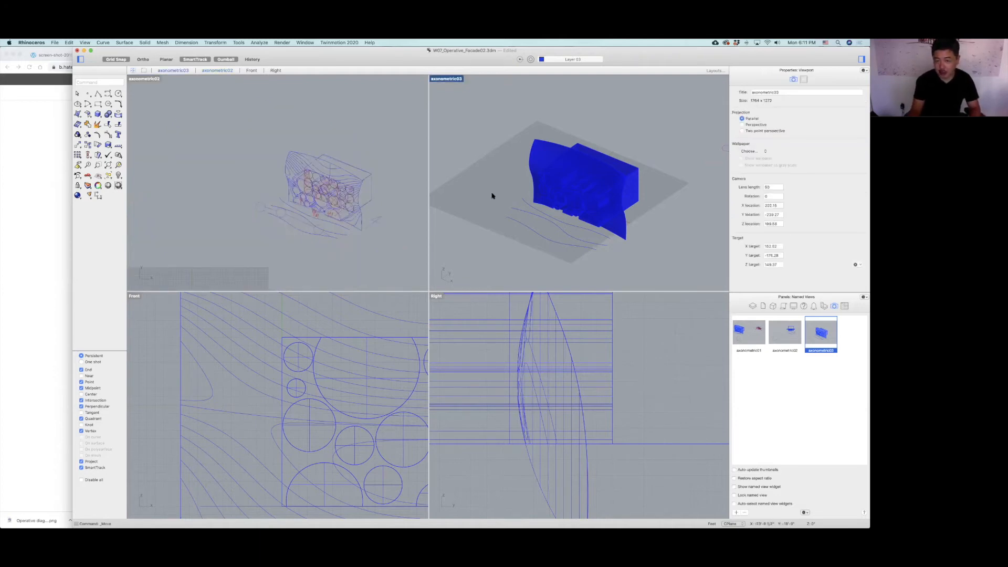
scroll(504, 202, down, 5)
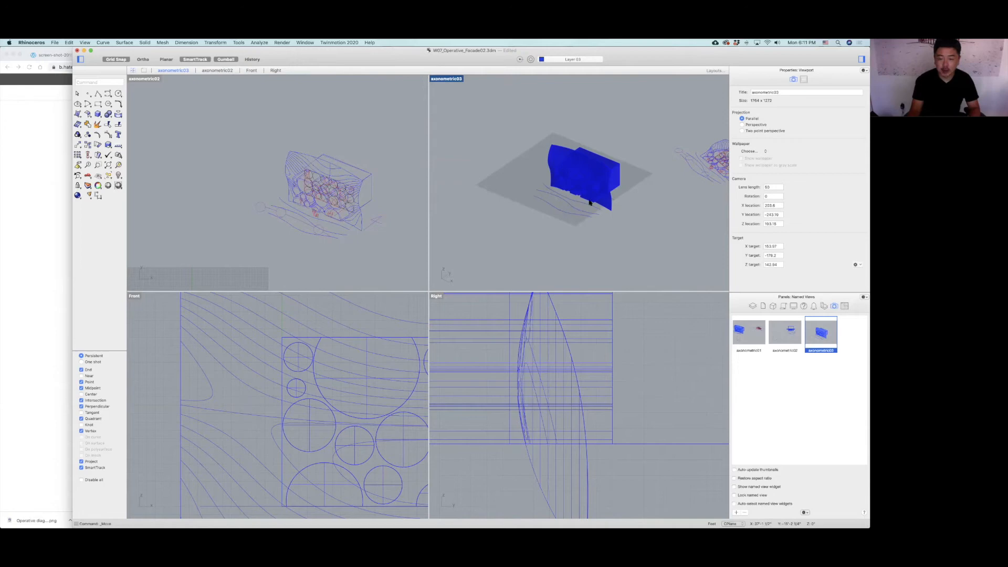
Make Layer 04 current, hide Layer 03, and create a Make2D drawing of all visible objects from the axonometric03 view.
scroll(590, 202, up, 3)
click(755, 306)
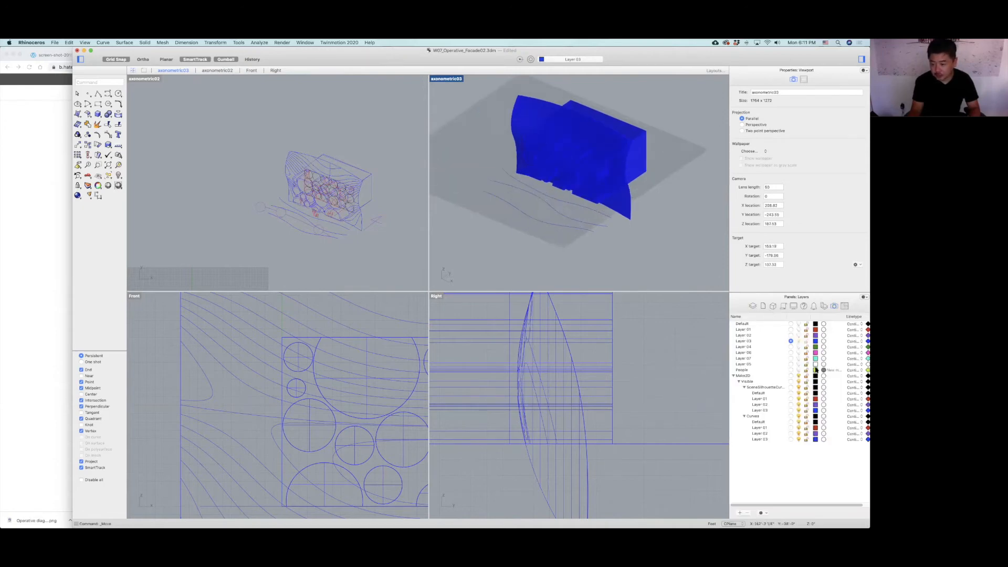
click(792, 346)
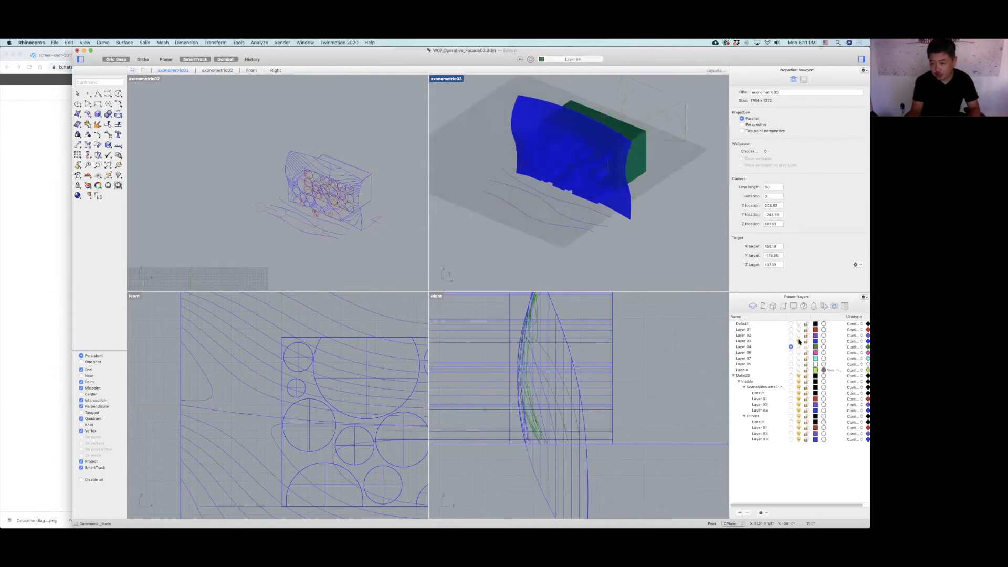
click(798, 341)
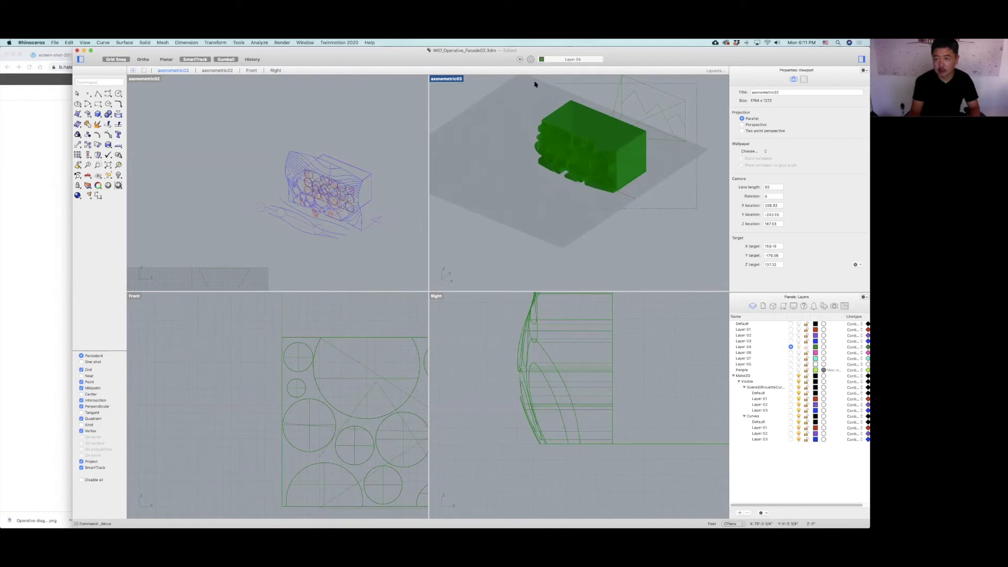
key(super+a)
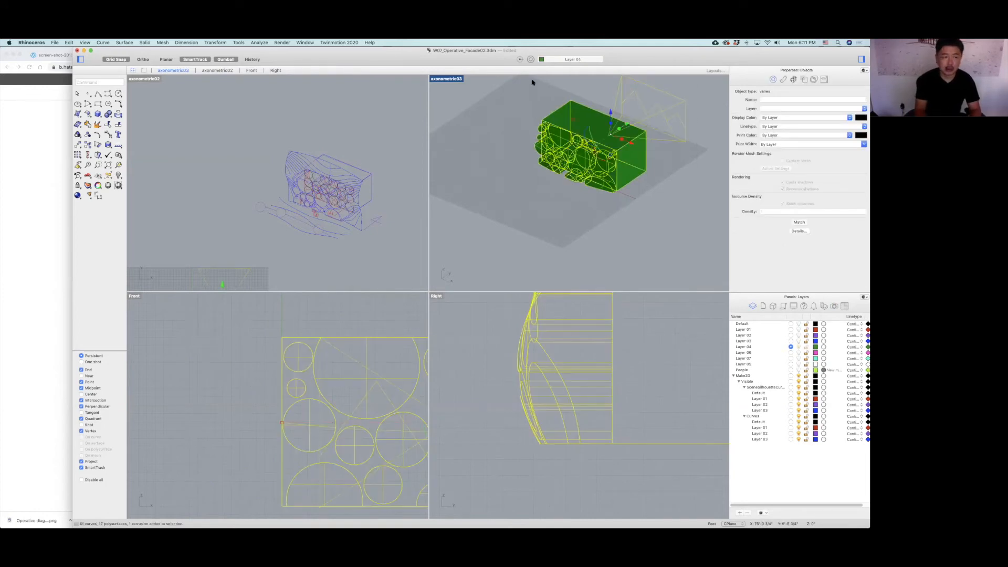
key(Return)
key(Return)
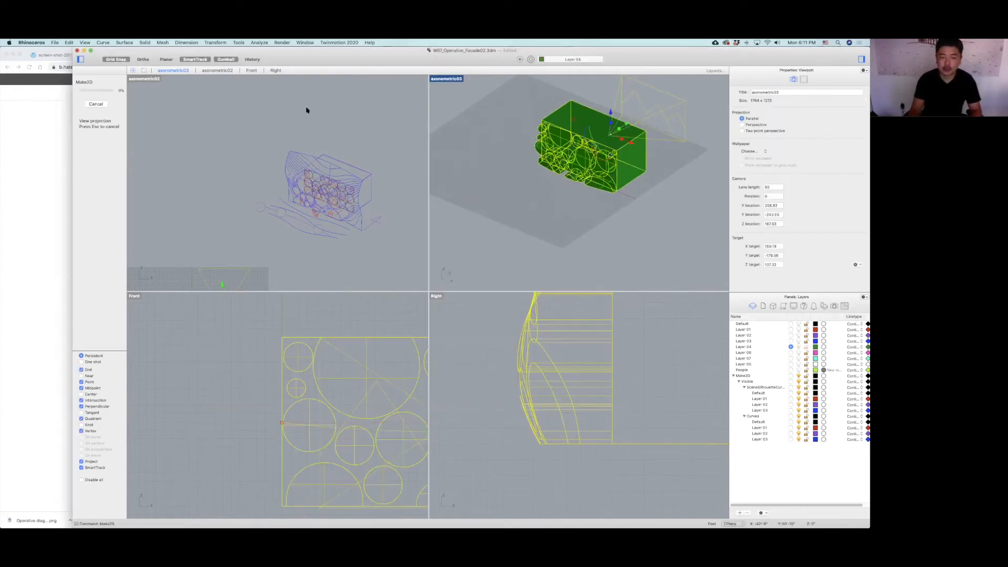
Move the Layer 04 line drawing by its box corner onto the matching corner of the stacked drawings, and deselect it.
right_drag(368, 220, 341, 204)
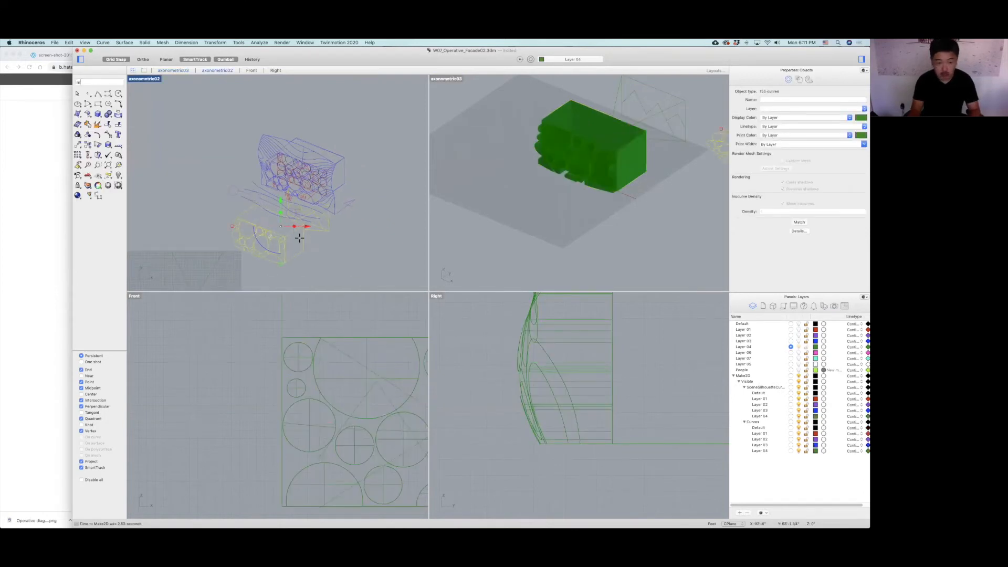
text(m)
key(Return)
click(343, 186)
scroll(346, 181, up, 5)
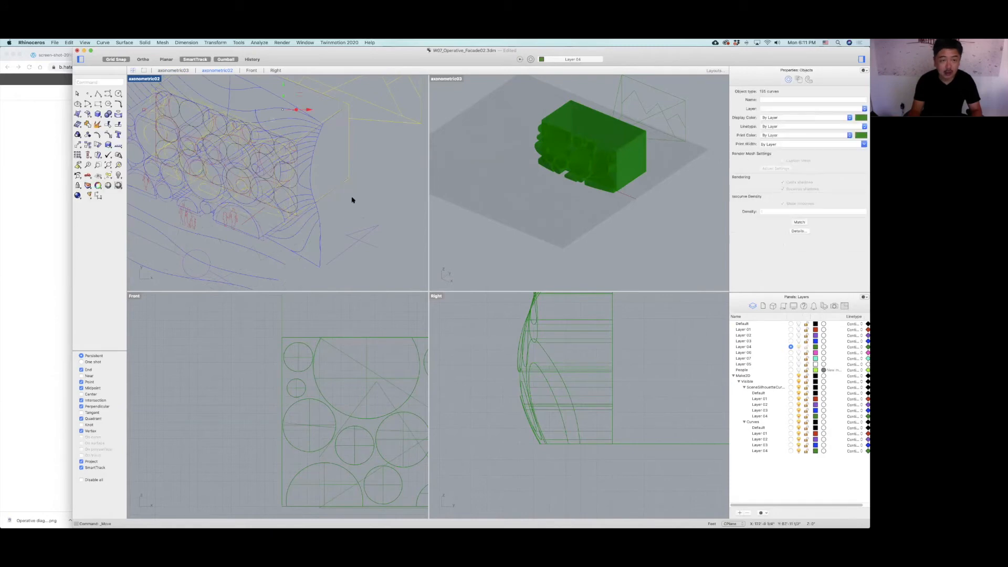
scroll(315, 157, down, 3)
scroll(283, 124, up, 3)
scroll(299, 134, down, 3)
key(Escape)
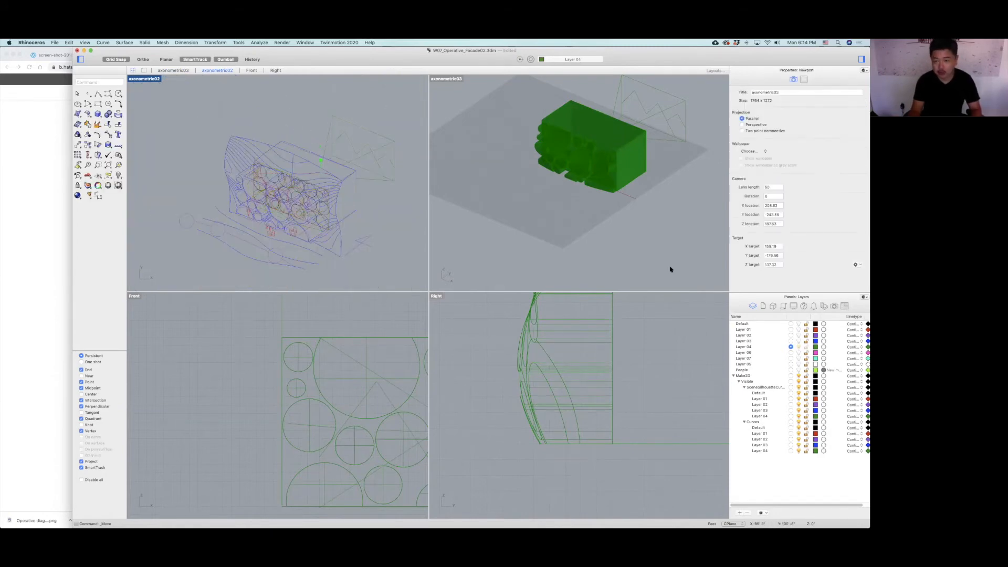
Make the magenta layer current, hide Layer 04, and create a Make2D drawing of everything visible in axonometric03.
click(792, 353)
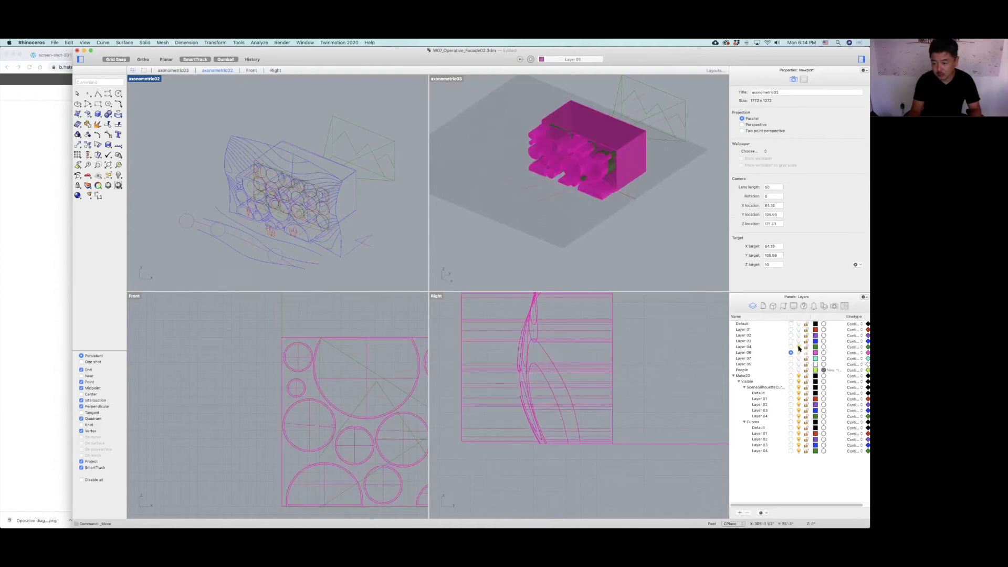
click(654, 219)
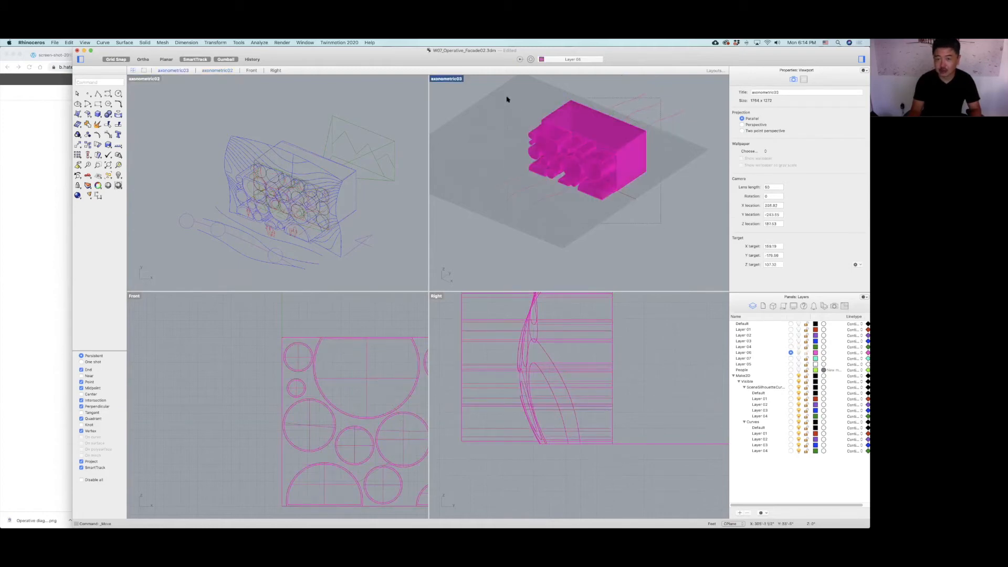
key(super+a)
text(make2d)
key(Return)
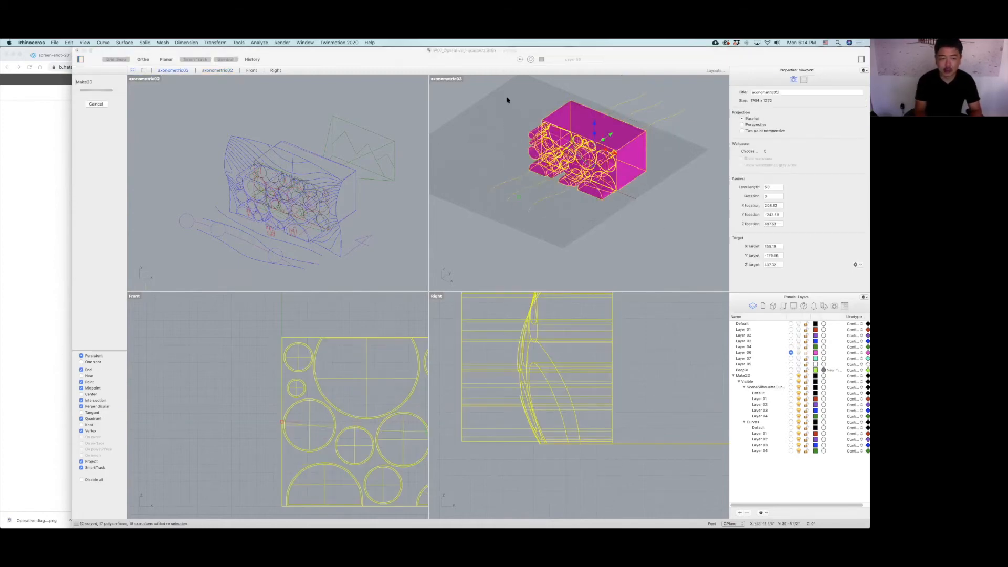
key(Return)
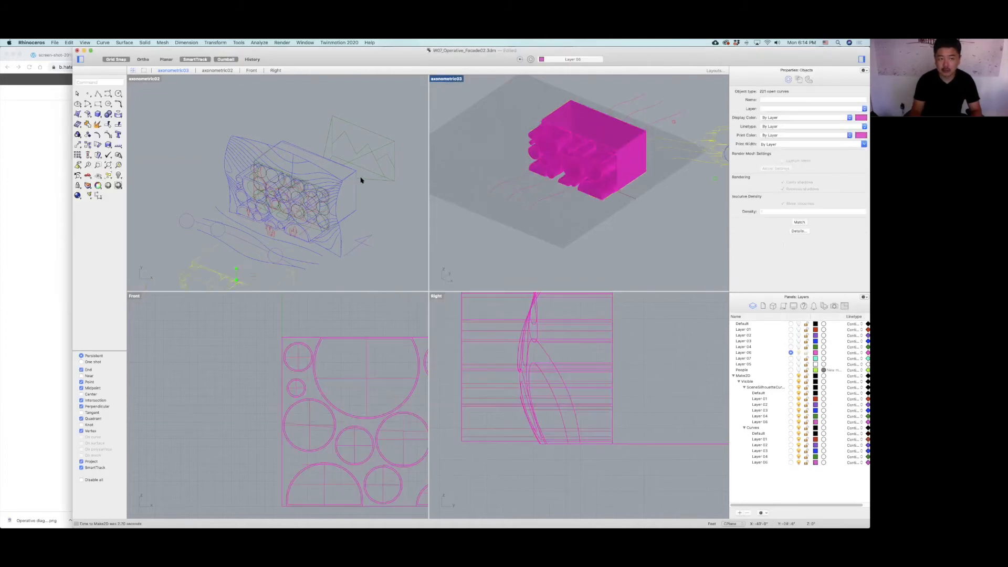
Move the magenta line drawing by its box corner onto the matching corner of the stacked drawings.
scroll(360, 189, down, 3)
text(m)
key(Return)
click(337, 225)
scroll(359, 191, up, 10)
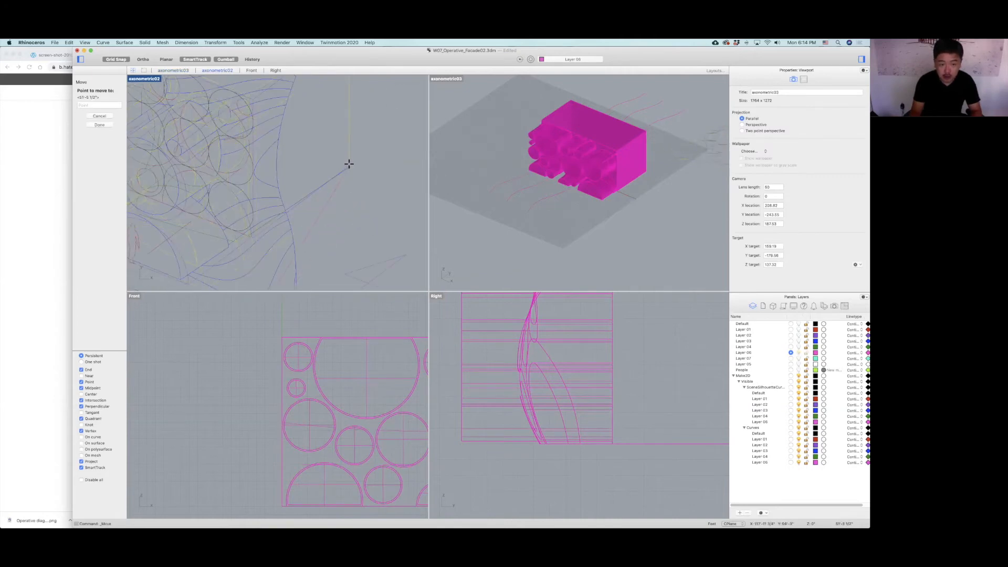
click(349, 164)
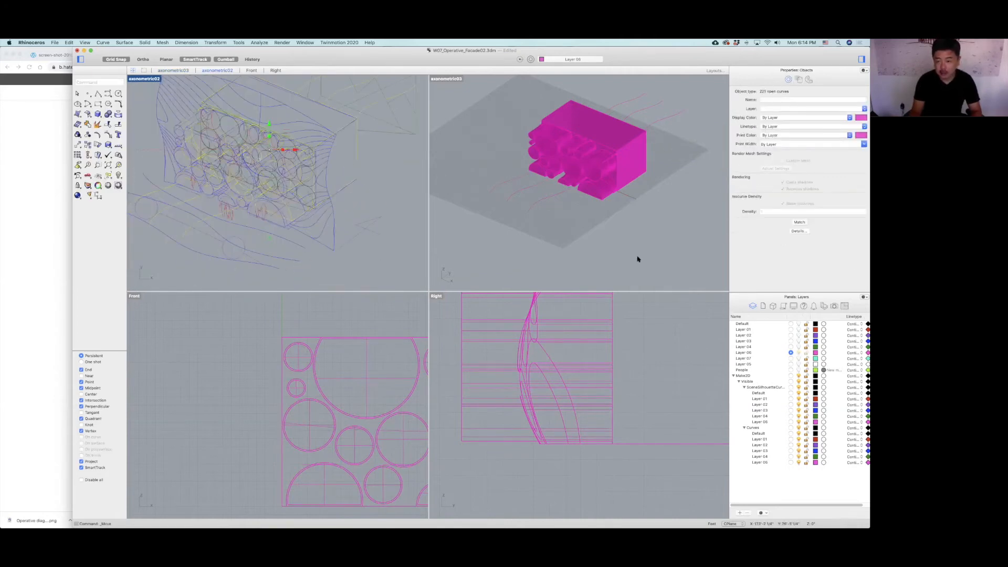
Make Layer 07 current, hide the magenta layer, and check which objects get selected in the axonometric03 view.
click(791, 358)
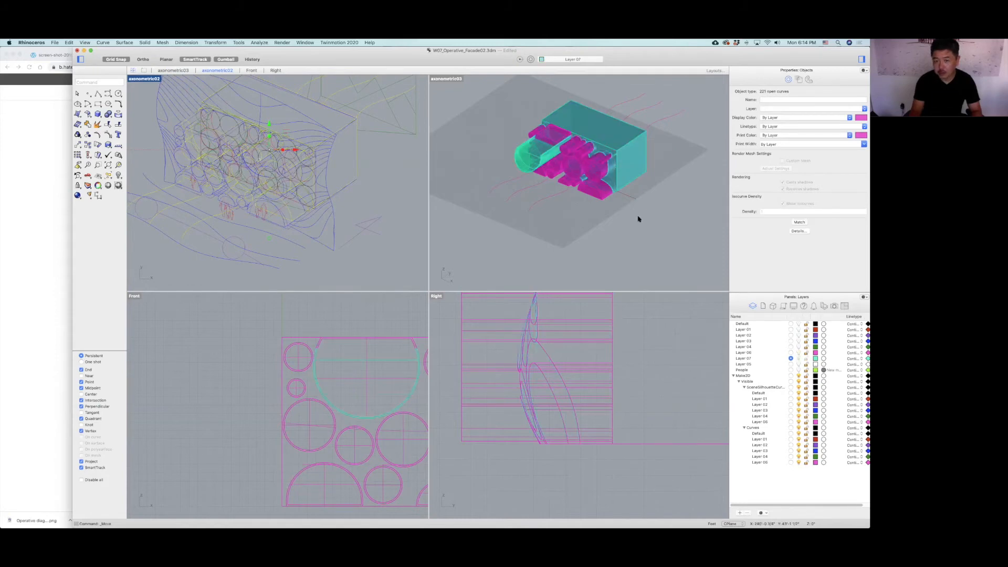
click(499, 89)
click(546, 156)
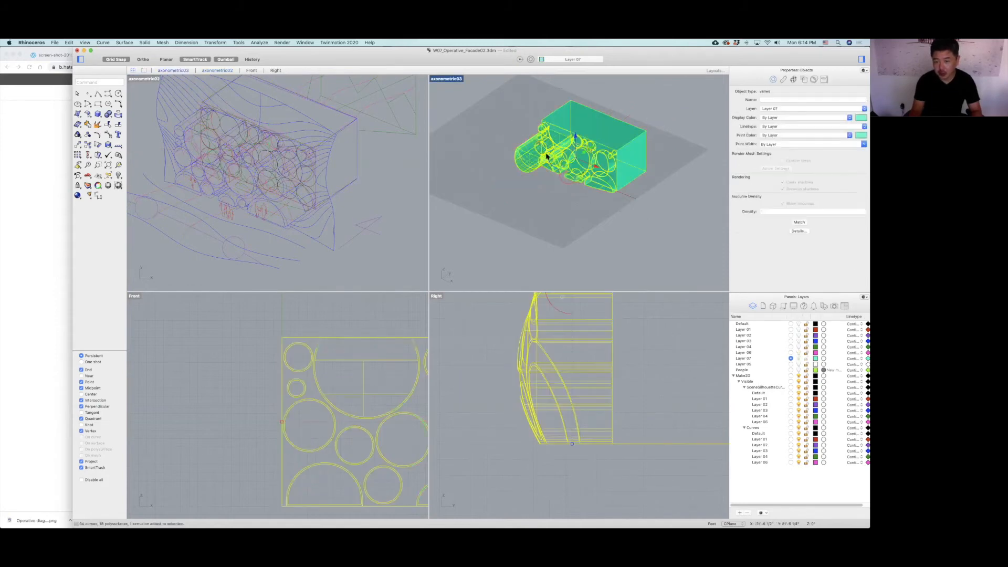
click(620, 207)
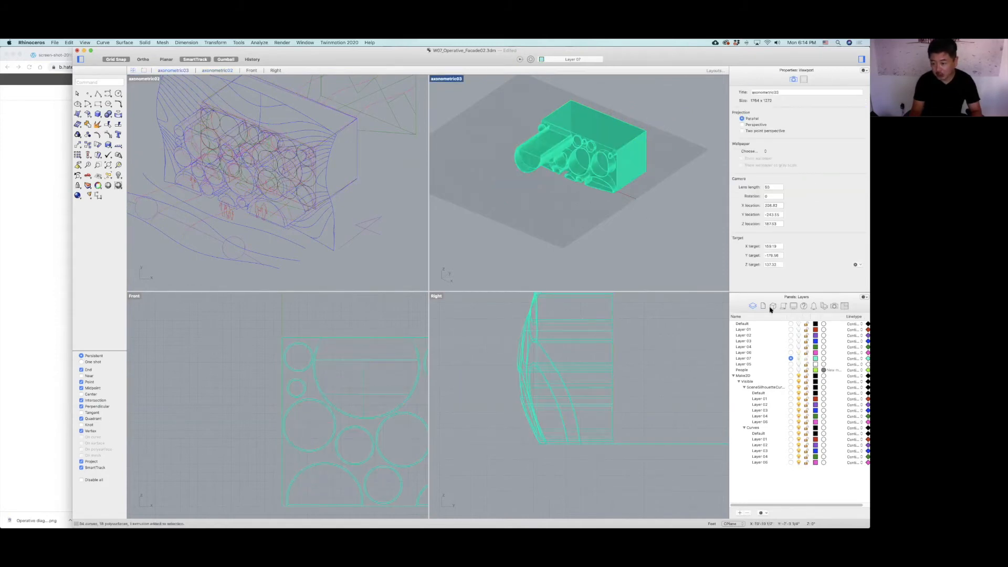
Turn on the dimension and People layers, and delete the facade's 20'-0" height dimension.
click(799, 364)
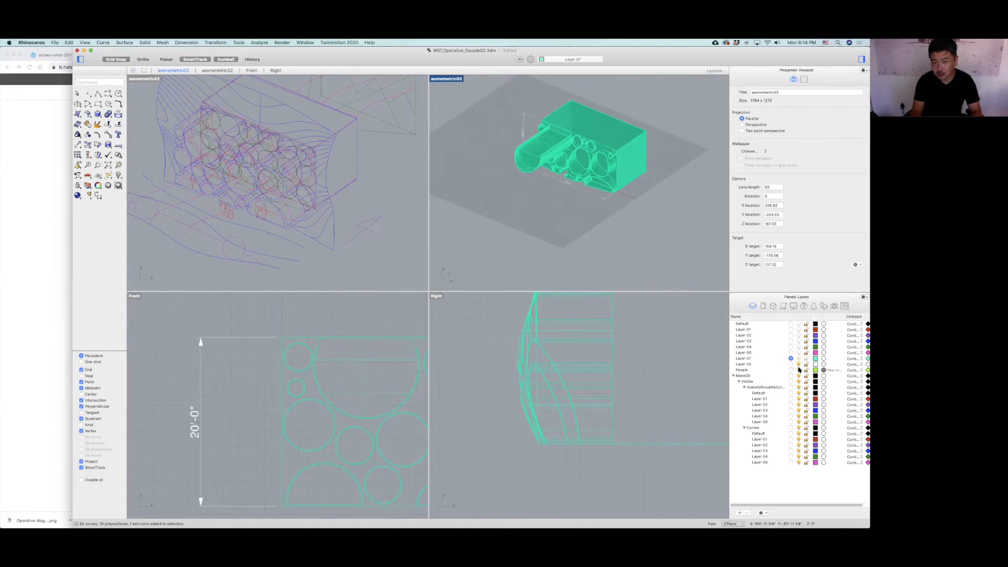
click(527, 118)
click(602, 197)
click(467, 229)
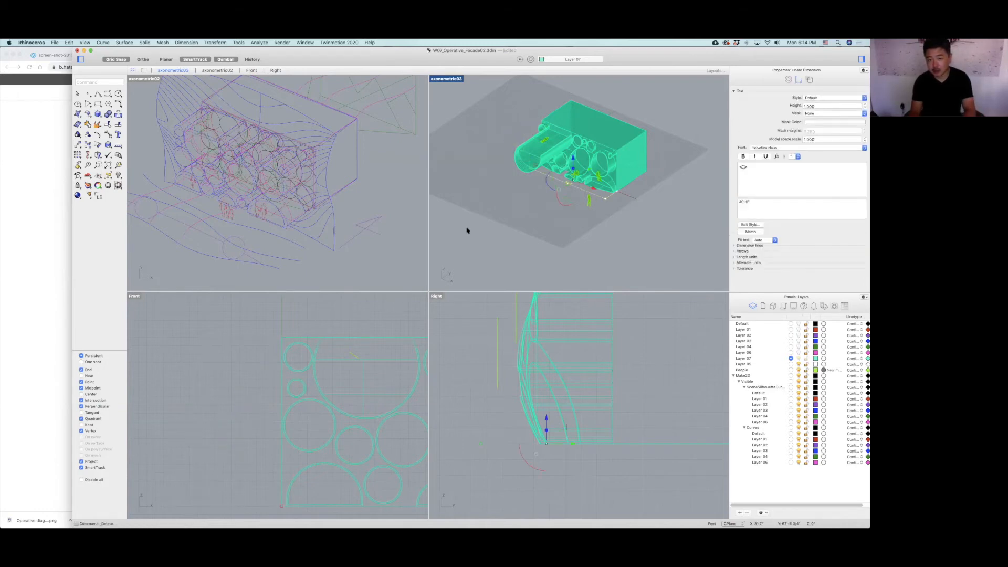
Try to transfer all visible objects to Layer 07, and clear the selection.
key(super+a)
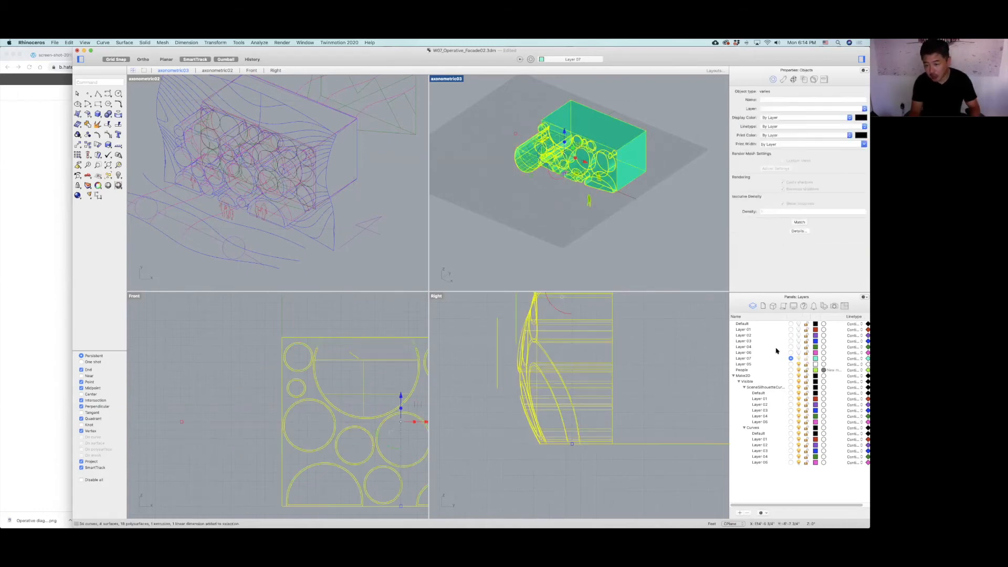
right_click(749, 361)
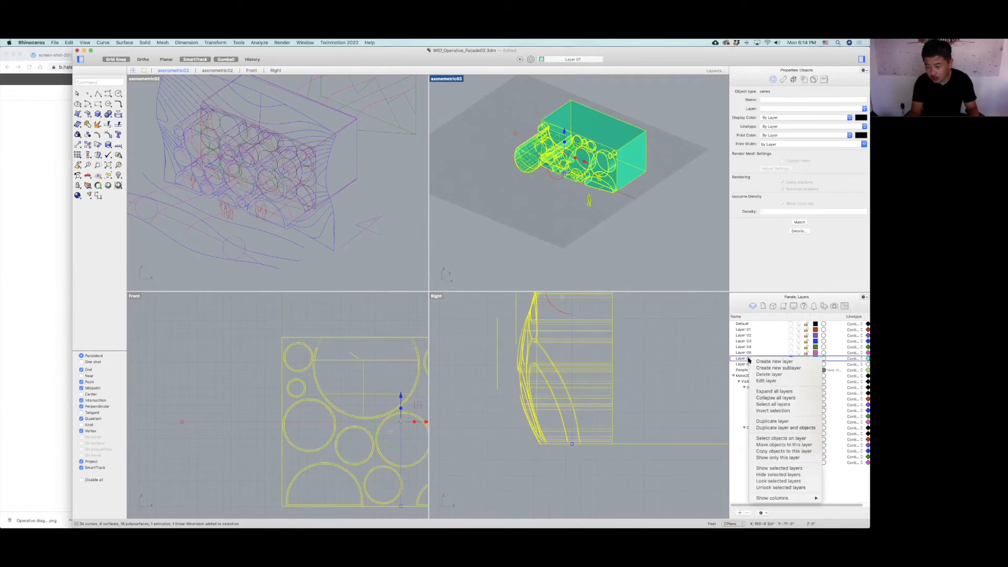
click(767, 440)
click(663, 255)
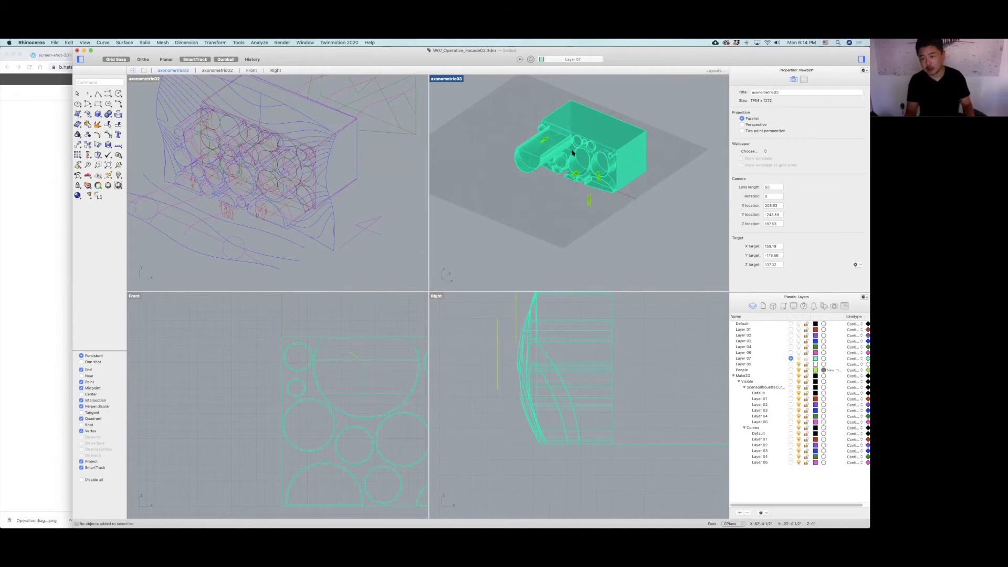
drag(506, 101, 623, 163)
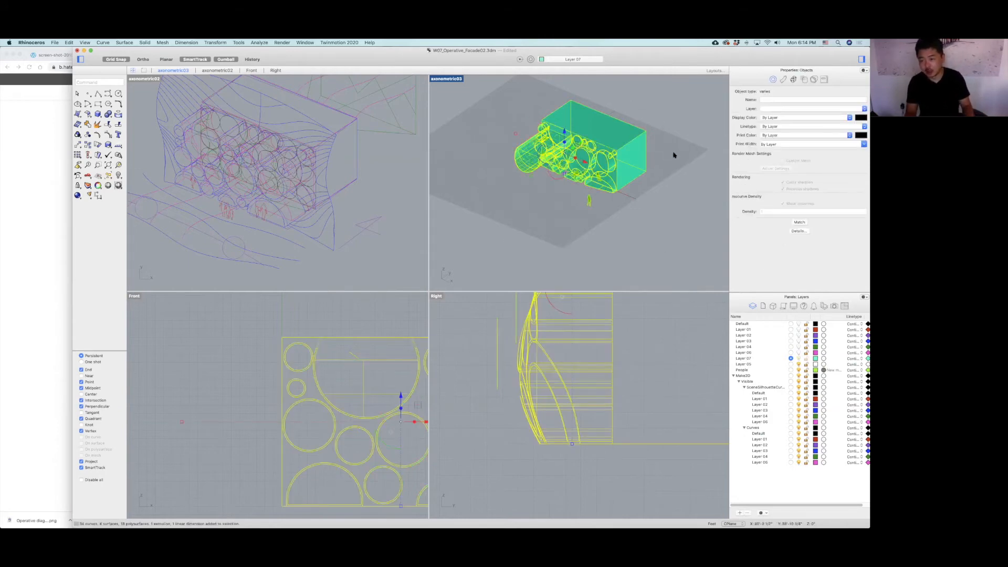
key(Escape)
Select the human figure surfaces in front of and inside the facade cylinders and move them to Layer 07.
click(589, 200)
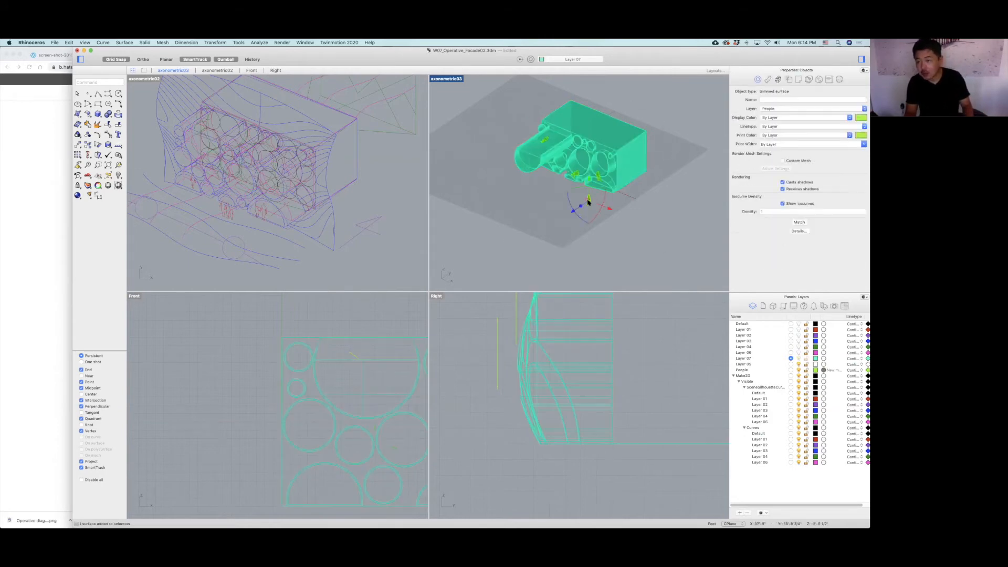
shift+click(576, 175)
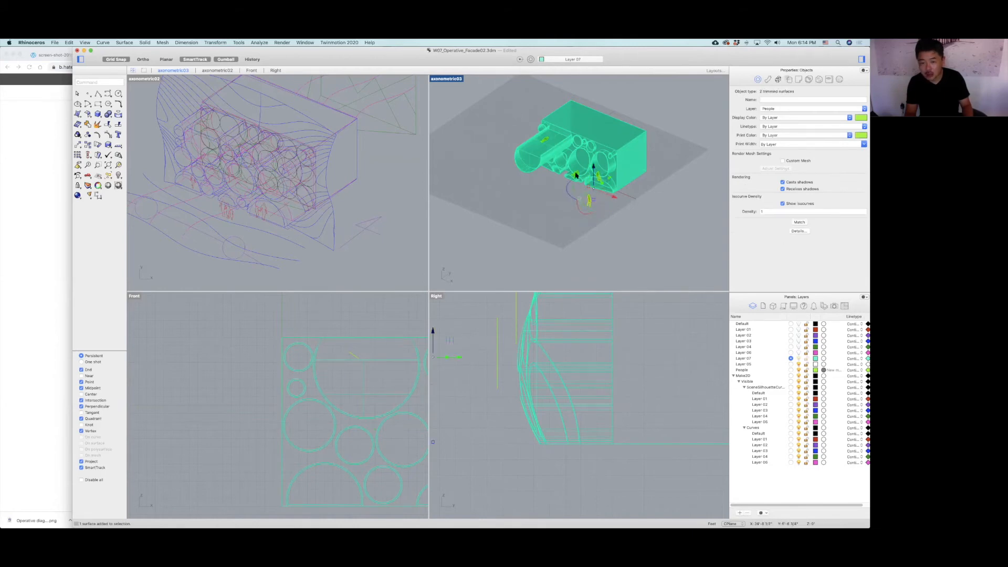
shift+click(576, 175)
click(603, 189)
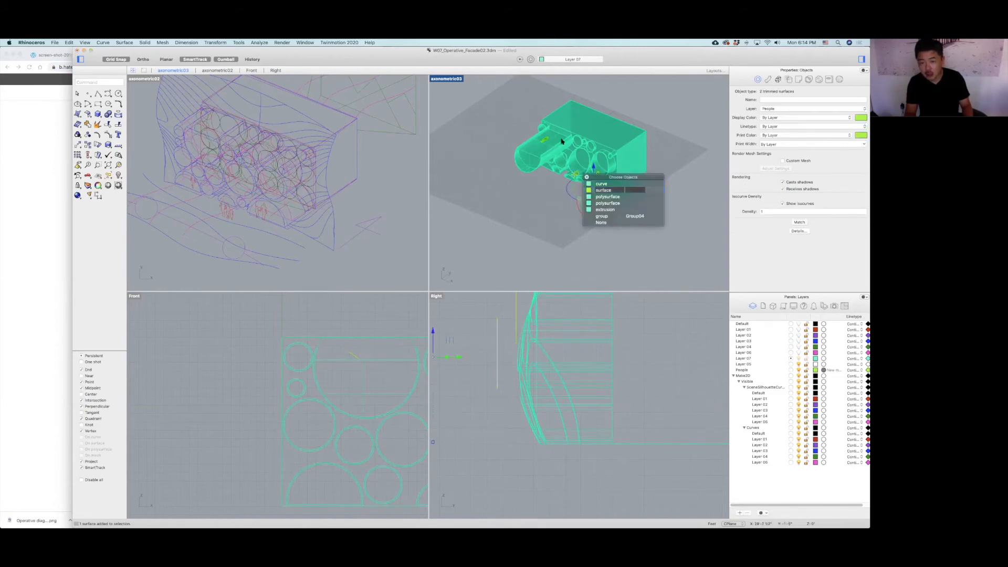
shift+click(547, 139)
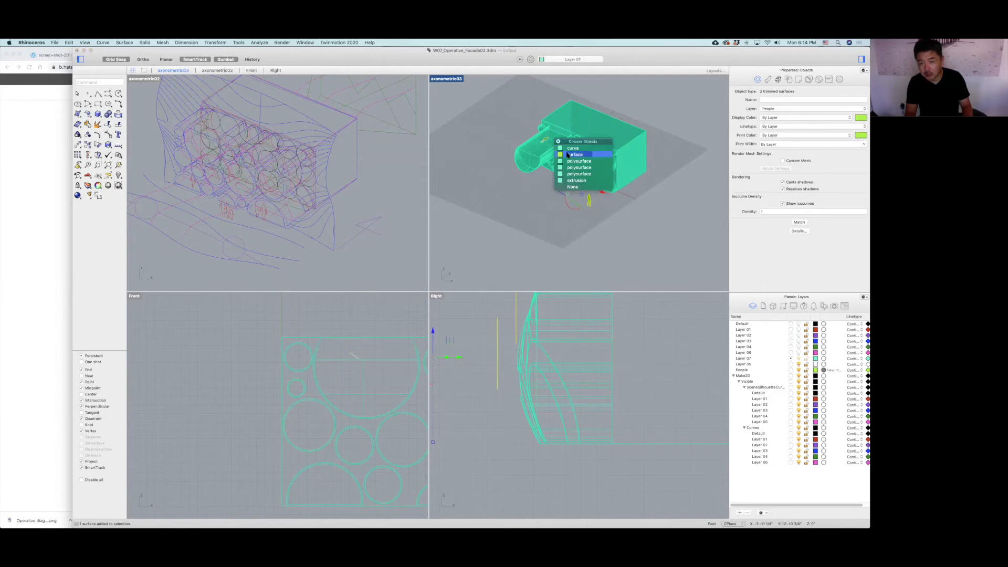
click(578, 152)
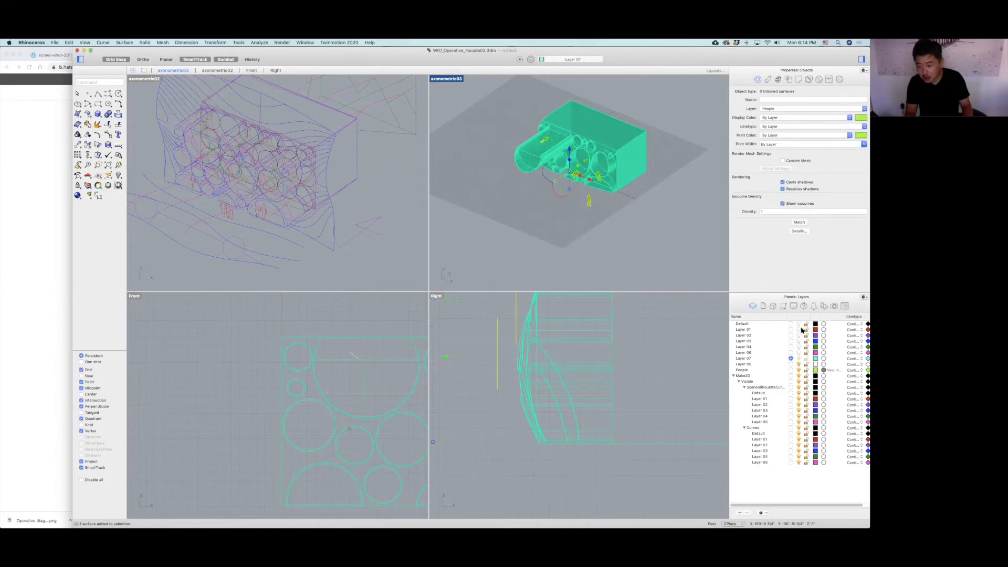
right_click(759, 358)
click(783, 443)
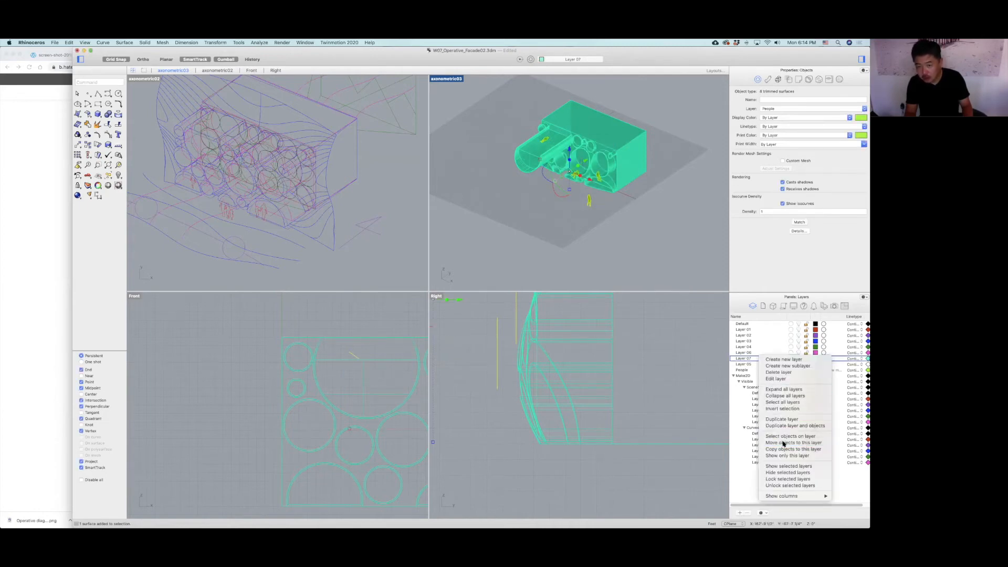
click(665, 262)
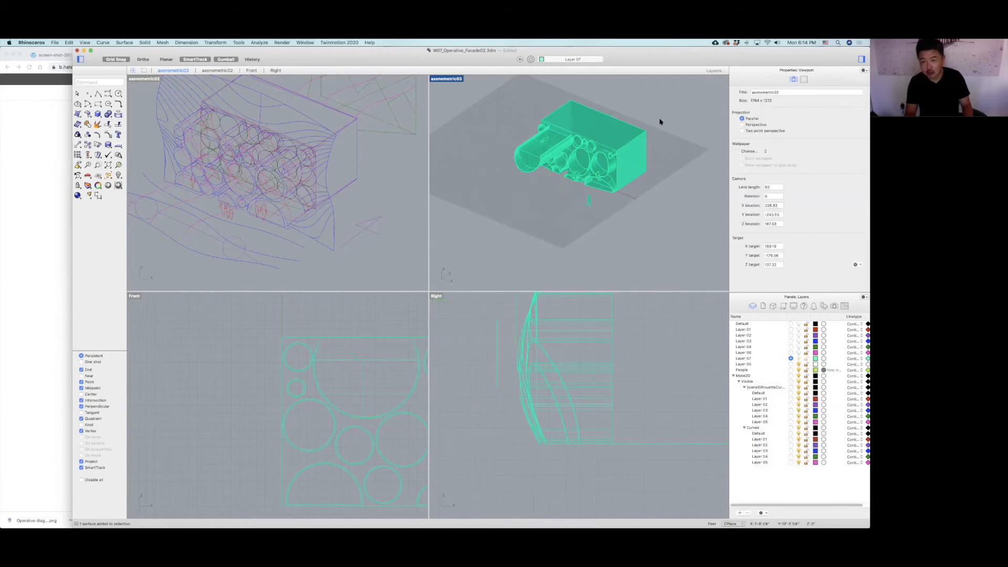
Create a Make2D drawing of the Layer 07 facade together with the human figures from axonometric03.
drag(657, 108, 502, 197)
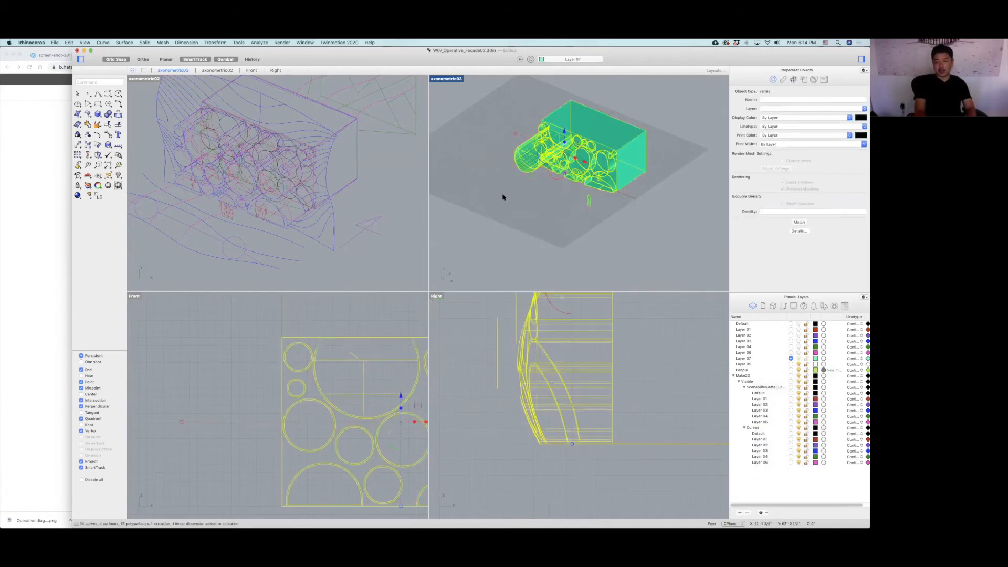
key(Return)
key(Return)
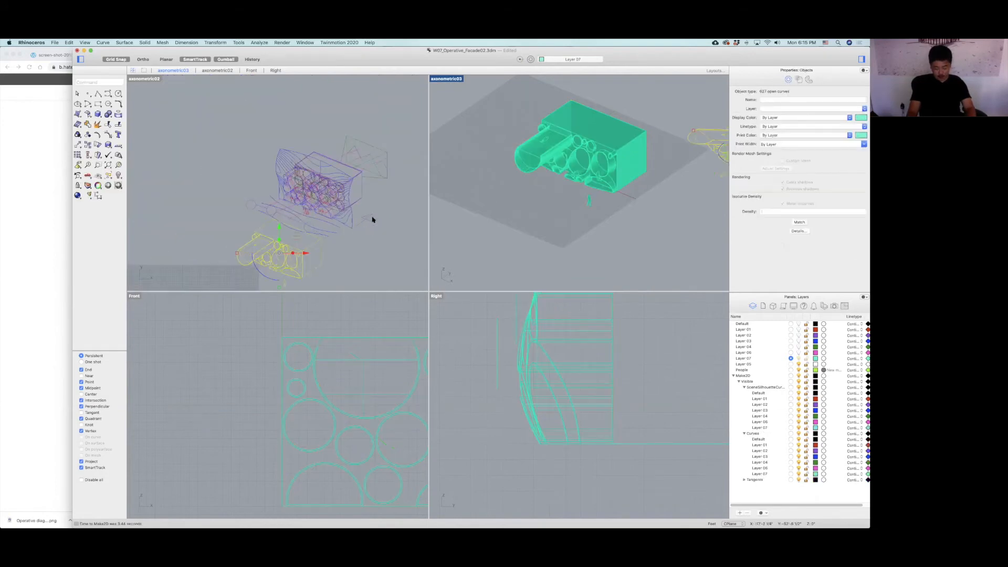
Move the Layer 07 line drawing by its box corner onto the stacked drawings, and maximize the axonometric02 viewport.
text(m)
key(Return)
click(322, 265)
scroll(355, 201, up, 5)
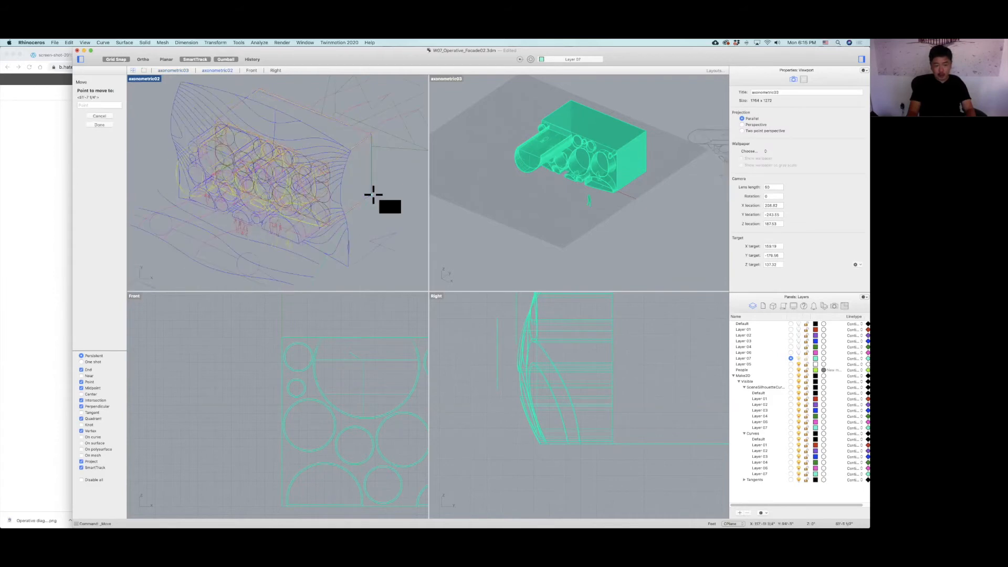
click(373, 196)
click(364, 215)
scroll(349, 217, down, 6)
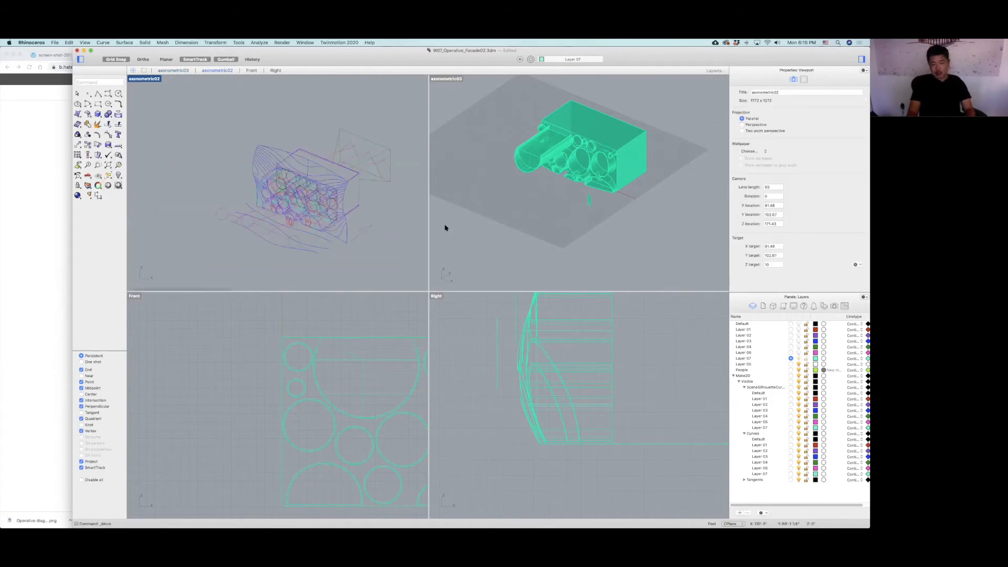
double_click(152, 78)
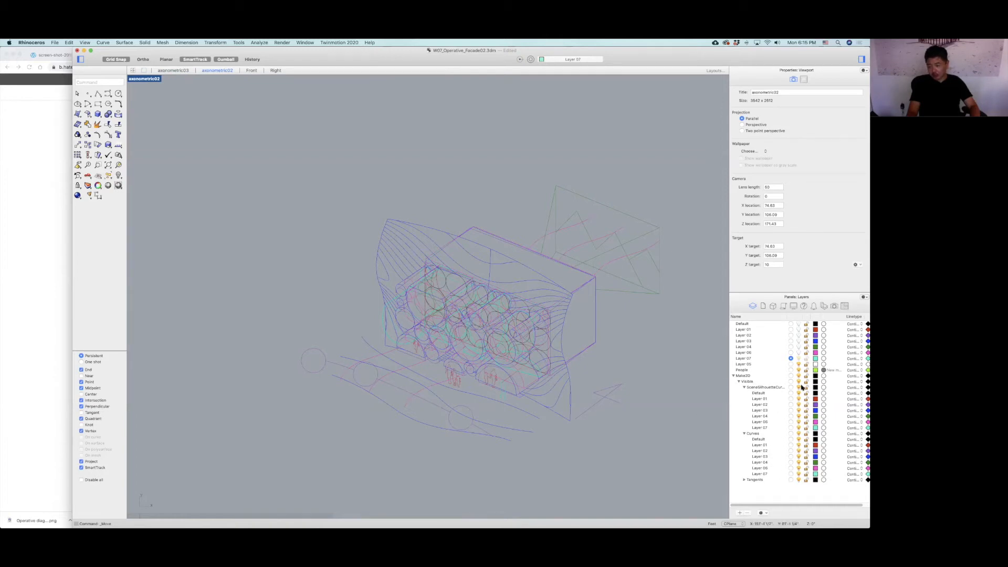
Check what the Make2D curve sublayers contain by hiding several of them and showing them all again.
click(798, 439)
click(799, 446)
click(799, 456)
click(799, 462)
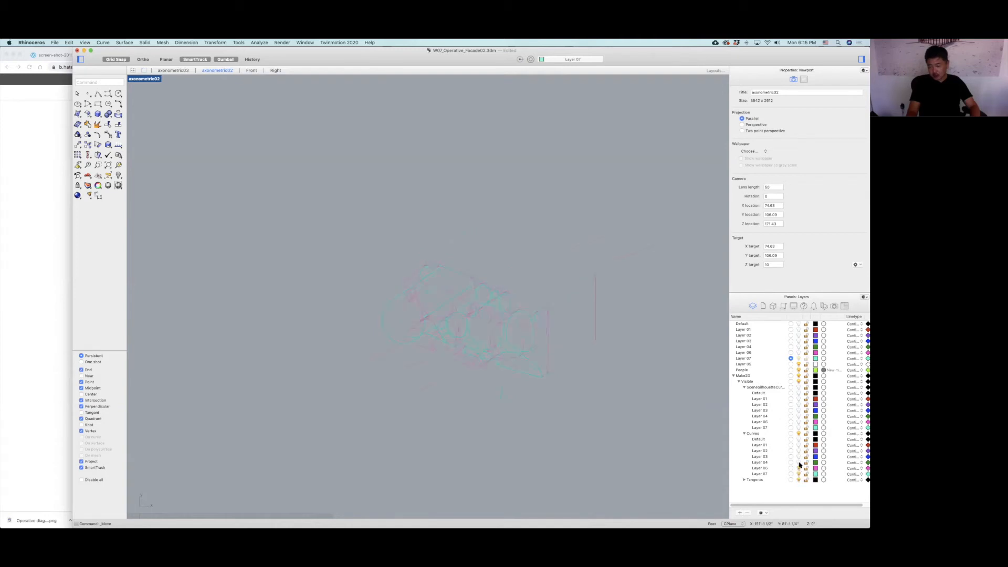
click(798, 450)
click(798, 440)
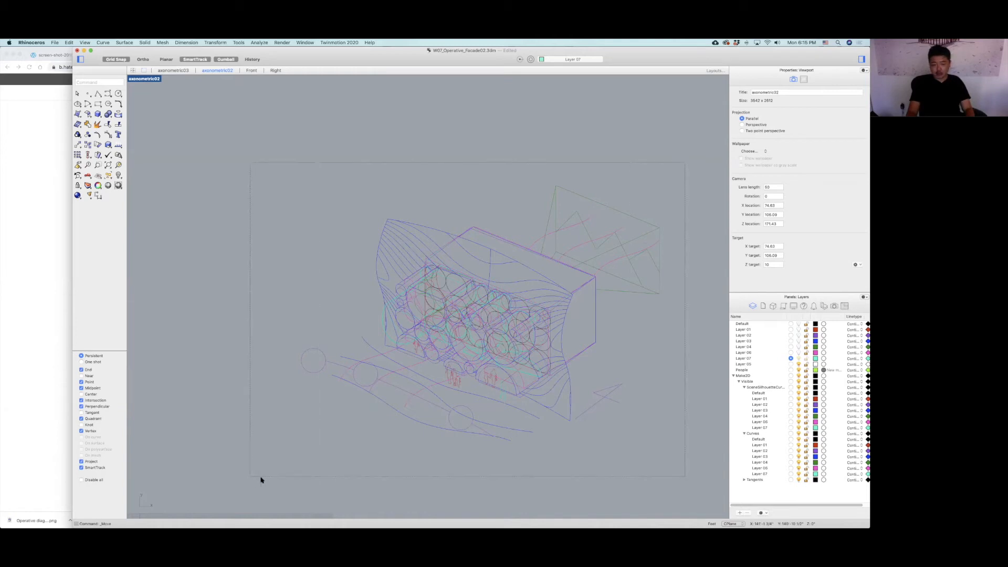
Export all stacked line drawings as operative diagram.AI, replacing the existing file and using the snapshot of current view scale with RGB colour.
key(super+a)
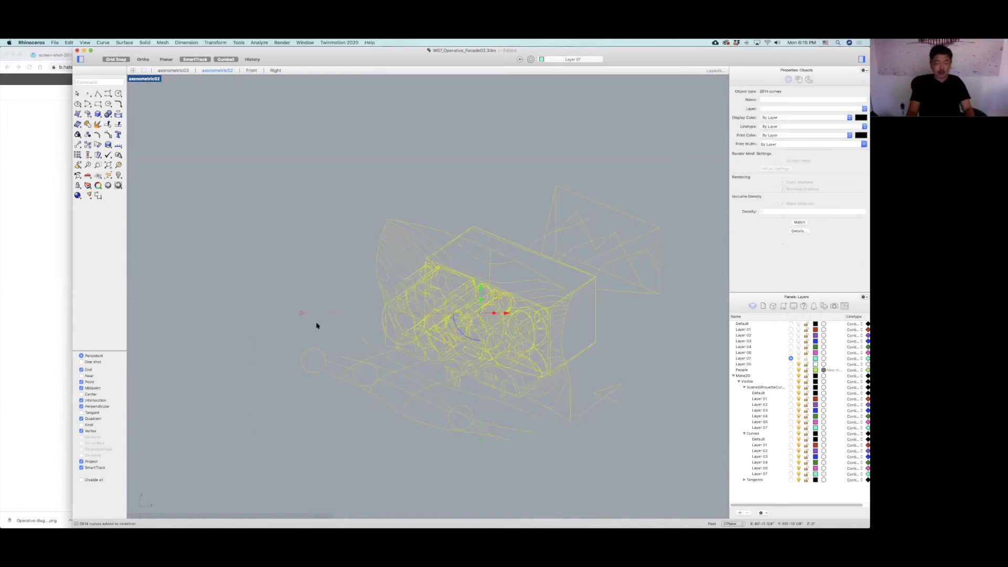
click(54, 43)
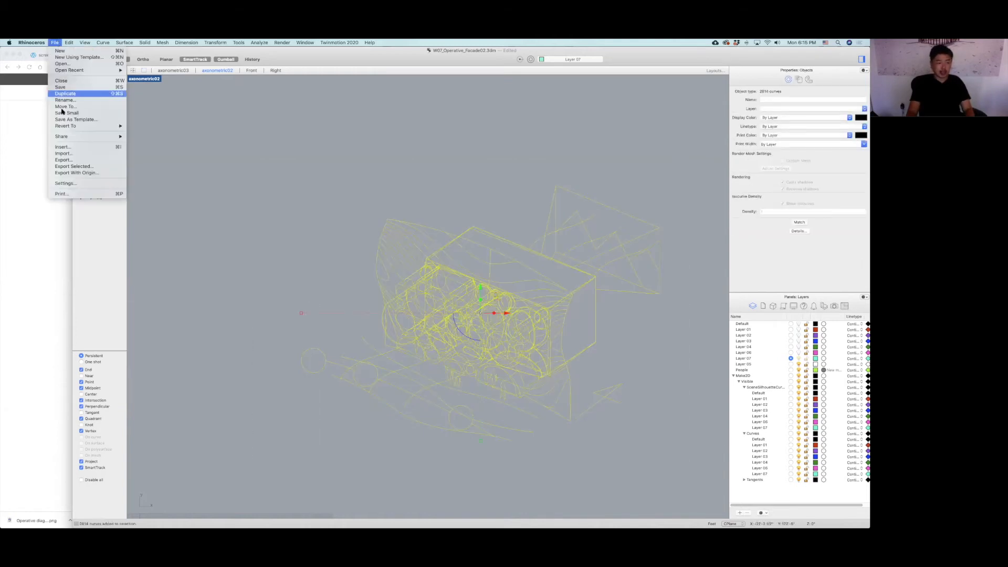
click(76, 167)
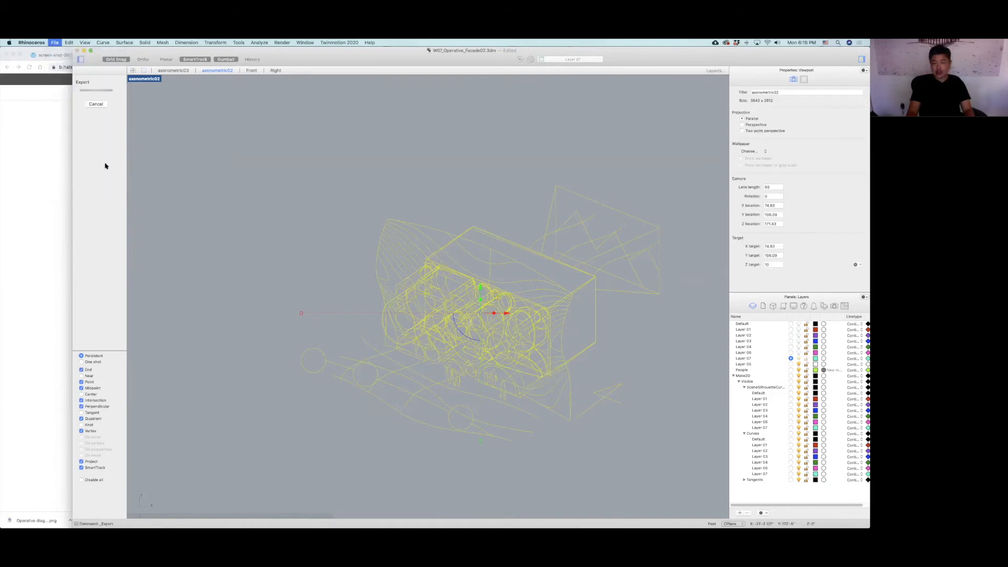
click(331, 119)
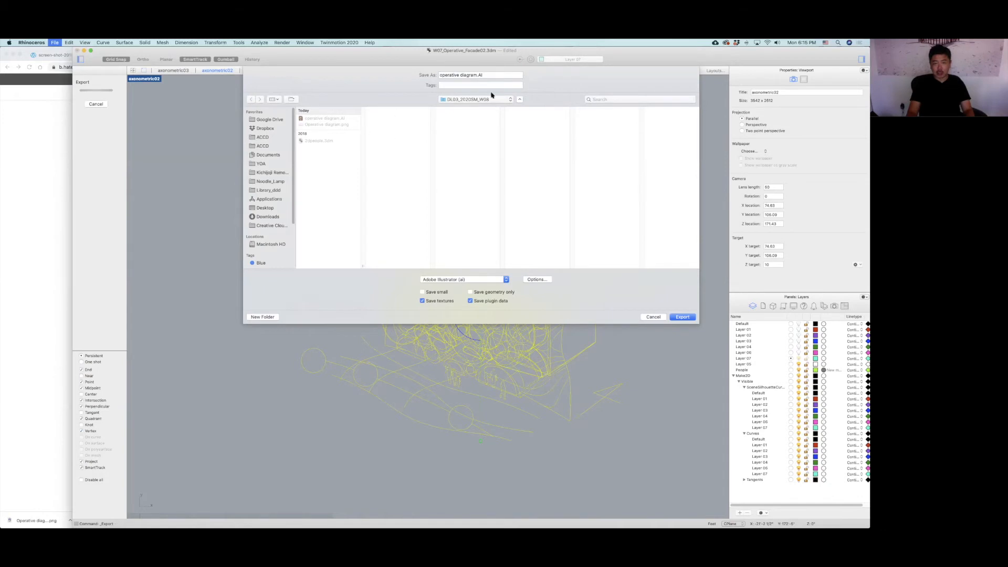
click(684, 317)
click(520, 110)
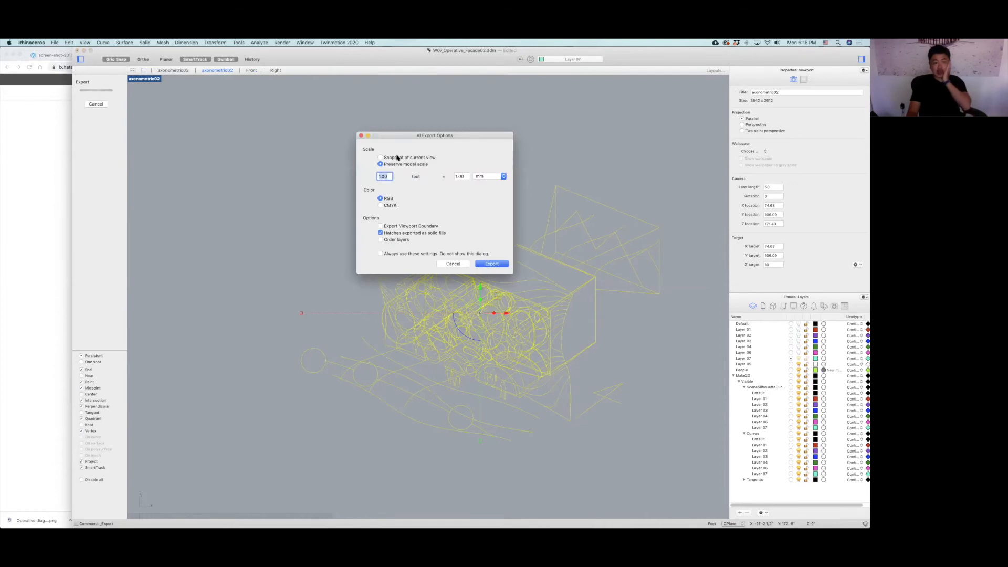
click(381, 157)
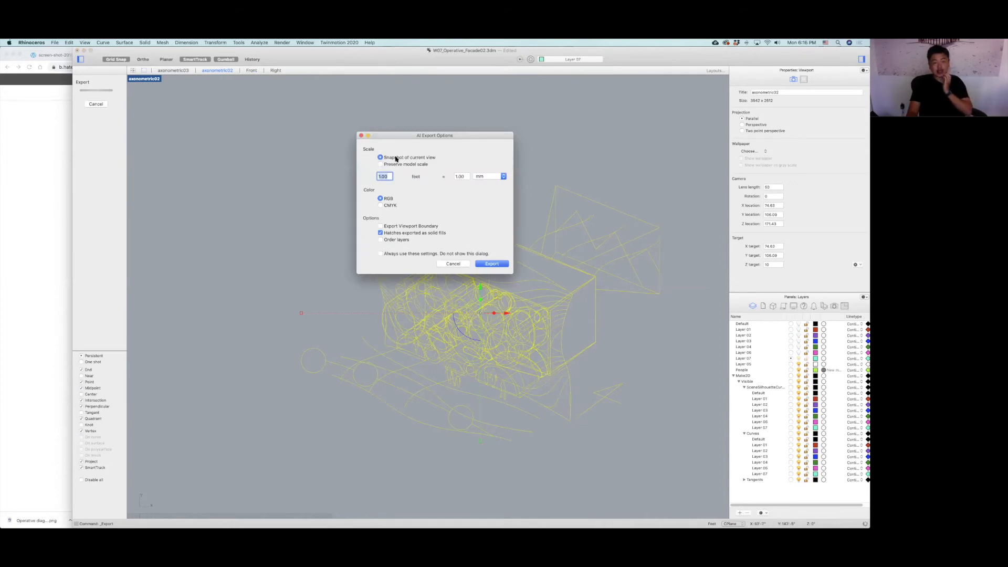
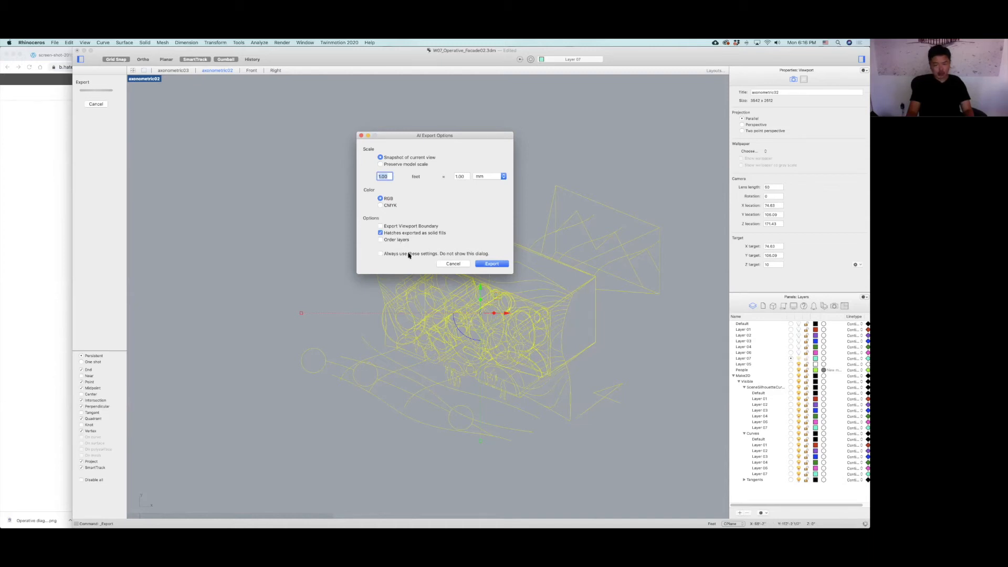
click(494, 264)
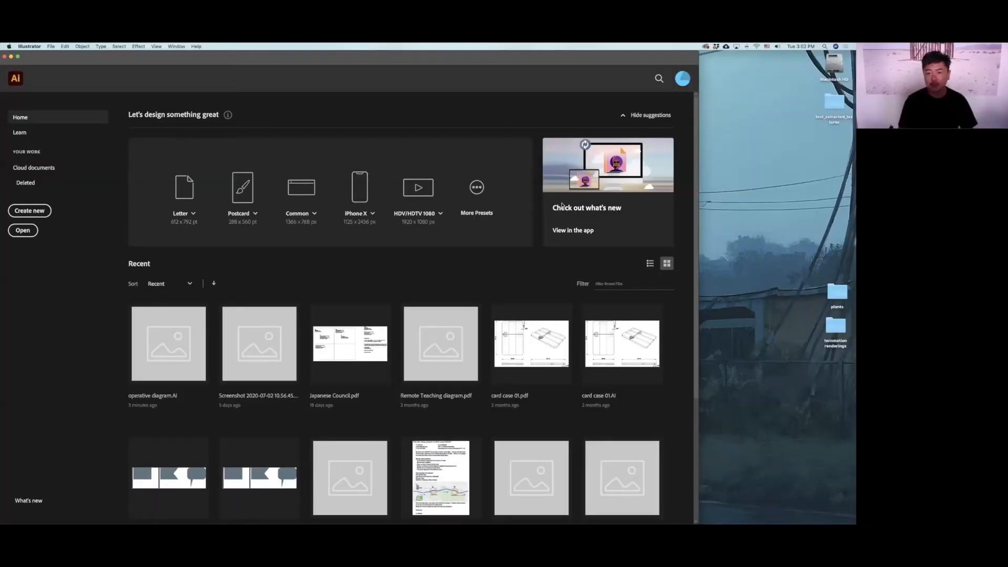
Open operative diagram.AI in Illustrator from the DL03_2020SM_W08 folder within ACCD/2020SM/DL03_2020SM on Google Drive.
drag(75, 57, 86, 58)
click(6, 165)
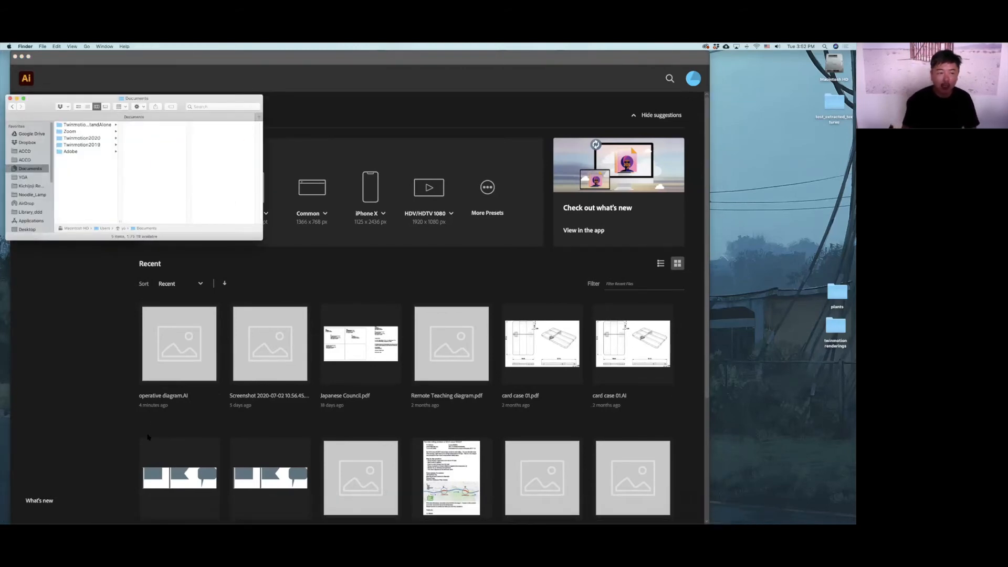
click(31, 135)
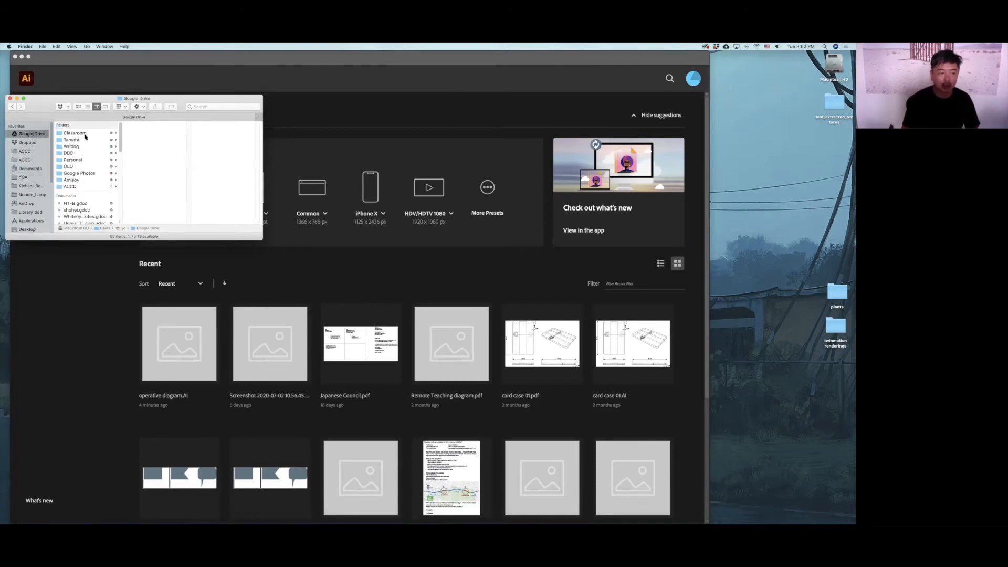
click(82, 188)
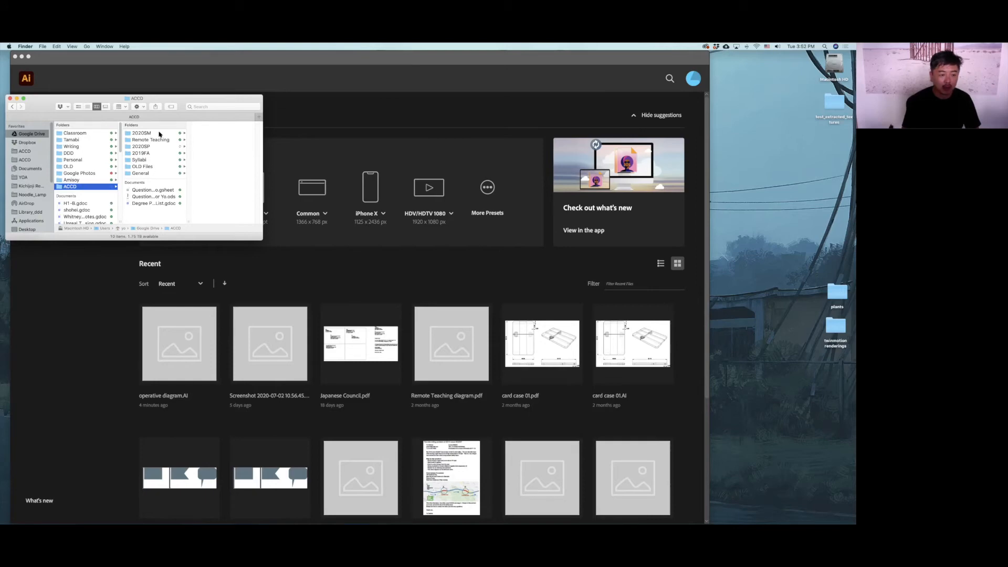
click(160, 135)
click(218, 146)
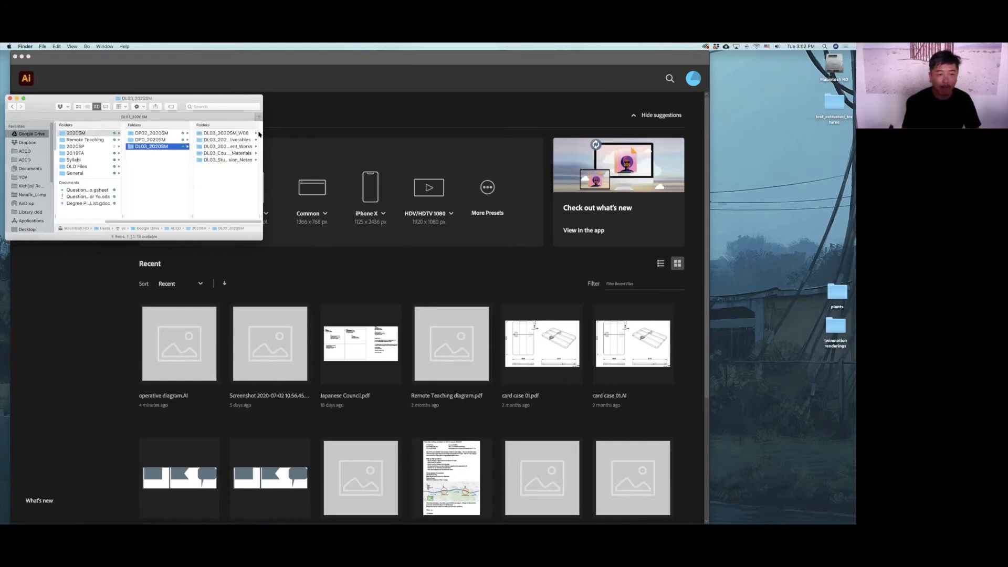
click(237, 134)
double_click(221, 150)
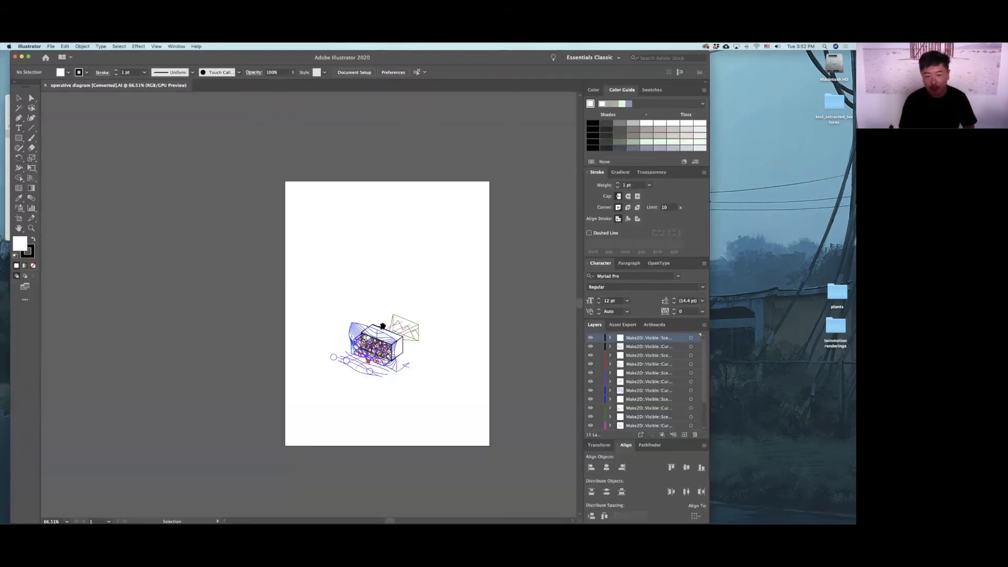
Set the artboard to the HDV 1080 preset in landscape orientation, 1920 by 1080 pt.
drag(383, 326, 358, 255)
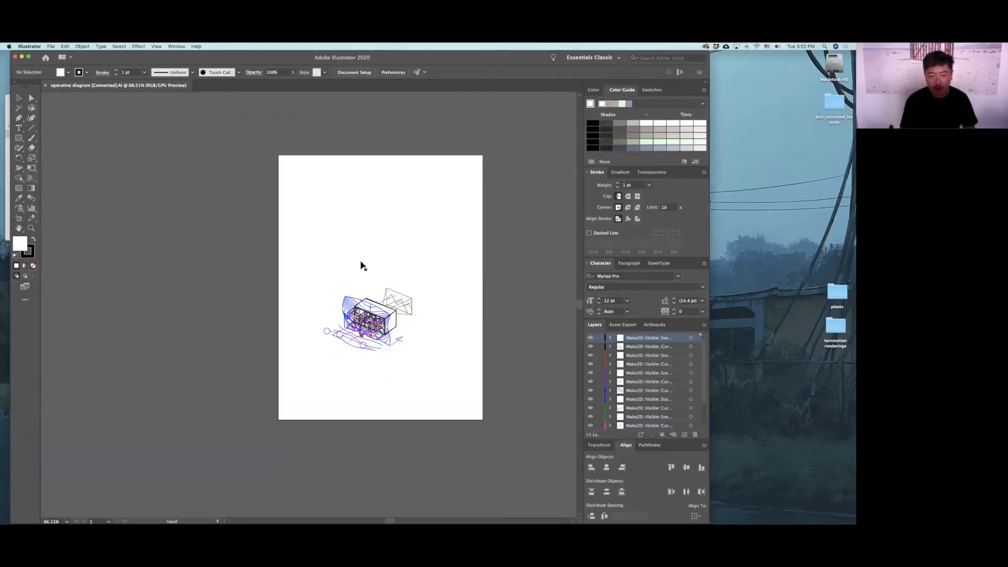
alt+scroll(361, 274, up, 3)
alt+scroll(361, 274, down, 2)
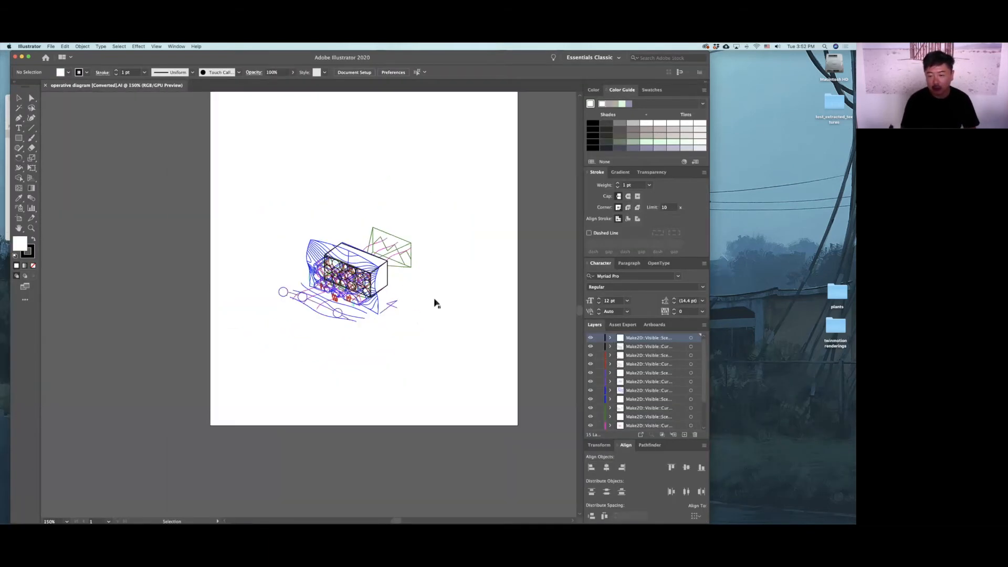
click(655, 324)
click(689, 337)
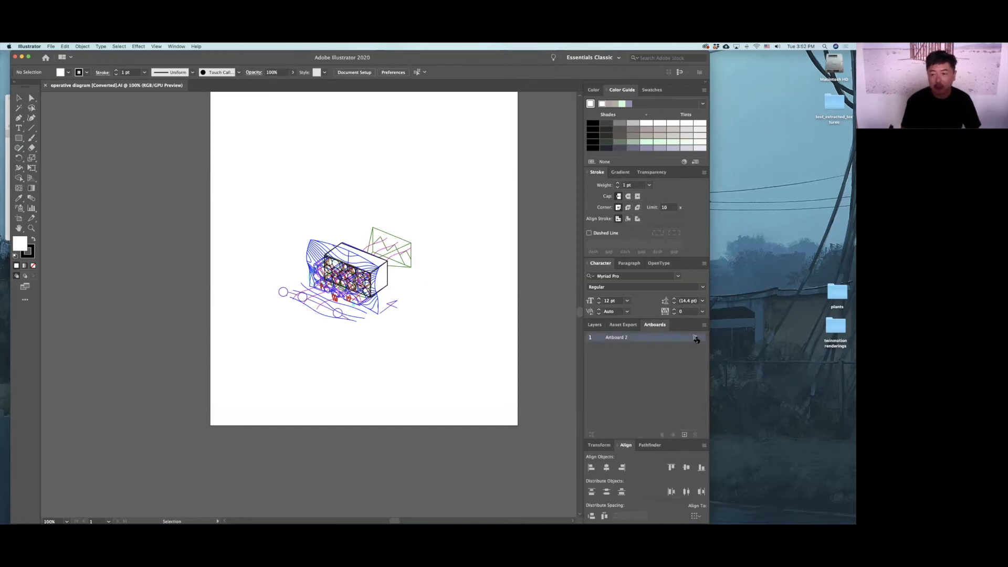
click(697, 338)
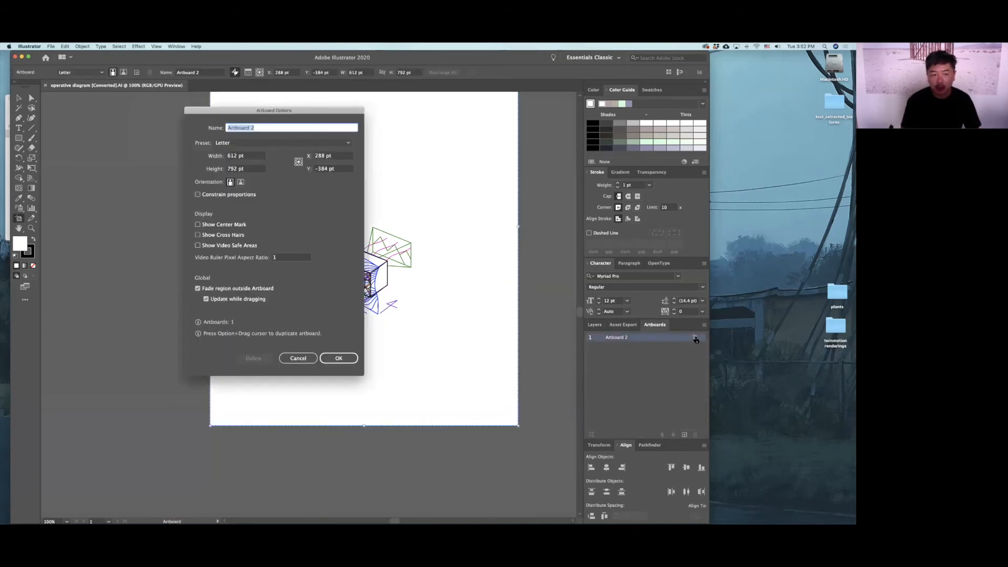
click(254, 143)
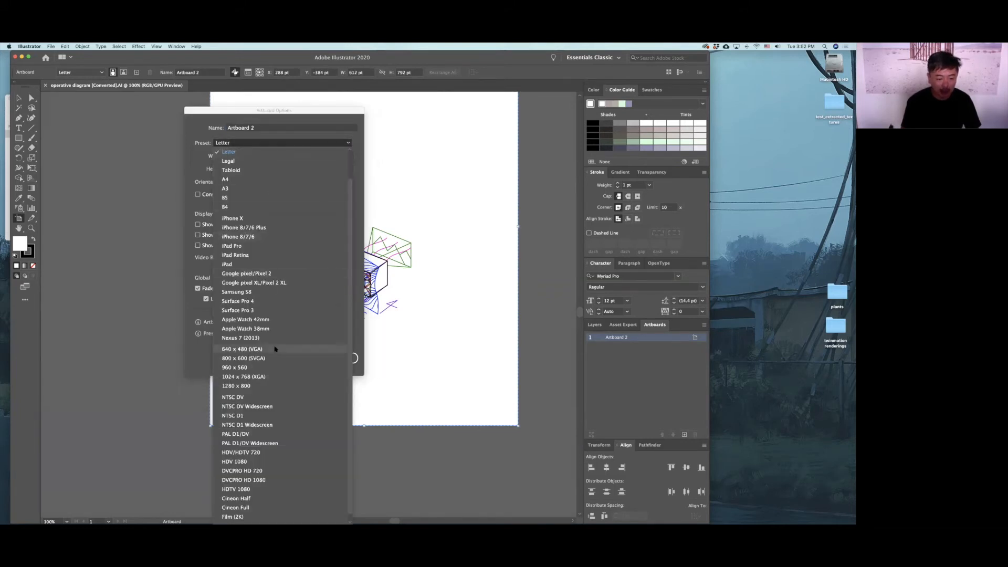
click(275, 398)
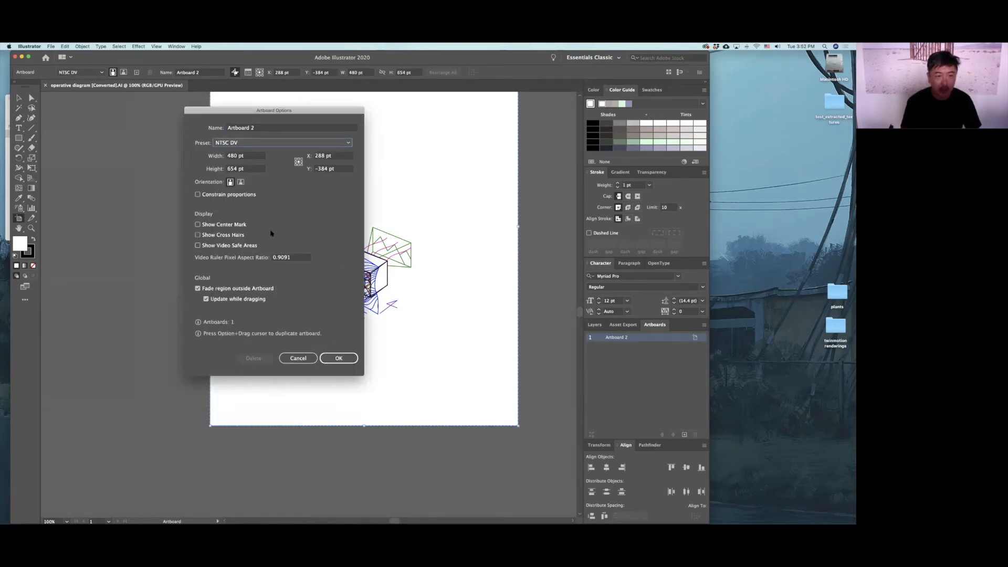
click(240, 144)
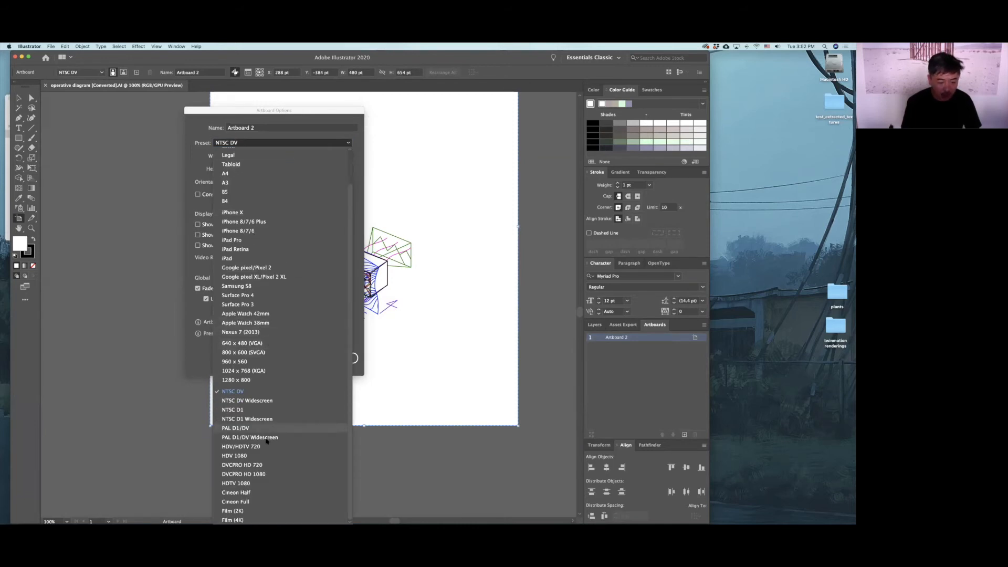
click(260, 455)
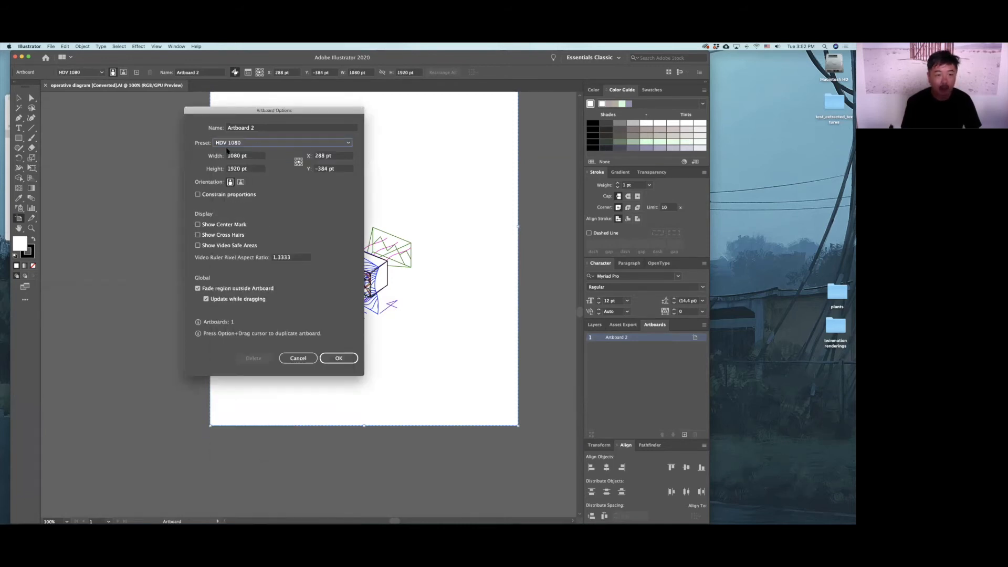
click(241, 181)
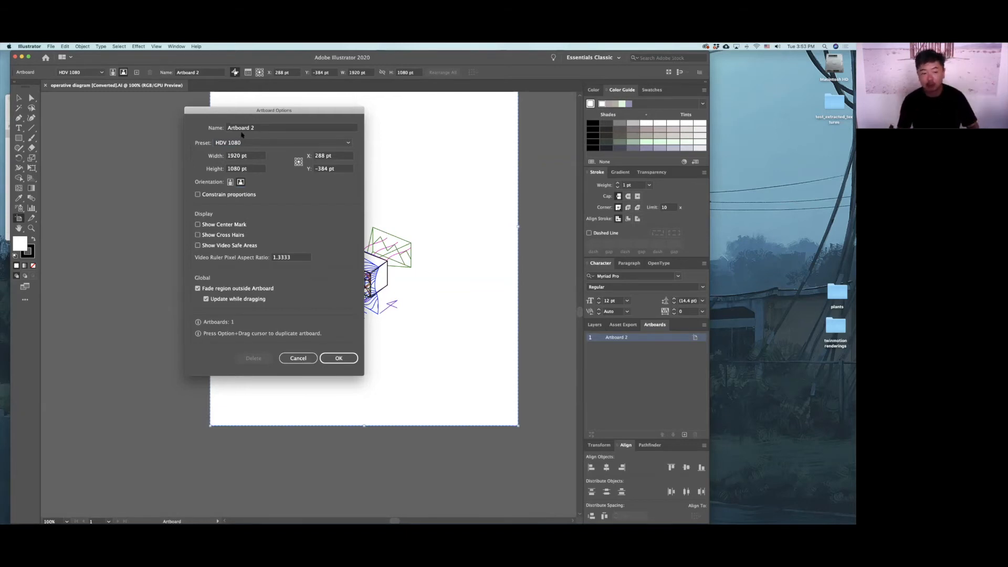
click(336, 360)
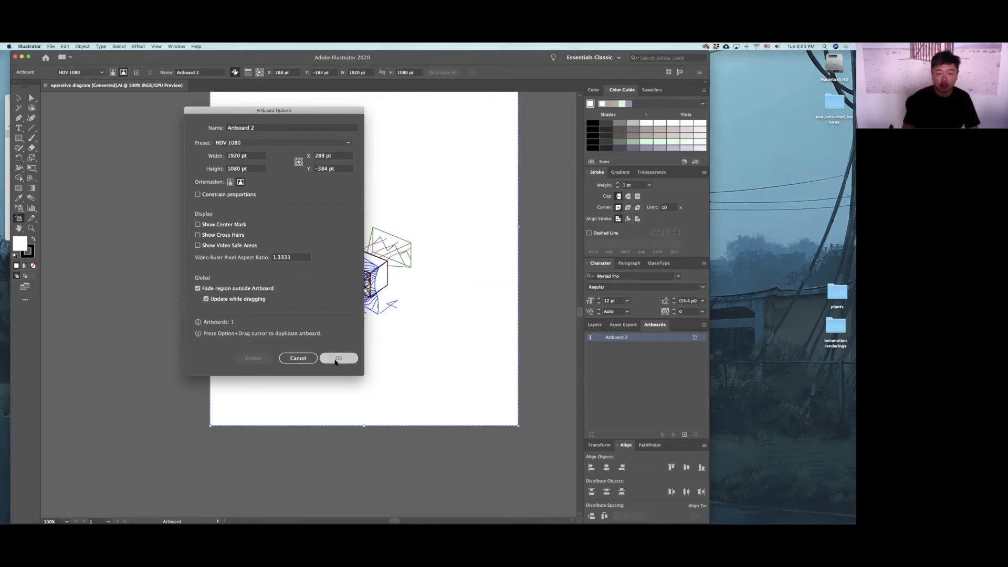
Scale the whole line drawing up proportionally to fill most of the artboard's height, and move it toward the artboard's left half.
key(super+minus)
key(super+minus)
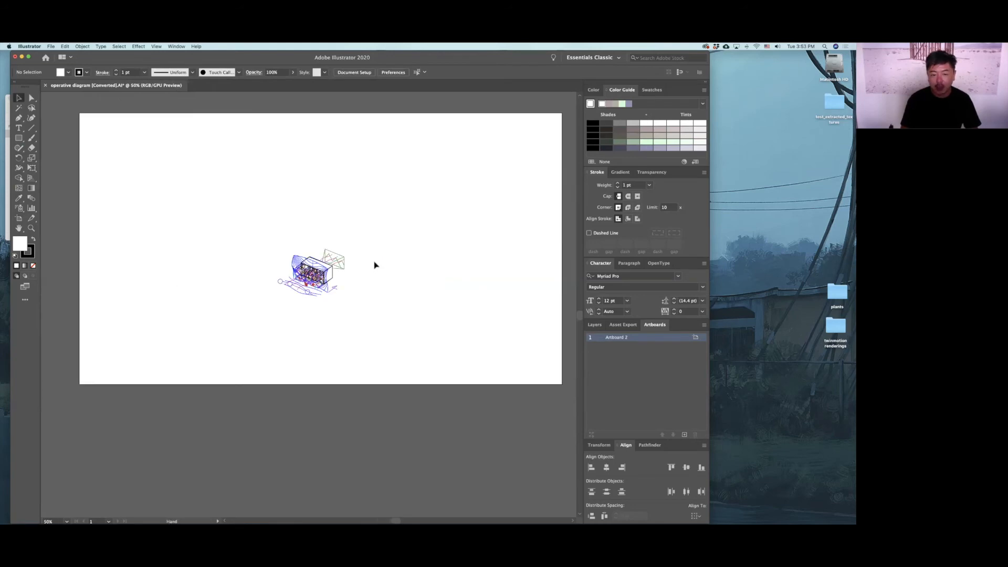
alt+scroll(374, 263, down, 1)
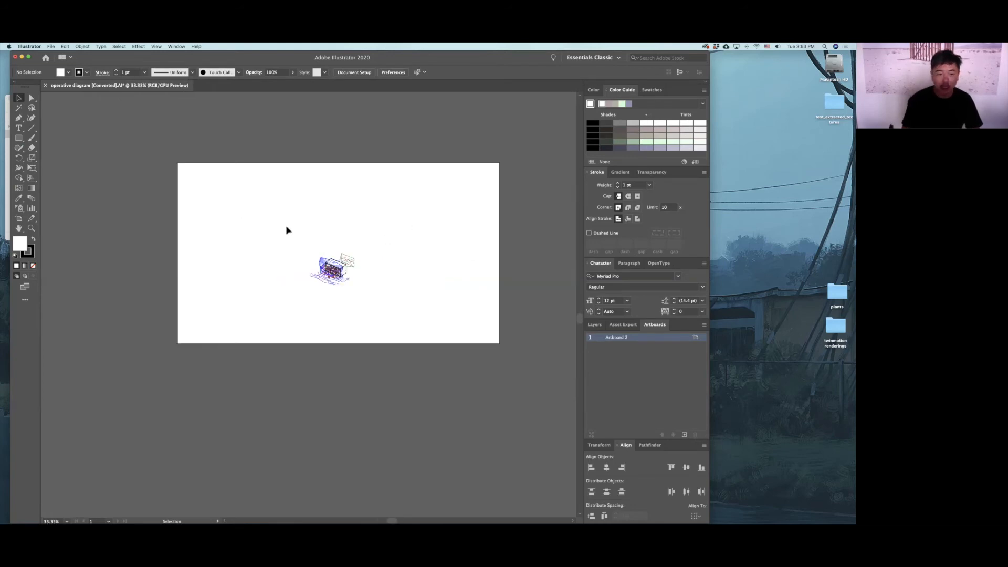
drag(431, 336, 299, 224)
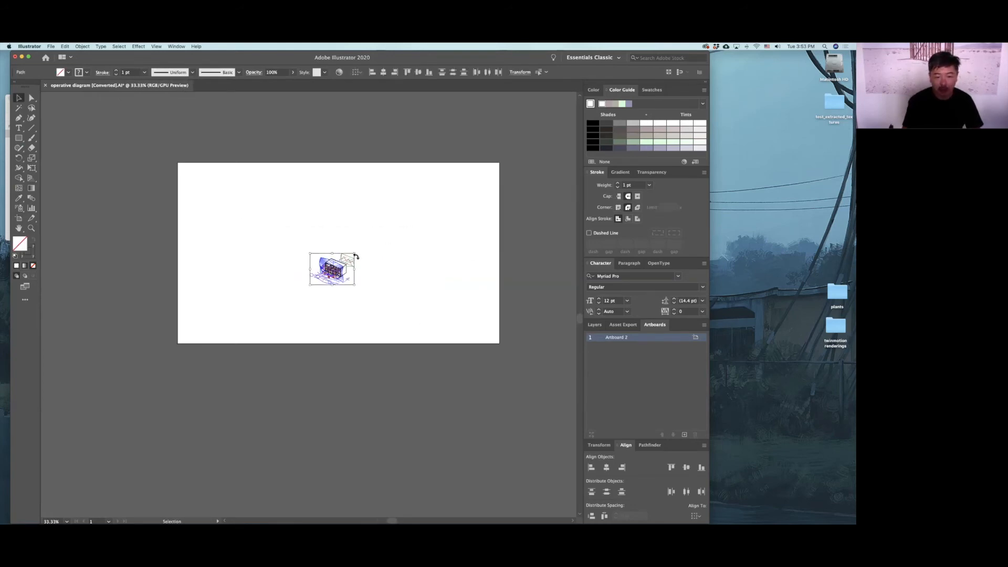
mouse_move(355, 255)
mouse_down()
mouse_move(476, 195)
mouse_move(499, 172)
mouse_move(486, 185)
mouse_up()
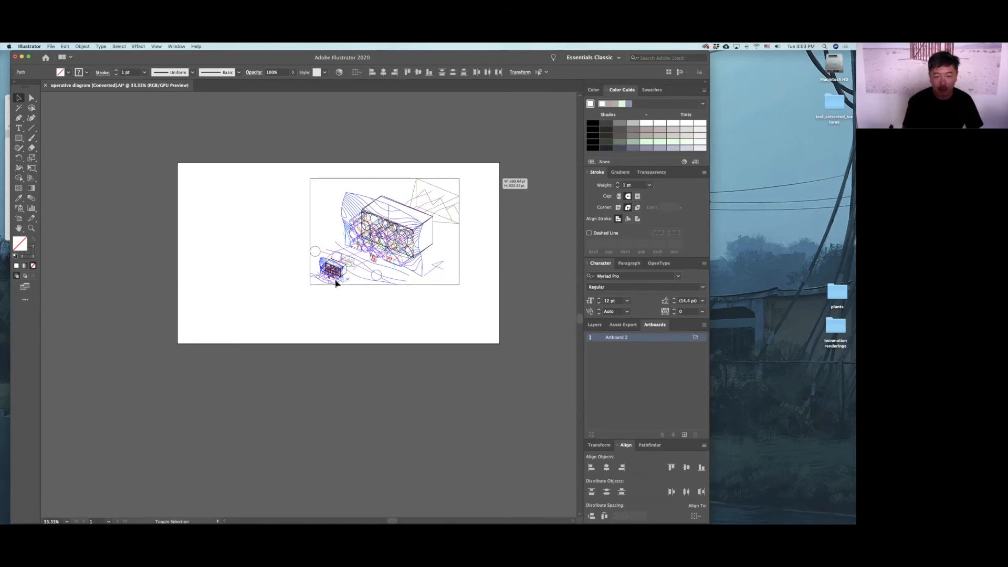
shift+drag(310, 285, 269, 314)
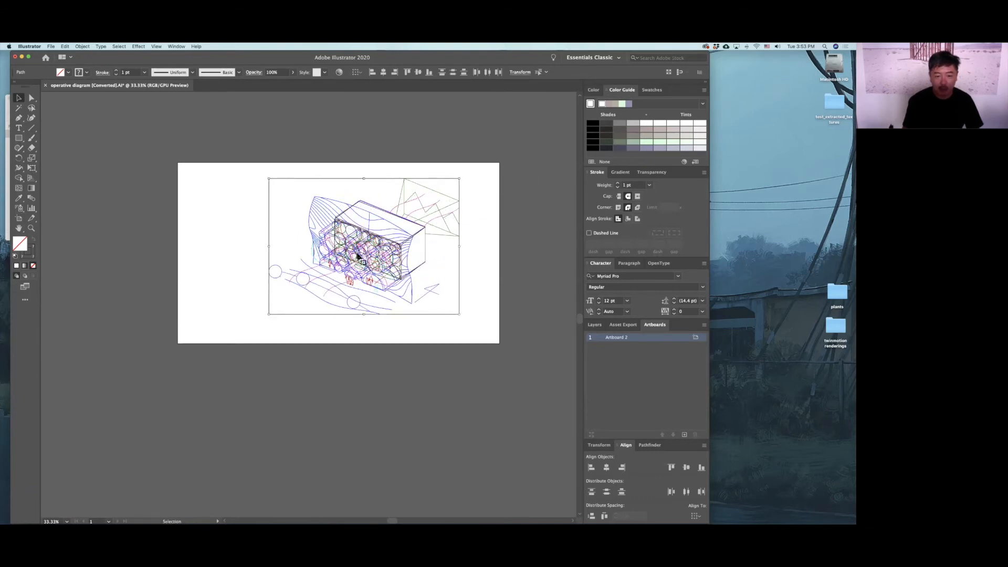
drag(369, 256, 325, 251)
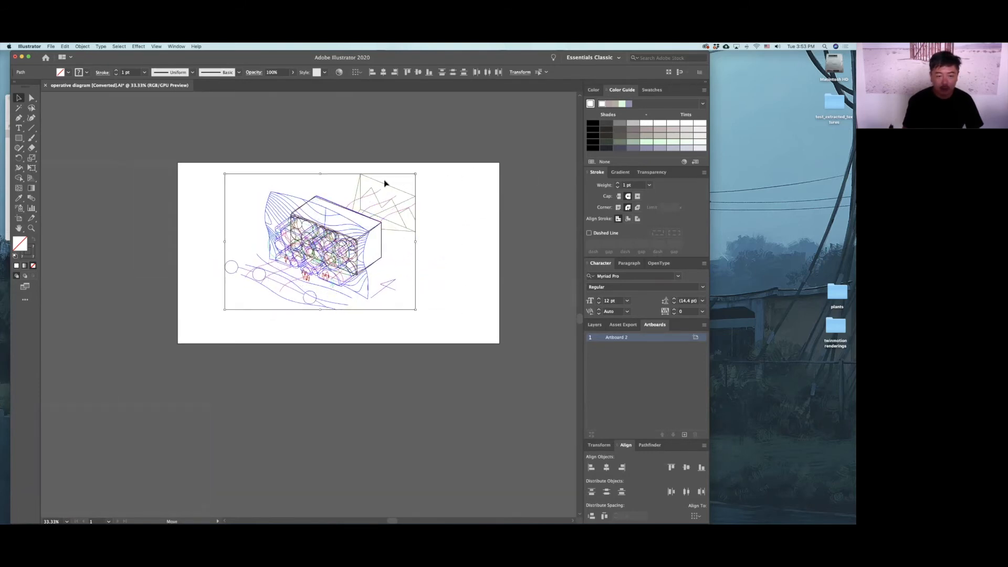
click(407, 156)
Nudge the entire drawing slightly to the right on the artboard, deselect it, and display the document's layer list.
drag(357, 294, 366, 289)
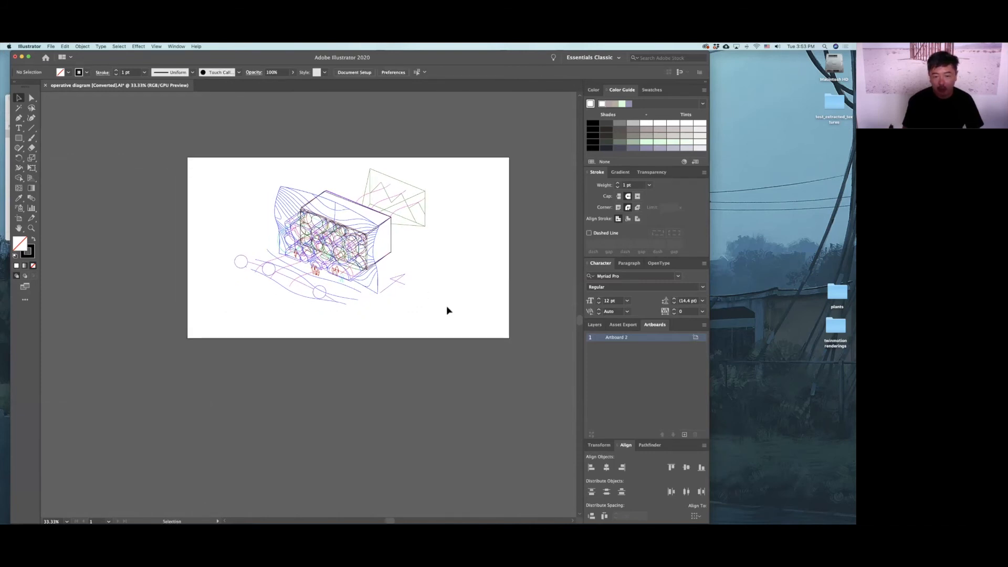
alt+scroll(347, 285, up, 3)
scroll(389, 274, up, 2)
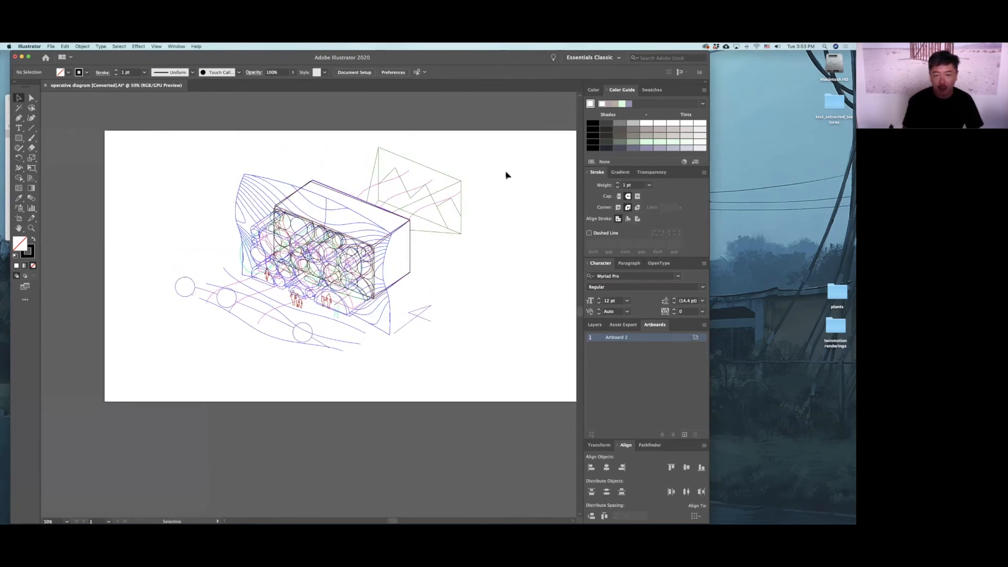
key(super+a)
drag(310, 243, 495, 292)
click(494, 291)
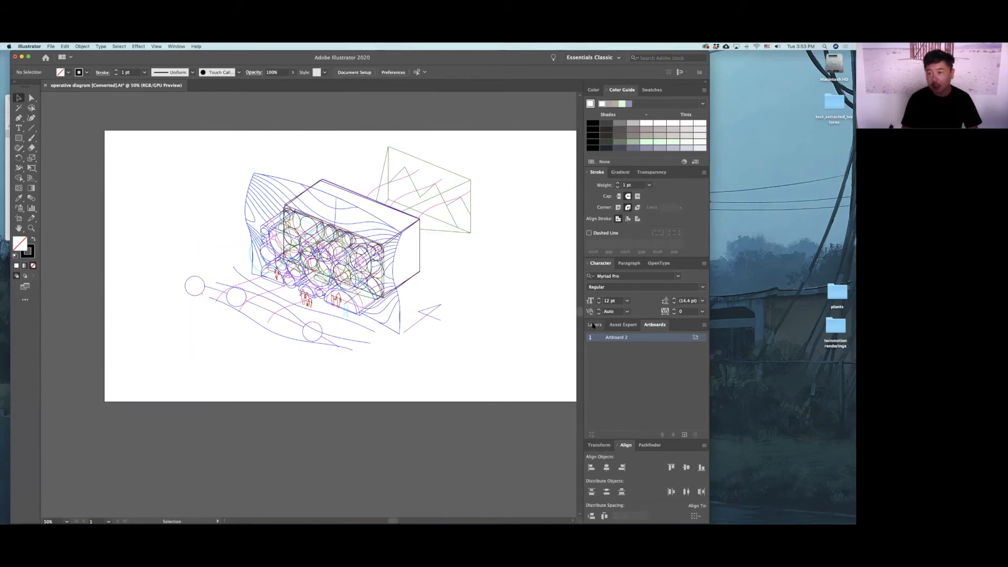
click(594, 325)
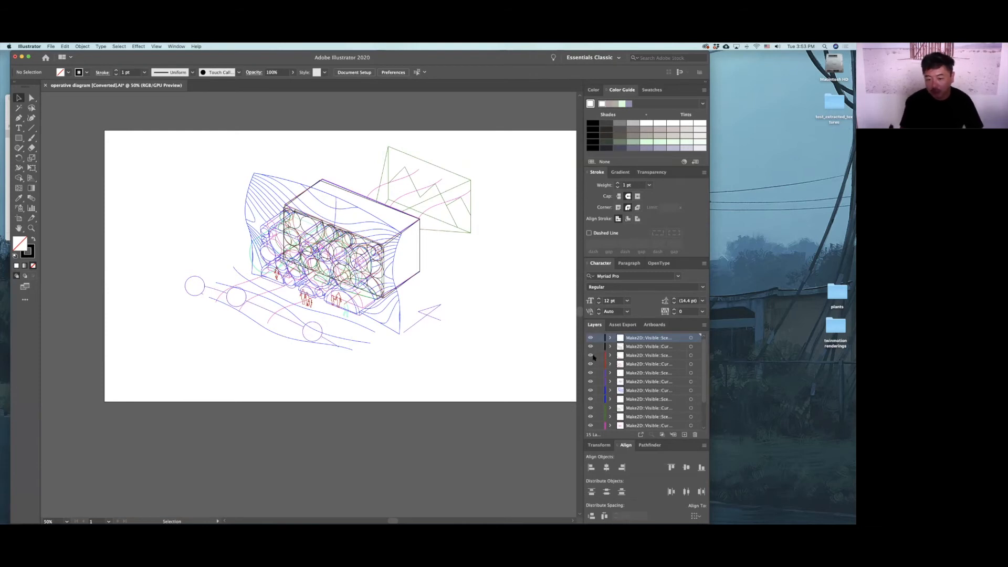
Hide every layer except the topmost black Make2D Visible silhouette layer, leaving only the box's outer outline on the artboard.
drag(590, 364, 588, 436)
scroll(598, 380, up, 5)
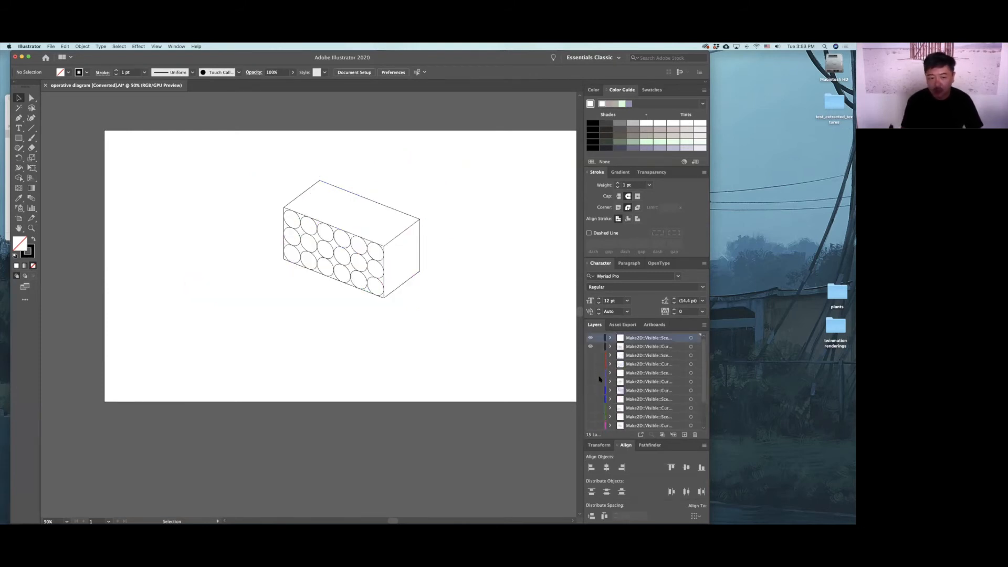
click(591, 347)
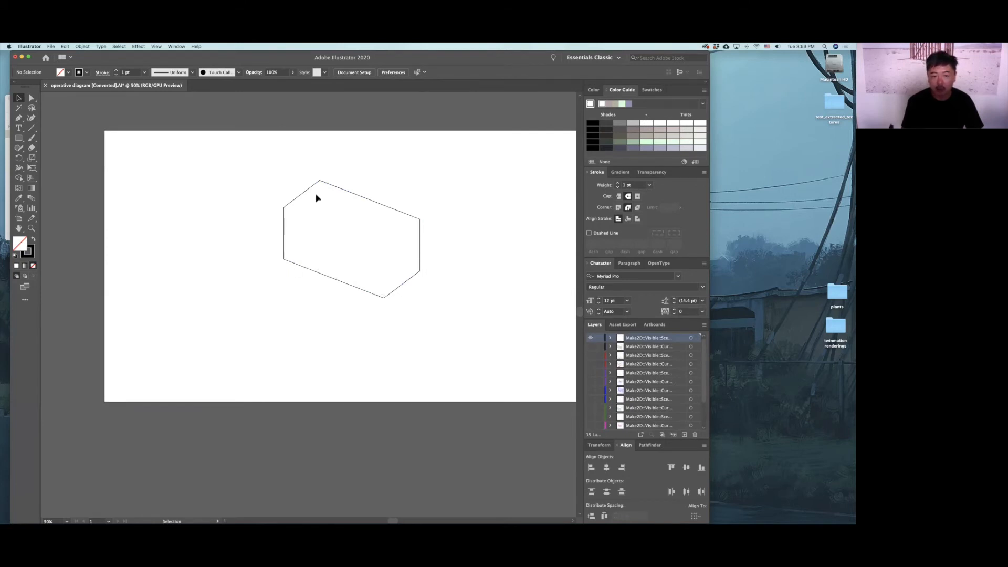
click(592, 339)
click(591, 339)
Set the stroke weight of all paths on the black box silhouette layer to 2 pt, and deselect them.
key(z)
drag(437, 311, 315, 302)
drag(236, 294, 298, 304)
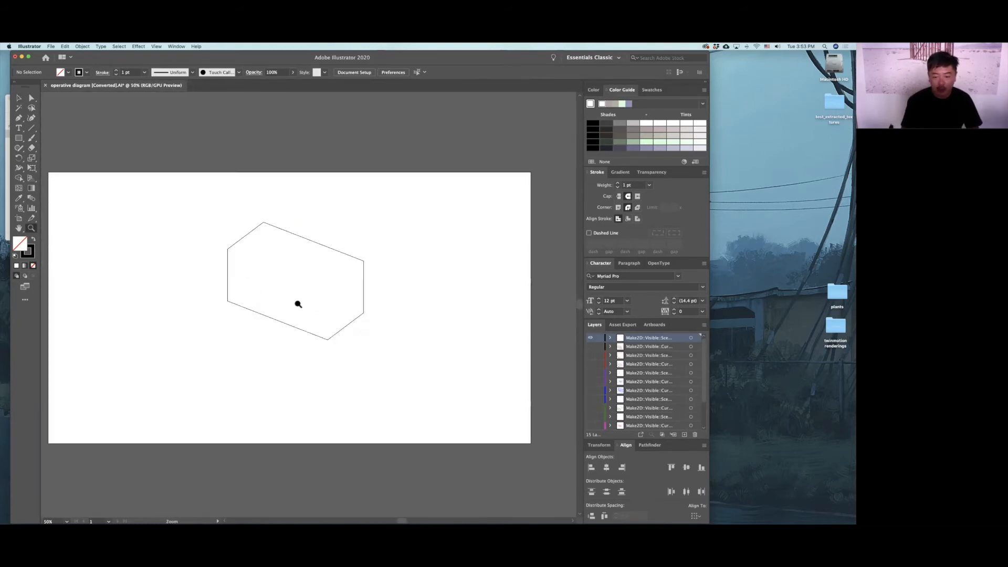
click(692, 339)
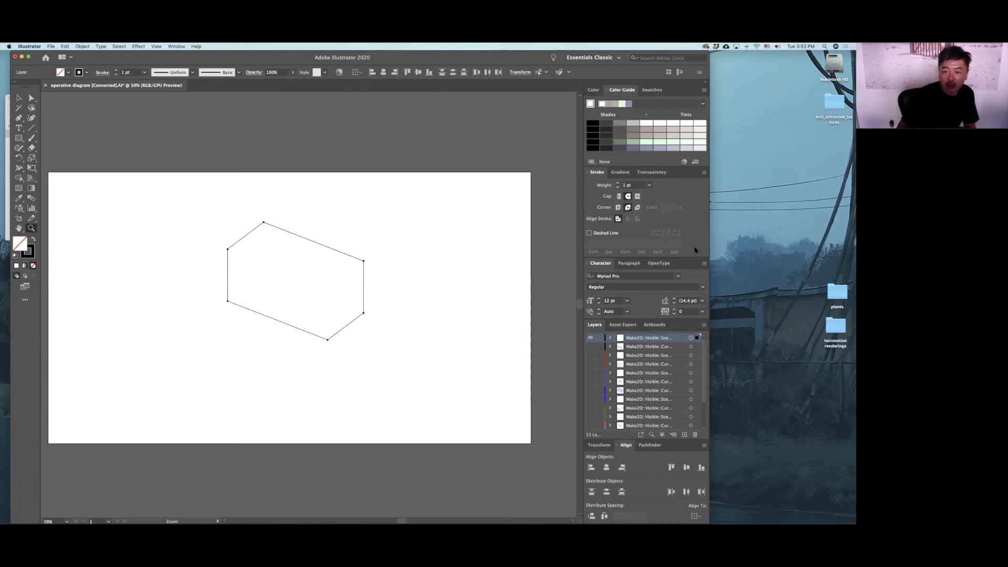
click(649, 186)
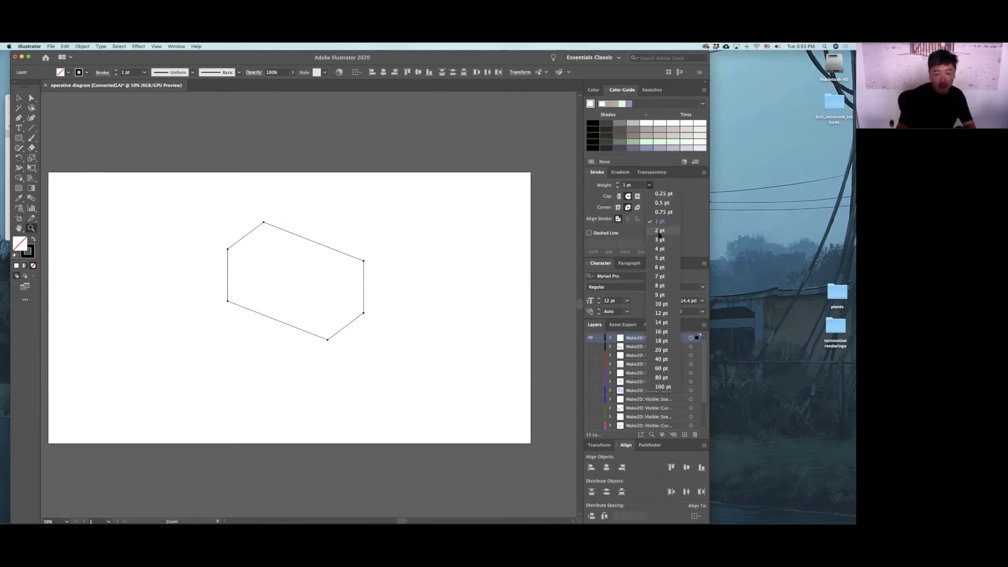
click(660, 231)
click(464, 277)
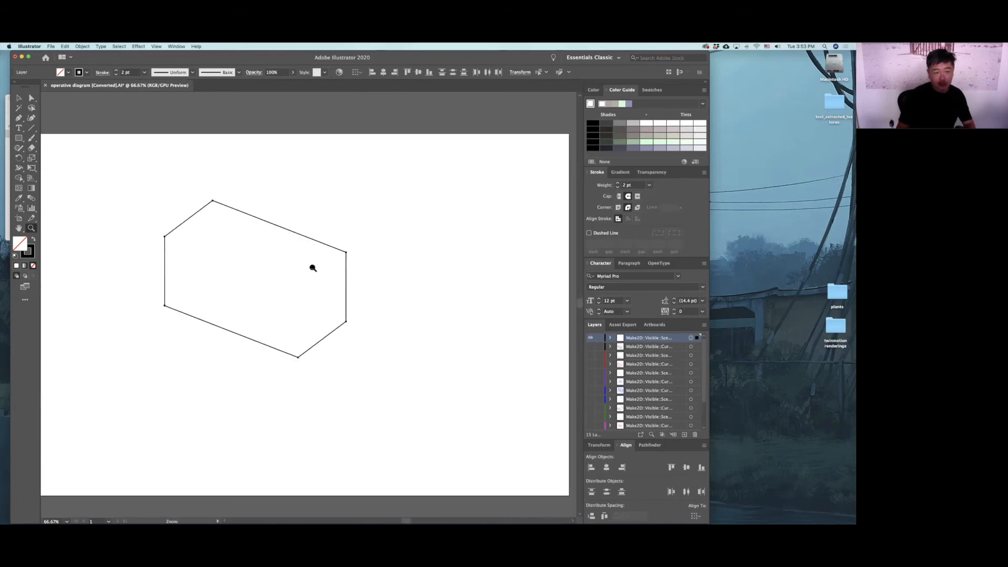
key(v)
click(519, 292)
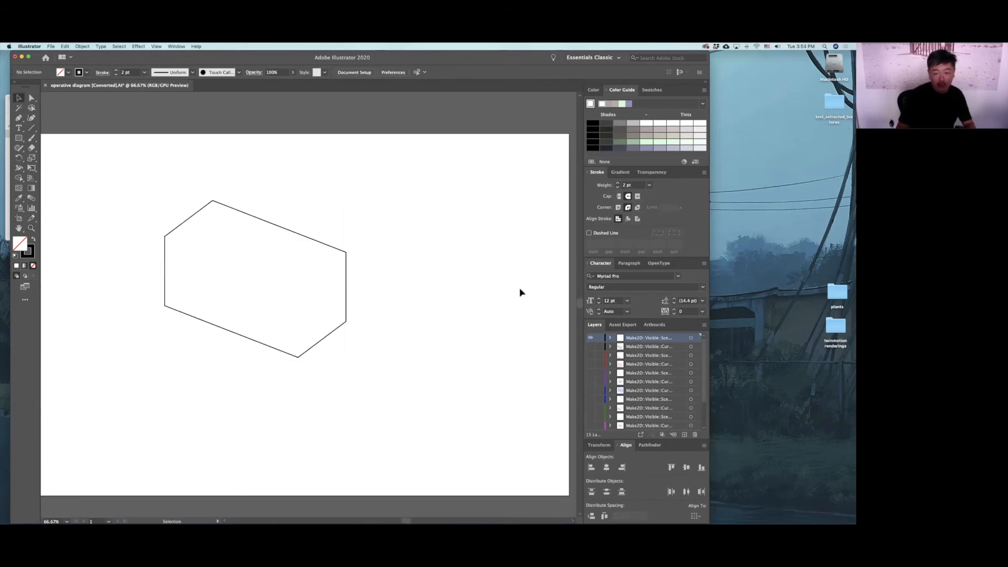
Show the black visible curves layer with the circle grid, set its stroke weight to 1 pt, and deselect it.
click(691, 347)
click(593, 184)
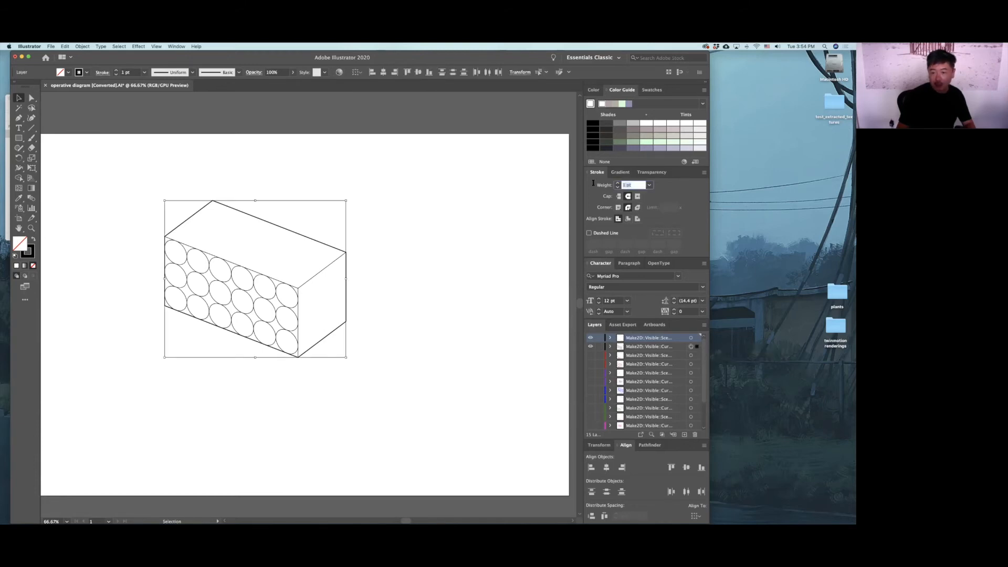
text(1)
key(Return)
click(459, 340)
scroll(499, 332, left, 3)
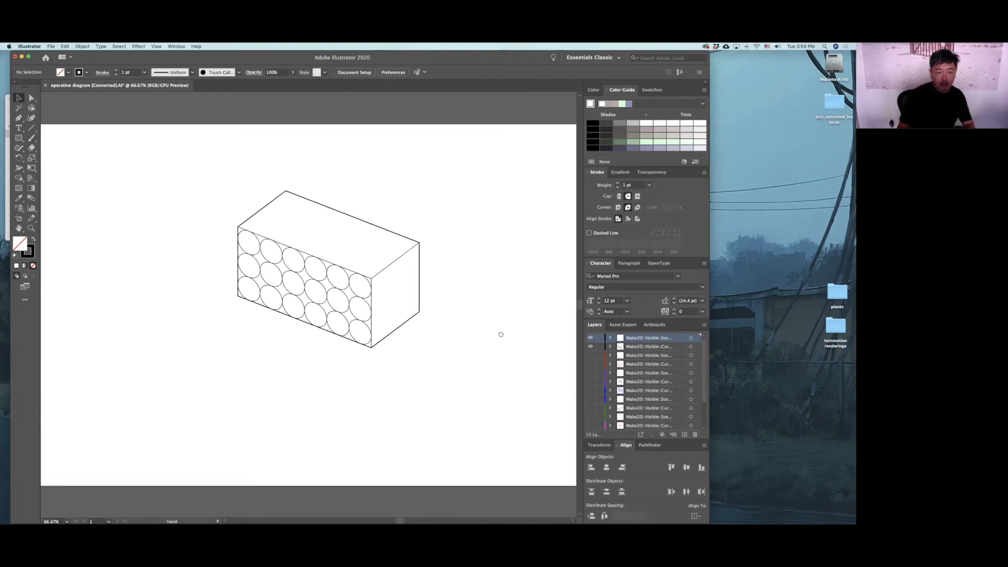
Set the stroke weight of the black box silhouette layer to 3 pt, and deselect it.
click(691, 338)
click(501, 288)
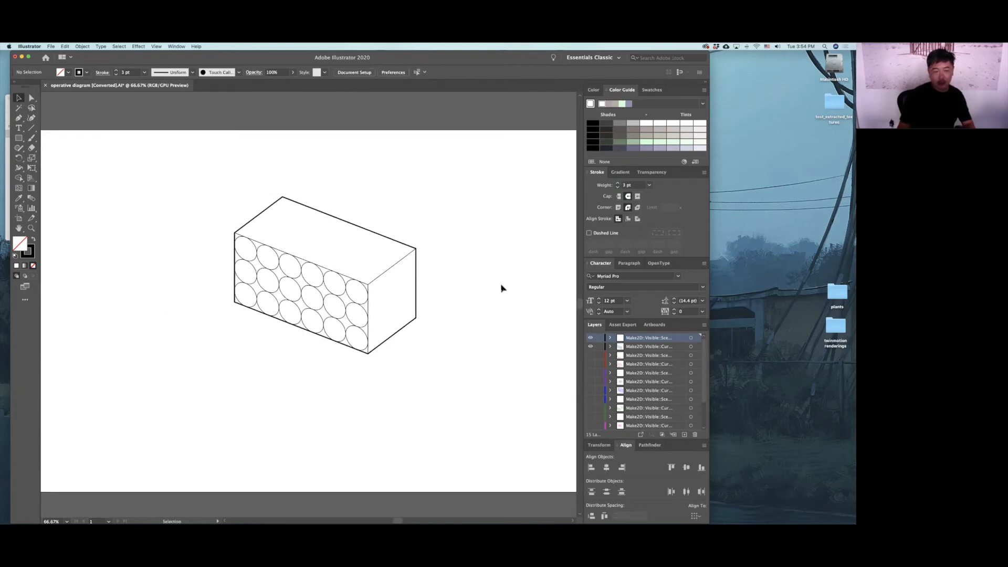
alt+scroll(496, 287, down, 1)
drag(509, 297, 457, 295)
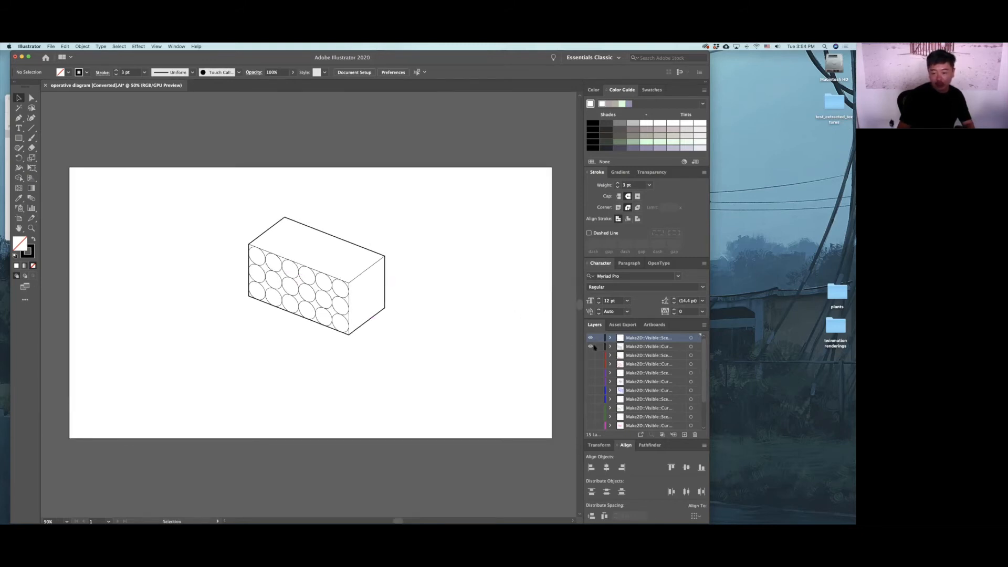
Show only the red silhouette layer in place of the black layers, and give its paths a black 3 pt stroke.
key(super+y)
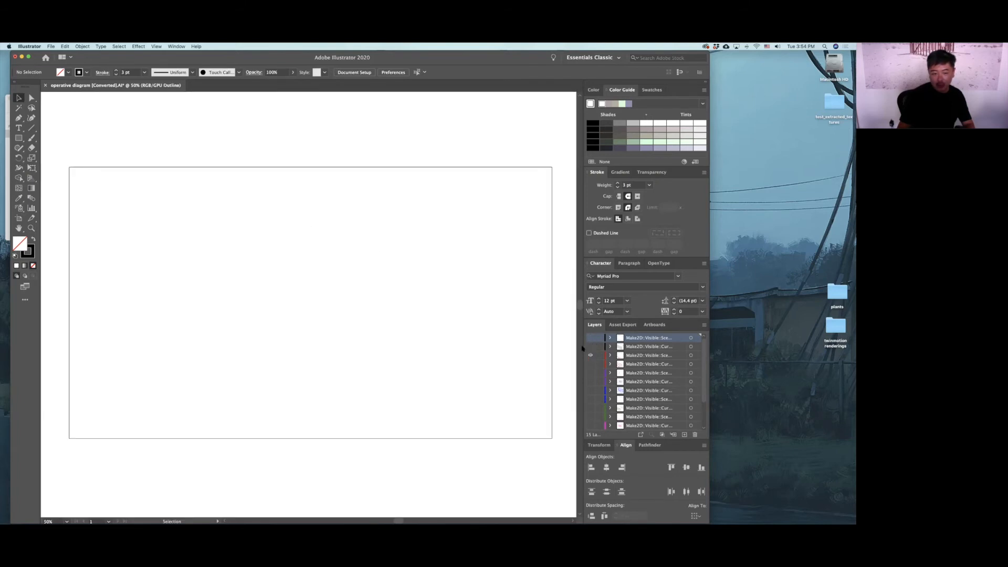
key(super+y)
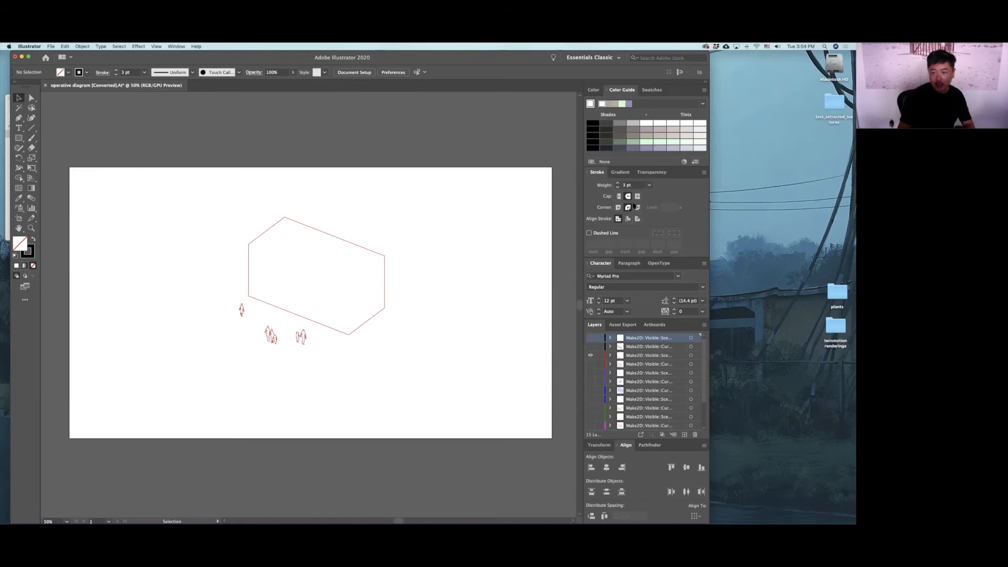
drag(197, 200, 429, 400)
click(690, 356)
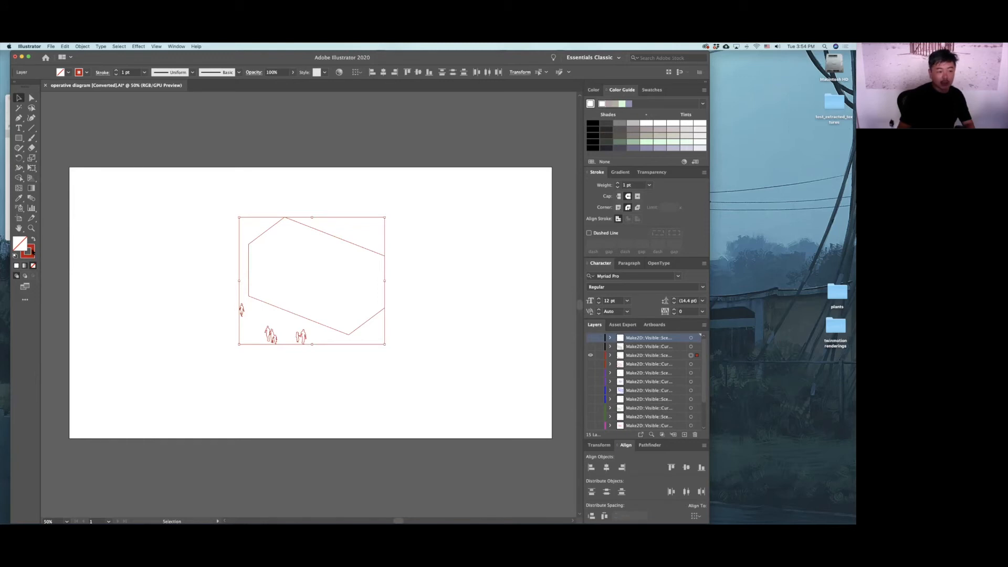
click(31, 252)
click(594, 147)
click(649, 185)
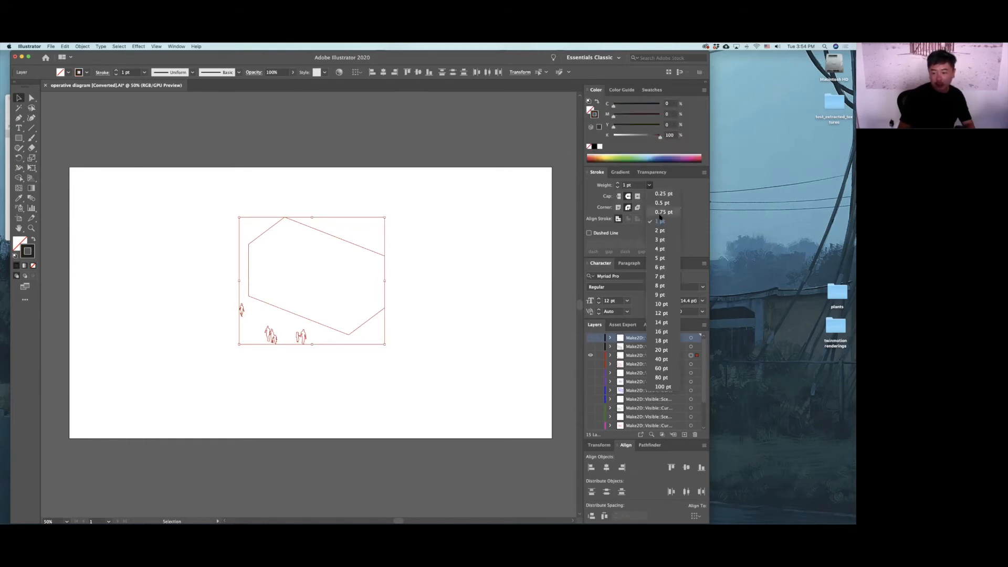
click(659, 240)
Show the red visible curves layer with the varied circles, recolor its strokes black, and deselect it.
click(590, 364)
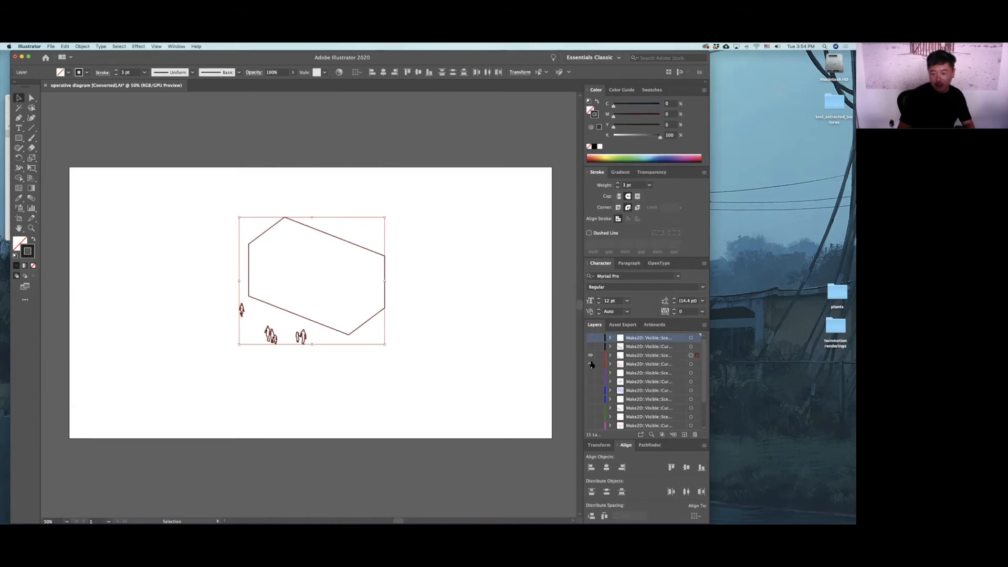
click(691, 365)
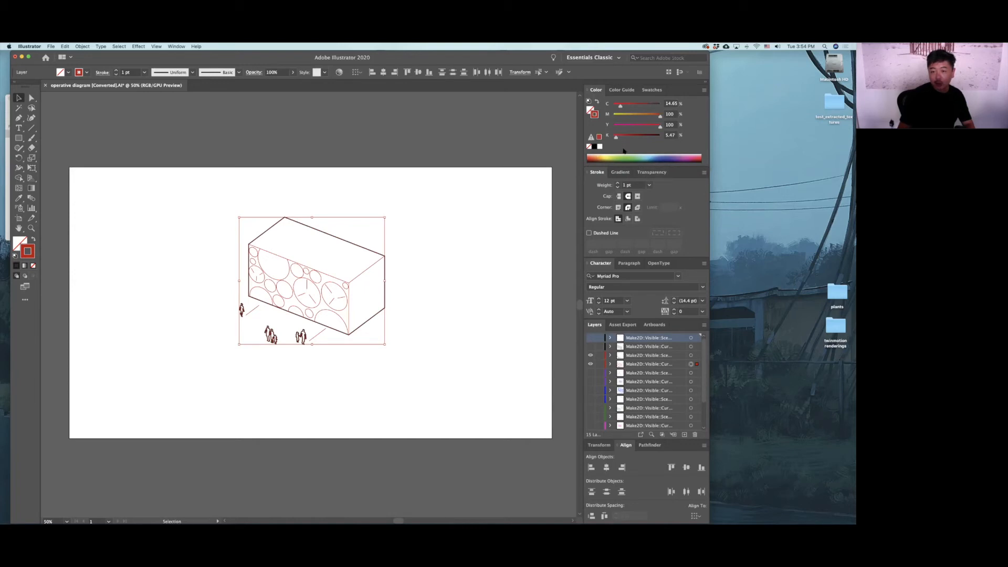
click(594, 147)
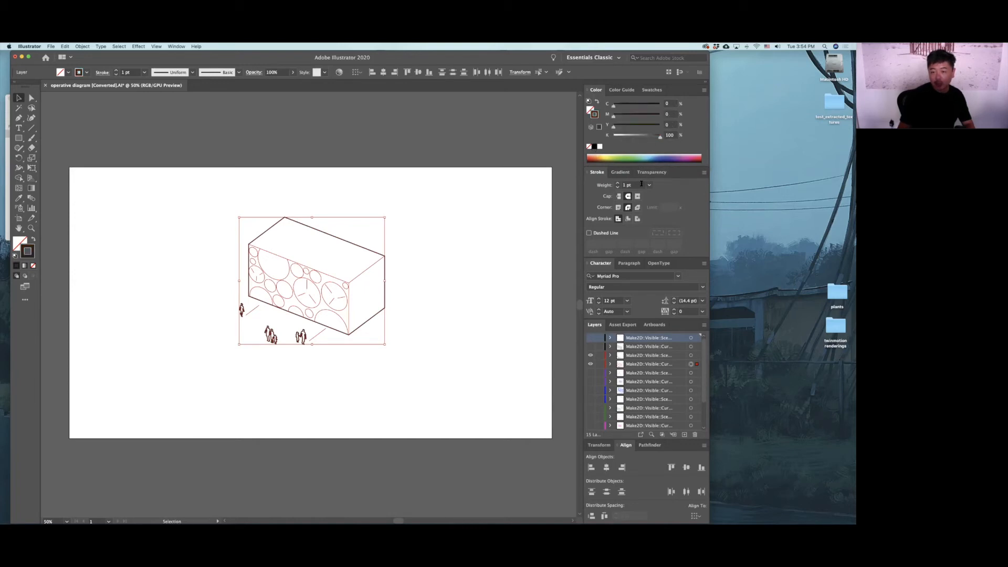
click(455, 210)
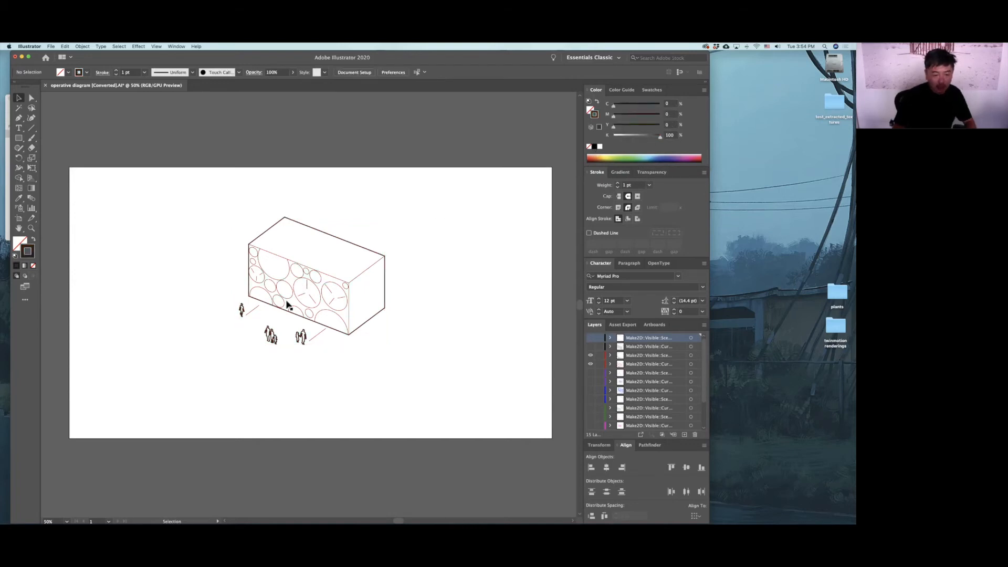
Hide the curves layer and delete all the thick outlines of the people from the silhouette layer, keeping the box outline.
alt+scroll(266, 327, up, 1)
alt+scroll(266, 327, up, 2)
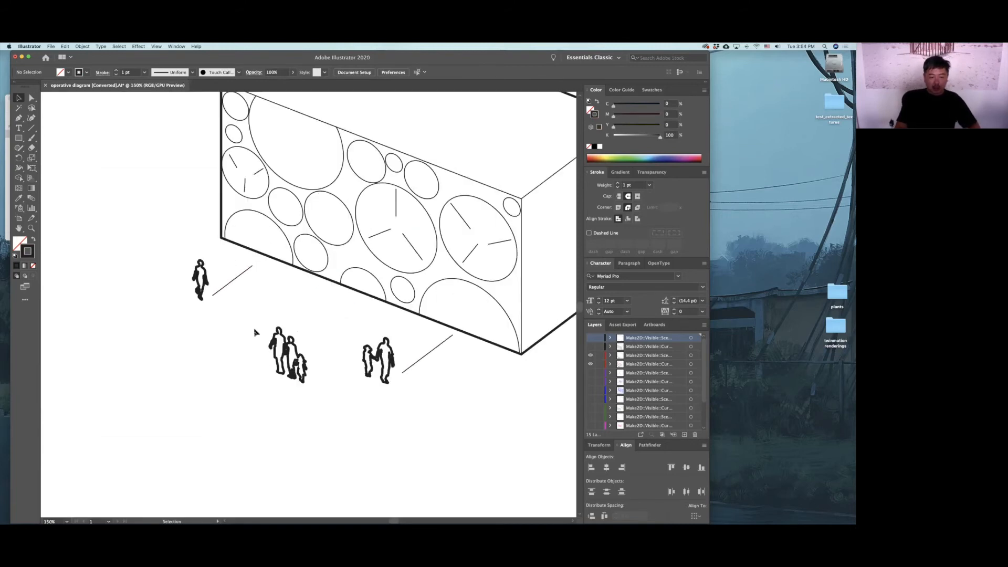
click(591, 364)
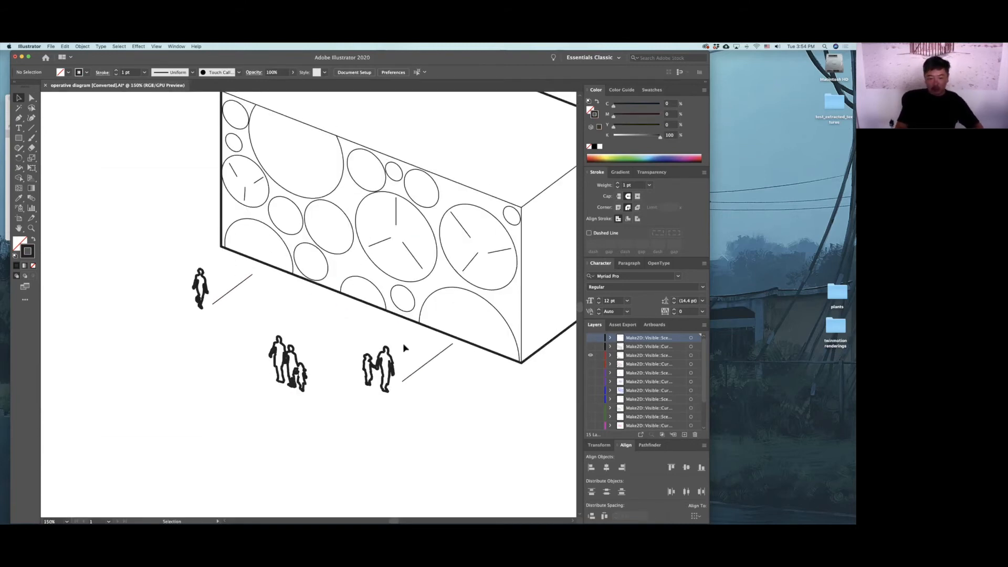
drag(277, 381, 275, 381)
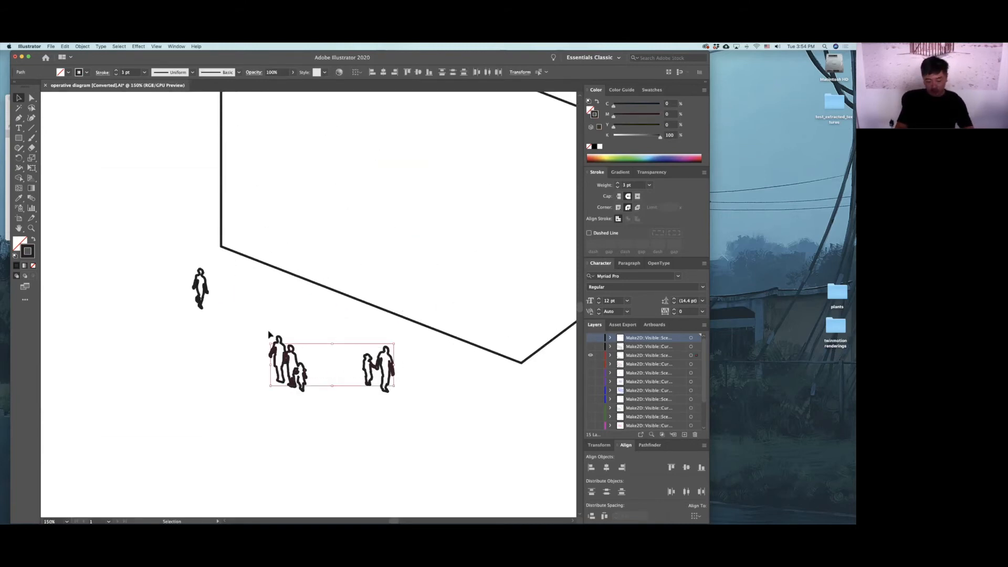
key(Delete)
drag(179, 264, 312, 401)
key(Delete)
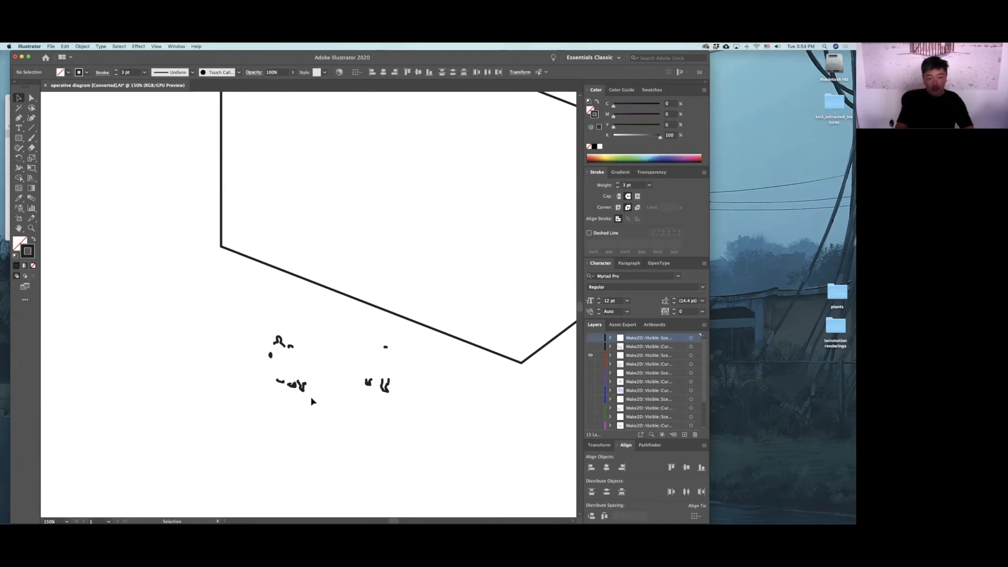
key(Delete)
drag(358, 337, 420, 416)
key(Delete)
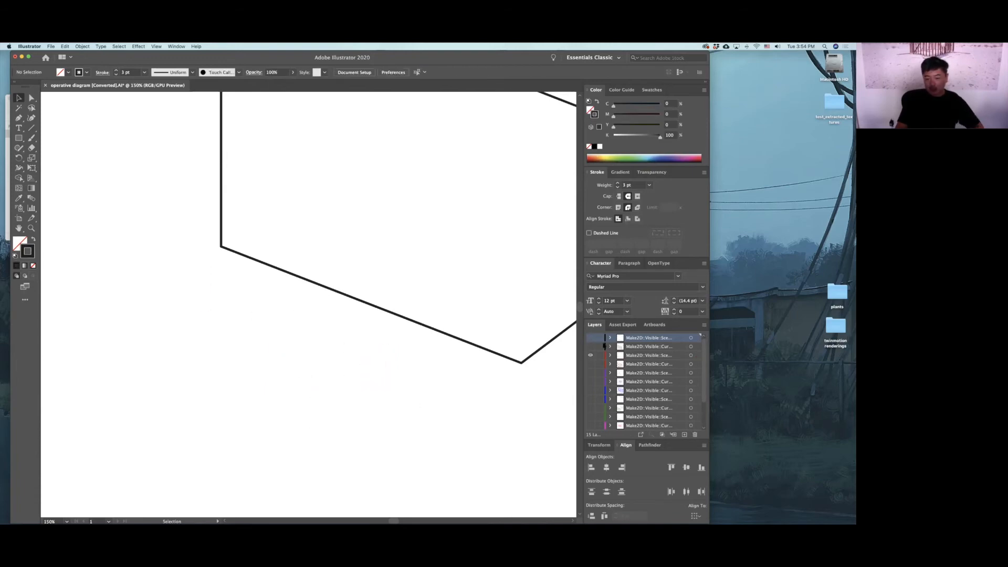
Show the curves layer again and add Arrow 7 arrowheads to the end points of the two diagonal lines beside the people.
click(590, 364)
click(418, 374)
shift+click(239, 289)
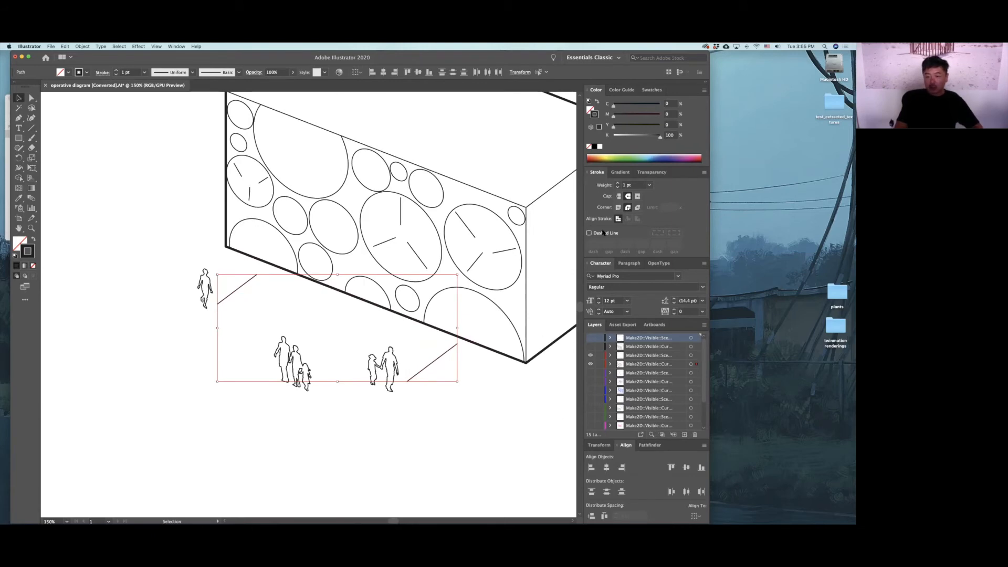
click(588, 173)
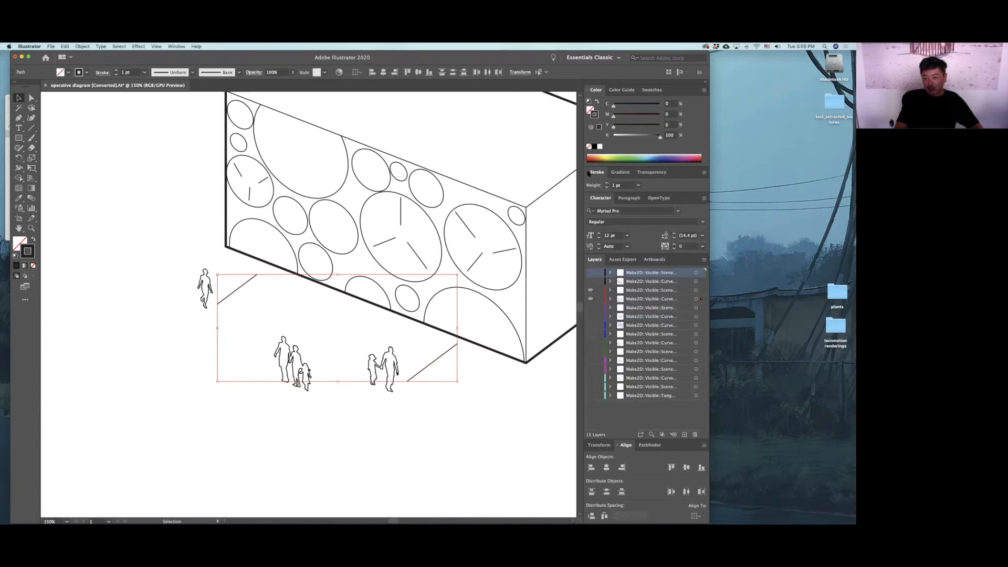
click(588, 174)
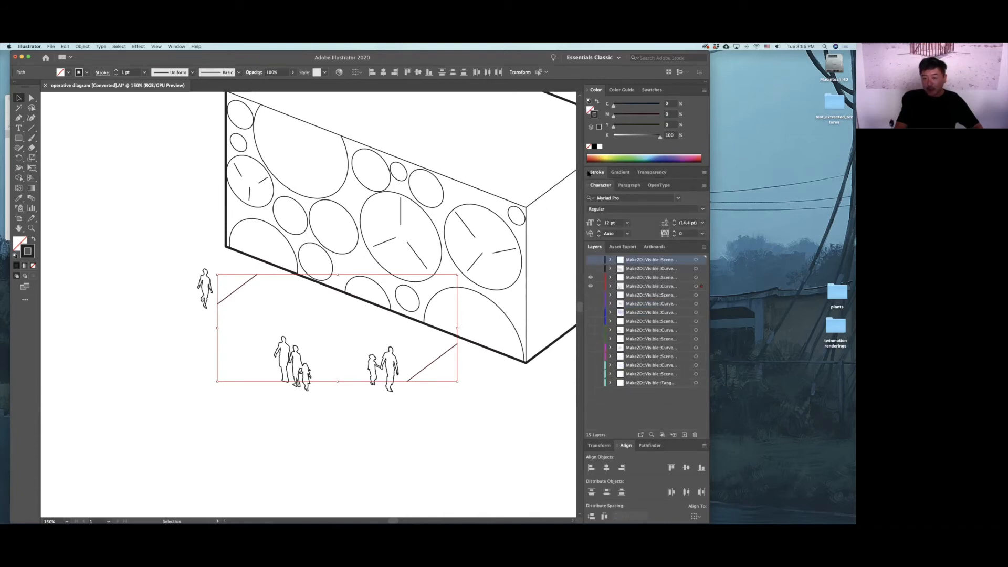
click(588, 174)
click(666, 265)
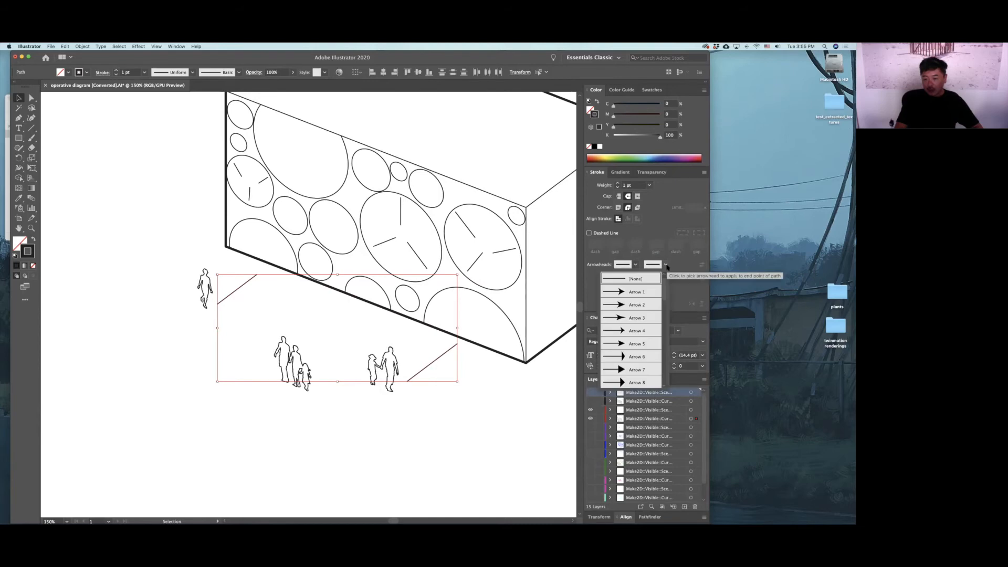
scroll(639, 340, down, 1)
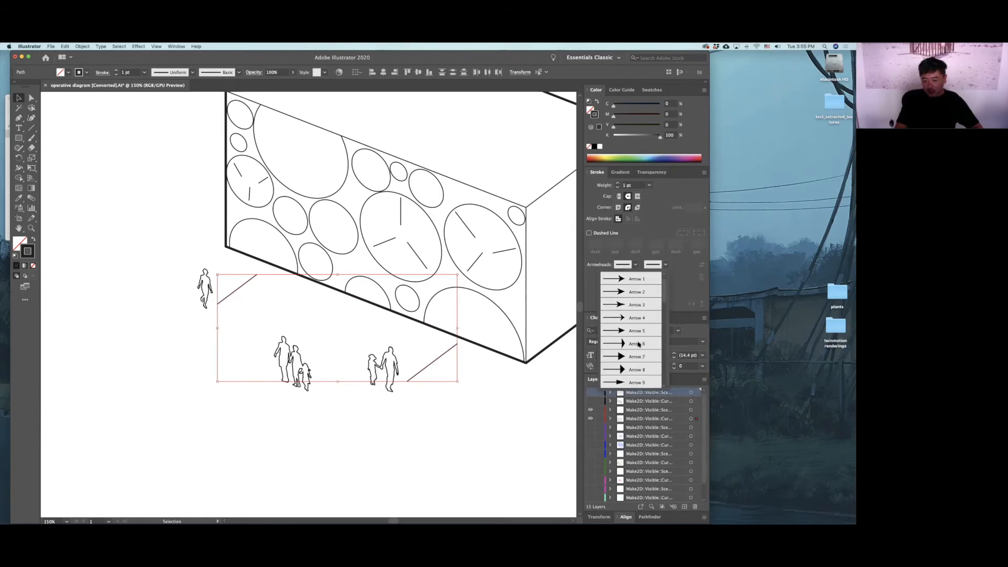
click(636, 357)
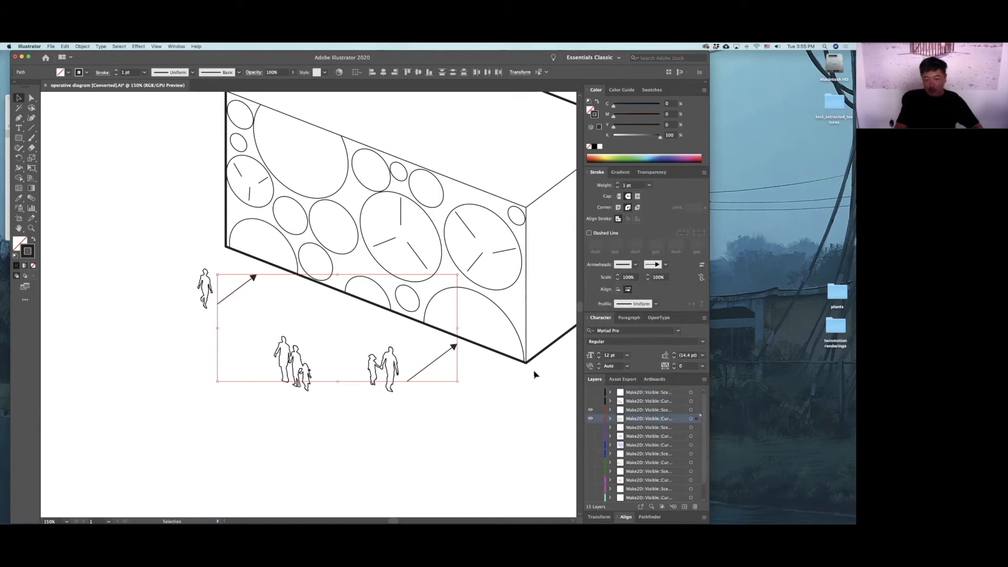
Scale the end arrowheads of the two diagonal lines to 120%, and deselect the lines.
click(647, 275)
click(648, 275)
click(659, 276)
text(120)
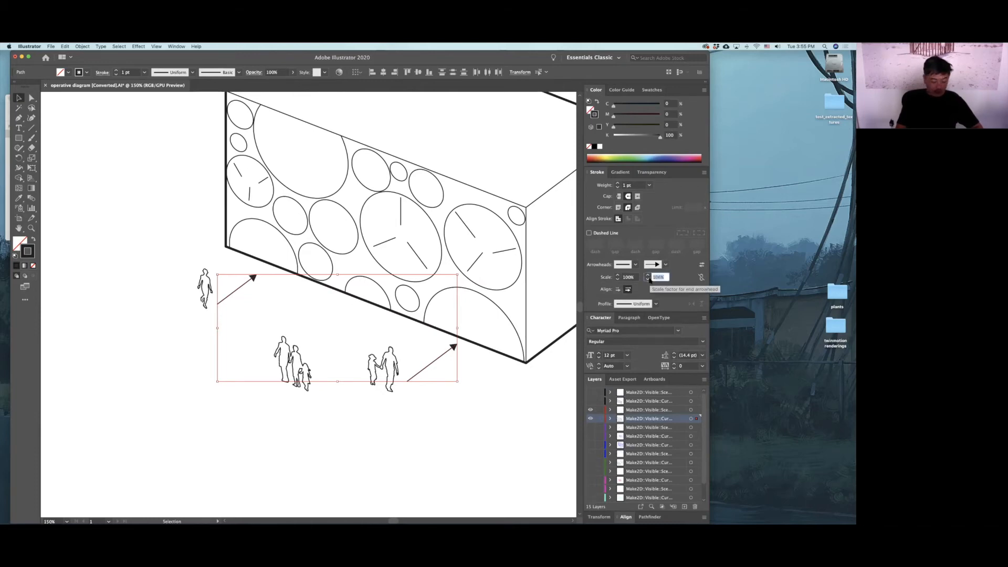
key(Return)
click(448, 378)
Add Arrow 7 arrowheads to the three short lines in the facade's leftmost lined circle and swap their ends to point inward.
alt+scroll(466, 387, down, 1)
alt+scroll(461, 387, up, 1)
alt+scroll(461, 387, down, 1)
click(316, 244)
key(z)
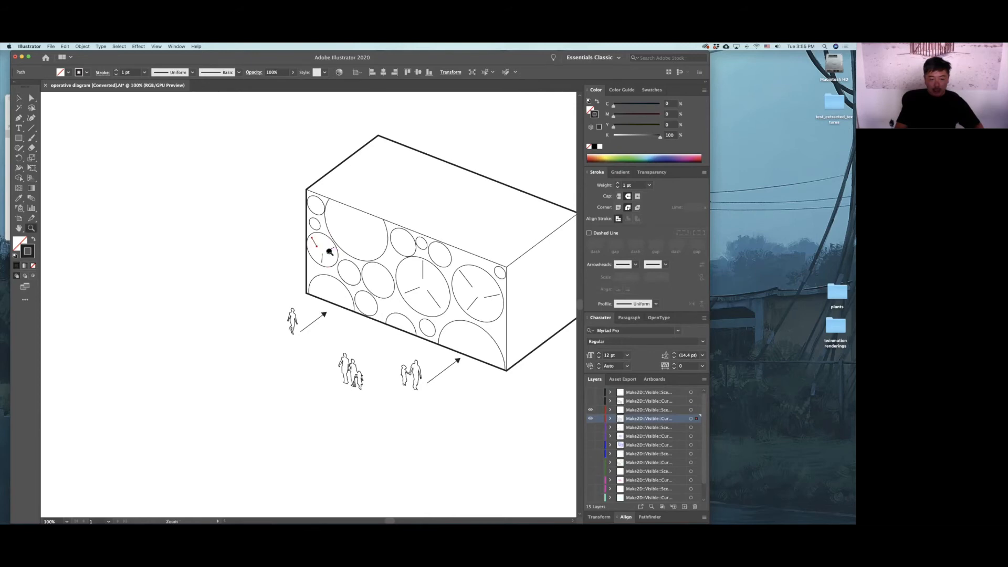
scroll(326, 251, right, 1)
click(326, 251)
click(326, 251)
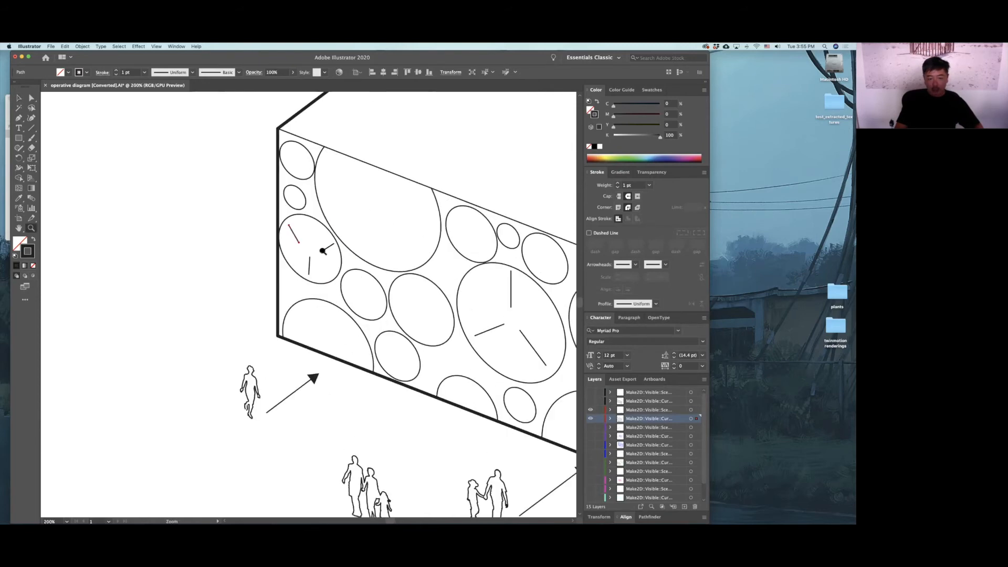
key(v)
shift+click(323, 250)
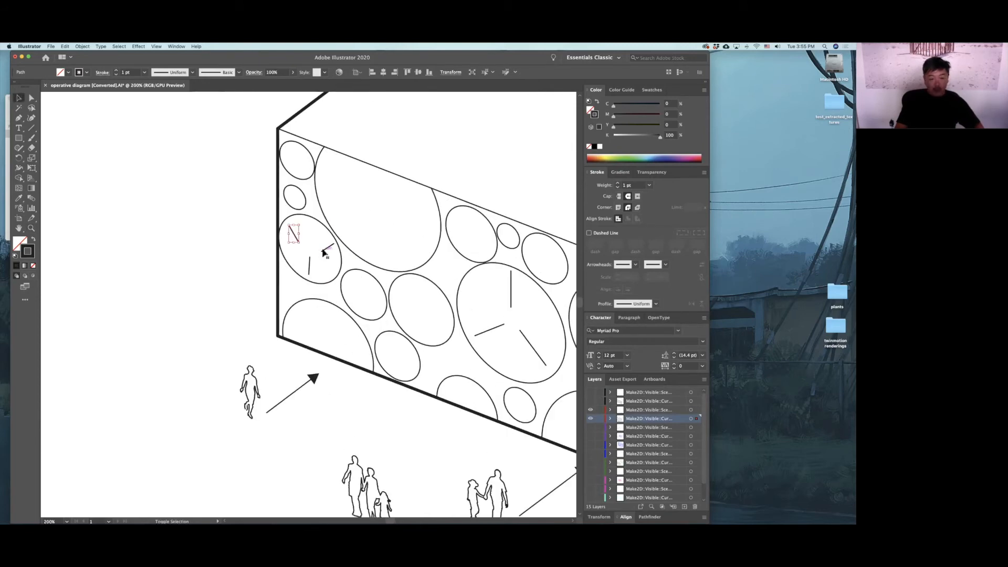
shift+click(309, 265)
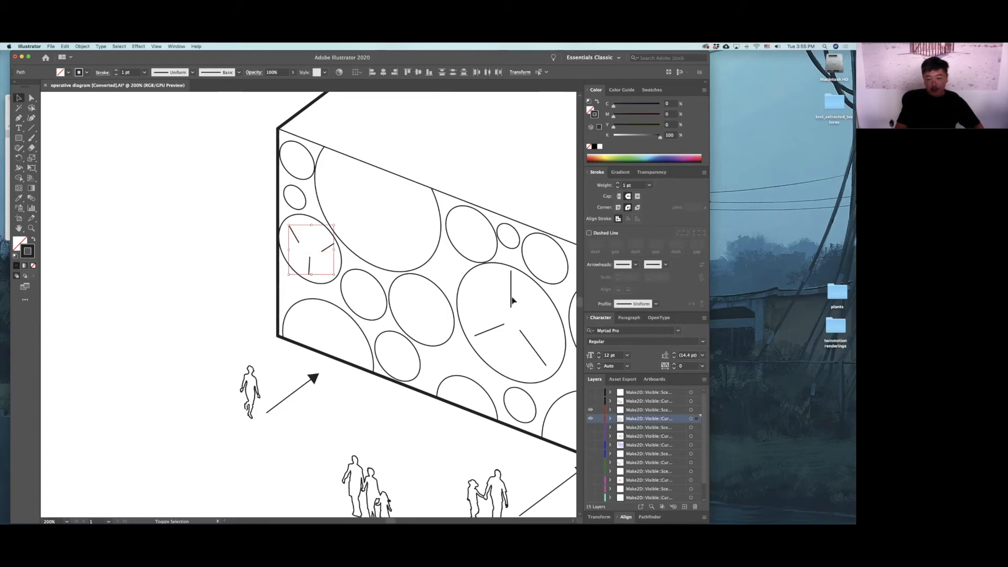
click(665, 265)
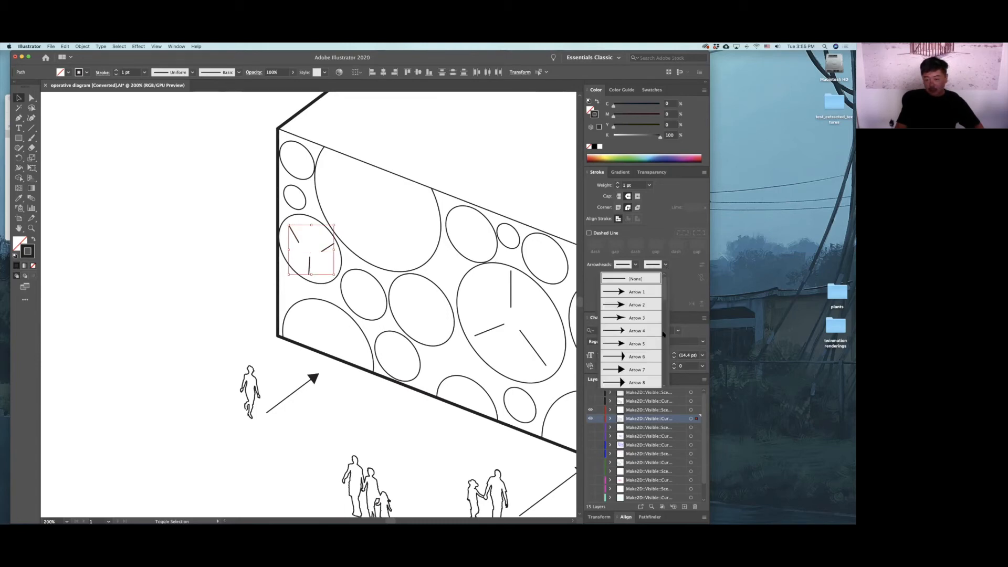
click(634, 369)
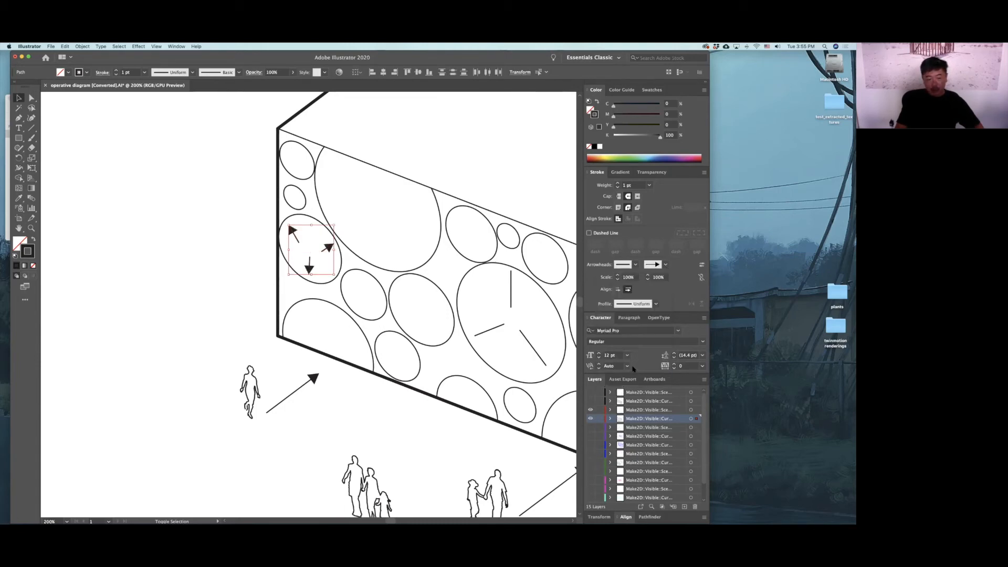
click(702, 265)
Add Arrow 7 arrowheads to the end points of the three lines in the large middle circle, and deselect them.
click(511, 296)
shift+click(528, 341)
shift+click(498, 327)
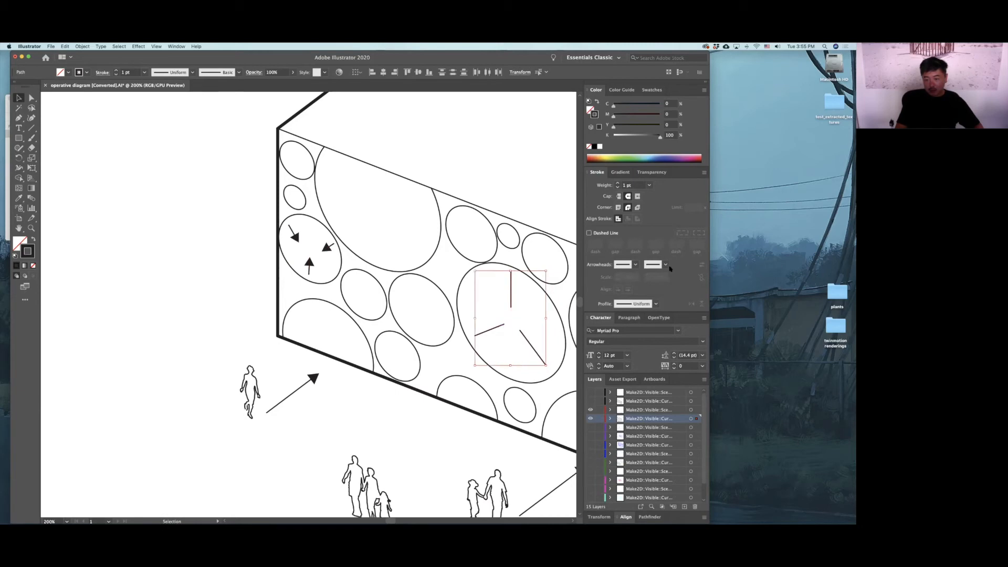
click(665, 265)
click(632, 371)
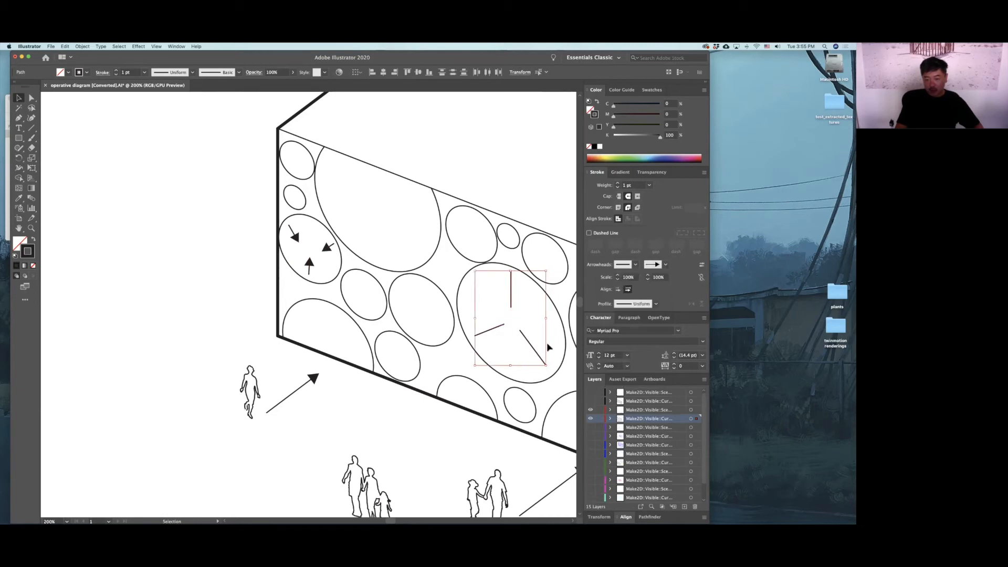
click(537, 327)
Add Arrow 7 arrowheads to the end points of the three lines in the large circle near the box corner, and deselect them.
drag(572, 301, 423, 292)
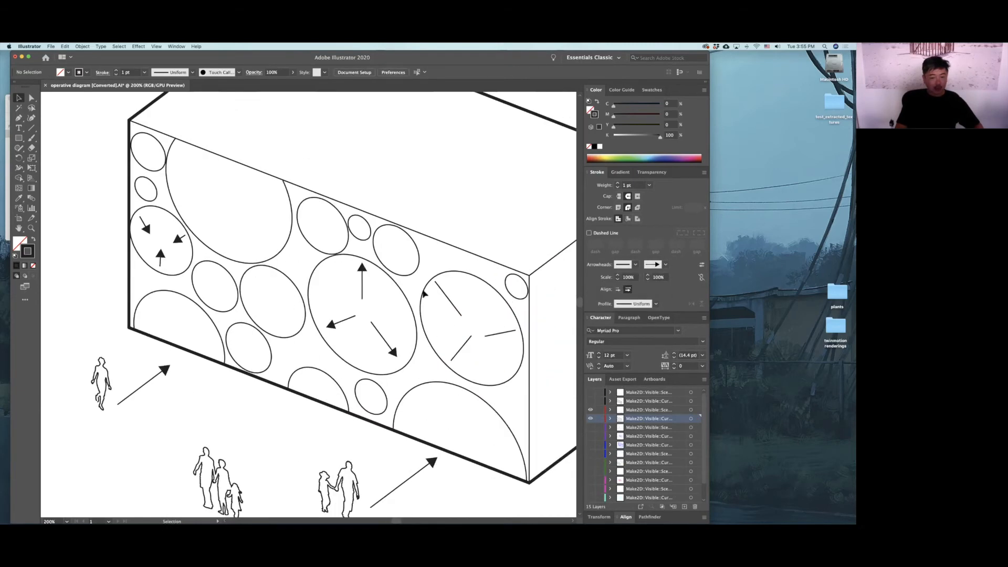
click(442, 290)
shift+click(482, 338)
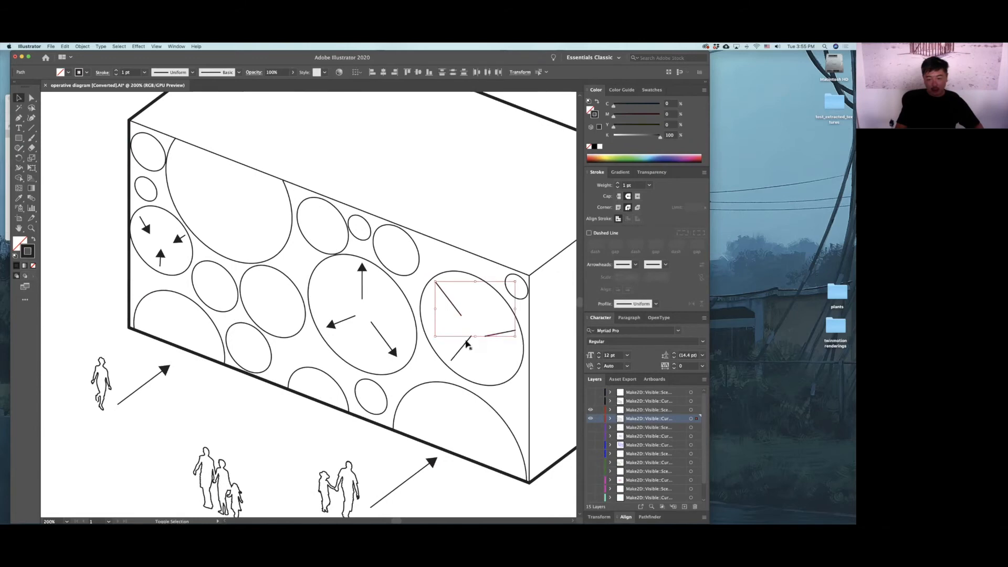
shift+click(464, 348)
click(635, 264)
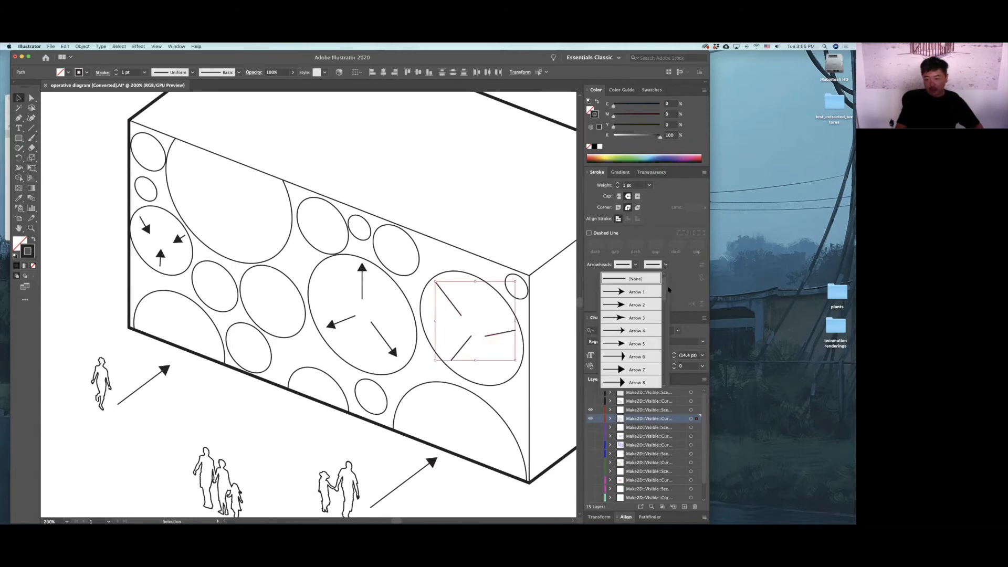
click(637, 369)
click(451, 346)
Hide both red layers, bring up the purple drawing with the extruded cylinders, and leave only its silhouette layer showing.
alt+scroll(472, 347, down, 3)
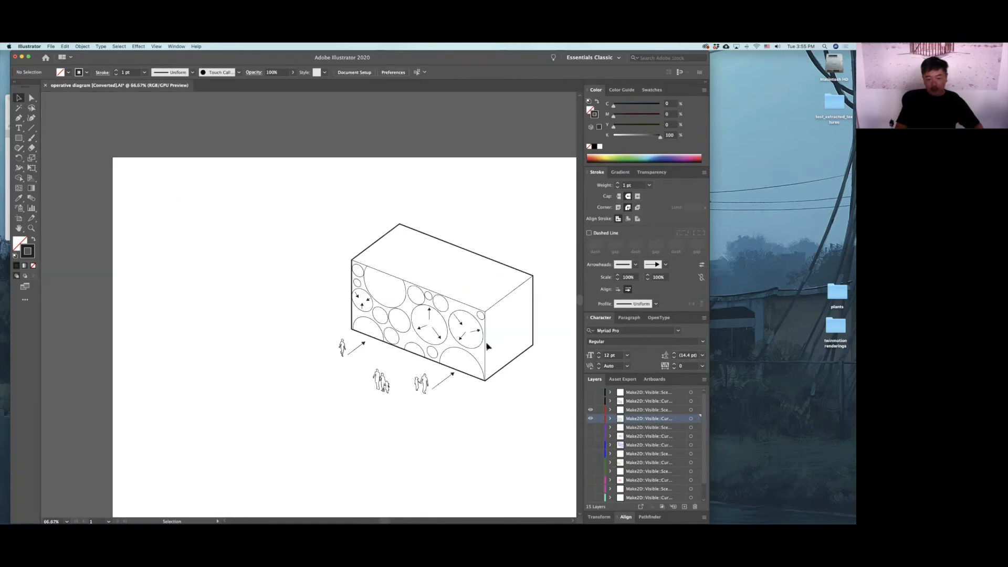
scroll(487, 347, right, 5)
scroll(487, 347, down, 3)
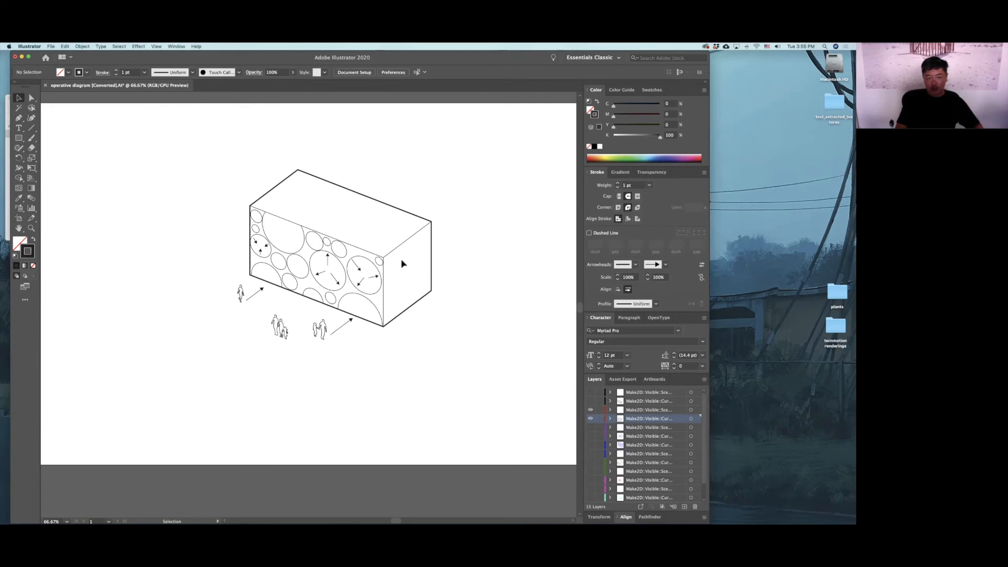
click(590, 419)
click(590, 410)
click(590, 427)
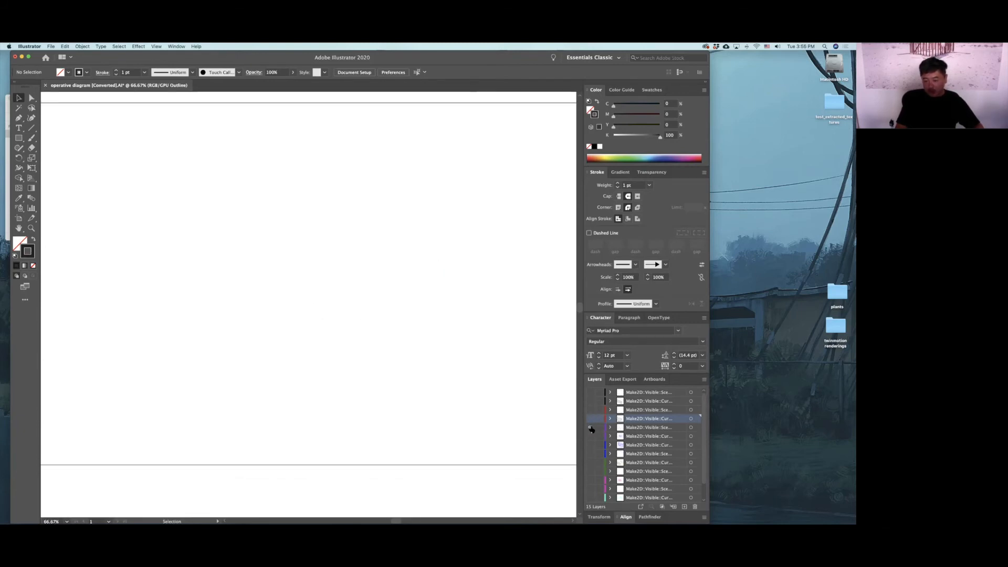
click(590, 437)
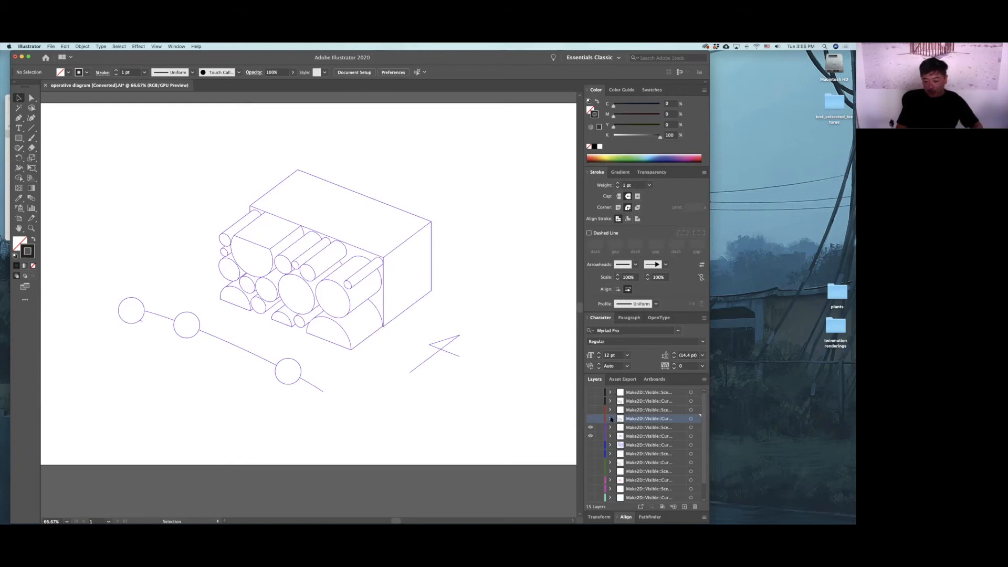
click(591, 436)
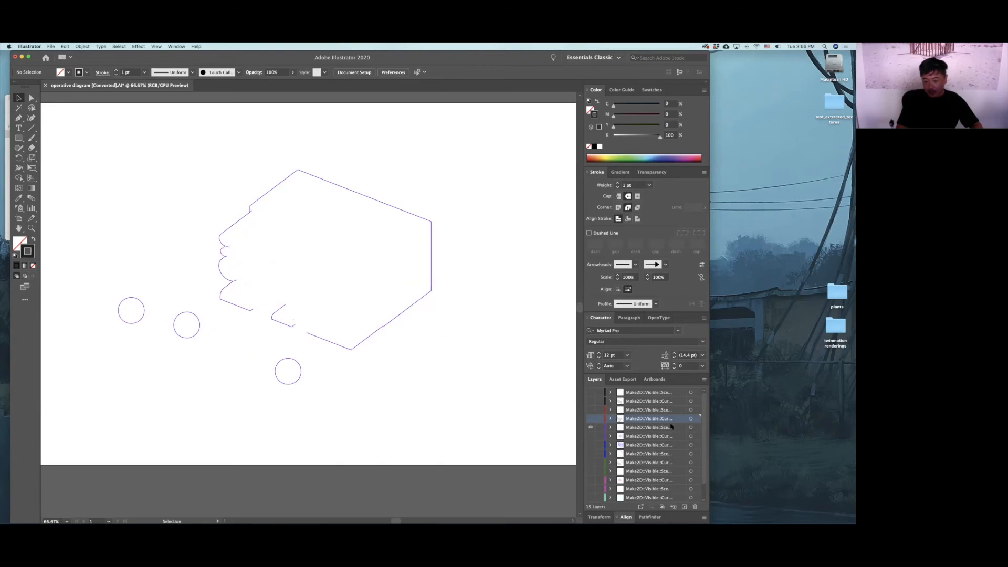
Give the outline silhouettes on the visible layer a black stroke with a 3 pt weight.
click(690, 427)
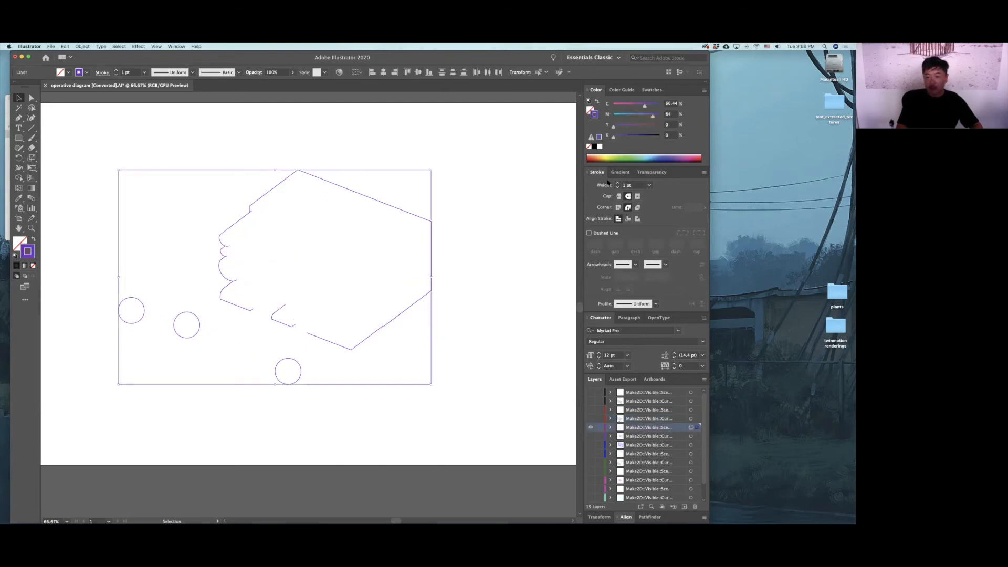
click(594, 147)
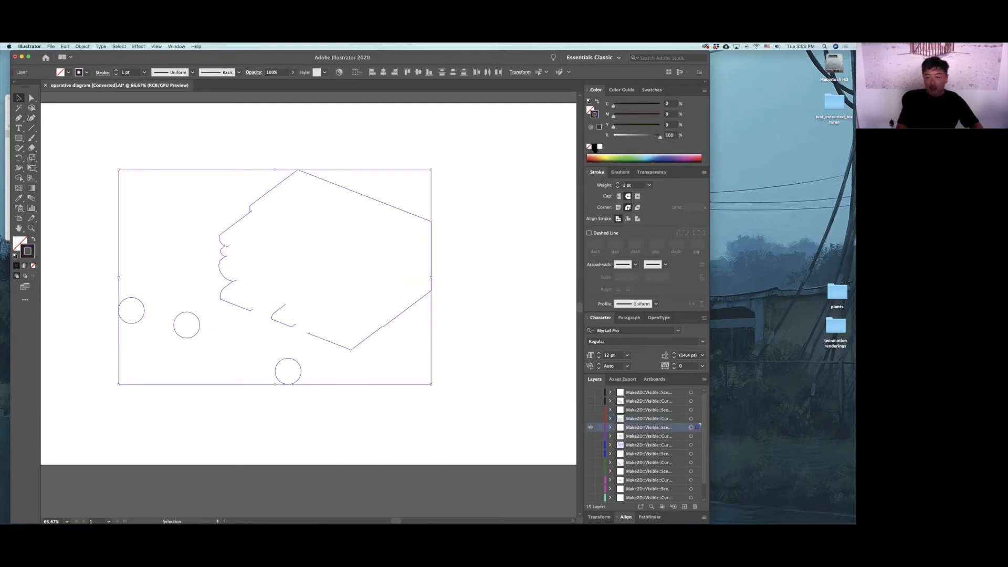
click(618, 183)
click(618, 184)
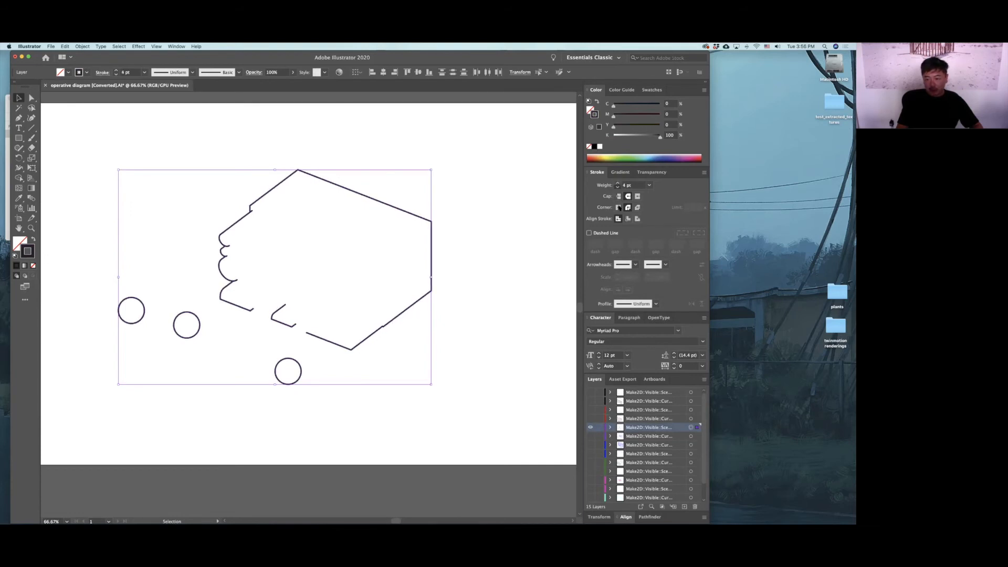
click(618, 187)
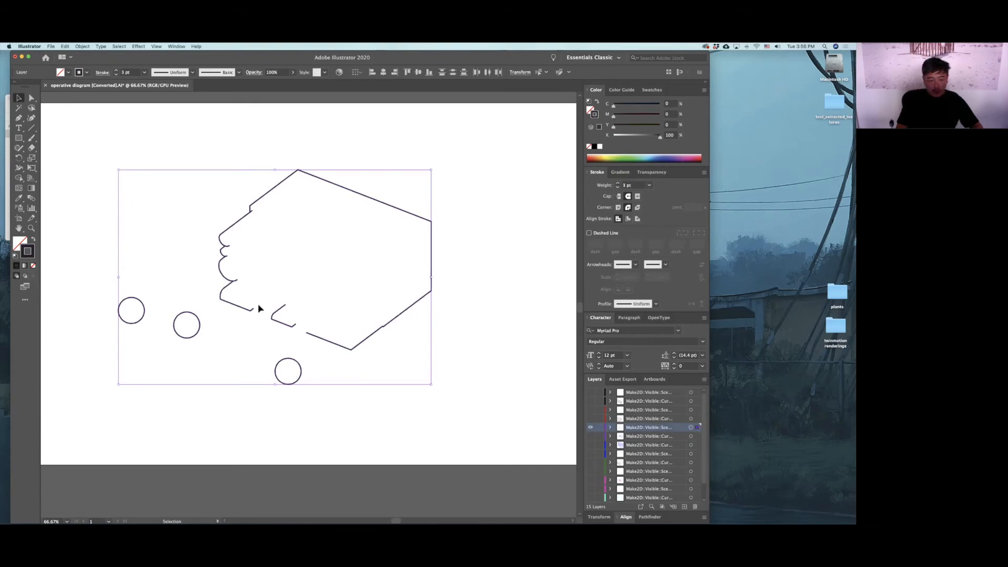
Show the matching visible curves layer beneath the silhouette layer and set all its lines to a black stroke.
click(591, 437)
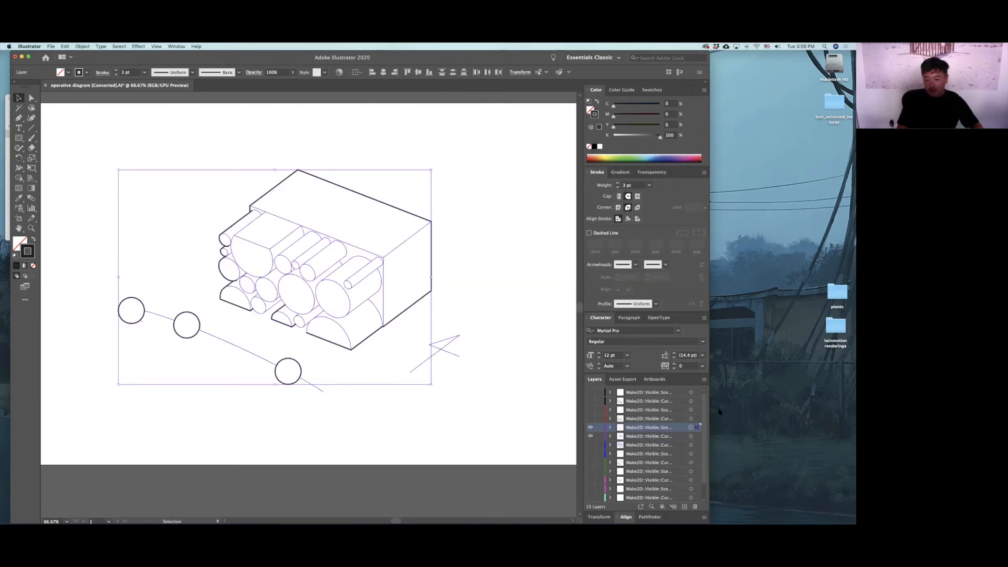
click(690, 436)
click(594, 147)
click(482, 230)
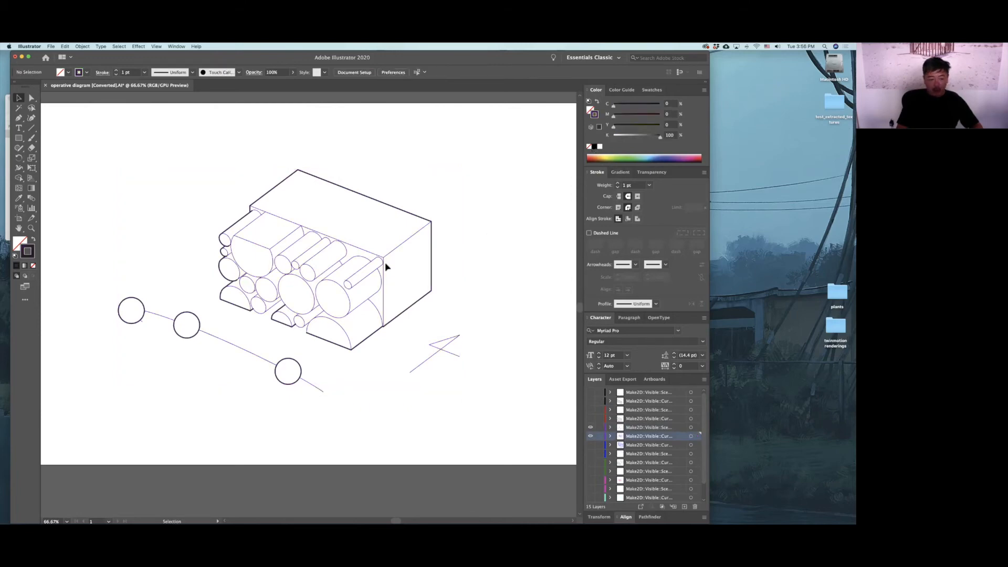
Turn the line segments linking the three separate circles into dashed lines with an 8 pt dash.
scroll(317, 265, down, 3)
scroll(317, 265, left, 3)
alt+scroll(335, 334, up, 1)
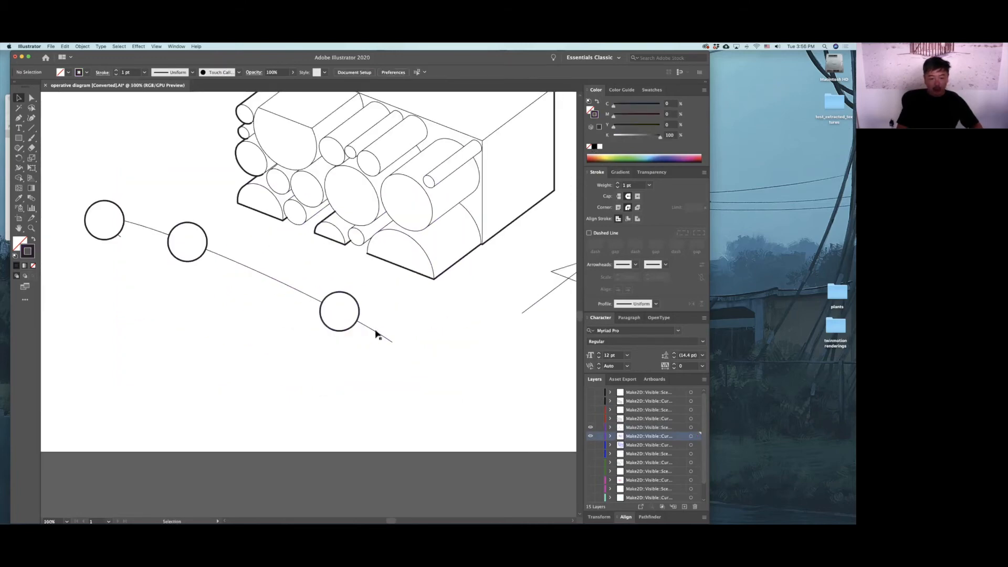
click(375, 332)
shift+click(273, 272)
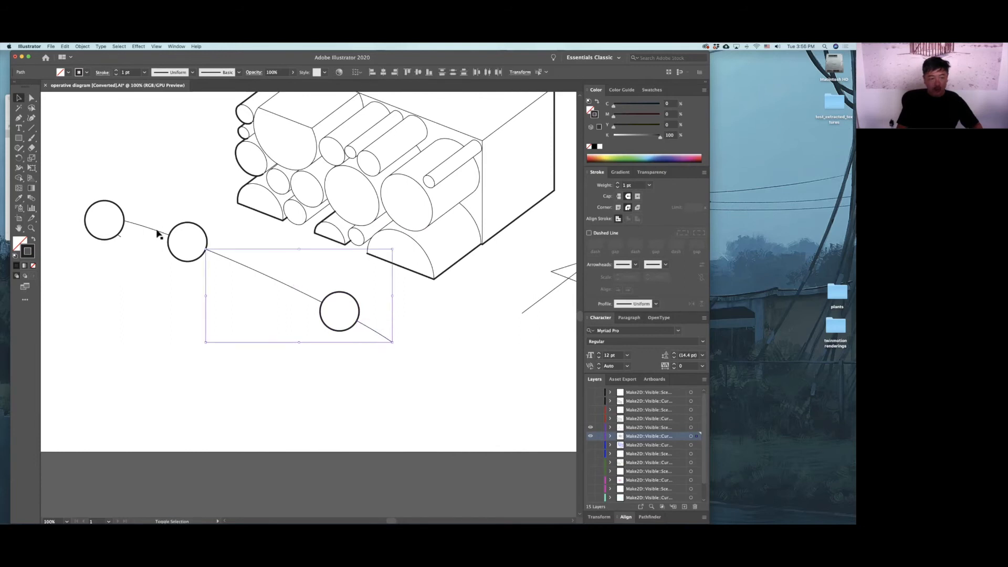
shift+click(157, 231)
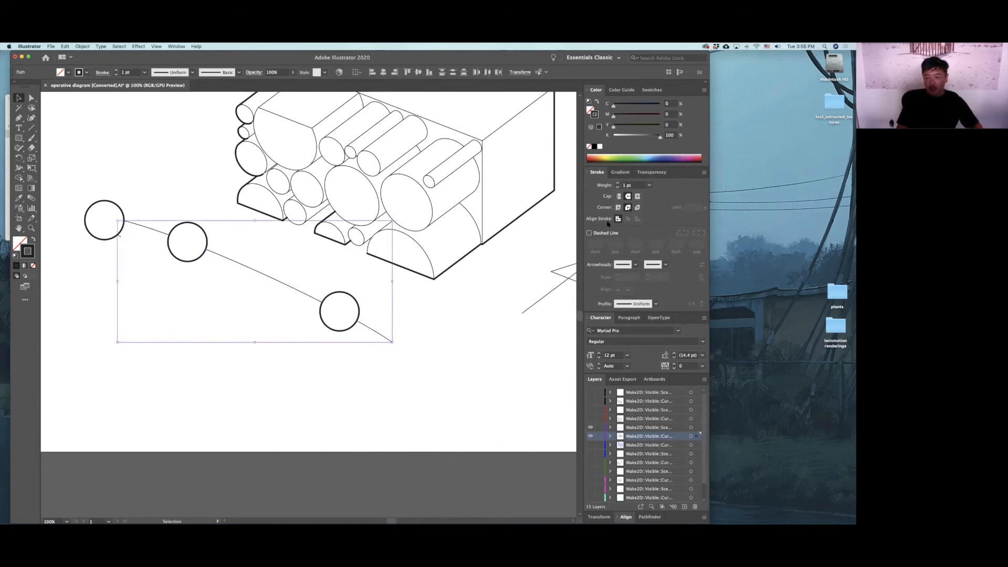
click(590, 233)
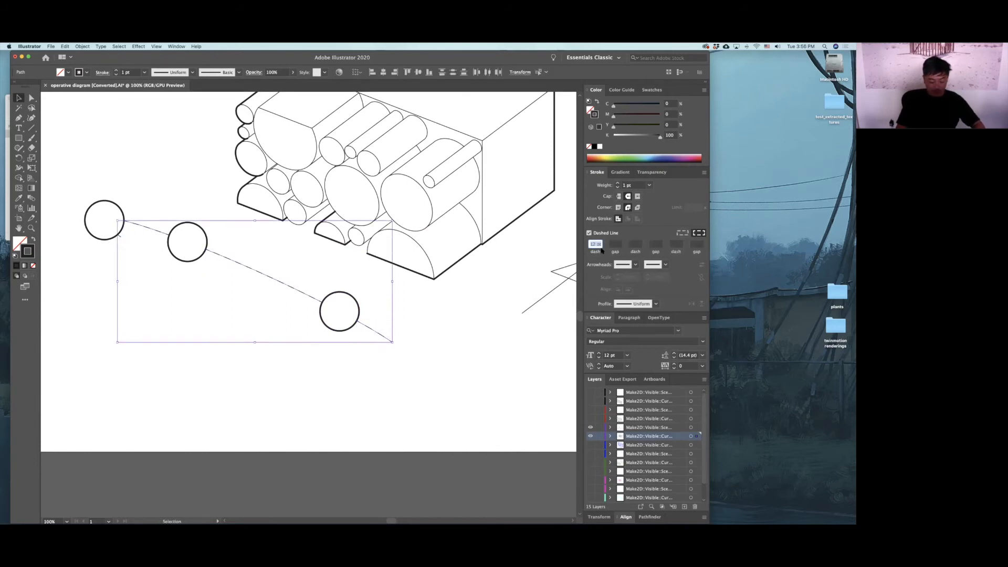
text(6)
key(Return)
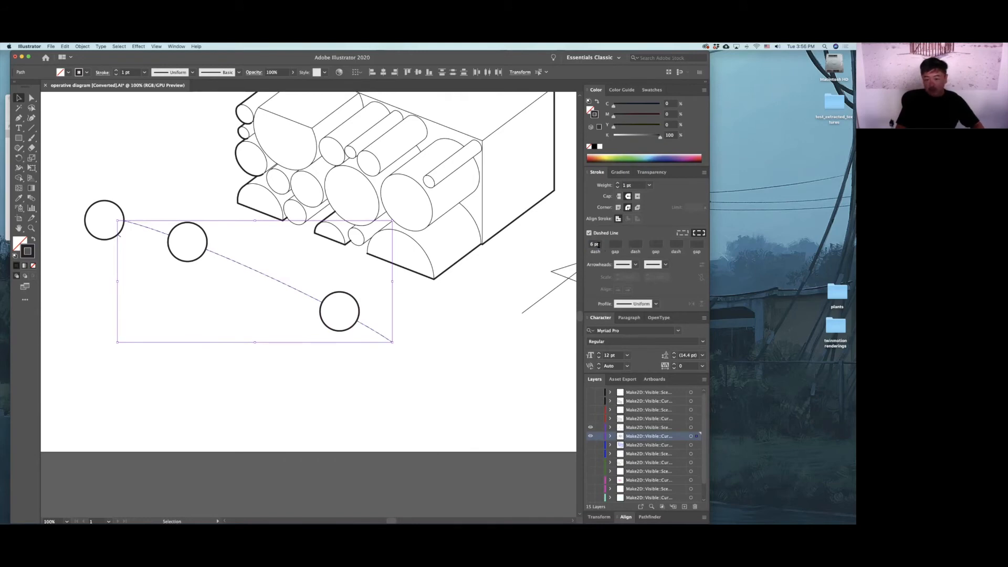
text(8)
key(Return)
click(449, 341)
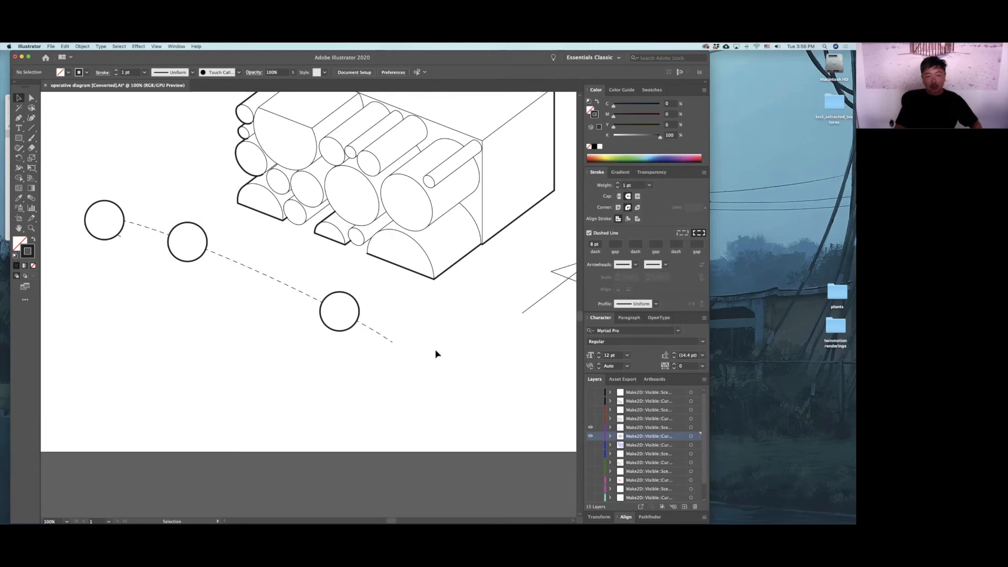
Fill the separate circle closest to the dashed line's lower end with yellow, setting the yellow value to 100%.
scroll(435, 353, left, 1)
alt+scroll(430, 345, down, 1)
click(382, 314)
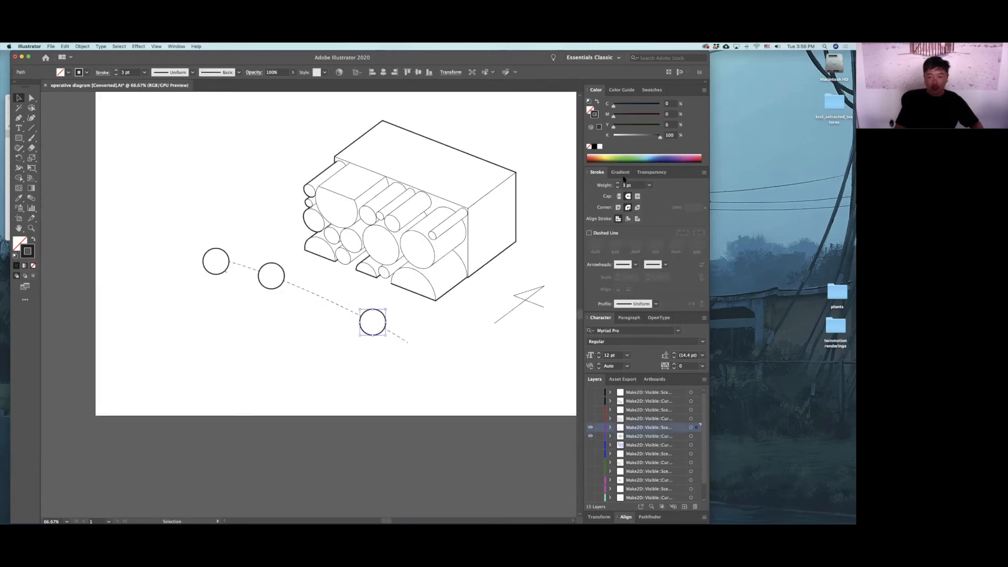
click(590, 109)
click(601, 146)
drag(647, 126, 684, 127)
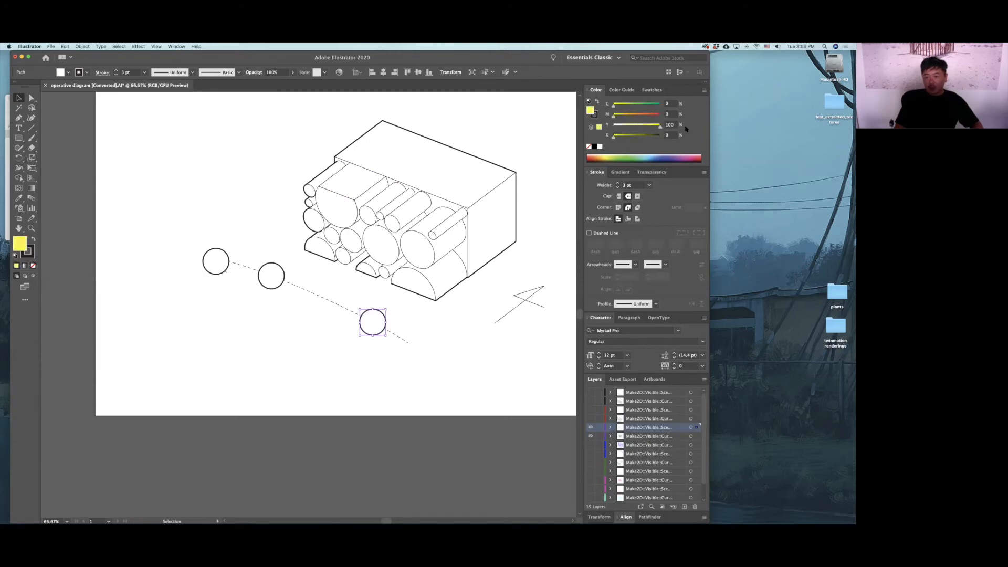
Fill the middle circle on the dashed line with a light orange by adding magenta to the yellow.
click(292, 269)
click(283, 272)
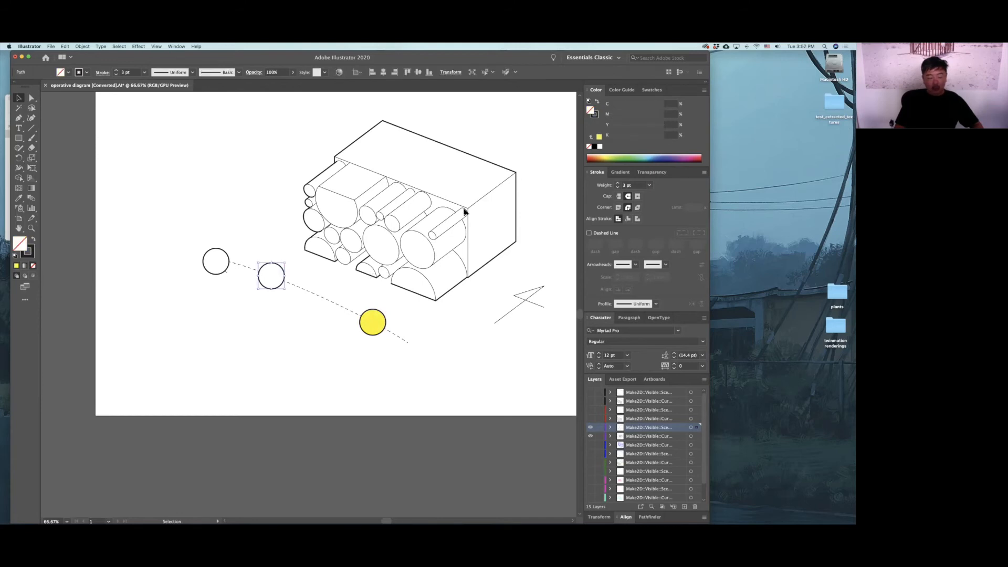
click(600, 136)
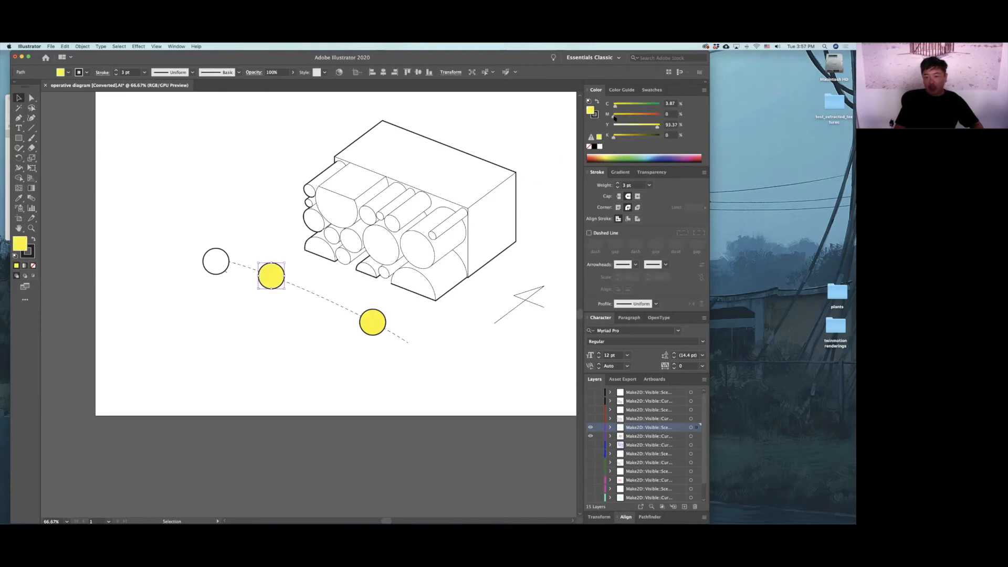
drag(614, 114, 631, 117)
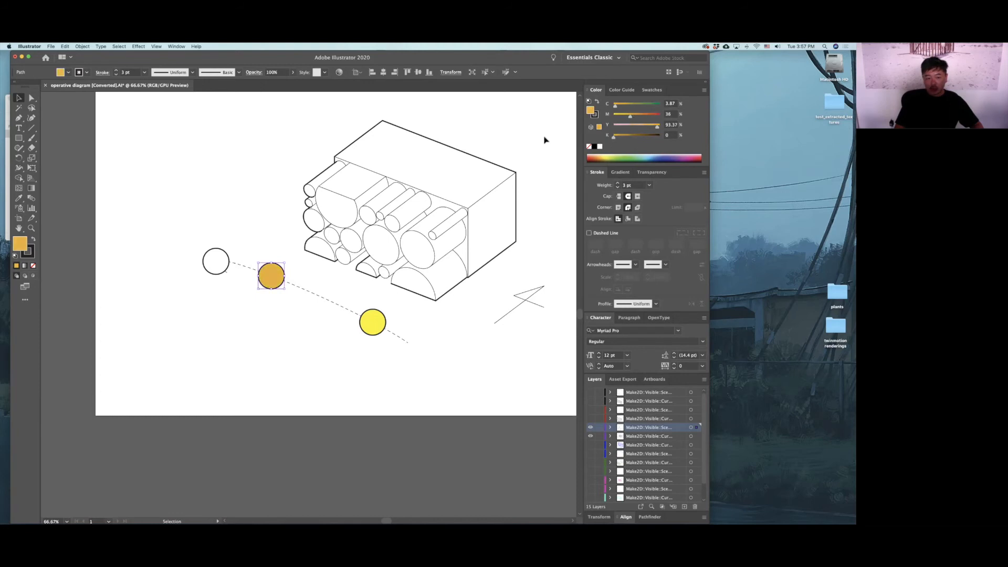
Fill the remaining unfilled circle on the dashed line with a darker orange, using 65% magenta.
click(228, 253)
click(599, 136)
drag(630, 115, 645, 117)
click(472, 327)
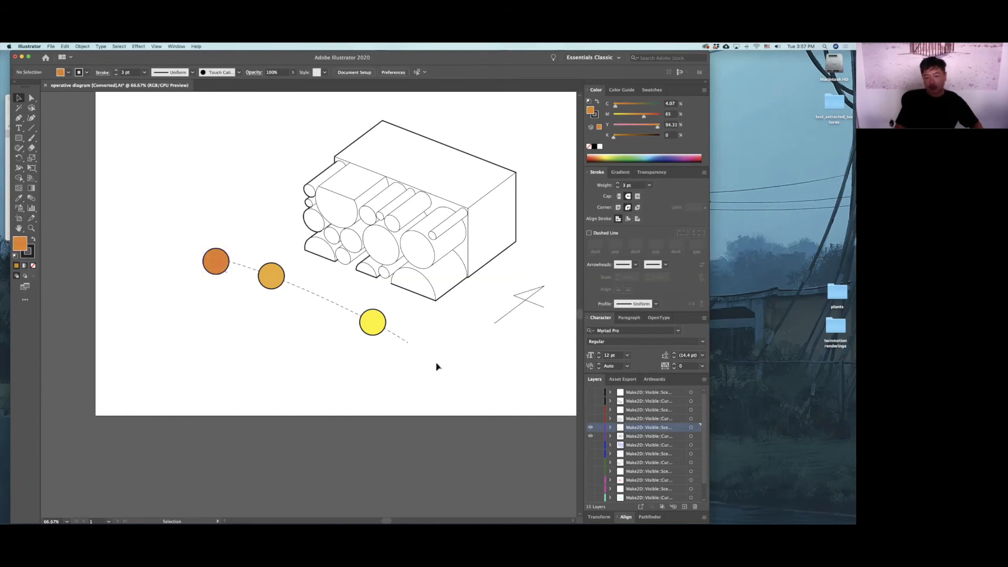
Match the arrow symbol beside the box to the box outline's 3 pt black stroke using the Eyedropper.
alt+scroll(430, 359, down, 2)
alt+scroll(468, 345, up, 1)
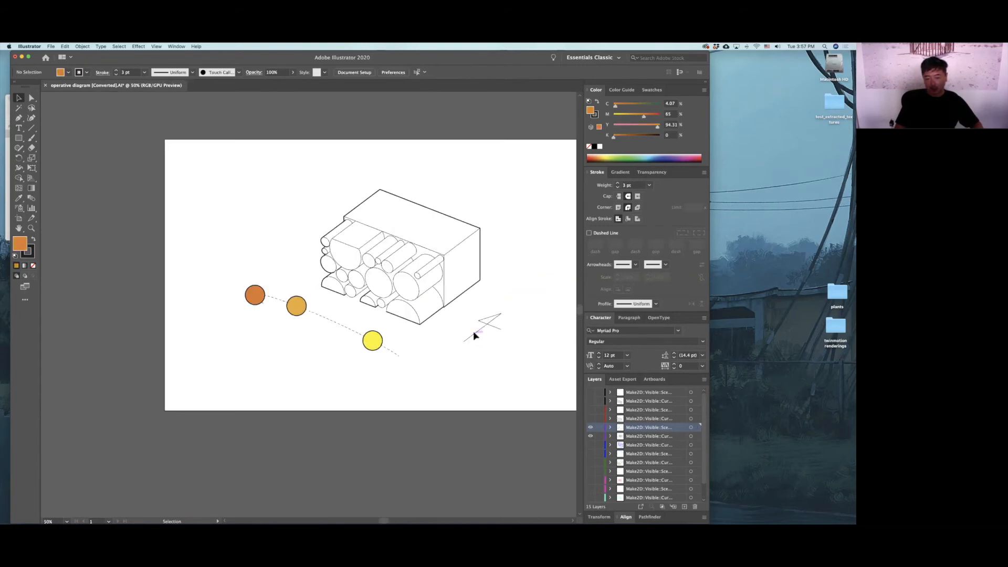
click(475, 333)
key(i)
click(479, 269)
key(v)
click(423, 352)
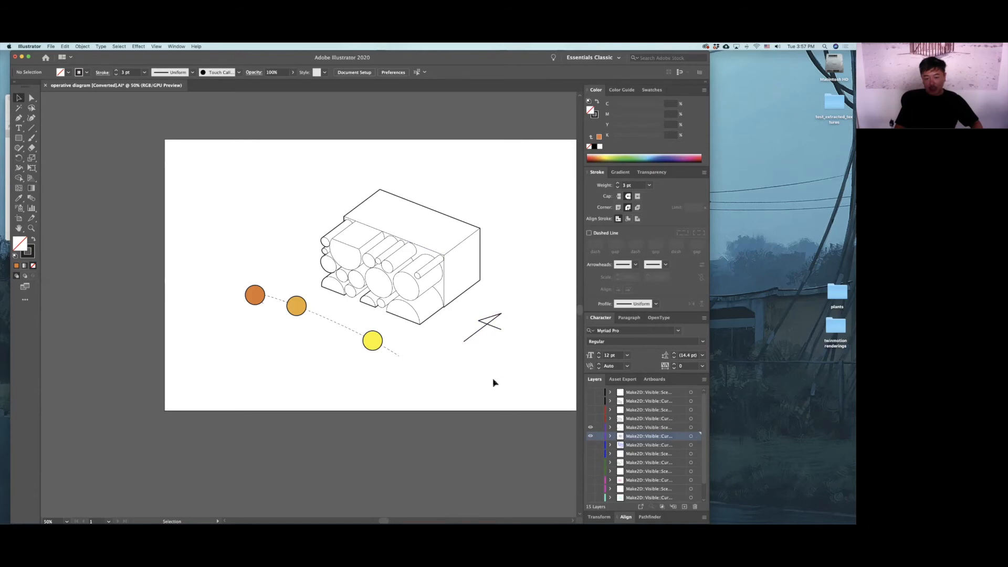
Hide the finished silhouette and curve layers, and show the next pair of layers containing the contoured surface.
alt+scroll(495, 381, down, 2)
scroll(531, 382, right, 4)
click(590, 437)
click(591, 428)
click(590, 445)
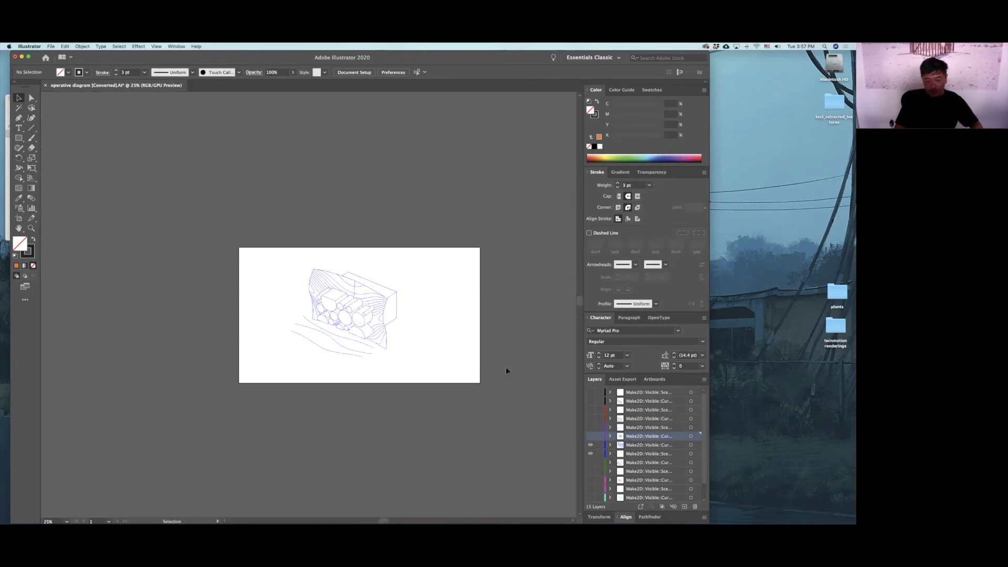
Select all the blue linework of the contoured surface drawing and set its stroke to black.
alt+scroll(361, 289, up, 2)
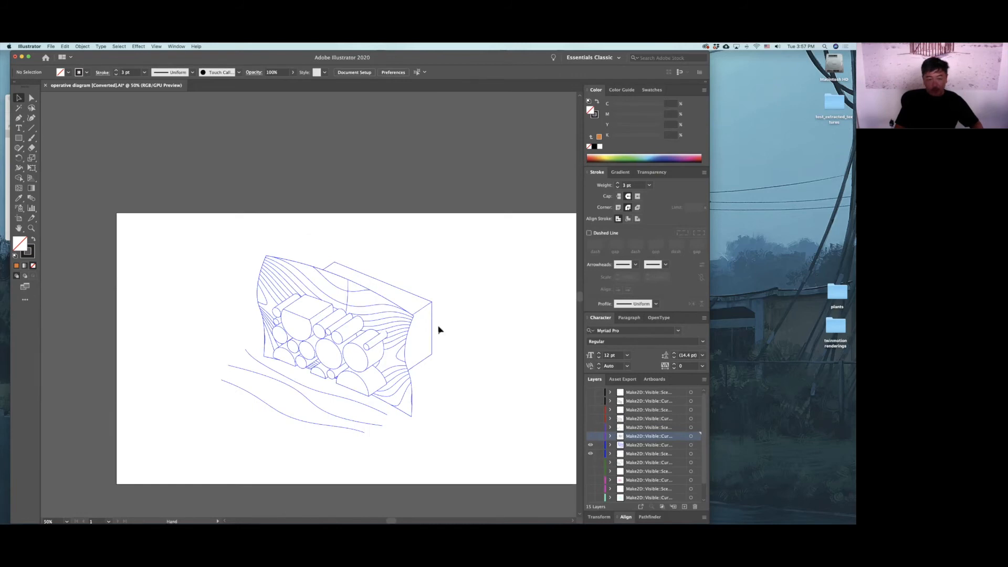
scroll(436, 331, down, 2)
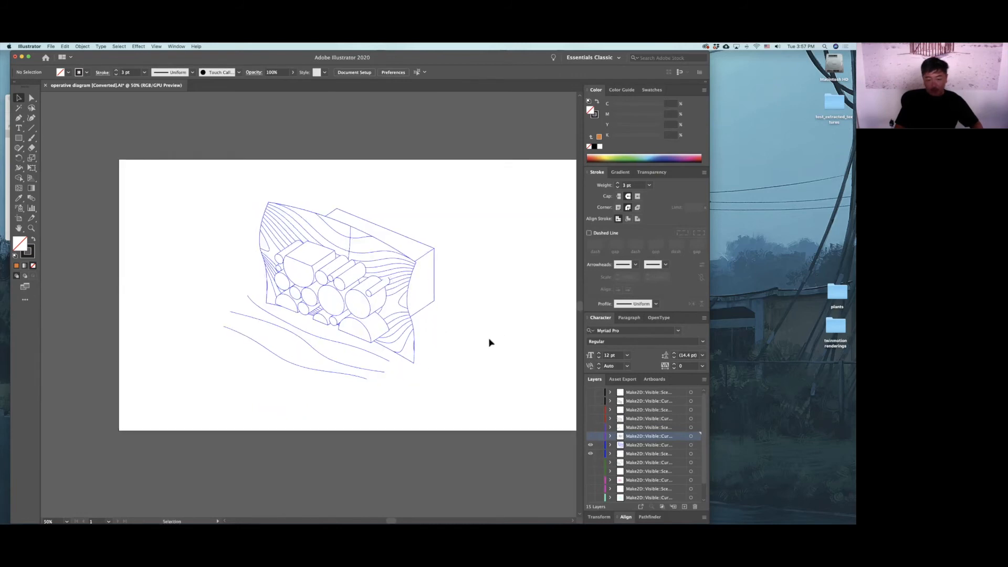
click(288, 328)
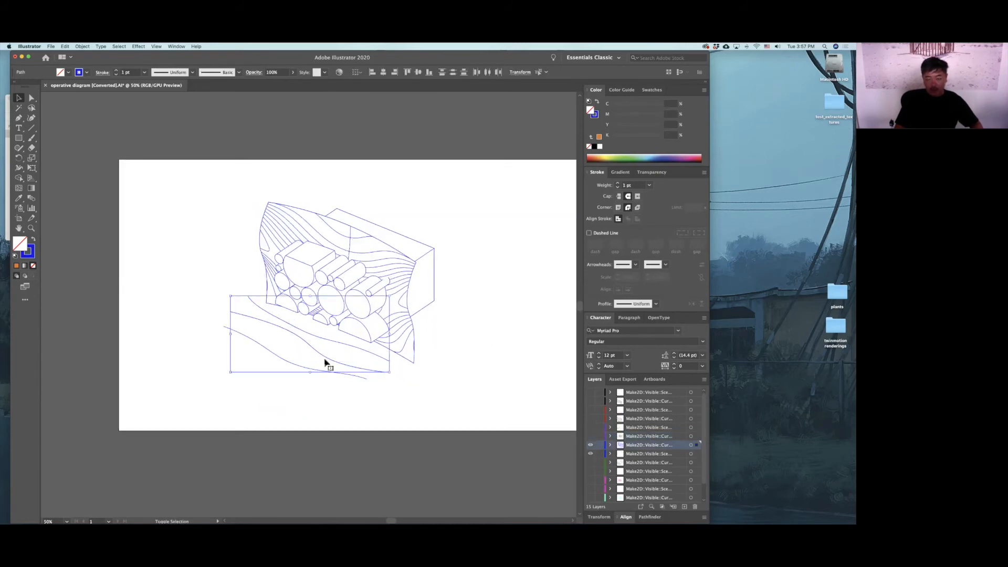
click(260, 383)
drag(167, 442, 168, 441)
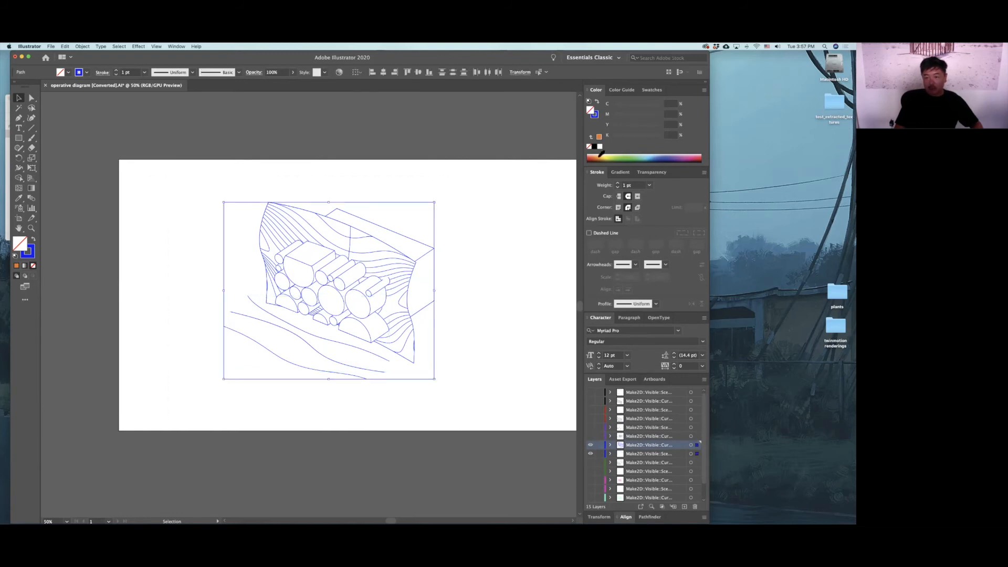
click(595, 114)
click(594, 147)
click(494, 234)
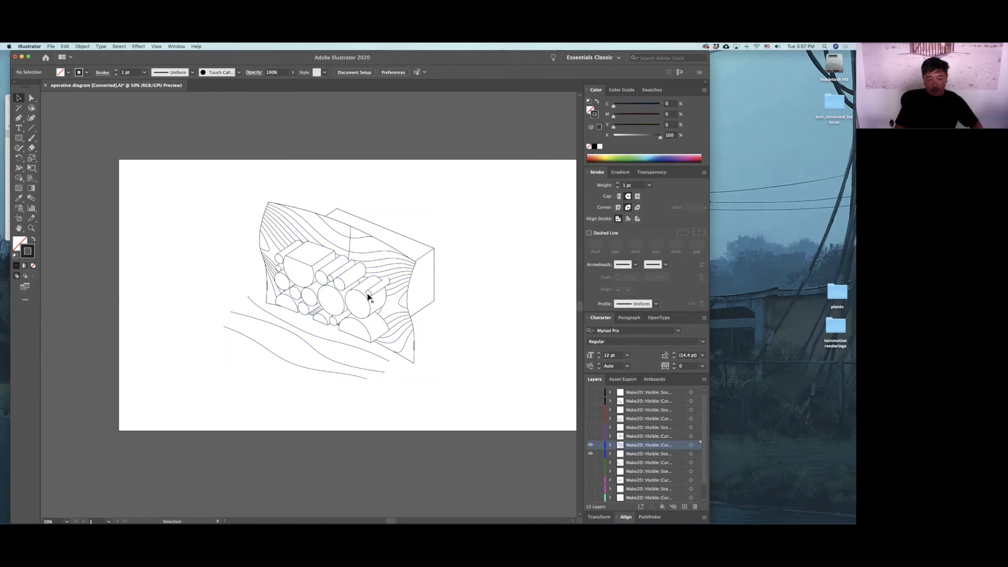
Delete the stray vertical line crossing the upper part of the contoured surface.
alt+scroll(371, 297, up, 1)
alt+scroll(375, 243, up, 1)
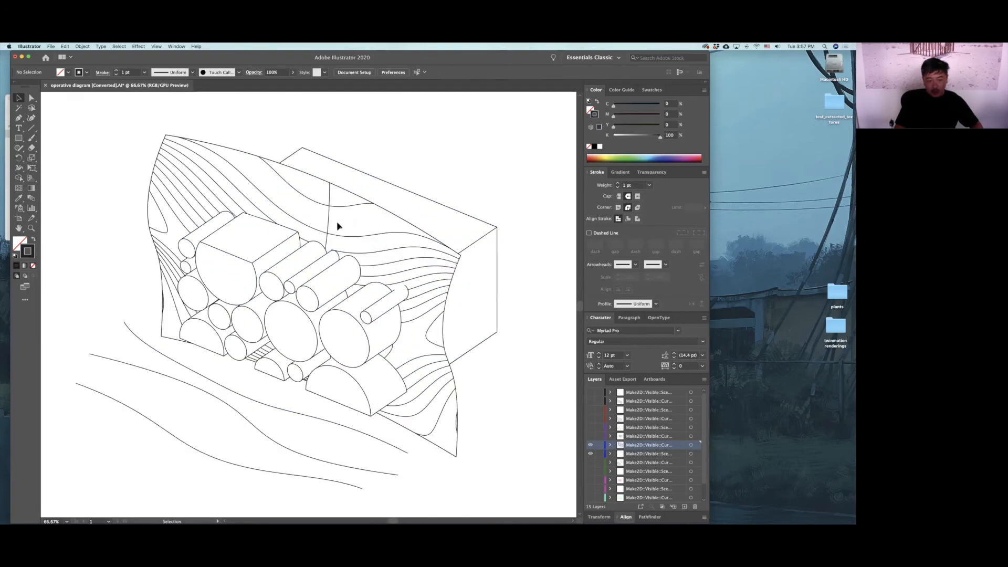
alt+scroll(337, 225, up, 2)
click(306, 219)
key(Delete)
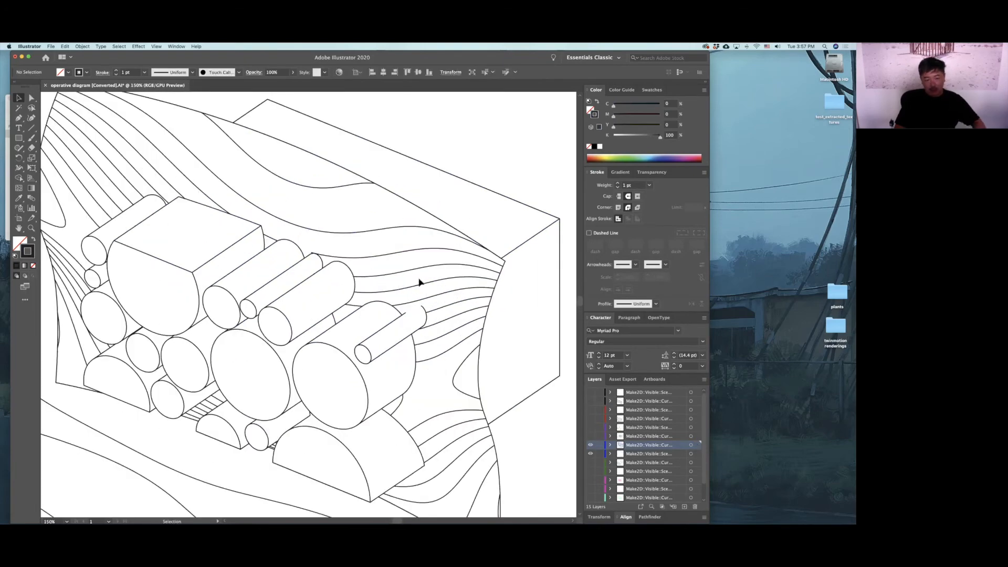
Draw the missing upper edge of the small protruding cylinder with the Pen tool, joining it to its rounded end.
alt+scroll(419, 315, up, 3)
click(18, 118)
click(387, 312)
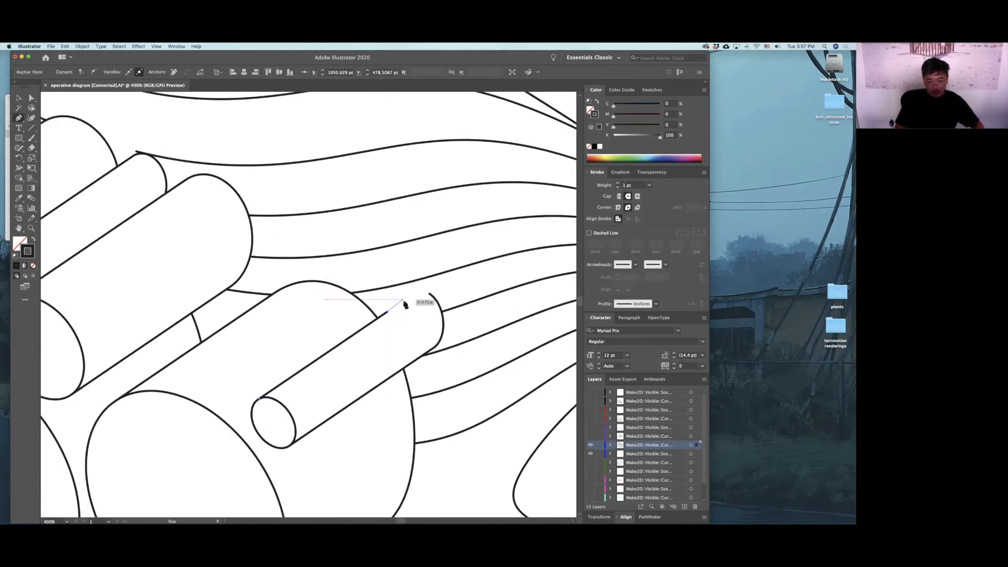
click(418, 293)
click(429, 293)
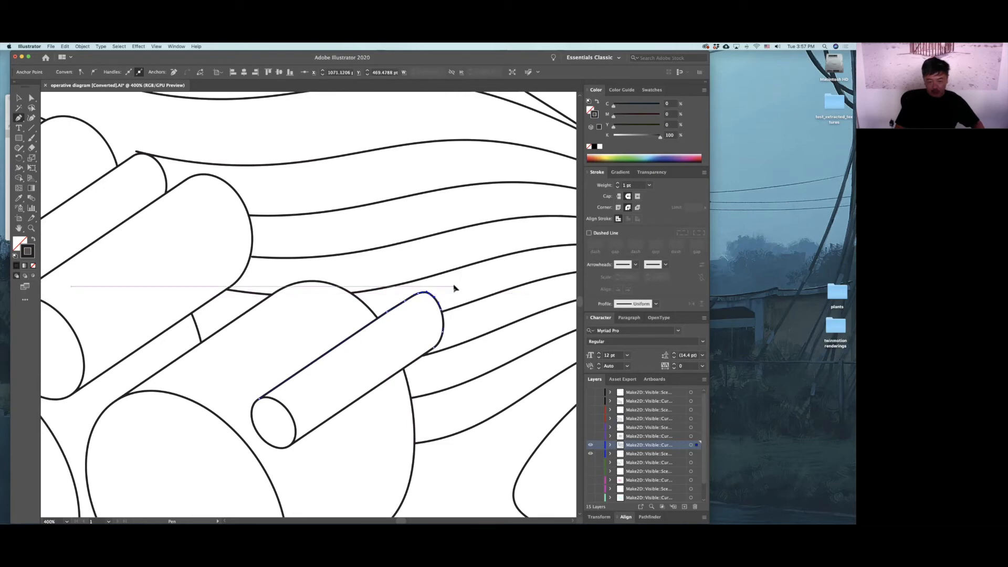
super+click(456, 309)
Style the three wavy curves in front of the surface as 2 pt dashed lines with 8 pt dashes and an Arrow 7 end arrowhead.
alt+scroll(456, 309, down, 8)
alt+scroll(451, 317, up, 1)
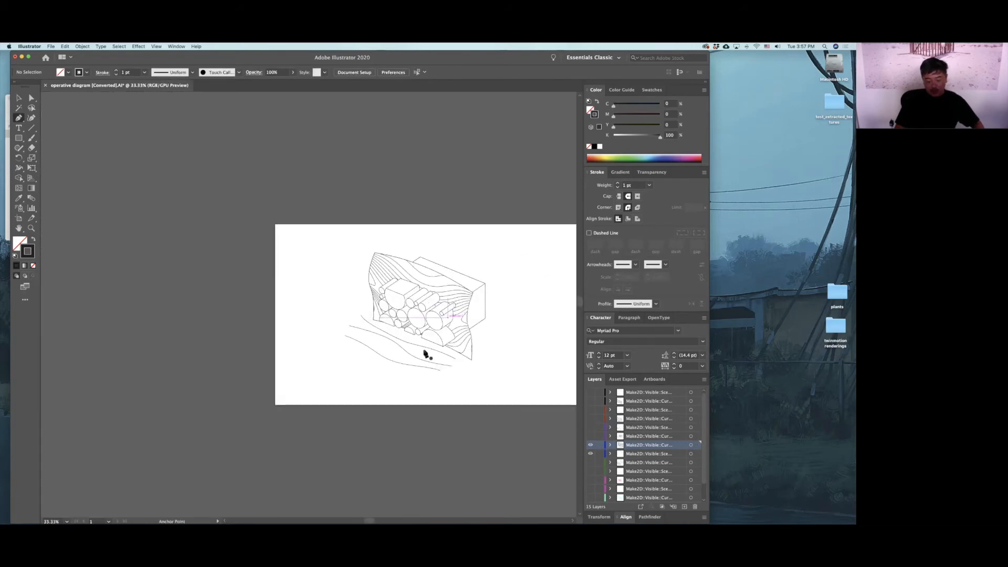
alt+scroll(446, 350, up, 1)
key(v)
click(406, 356)
shift+click(394, 357)
shift+click(390, 376)
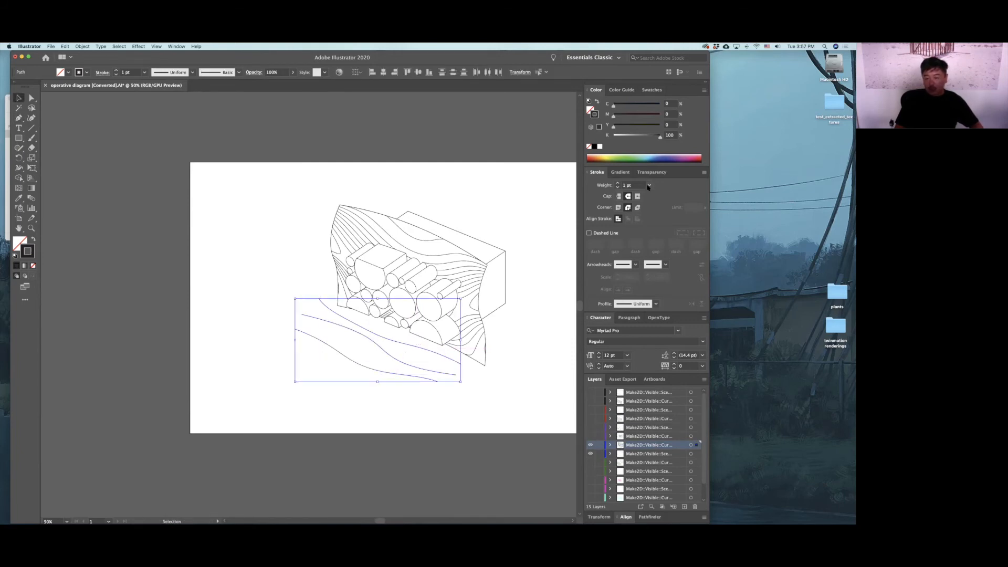
click(600, 235)
click(666, 267)
click(665, 267)
click(665, 267)
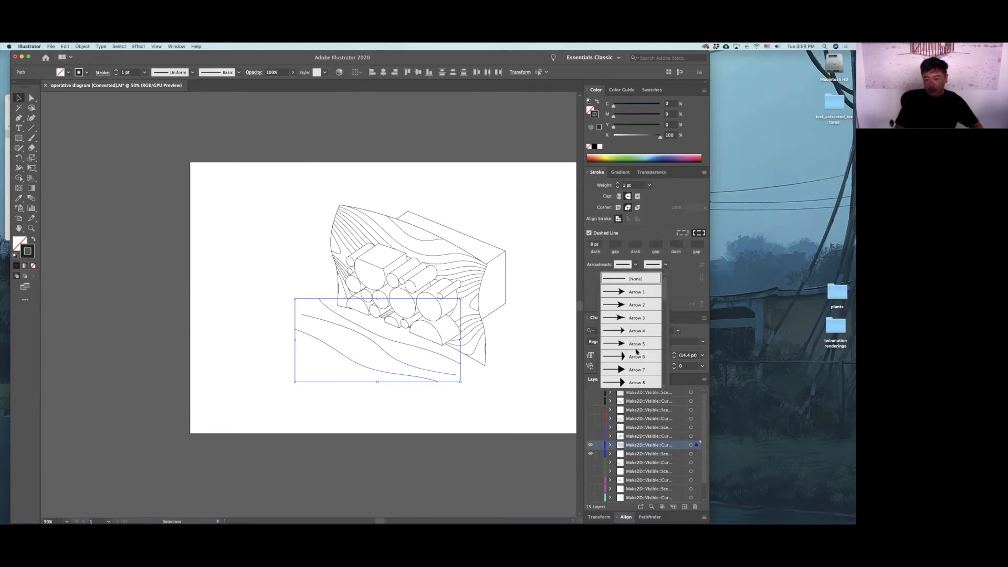
click(637, 369)
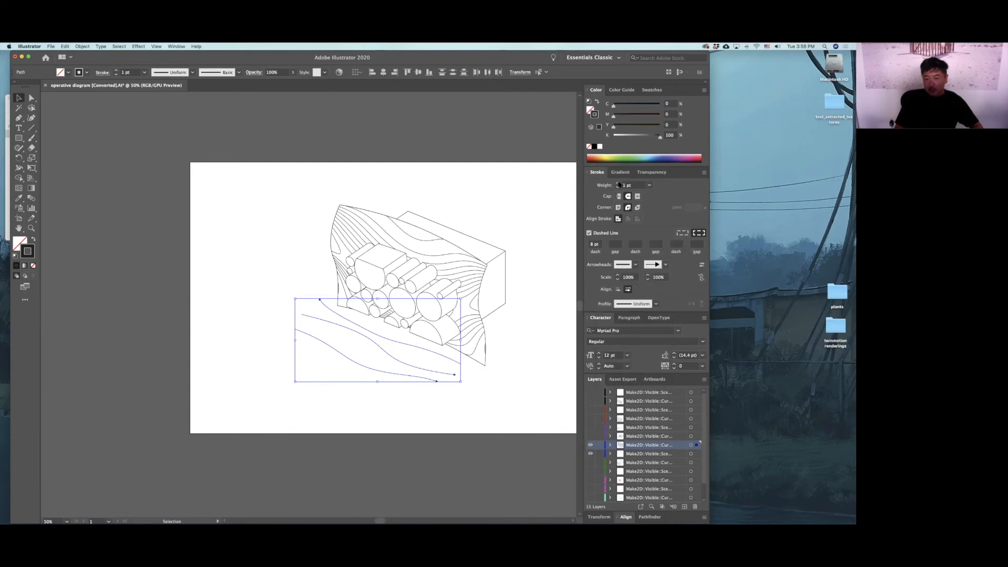
click(531, 401)
Swap the start and end arrowheads on the lowest wavy dashed curve to reverse its direction.
click(417, 373)
click(427, 379)
click(701, 264)
click(511, 365)
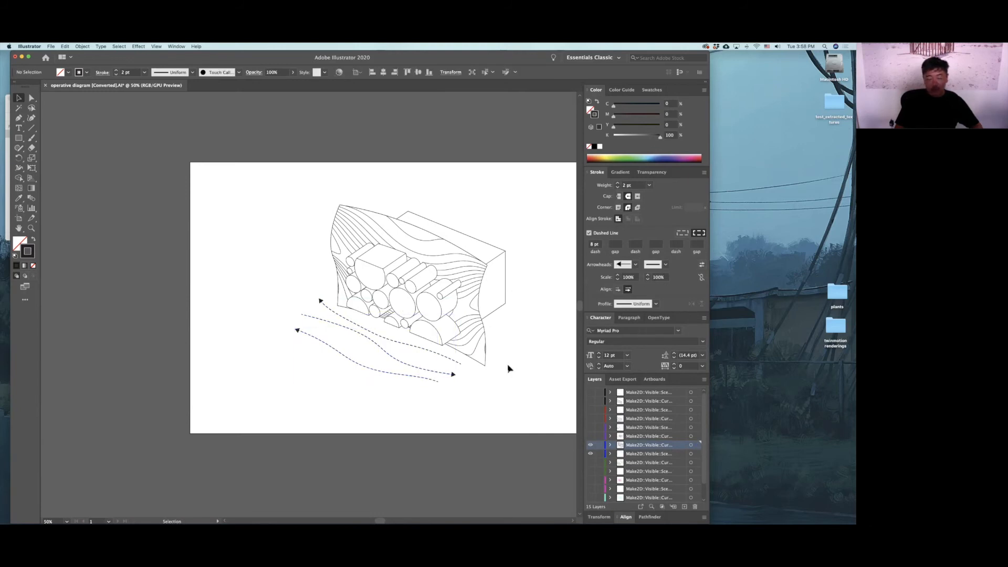
Isolate the surface drawing's outline layer, set its stroke weight to 3 pt, and turn its detail curves layer visible again.
alt+scroll(510, 357, up, 1)
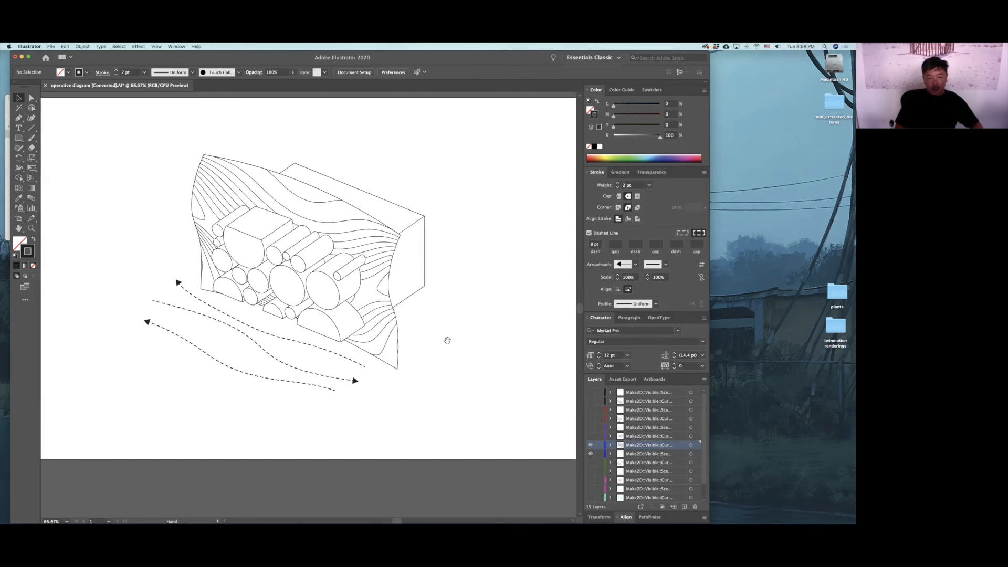
alt+scroll(459, 349, down, 1)
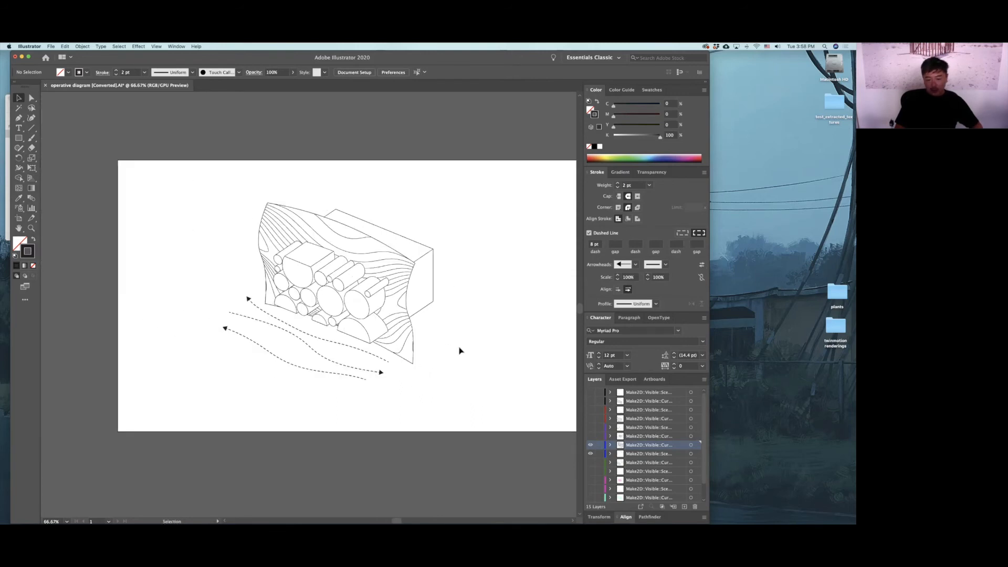
alt+click(590, 448)
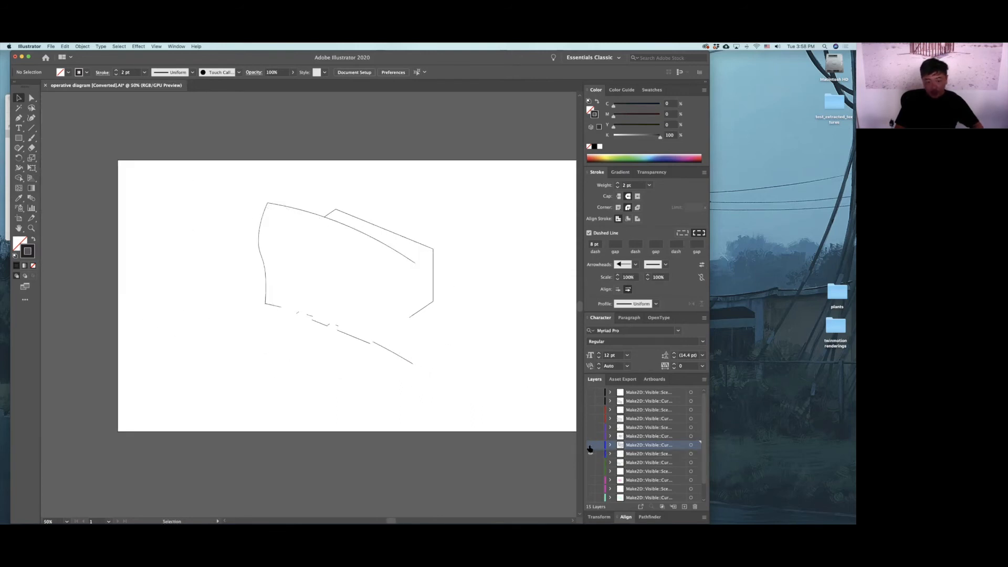
click(691, 454)
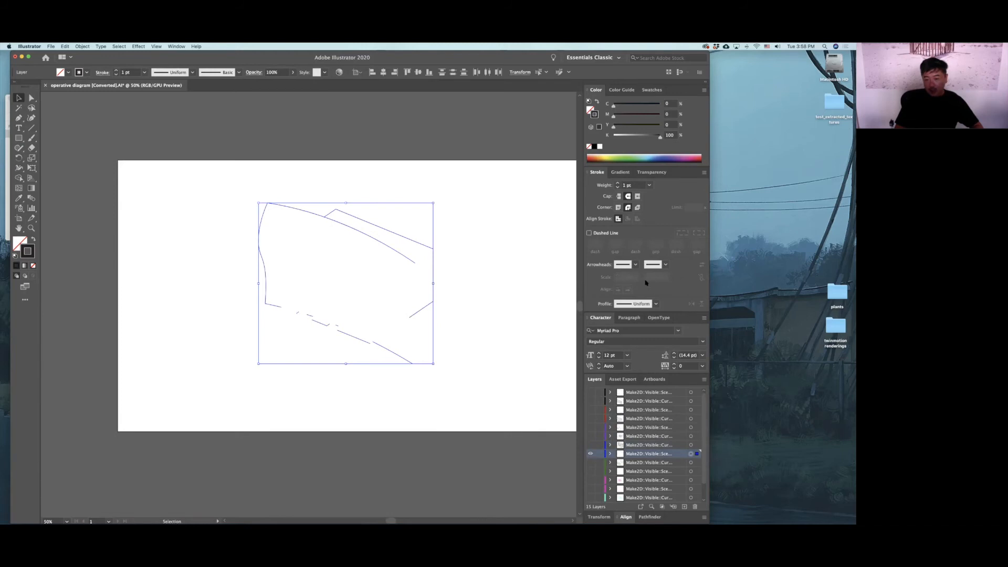
click(618, 184)
click(618, 184)
click(618, 184)
click(619, 187)
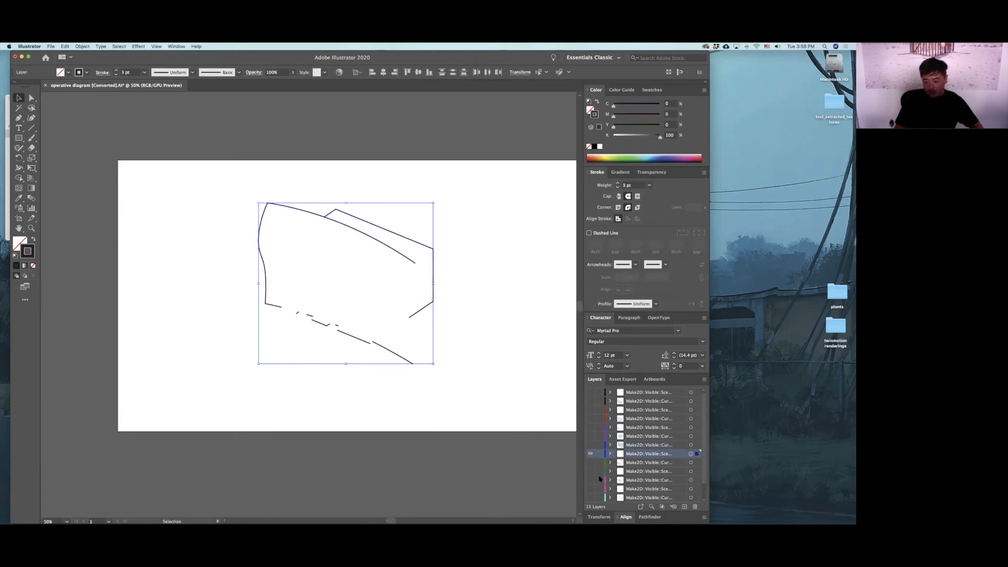
click(590, 445)
click(493, 358)
Cut the contoured surface's thin side edge with the Scissors tool where the box's thick lower edge meets it.
alt+scroll(413, 327, up, 3)
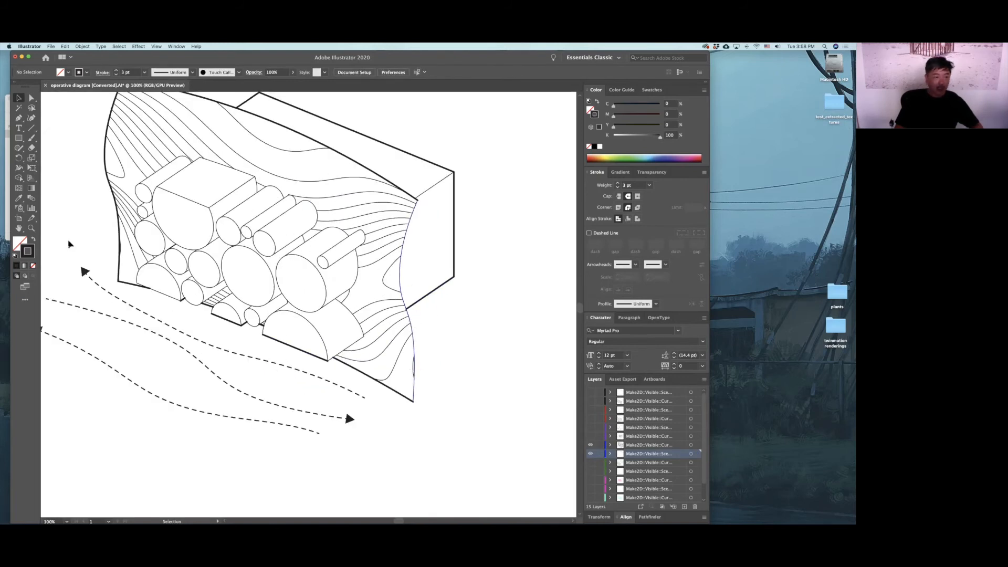
alt+scroll(409, 323, up, 5)
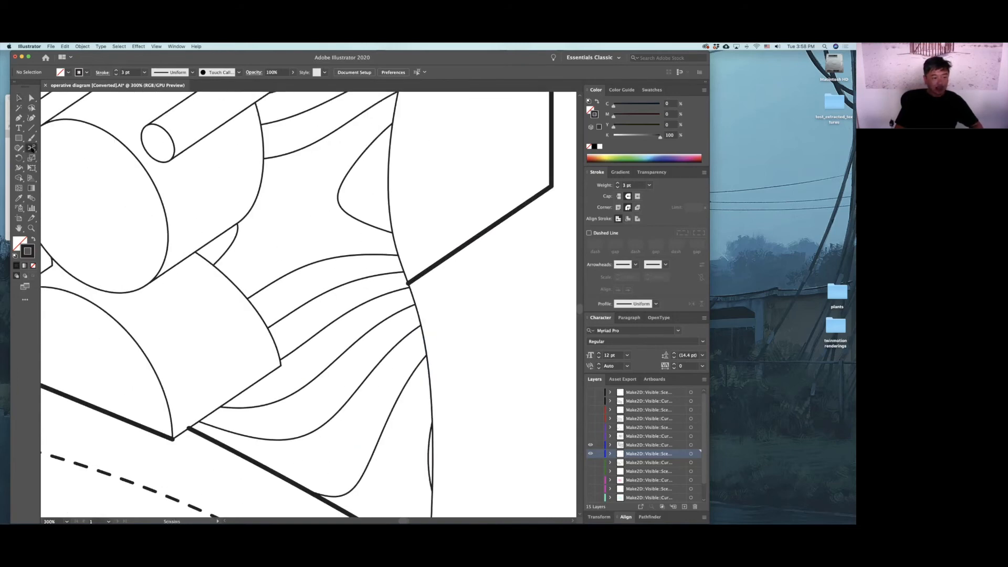
drag(31, 148, 59, 163)
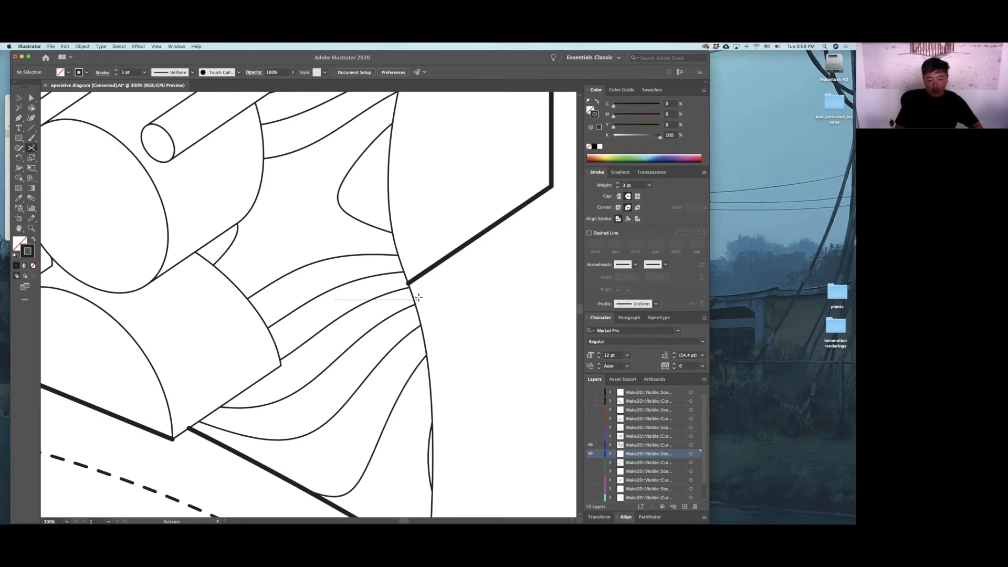
click(409, 286)
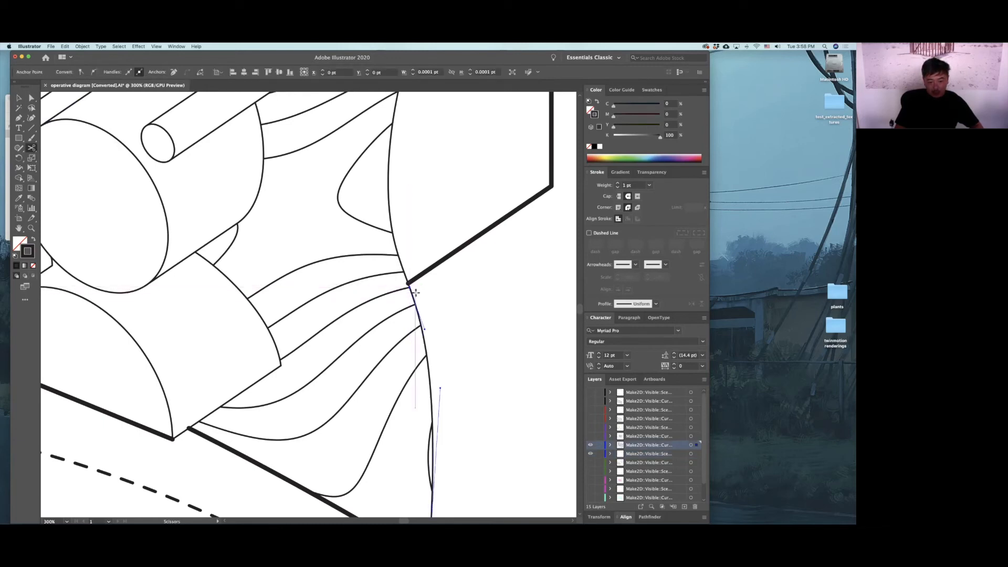
scroll(473, 396, down, 5)
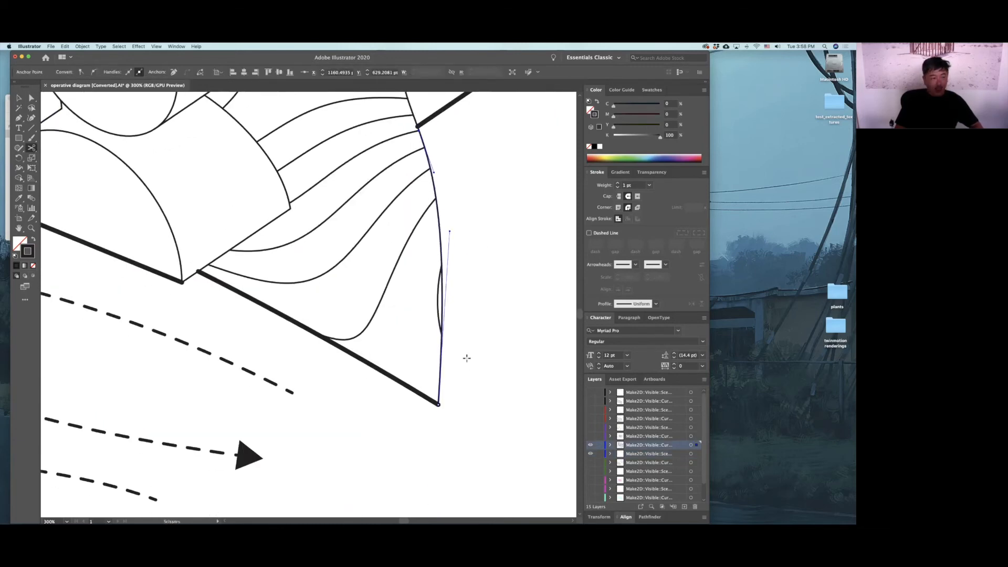
Set the stroke weight of the side edge's lower segment, below the cut, to 4 pt.
key(a)
click(437, 229)
click(438, 227)
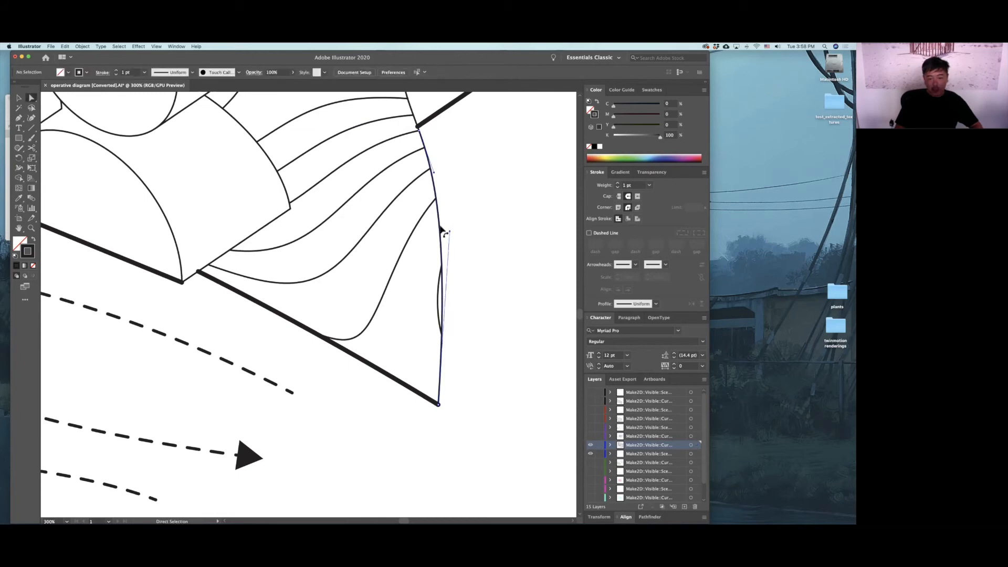
click(617, 183)
click(618, 184)
click(617, 184)
click(519, 269)
scroll(512, 270, left, 1)
alt+scroll(512, 271, down, 8)
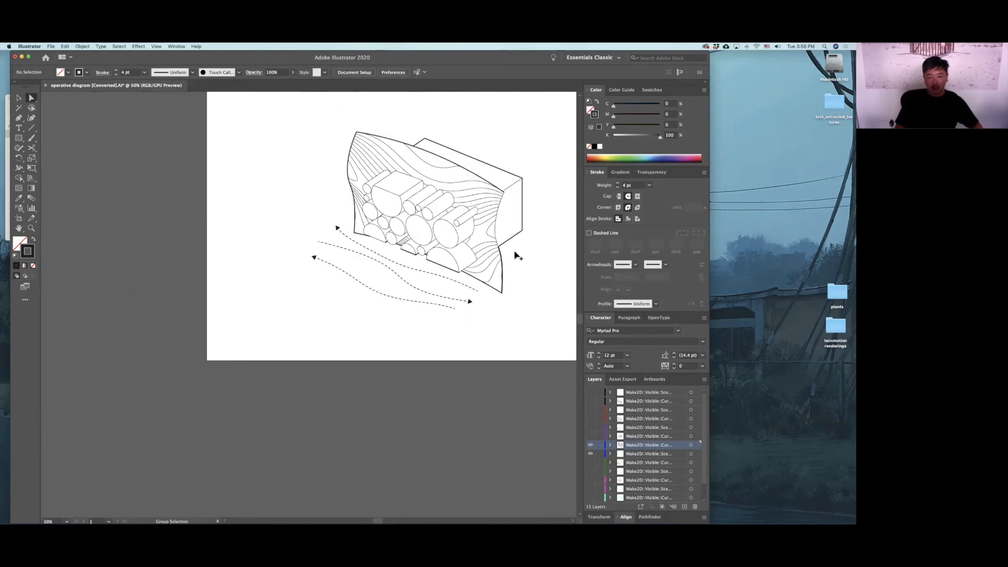
alt+scroll(453, 140, up, 1)
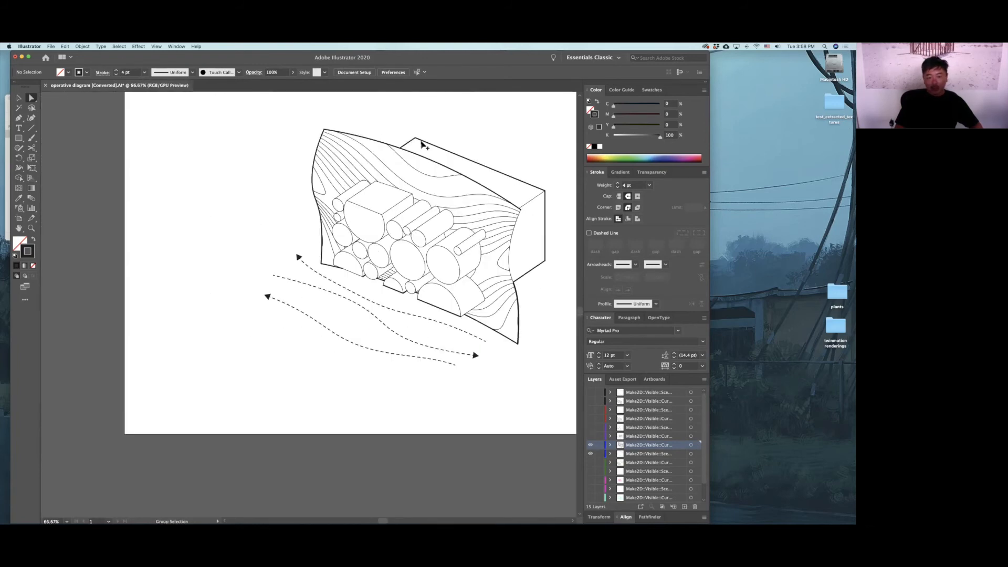
alt+scroll(421, 144, up, 2)
alt+scroll(375, 160, up, 2)
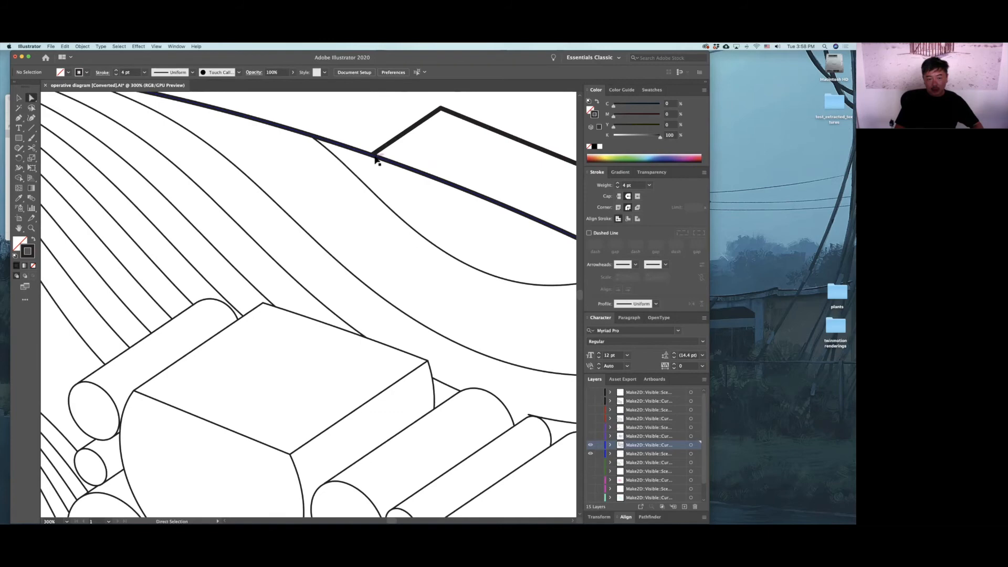
key(c)
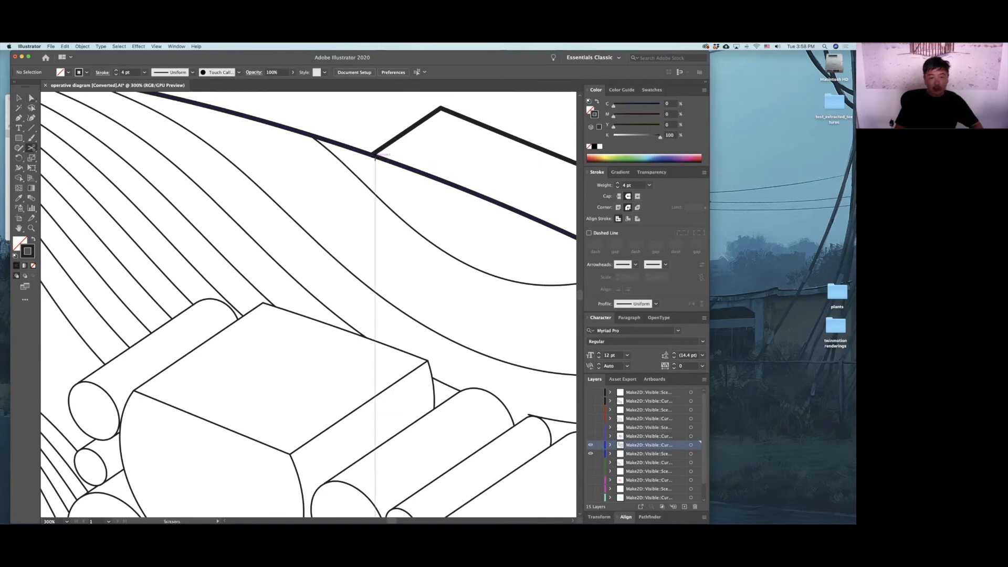
click(375, 156)
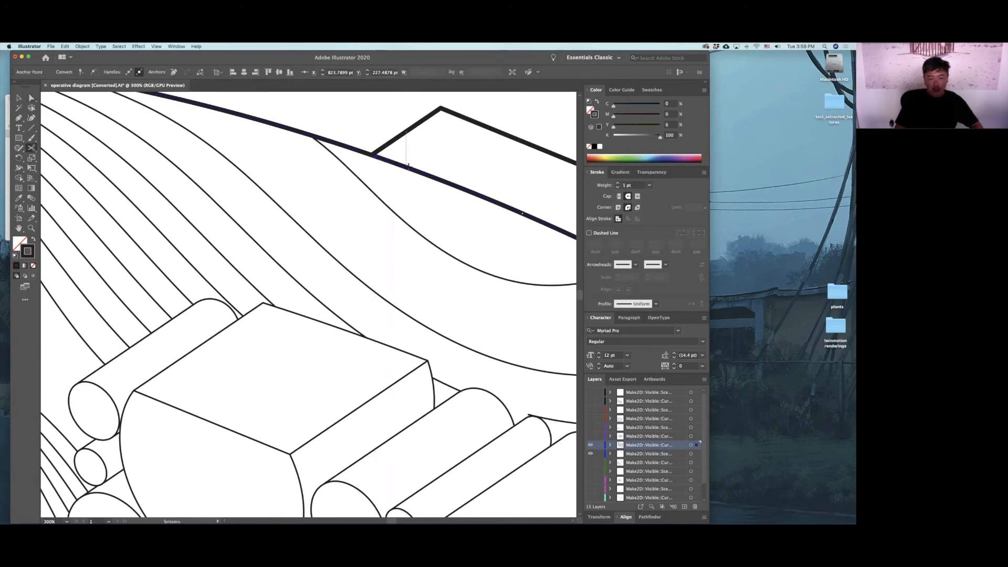
key(a)
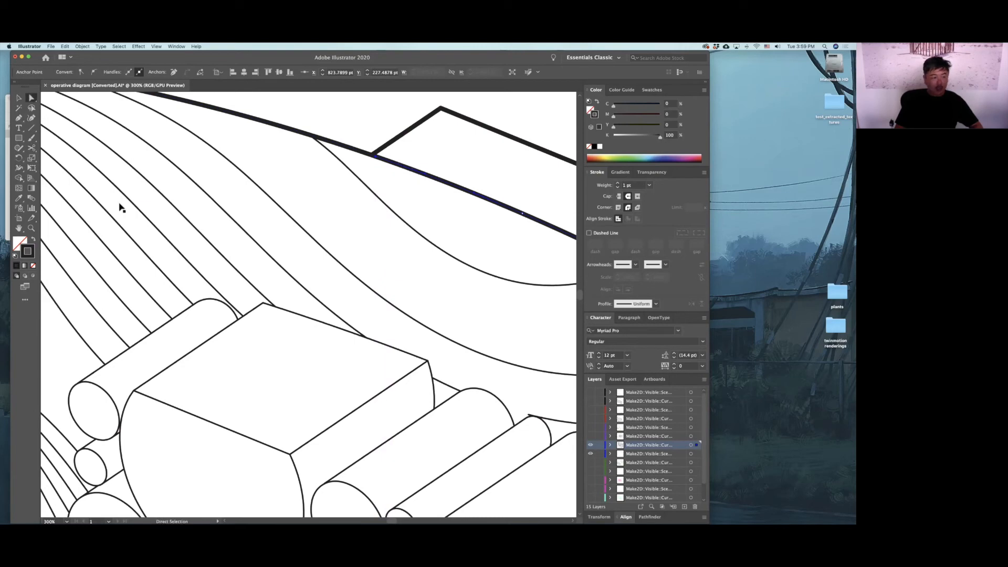
click(18, 198)
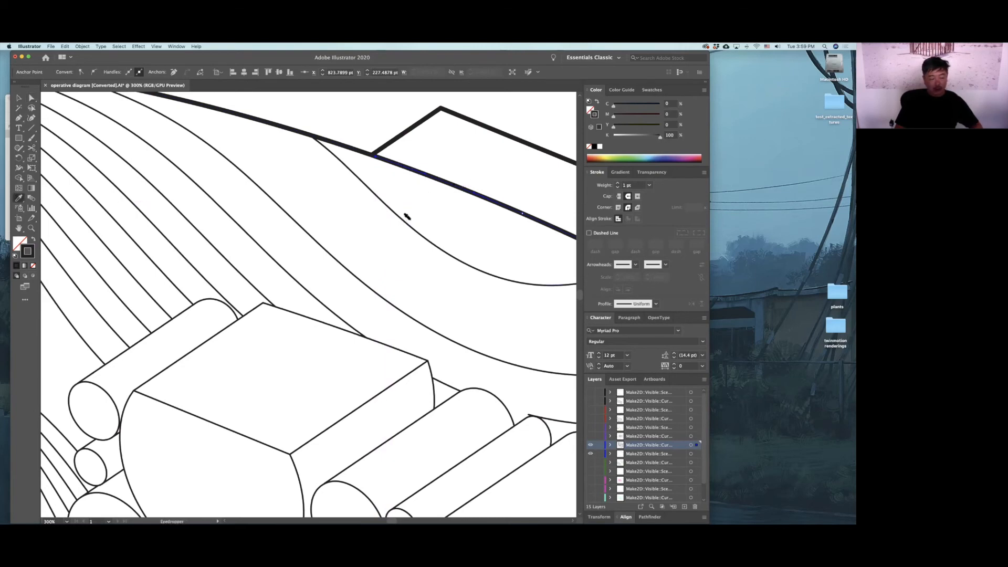
alt+scroll(405, 219, down, 2)
key(a)
key(super+z)
key(super+z)
key(super+z)
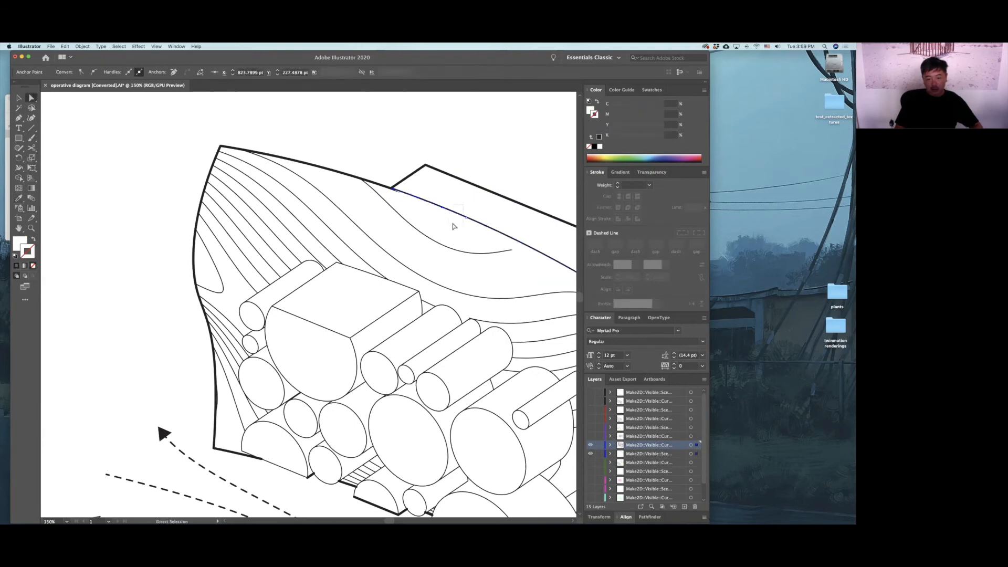
Cut the surface's thick upper outline with the Scissors tool where the rear box's slanted edge meets it.
drag(487, 153, 434, 226)
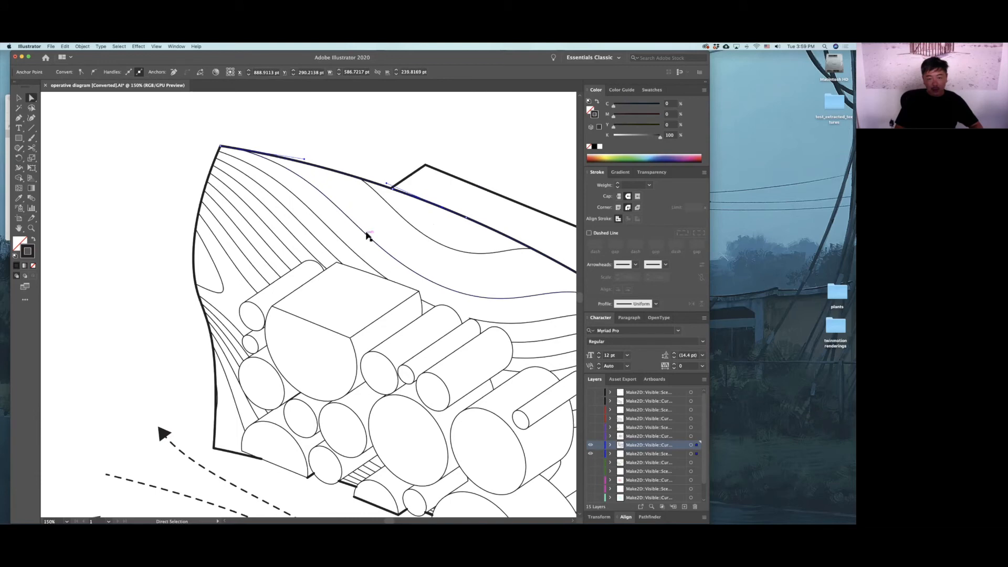
click(440, 223)
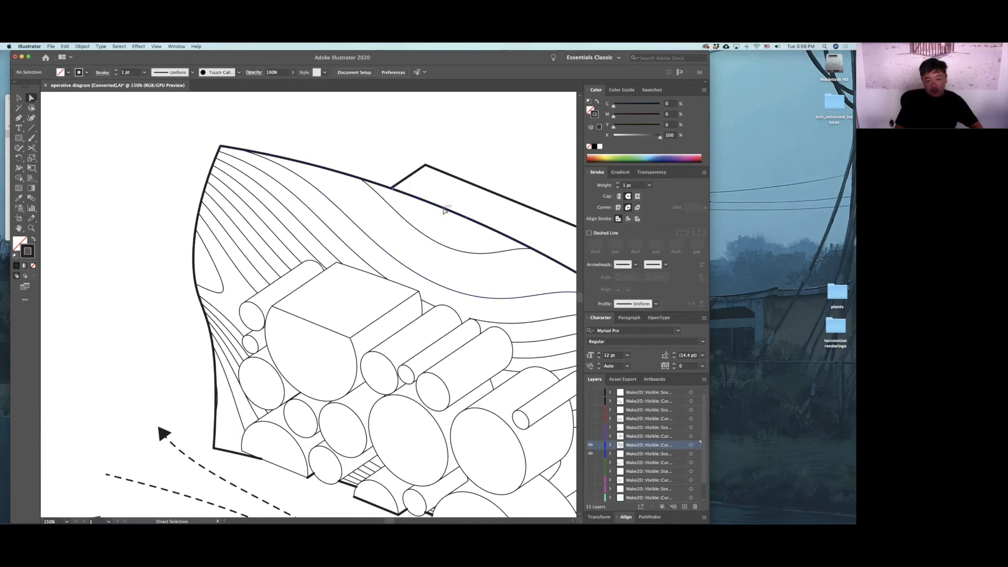
click(443, 210)
click(453, 214)
click(452, 215)
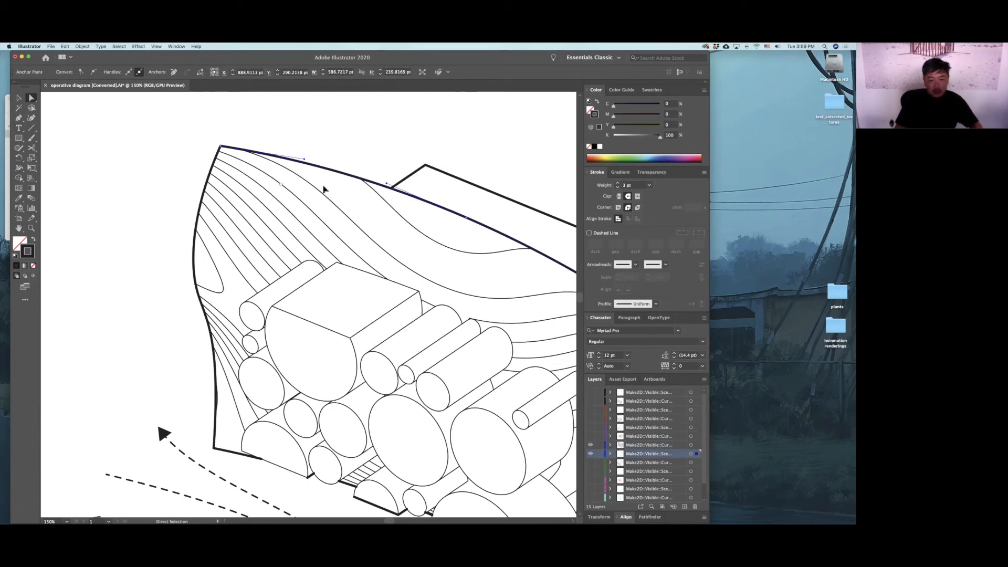
key(c)
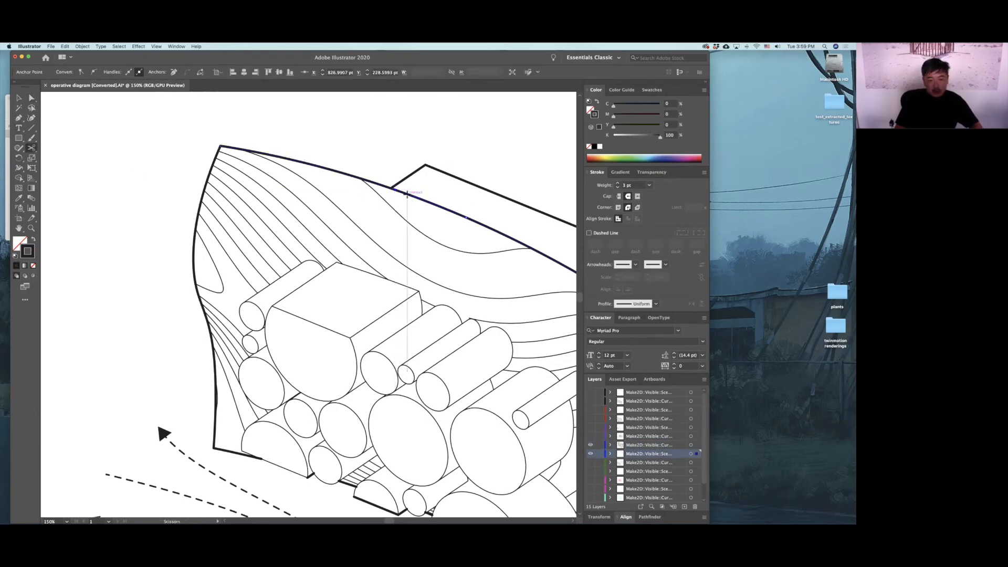
Set the stroke weight of the upper outline's segment in front of the box to 1 pt.
key(a)
click(445, 202)
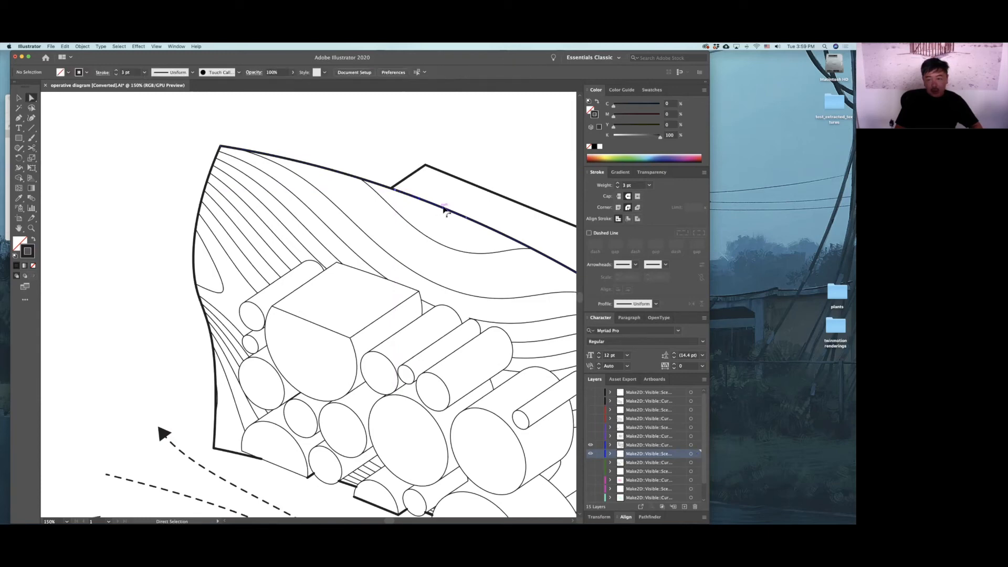
click(445, 209)
click(618, 187)
click(618, 187)
click(520, 182)
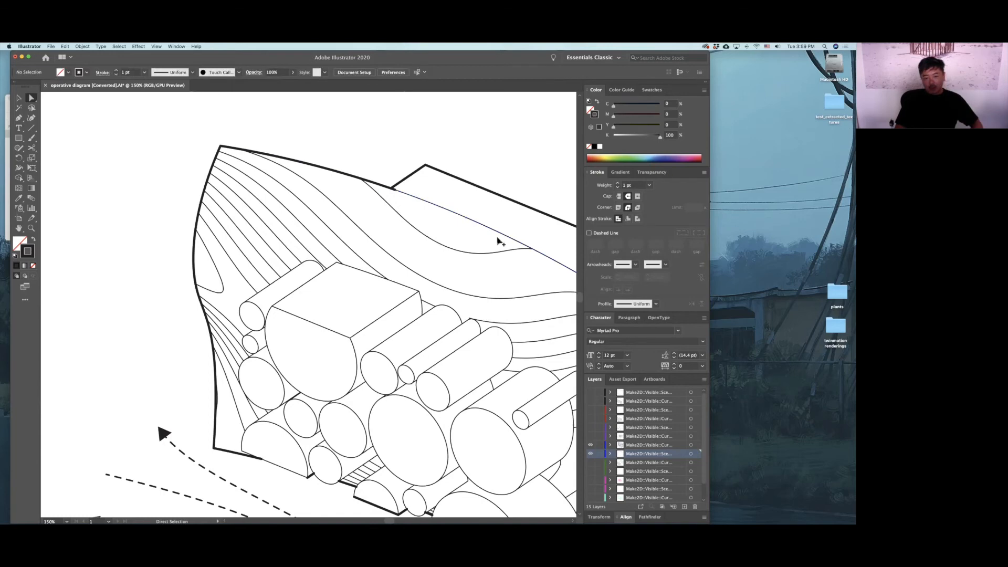
alt+scroll(500, 240, down, 3)
drag(425, 265, 339, 246)
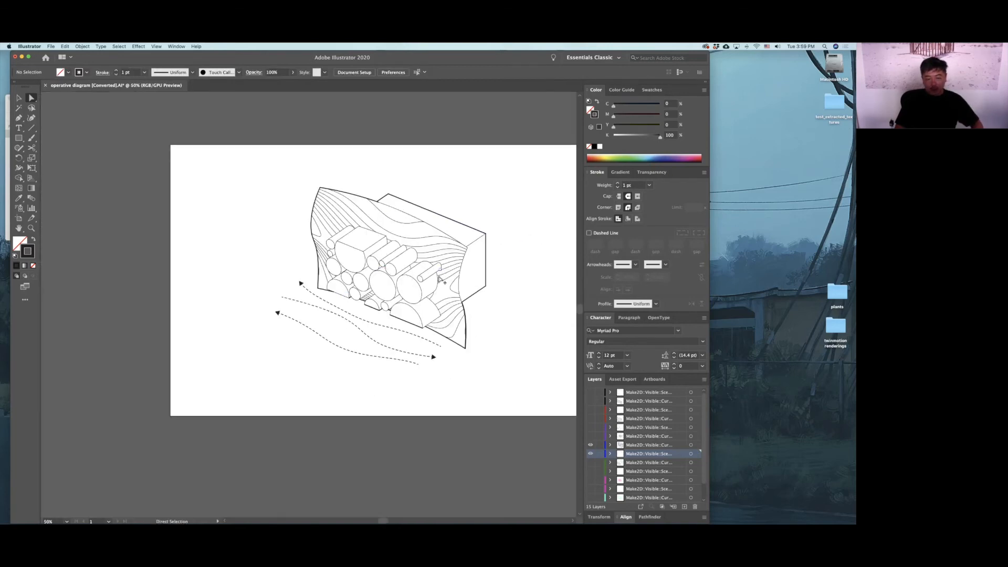
alt+scroll(440, 277, up, 1)
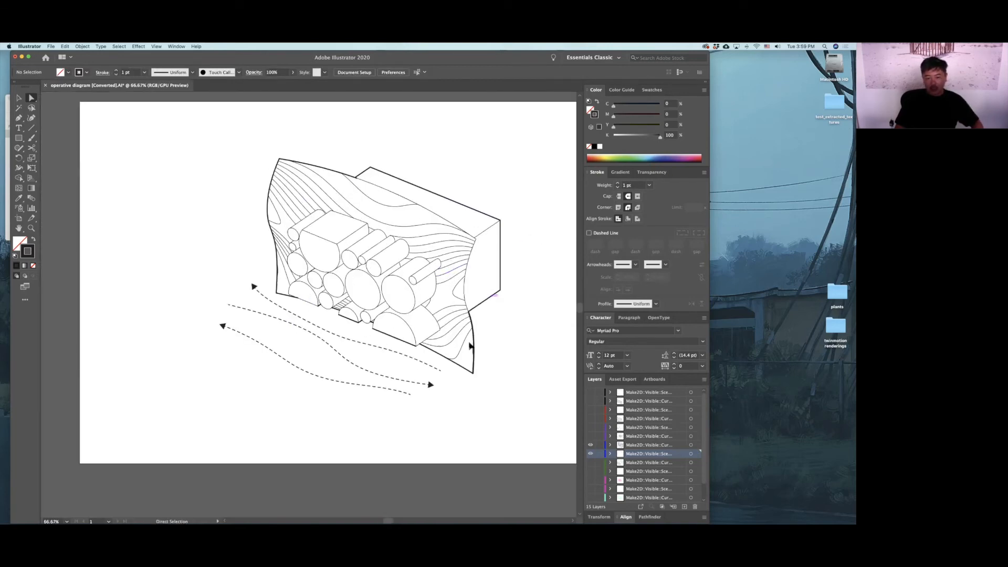
Replace the visible surface layers with the two green box and projection frame layers, and color all their lines black.
click(590, 454)
click(590, 463)
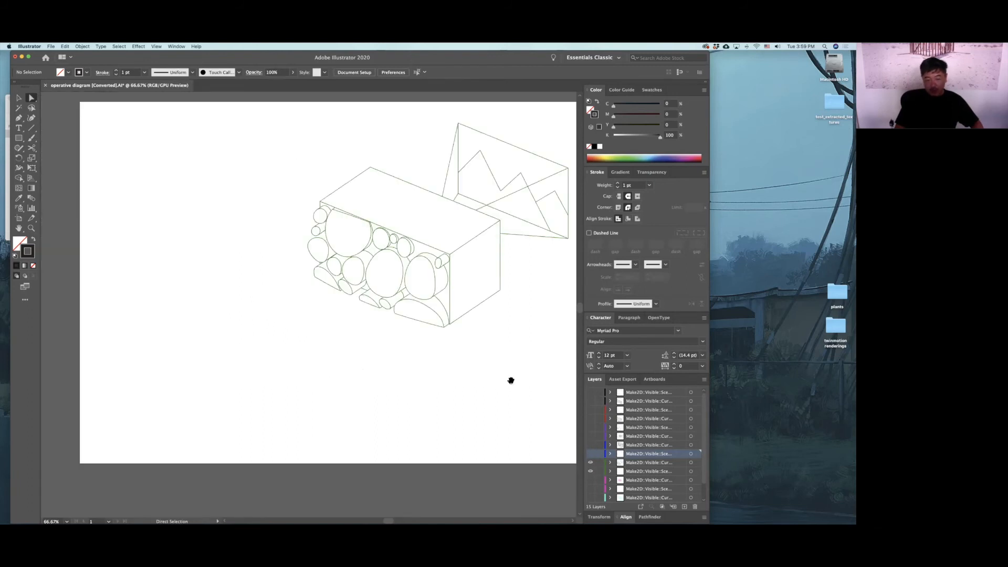
drag(511, 380, 401, 399)
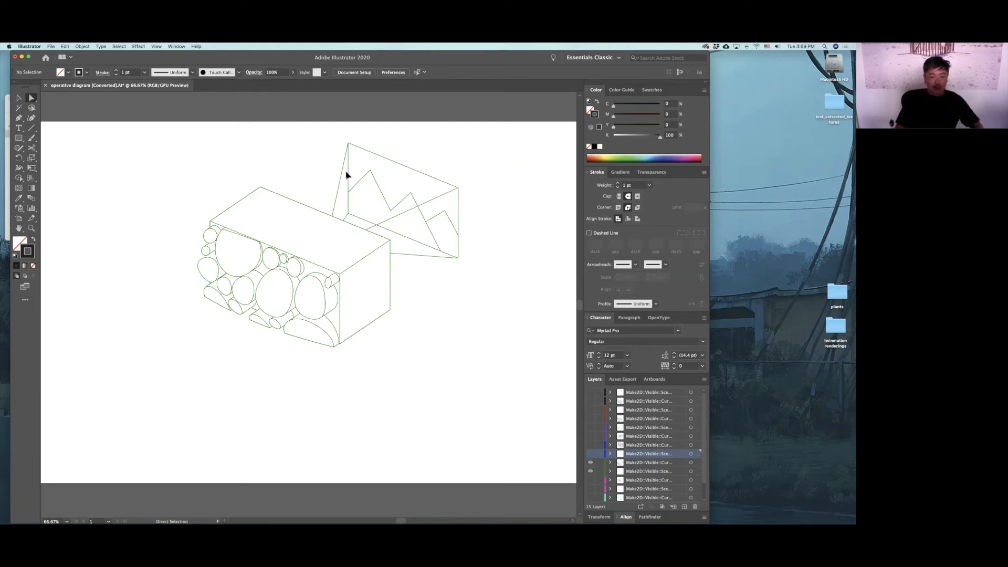
drag(177, 388, 174, 391)
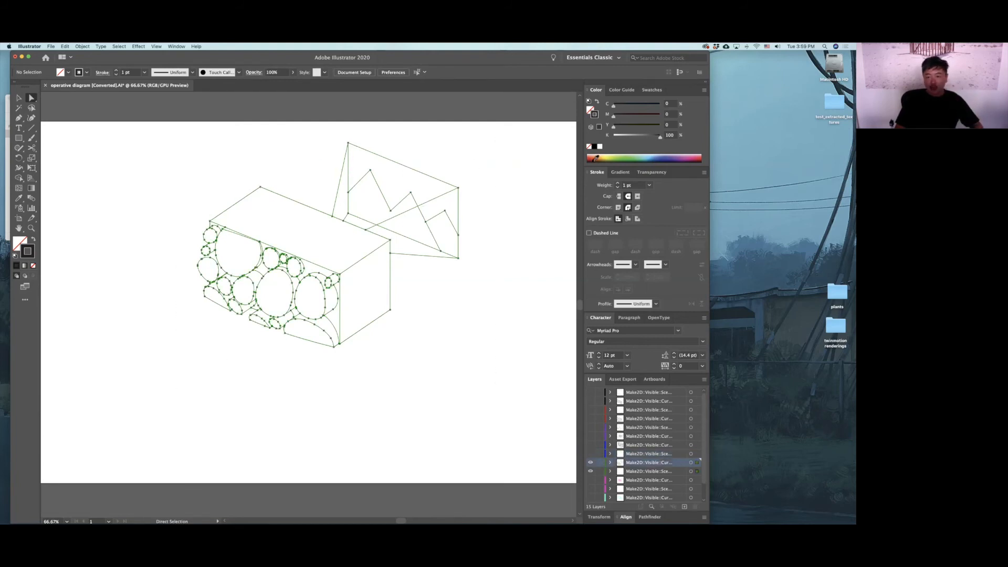
click(595, 147)
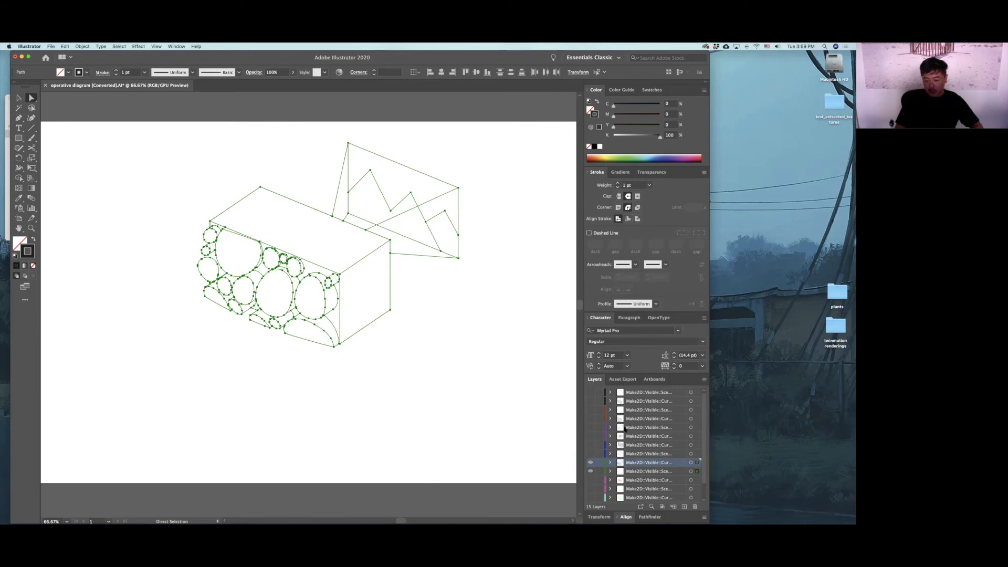
Isolate the box drawing's outline layer, set its stroke weight to 3 pt, and turn its detail curves layer visible again.
click(591, 463)
click(515, 332)
click(691, 472)
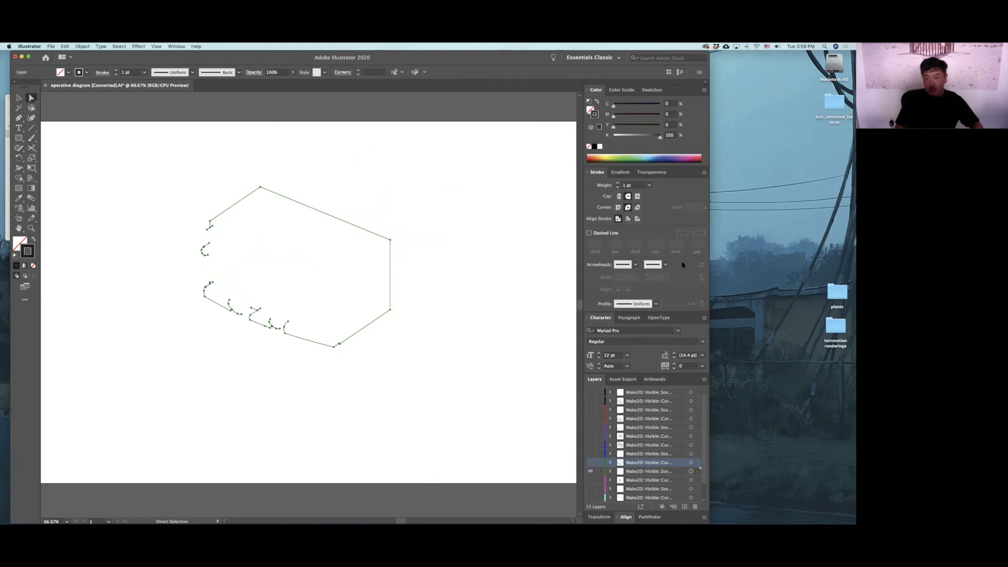
click(618, 184)
click(618, 183)
click(618, 183)
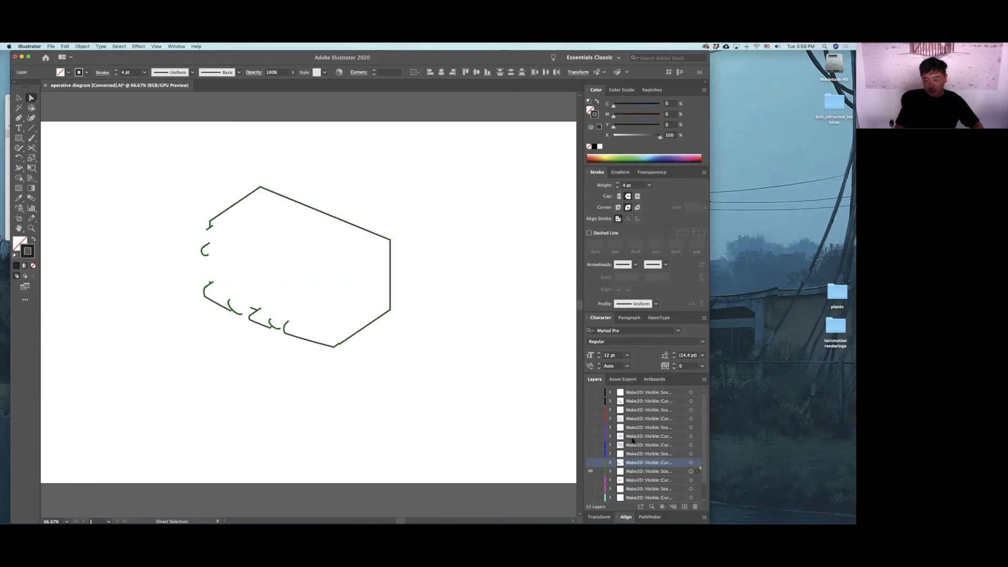
click(590, 463)
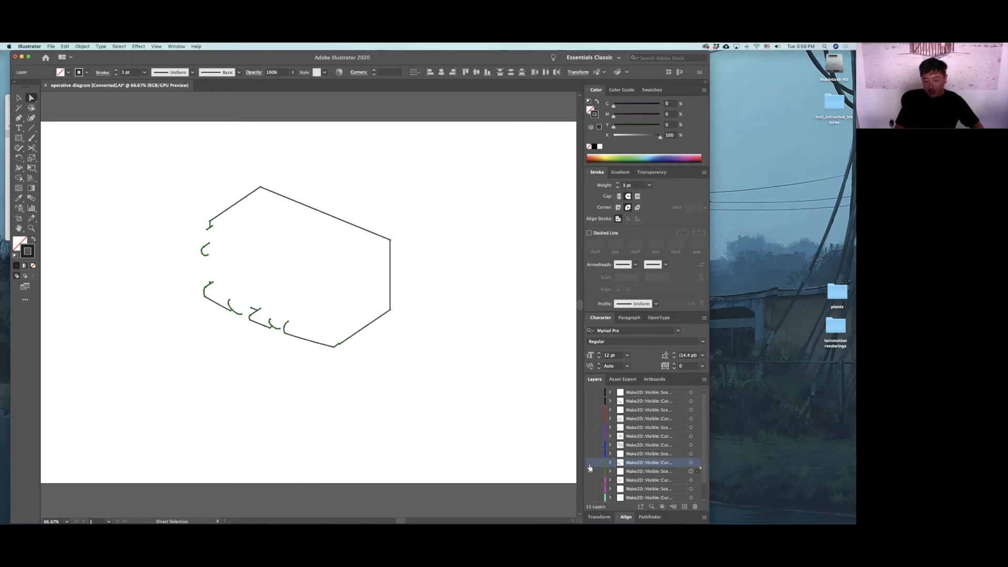
click(428, 327)
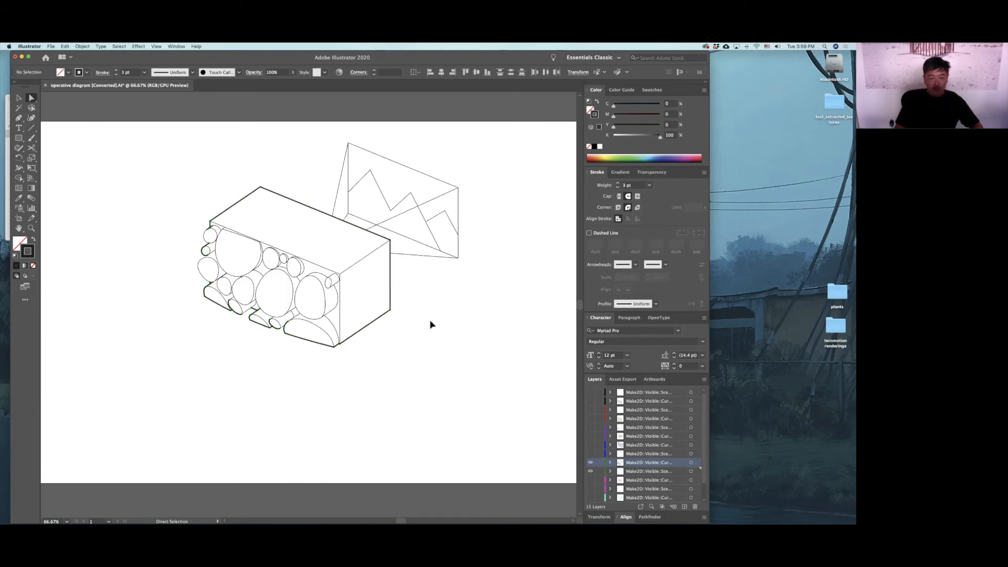
Give the projection lines between the box and the rear mountain frame a dashed stroke with 8 pt dashes.
click(456, 192)
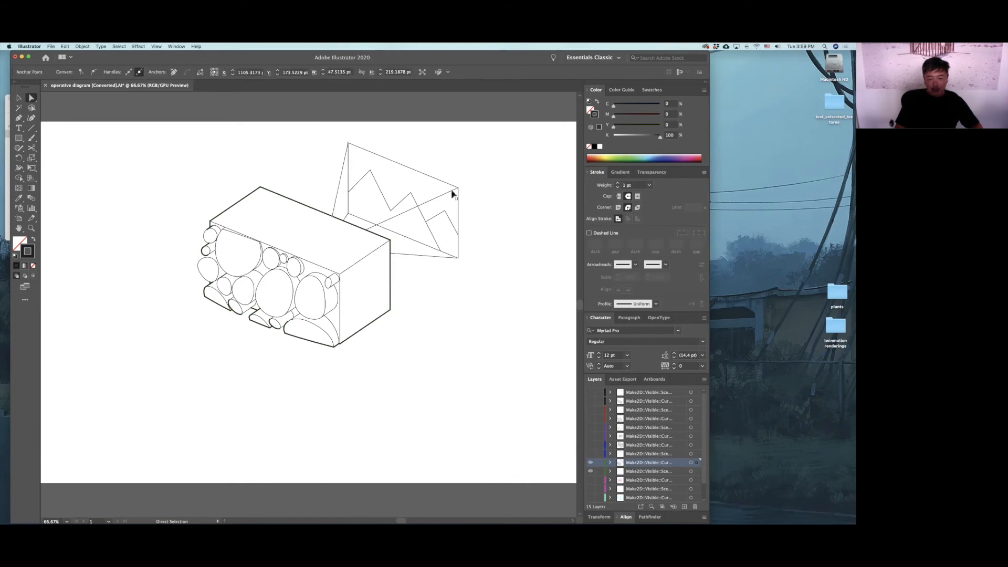
shift+click(434, 256)
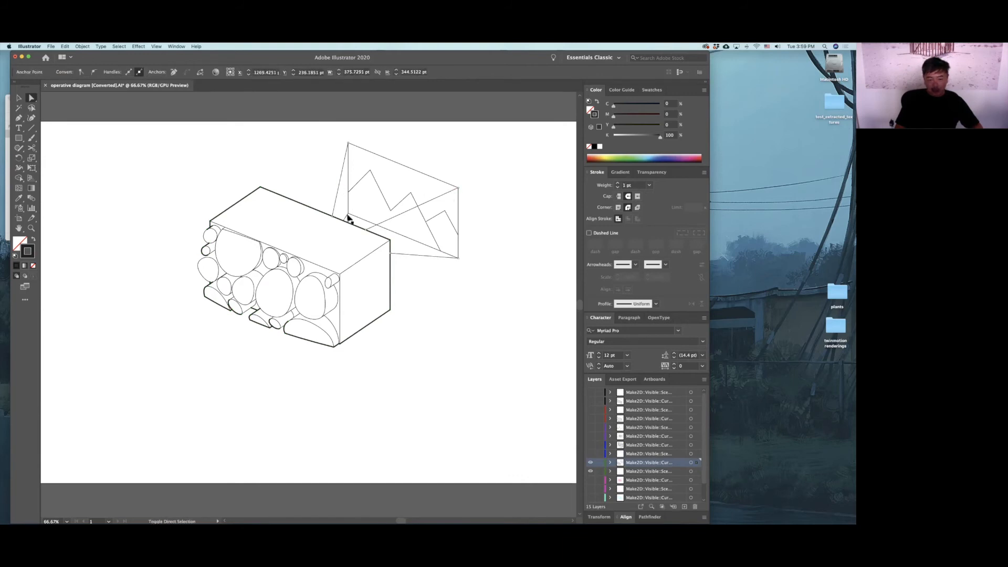
click(590, 233)
click(512, 252)
scroll(463, 310, up, 3)
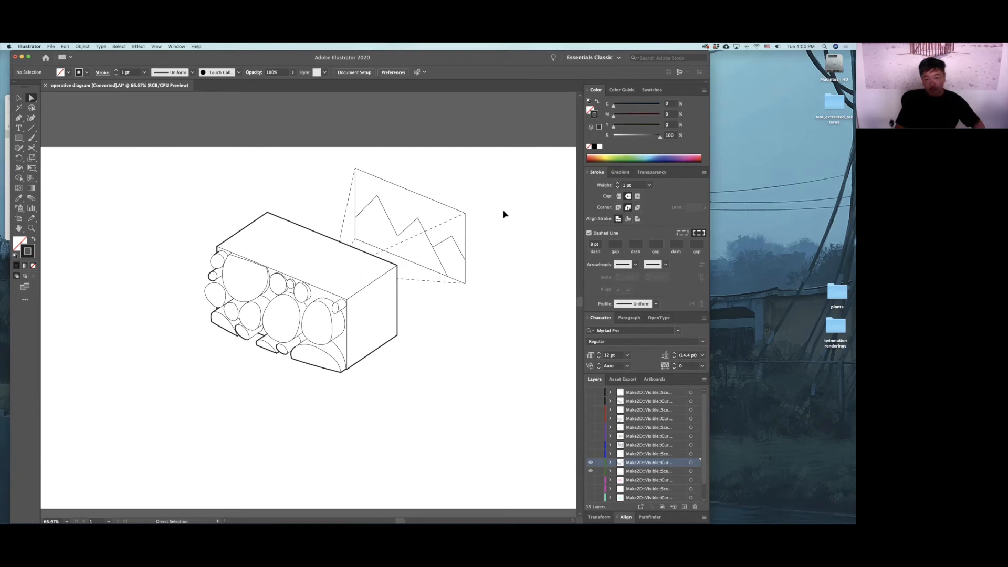
Build closed regions from the mountain outline in the rear frame with the Shape Builder tool.
click(19, 98)
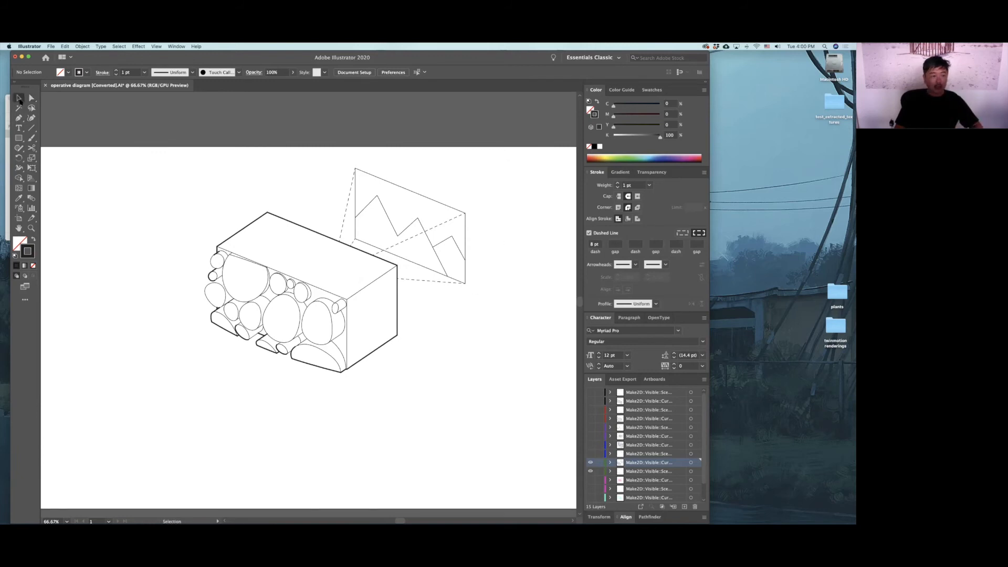
click(334, 301)
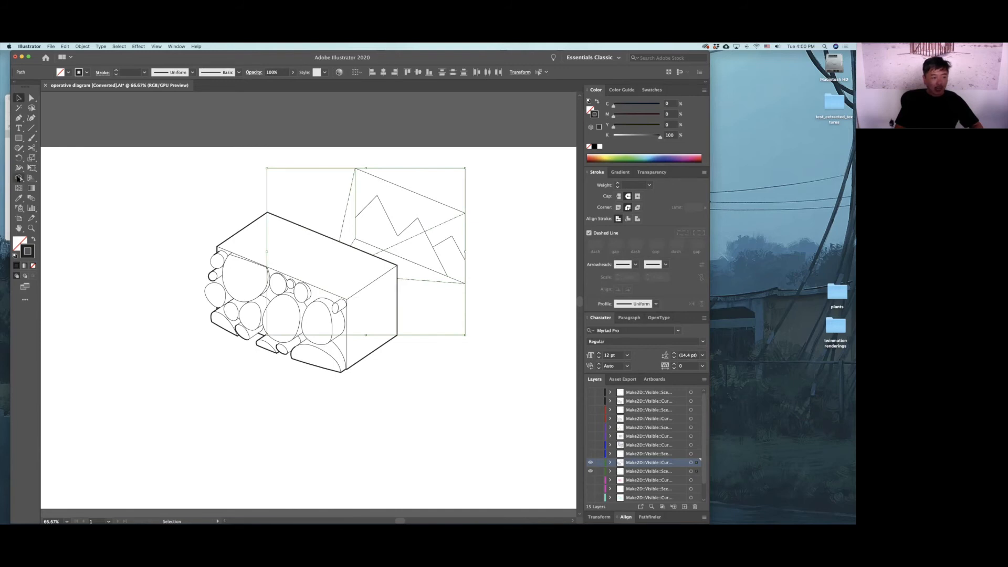
click(19, 178)
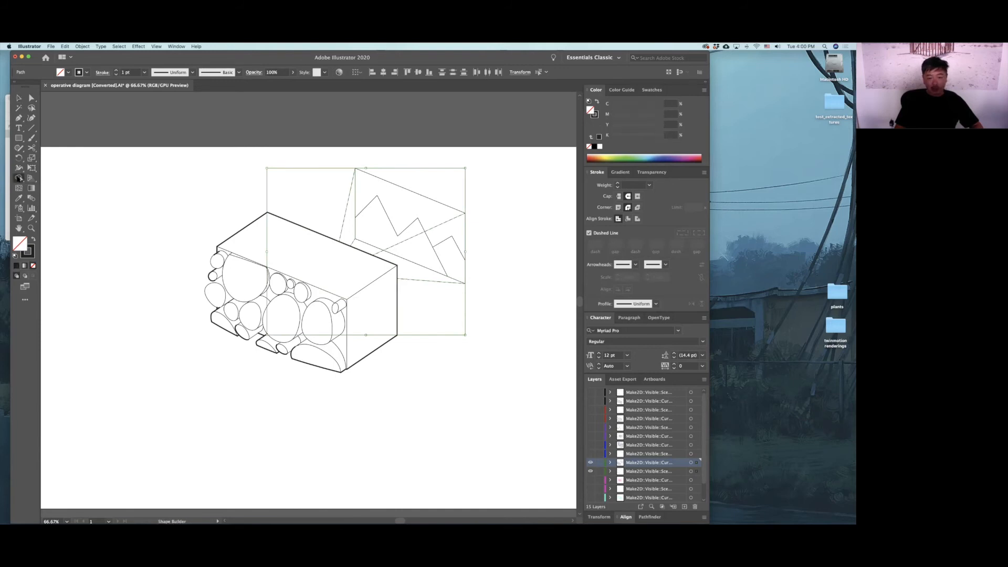
click(370, 232)
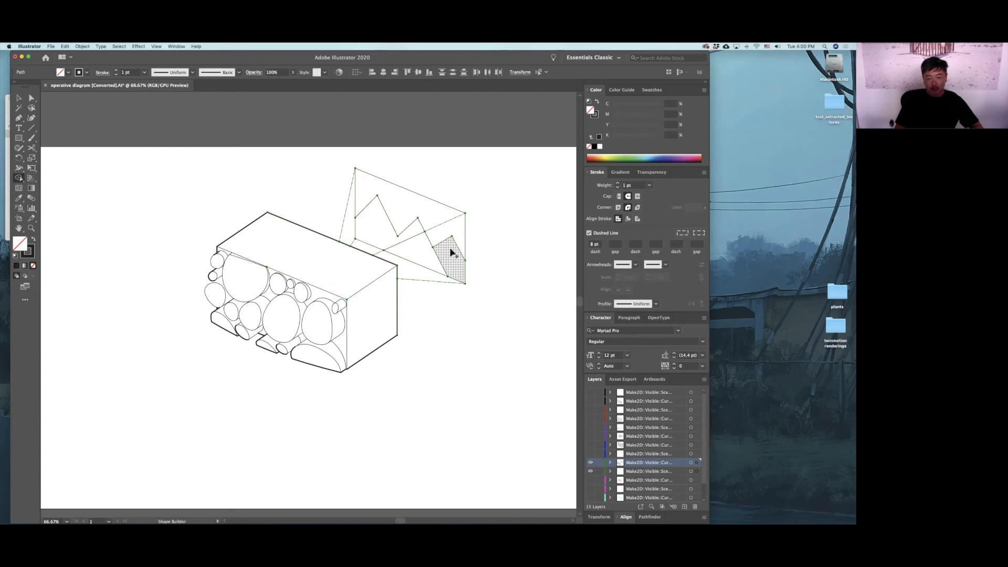
click(19, 97)
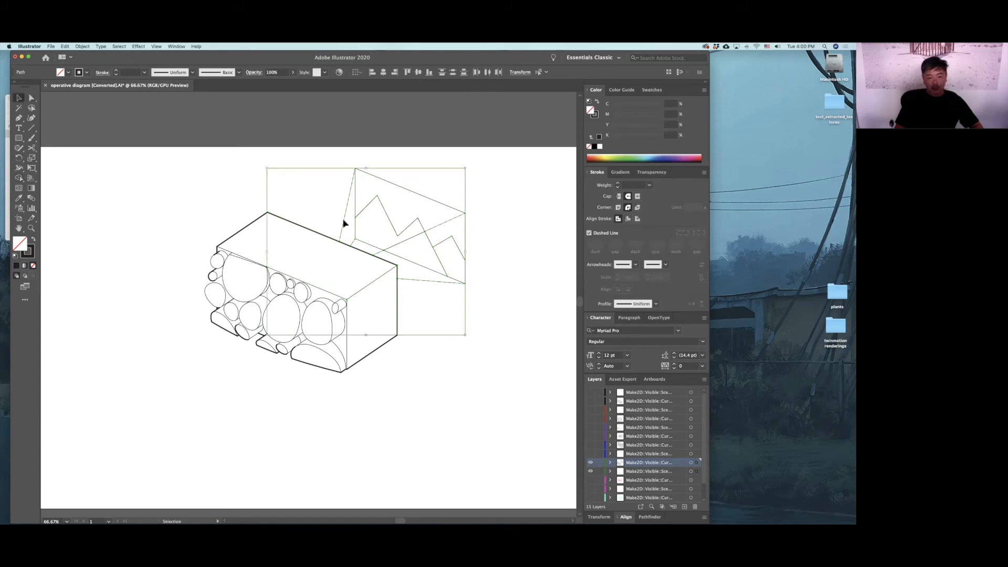
click(370, 245)
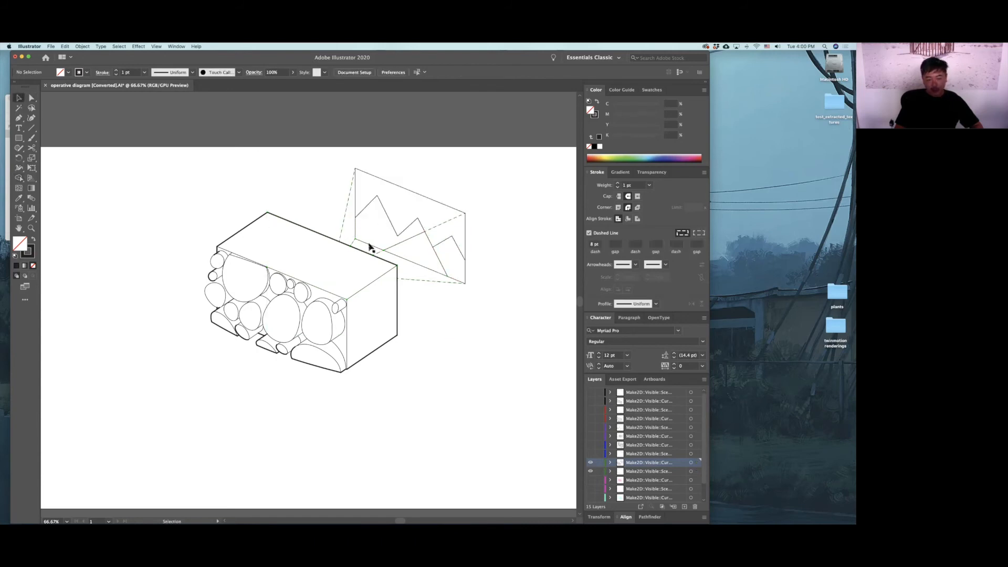
Fill the mountain shapes in the rear frame with green.
click(370, 245)
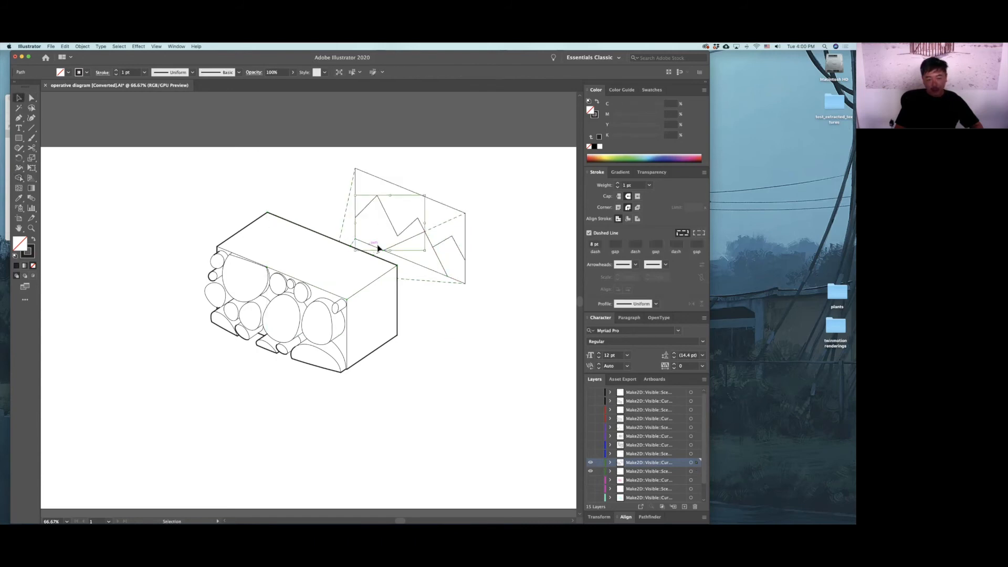
shift+click(419, 264)
shift+click(465, 267)
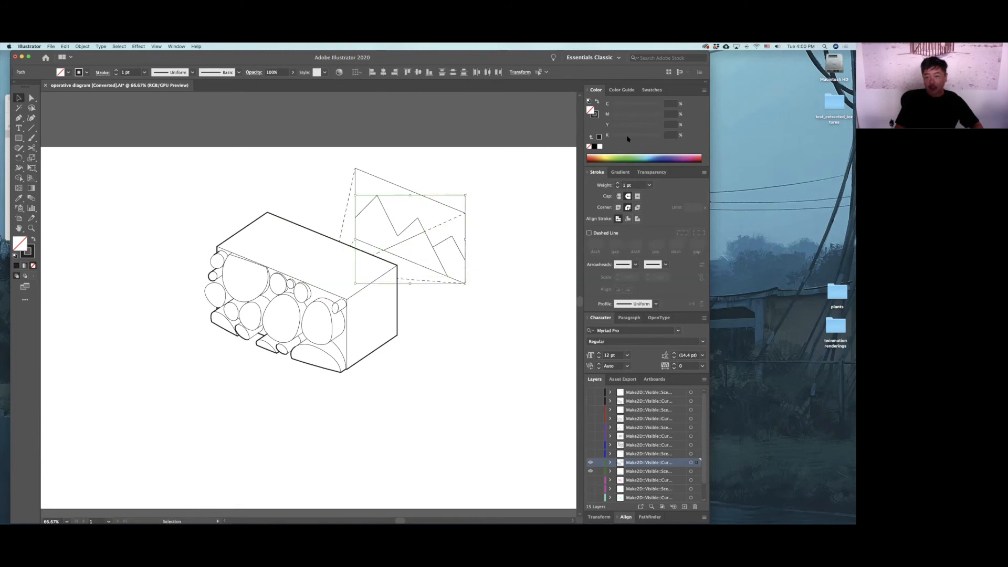
click(632, 153)
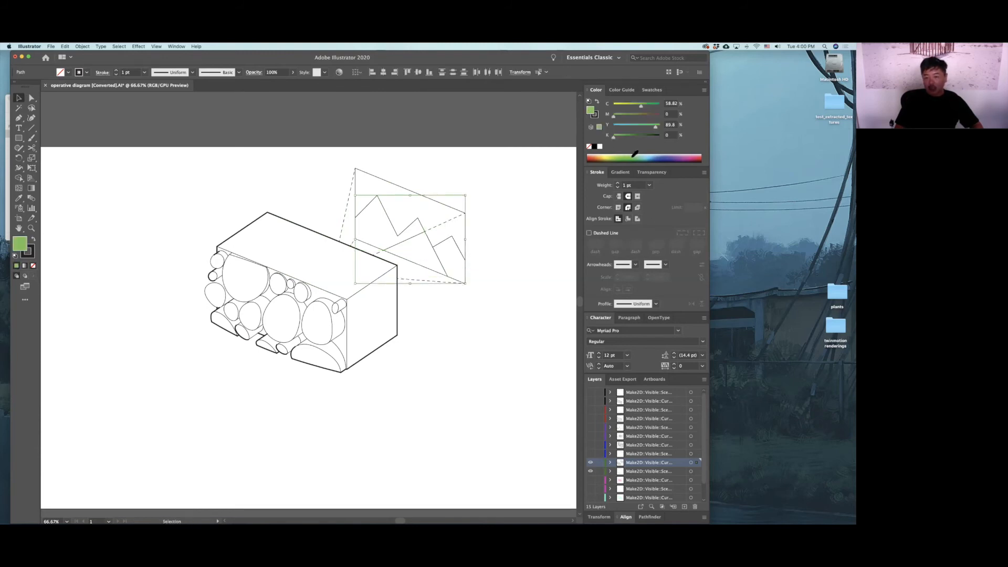
click(452, 258)
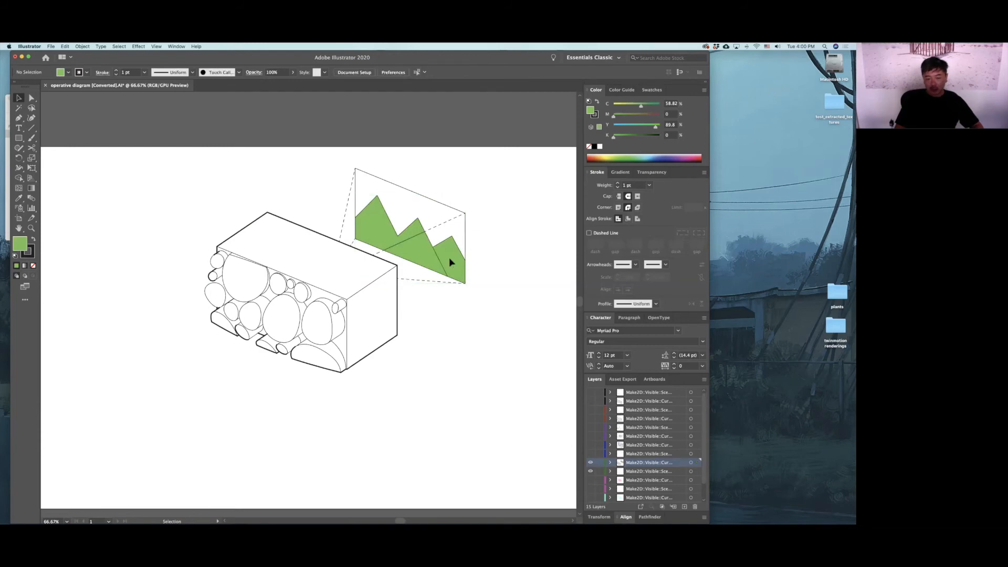
click(513, 235)
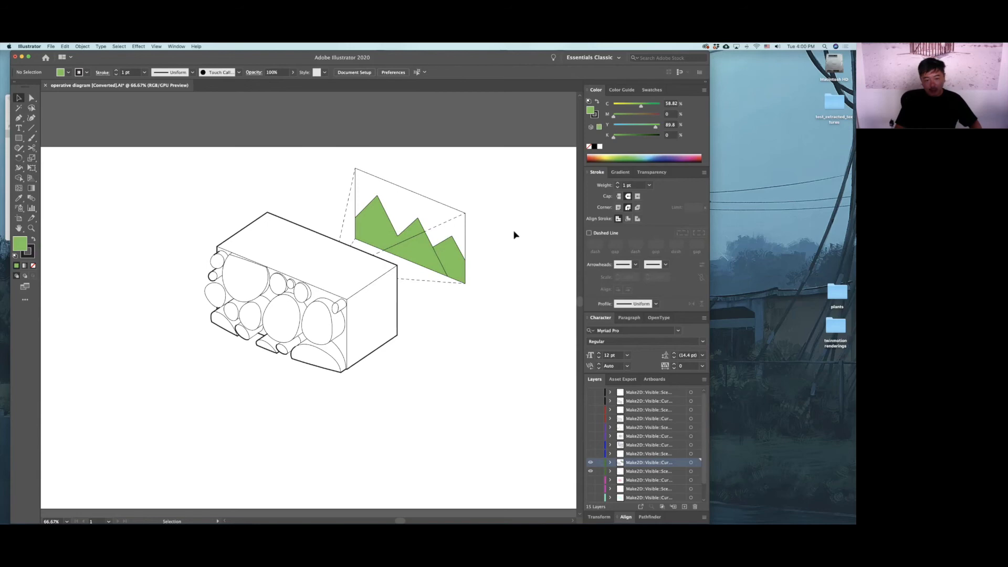
Undo the green fill and the Shape Builder edits on the mountain shapes.
key(ctrl+z)
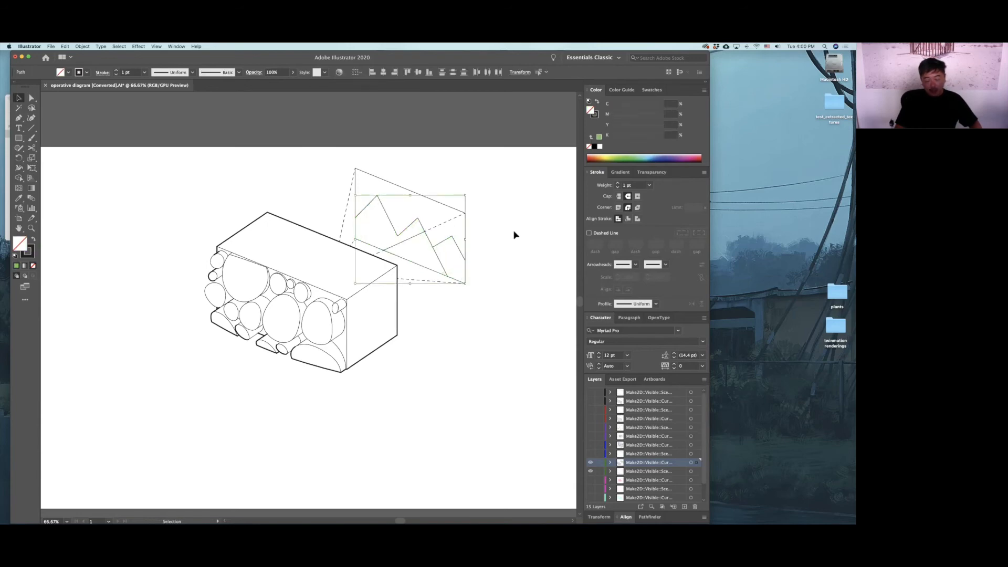
click(524, 257)
key(ctrl+z)
key(super+z)
key(super+z)
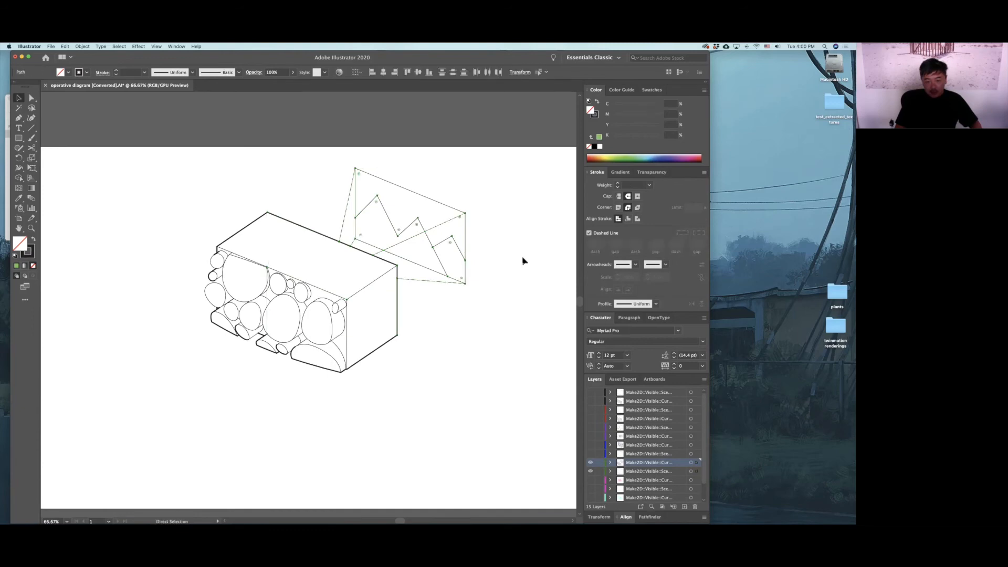
click(523, 261)
Set the stroke weight to 3 pt on the outer edges of the large bulge and upper circle at the box's front-left side.
alt+scroll(490, 296, down, 2)
alt+scroll(393, 319, up, 3)
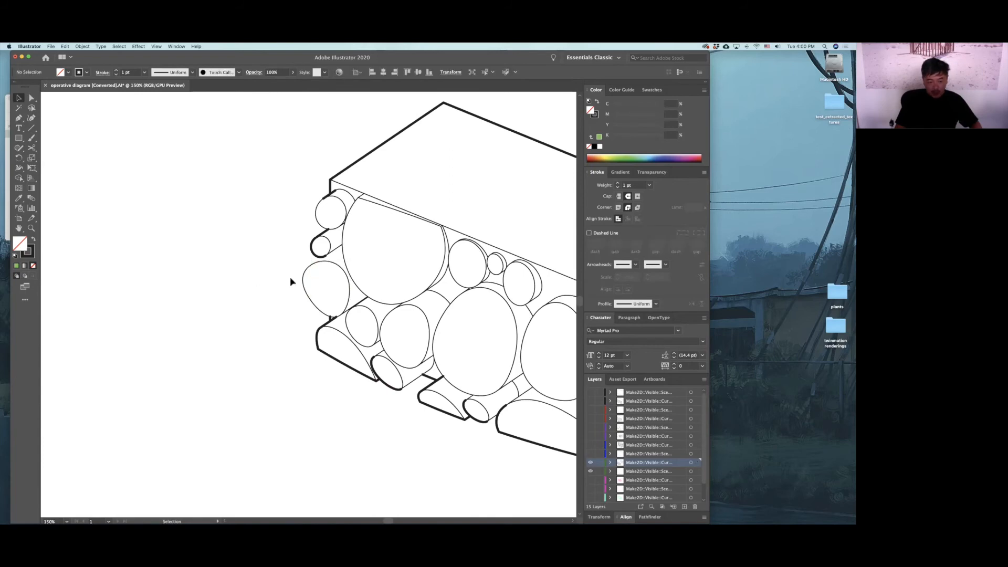
alt+scroll(305, 282, up, 1)
click(311, 284)
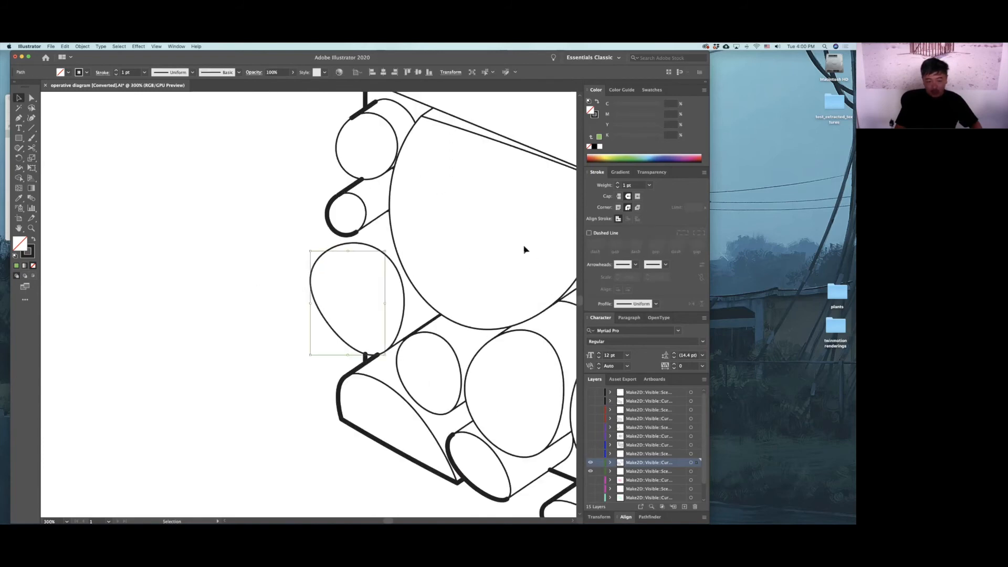
click(618, 183)
click(618, 183)
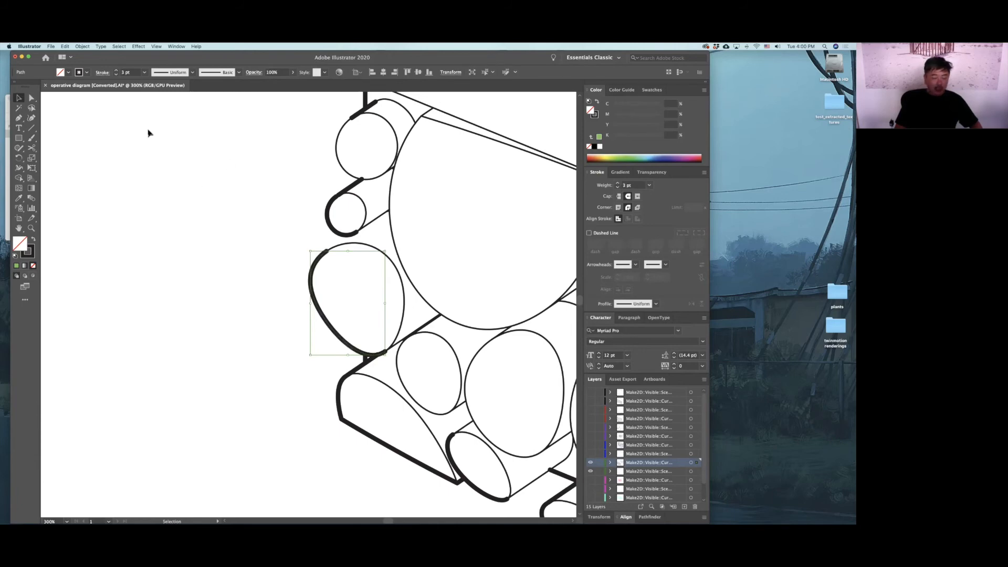
click(338, 153)
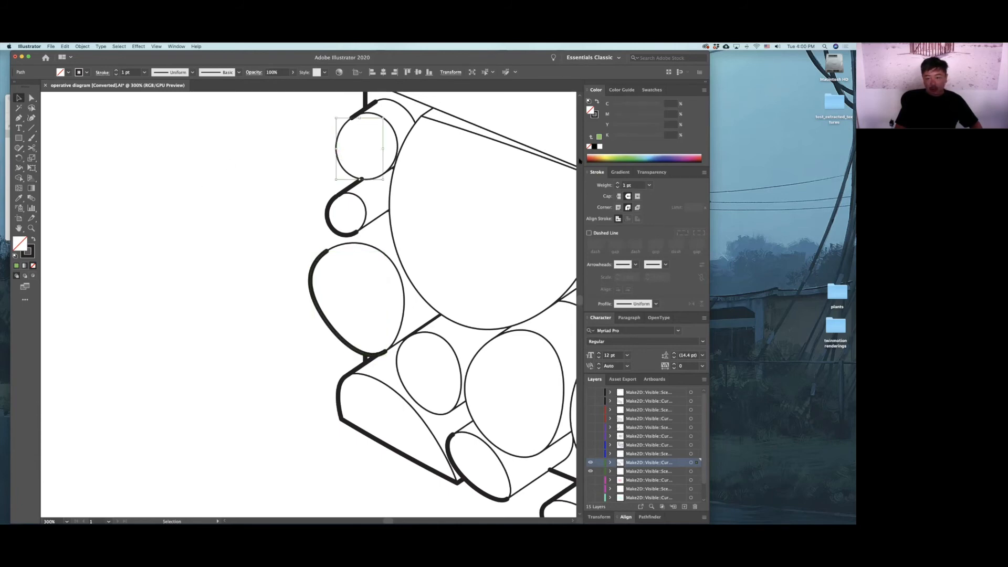
click(618, 184)
click(189, 207)
Try to draw a Pen path from the large bulge's thick outline along its top edge toward the small circle above.
click(19, 118)
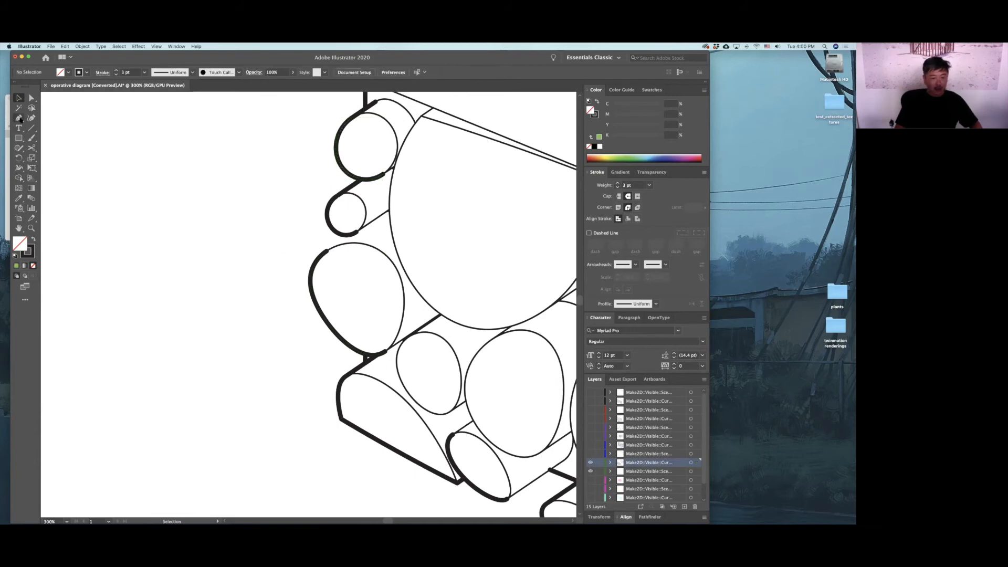
click(327, 251)
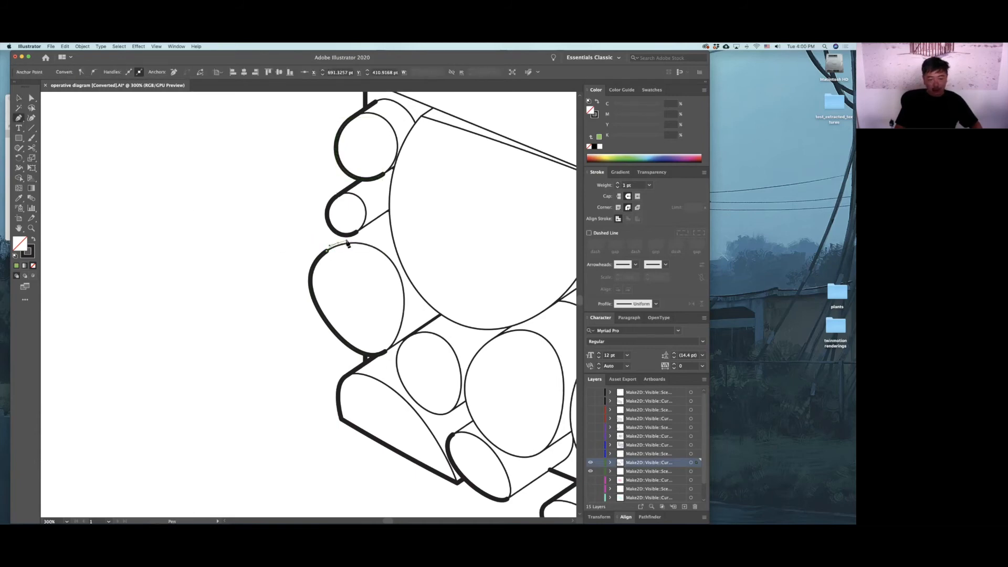
click(359, 240)
click(19, 97)
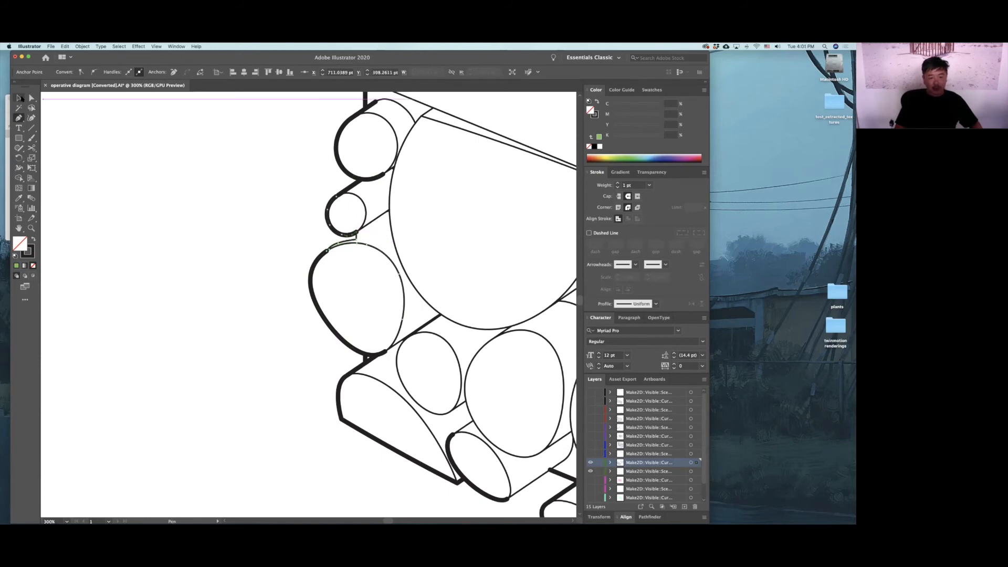
click(618, 183)
key(a)
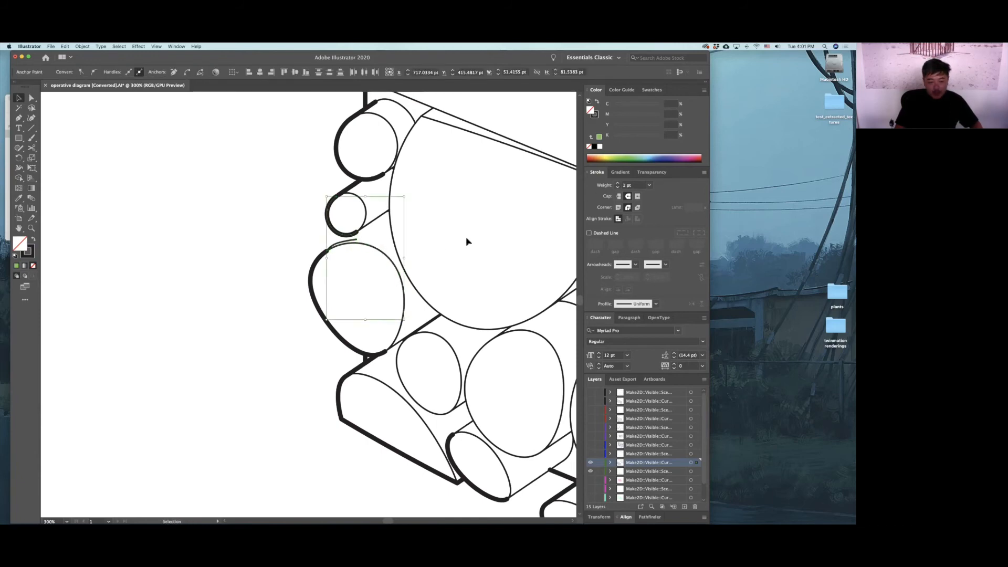
Draw a multi-point Pen path beside the large bulge, ending at the underside of the small circle above it.
key(p)
click(259, 256)
click(275, 243)
click(290, 242)
click(310, 239)
click(360, 237)
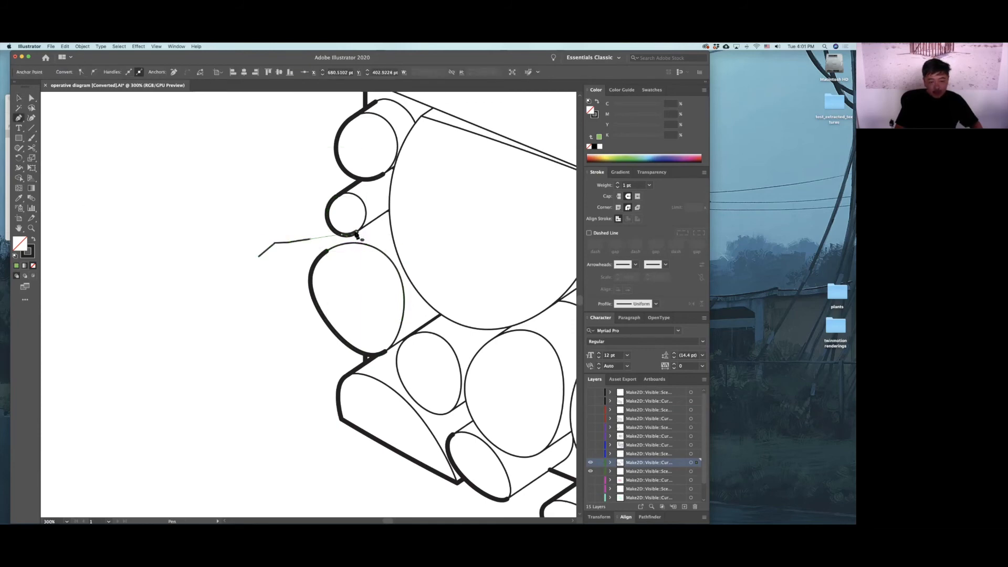
key(s)
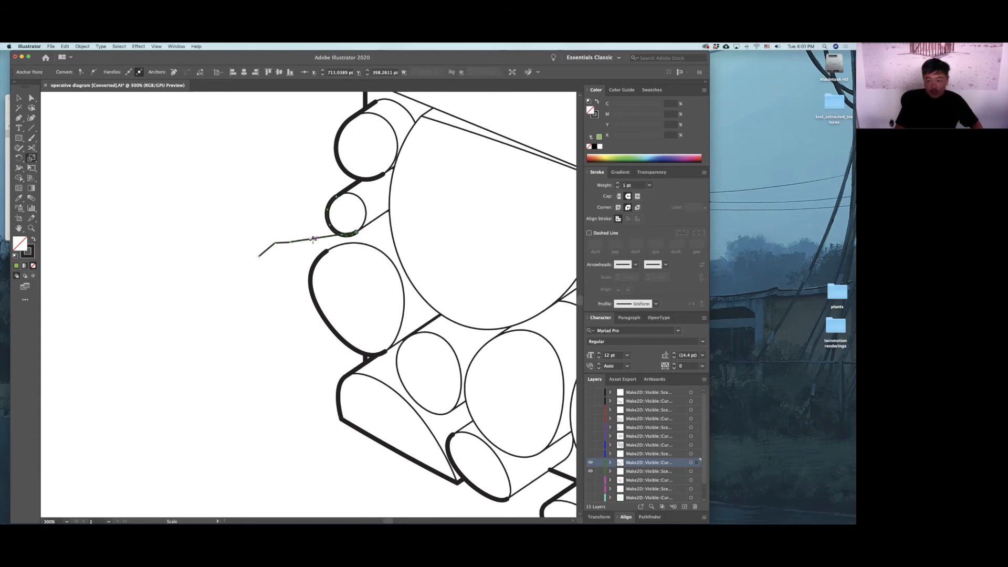
key(super+z)
Move the Pen path's points to bridge the outlines of the large bulge and small circle, with a 3 pt stroke.
key(a)
click(317, 237)
drag(311, 239, 355, 243)
mouse_move(276, 243)
mouse_down()
mouse_move(278, 255)
mouse_move(337, 254)
mouse_move(327, 252)
mouse_up()
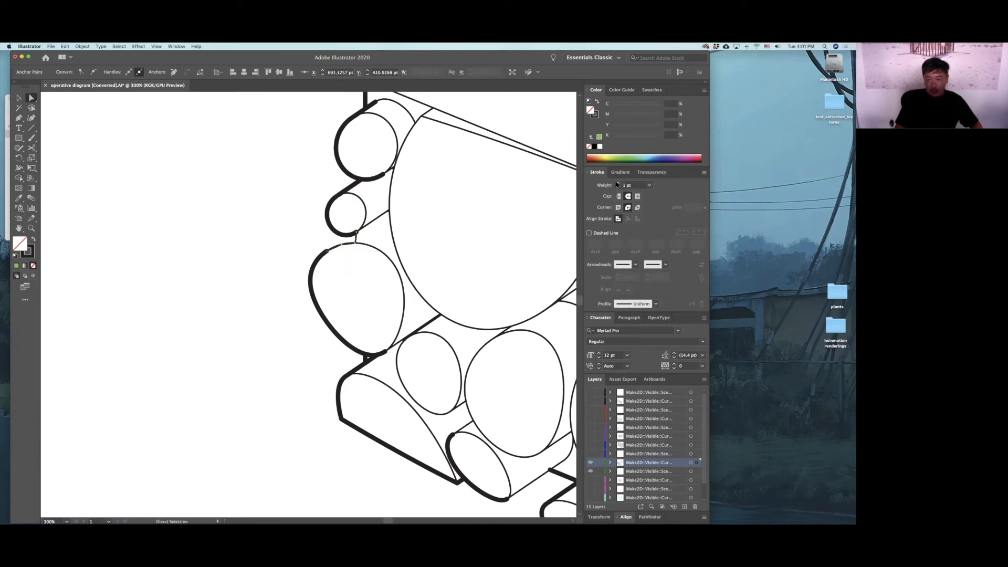
click(244, 335)
Hide the two layers of the finished box-and-mountain diagram and show the two magenta layers of the tube diagram.
alt+scroll(247, 338, down, 4)
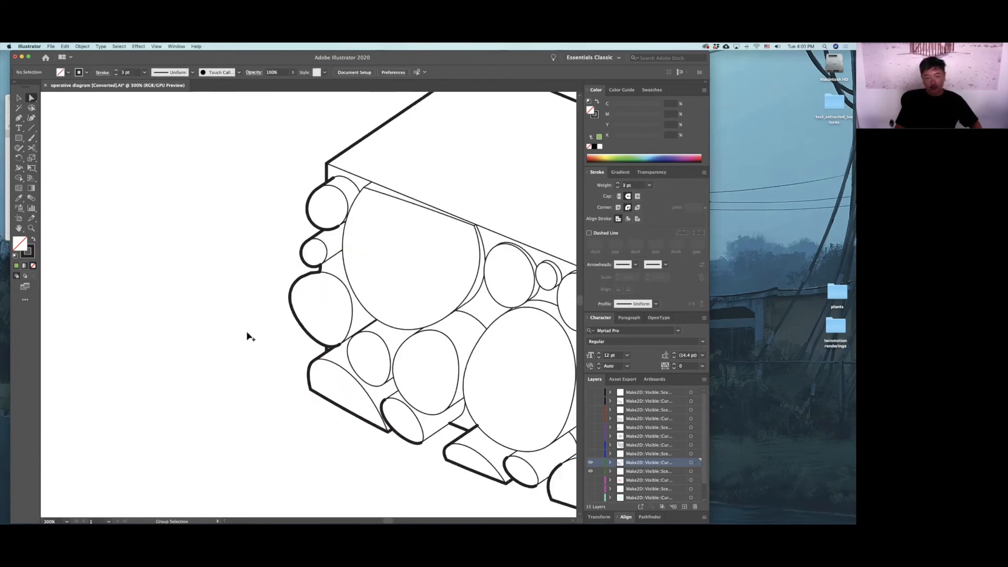
scroll(399, 362, right, 3)
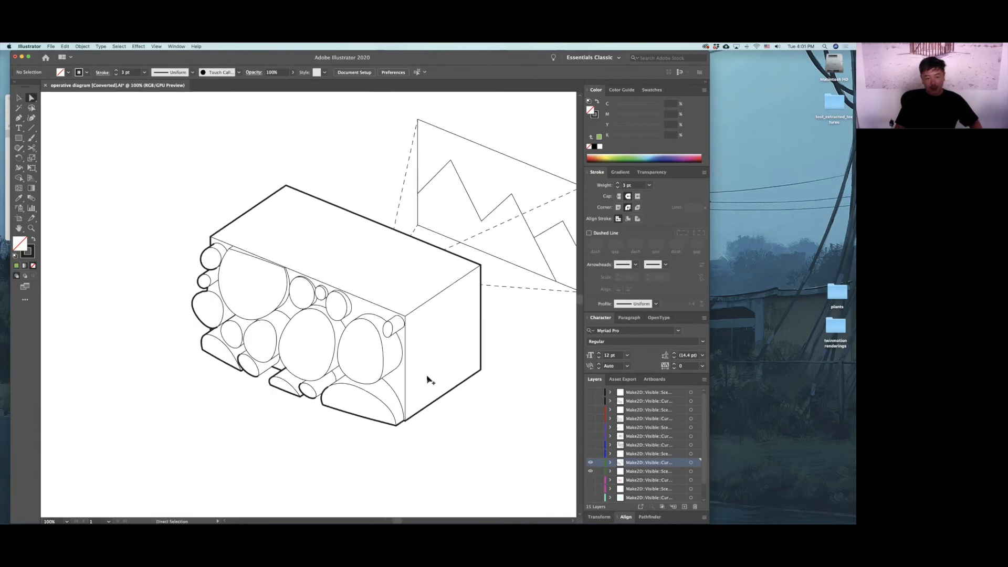
alt+scroll(428, 374, down, 2)
alt+scroll(435, 377, down, 1)
scroll(525, 384, right, 2)
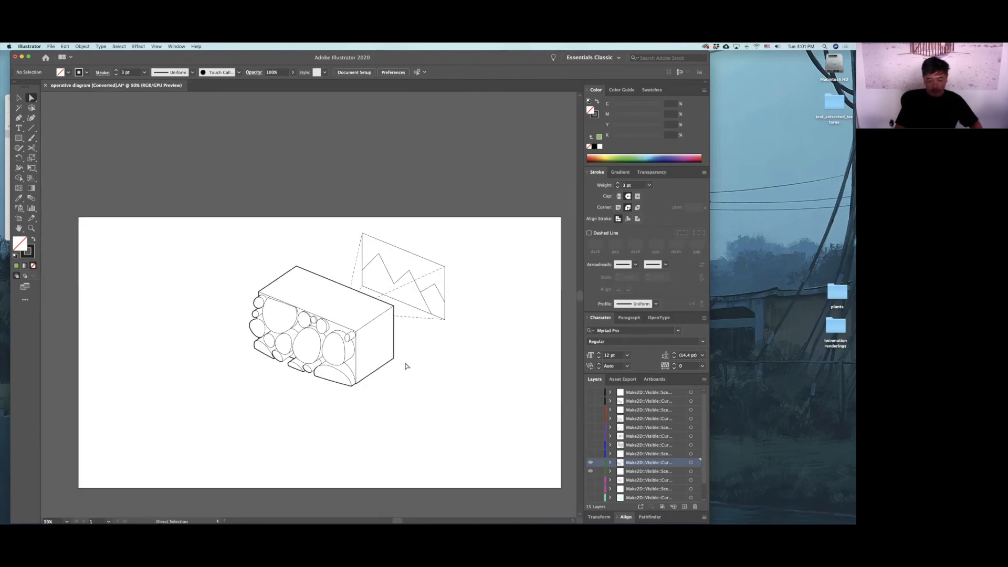
drag(591, 462, 591, 472)
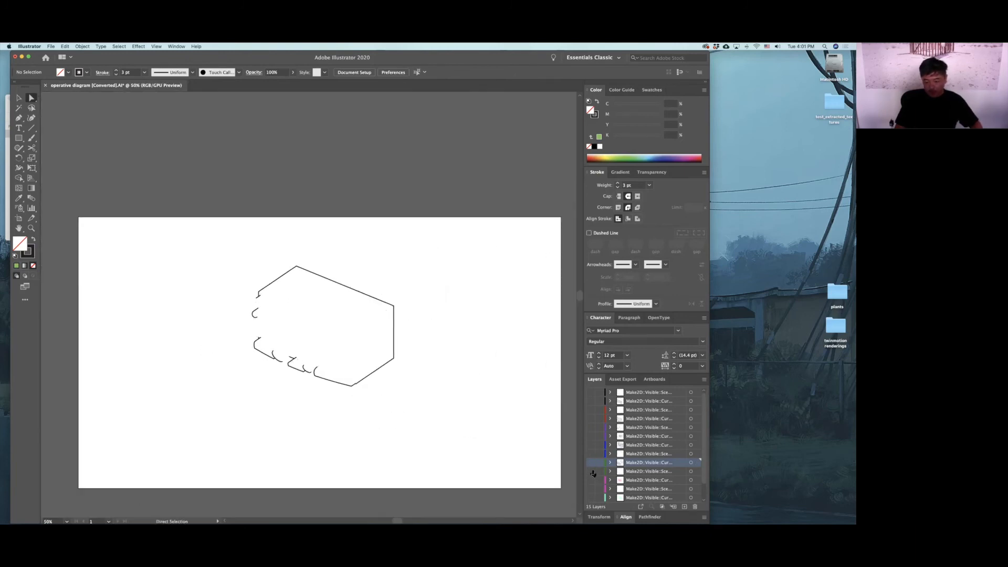
click(591, 480)
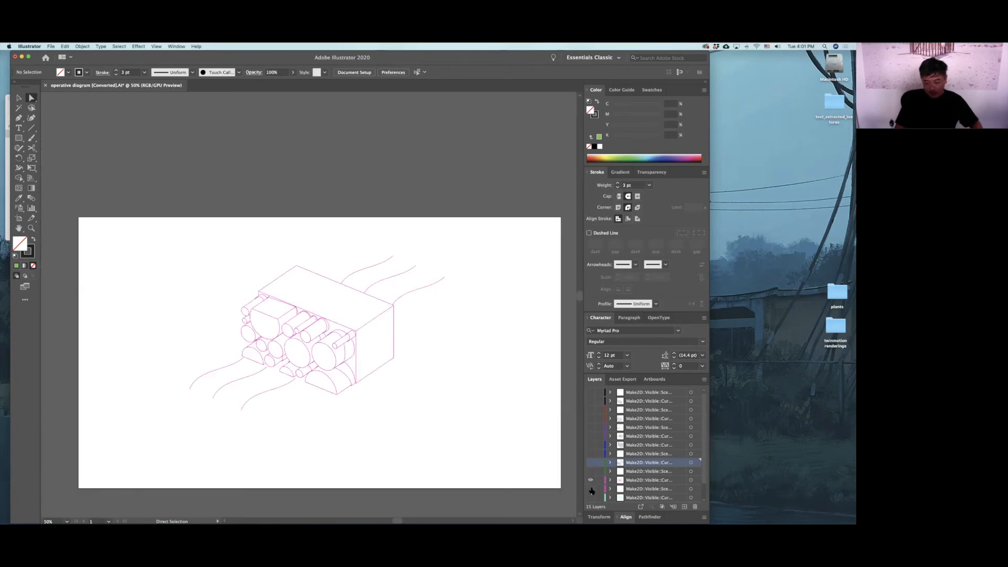
click(591, 489)
Change the stroke color of all linework in the tube diagram to black.
alt+scroll(360, 344, up, 2)
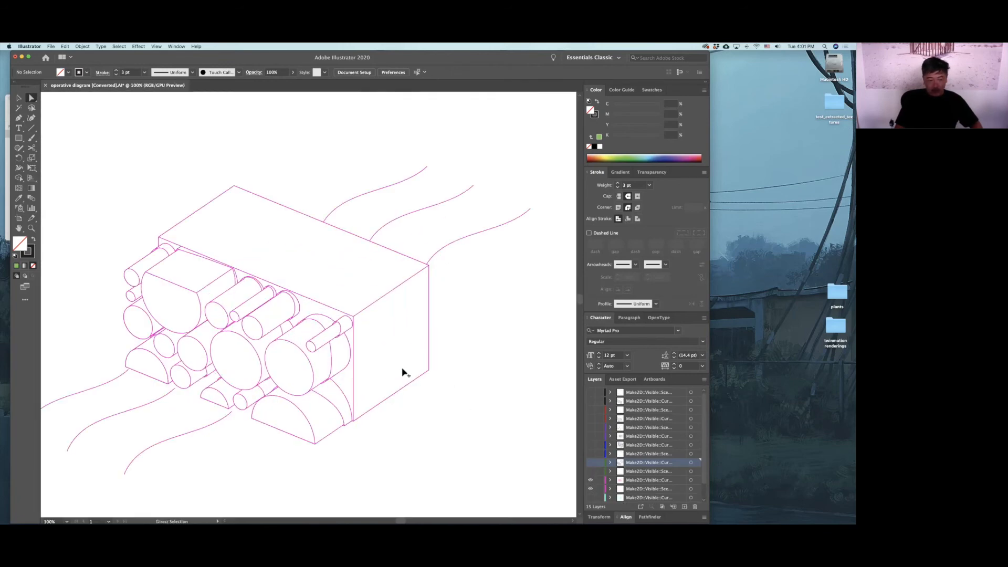
alt+scroll(436, 329, down, 1)
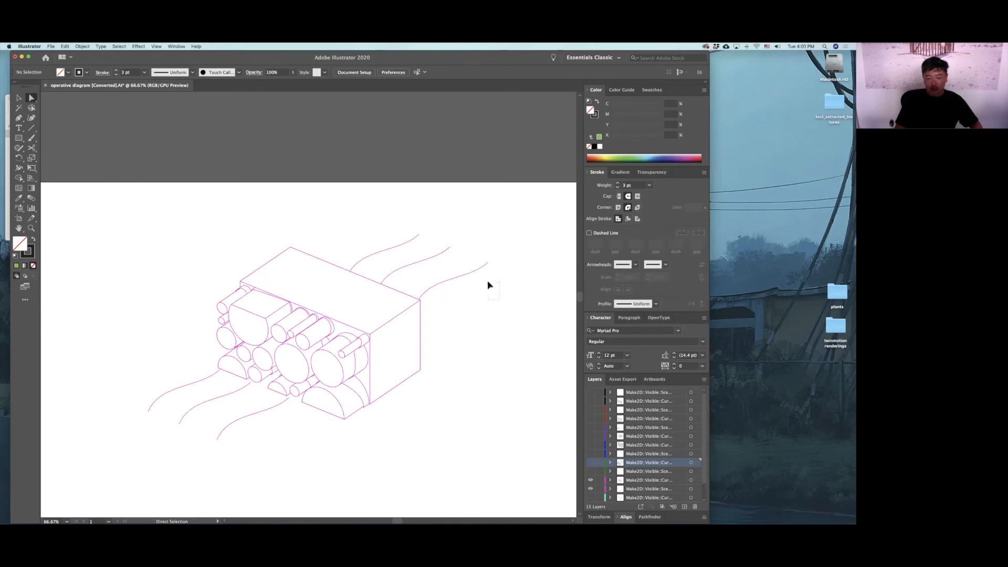
key(super+a)
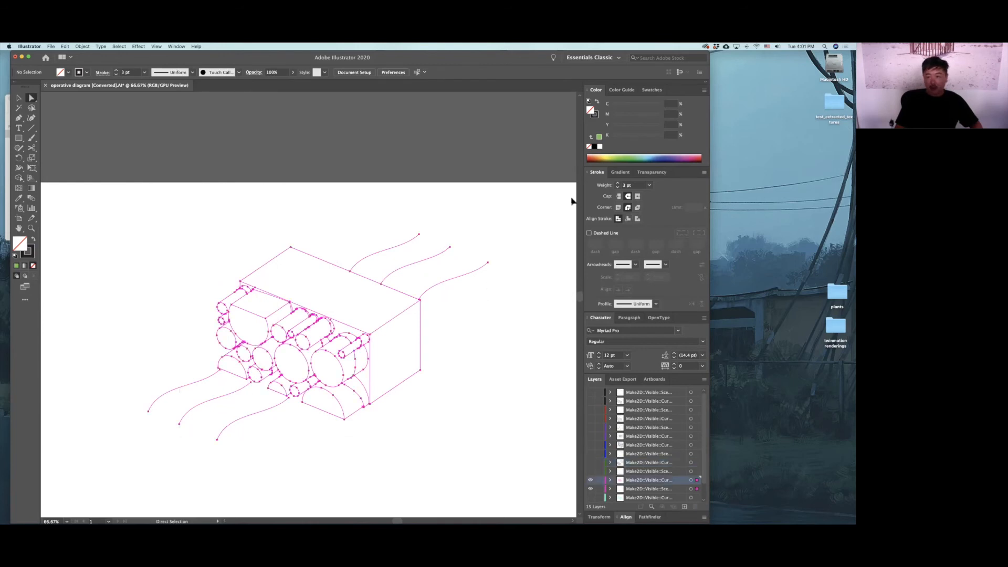
click(594, 147)
click(484, 387)
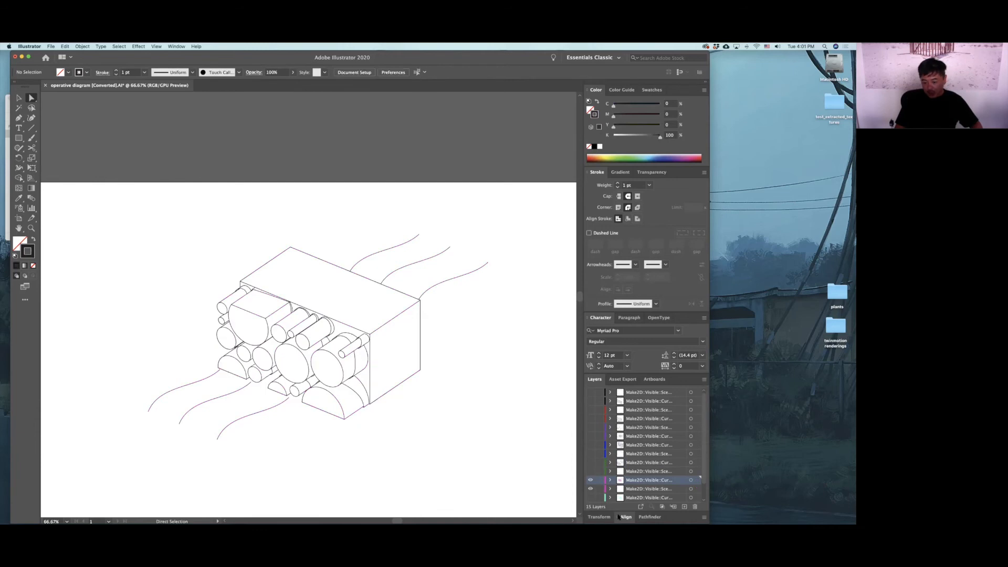
Isolate the tube diagram's silhouette layer, set its outline stroke weight to 3 pt, and show the curves layer again.
click(590, 483)
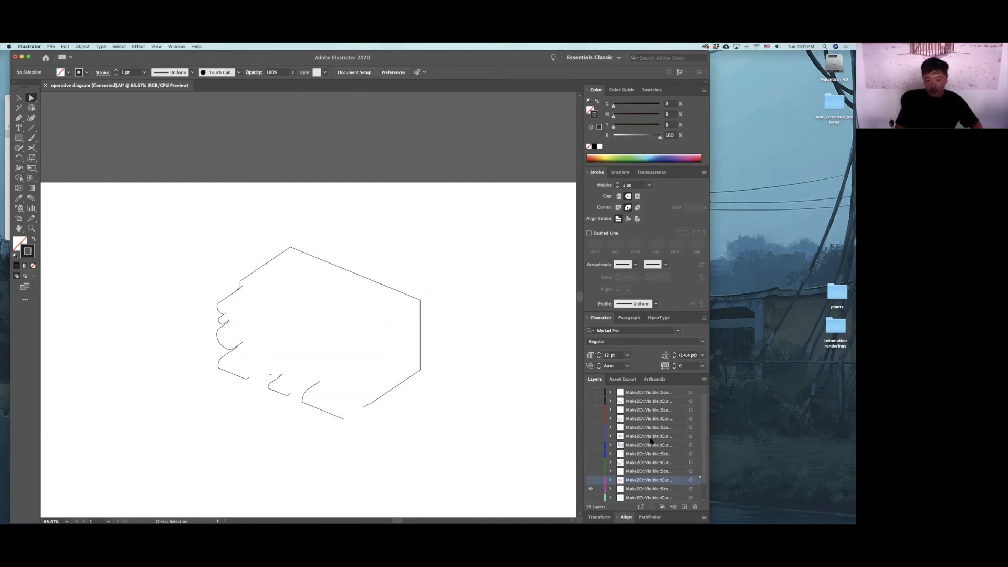
key(super+a)
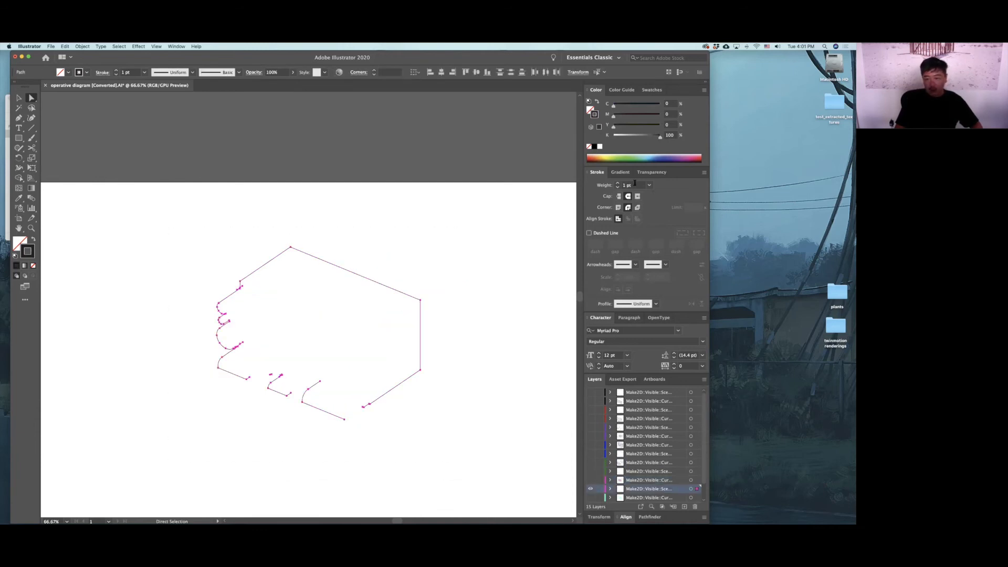
click(618, 184)
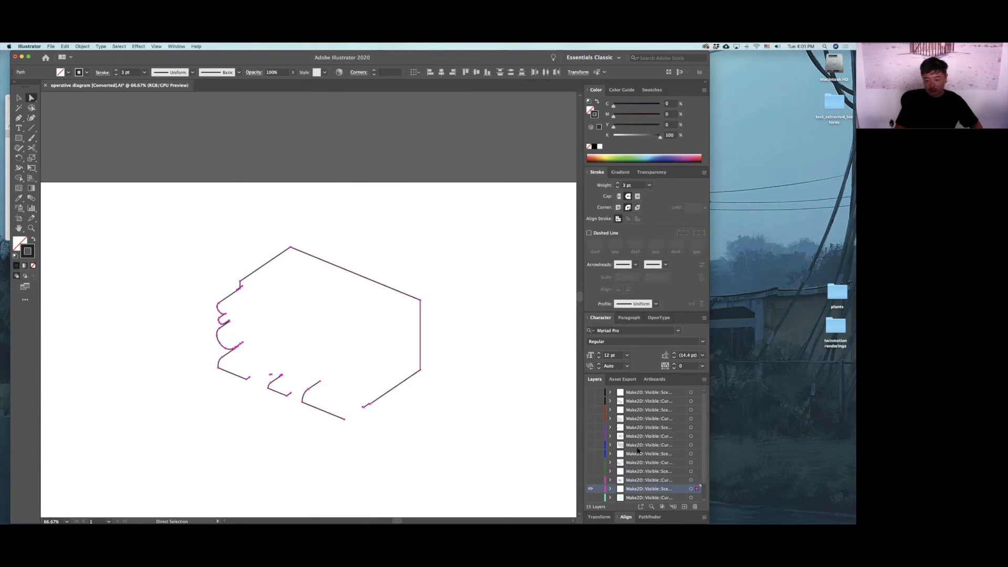
click(590, 483)
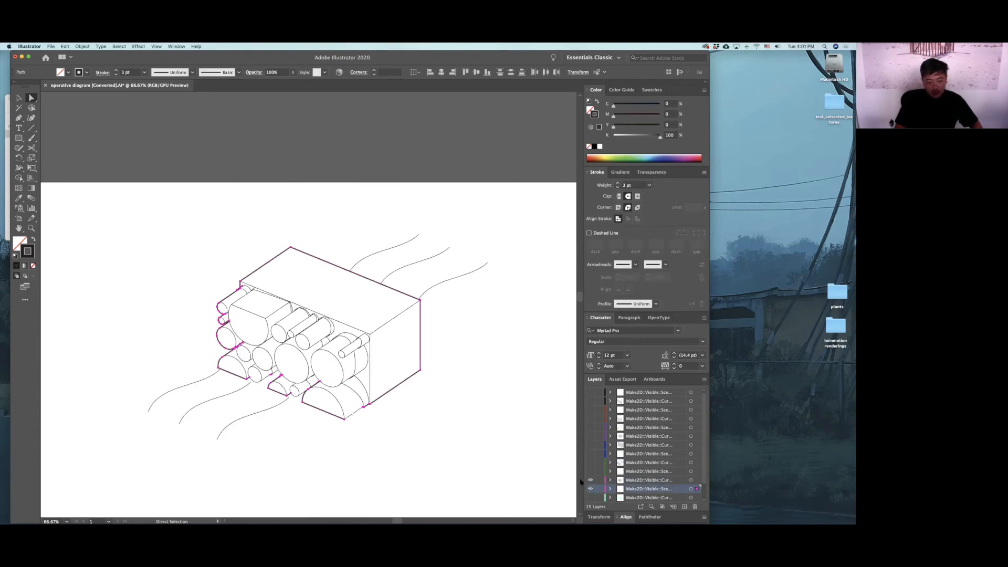
click(498, 452)
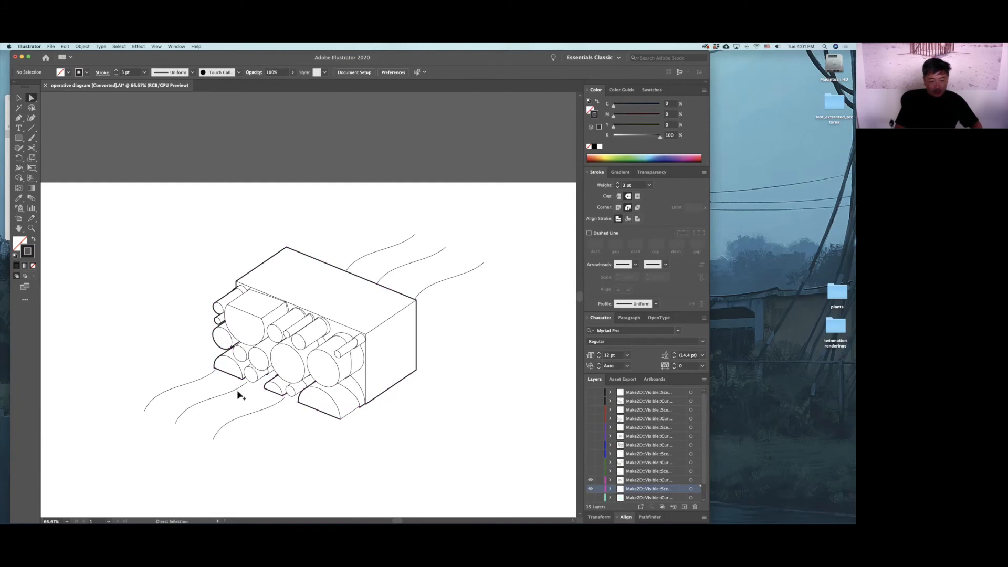
alt+scroll(241, 393, up, 10)
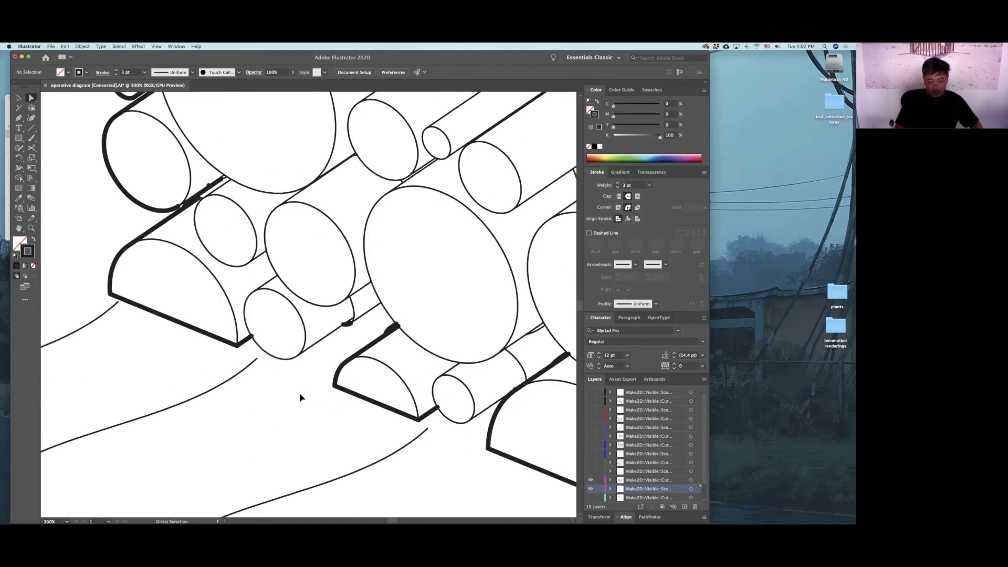
alt+scroll(311, 384, up, 1)
key(p)
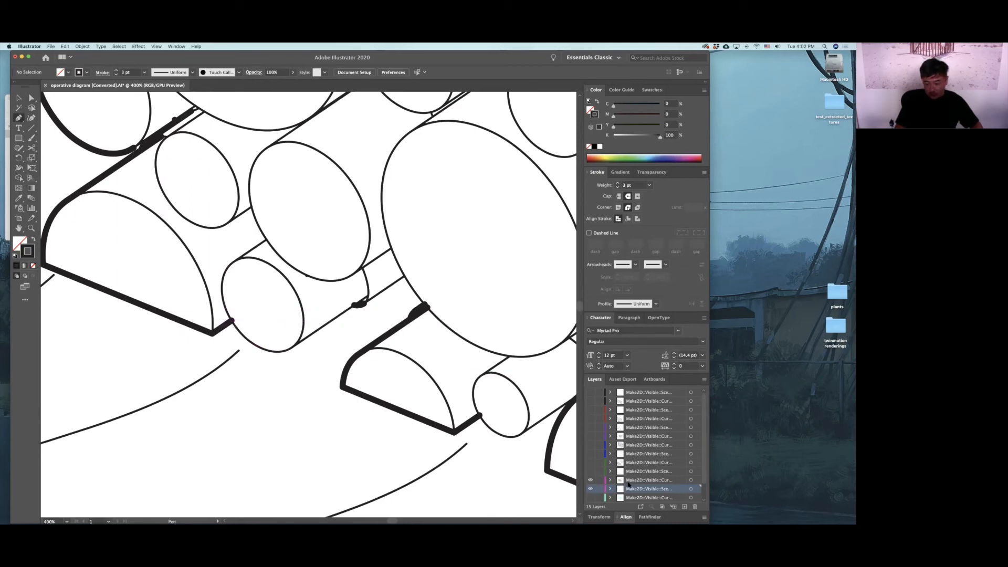
click(231, 321)
click(228, 323)
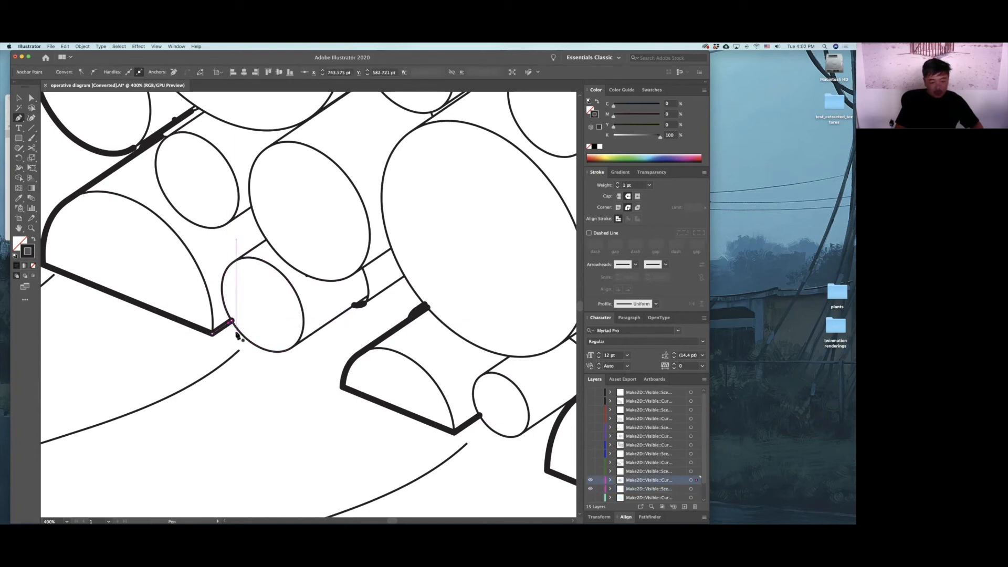
key(super+z)
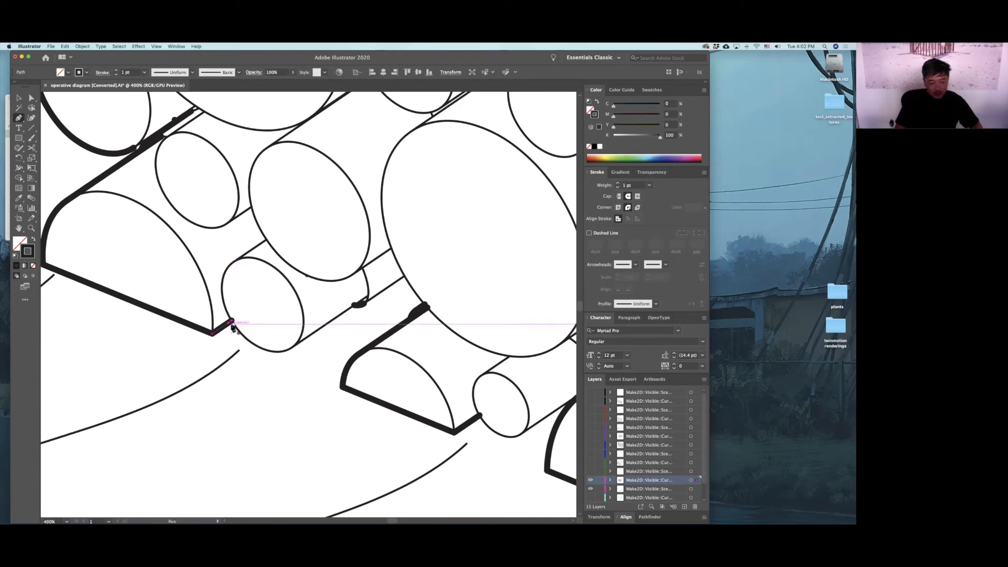
Trace a Pen path from the thick corner of the front-left half-round tube along the underside of the adjacent small tube.
alt+scroll(233, 327, up, 5)
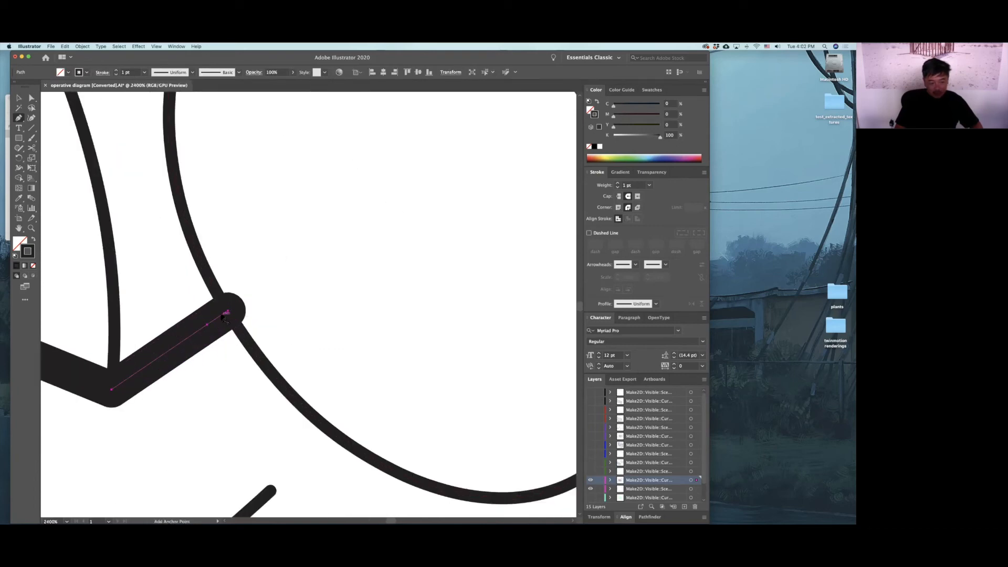
click(222, 315)
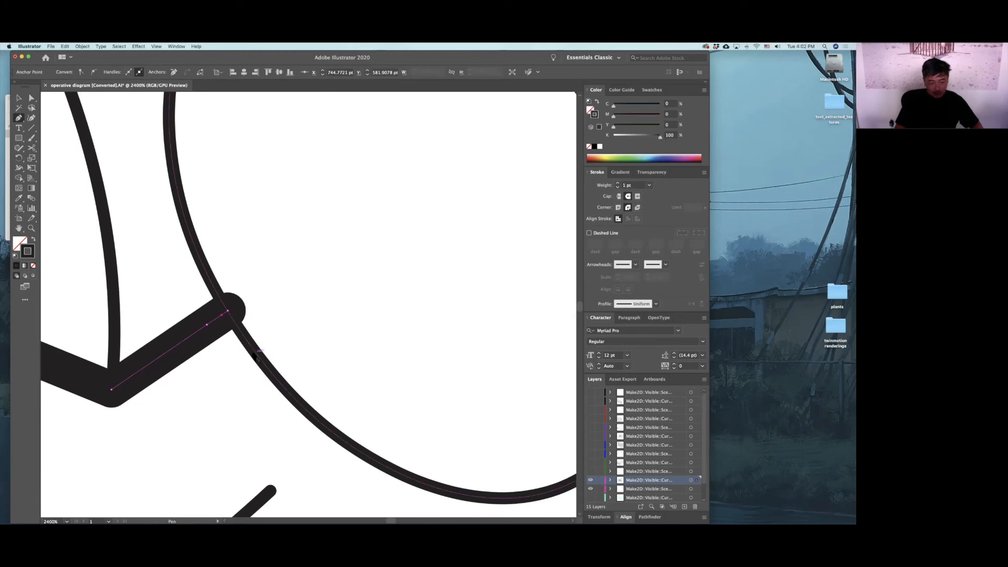
click(230, 318)
drag(251, 350, 268, 369)
scroll(309, 310, down, 5)
scroll(309, 310, right, 3)
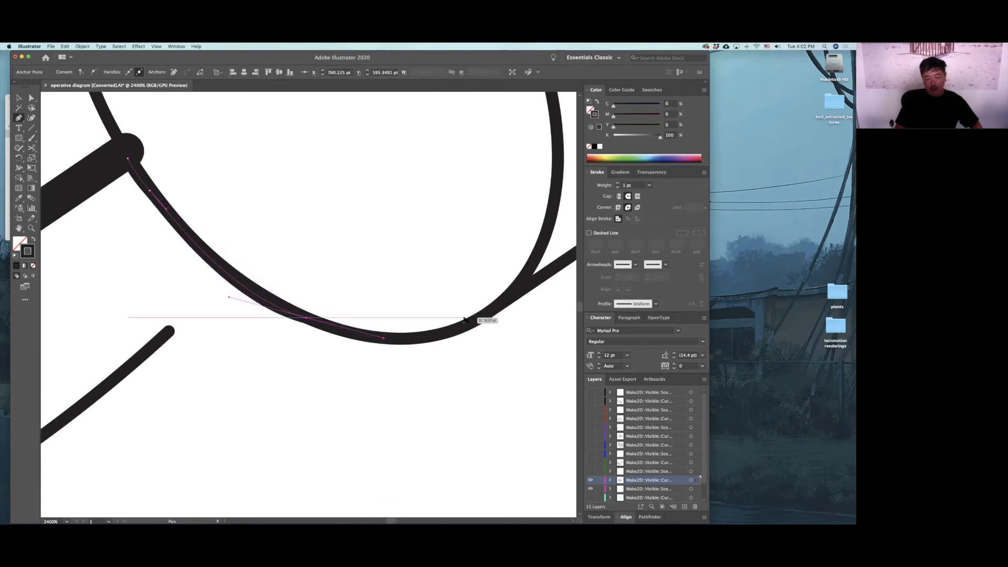
alt+scroll(467, 320, down, 2)
drag(458, 326, 236, 374)
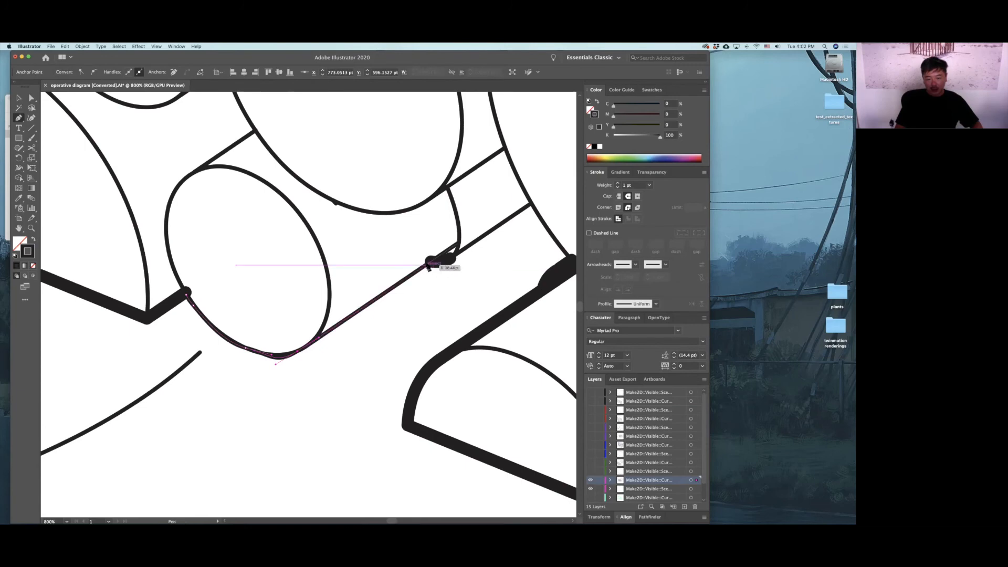
Extend the Pen path along the small tube's lower edge, past the thick blob, to the large circle's outline.
click(430, 263)
click(459, 257)
click(464, 249)
click(533, 205)
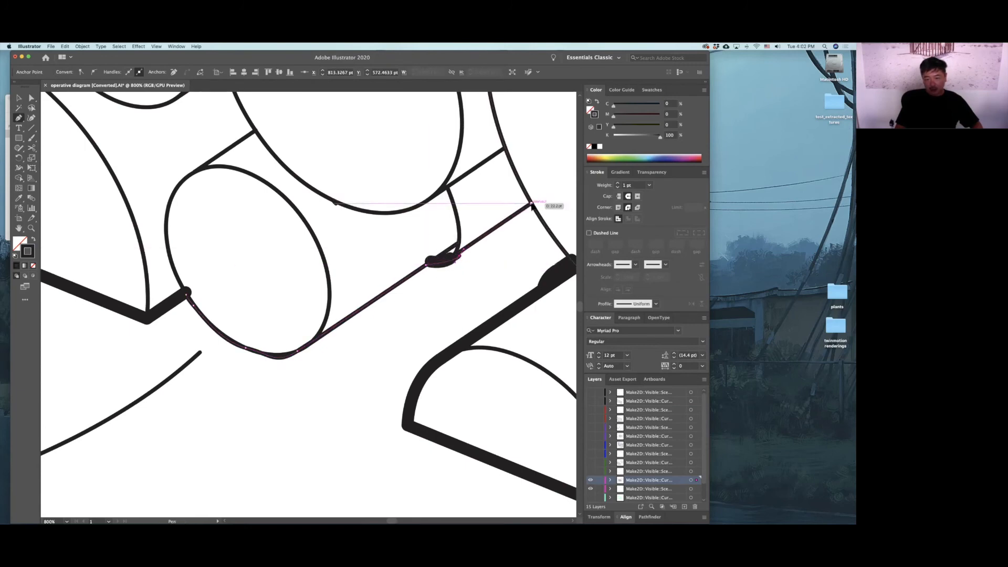
key(a)
key(super+z)
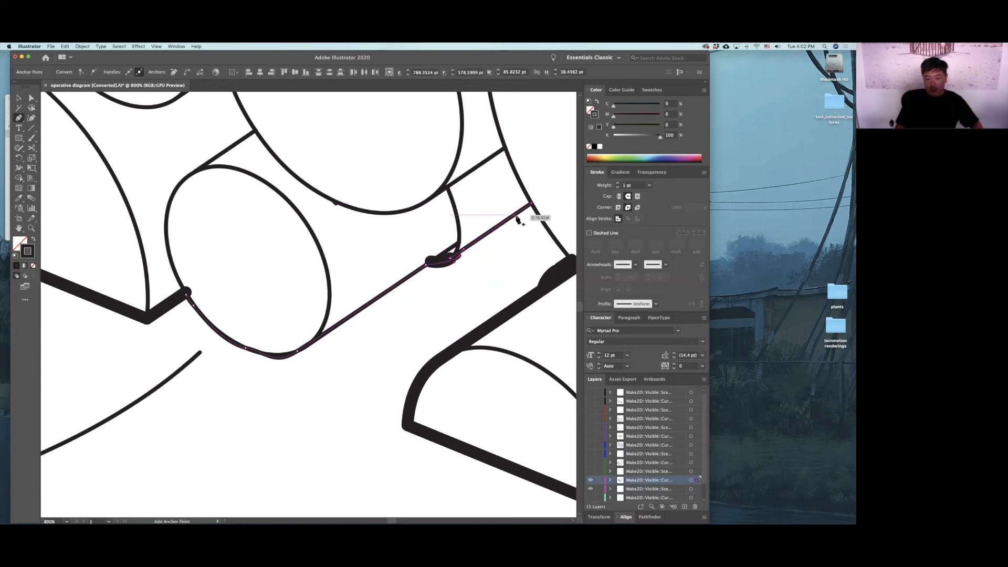
Set the stroke weight of the traced path under the small tube to 3 pt.
click(19, 98)
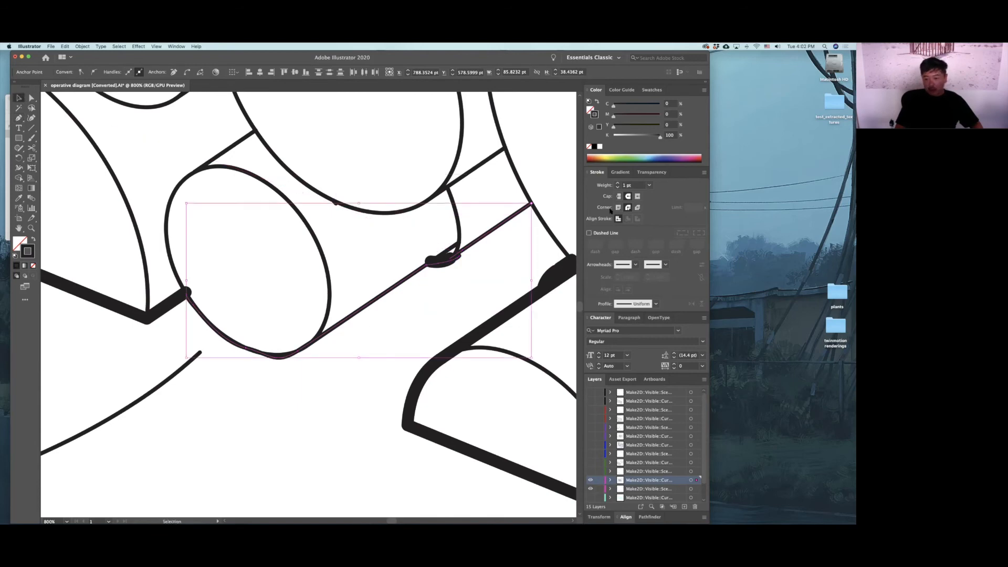
click(618, 183)
click(618, 183)
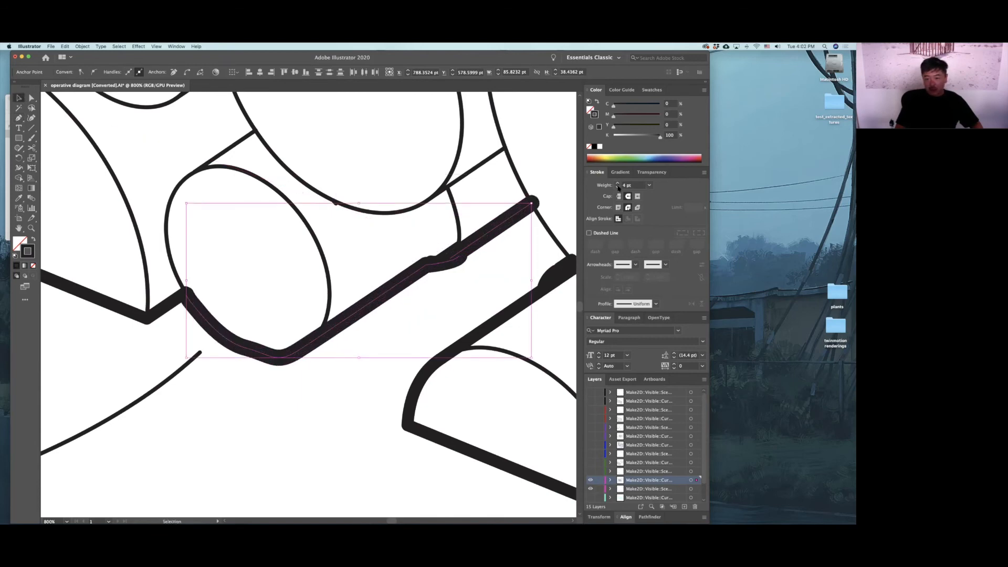
click(370, 321)
Draw a short 3 pt Pen segment along the large circle's edge, bridging the two thick outline ends.
drag(369, 322, 210, 376)
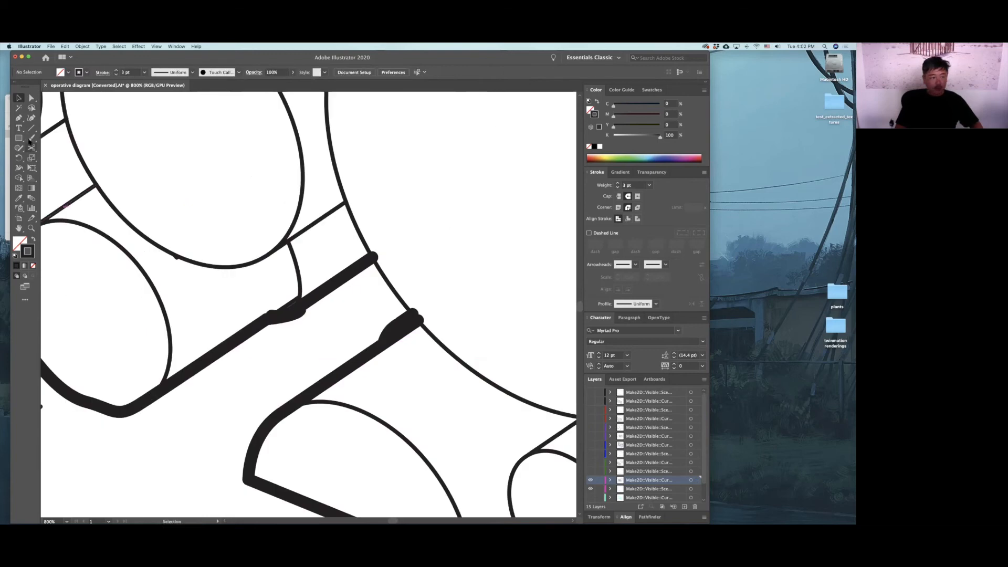
click(19, 118)
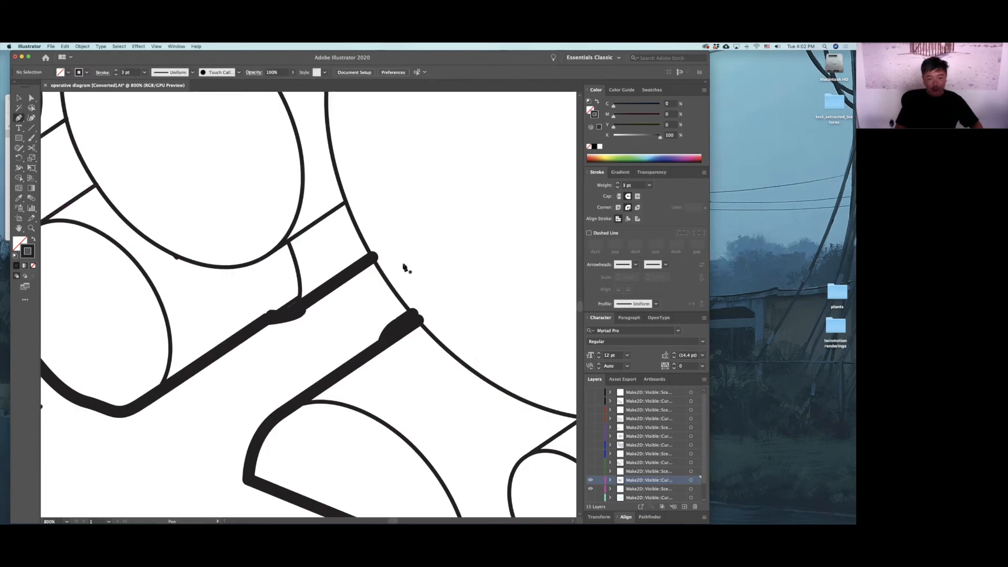
click(371, 258)
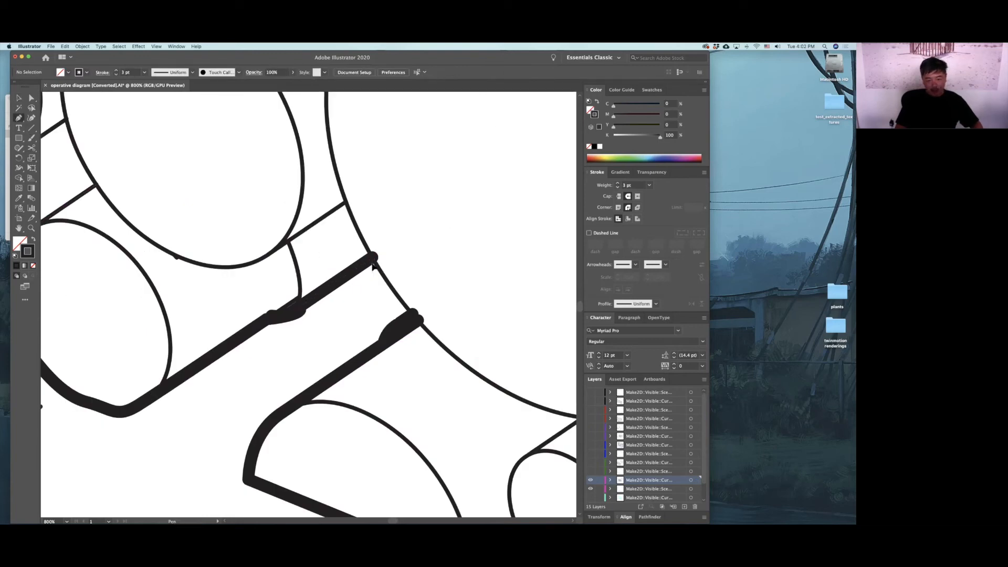
click(405, 317)
key(v)
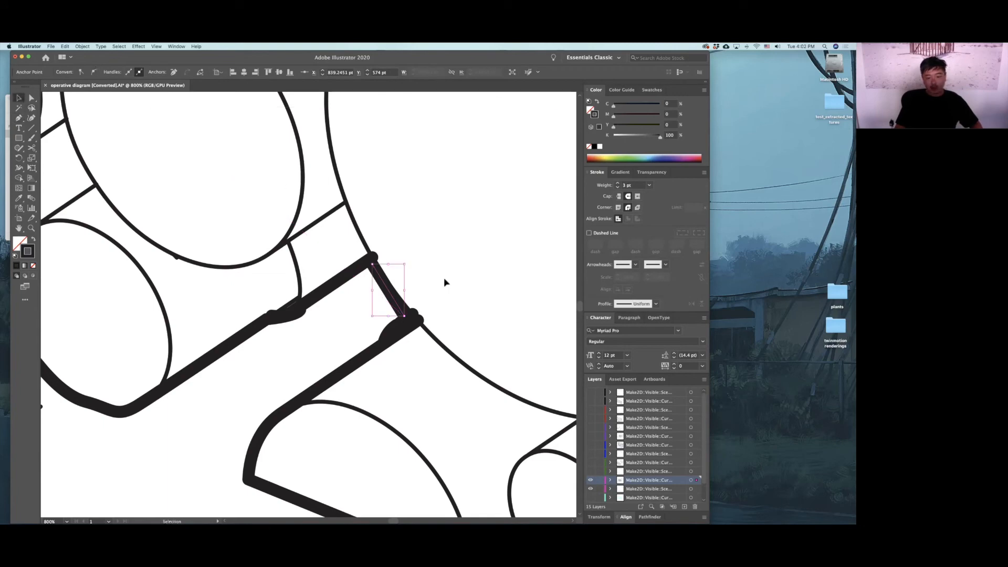
click(445, 280)
alt+scroll(449, 331, down, 5)
alt+scroll(487, 398, down, 1)
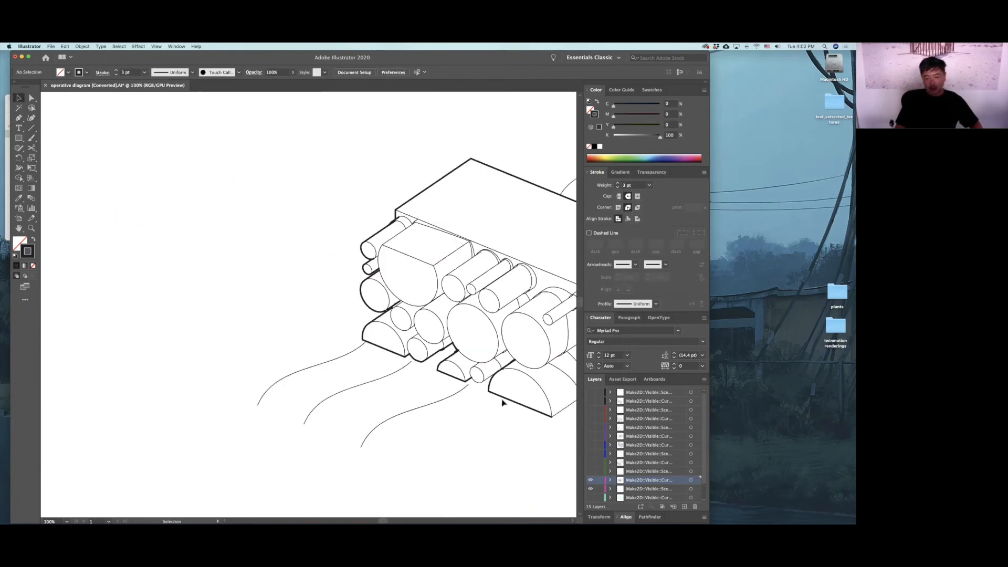
Thicken the ground edge of the large half-round tube near the box's front corner to match the heavy outline.
alt+scroll(429, 386, up, 4)
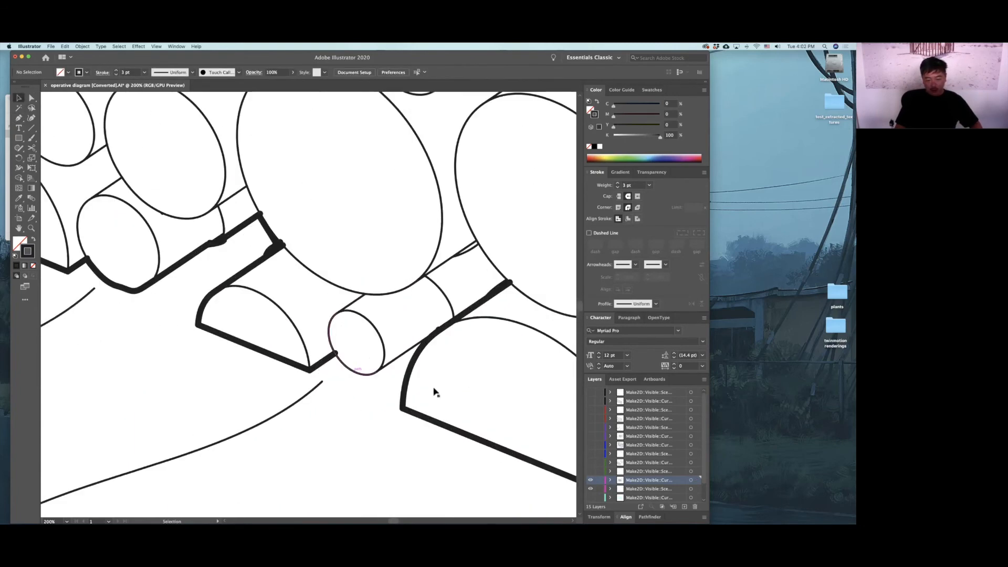
alt+scroll(447, 393, down, 3)
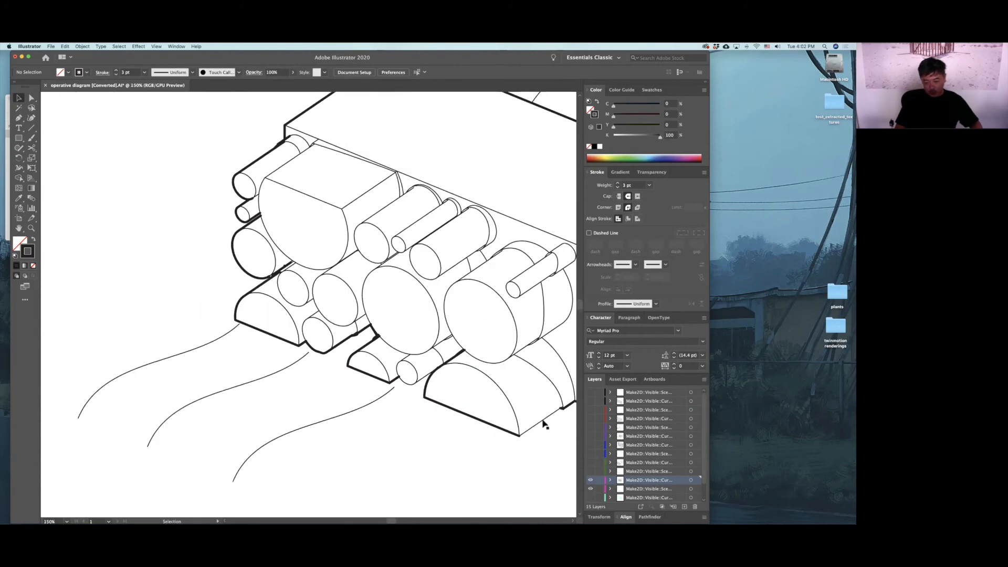
click(543, 420)
click(618, 183)
click(618, 183)
click(413, 382)
alt+scroll(414, 381, up, 6)
drag(284, 337, 136, 237)
click(19, 118)
click(150, 231)
mouse_move(197, 281)
mouse_down()
mouse_move(229, 289)
mouse_move(287, 278)
mouse_up()
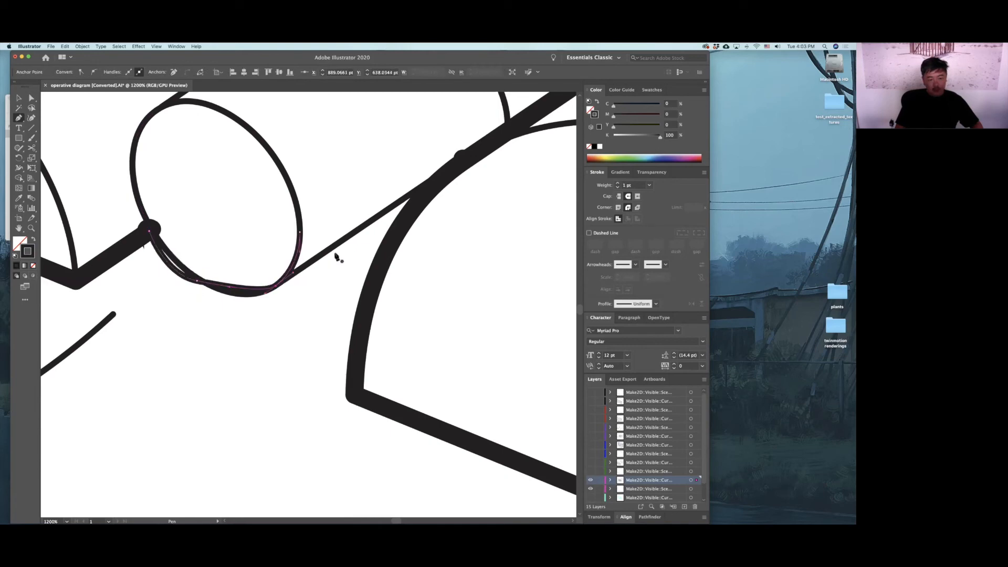
key(Delete)
Draw a 3 pt Pen line along the small ground tube's lower edge up to the large half-round tube's thick outline.
drag(256, 297, 273, 293)
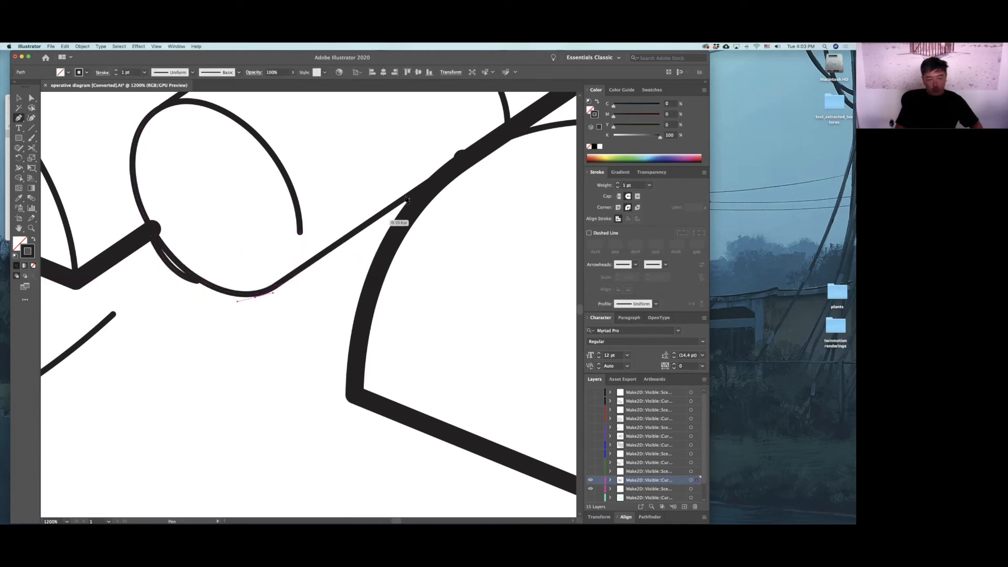
click(425, 181)
click(17, 98)
click(618, 185)
click(617, 184)
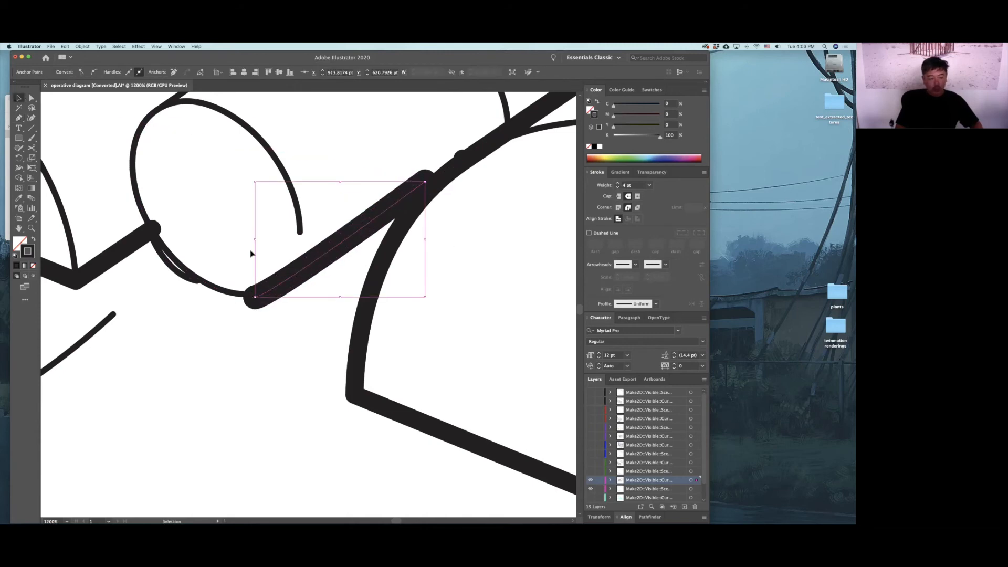
click(617, 187)
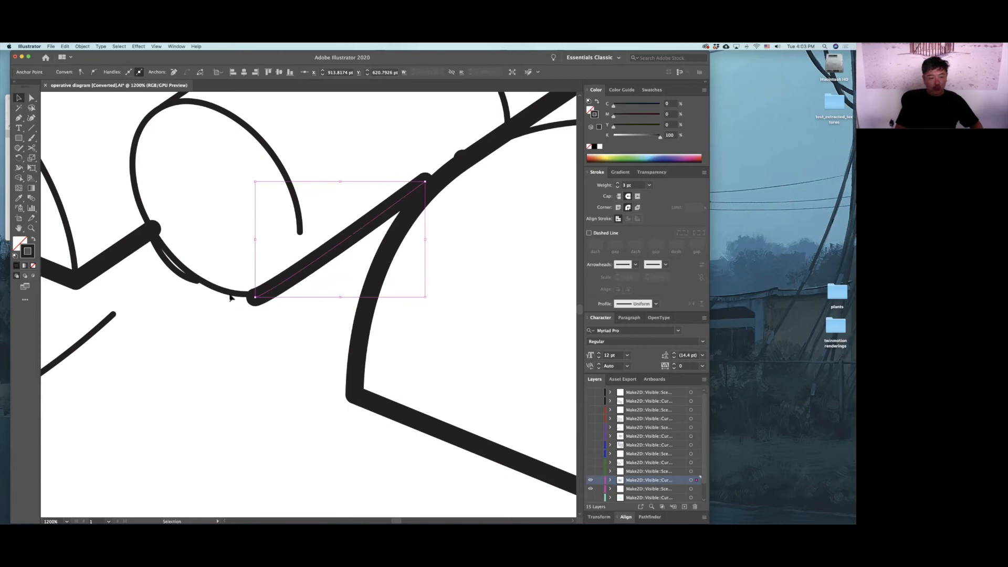
Thicken the traced arc along the lower rim of the small ground tube and undo the last anchor deletion.
click(188, 278)
click(618, 184)
click(214, 330)
key(a)
mouse_move(197, 281)
mouse_down()
mouse_move(261, 296)
mouse_move(180, 303)
mouse_up()
drag(301, 233, 317, 212)
key(super+z)
click(365, 434)
alt+scroll(367, 438, down, 6)
alt+scroll(378, 452, down, 1)
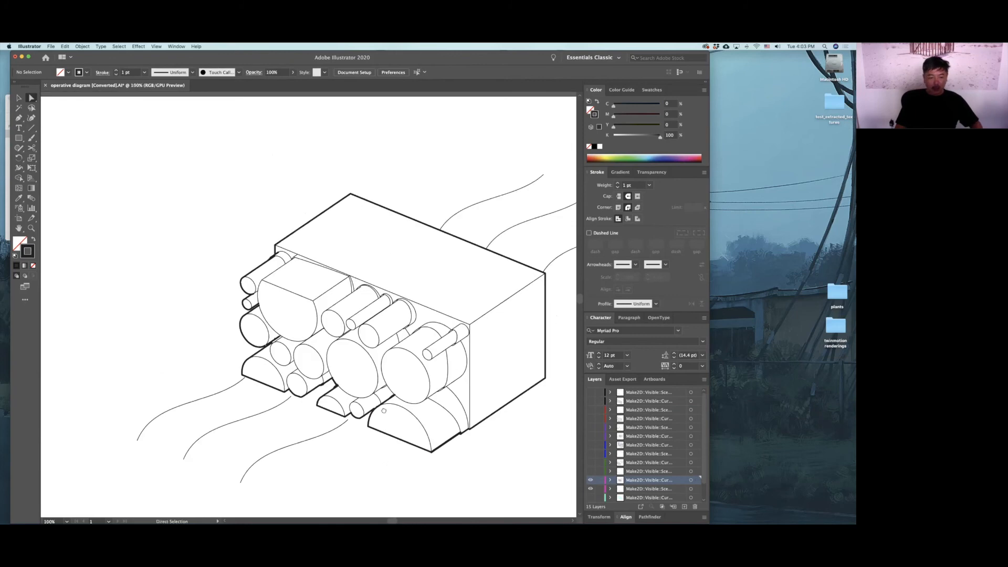
Turn the six curved flow lines in front of and behind the box into dashed lines with an 8 pt dash.
drag(384, 413, 254, 355)
alt+scroll(512, 255, down, 1)
drag(423, 208, 423, 206)
shift+drag(155, 315, 267, 384)
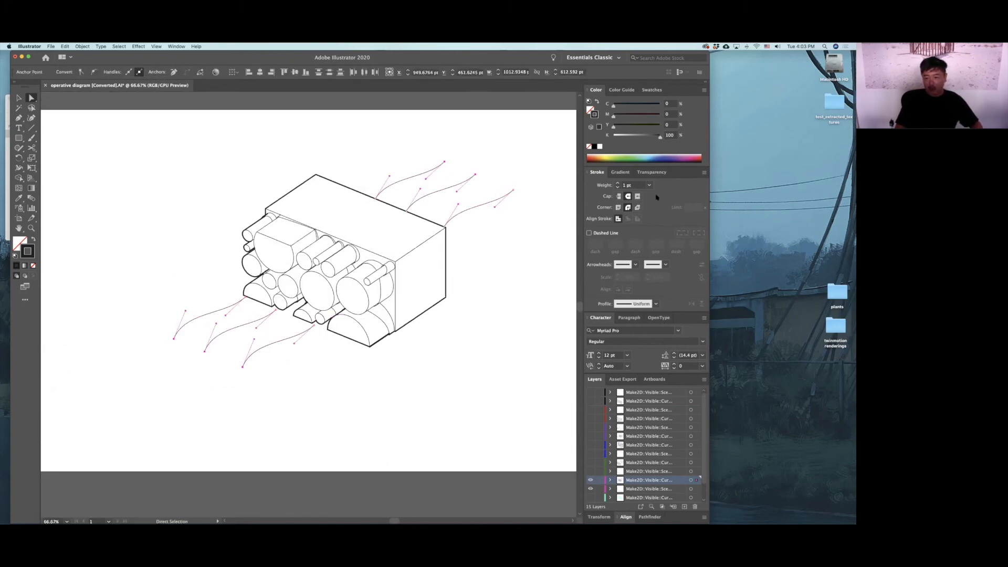
click(596, 234)
Add the Arrow 7 arrowhead to the ends of the dashed flow lines and scale it to 150%.
click(636, 264)
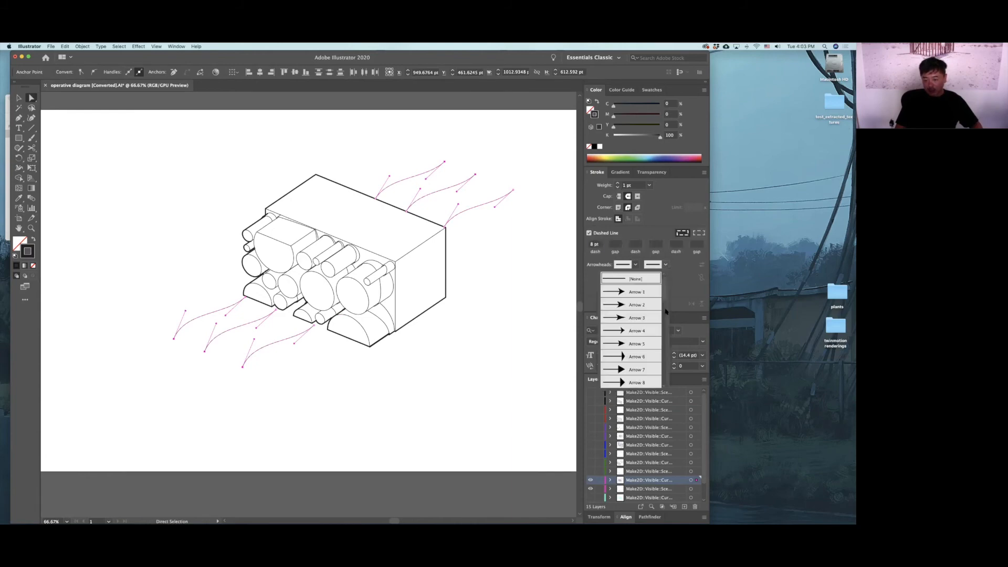
click(630, 369)
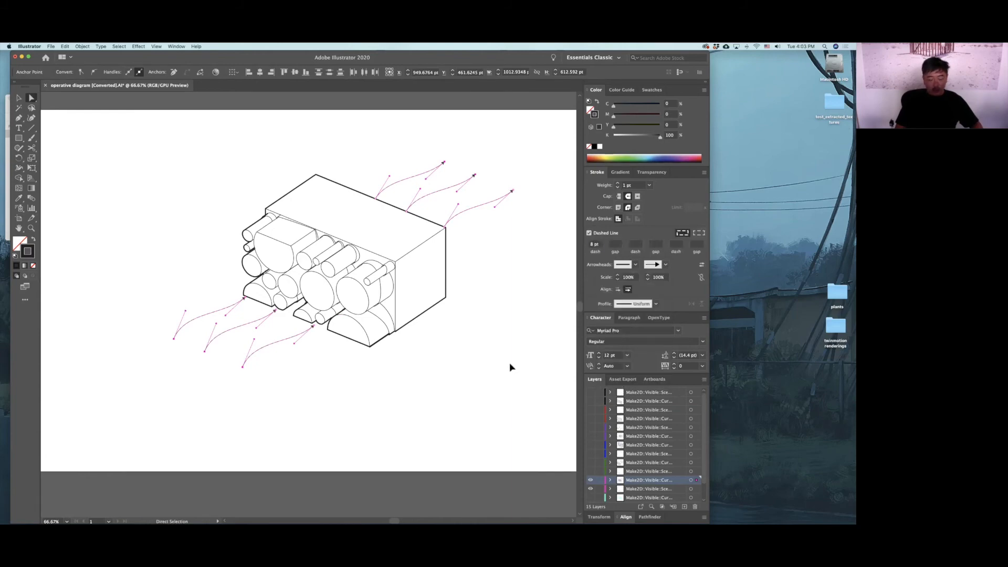
click(668, 280)
text(150)
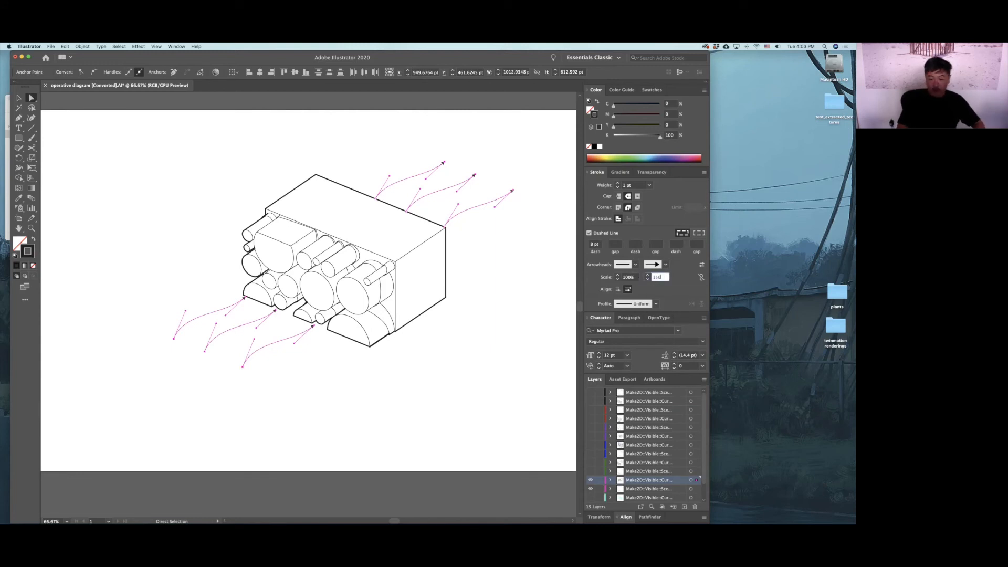
key(Return)
click(454, 385)
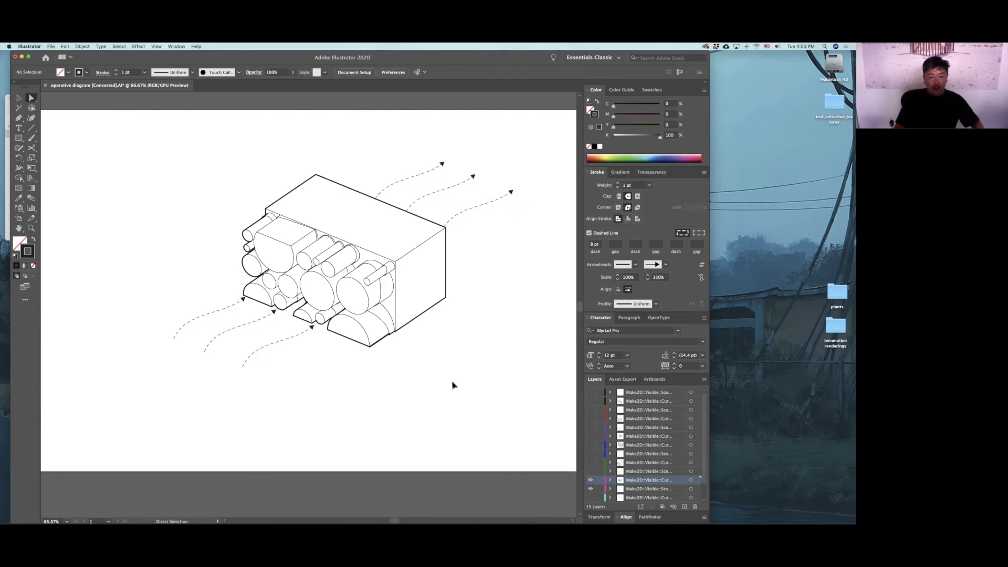
Hide the flow diagram's layers and show only the mint-green drawing's outer silhouette layer.
alt+scroll(462, 380, down, 2)
alt+scroll(471, 386, up, 1)
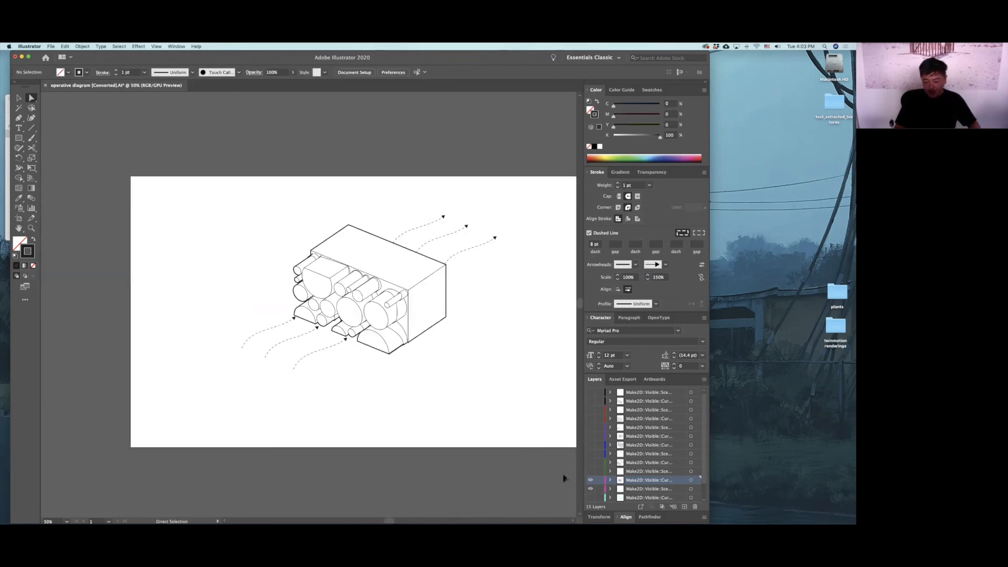
key(super+y)
scroll(590, 480, down, 1)
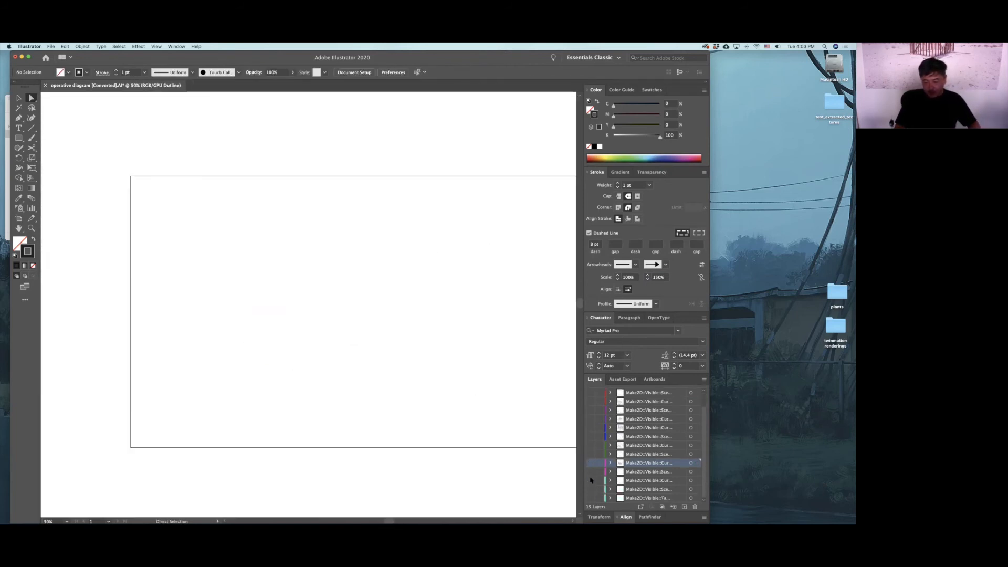
click(590, 482)
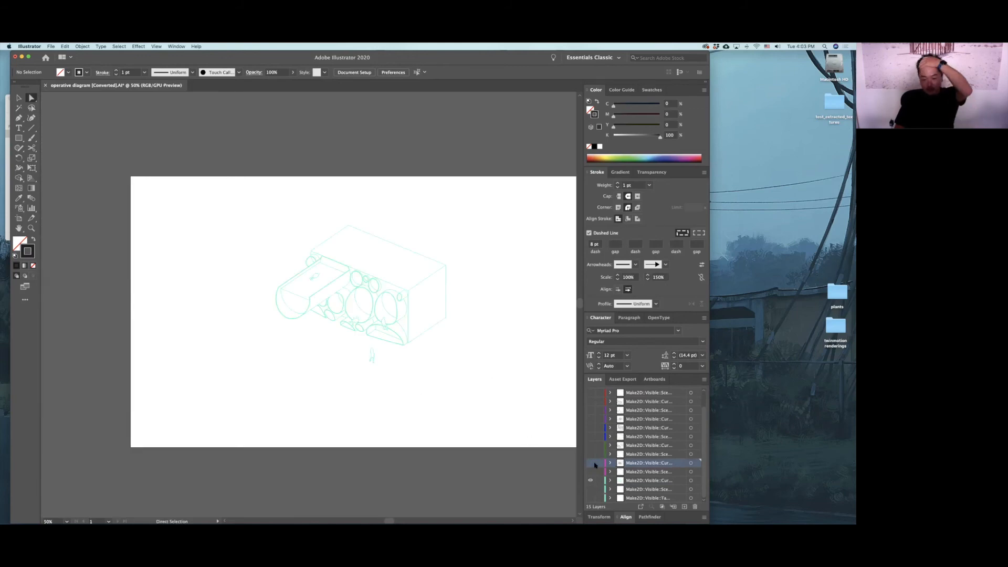
click(590, 481)
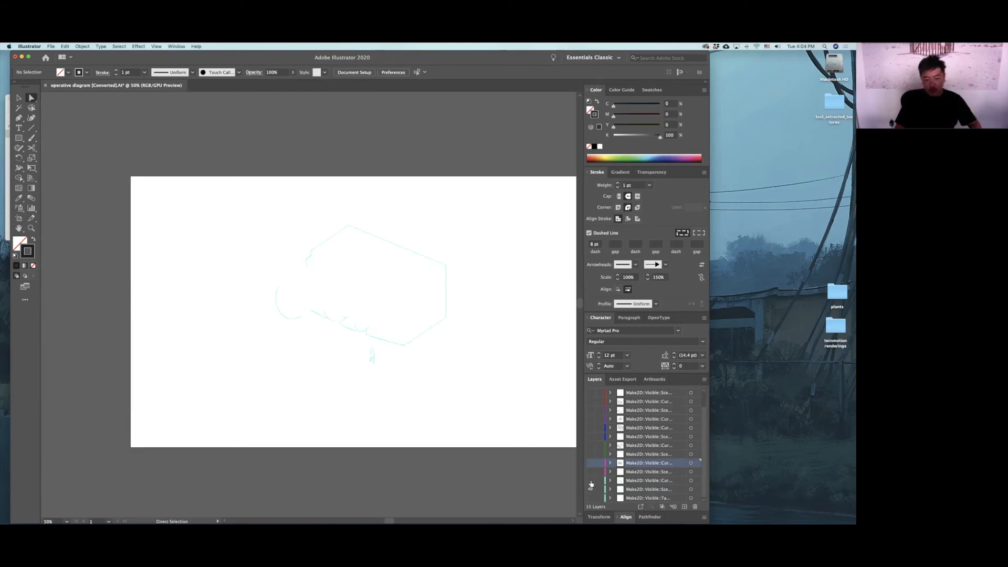
Delete the standing figure's outline below the box from the silhouette layer.
drag(456, 402, 455, 403)
click(356, 354)
drag(353, 343, 353, 342)
key(Delete)
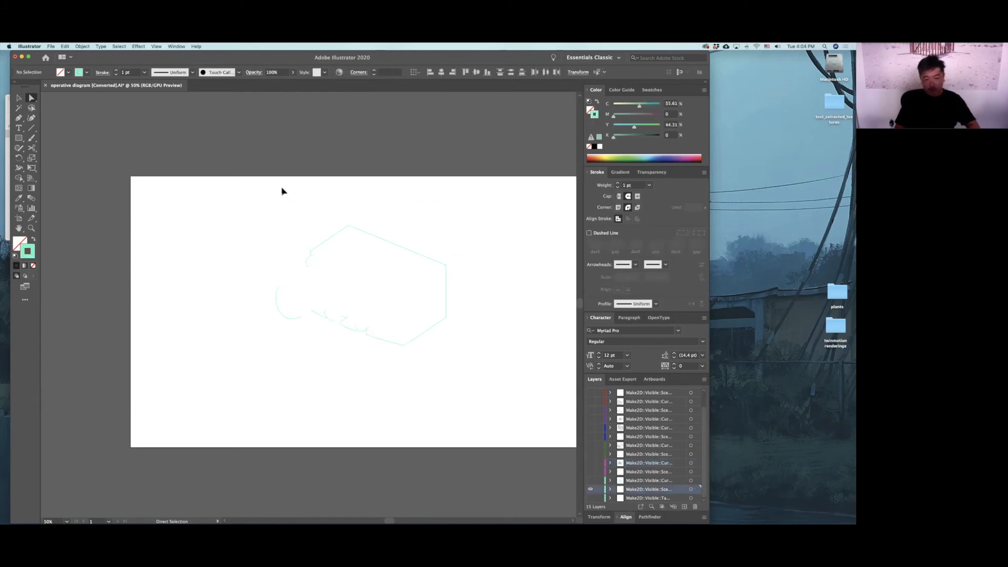
Set all the silhouette lines to a black stroke with a 3 pt weight.
key(super+a)
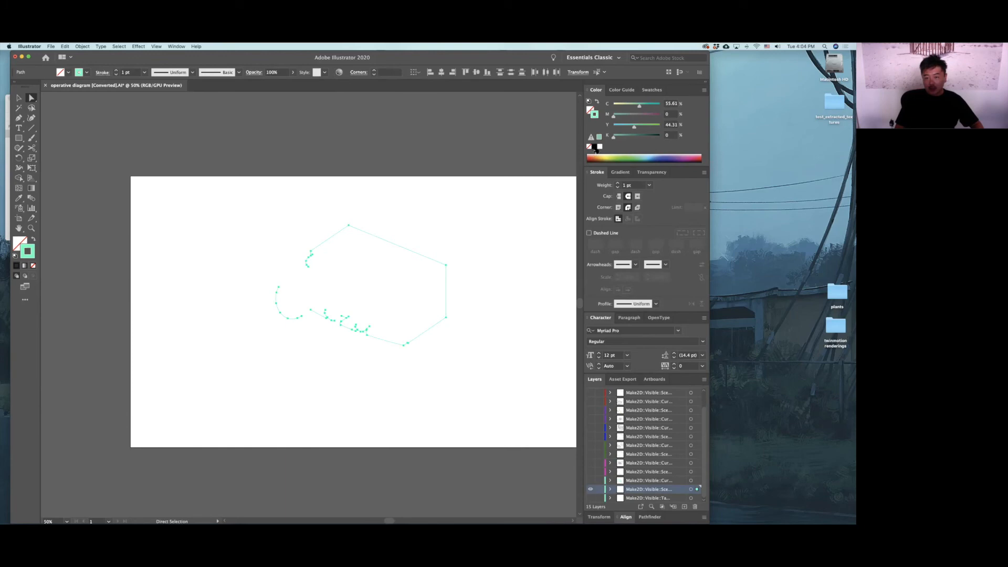
click(595, 147)
double_click(618, 183)
click(617, 187)
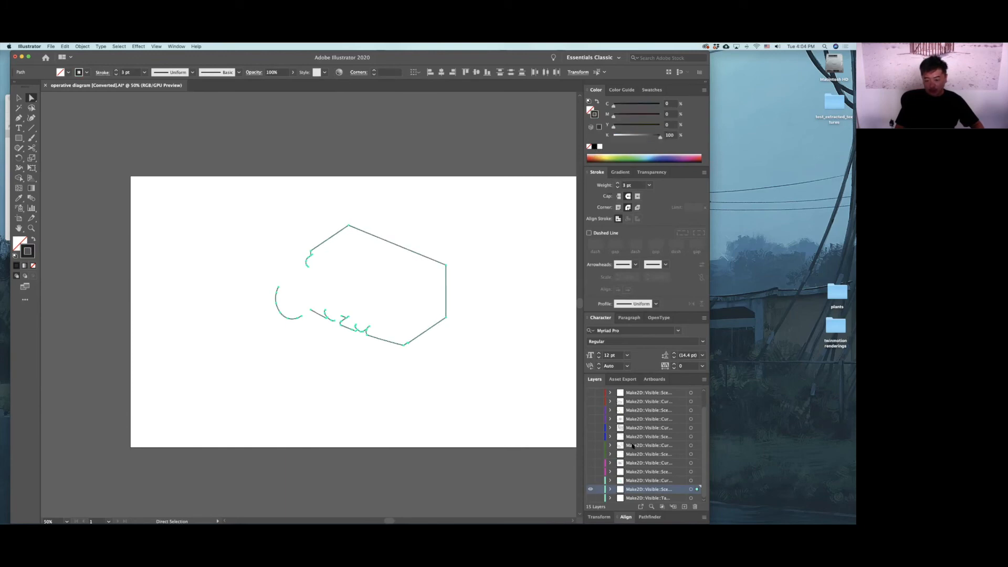
Show the matching mint-green Visible Curves layer and change the stroke of all its lines to black.
click(590, 481)
key(super+shift+a)
key(z)
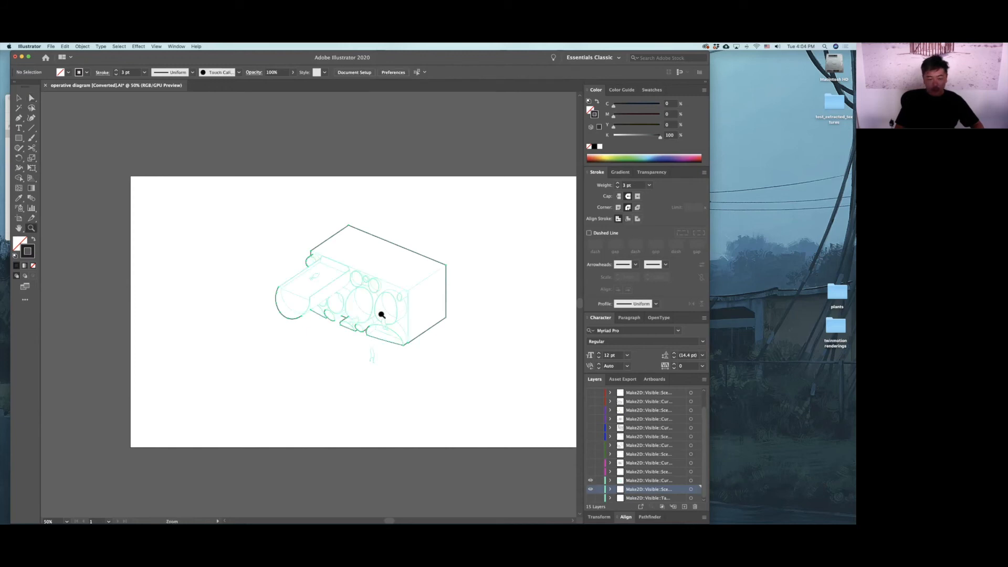
click(691, 481)
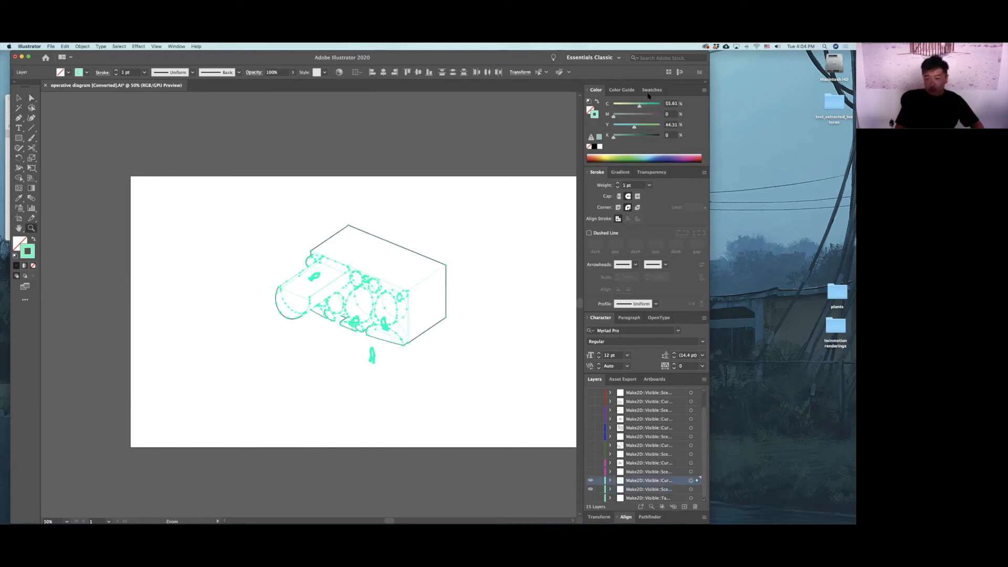
click(594, 147)
click(469, 235)
drag(270, 305, 423, 268)
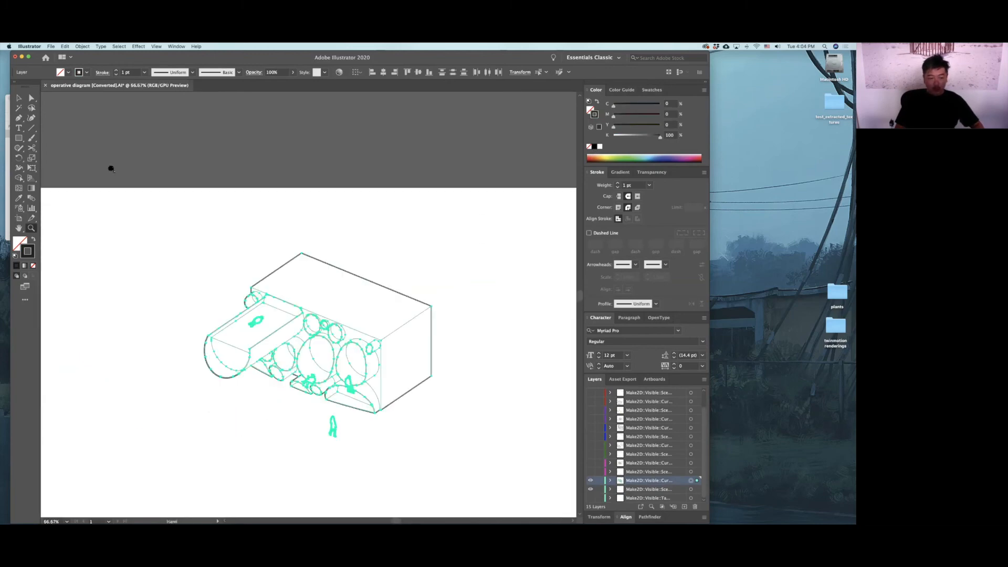
click(19, 98)
click(103, 209)
Cut the large protruding half-tube's outer upper edge with the Scissors tool where the small round tube meets it.
key(z)
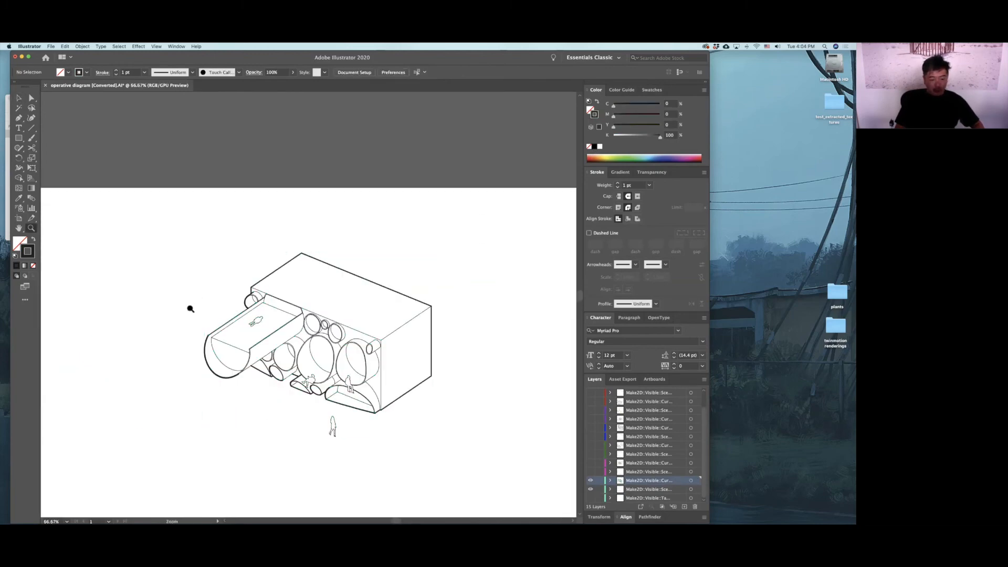
click(189, 307)
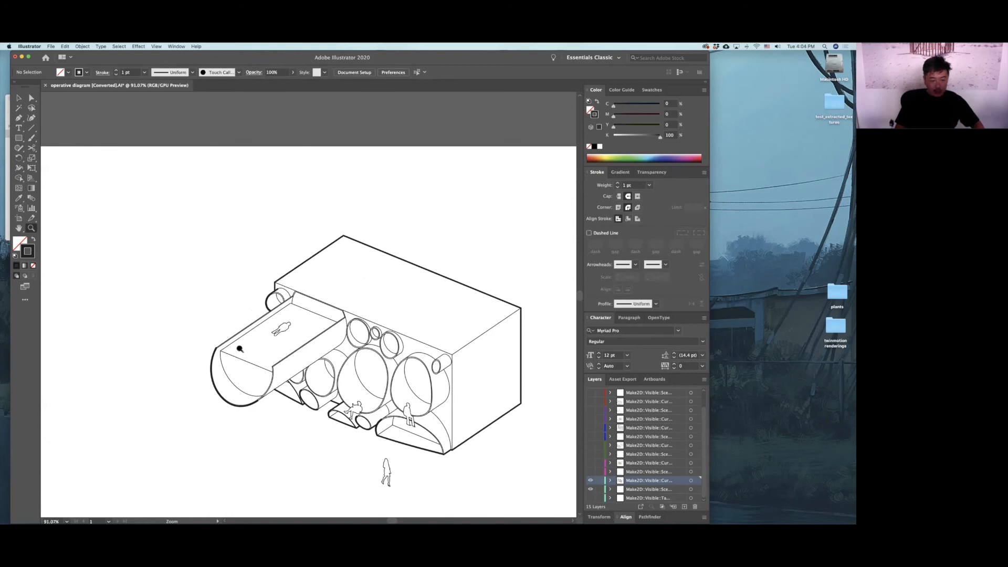
click(240, 349)
key(a)
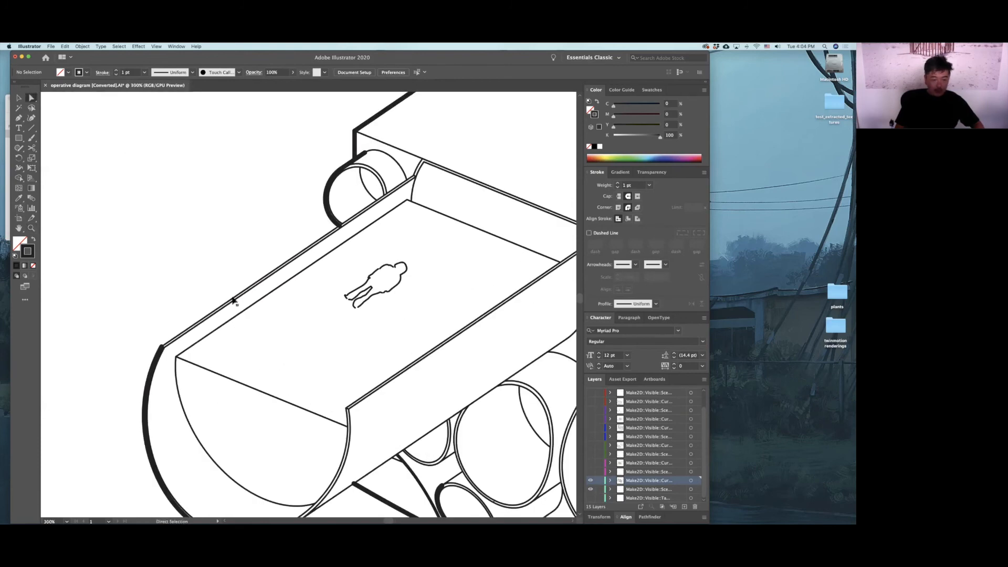
click(233, 301)
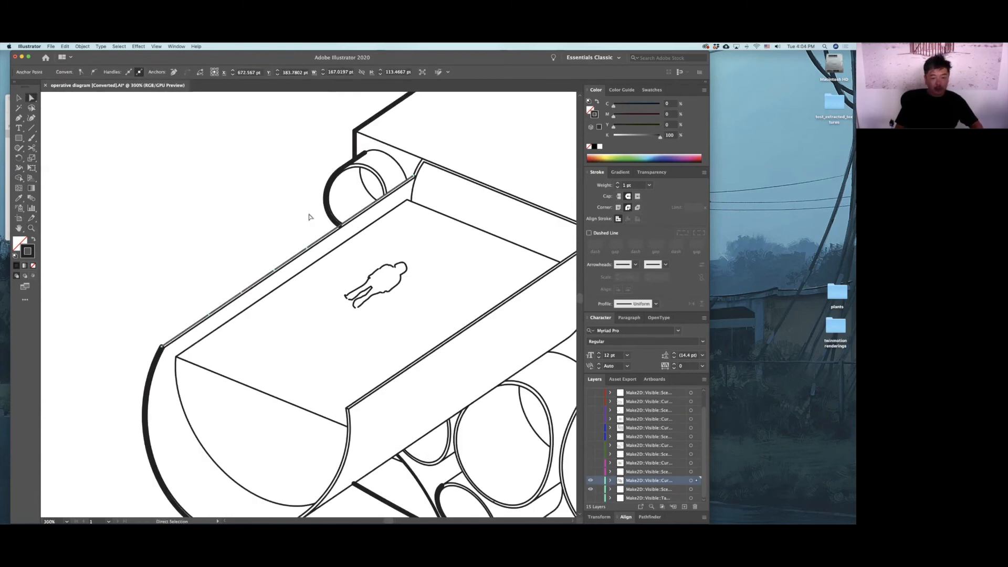
key(c)
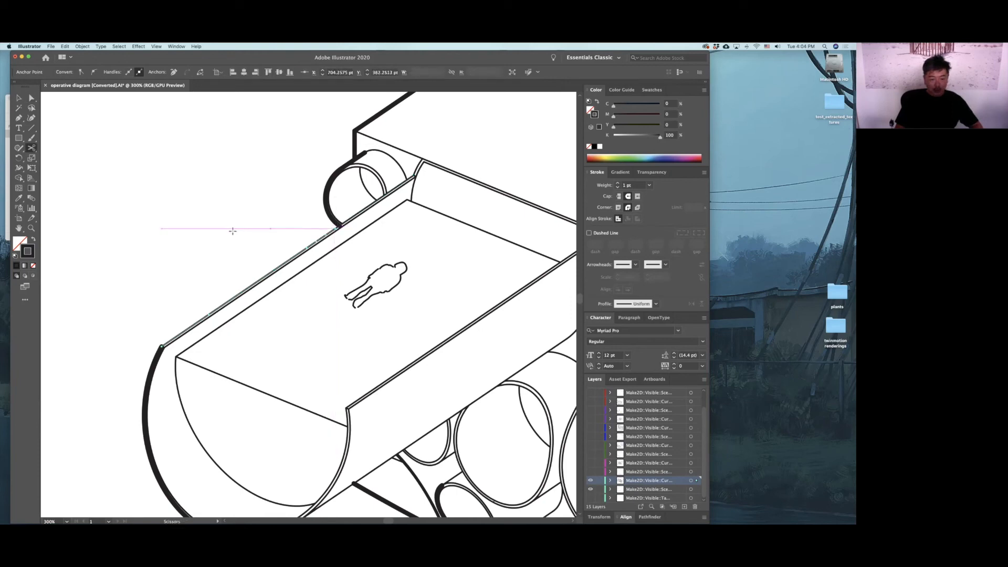
click(231, 228)
click(440, 302)
Set the stroke weight of the half-tube's cut outer upper edge to 3 pt.
key(a)
click(268, 274)
click(267, 274)
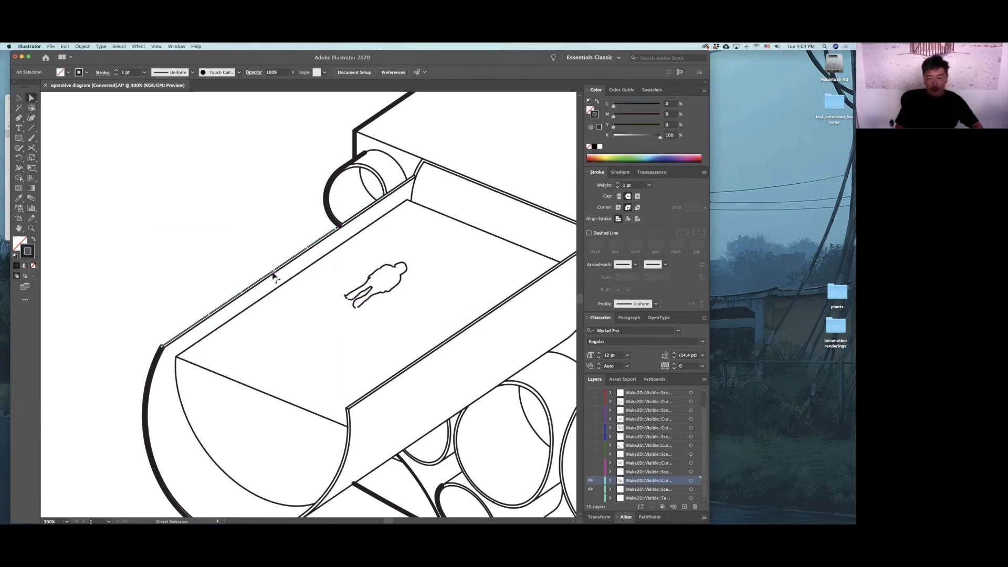
click(618, 183)
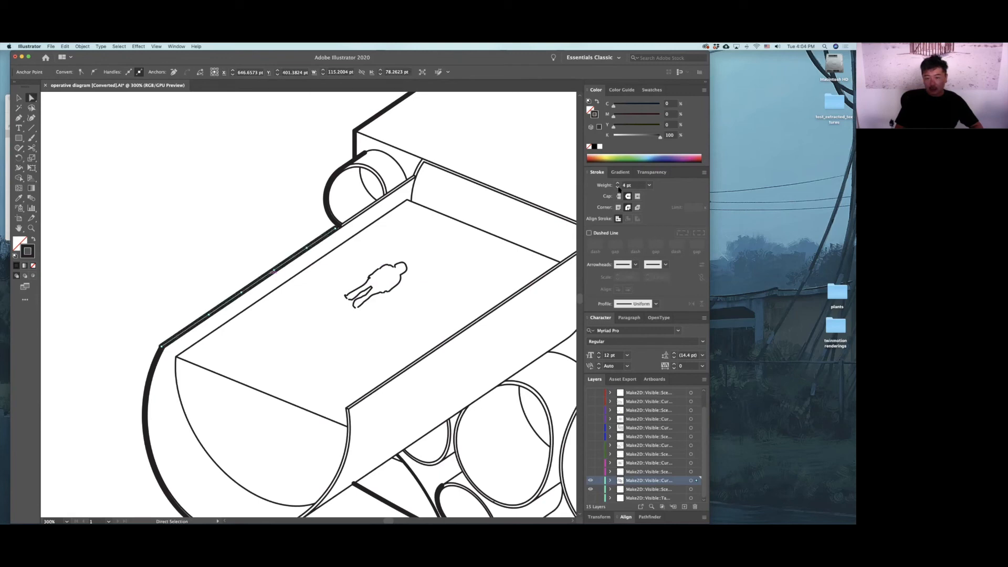
click(280, 245)
Cut the small lower tube's underside edge with the Scissors tool where it meets the box's thick ground line.
alt+scroll(288, 245, down, 2)
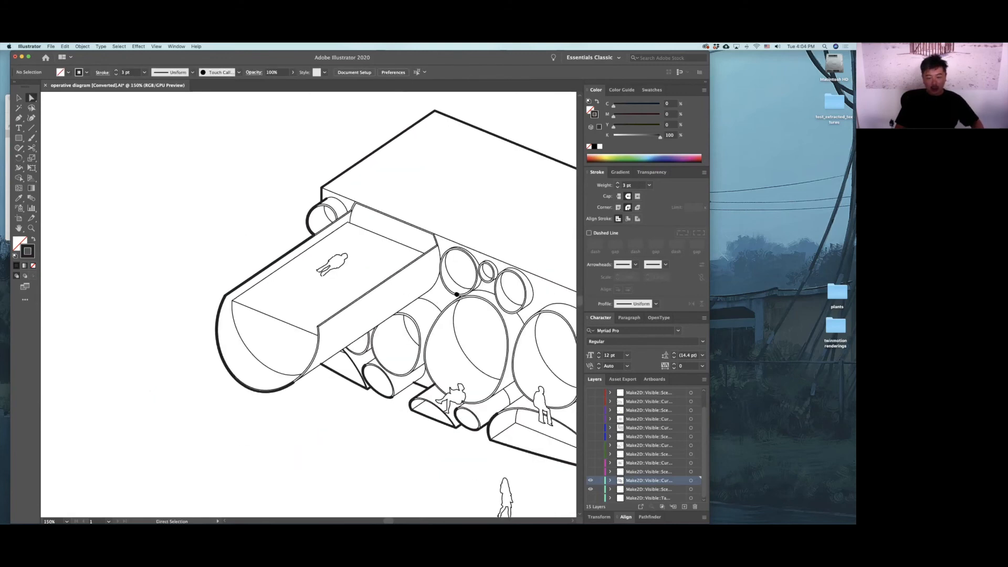
drag(549, 373, 401, 306)
alt+scroll(462, 387, down, 1)
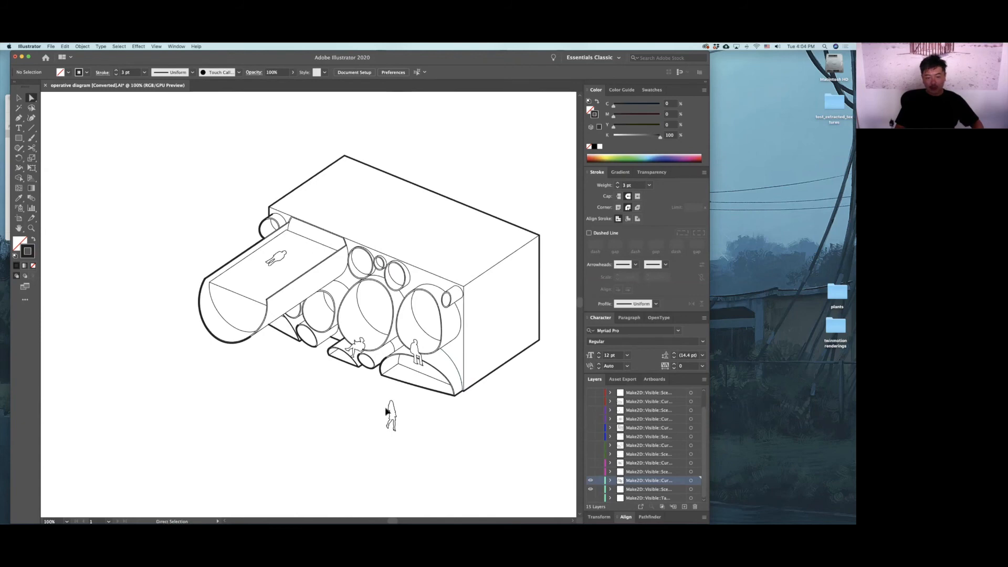
alt+scroll(322, 347, up, 5)
key(c)
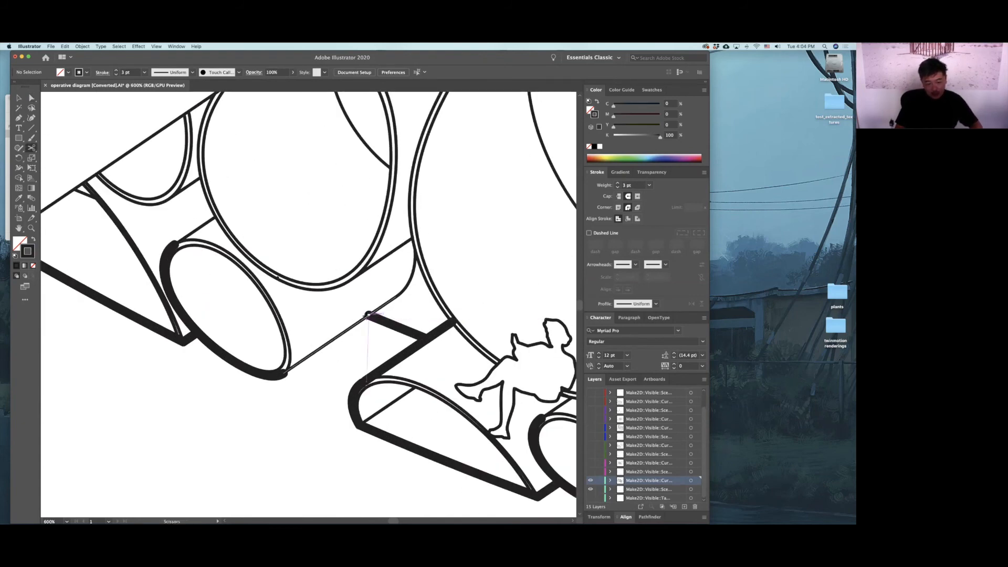
click(369, 314)
Set the stroke weight of the small lower tube's cut underside segment to 3 pt.
key(a)
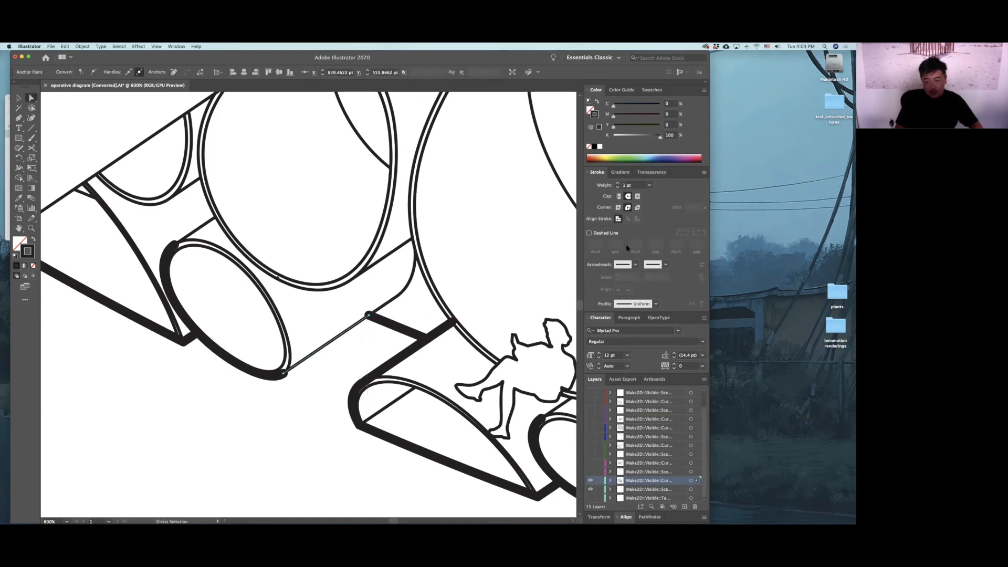
click(618, 183)
click(618, 183)
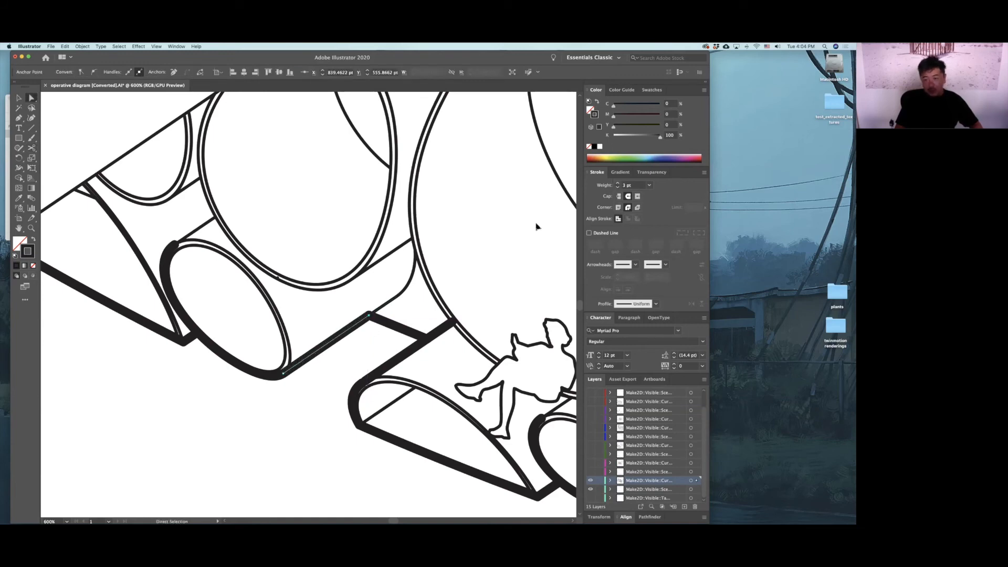
click(471, 297)
alt+scroll(471, 296, down, 7)
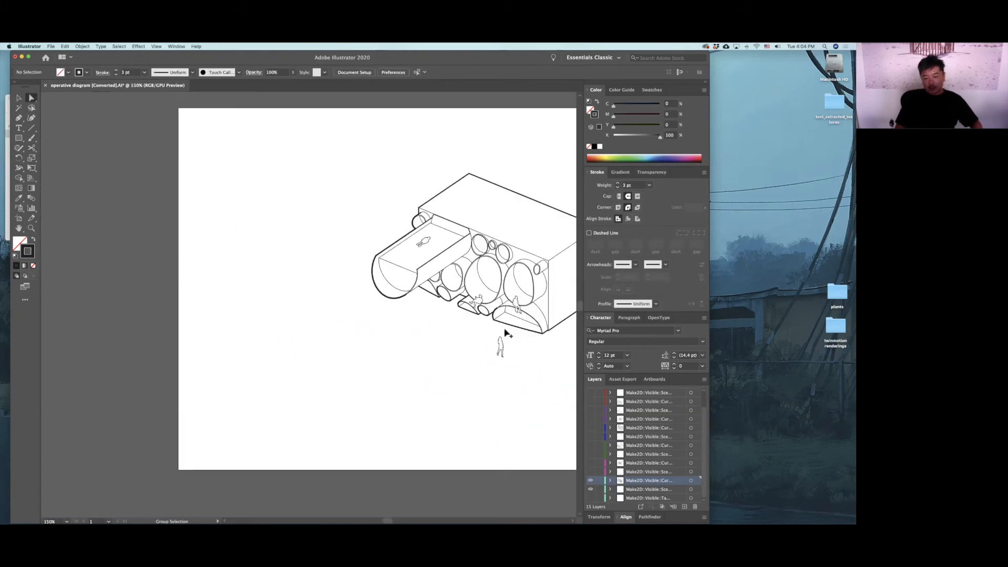
alt+scroll(439, 336, up, 1)
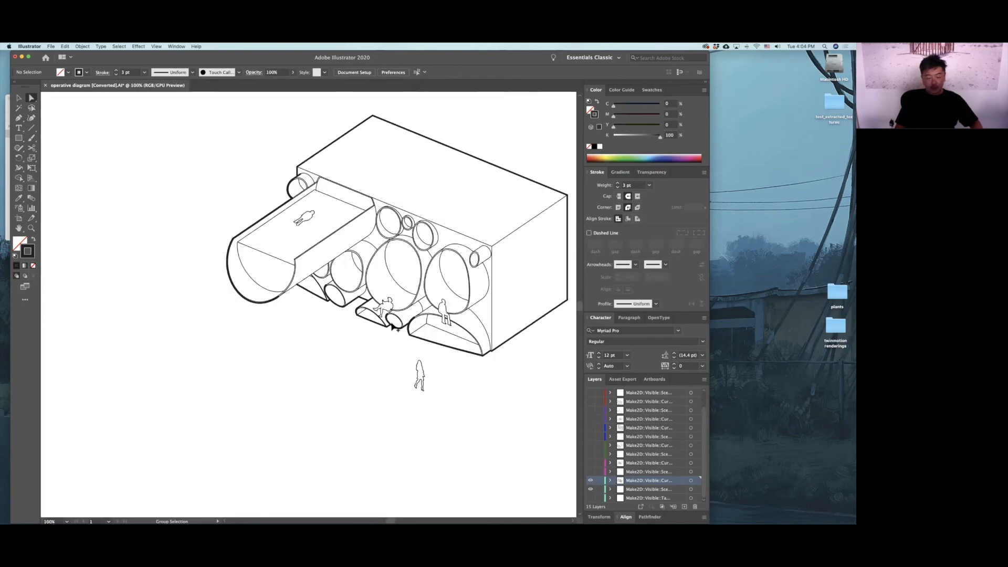
alt+scroll(389, 294, down, 1)
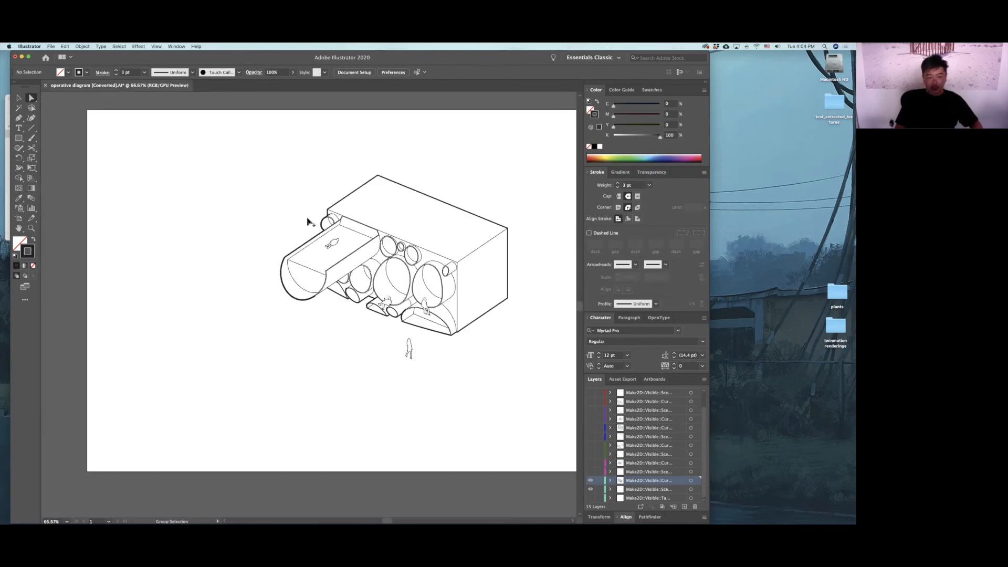
Build closed shapes from the half-tube's semicircular water face and its flat water surface with the Shape Builder tool.
alt+scroll(351, 258, up, 2)
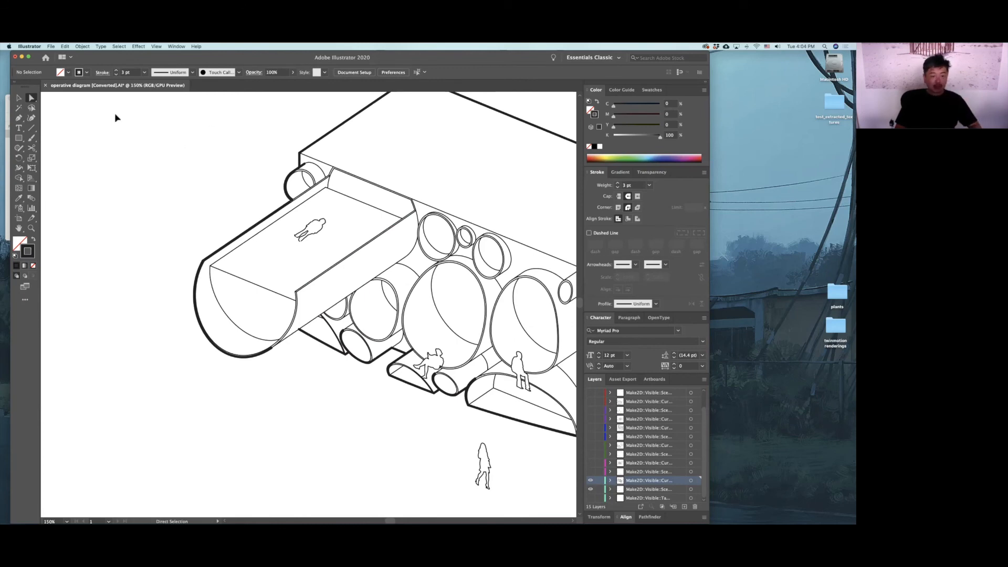
key(v)
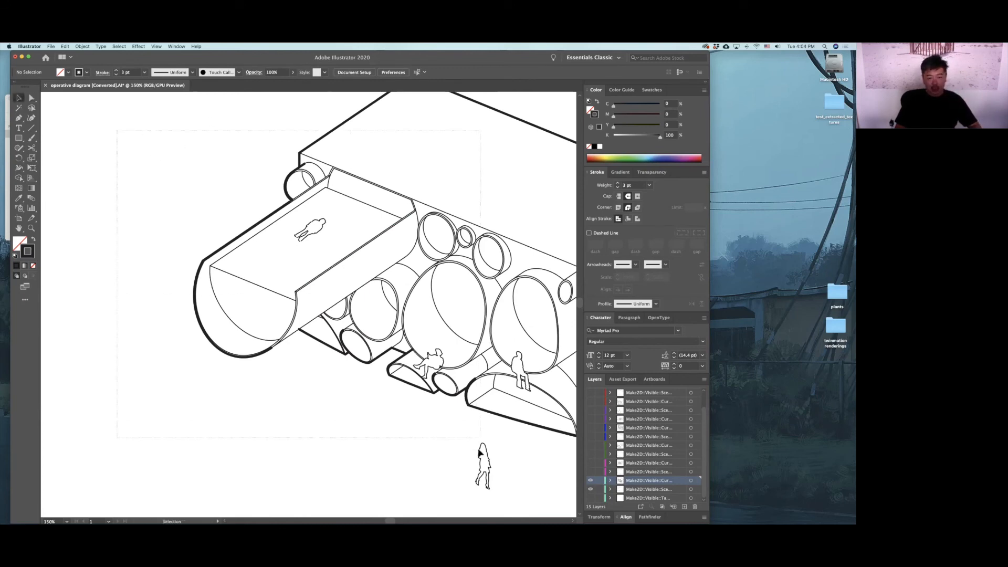
drag(457, 436, 478, 449)
click(20, 178)
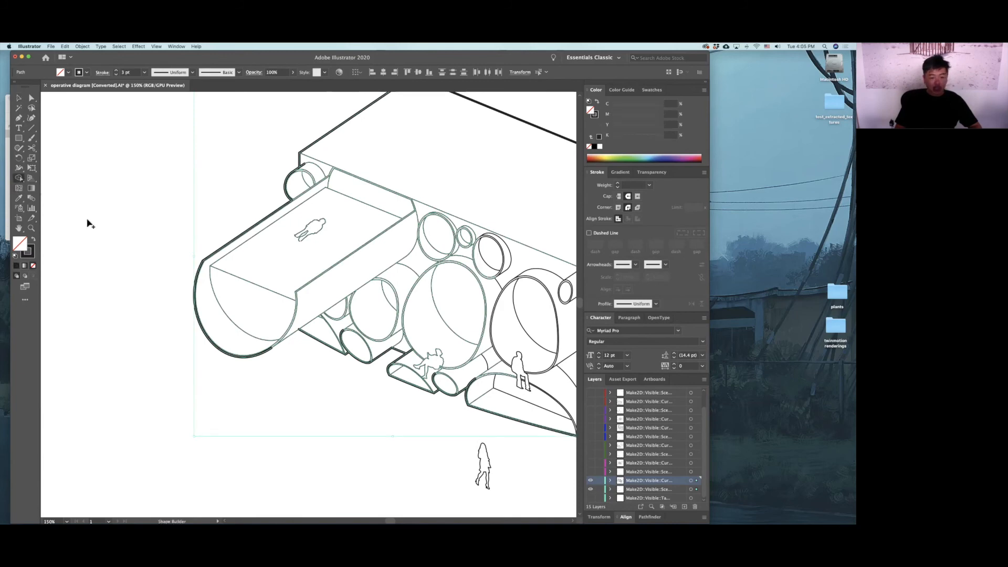
click(264, 269)
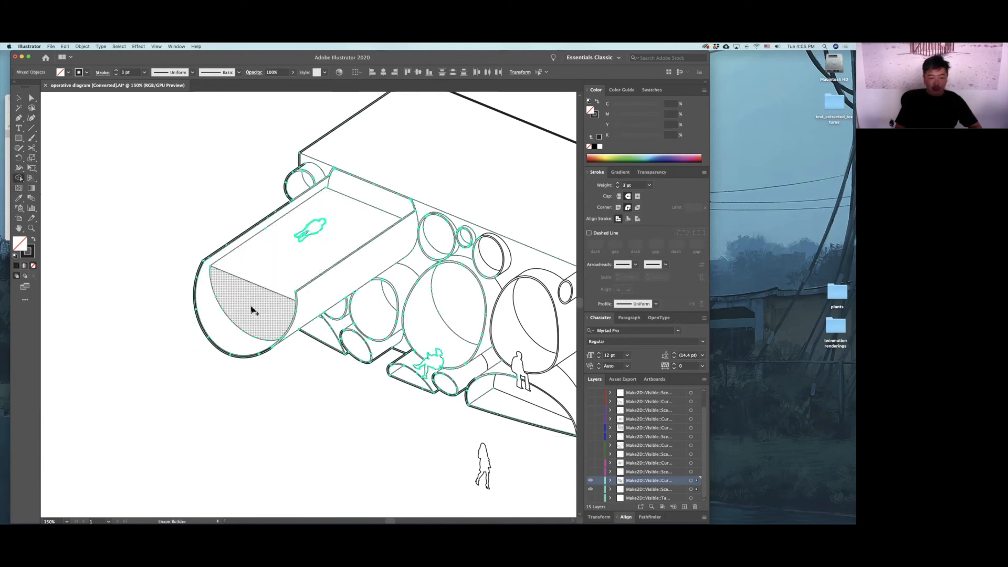
click(18, 98)
Fill the half-tube's semicircular end face with light blue, lowering cyan to about 36%.
click(207, 282)
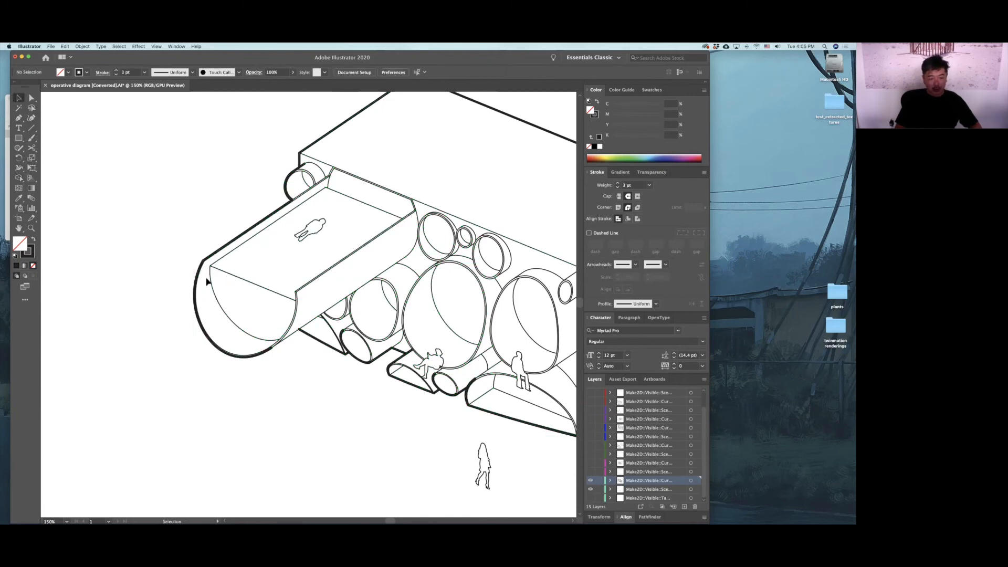
click(213, 288)
click(642, 156)
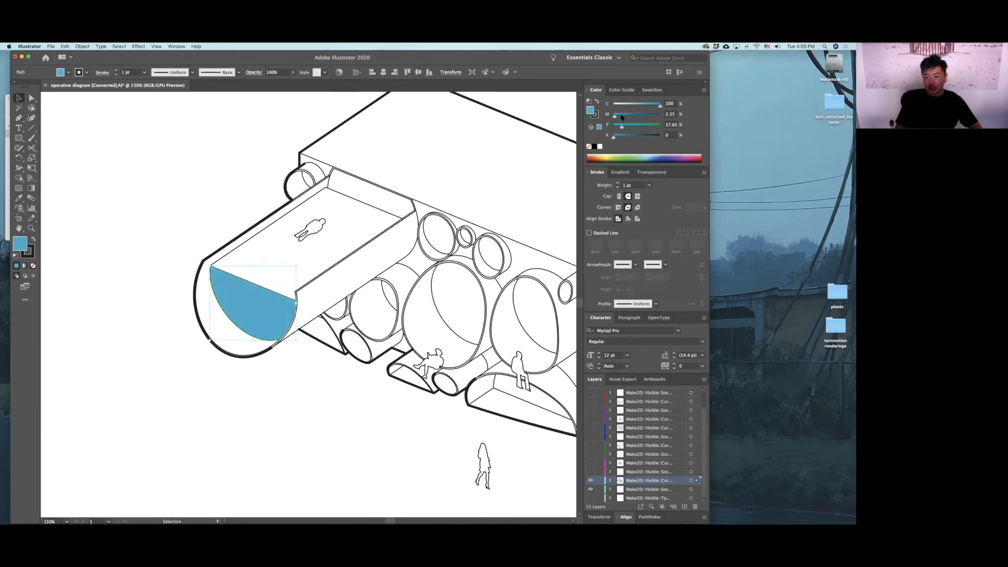
drag(657, 106, 628, 108)
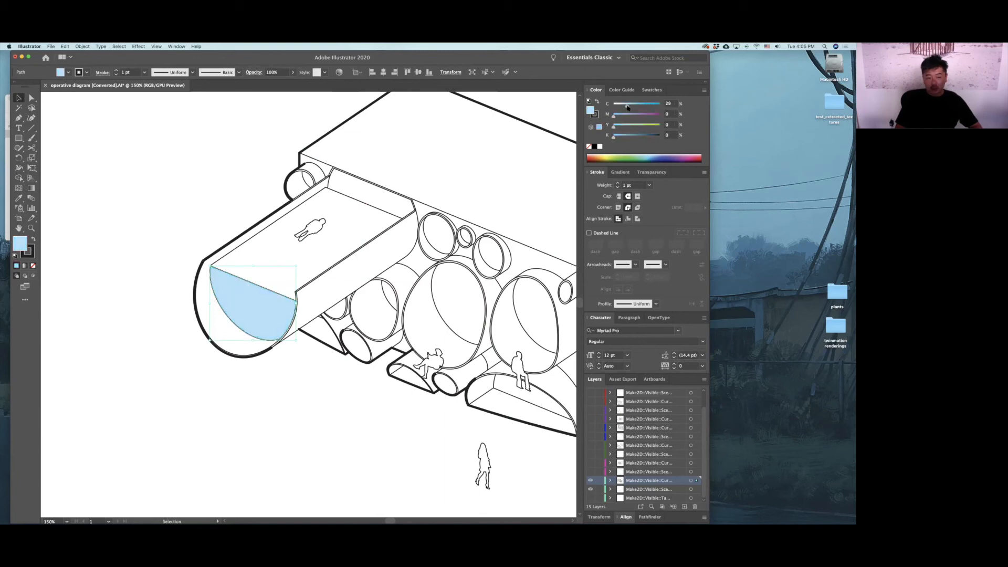
Fill the half-tube's flat water surface with a paler blue, setting cyan to 20%.
click(281, 253)
click(599, 127)
drag(625, 107, 622, 107)
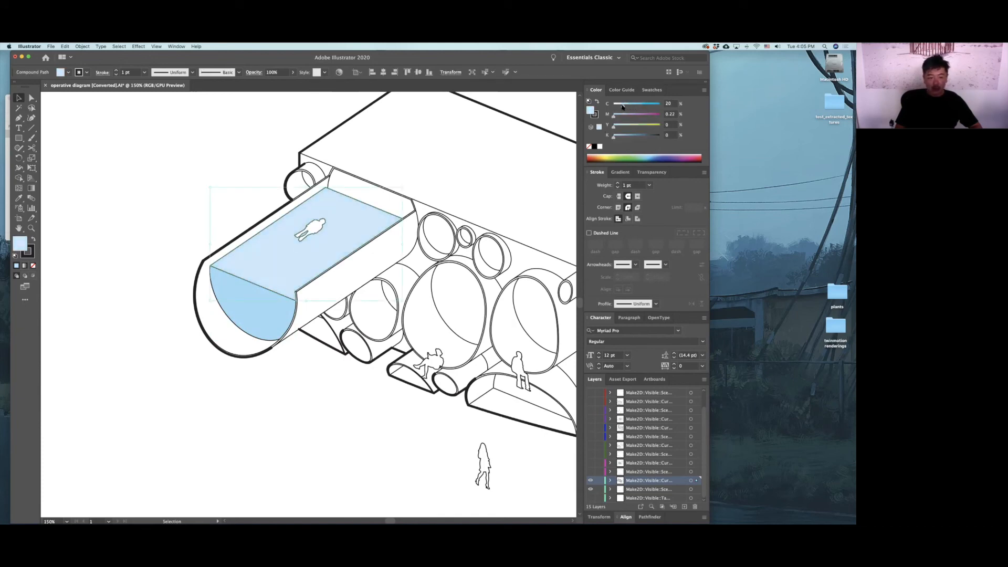
click(186, 230)
alt+scroll(210, 313, down, 2)
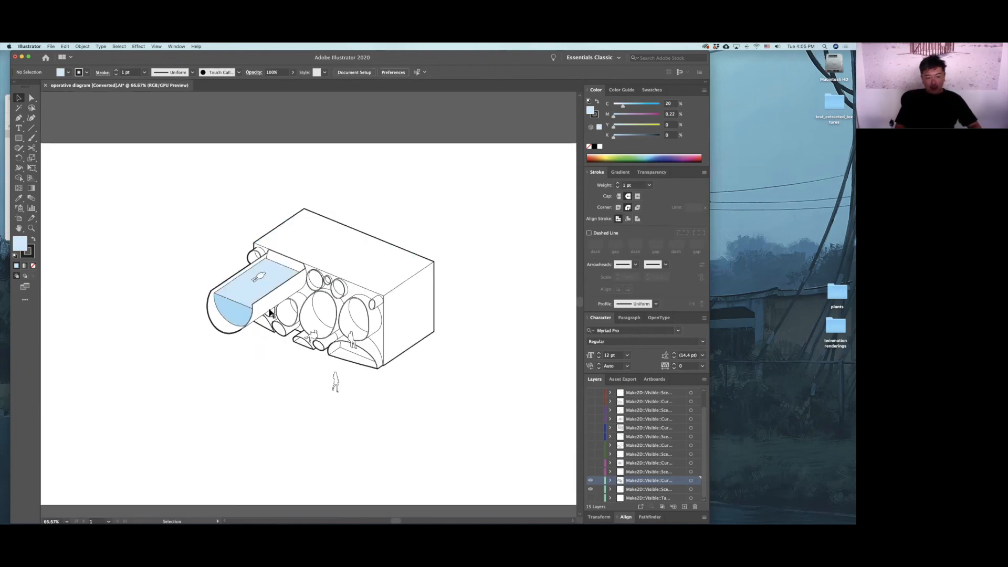
Build a closed shape from the swimming figure's outline on the water surface with the Shape Builder tool.
alt+scroll(265, 296, up, 3)
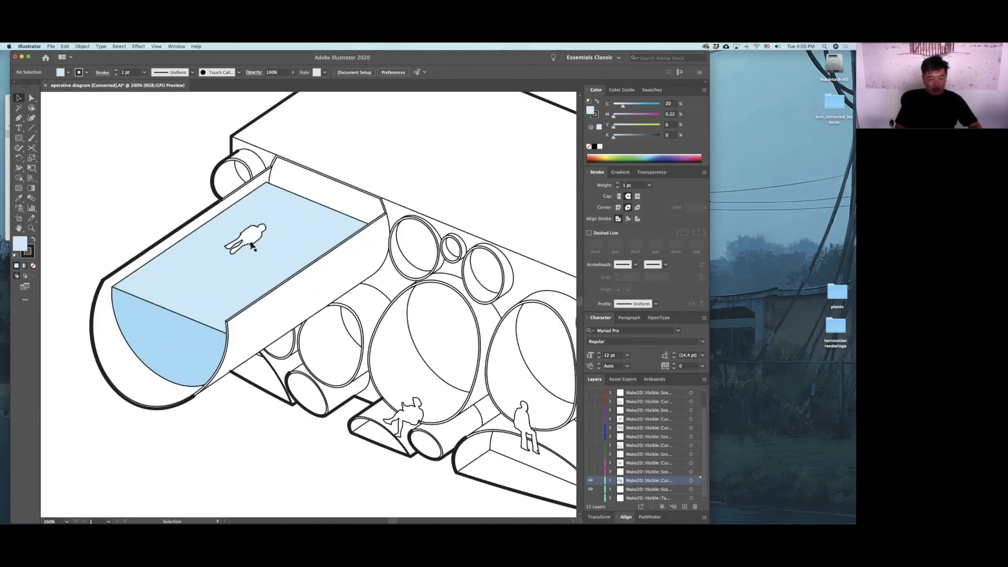
click(262, 229)
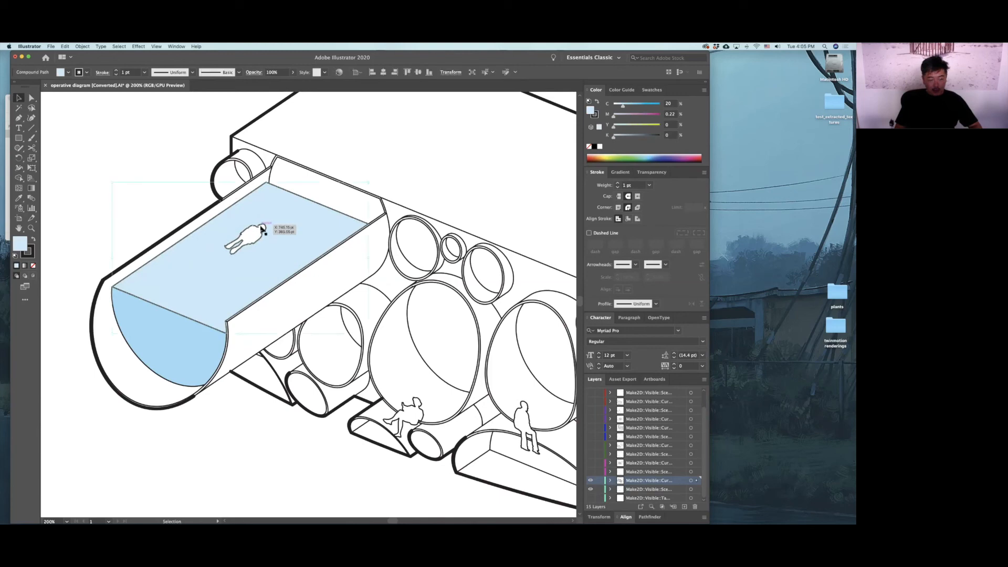
click(204, 255)
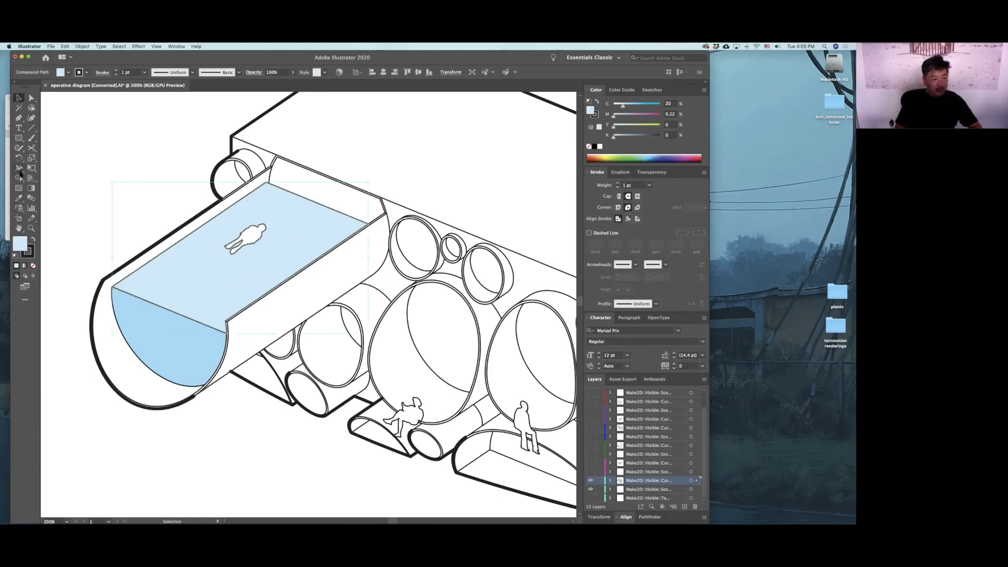
click(21, 179)
click(251, 233)
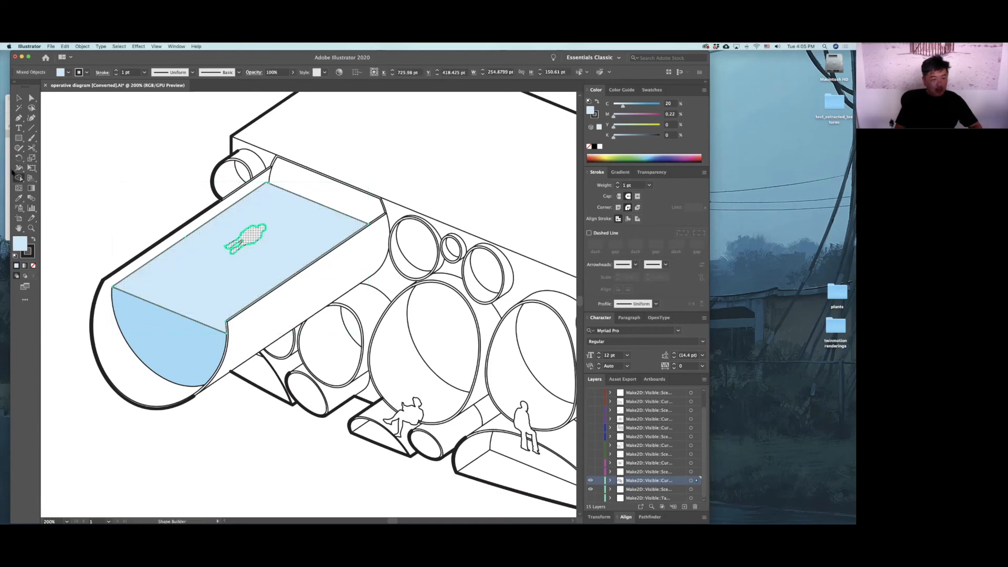
Fill the swimming figure with the light blue sampled from the half-tube's semicircular end face using the Eyedropper.
click(19, 99)
click(34, 100)
click(177, 212)
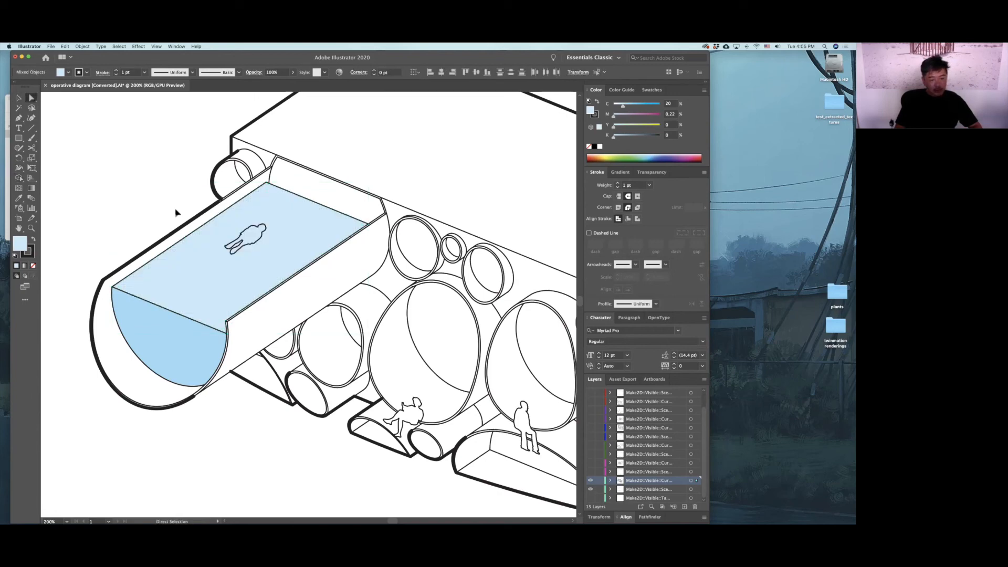
click(251, 238)
key(i)
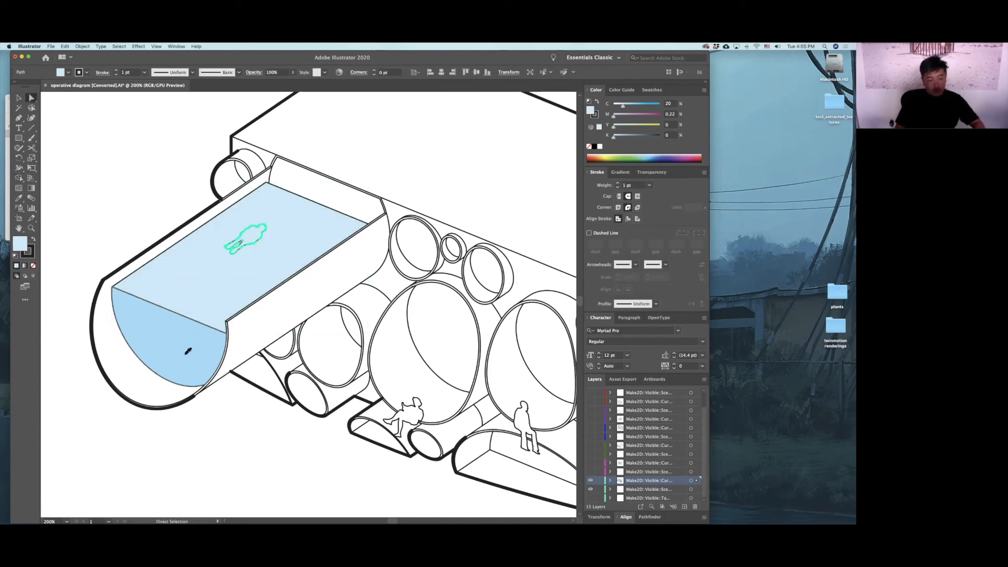
click(188, 344)
click(20, 100)
click(124, 147)
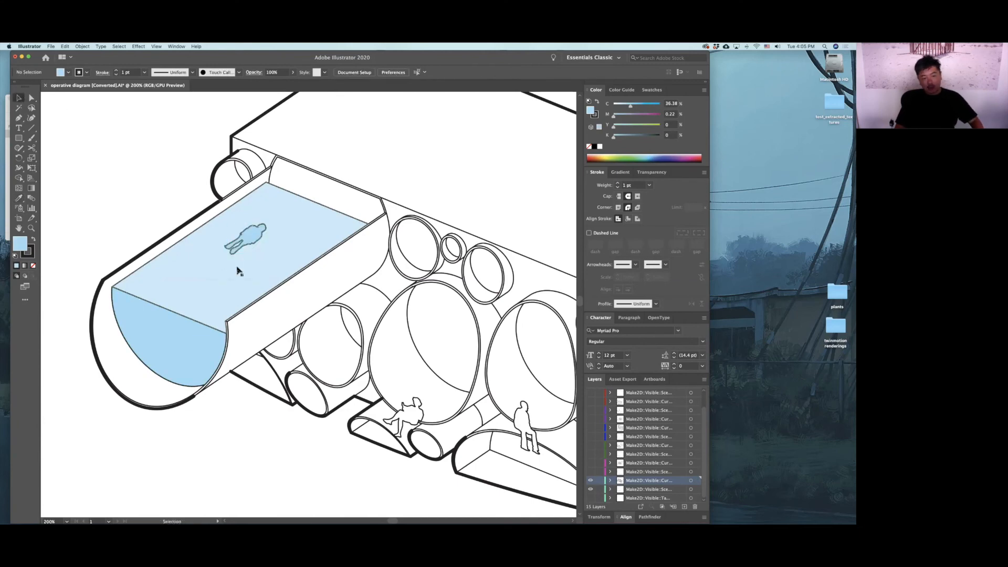
alt+scroll(238, 268, down, 2)
alt+scroll(506, 405, down, 1)
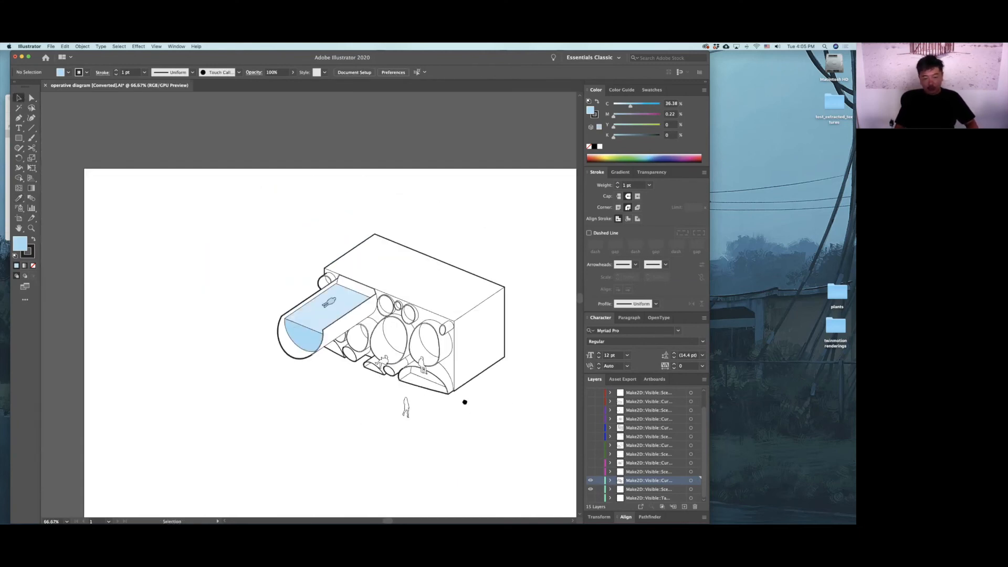
drag(464, 405, 361, 350)
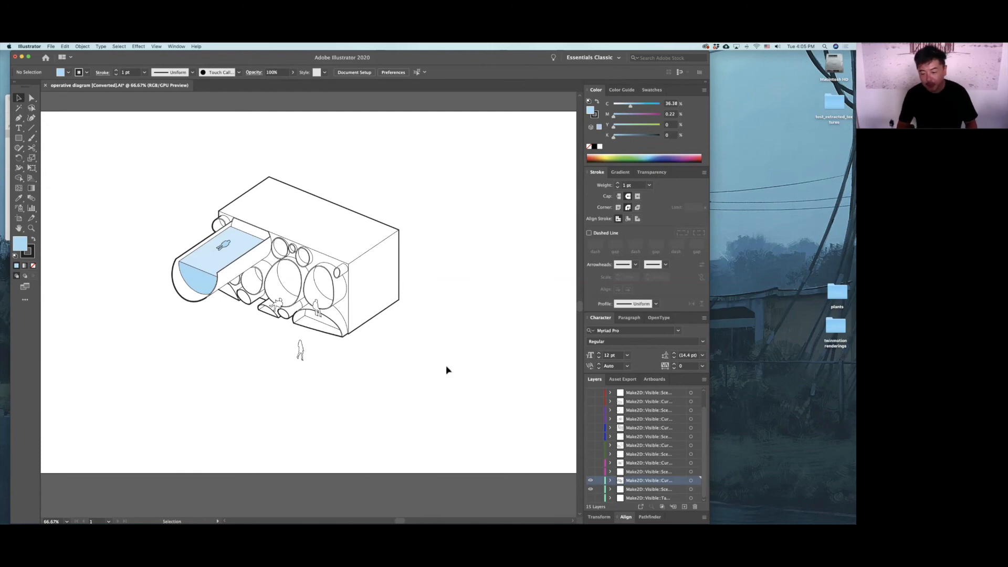
alt+scroll(456, 245, down, 1)
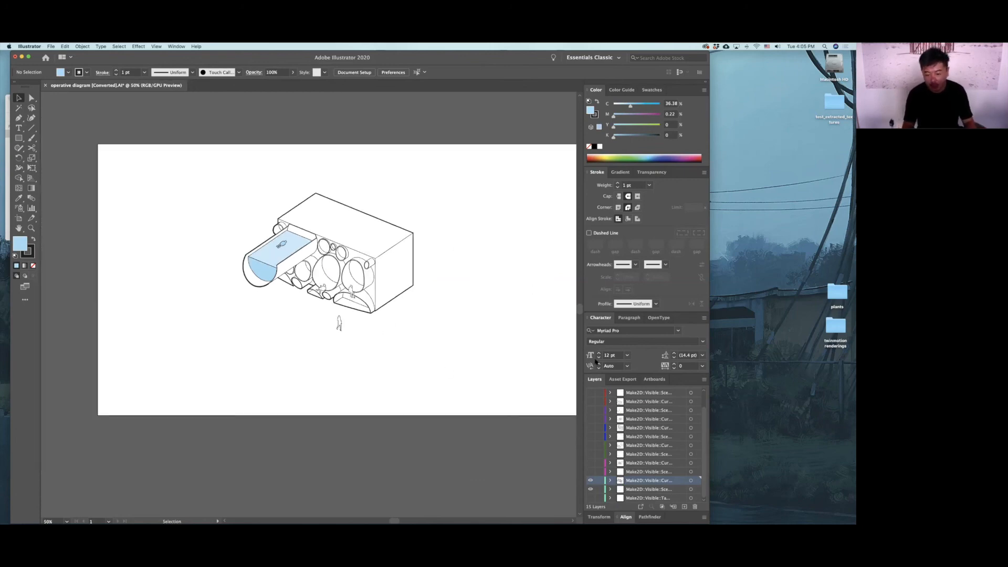
click(644, 394)
shift+click(645, 401)
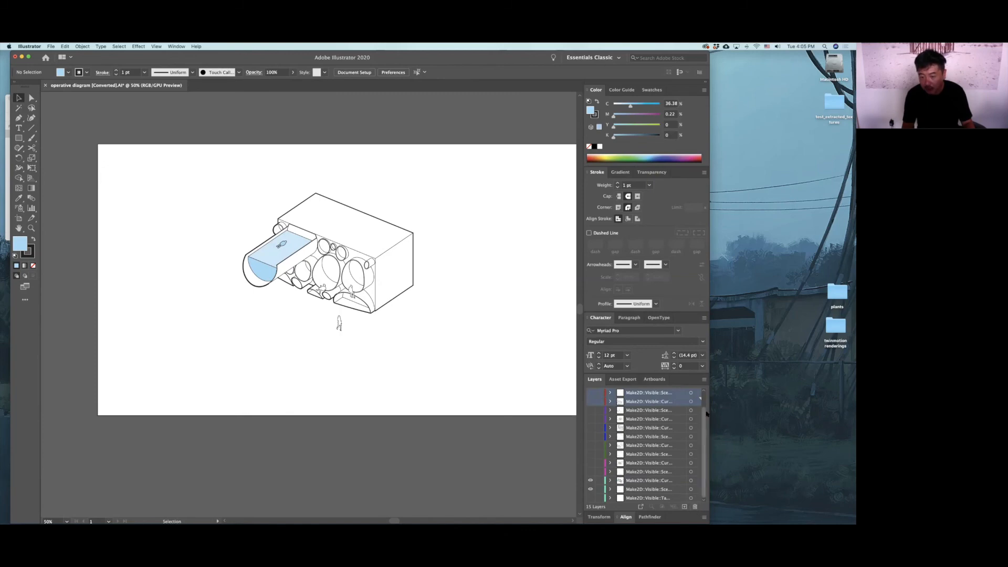
click(705, 379)
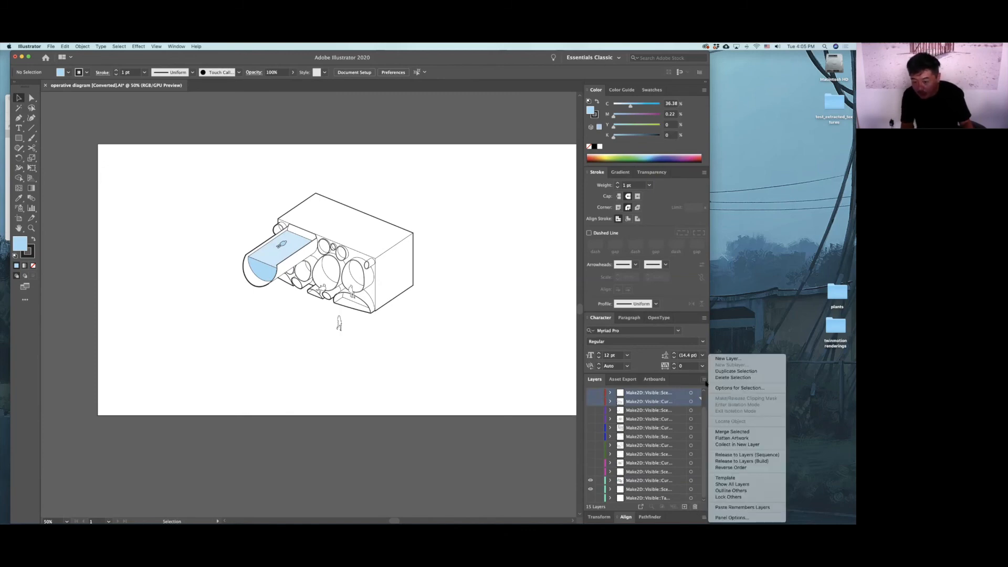
click(722, 433)
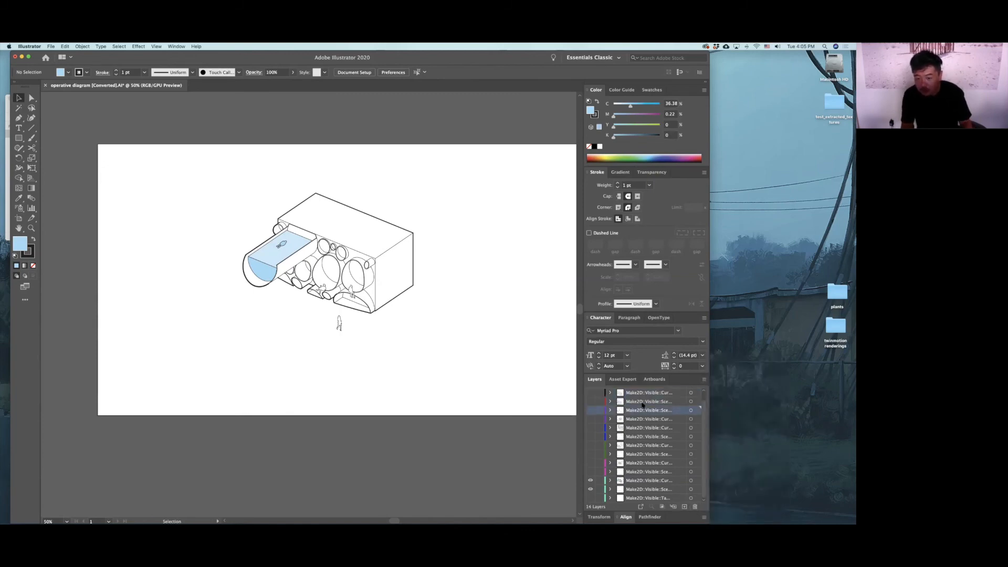
click(643, 402)
key(super+z)
Merge the two black-coded Make2D layers into one layer and the two red-coded layers into another.
scroll(631, 409, up, 1)
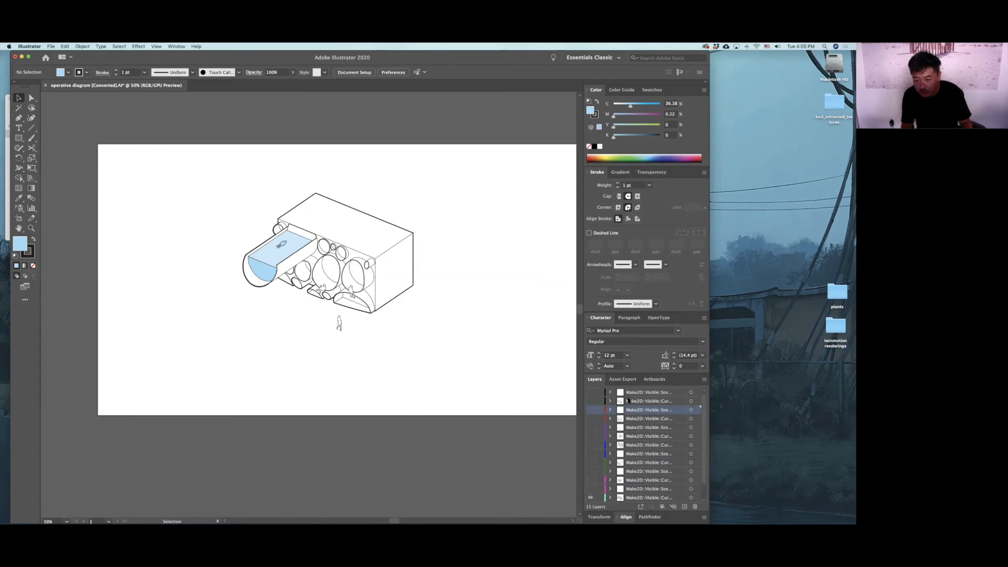
click(645, 400)
shift+click(646, 393)
click(704, 379)
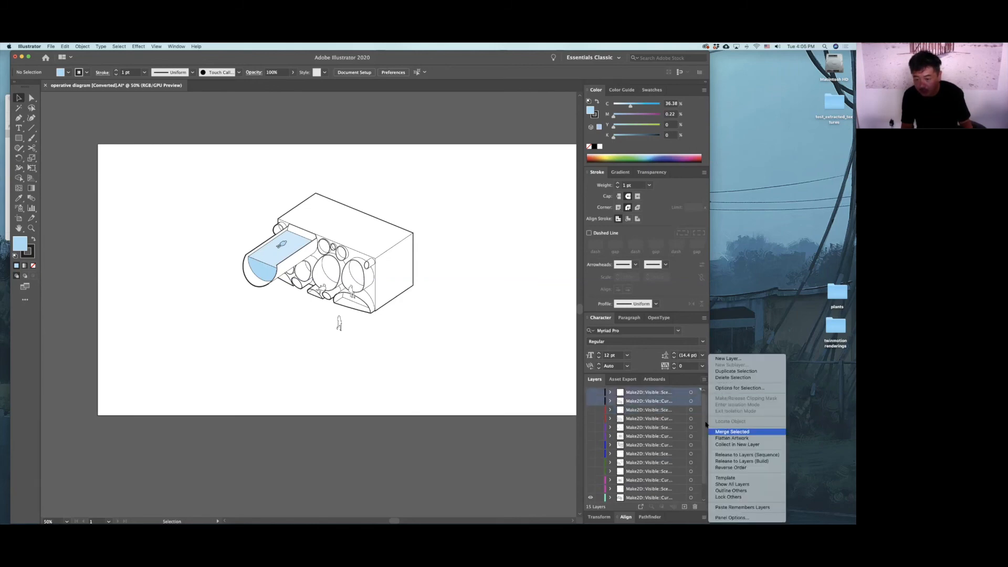
click(733, 431)
shift+click(645, 410)
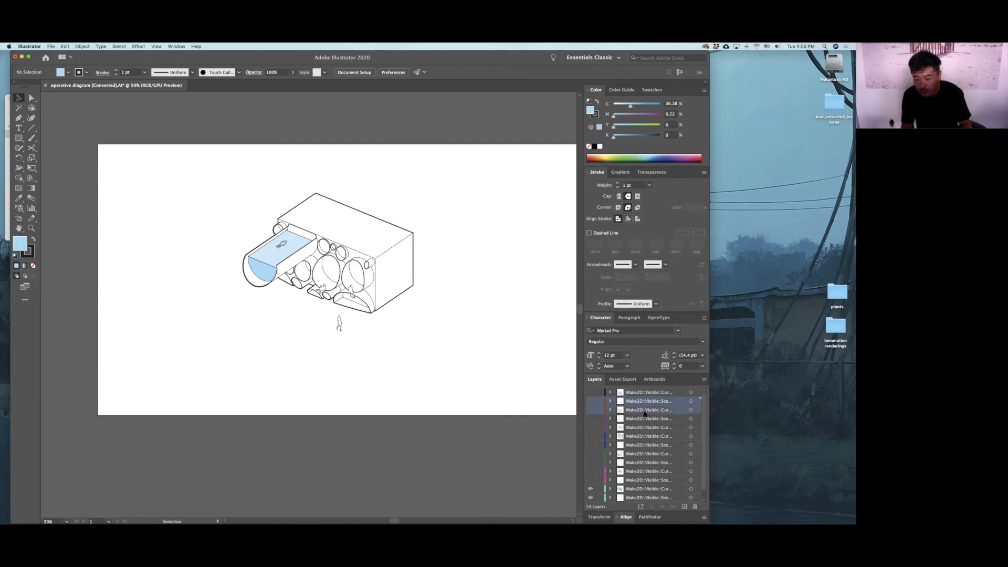
click(704, 380)
click(733, 431)
Merge the purple-coded pair of Make2D layers into one layer and the blue-coded pair into another.
shift+click(636, 418)
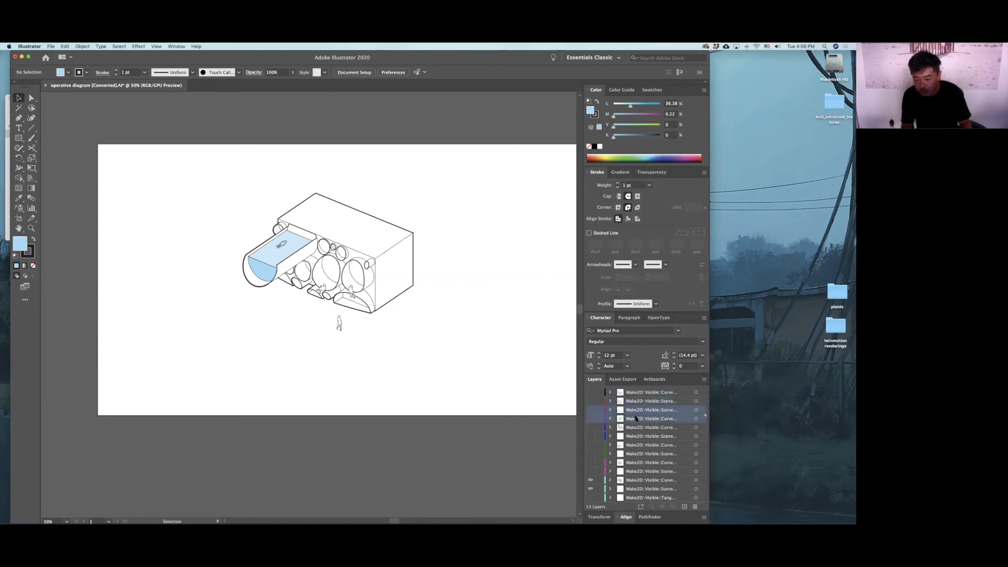
click(704, 380)
click(733, 431)
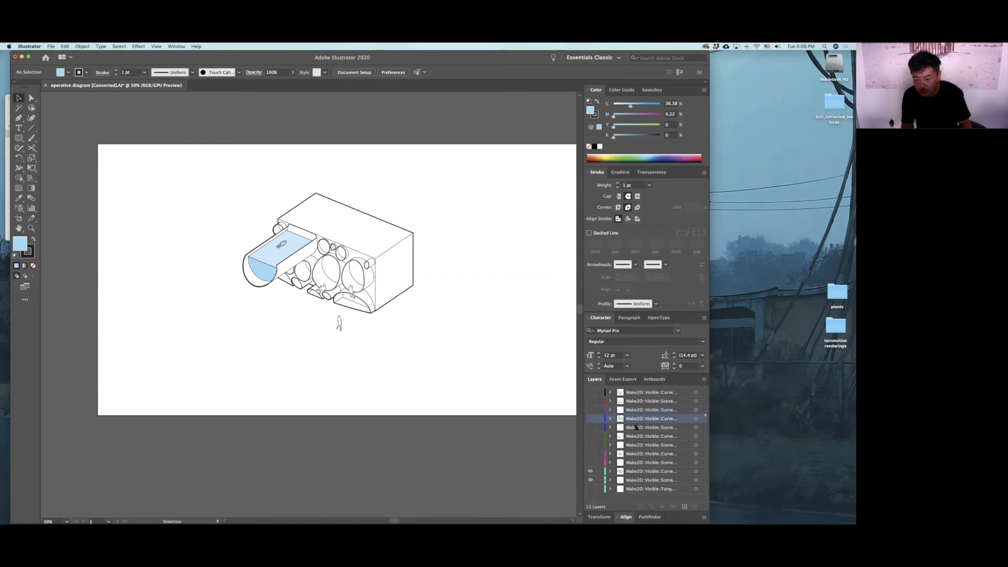
shift+click(640, 428)
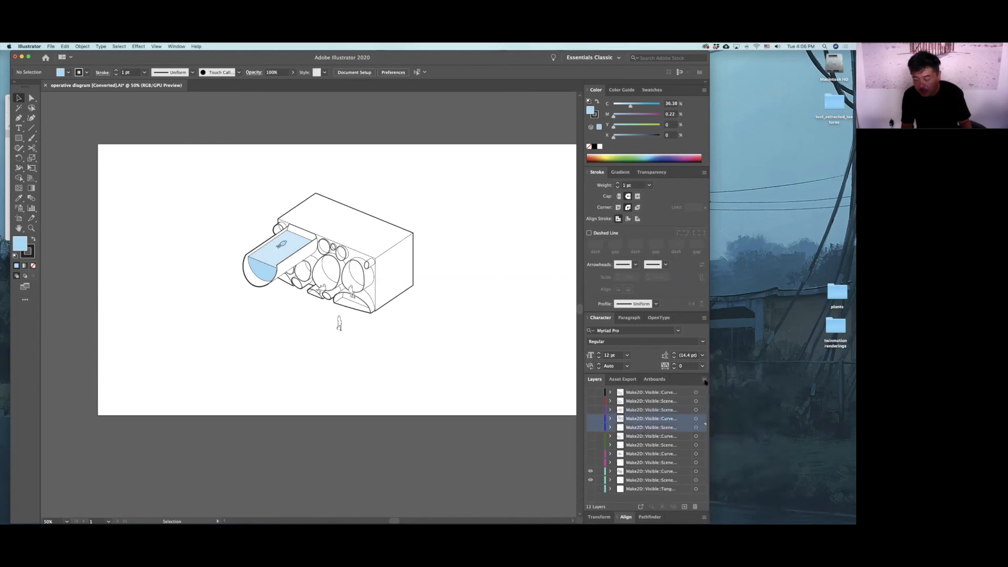
click(704, 380)
click(732, 431)
Merge the green-coded pair of Make2D layers into one layer and the magenta-coded pair into another.
shift+click(643, 436)
click(705, 382)
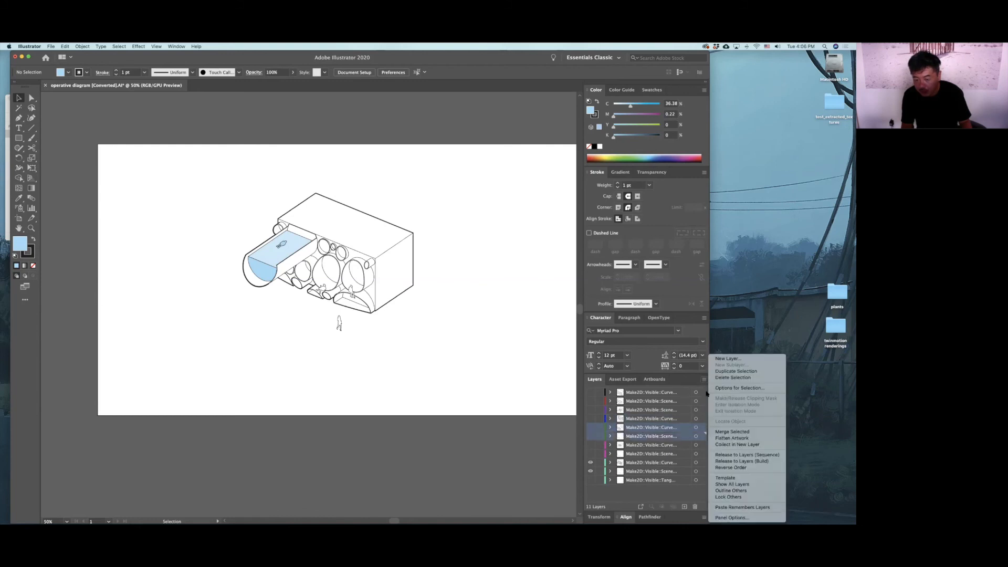
click(717, 433)
shift+click(644, 445)
click(704, 380)
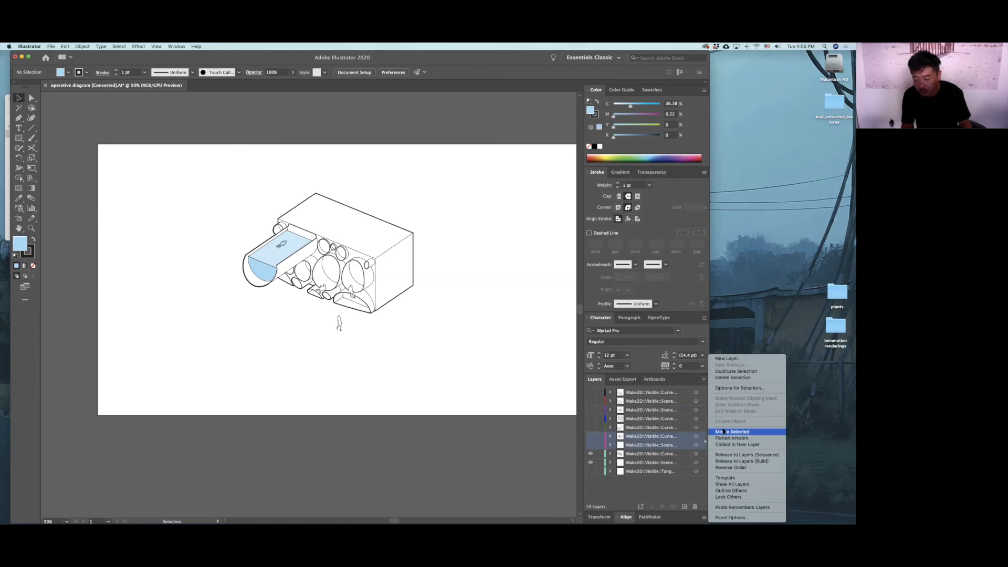
click(724, 432)
Merge the two visible teal-coded Make2D layers of the tube drawing and delete the remaining tangents layer.
shift+click(650, 454)
click(704, 380)
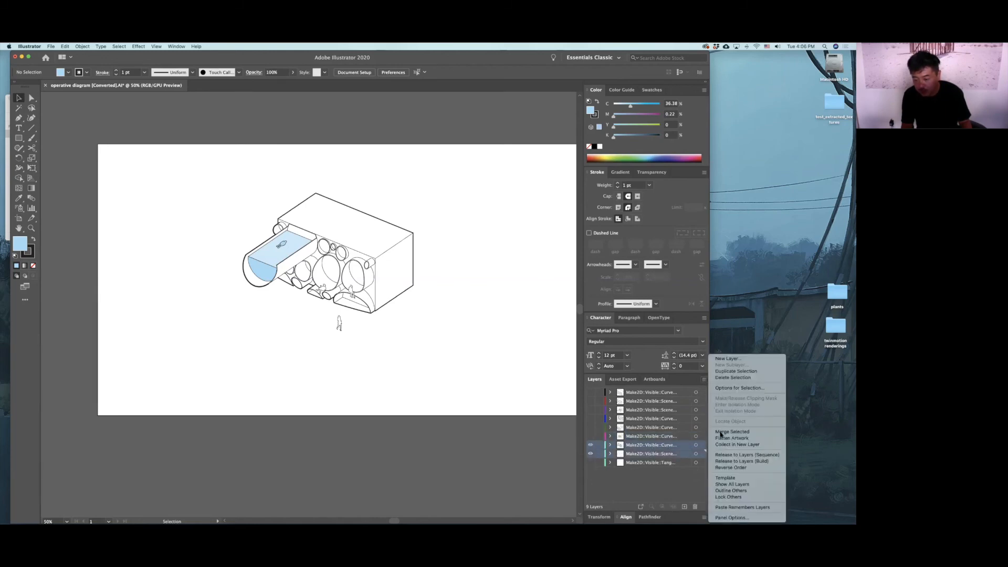
click(725, 436)
click(646, 454)
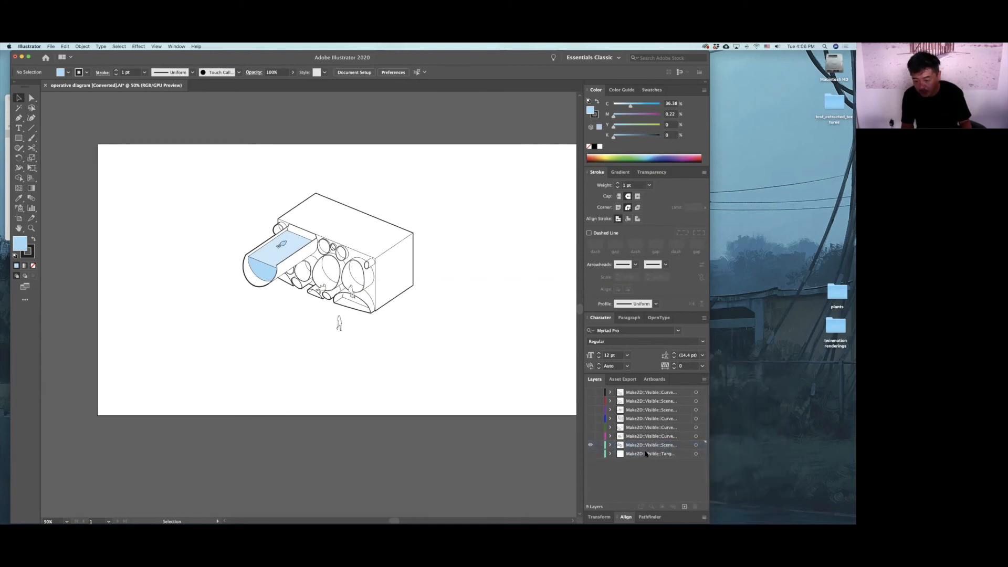
click(693, 506)
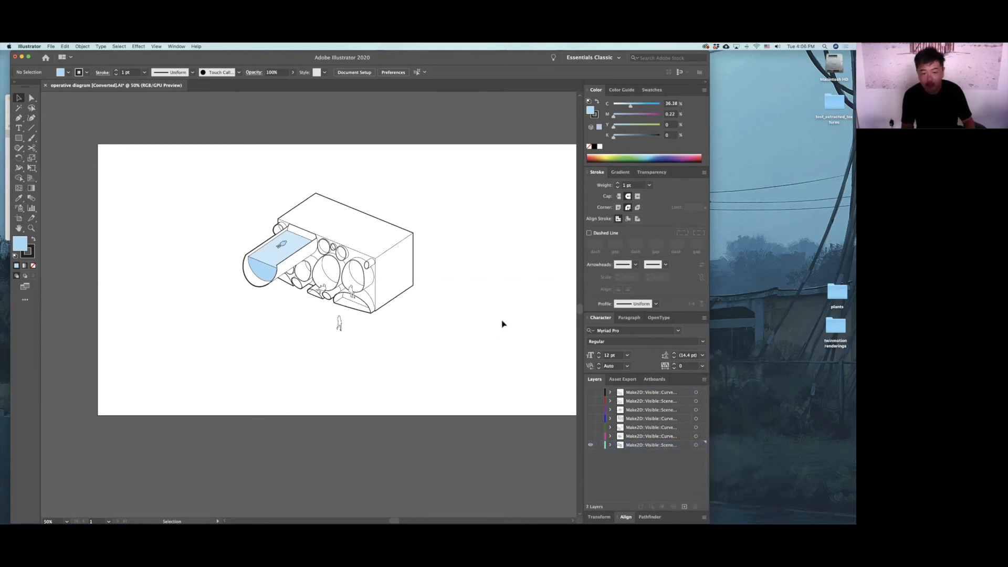
Check the diagrams by toggling their layers' visibility, leaving only the black-coded box layer visible.
alt+scroll(376, 274, up, 1)
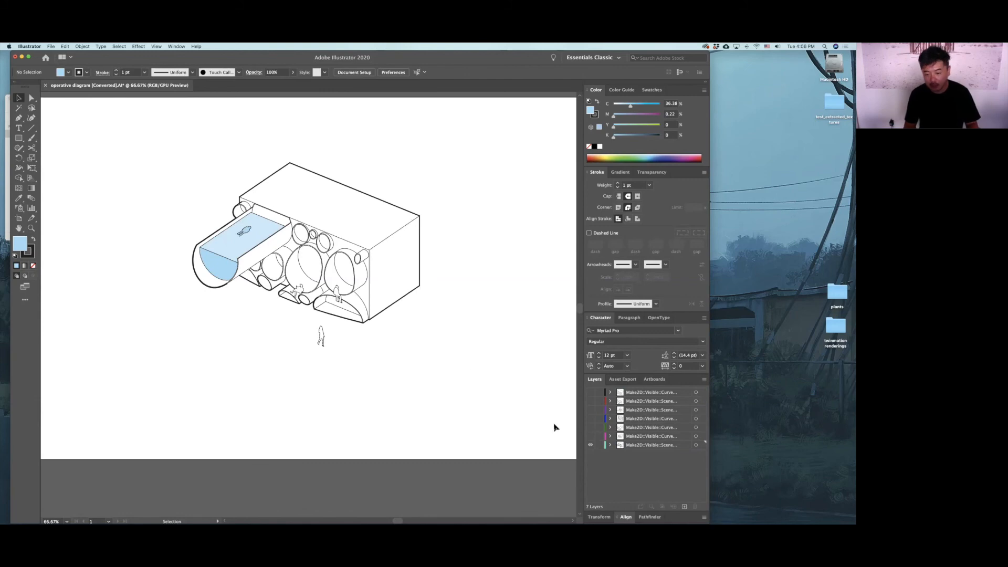
drag(589, 438, 591, 392)
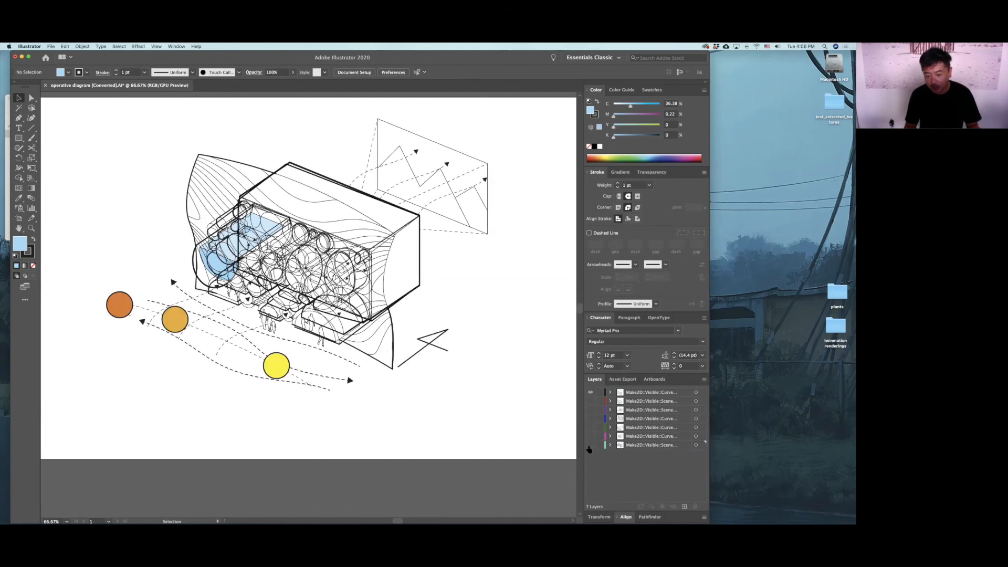
click(591, 410)
click(591, 418)
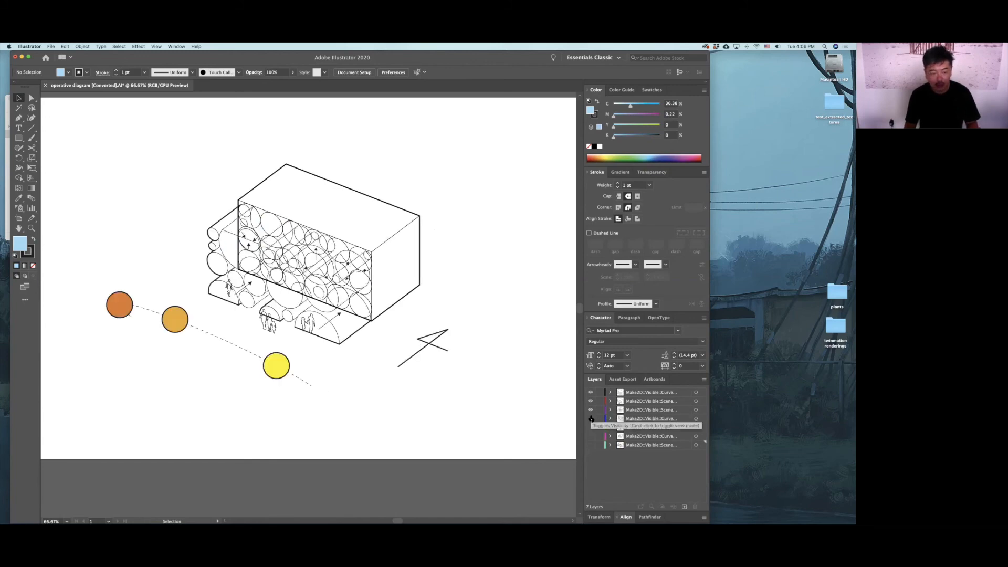
click(590, 427)
click(590, 437)
click(591, 445)
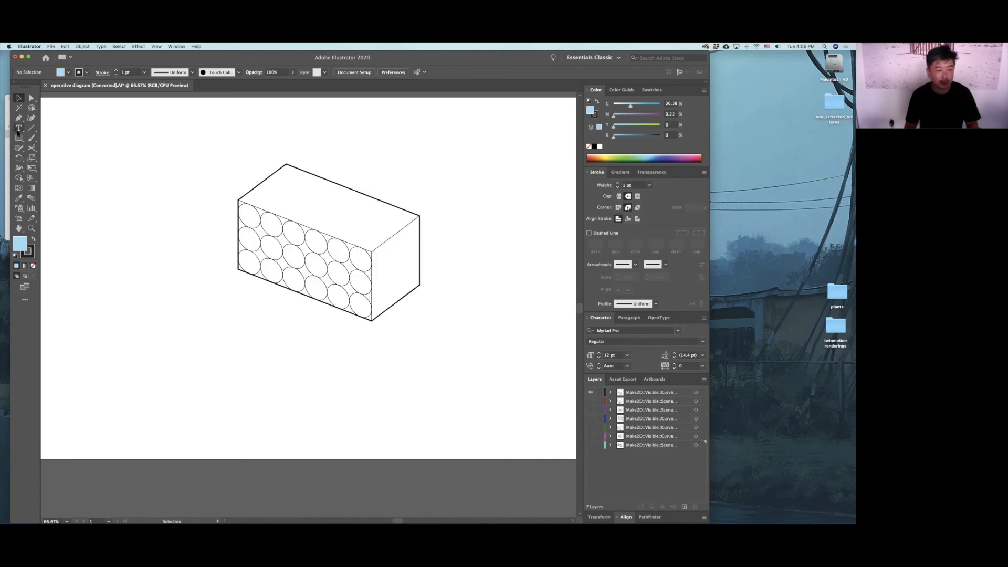
Add the text "Existing Condition" below the box on the black-coded layer and enlarge it to about 46 pt.
click(19, 131)
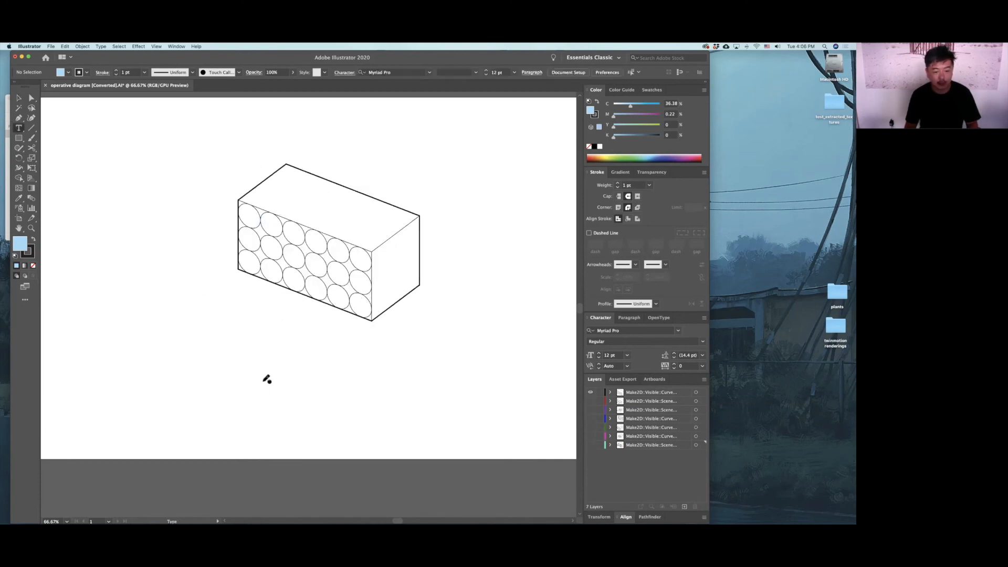
click(640, 393)
click(251, 372)
text(Existing Condition)
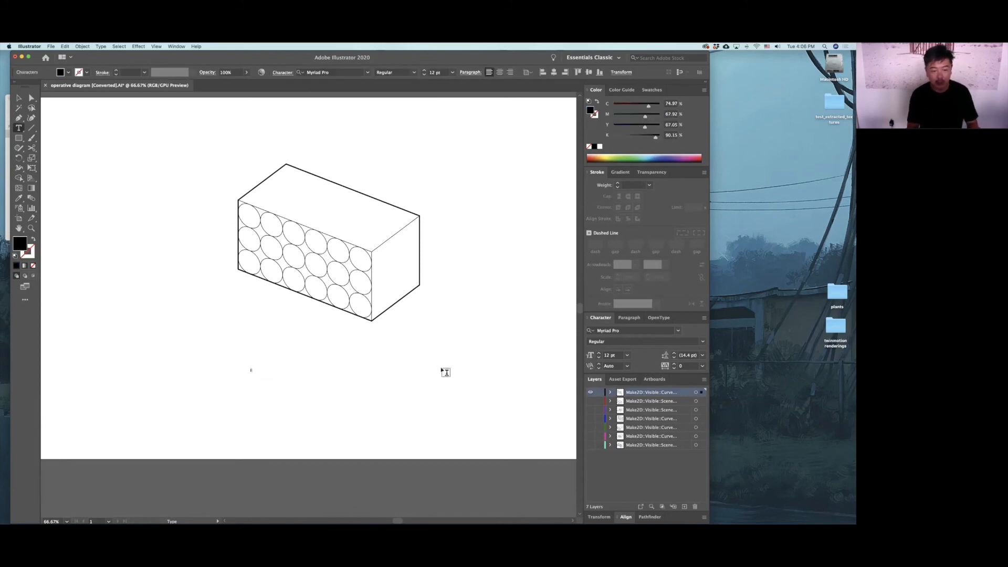
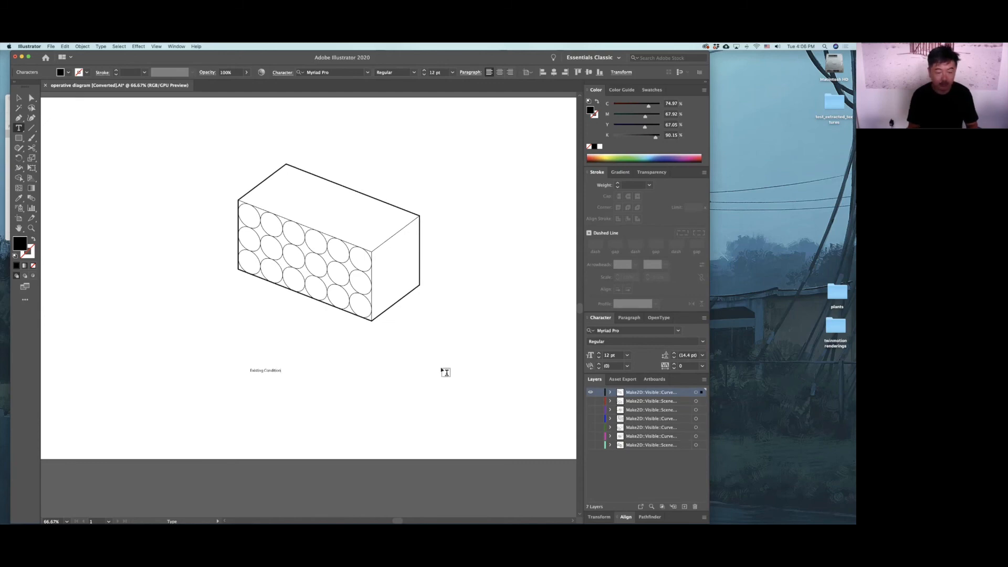
click(18, 98)
click(279, 370)
drag(282, 372, 362, 369)
Set the "Existing Condition" title's font to DIN with the Medium style.
click(541, 135)
scroll(540, 135, up, 1)
click(631, 331)
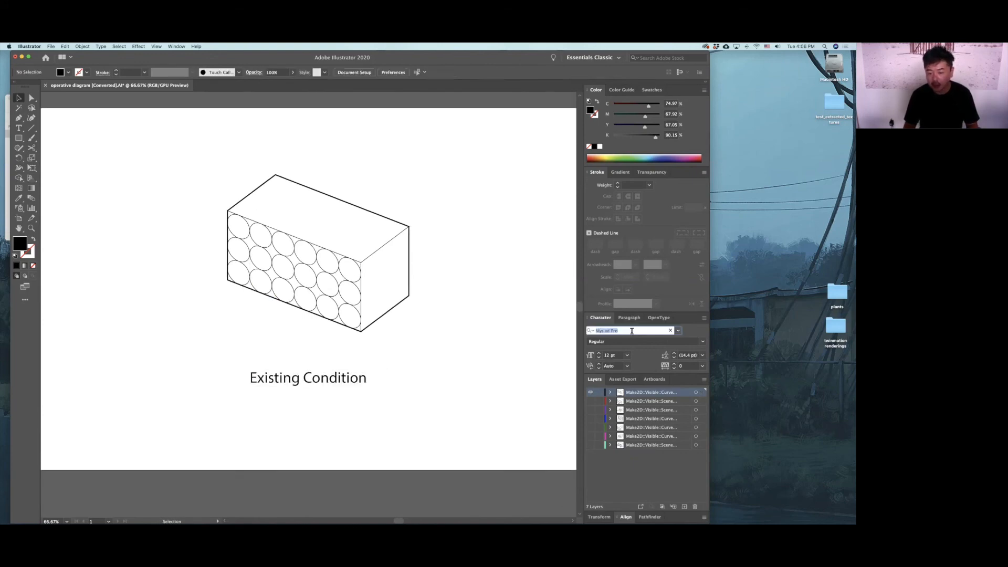
click(677, 331)
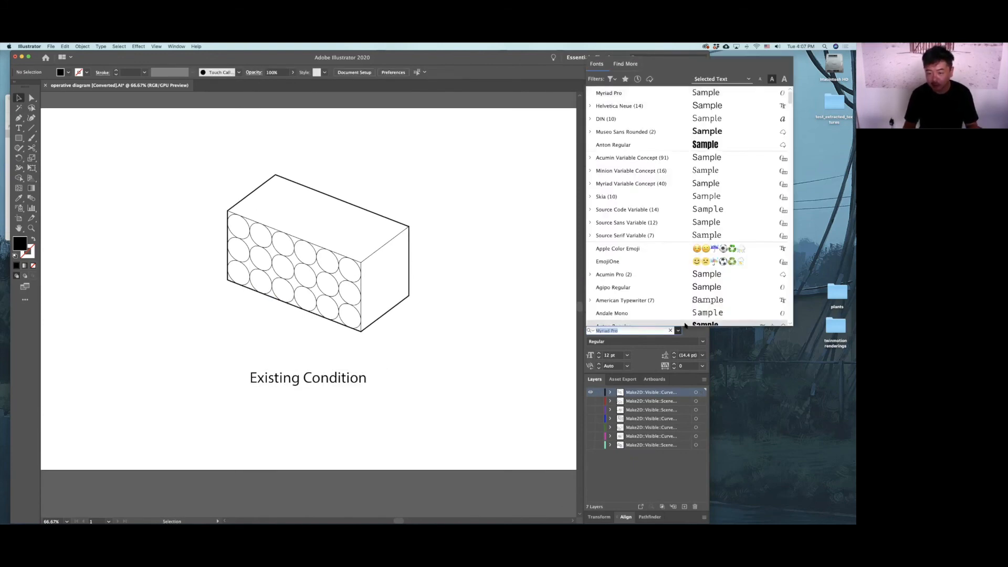
click(636, 120)
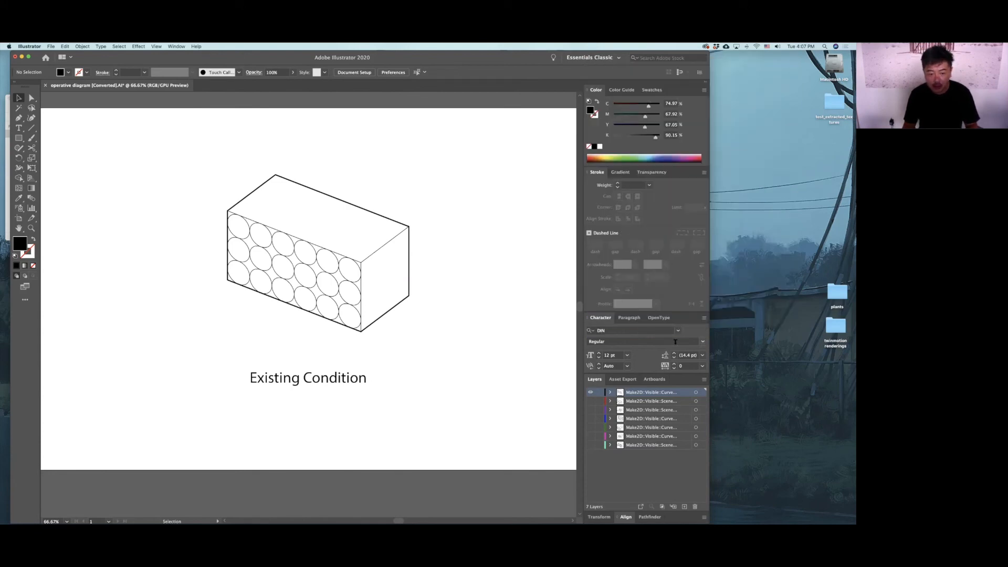
click(315, 378)
click(608, 331)
text(din)
key(Return)
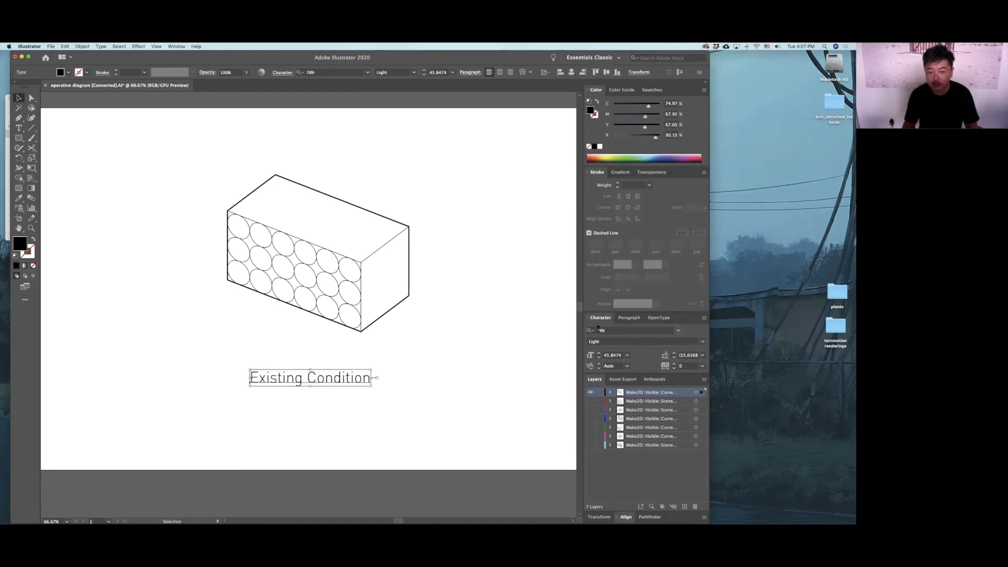
click(703, 342)
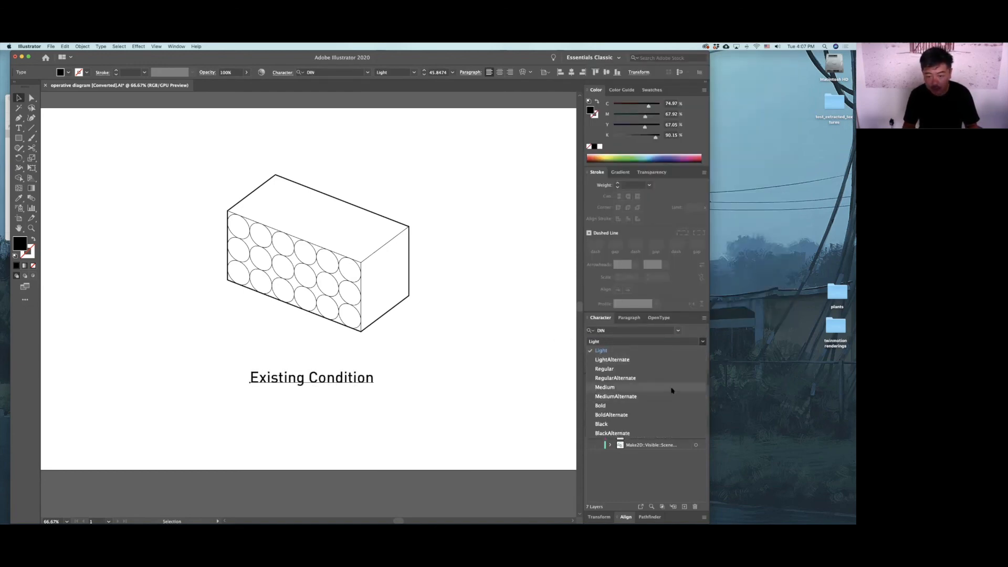
click(605, 387)
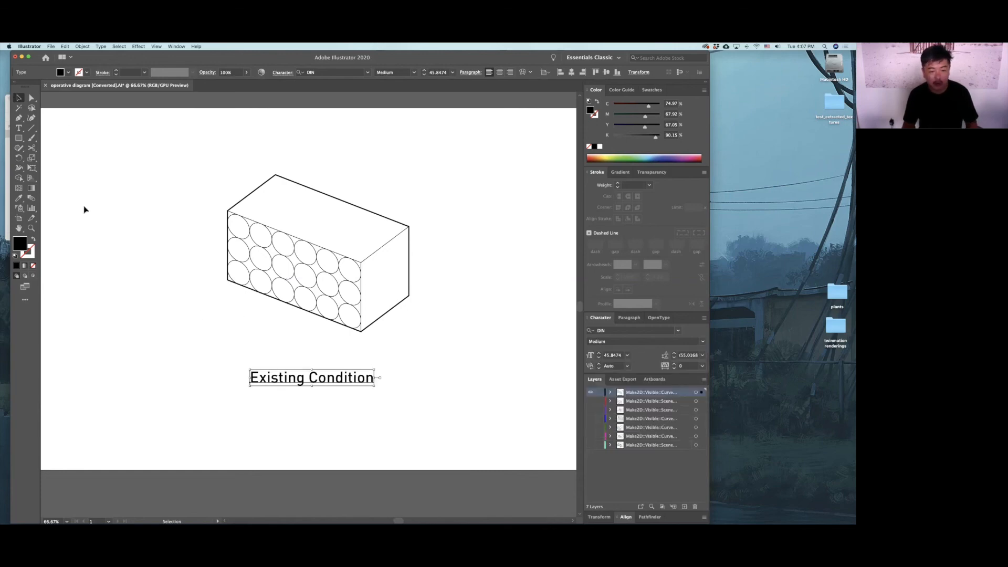
Duplicate the title directly below itself and replace the copy's text with "Circular window array".
click(226, 361)
drag(266, 375, 286, 401)
click(266, 353)
key(t)
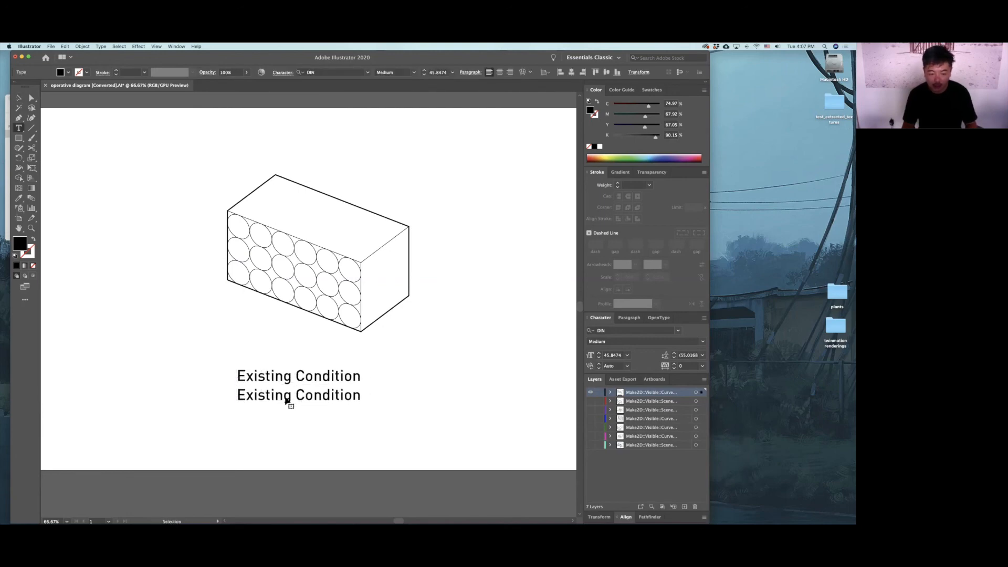
triple_click(286, 397)
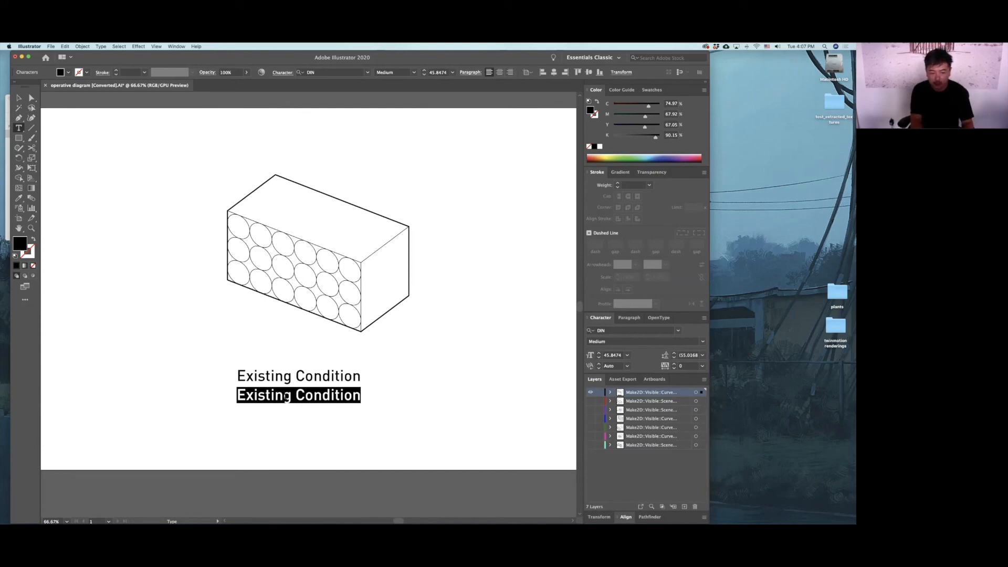
text(Ci)
key(BackSpace)
key(BackSpace)
text(Circular window array)
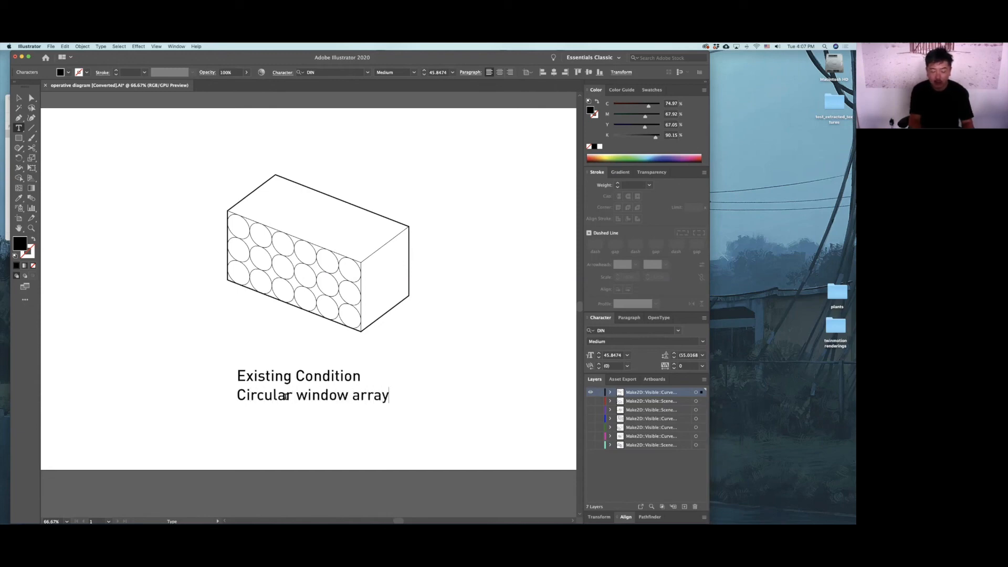
click(18, 97)
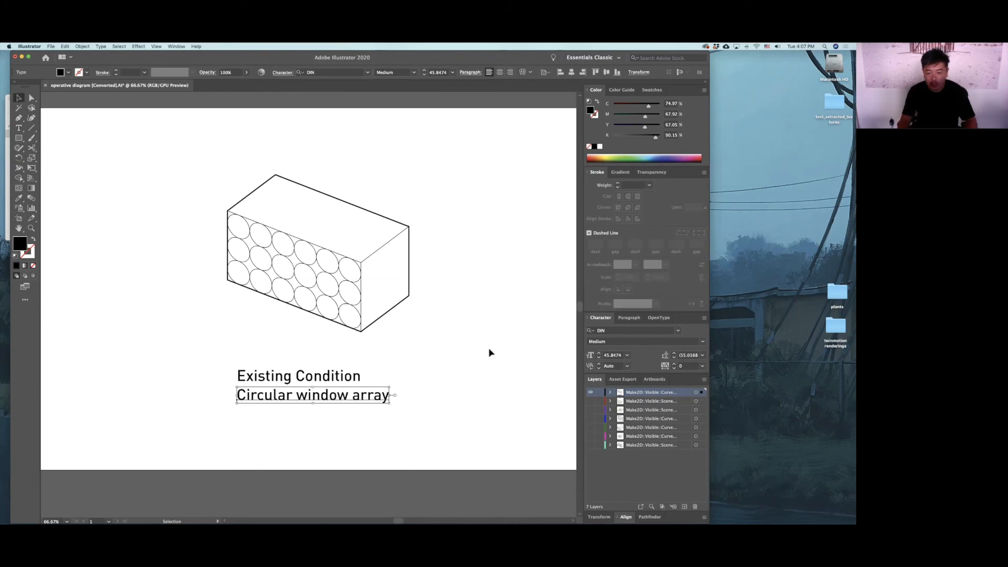
Set the "Circular window array" line to DIN Light at 35 pt and move it slightly further below the title.
click(703, 342)
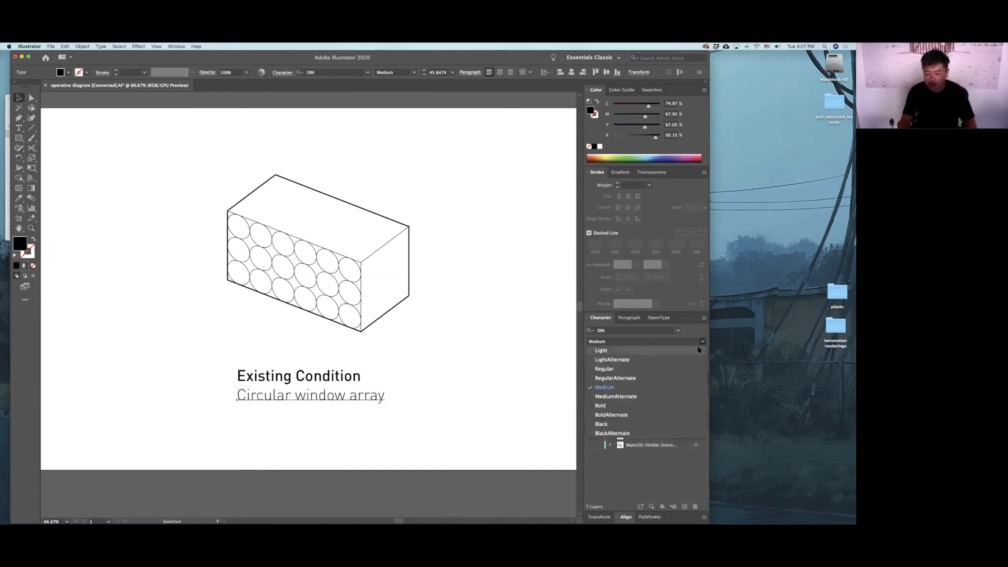
click(697, 350)
click(599, 358)
click(599, 358)
click(599, 358)
click(599, 358)
click(599, 358)
click(599, 358)
click(599, 358)
click(599, 358)
click(599, 358)
click(599, 358)
click(599, 358)
drag(333, 403, 336, 407)
click(503, 400)
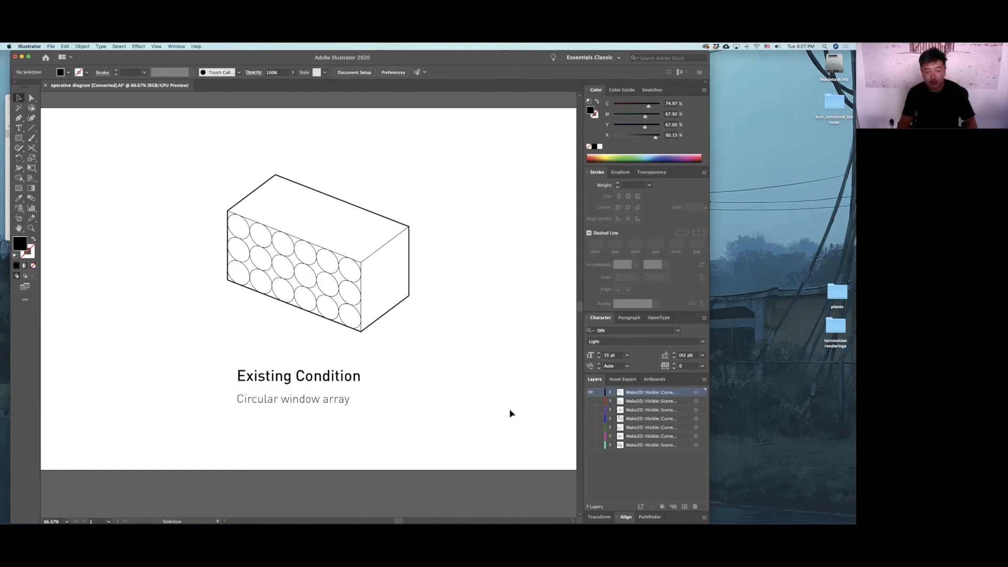
Copy the title and description onto the red-coded layer in the same place and hide the black-coded layer.
alt+scroll(403, 410, down, 1)
drag(437, 427, 416, 397)
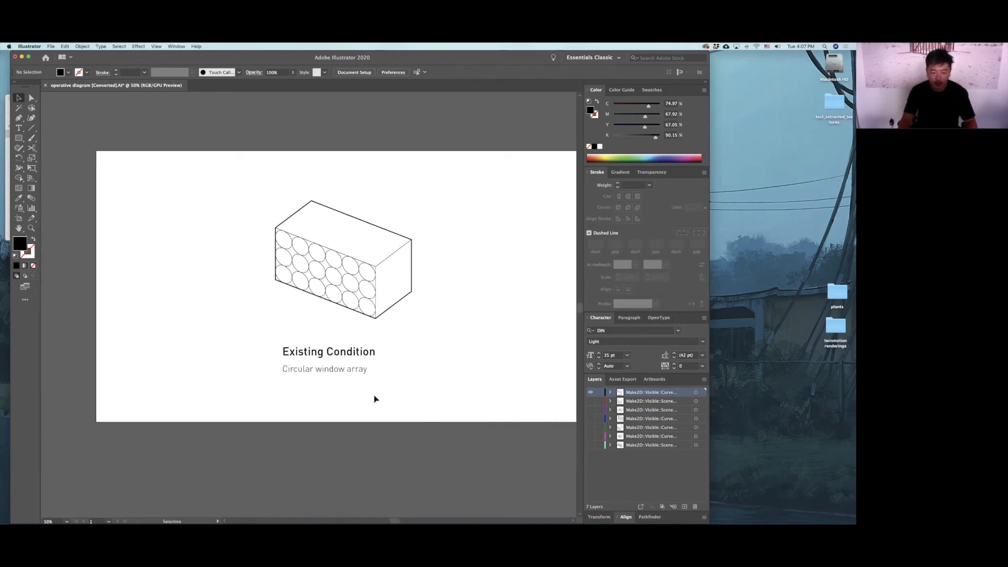
drag(318, 344, 422, 378)
key(a)
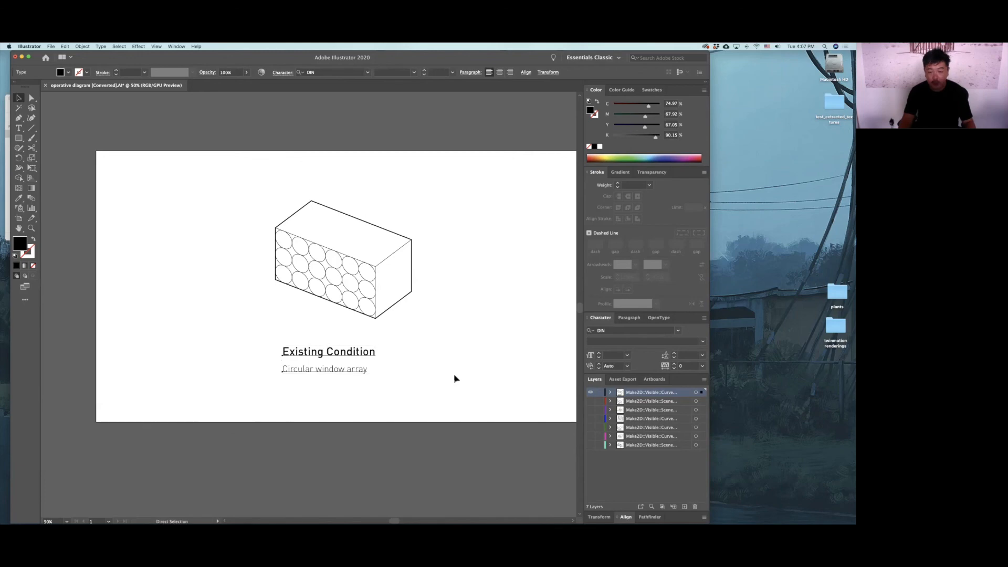
key(v)
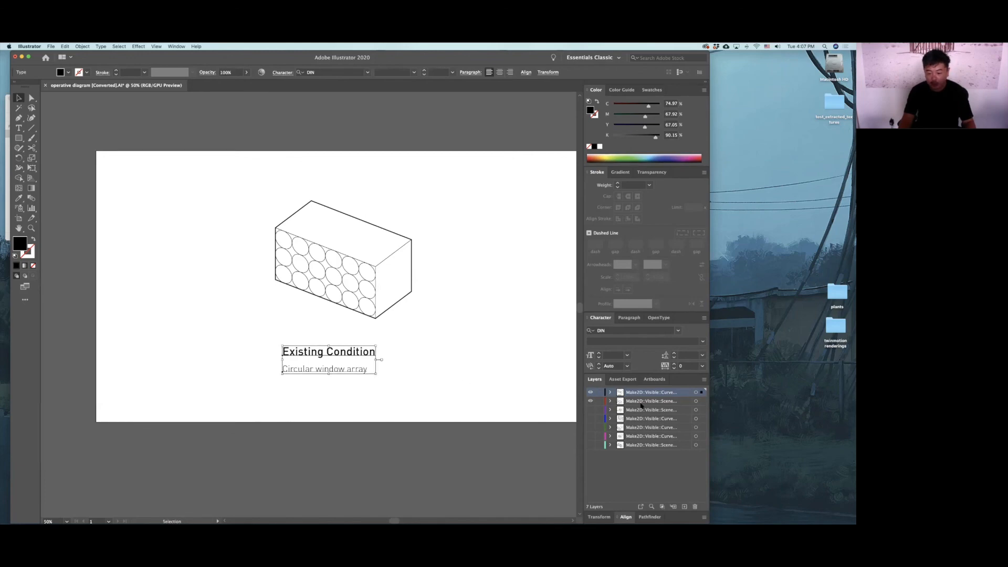
click(642, 403)
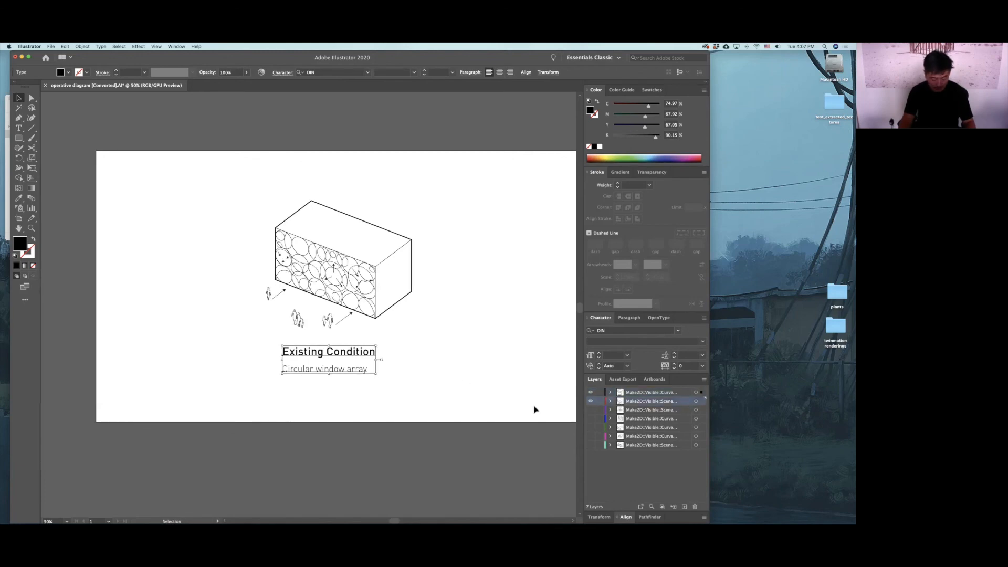
key(a)
key(v)
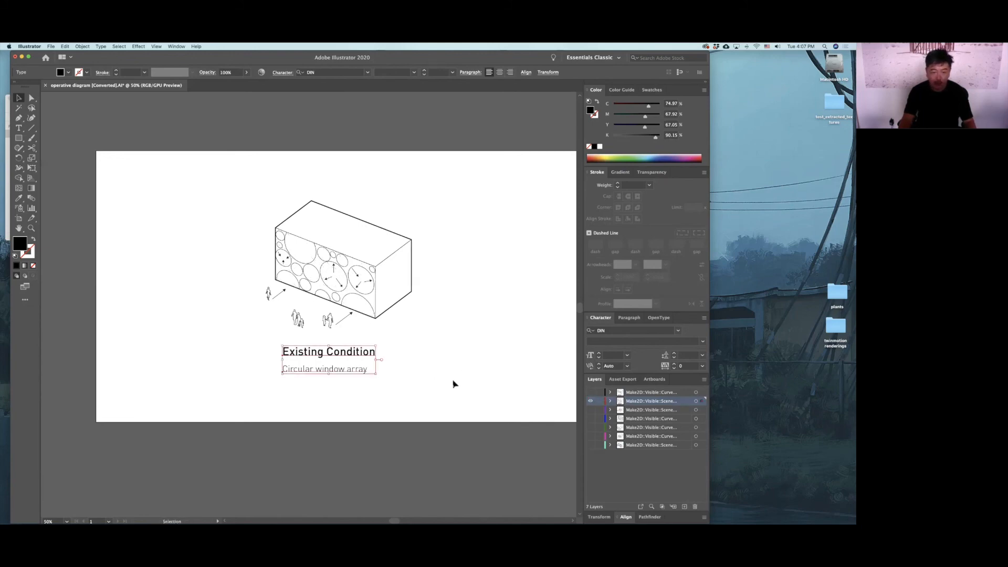
click(449, 366)
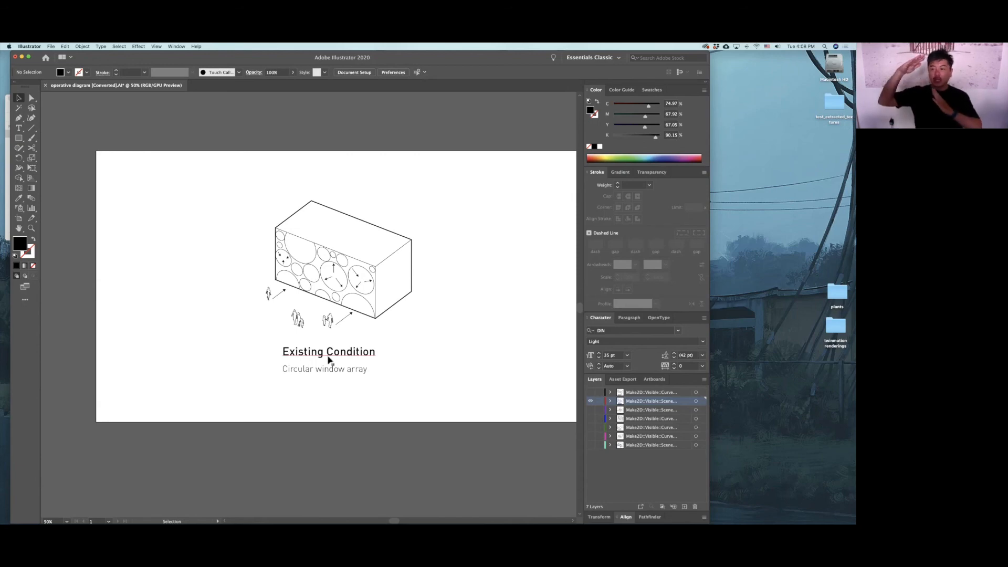
Retitle the red-coded layer's label "Expansion and Contraction" and describe it as "Windows are scaled differently to accomodate entry and fenestration conditions.".
alt+scroll(332, 354, up, 1)
triple_click(308, 353)
text(Expansion and Contraction)
triple_click(299, 373)
text(Windows are scaled differently to accomodate)
key(Return)
text(entry and fenestration)
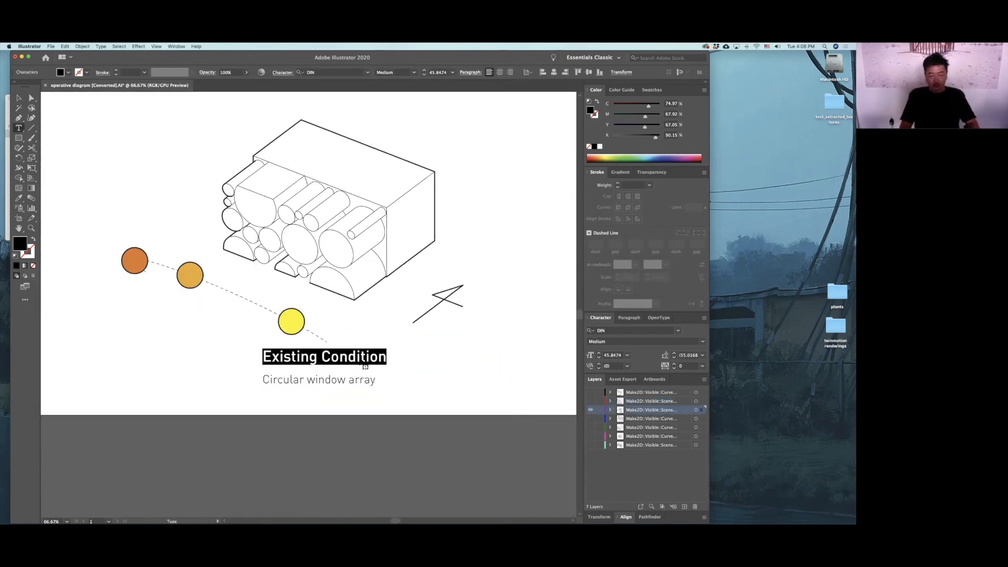
Retitle the purple-coded layer's label "Extrusion" and describe the extrusion as providing "Shading to the front face of the building".
text(Extrusion)
triple_click(308, 381)
text(Circles are extruded to )
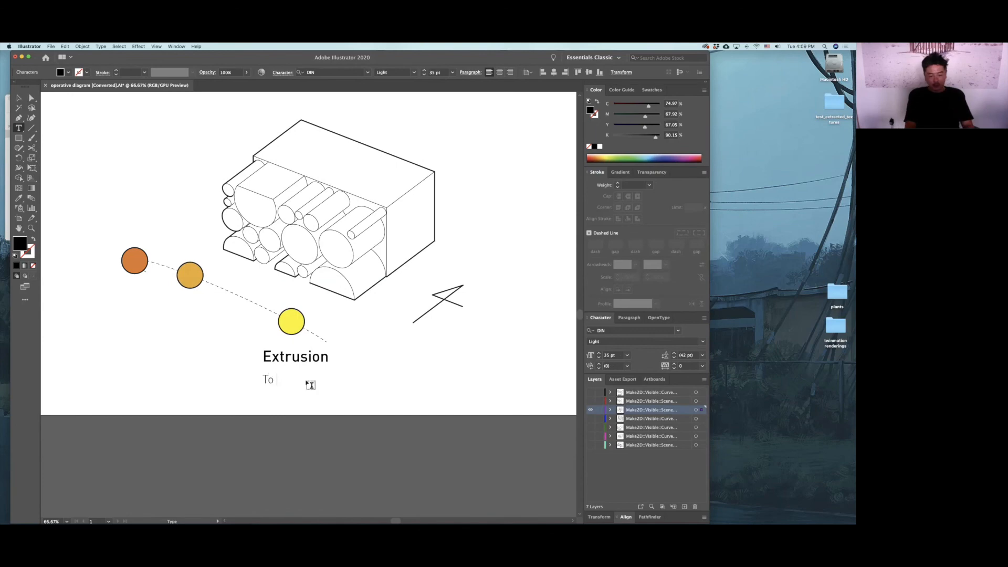
text(provide the)
key(Return)
text(Shading to the front face of the building)
click(19, 97)
alt+scroll(443, 282, down, 2)
Retitle the blue-coded layer's label "Disection" and describe it with "extruded cylinders" and "to follow the traffic pattern" on two lines.
drag(367, 301, 502, 230)
drag(365, 319, 360, 309)
drag(326, 222, 310, 269)
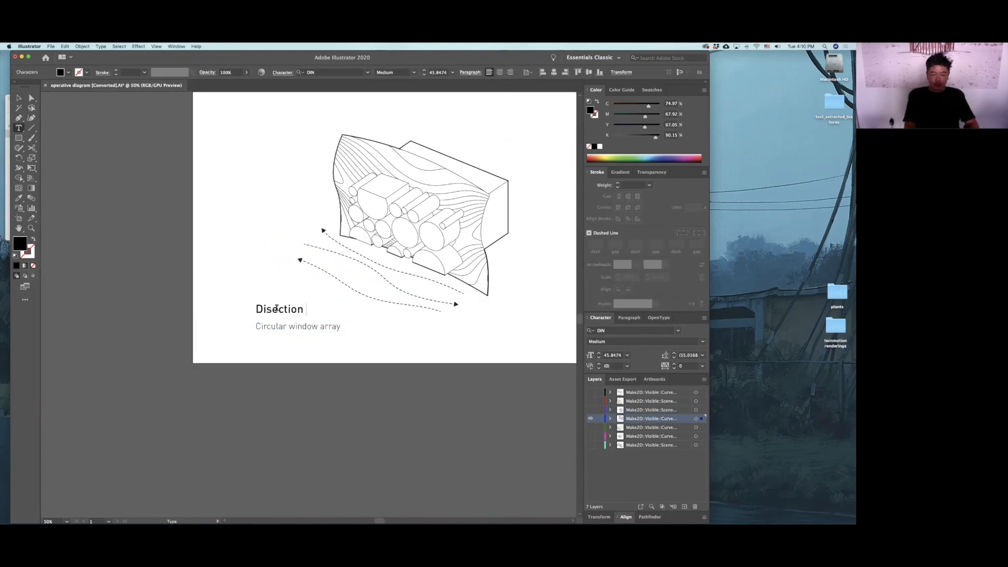
text(extruded cylinders)
key(Return)
text(to follow the traffic pattern)
Paste the label onto the green-coded layer with the title "Split" and description "Splitting the cylinders by the plane to give clear view toward the mountain".
key(super+i)
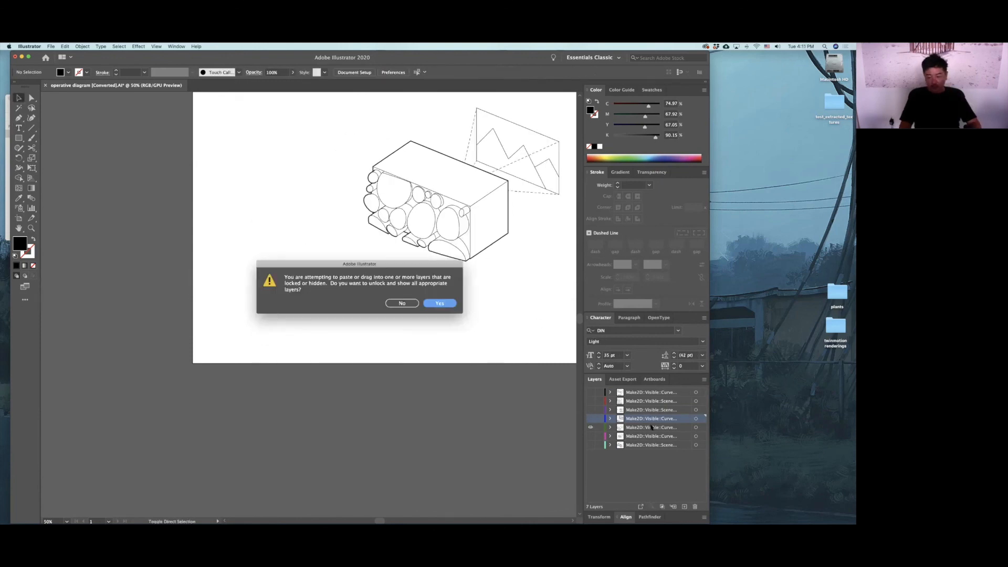
click(402, 303)
click(652, 427)
key(super+f)
text(SplitSplitting the cylinders by the plane)
key(Return)
text(to give clear view toward the mountain)
click(19, 98)
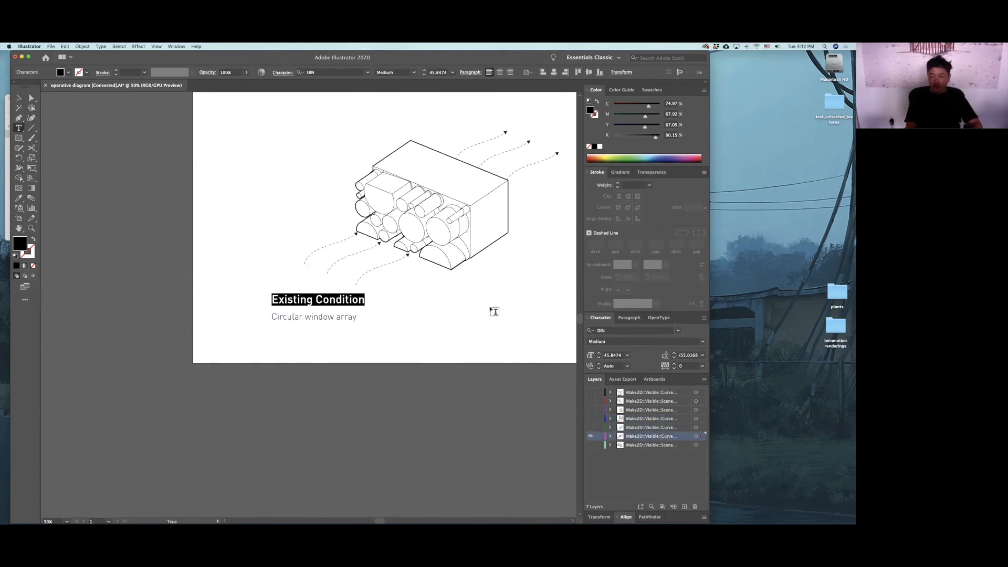
Retitle the magenta-coded layer's label "Offset and hollowing" with the description "The cylinders are offset to create openings to get views and light".
text(Offset and hollowing)
key(Down)
key(shift+Home)
text(The cylinders are offset to create openings)
key(Return)
text(to get views and light)
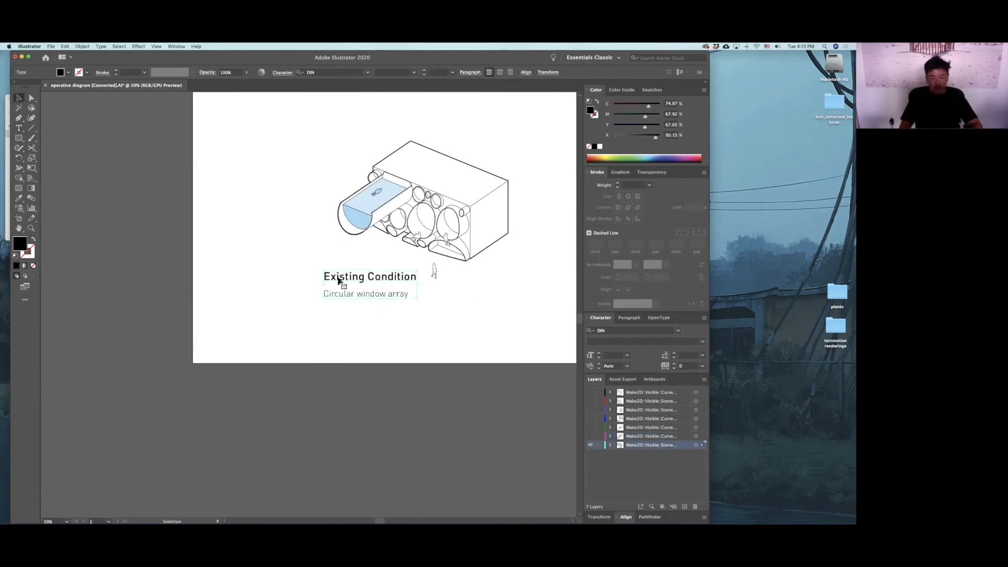
Title the teal-coded diagram "Pool and balcony", describe it as "Some parts are expanded to allow pool and balcony", and place a dashed arrow beside the pool tube.
text(Pool and balcony)
triple_click(339, 293)
text(Some parts are expanded to allow)
key(Return)
text(pool and balcony)
drag(338, 188, 311, 203)
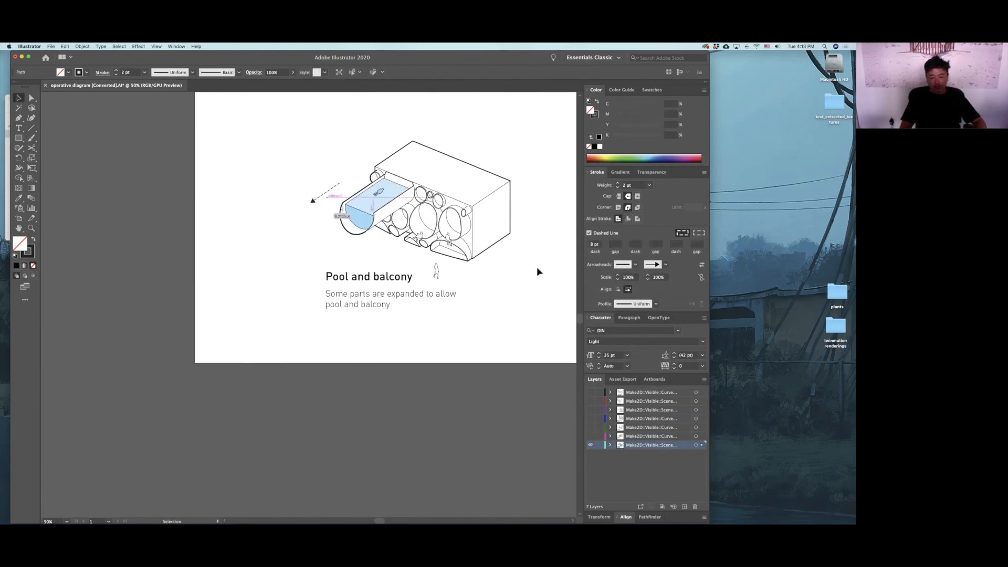
Show all diagram layers and left-align their titles and descriptions with one another.
drag(590, 436, 590, 392)
shift+click(290, 272)
alt+scroll(280, 304, up, 2)
shift+click(284, 319)
click(626, 517)
click(592, 468)
shift+click(482, 293)
click(591, 468)
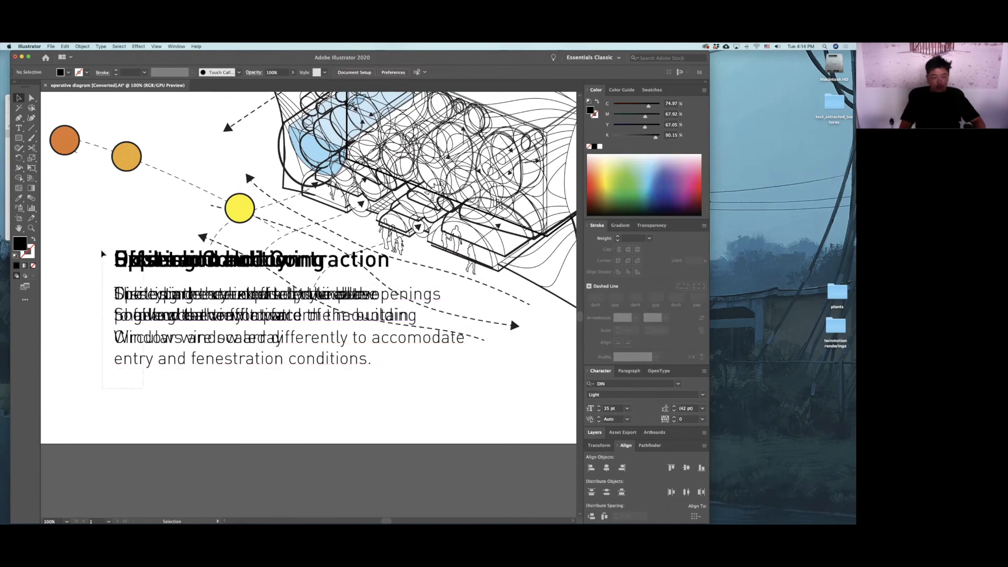
Examine the labelled diagrams together and individually by switching their layers' visibility on and off.
alt+scroll(314, 315, down, 3)
key(super+a)
click(314, 247)
click(594, 433)
alt+scroll(336, 315, up, 2)
double_click(626, 445)
drag(590, 505, 592, 457)
click(625, 517)
click(594, 431)
mouse_move(590, 343)
mouse_down()
mouse_move(591, 387)
mouse_move(591, 334)
mouse_up()
alt+scroll(335, 362, down, 1)
click(590, 334)
click(591, 334)
click(591, 335)
click(590, 378)
drag(225, 344, 261, 318)
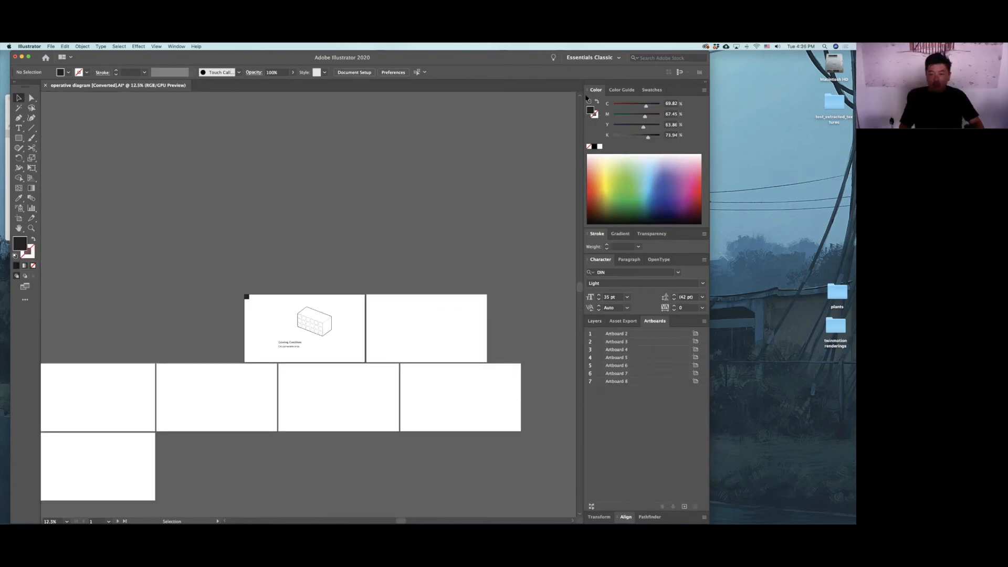
click(594, 312)
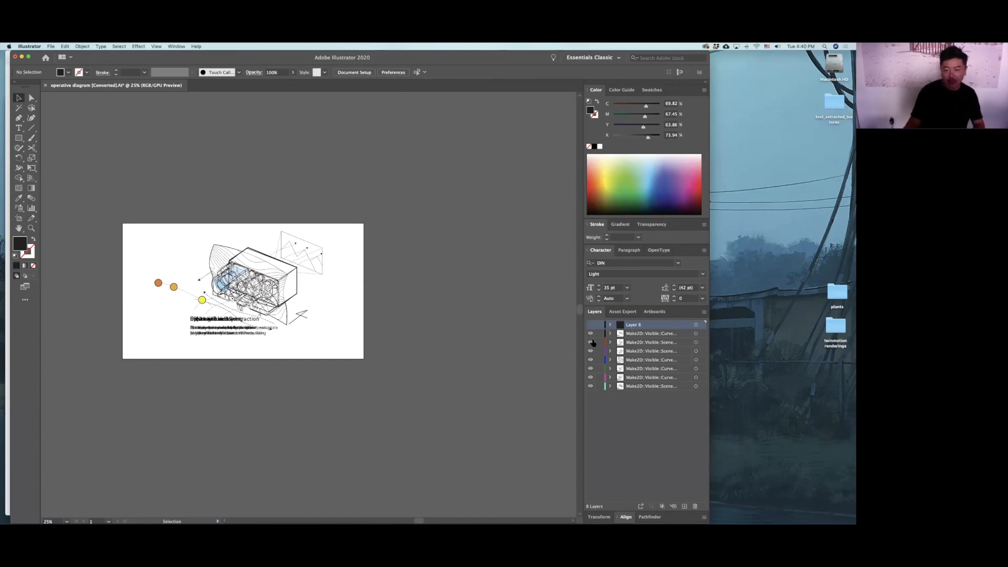
Hide every diagram layer except the red-coded "Expansion and Contraction" layer.
drag(591, 343, 594, 386)
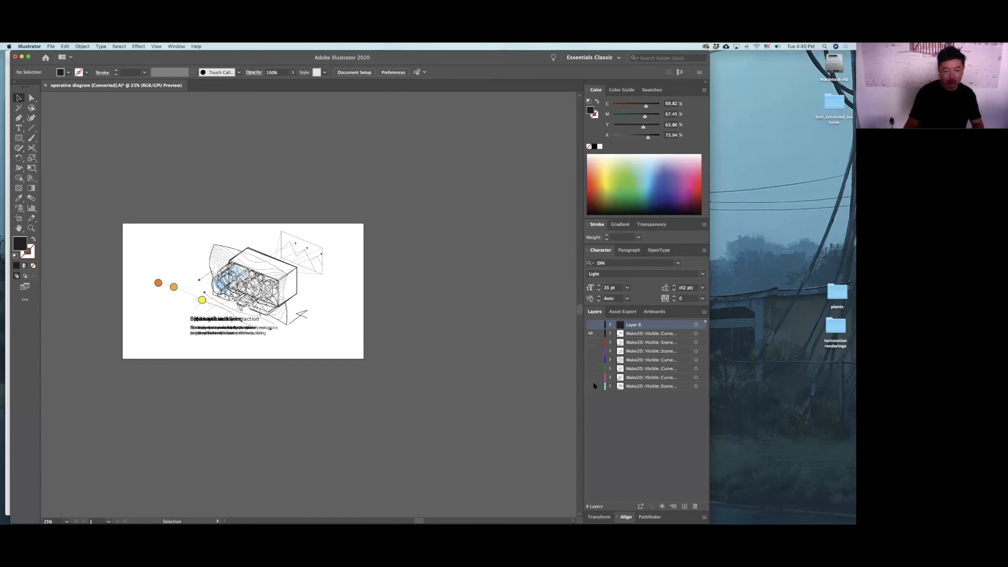
click(591, 335)
click(591, 334)
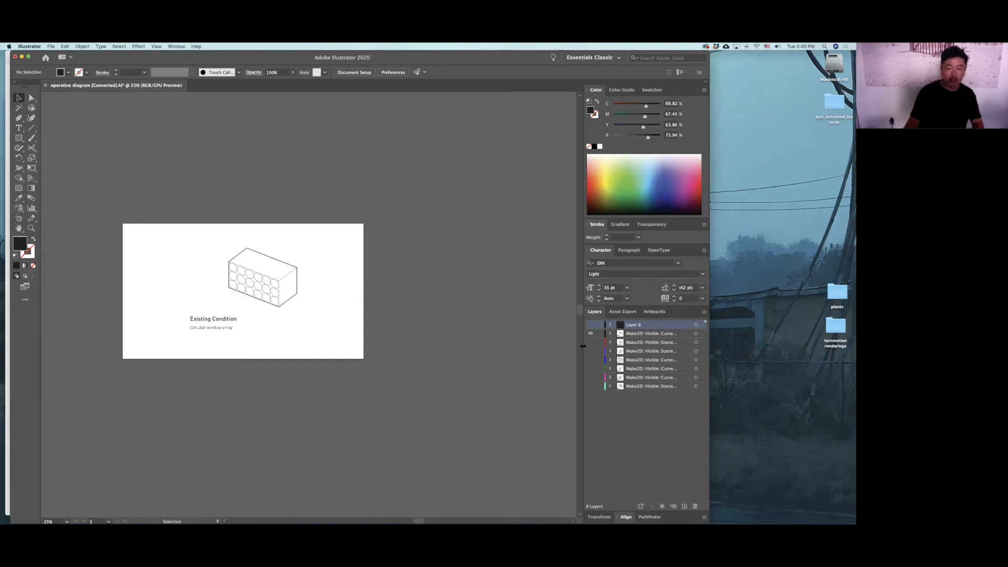
click(648, 312)
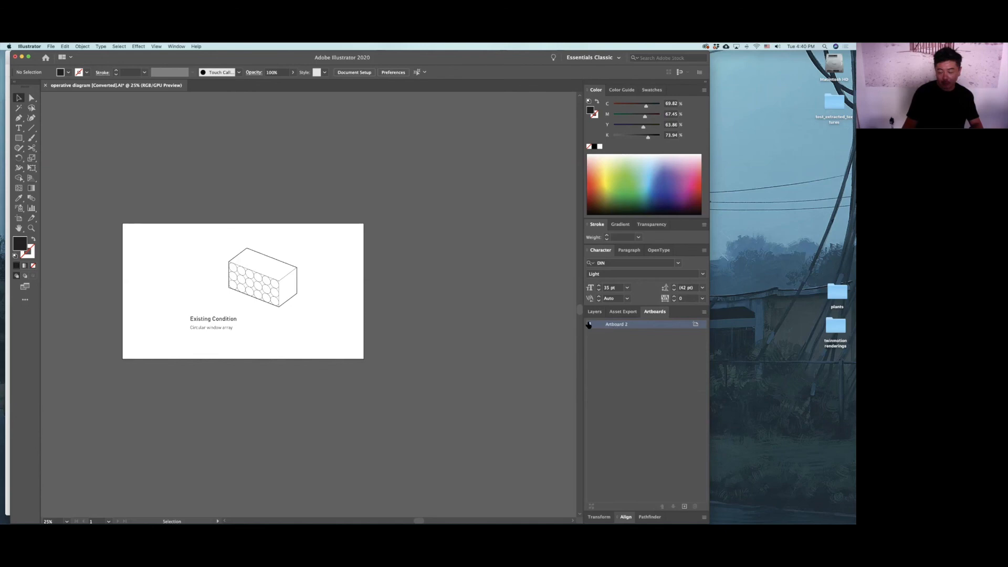
click(595, 312)
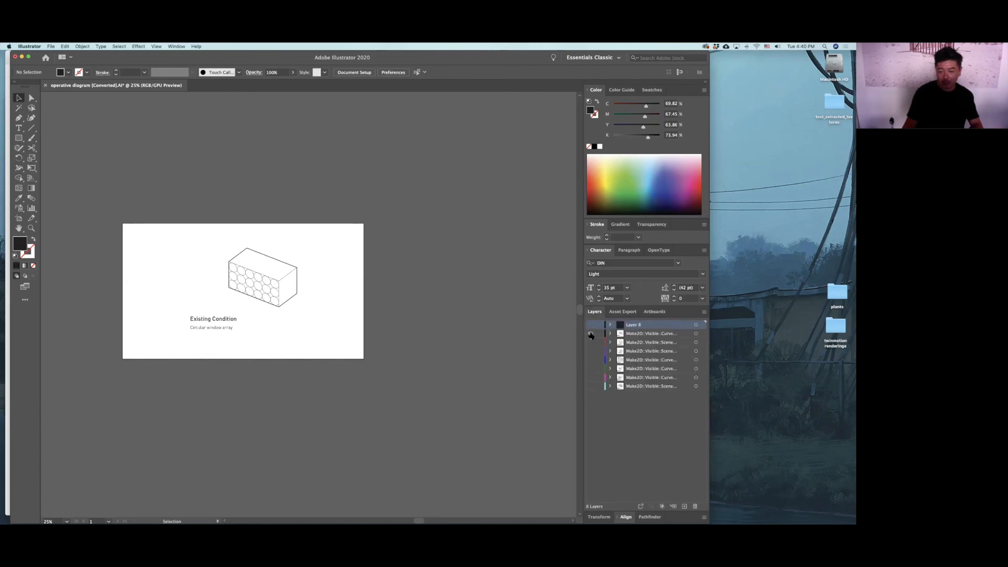
click(591, 334)
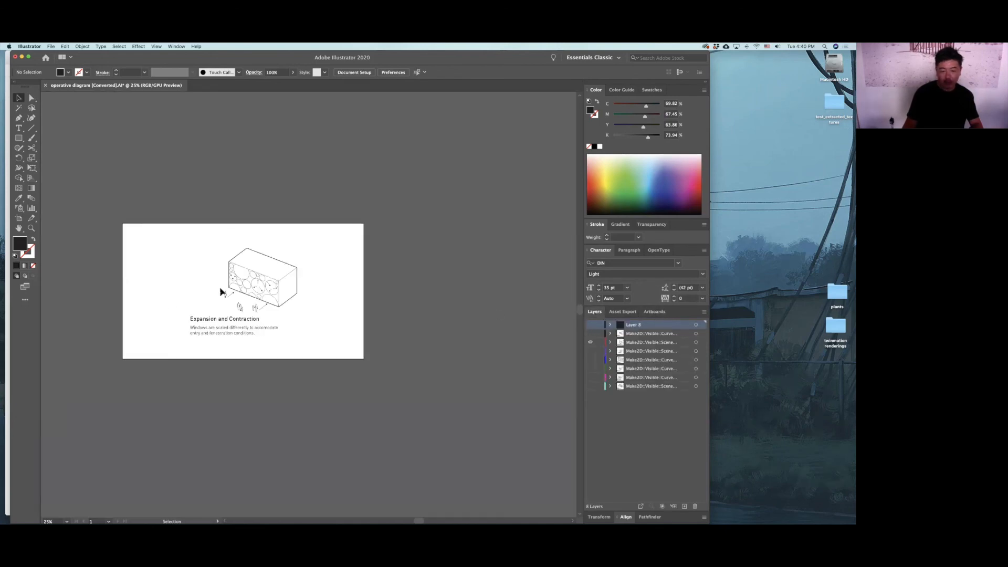
Add six new artboards so that each of the seven diagrams can have its own.
click(653, 312)
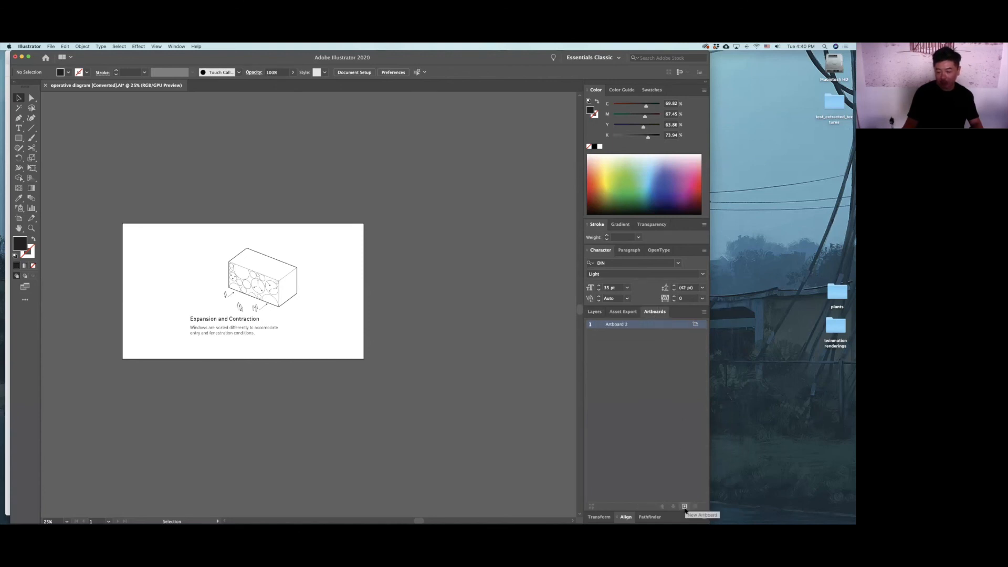
click(684, 507)
click(684, 507)
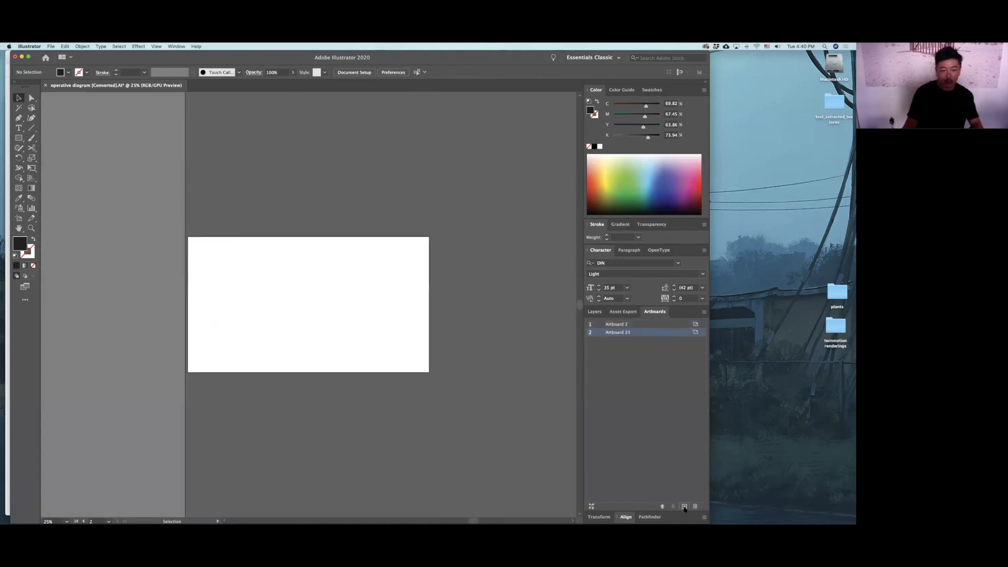
click(685, 507)
click(684, 507)
click(684, 508)
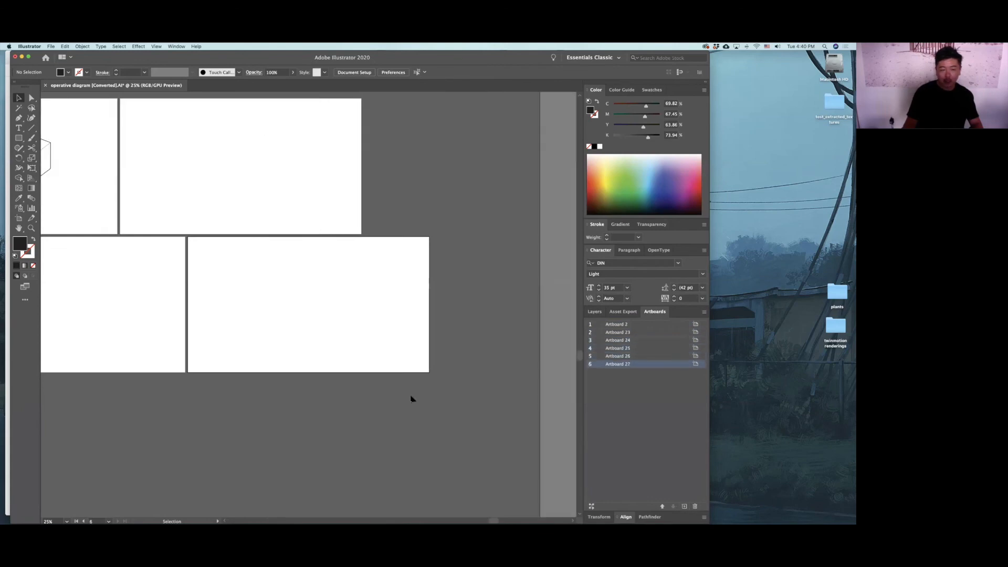
alt+scroll(405, 401, down, 2)
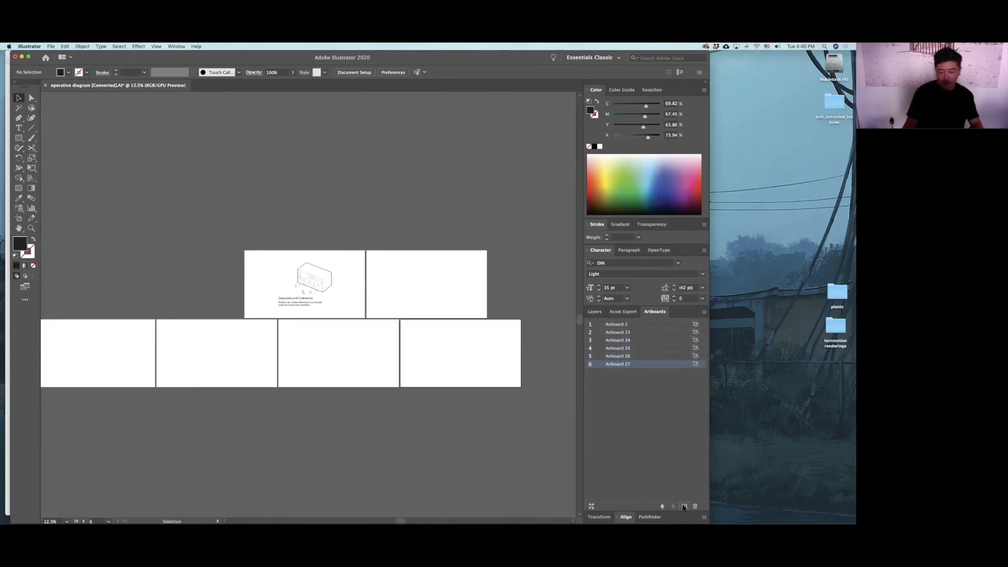
click(684, 508)
drag(276, 427, 345, 376)
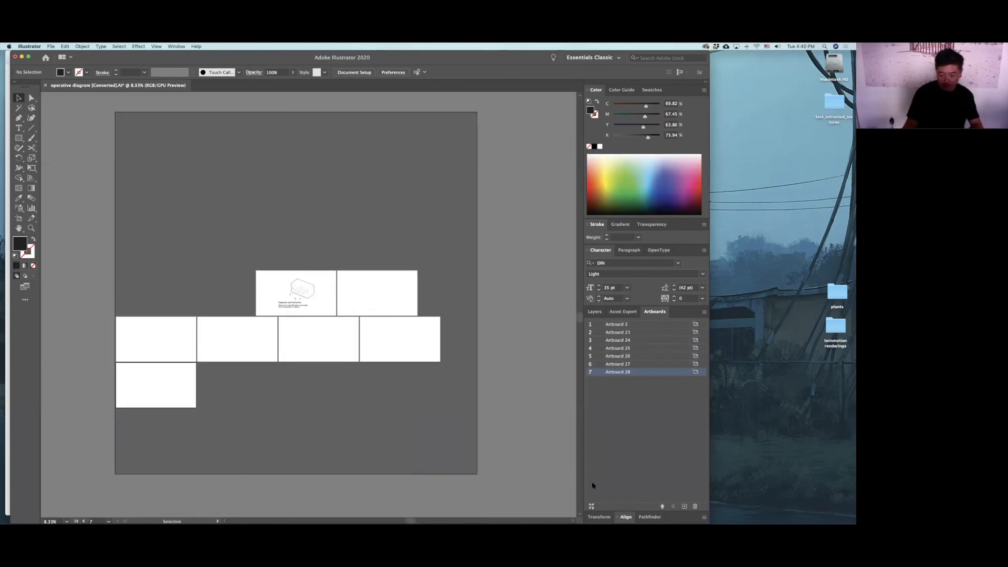
click(592, 506)
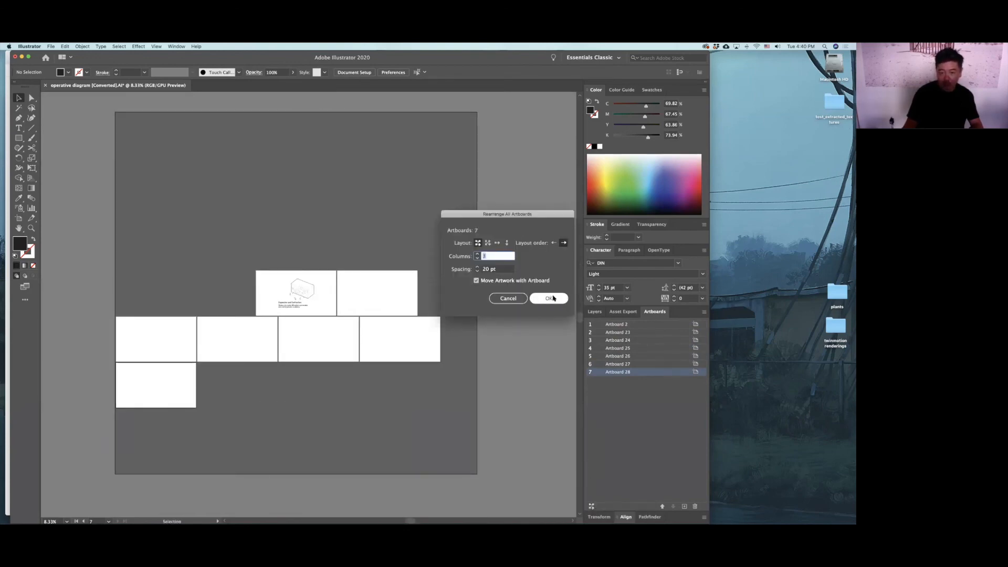
click(549, 299)
click(508, 297)
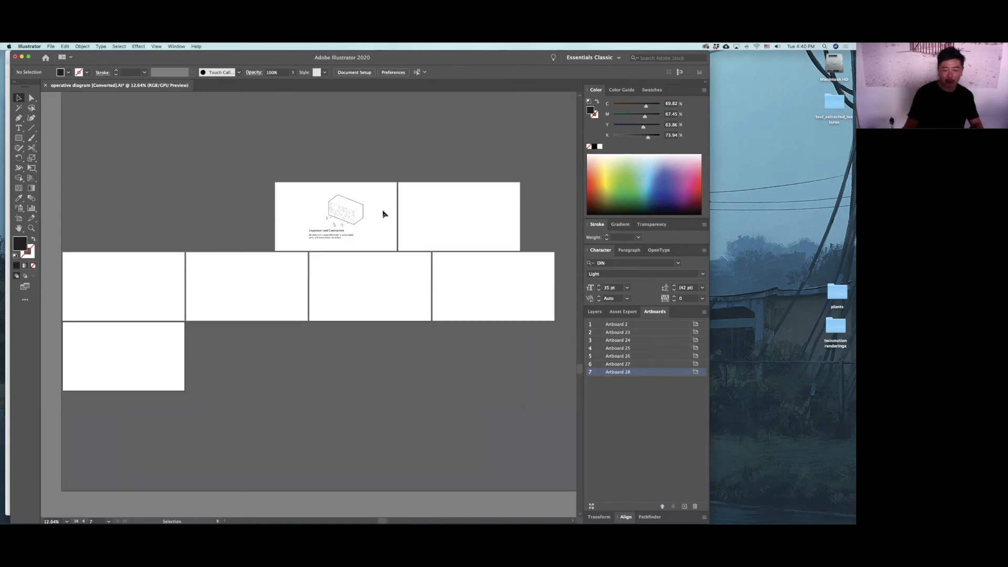
Cut the complete "Expansion and Contraction" diagram with its text from the first artboard and make the second artboard active.
alt+scroll(382, 213, up, 1)
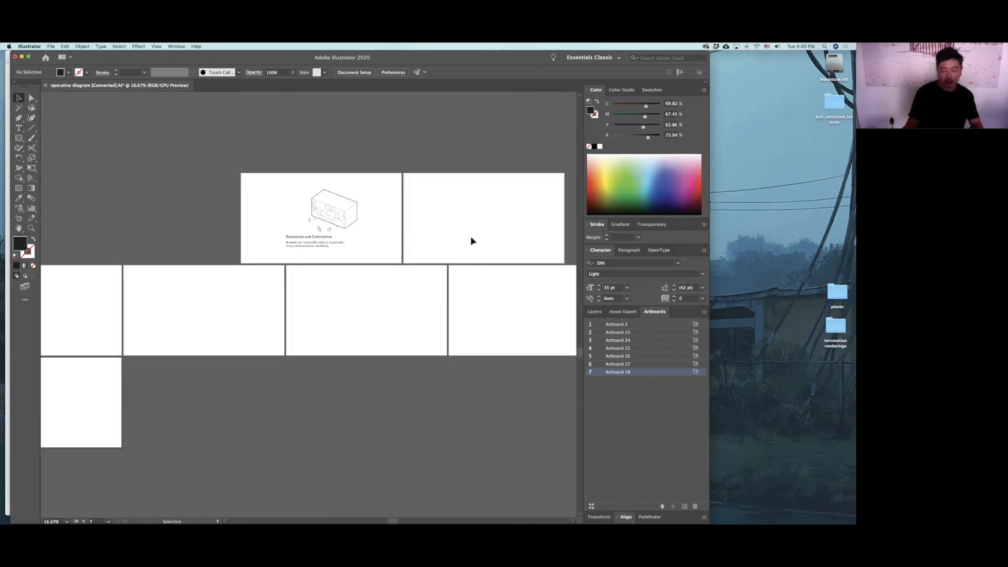
alt+scroll(467, 242, up, 1)
drag(502, 239, 463, 264)
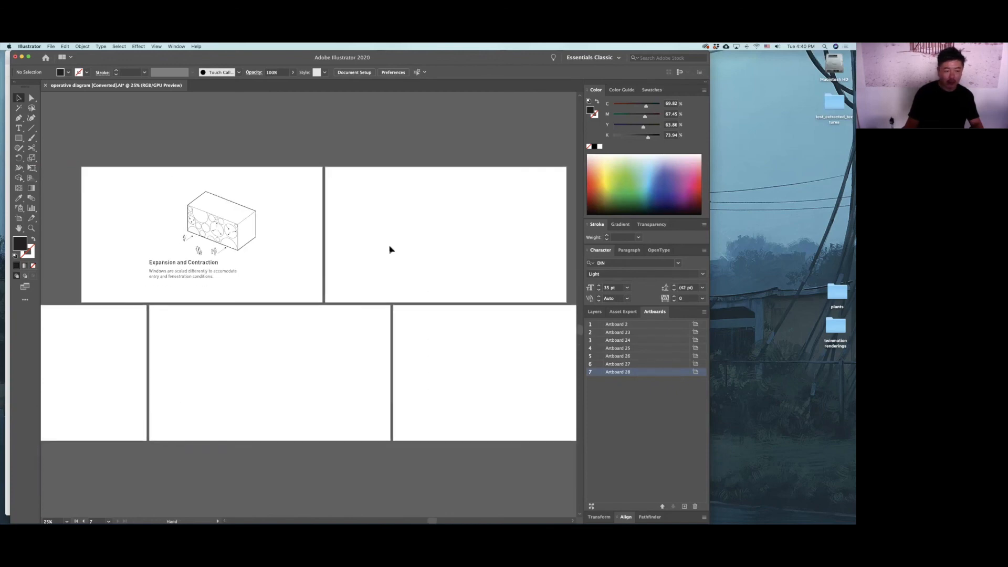
drag(103, 173, 296, 300)
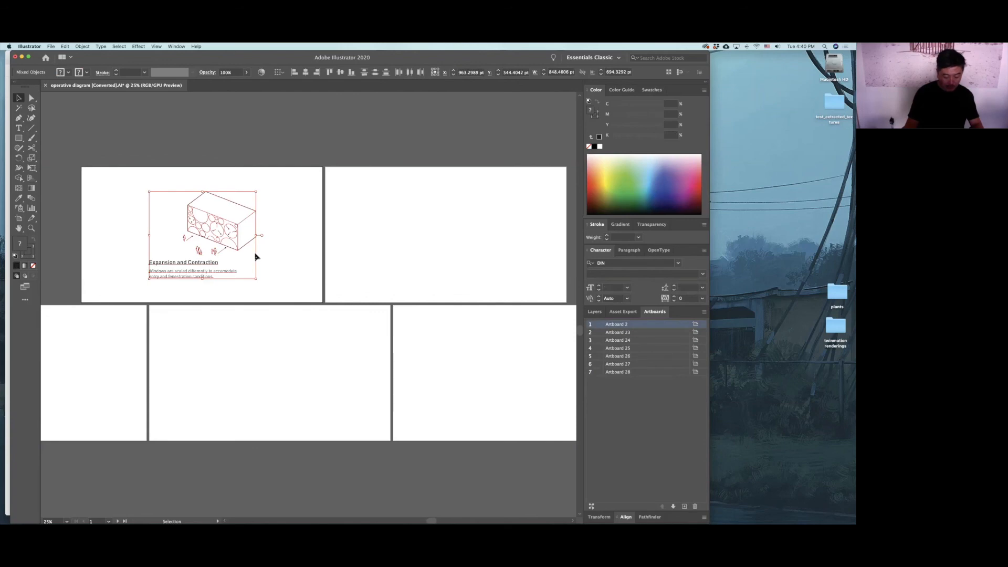
key(a)
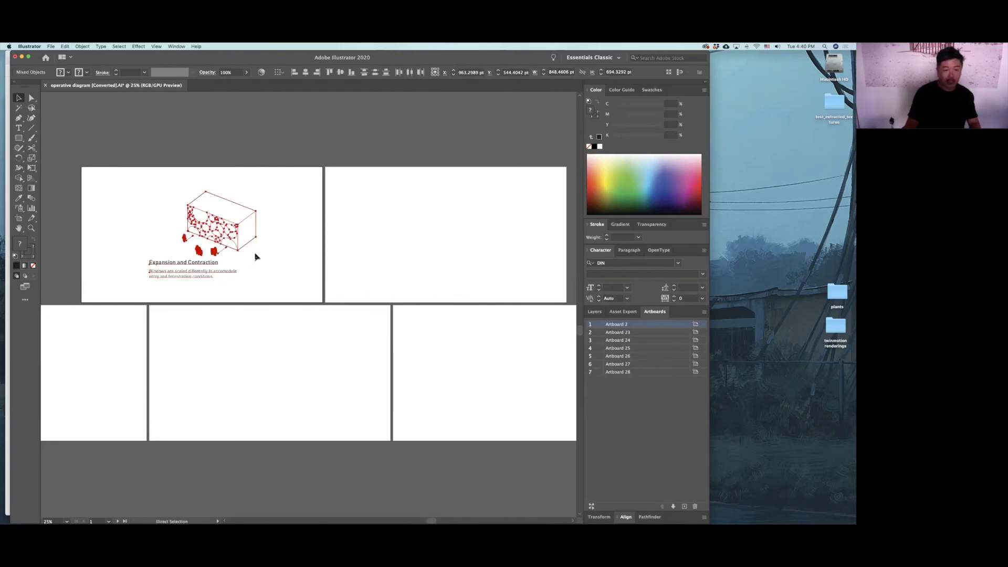
key(Delete)
key(v)
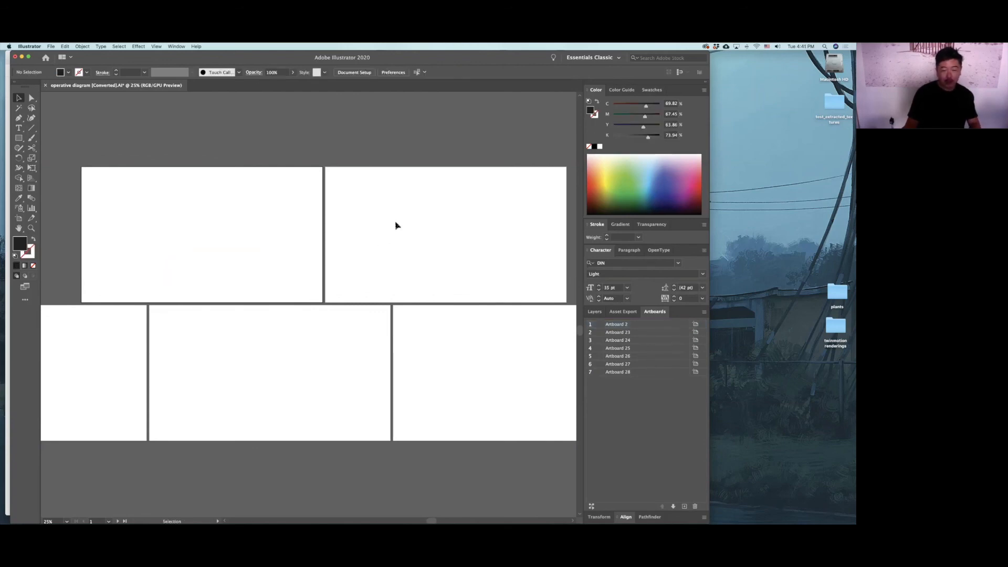
click(420, 231)
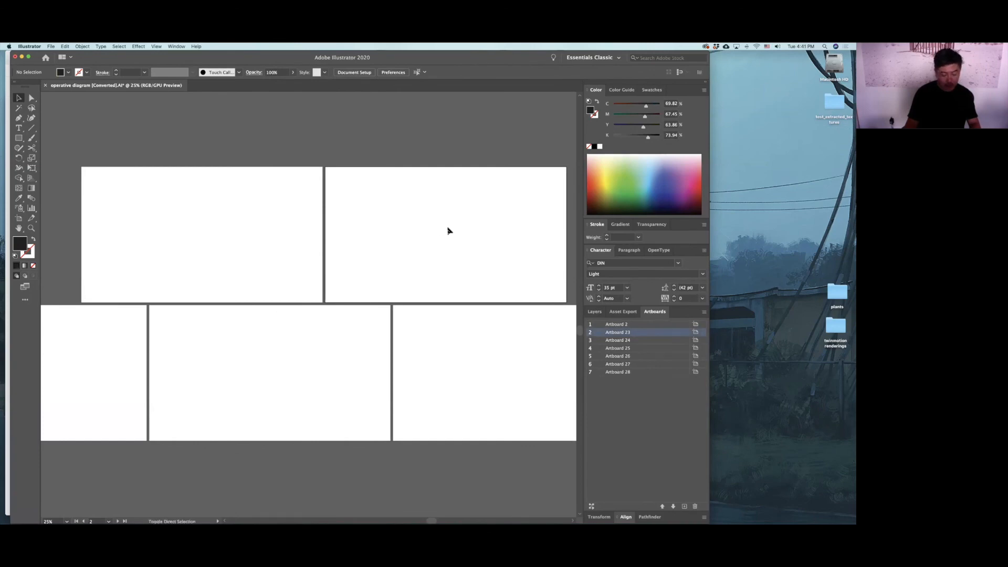
key(super+v)
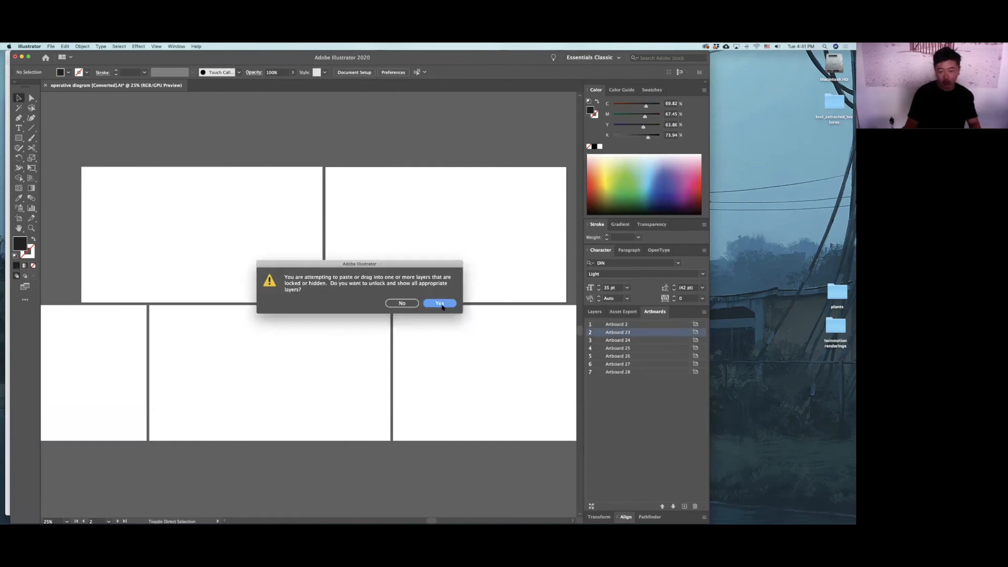
click(412, 303)
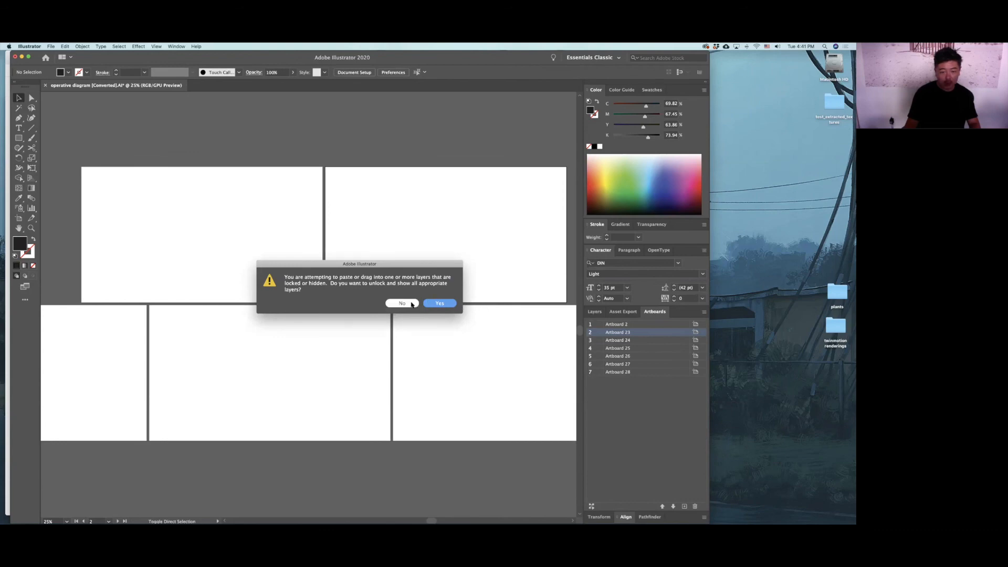
click(412, 304)
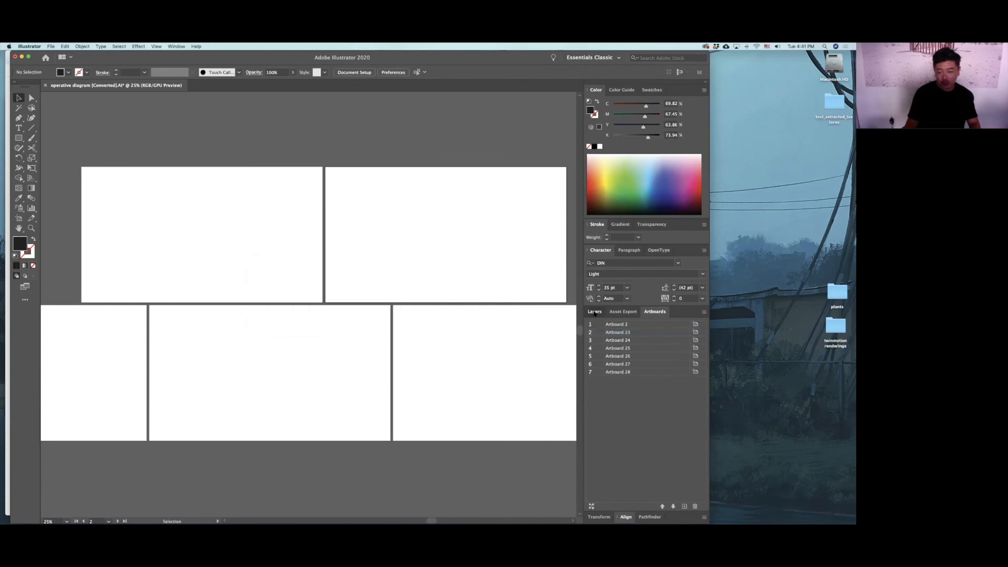
Make the red-coded layer active and paste the "Expansion and Contraction" diagram in place on the second artboard.
click(594, 313)
click(637, 343)
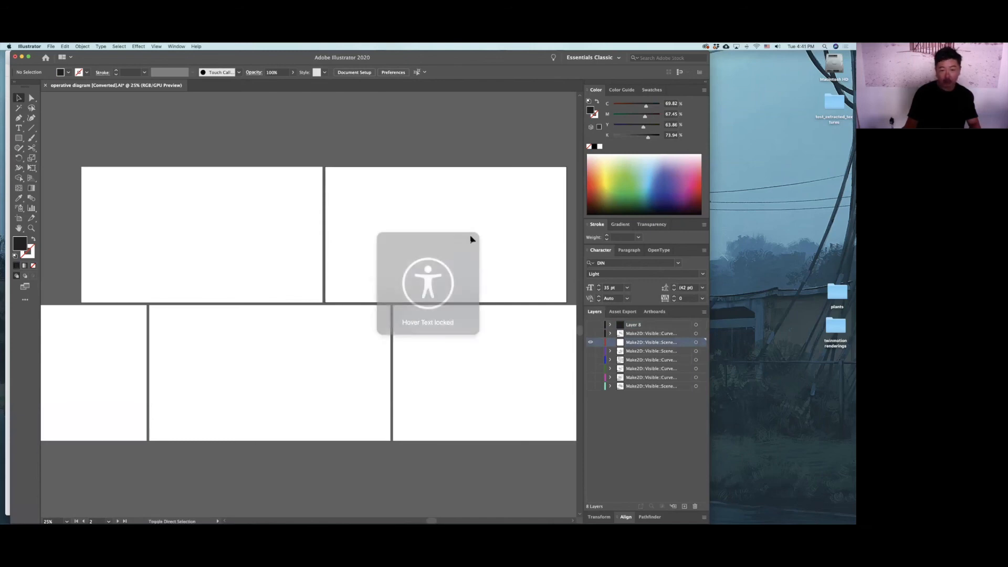
key(super+shift+v)
click(530, 254)
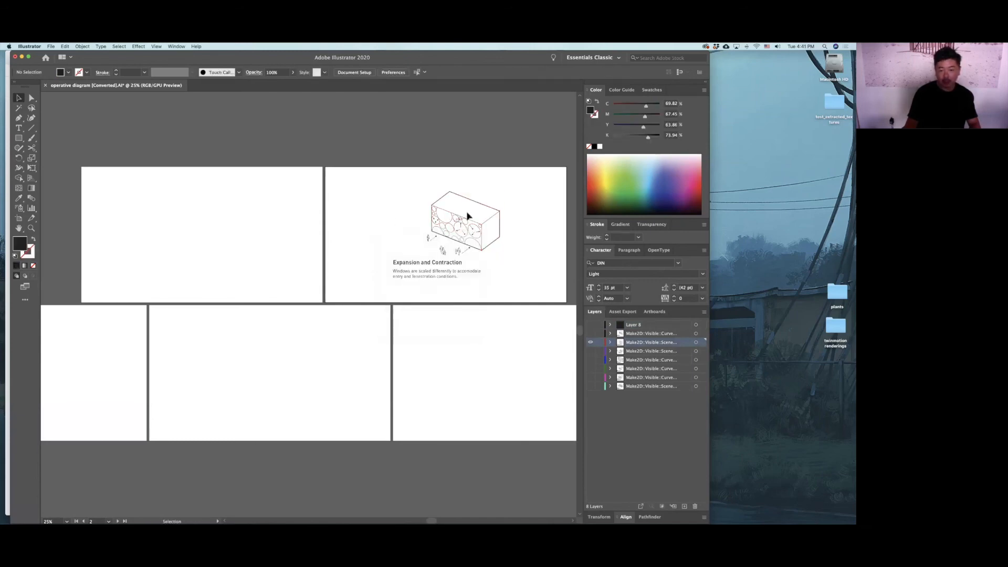
Show only the purple-coded "Extrusion" layer, make it active, and cut its whole diagram from the first artboard.
click(590, 342)
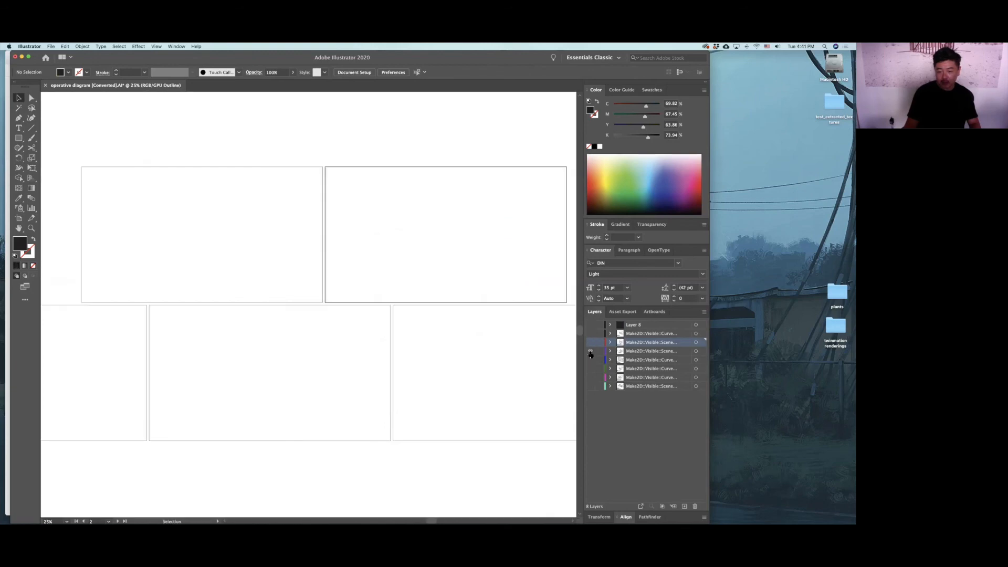
click(590, 351)
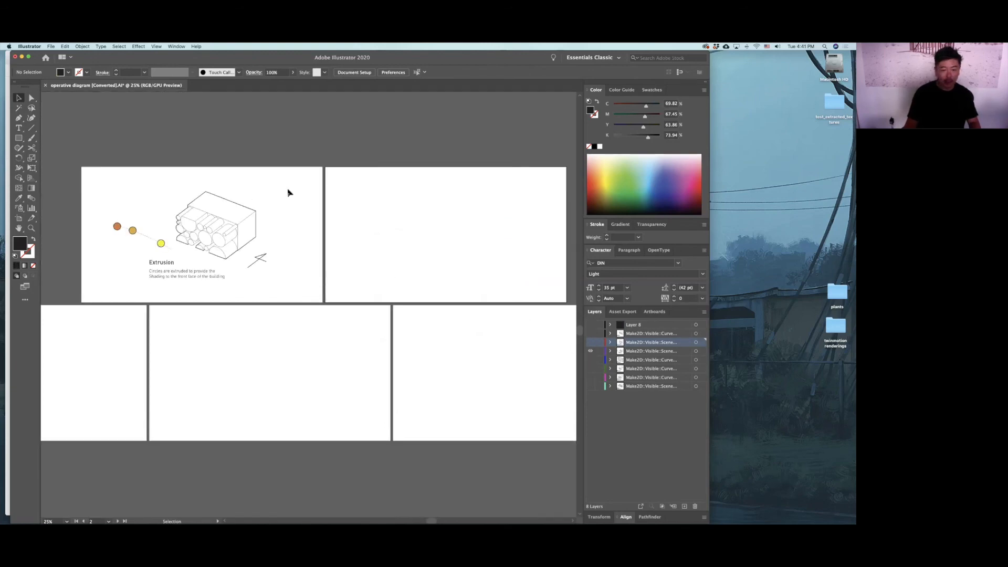
click(632, 352)
drag(285, 183, 100, 283)
click(124, 282)
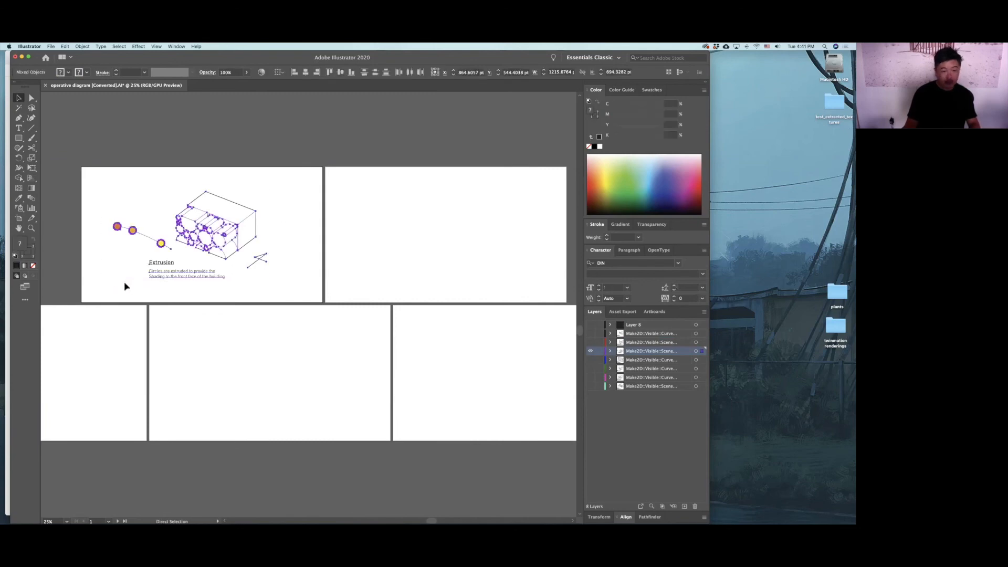
key(Delete)
Paste the "Extrusion" diagram in place on the third artboard, at the start of the second row.
drag(206, 306, 374, 306)
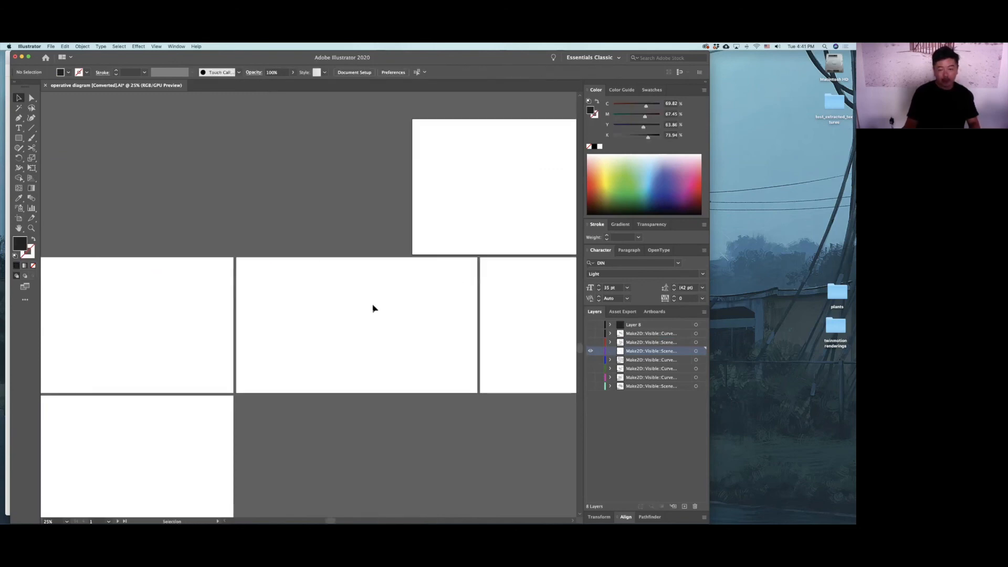
key(super+minus)
drag(97, 318, 134, 315)
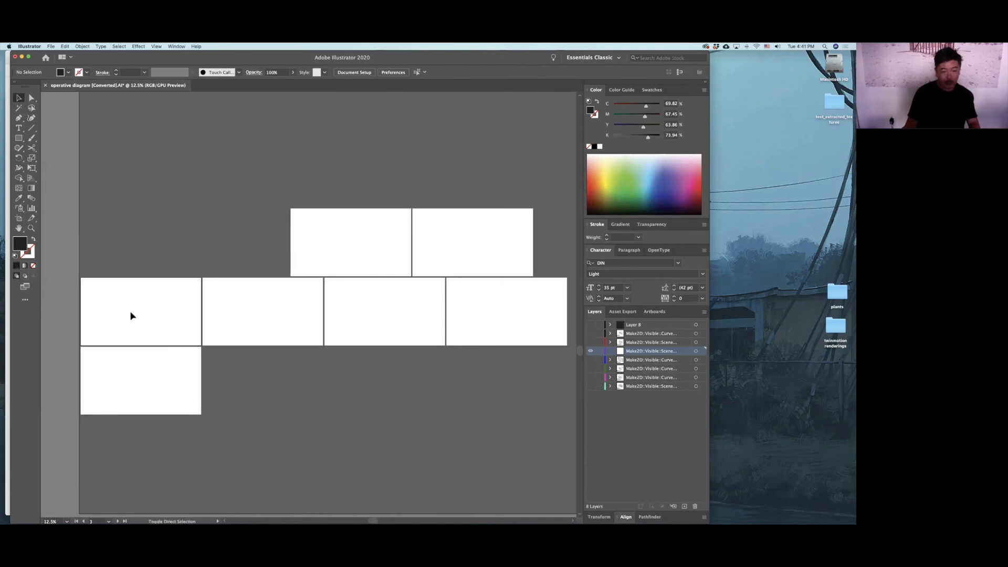
key(super+z)
Make the fourth artboard active, show only the blue-coded layer, and cut its diagram from the first artboard.
click(226, 302)
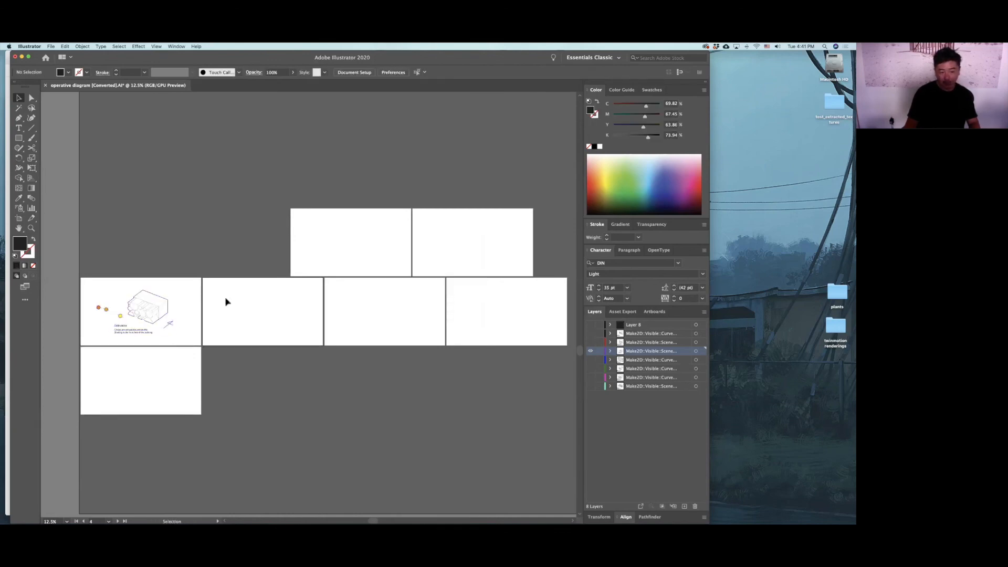
click(590, 351)
click(591, 360)
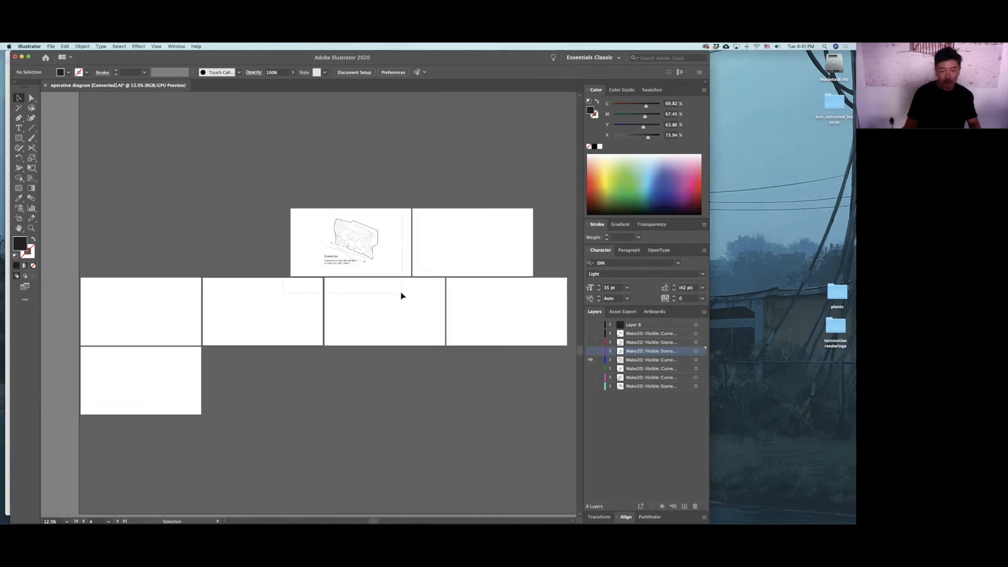
drag(400, 292, 396, 290)
key(Delete)
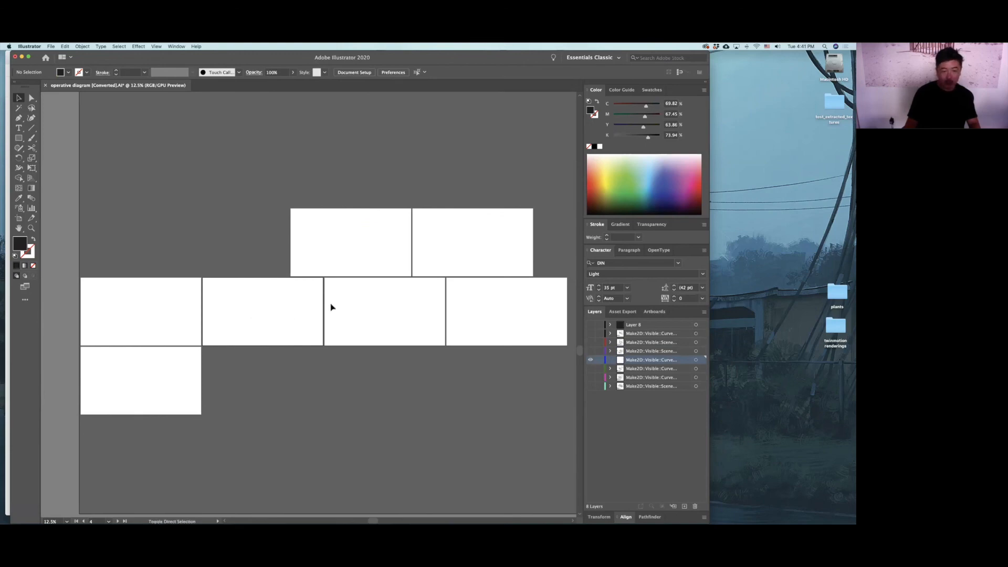
key(super+z)
key(super+shift+z)
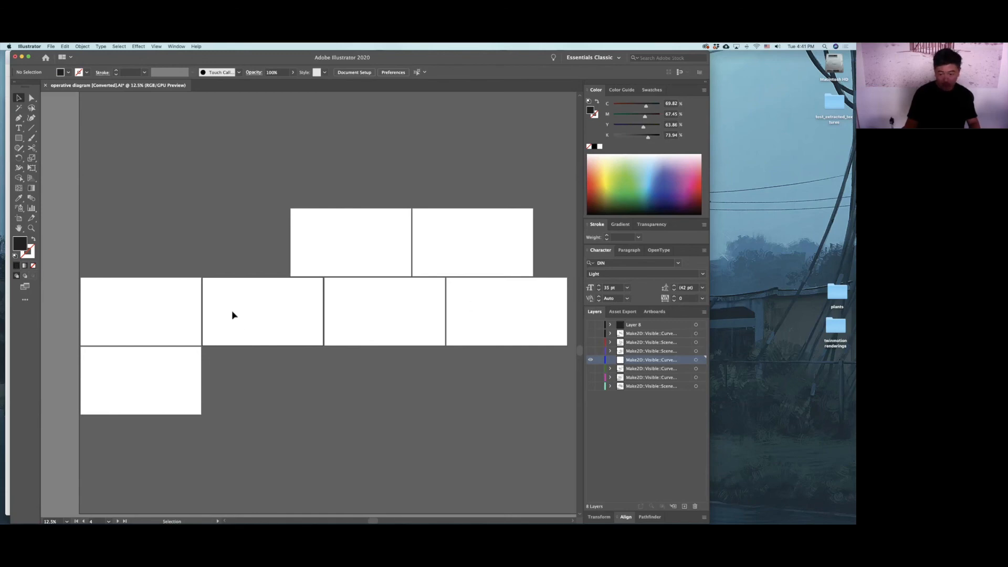
Try to move the "Dissection" diagram onto the fourth artboard, and undo the attempt to restore it on the first artboard.
click(655, 312)
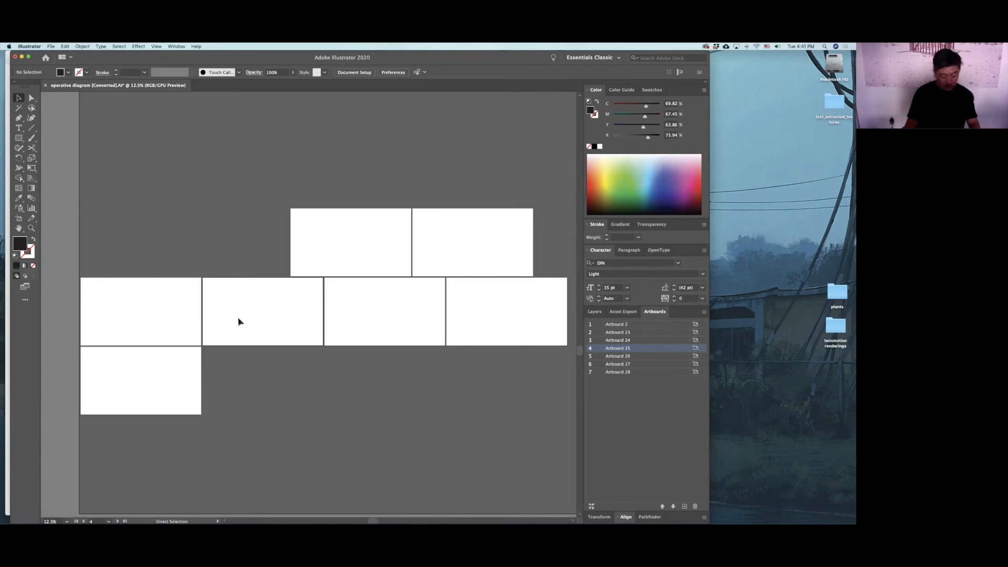
key(super+z)
mouse_move(251, 249)
mouse_down()
mouse_move(278, 318)
mouse_move(287, 316)
mouse_up()
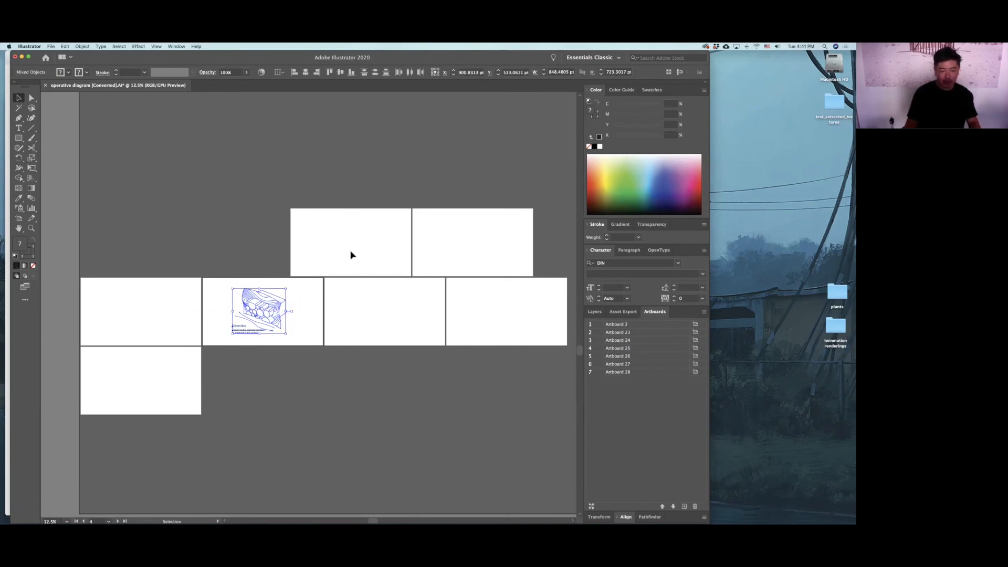
key(cmd+z)
key(cmd+x)
key(cmd+v)
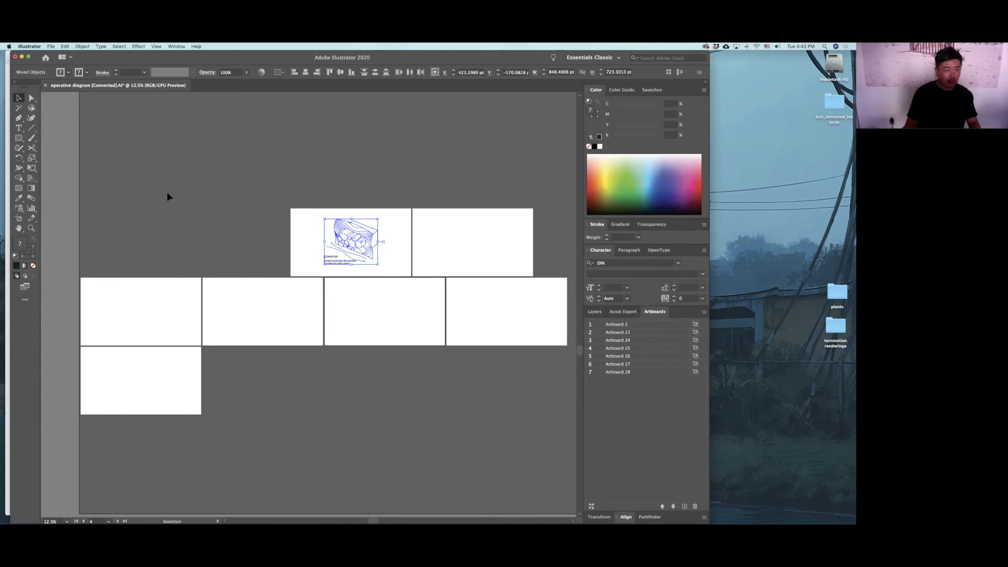
Draw a small solid square in the first artboard's upper-left corner as an alignment marker for the diagram.
click(18, 137)
key(cmd+shift+a)
drag(290, 209, 299, 216)
key(v)
click(221, 162)
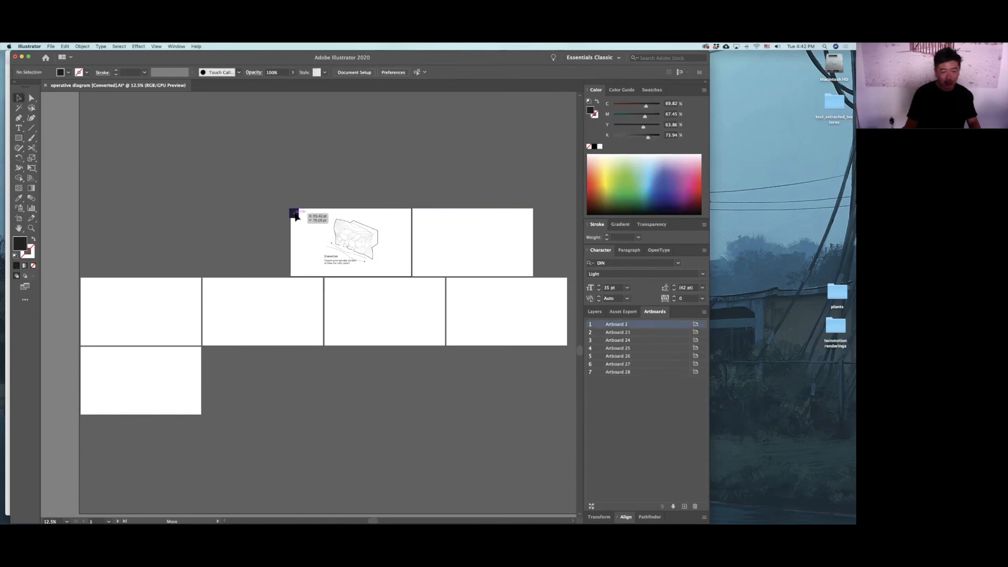
Move the "Dissection" diagram onto the fourth artboard using the corner square for alignment, keeping the square on the first artboard.
click(297, 214)
drag(402, 292, 295, 213)
click(231, 245)
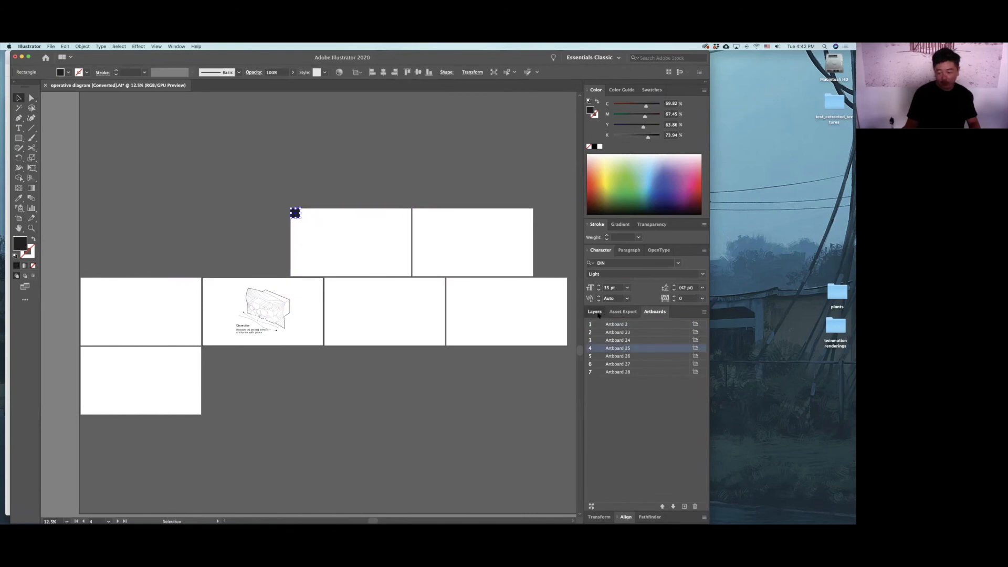
Show the green-coded "Split" layer, copy its diagram with a corner square to the fifth artboard, and delete the original diagram.
click(597, 312)
click(592, 369)
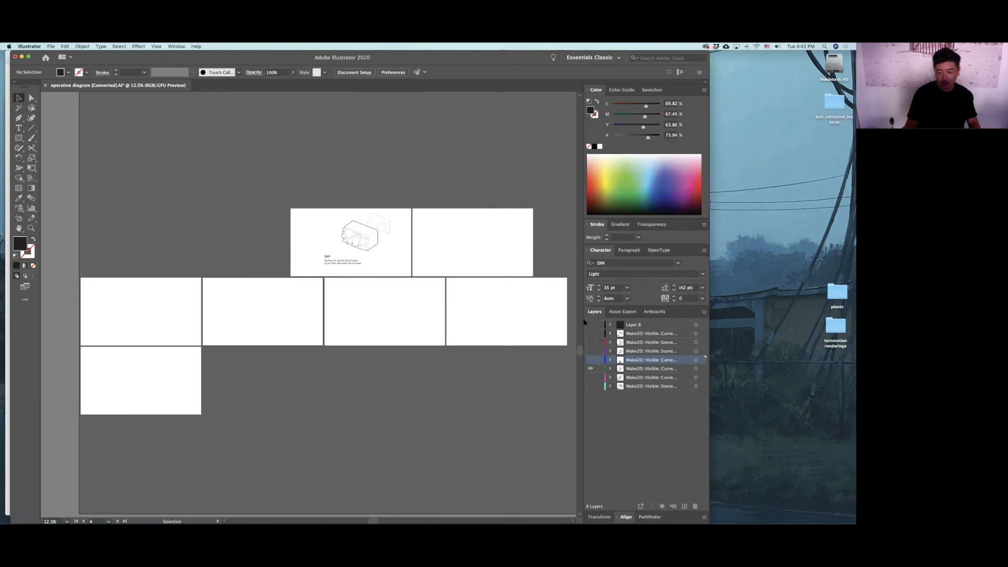
drag(398, 282, 330, 284)
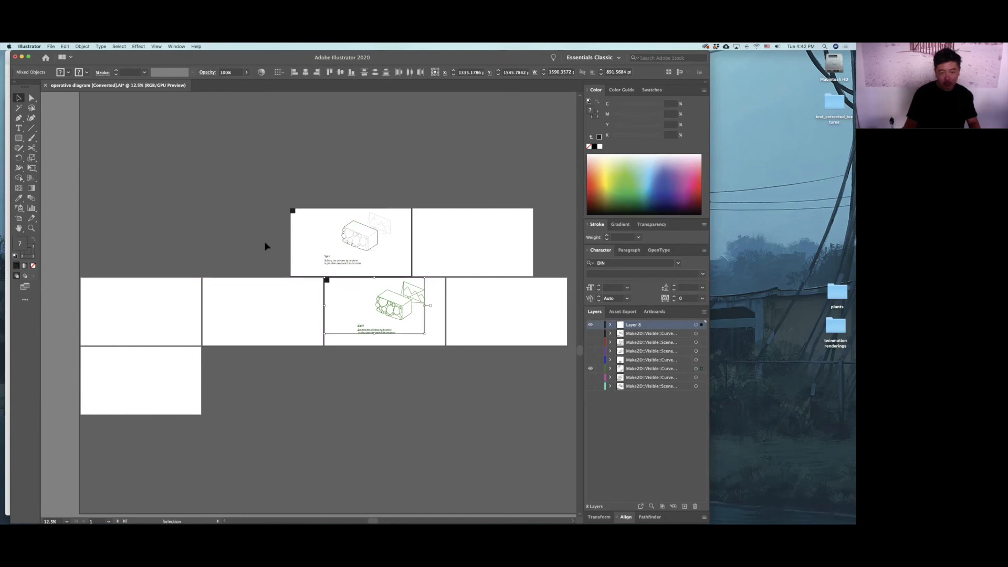
click(280, 191)
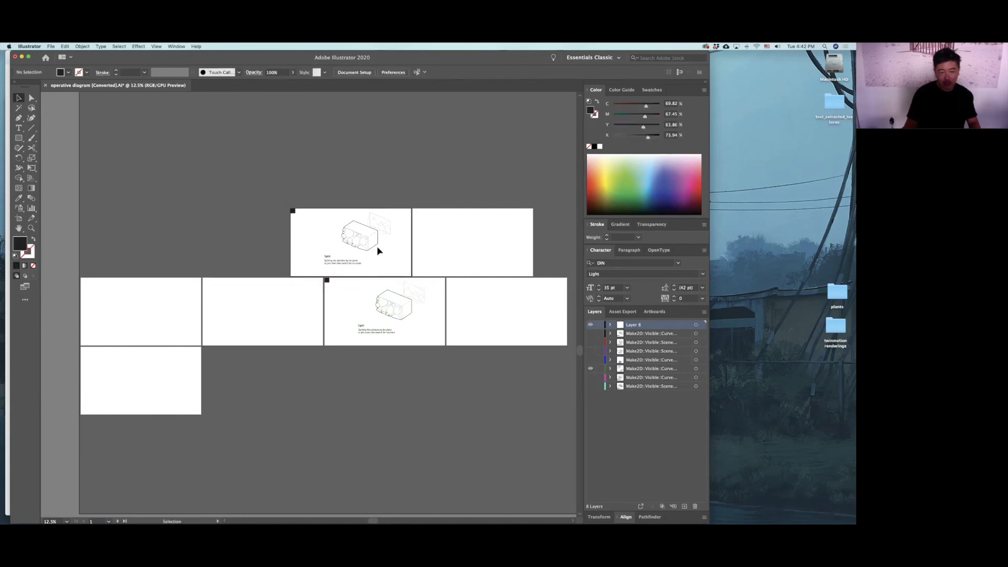
drag(397, 269, 356, 241)
key(Delete)
Show the magenta-coded layer instead of the green one and transfer its offset diagram with a corner square to the sixth artboard.
click(590, 369)
click(590, 377)
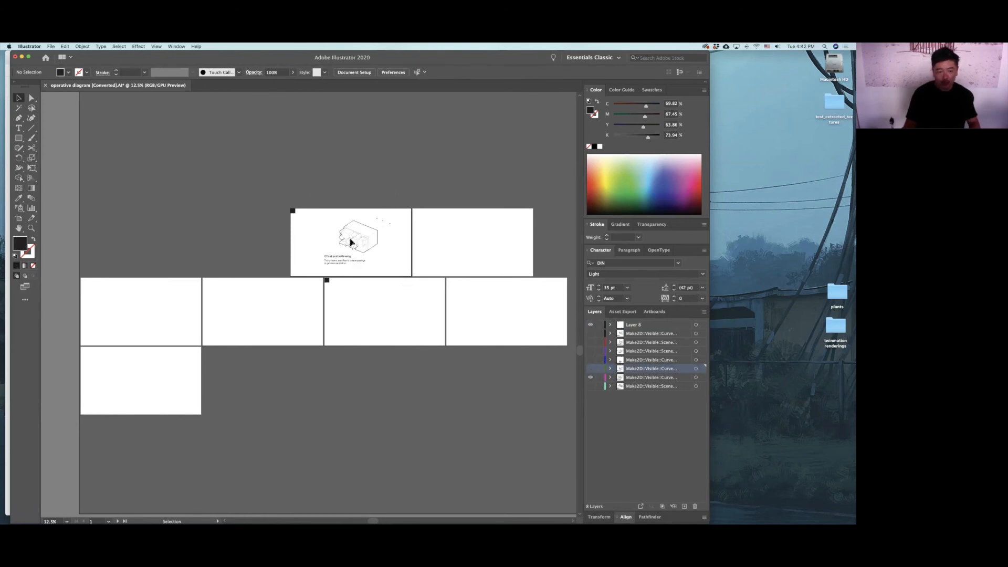
drag(397, 274, 449, 282)
drag(316, 210, 404, 277)
key(Delete)
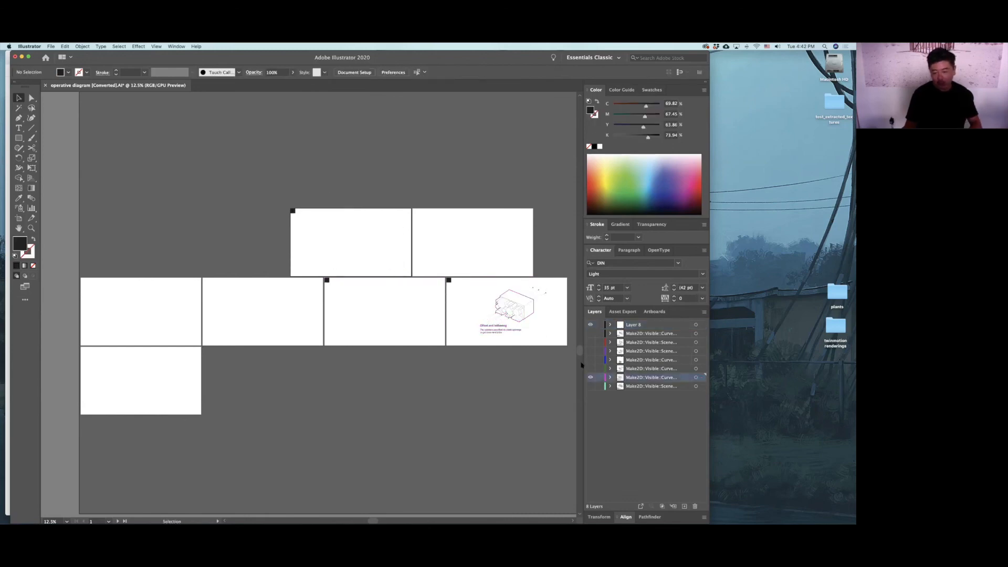
Show the cyan-coded "Pool and balcony" layer and move its diagram to the seventh artboard, snapping the square to the artboard's upper-left corner.
click(590, 386)
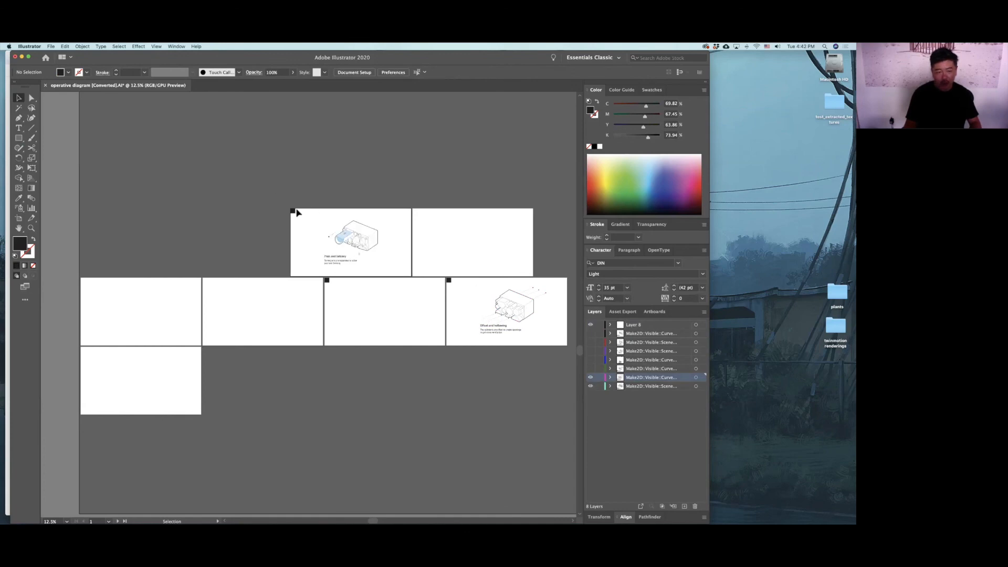
drag(385, 267, 385, 267)
drag(293, 211, 85, 352)
click(175, 369)
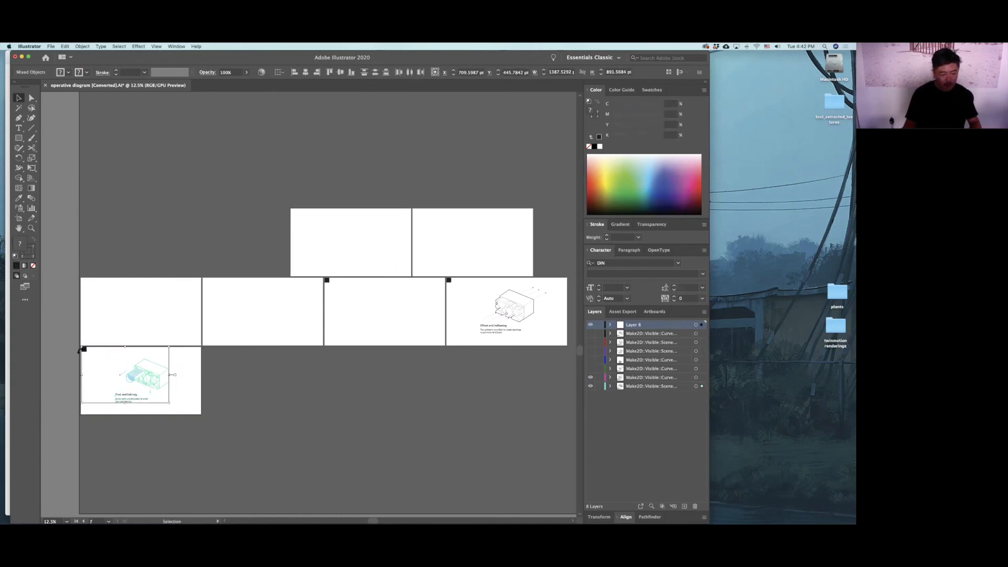
drag(85, 356, 81, 354)
alt+scroll(82, 354, up, 4)
drag(226, 327, 226, 324)
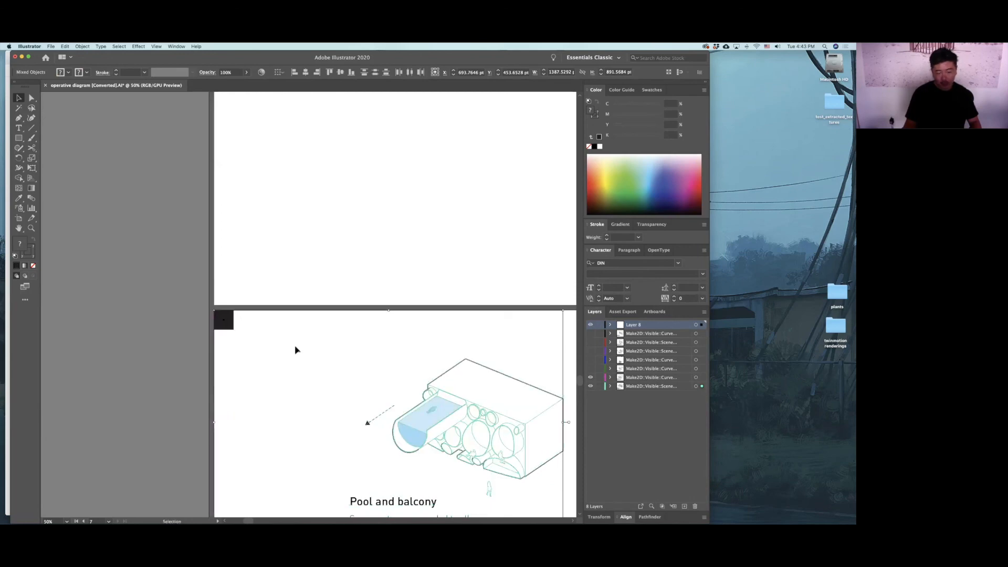
Make all diagram layers visible across the seven artboards.
alt+scroll(295, 345, down, 3)
click(361, 384)
drag(413, 385, 490, 392)
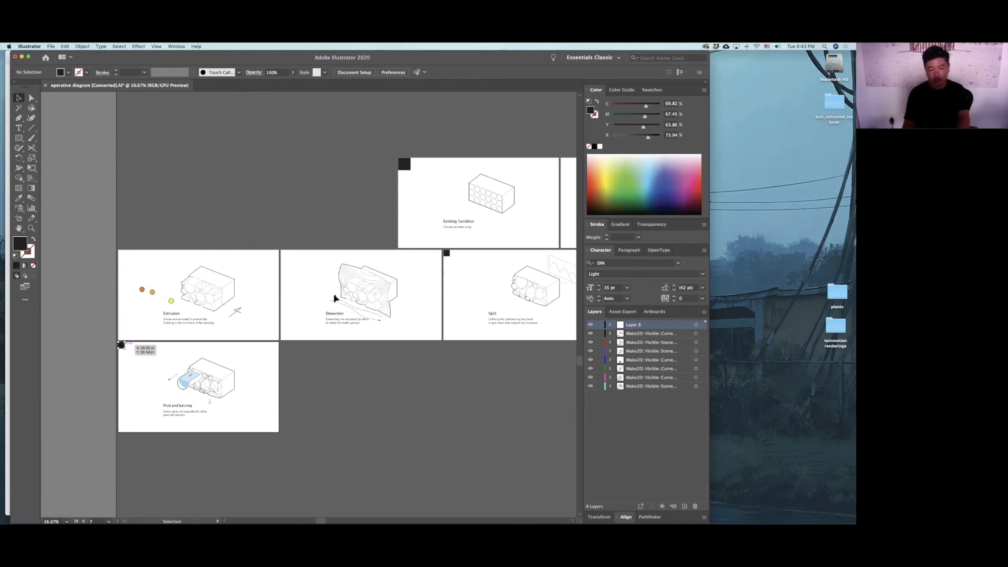
Delete the alignment squares from the artboard corners, including those on the first, fifth and seventh artboards.
drag(122, 349, 450, 258)
key(Delete)
click(407, 166)
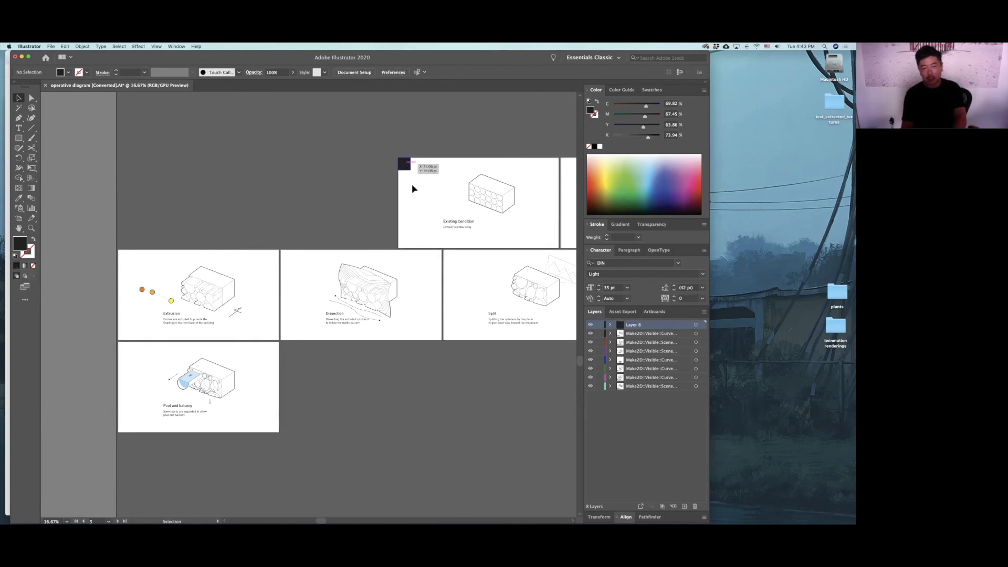
key(Delete)
drag(431, 299, 316, 325)
key(super+minus)
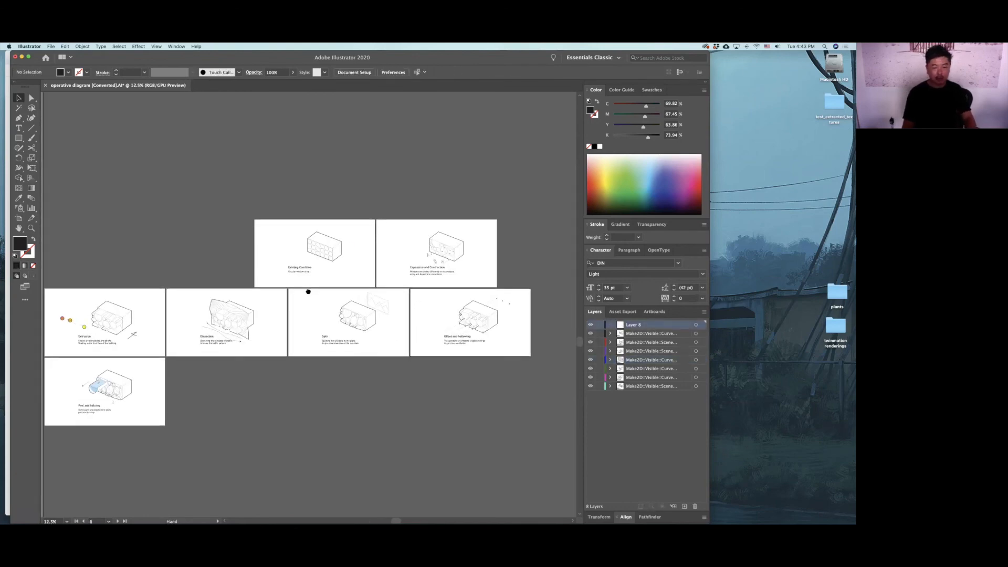
Save the document as an Adobe PDF named "operative diagram" in the current folder, keeping the default PDF options.
click(50, 46)
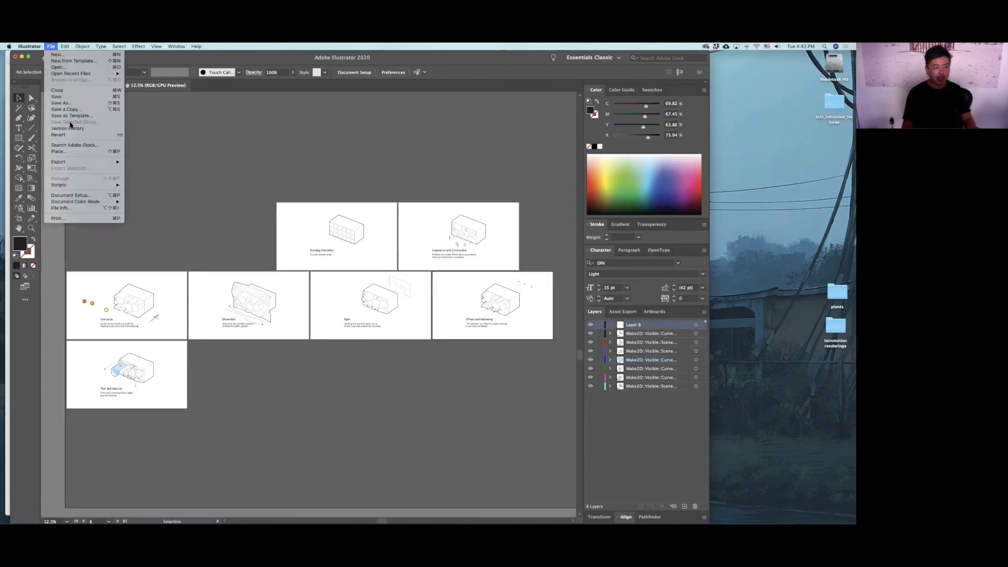
click(69, 103)
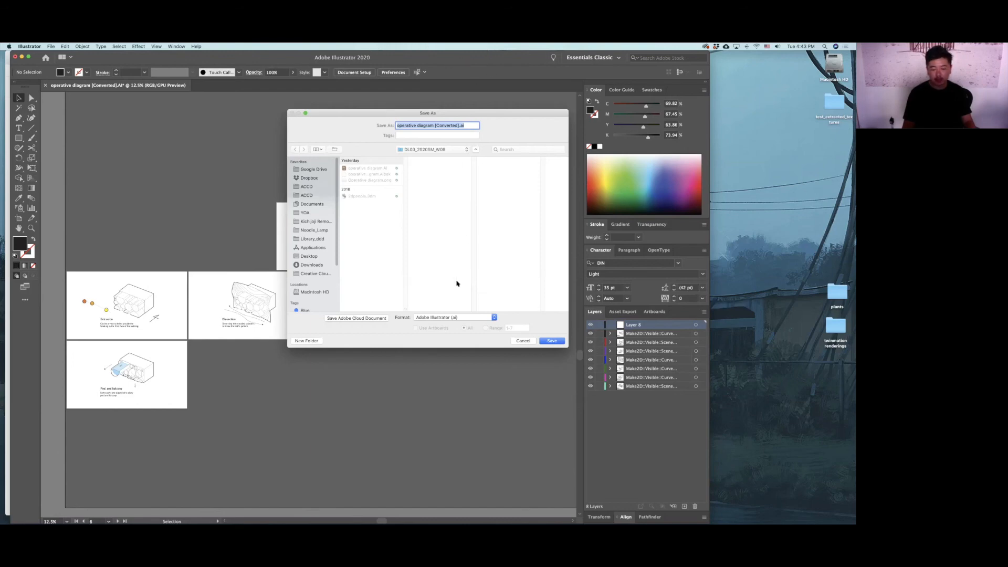
click(370, 168)
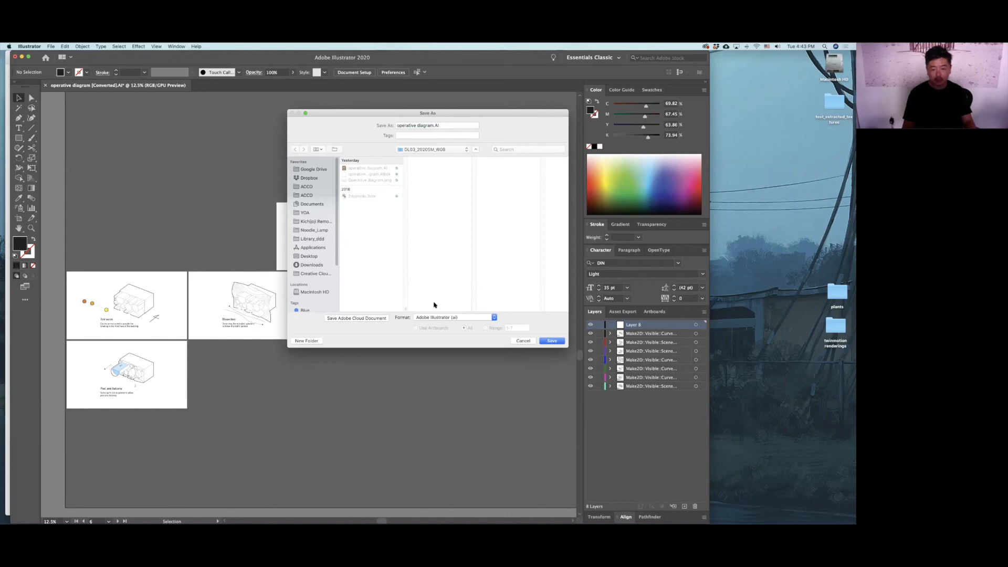
click(436, 318)
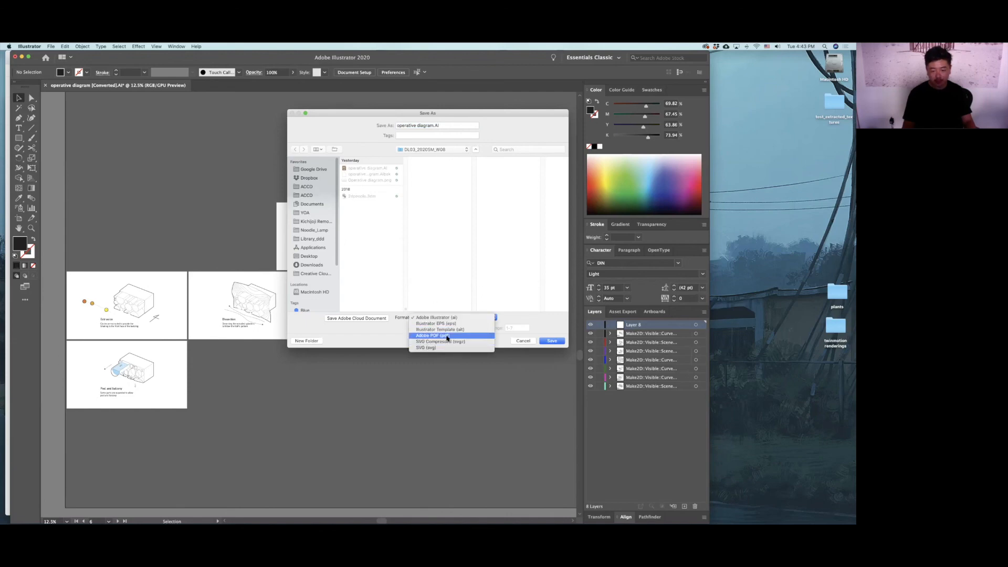
click(444, 328)
click(550, 341)
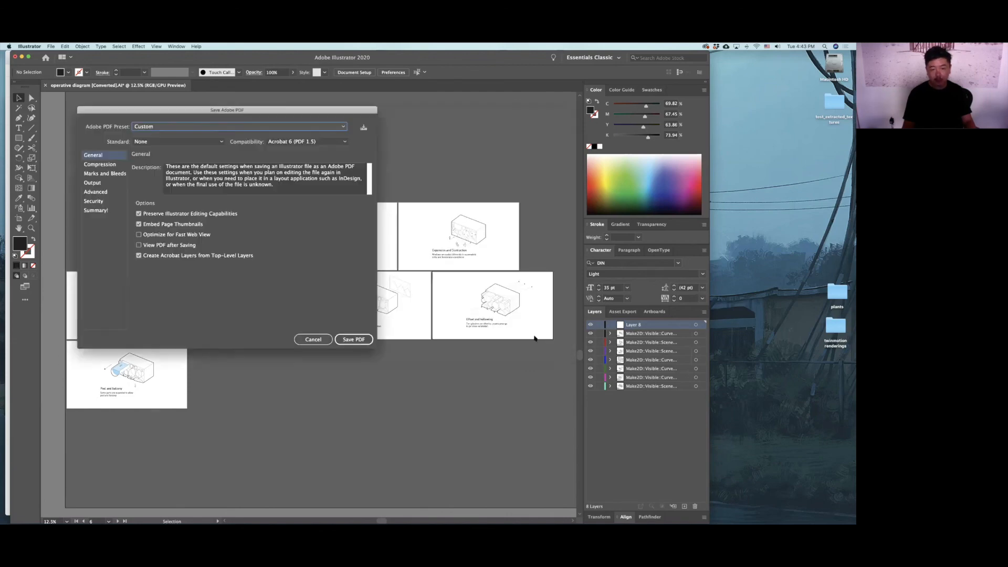
click(354, 340)
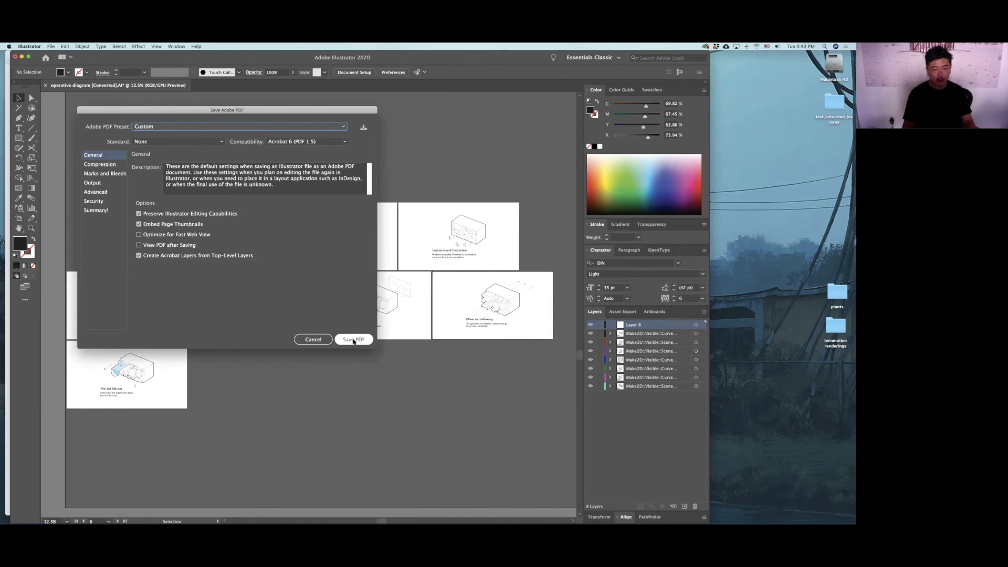
click(354, 339)
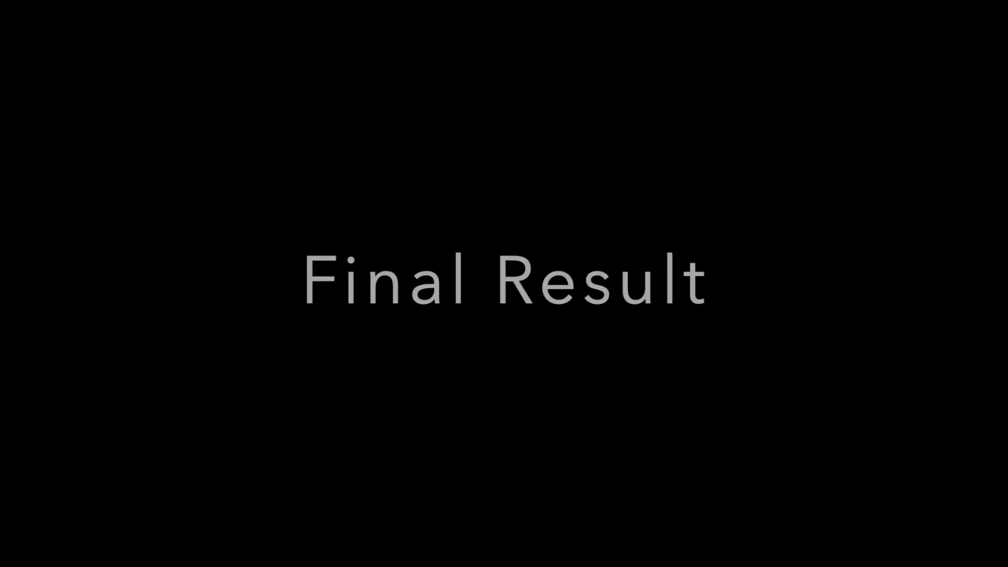